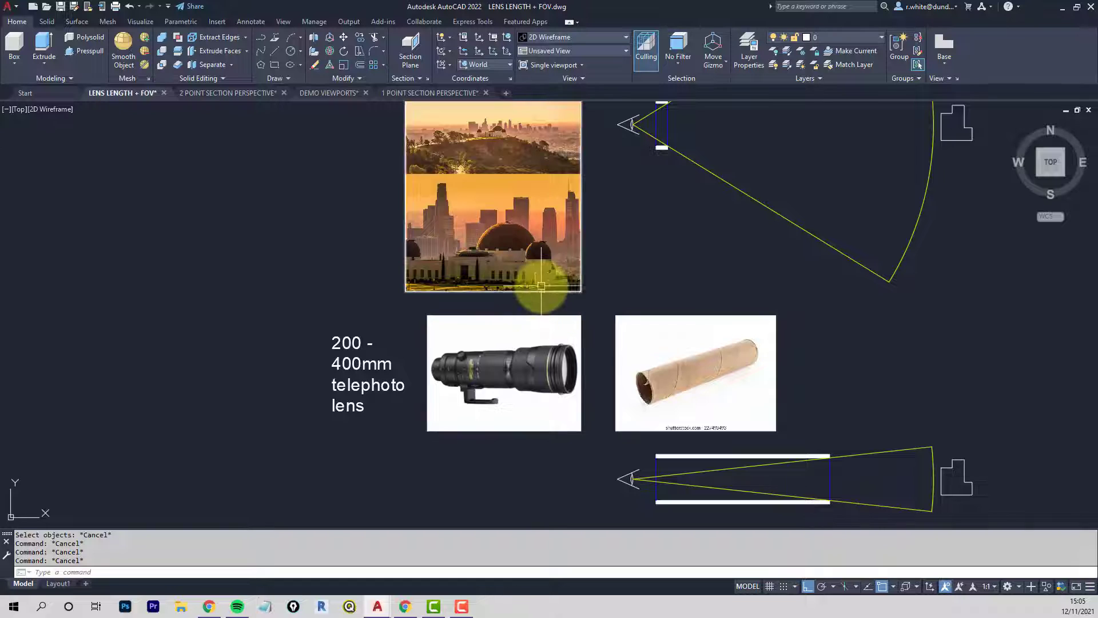
Examine the skyline photos alongside the 17-40mm wide angle and 200-400mm telephoto lens comparison
mouse_move(525, 277)
middle_mouse_down()
mouse_move(517, 324)
mouse_move(493, 351)
middle_mouse_up()
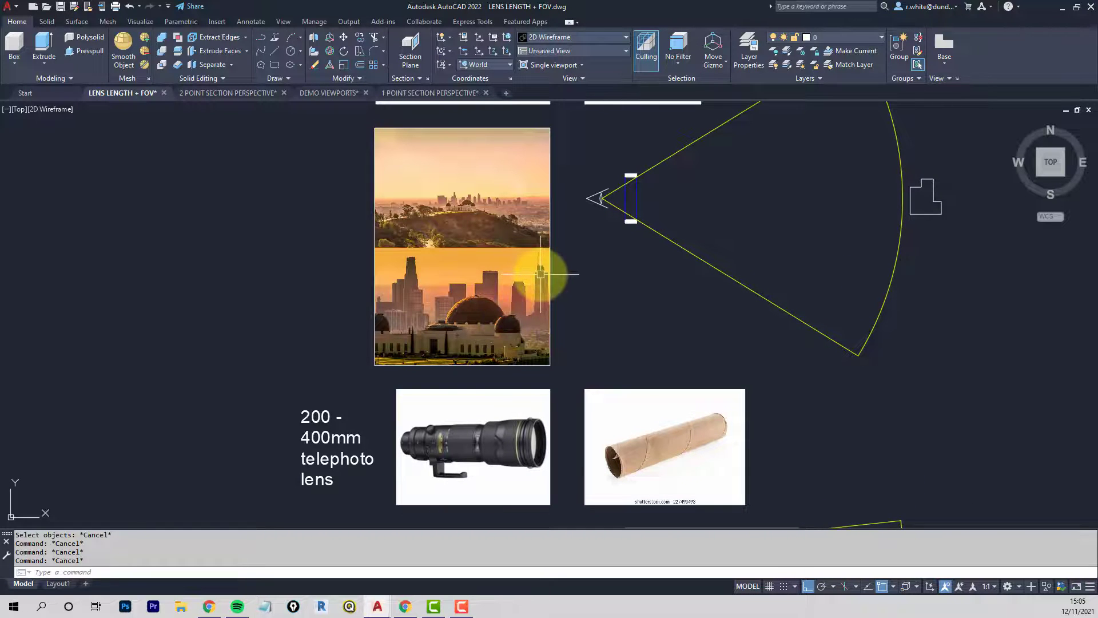
scroll(541, 274, "down", 4)
scroll(552, 265, "up", 1)
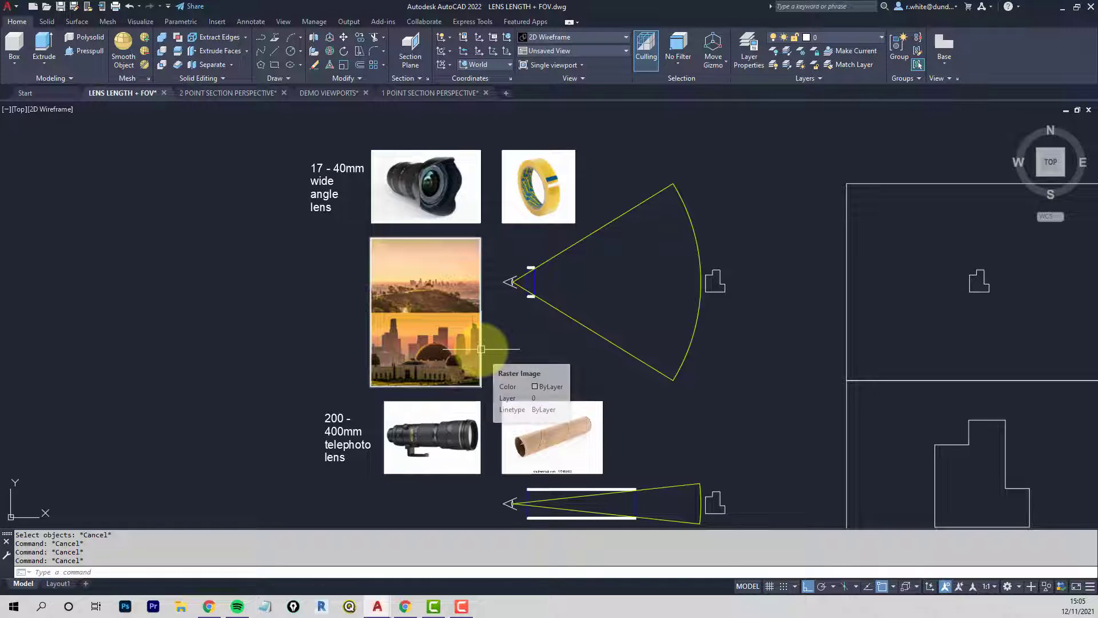
key("Escape")
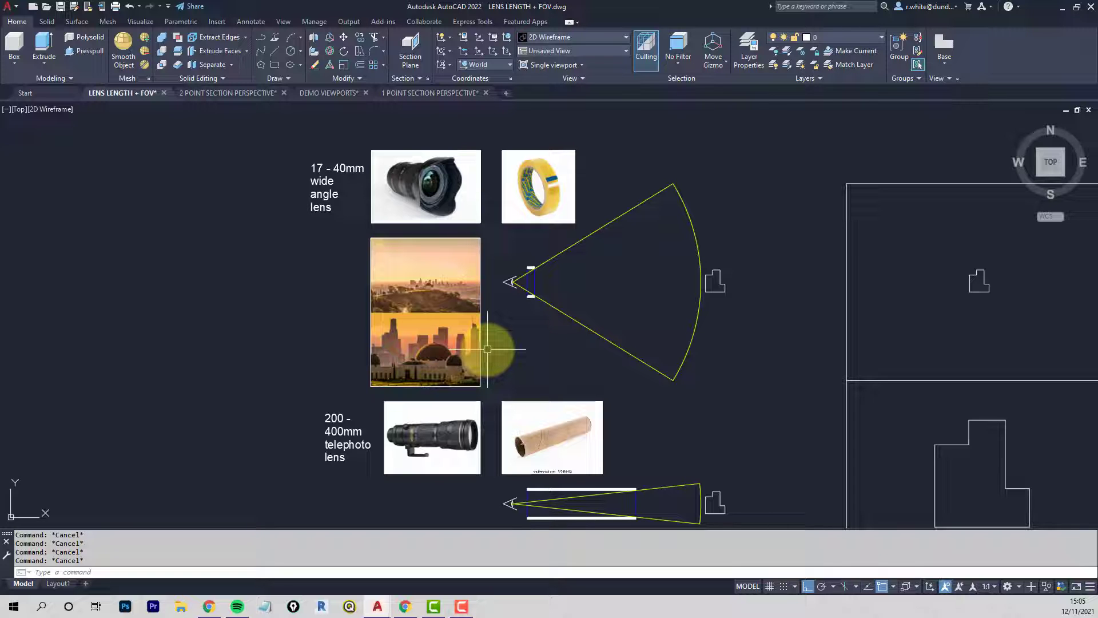
middle_click_drag(455, 318, 436, 314)
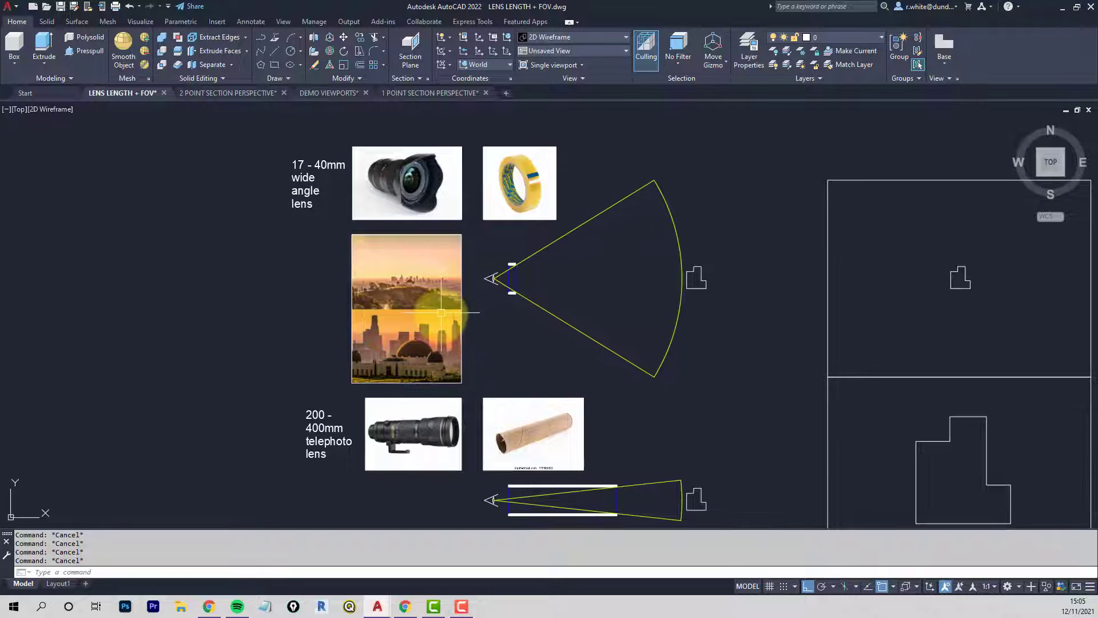
type("z")
key("Return")
key("Return")
left_click_drag(445, 336, 449, 246)
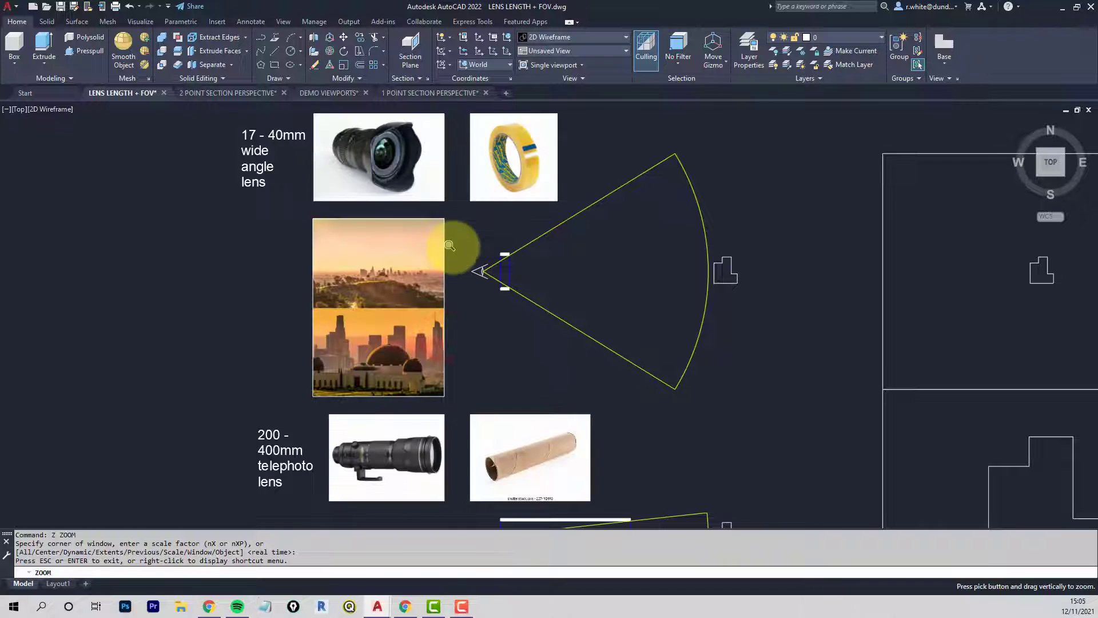
middle_click_drag(449, 246, 430, 258)
right_click(226, 311)
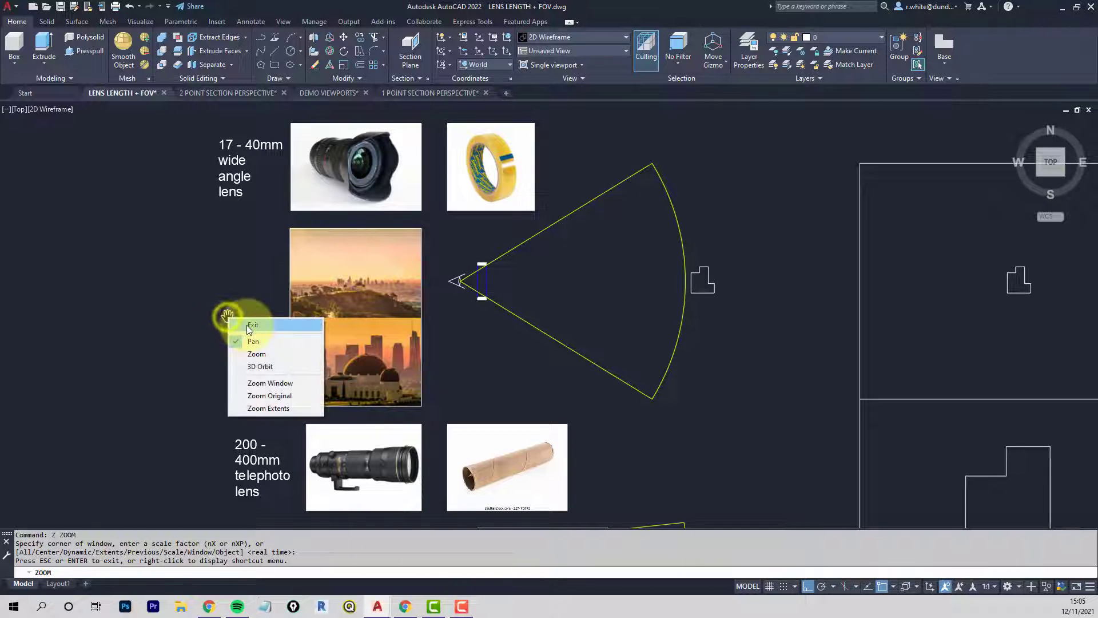
left_click(246, 321)
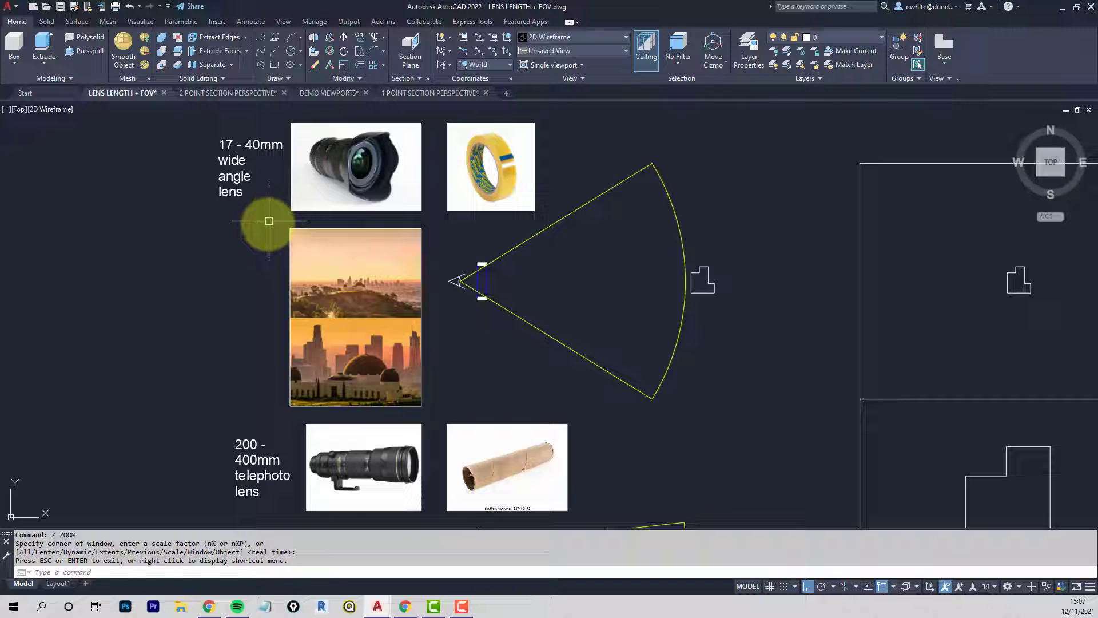
Compare the wide angle and telephoto field-of-view diagrams with the two framed building outlines
scroll(267, 231, "down", 1)
middle_click_drag(286, 230, 222, 240)
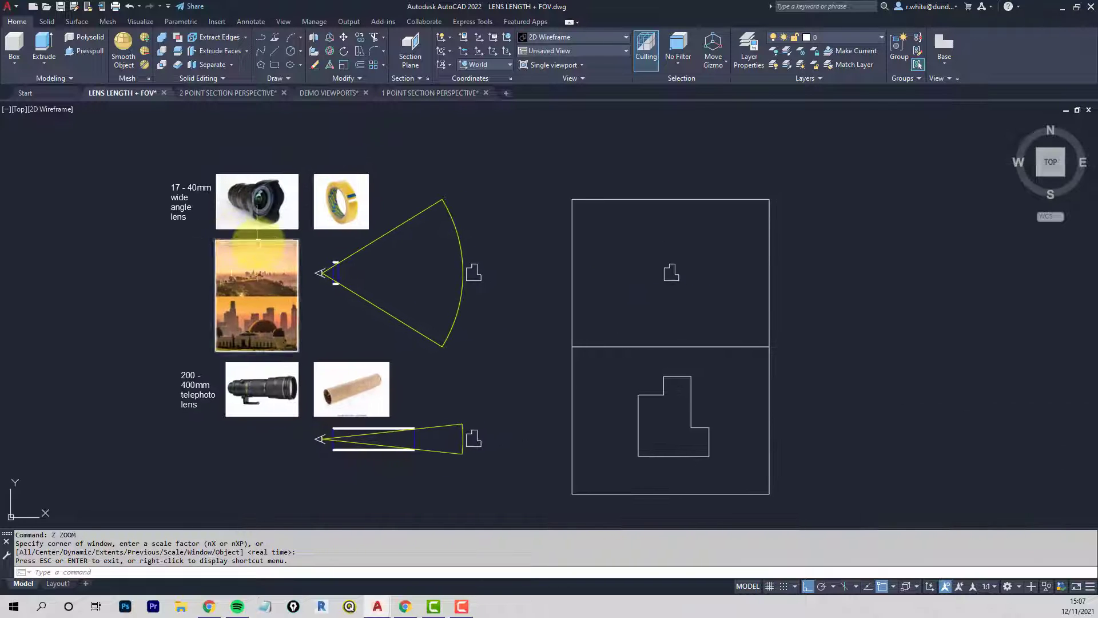
scroll(259, 243, "up", 2)
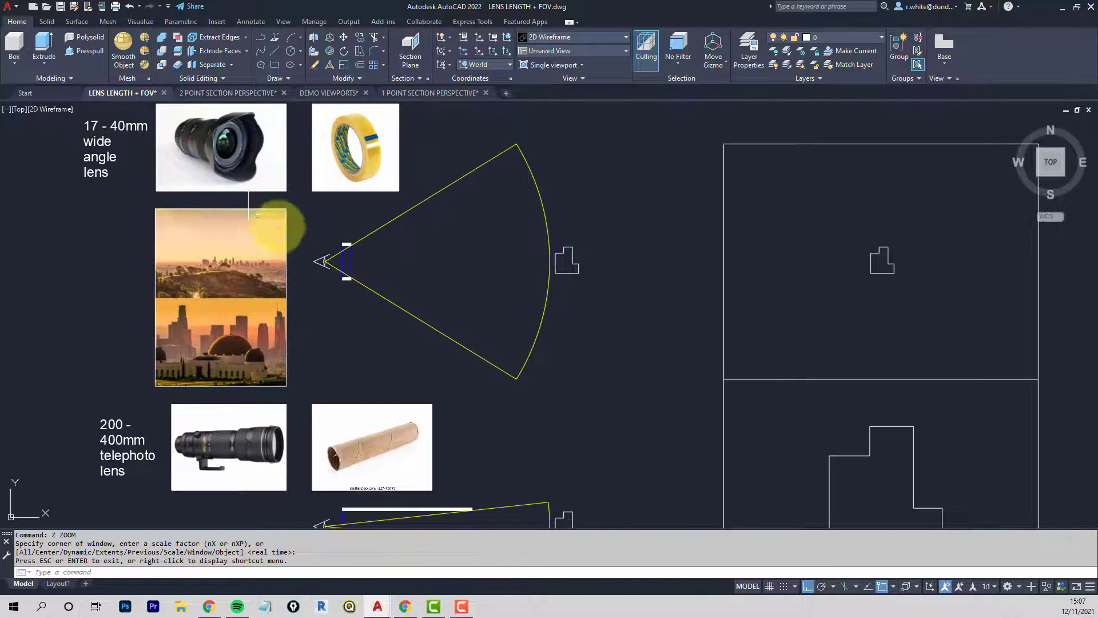
key("Escape")
type("z")
key("Return")
key("Return")
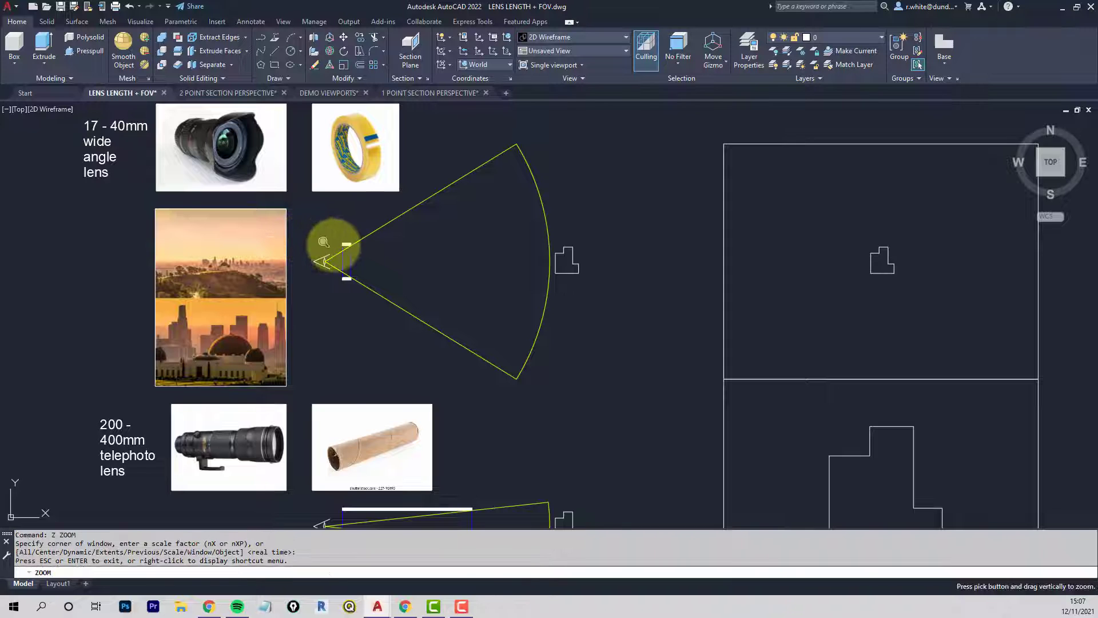
mouse_move(323, 242)
left_mouse_down()
mouse_move(326, 292)
mouse_move(308, 255)
left_mouse_up()
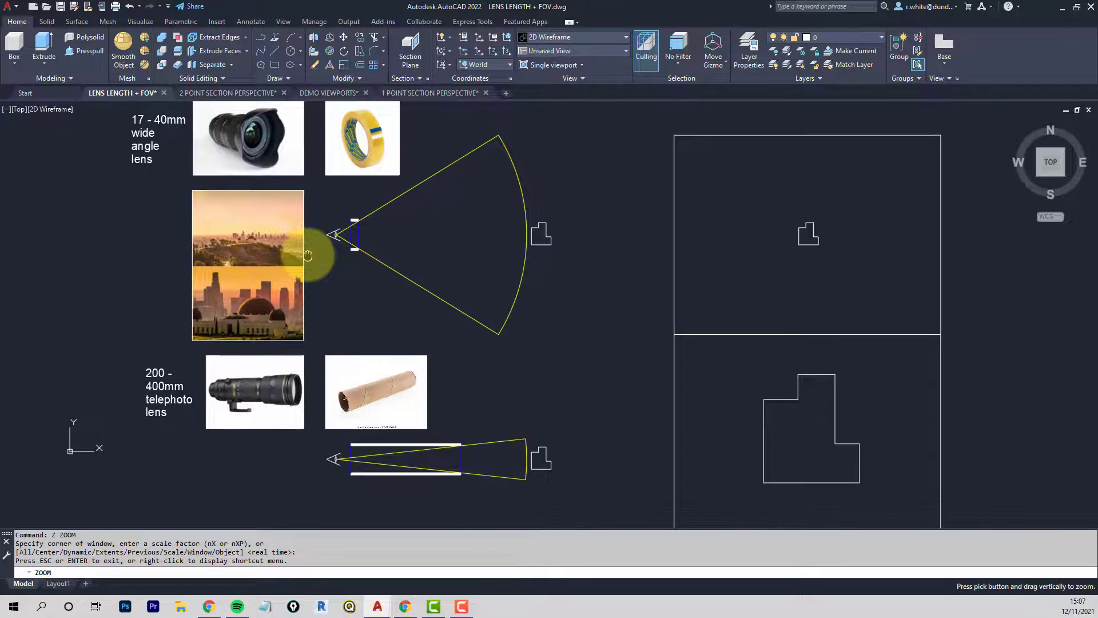
middle_click_drag(307, 256, 307, 274)
right_click(330, 313)
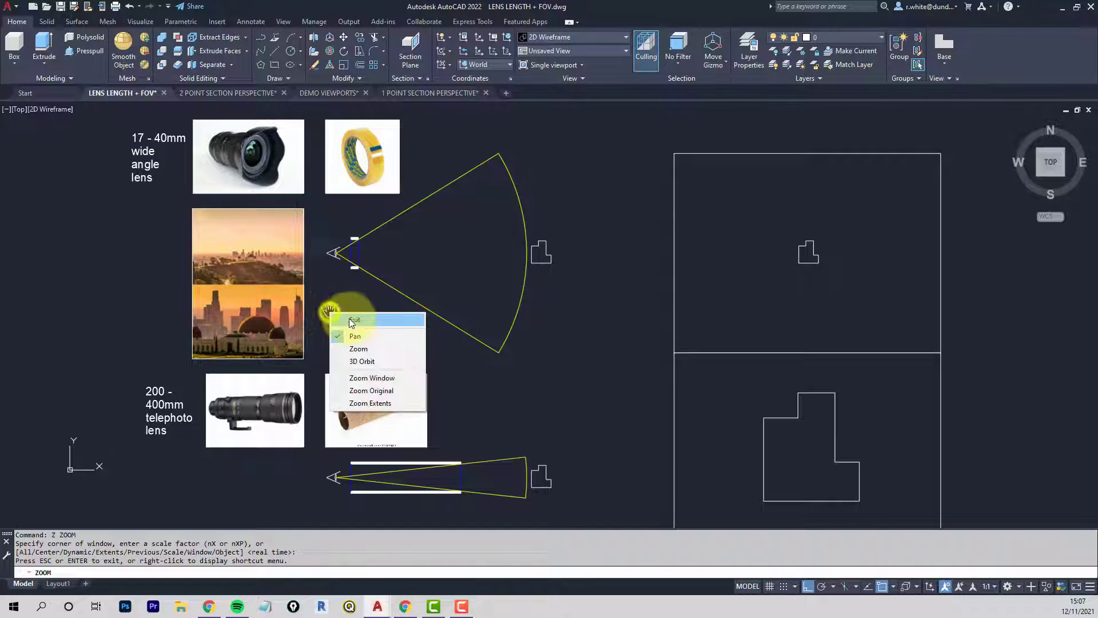
left_click(354, 320)
key("Escape")
key("Escape")
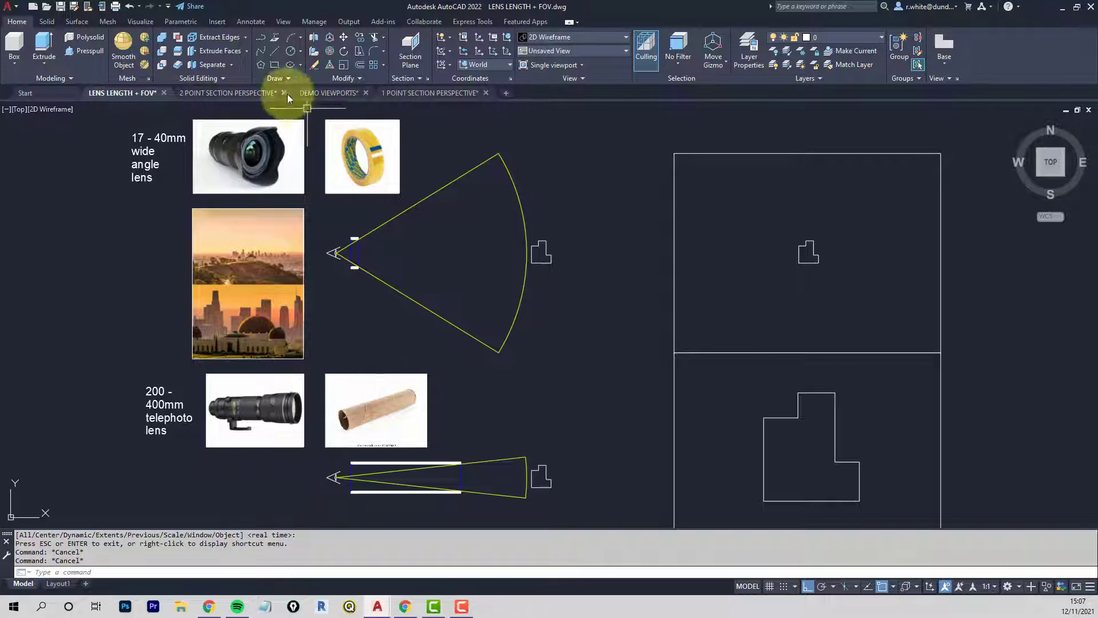
In the 2 POINT SECTION PERSPECTIVE drawing, move the rotated plan, picture plane and station point setup horizontally away from the elevation with Ortho on
left_click(219, 92)
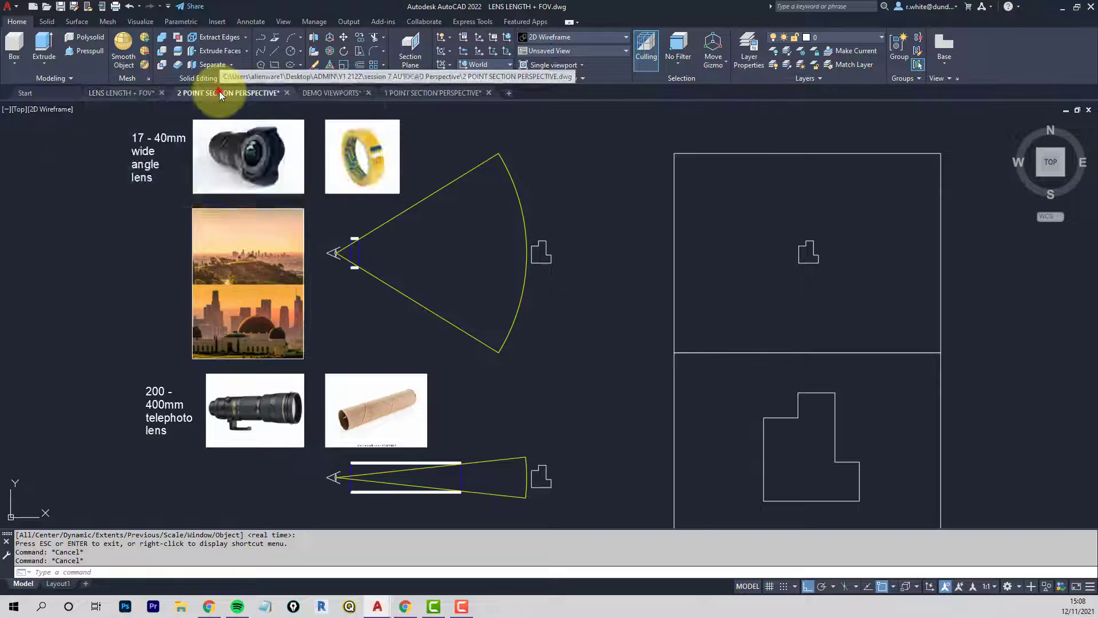
mouse_move(662, 336)
middle_mouse_down()
mouse_move(608, 306)
mouse_move(566, 347)
middle_mouse_up()
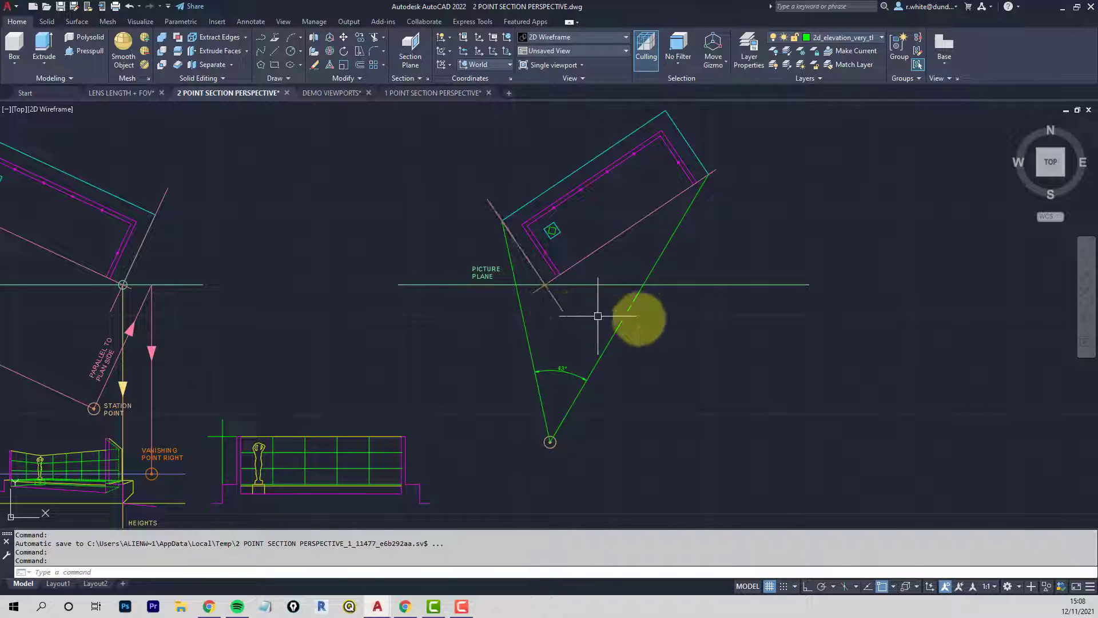
key("Escape")
type("m")
key("Return")
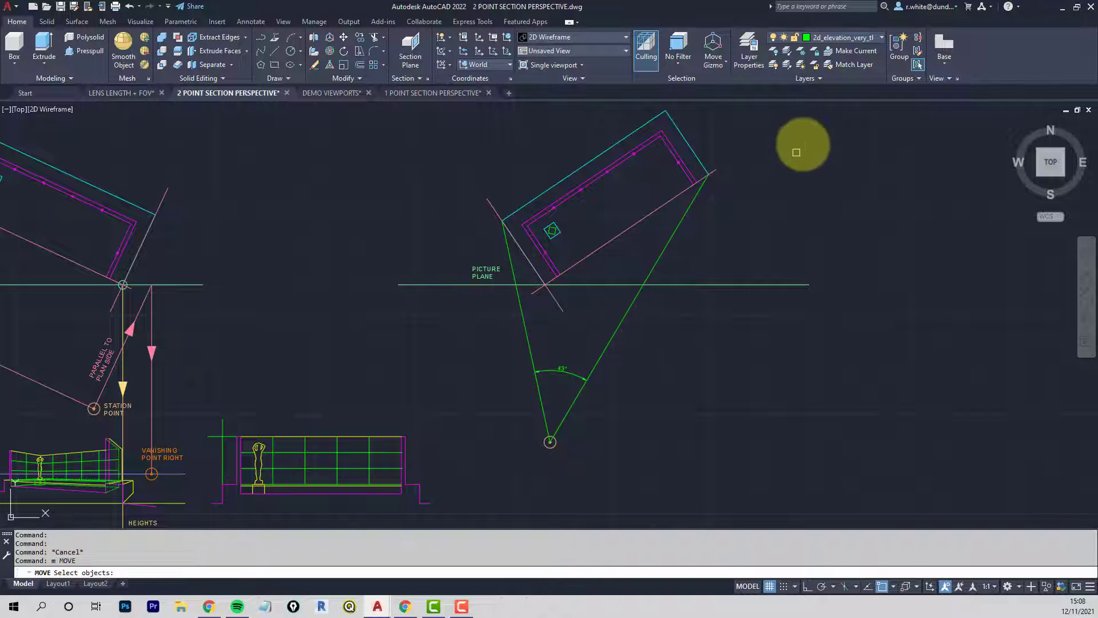
left_click(843, 110)
left_click(360, 418)
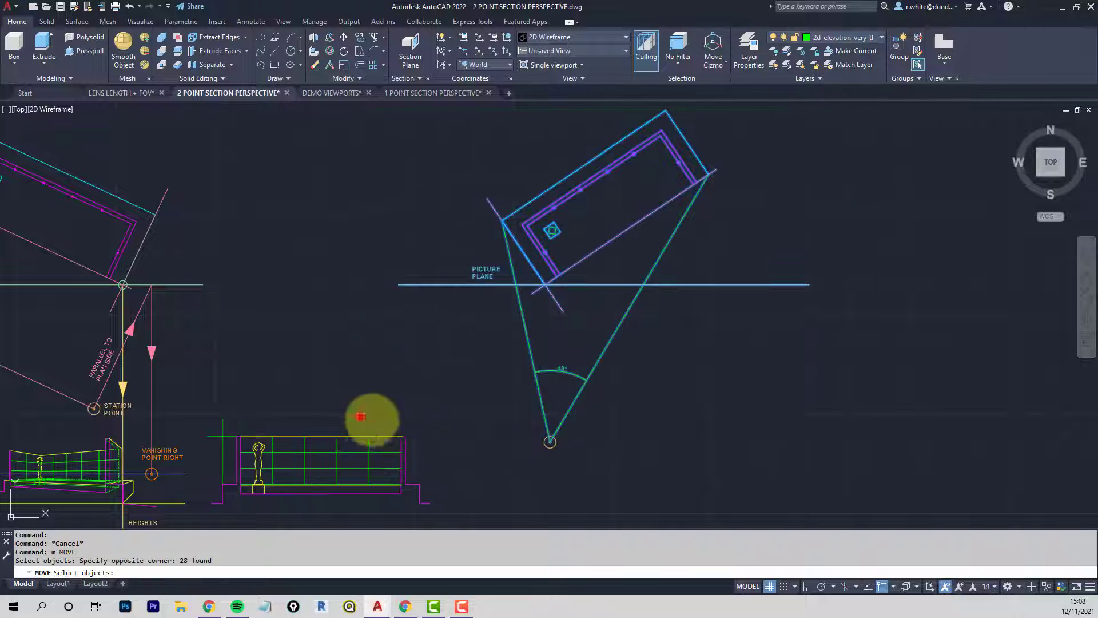
left_click(608, 489)
key("Return")
left_click(684, 470)
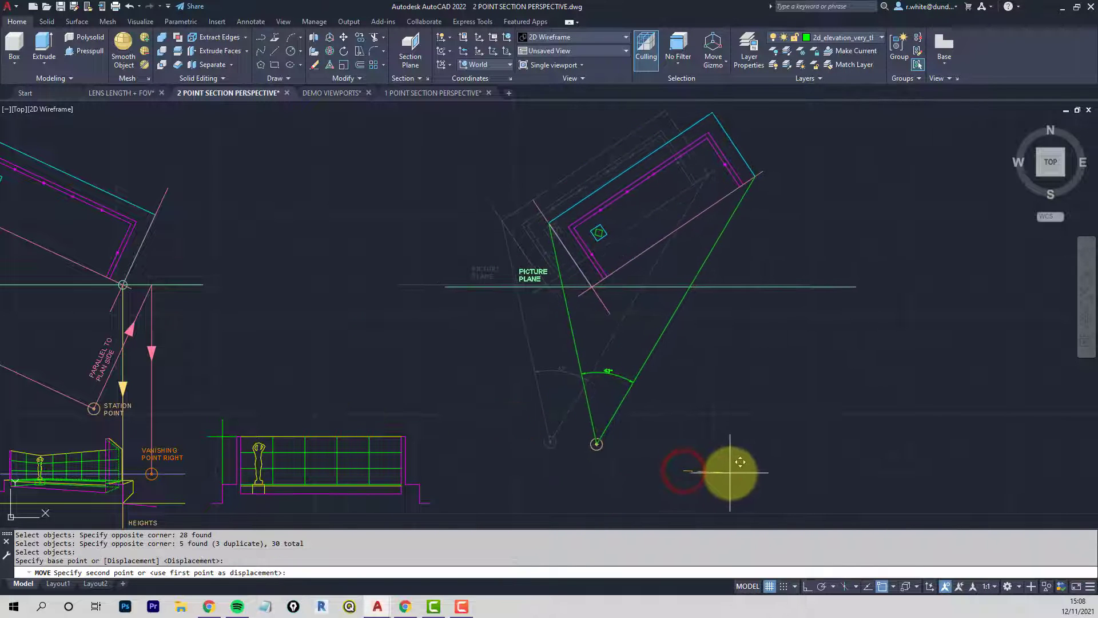
key("F8")
left_click(753, 472)
key("Escape")
key("Escape")
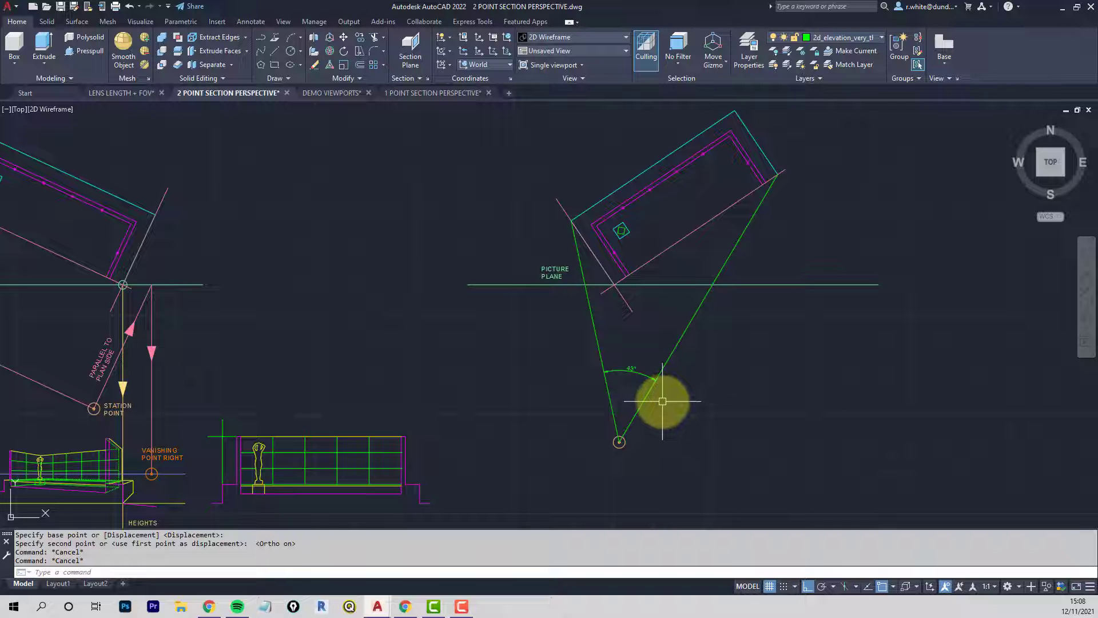
Erase the angle dimension between the two green sight lines above the station point
key("Escape")
left_click(629, 373)
key("Delete")
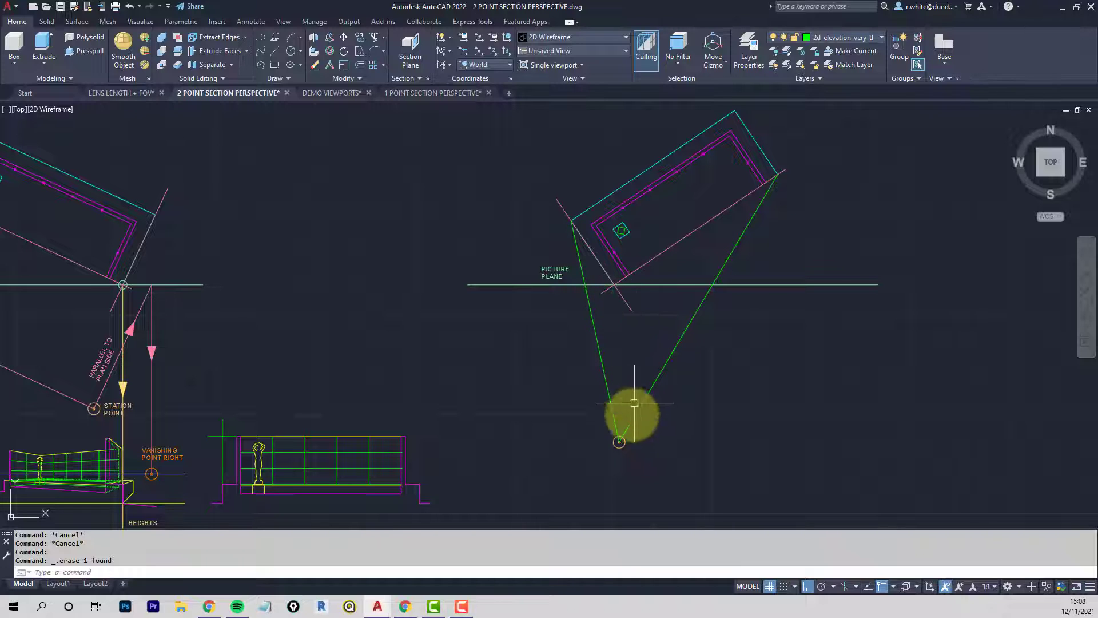
Move the line along the plan's short side by its lower end onto the station point
mouse_move(619, 443)
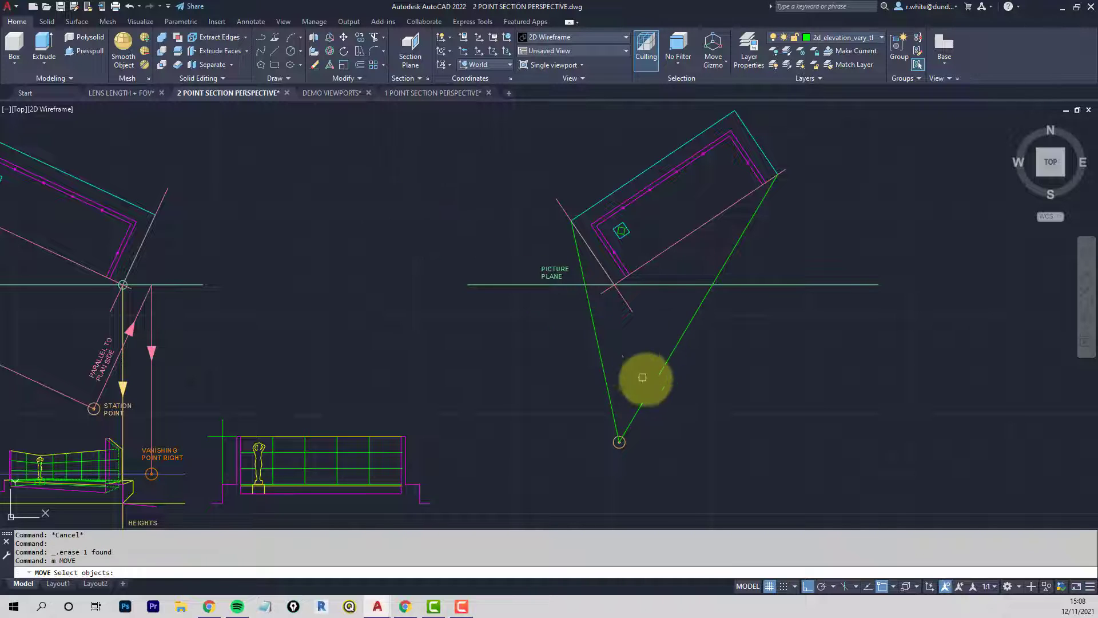
type("m")
key("Return")
left_click(630, 311)
key("Return")
left_click(631, 312)
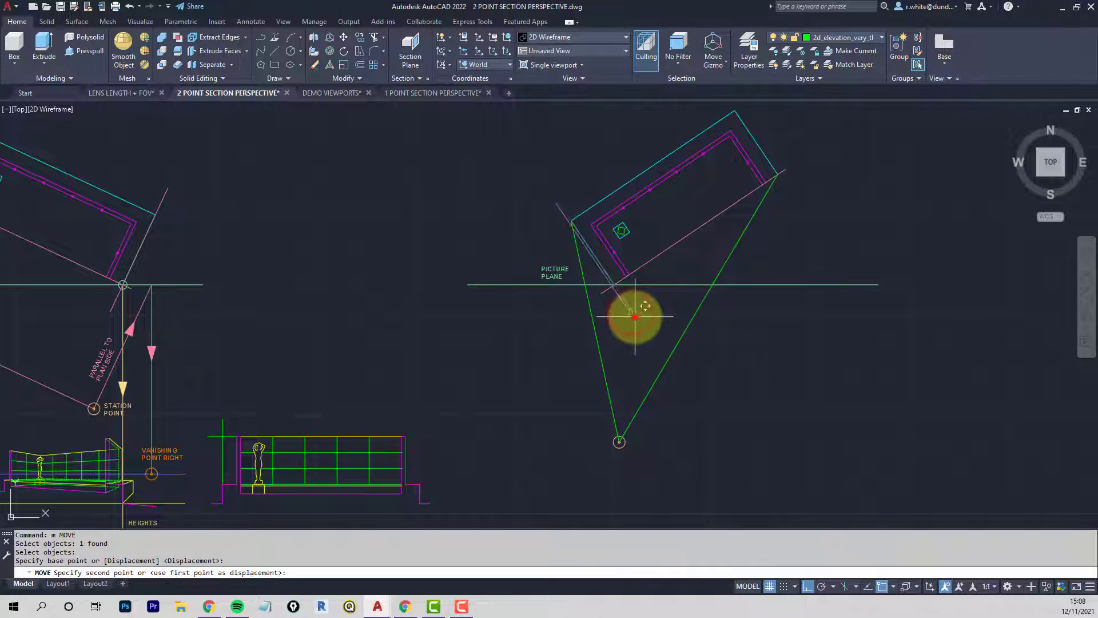
left_click(615, 416)
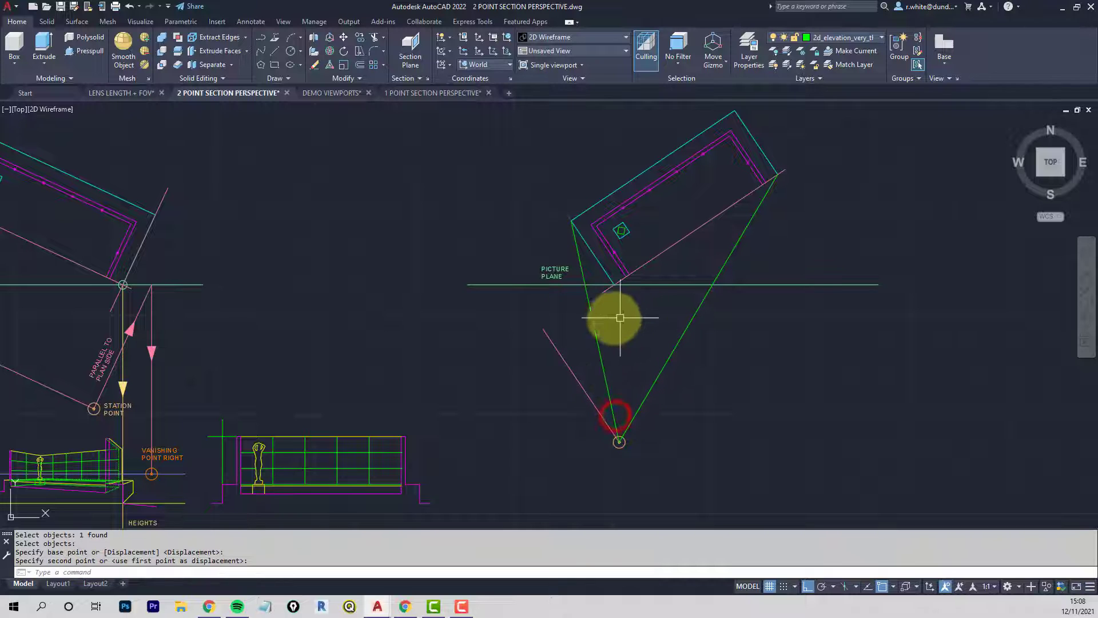
Move the line along the plan's long side by its lower end onto the station point
key("Return")
left_click(602, 295)
key("Return")
left_click(602, 297)
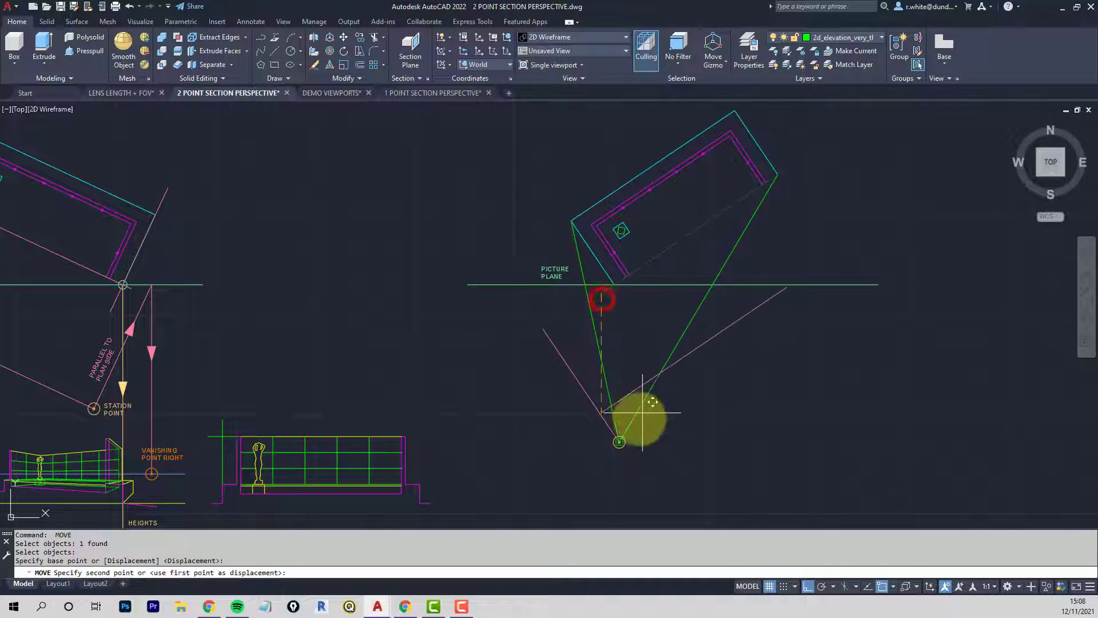
left_click(629, 423)
key("Return")
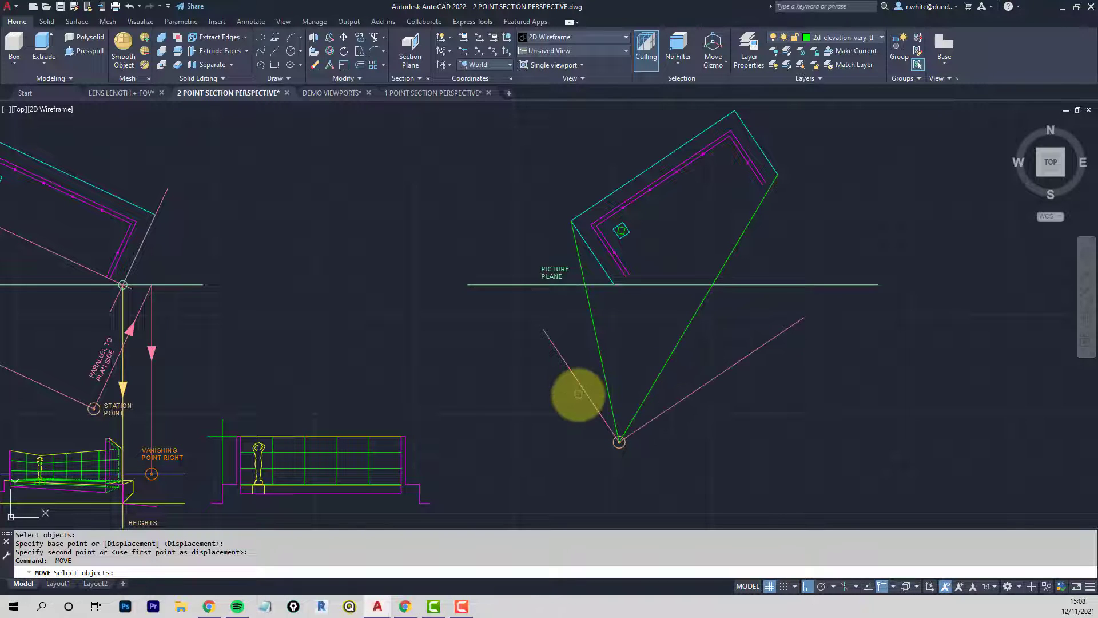
key("Escape")
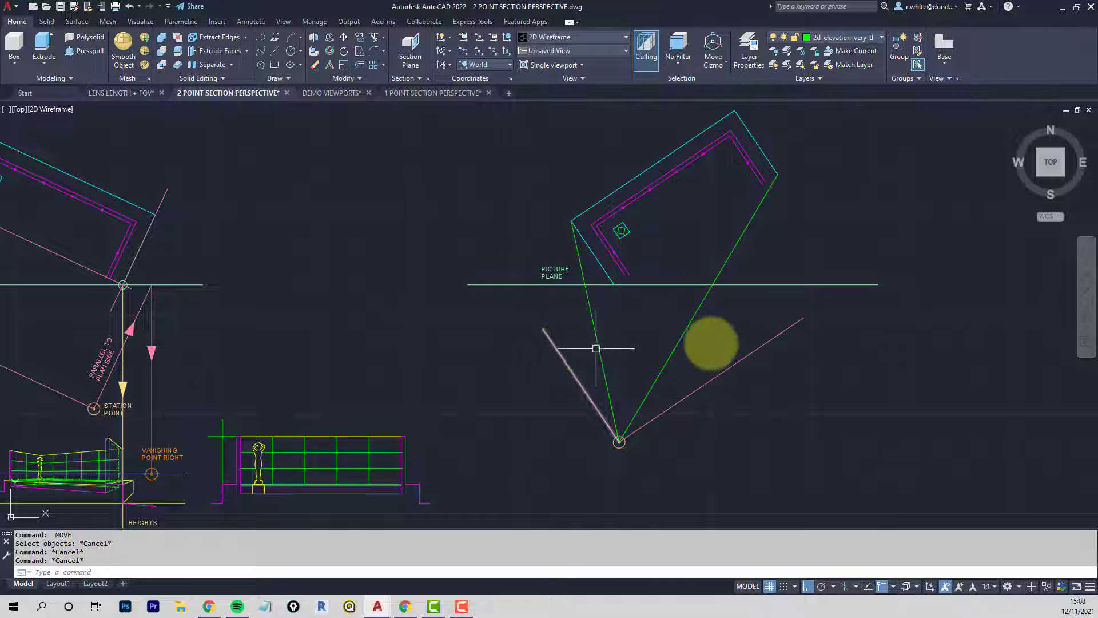
Extend both pink parallel lines from the station point up to the picture plane
type("ex")
key("Return")
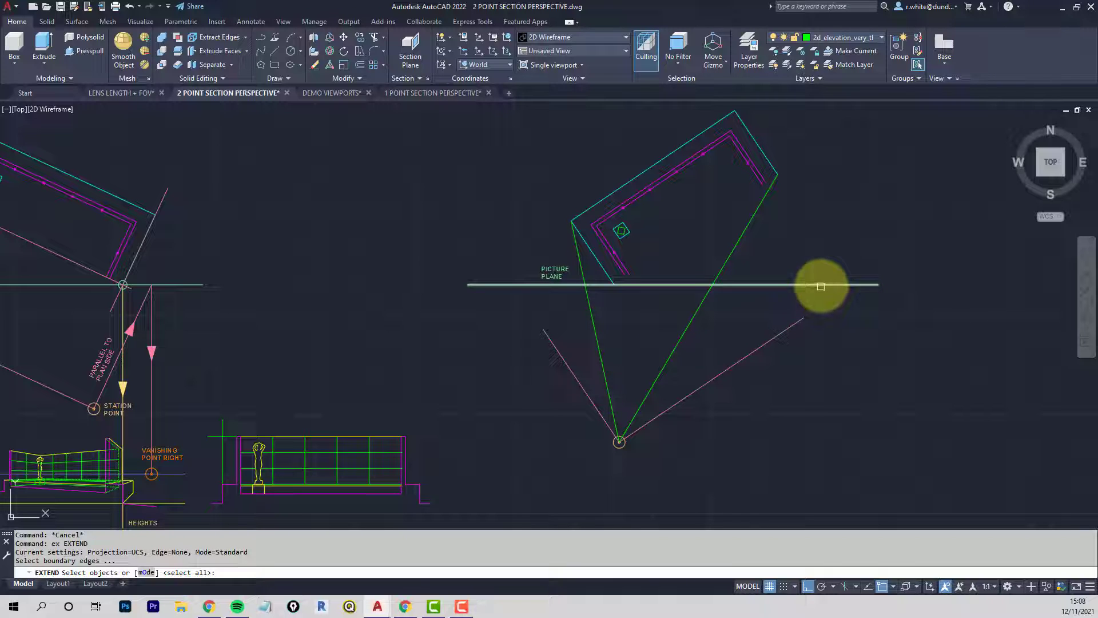
left_click(807, 284)
key("Return")
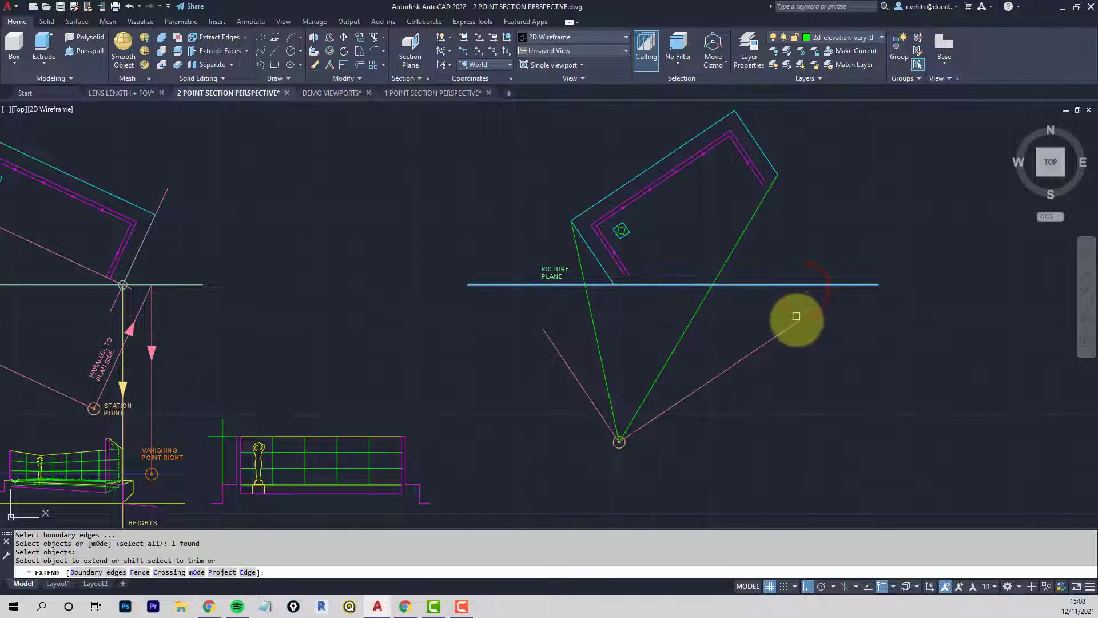
left_click(796, 326)
left_click(545, 333)
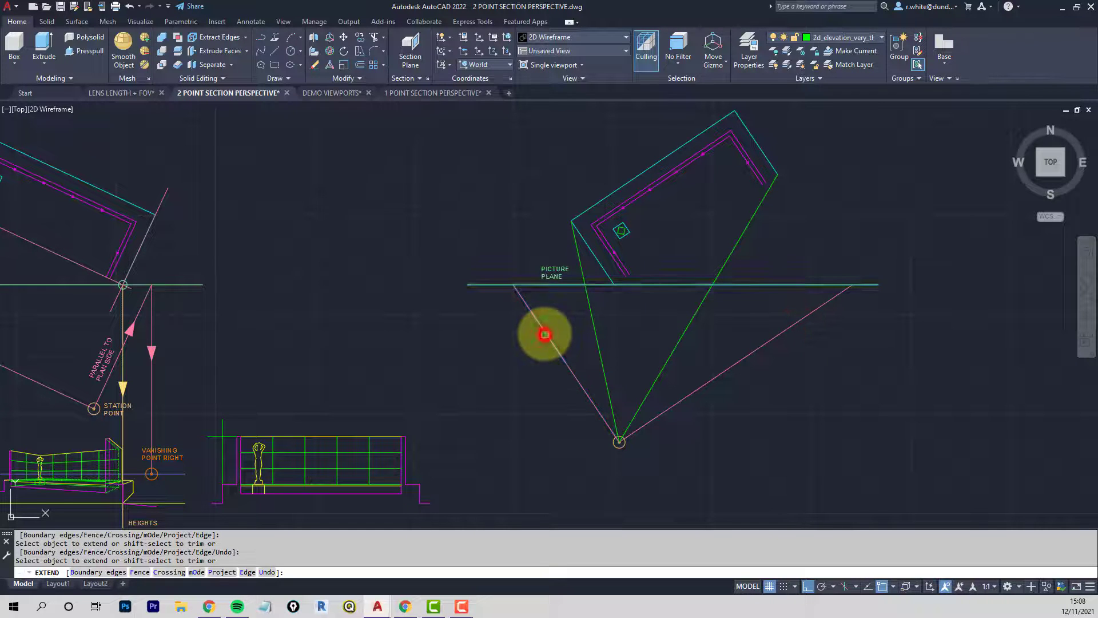
key("Return")
Draw vertical lines straight down from both points where the pink parallels meet the picture plane, ending below the station point
middle_click_drag(645, 311, 608, 269)
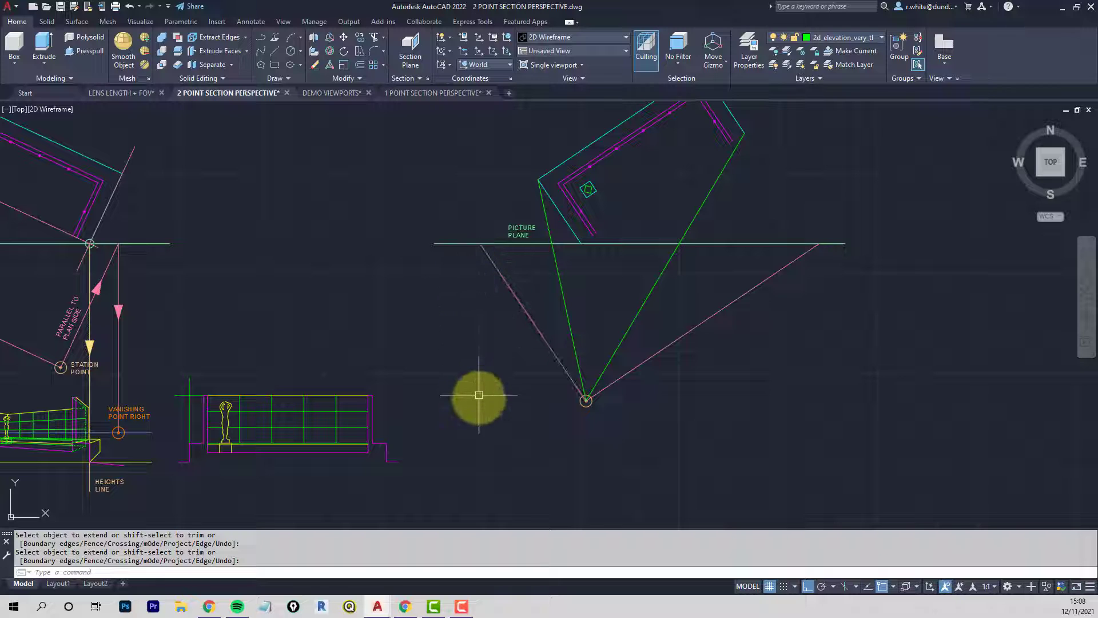
type("l")
key("Return")
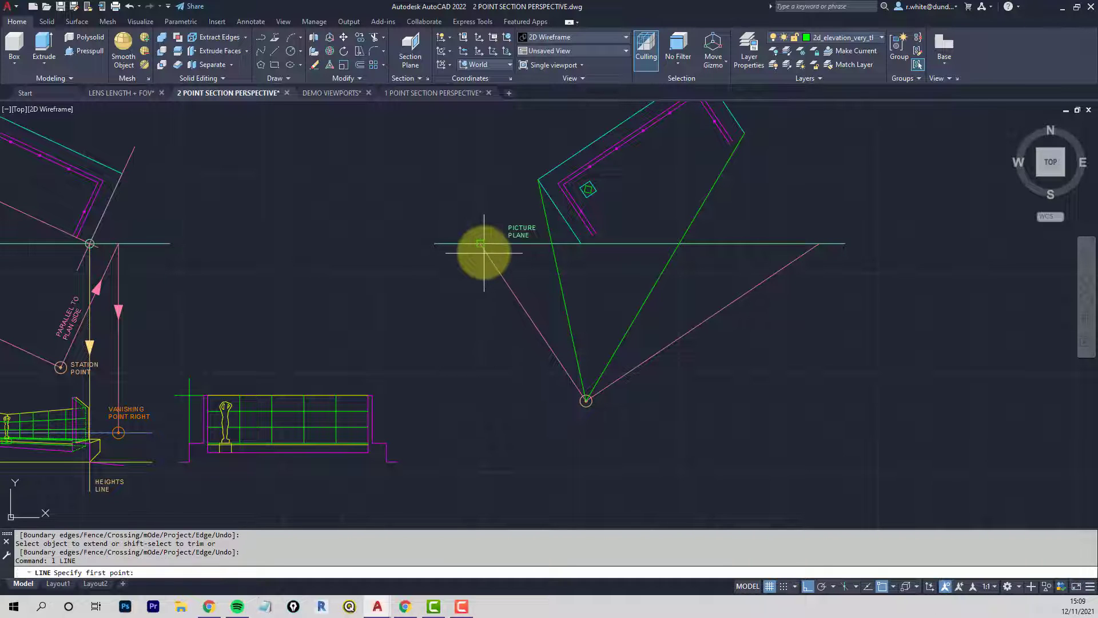
left_click(483, 246)
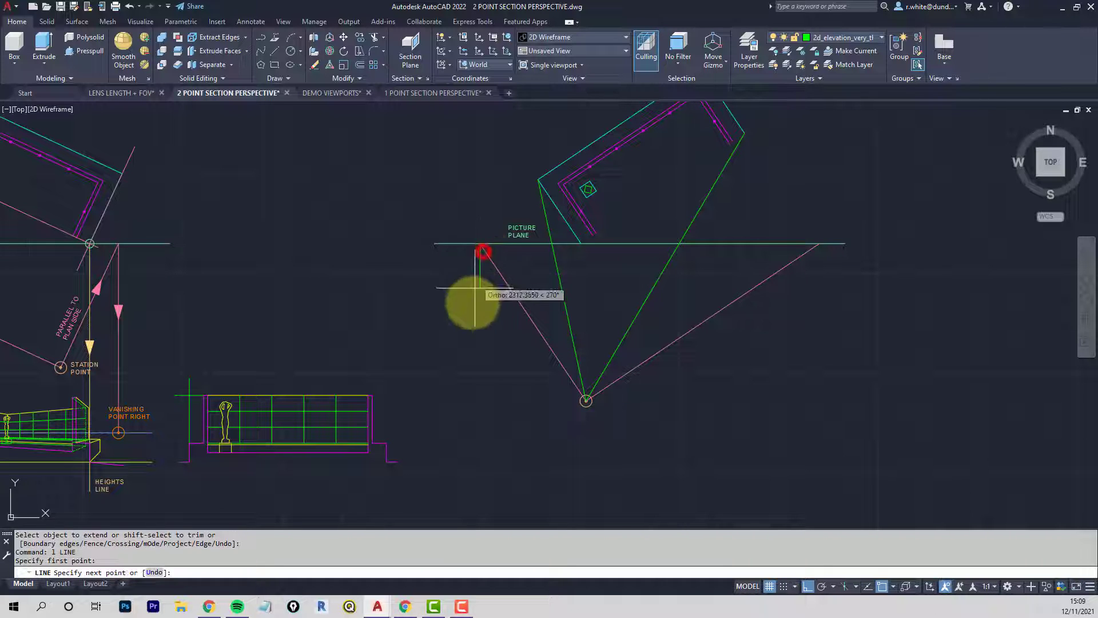
left_click(475, 501)
key("Return")
key("Return")
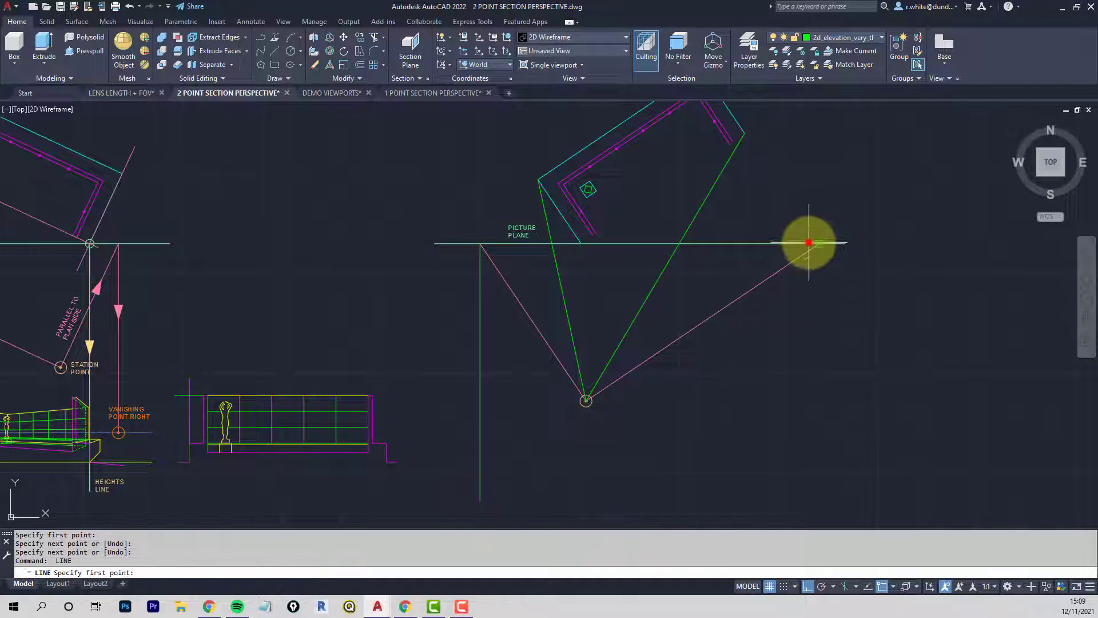
left_click(809, 243)
left_click(809, 501)
key("Return")
Match the two new vertical vanishing-point lines to the properties of the example's pink vertical above Vanishing Point Right
middle_click_drag(642, 389, 716, 377)
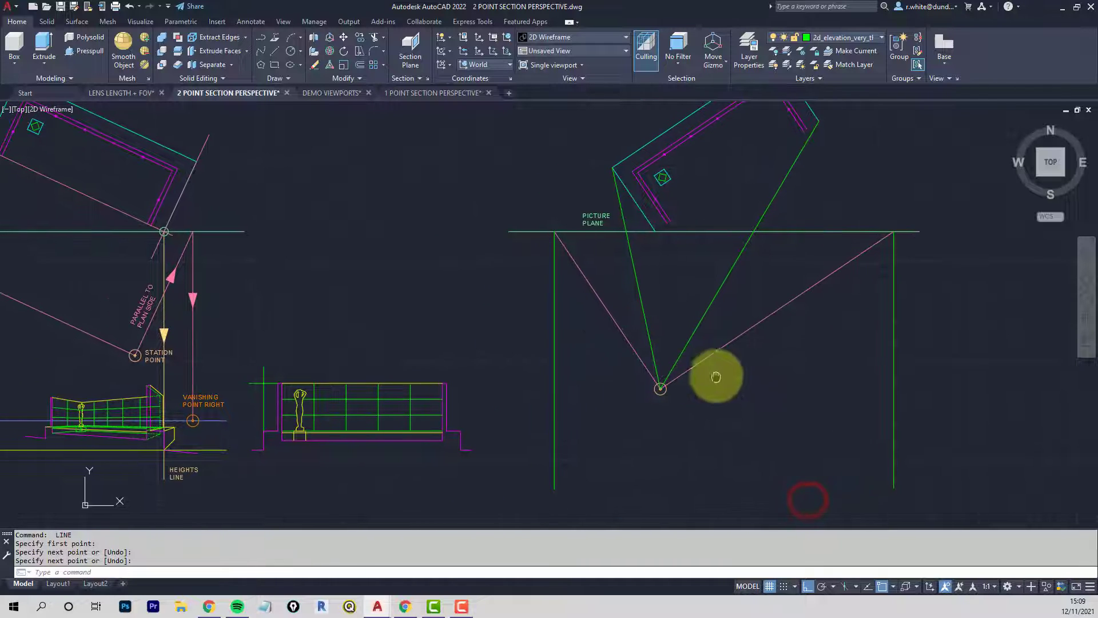
key("Escape")
type("m")
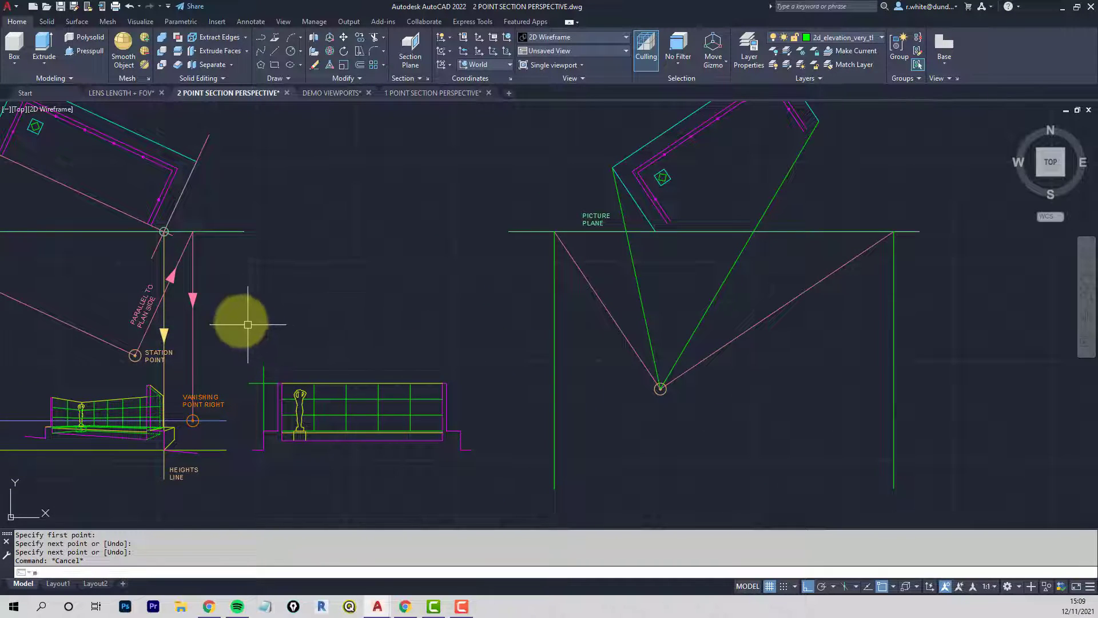
type("a")
key("Return")
left_click(193, 331)
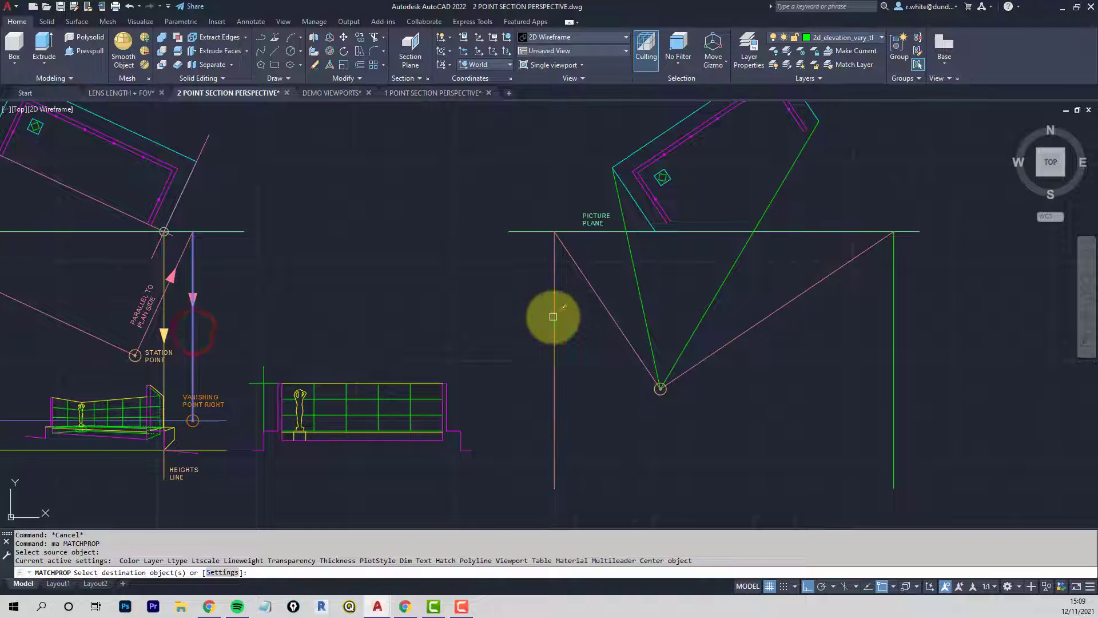
left_click(892, 305)
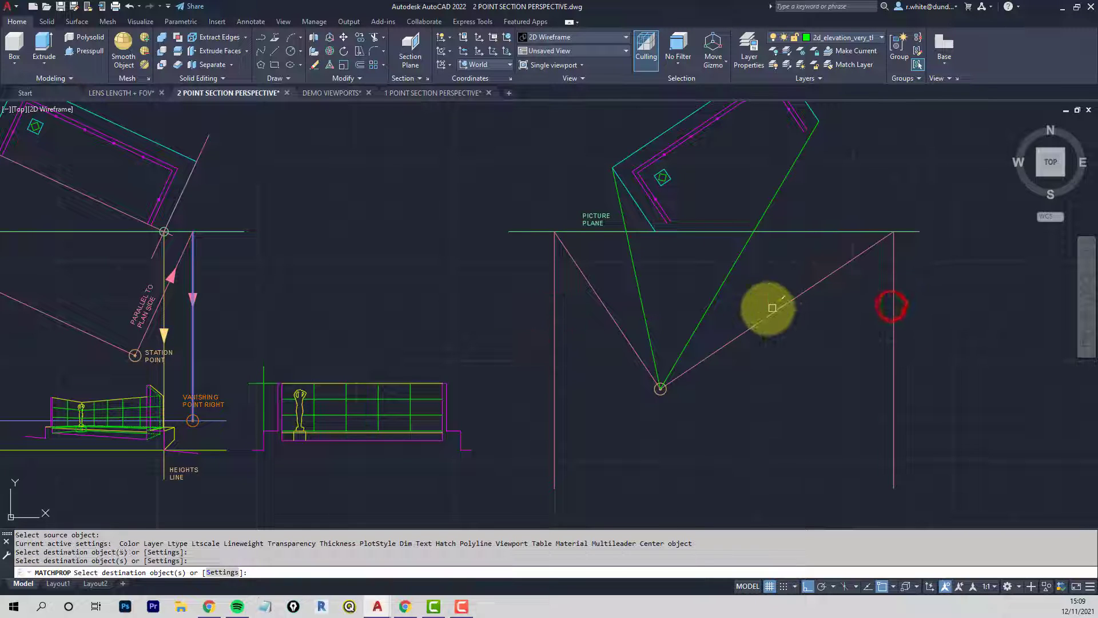
key("Return")
Draw a vertical line from the plan corner touching the picture plane straight down past the station point
middle_click_drag(564, 289, 568, 303)
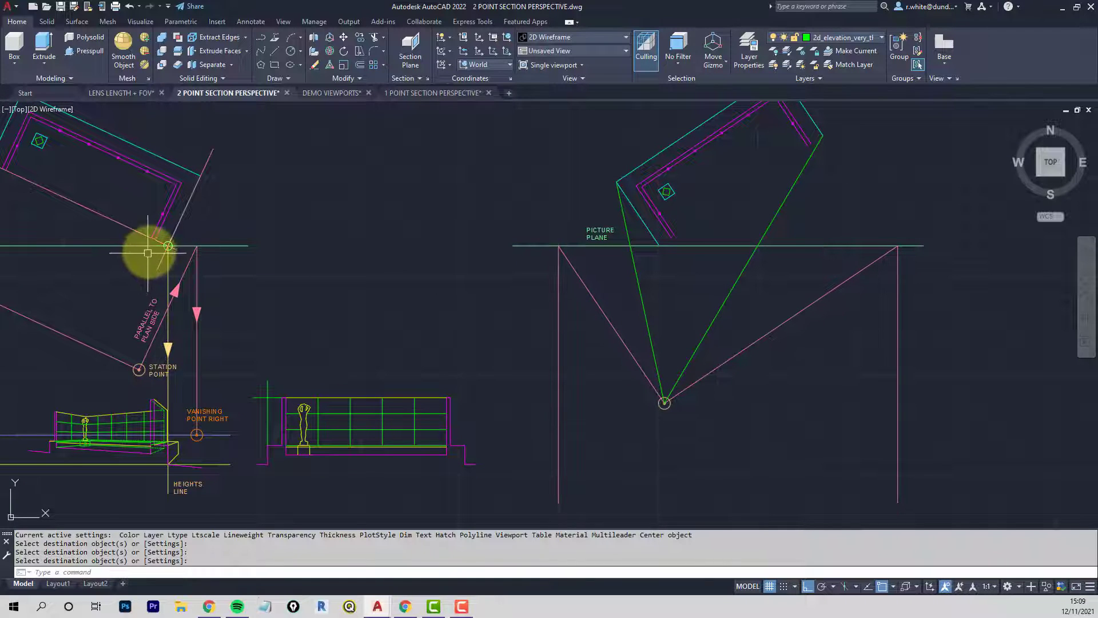
scroll(155, 246, "up", 4)
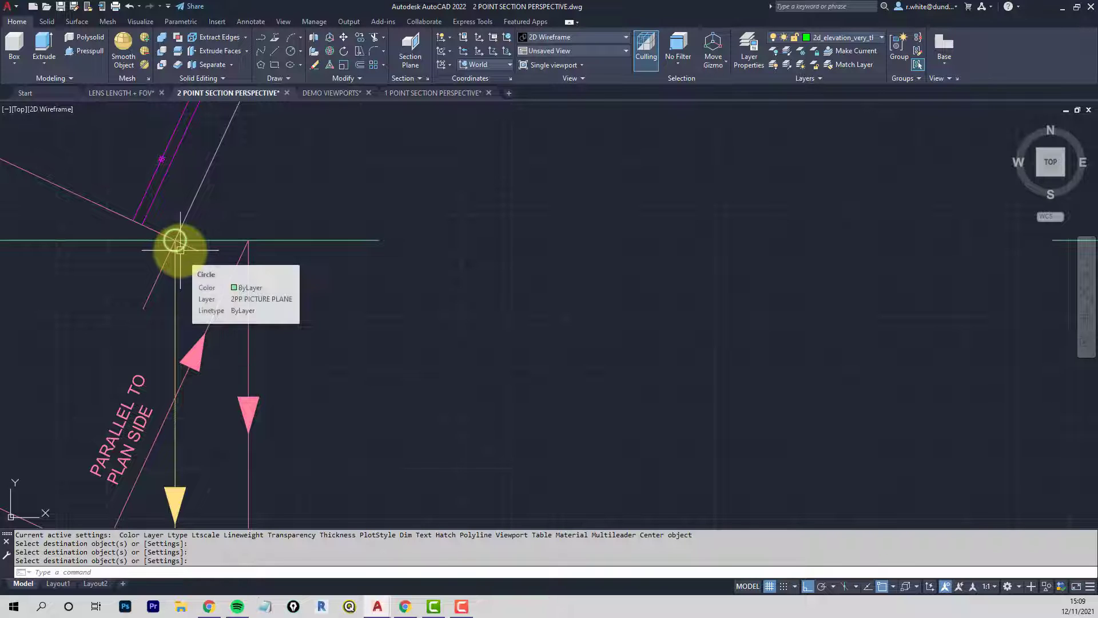
scroll(180, 250, "down", 2)
middle_click_drag(762, 307, 648, 303)
mouse_move(800, 242)
middle_mouse_down()
mouse_move(733, 243)
mouse_move(757, 221)
middle_mouse_up()
scroll(732, 236, "down", 2)
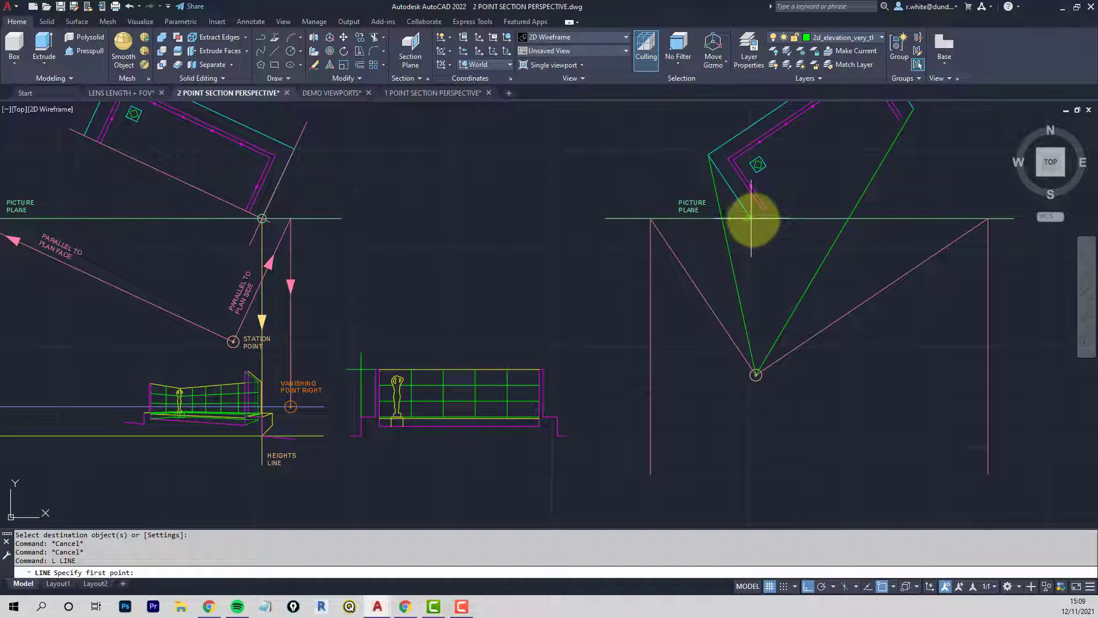
left_click(751, 218)
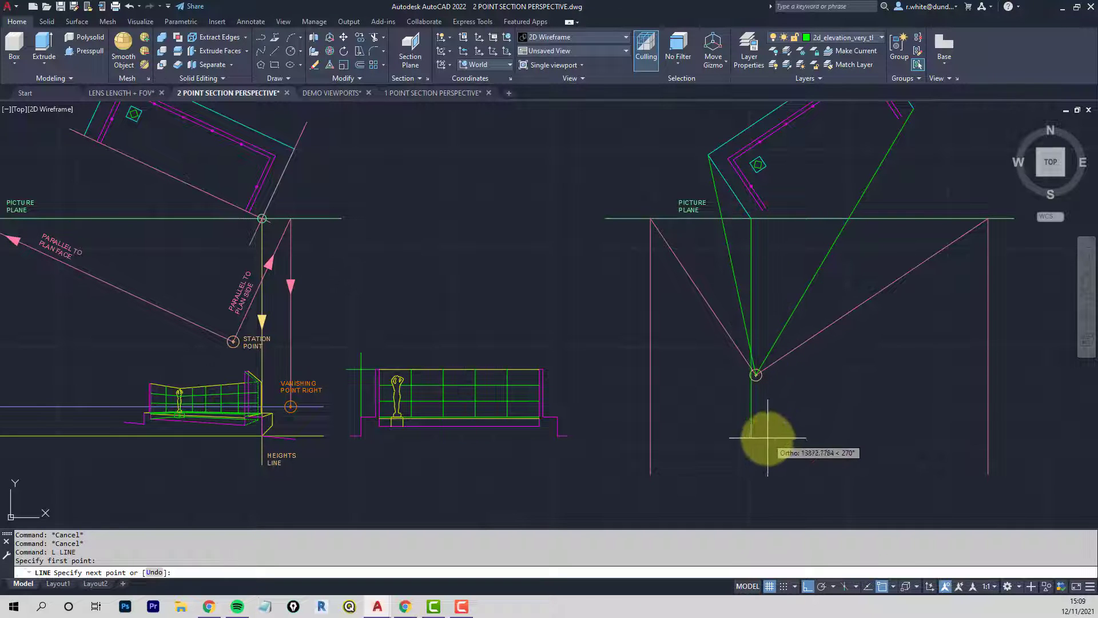
scroll(755, 375, "up", 5)
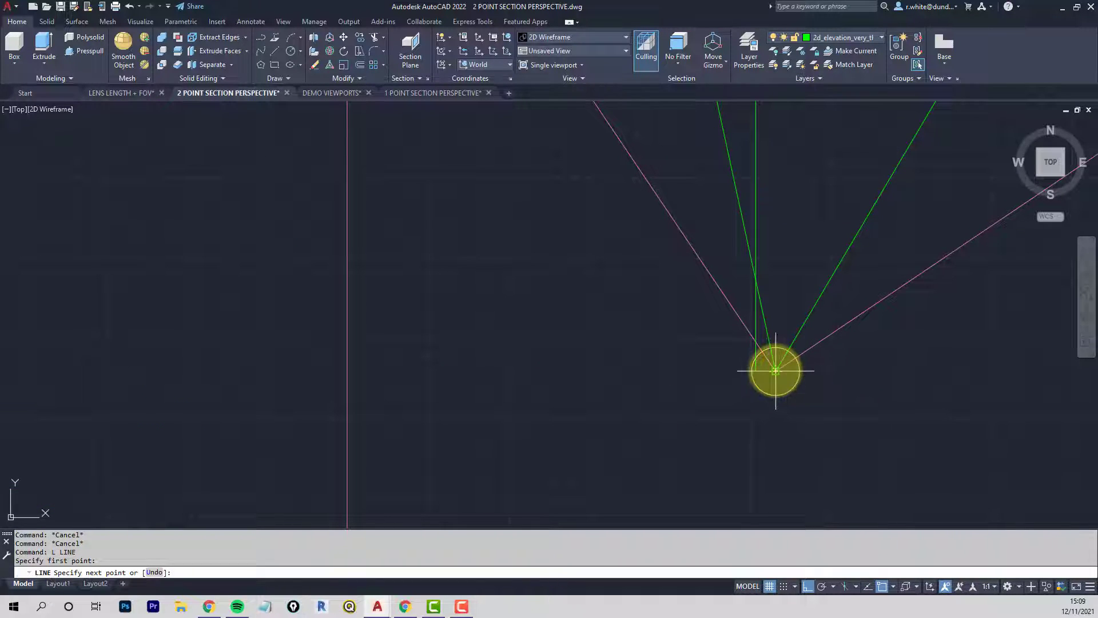
scroll(775, 370, "down", 5)
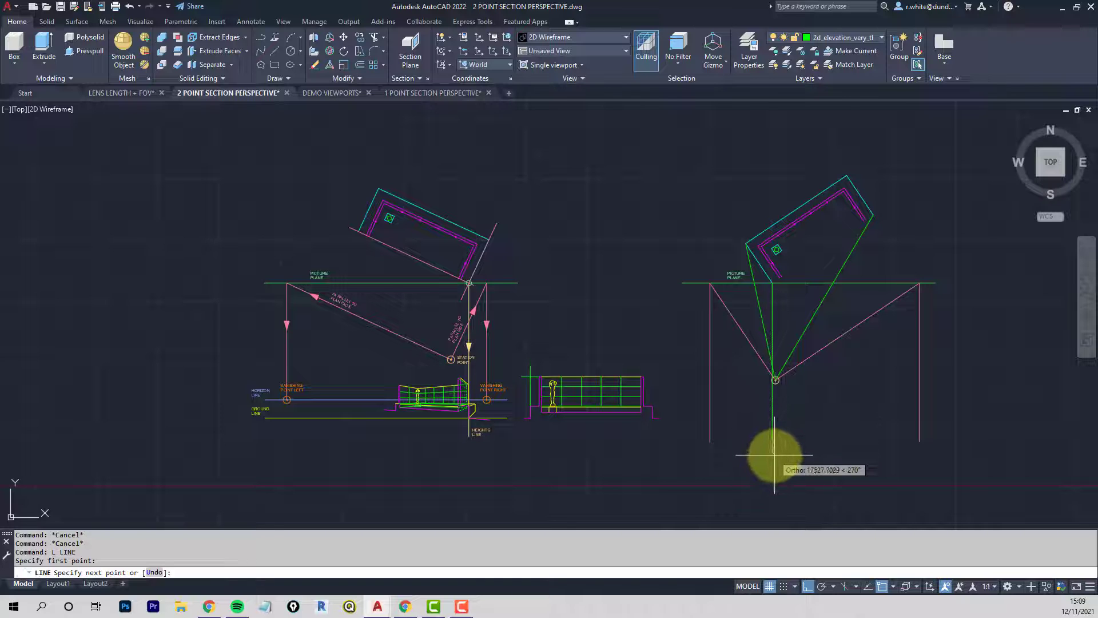
left_click(774, 447)
key("Return")
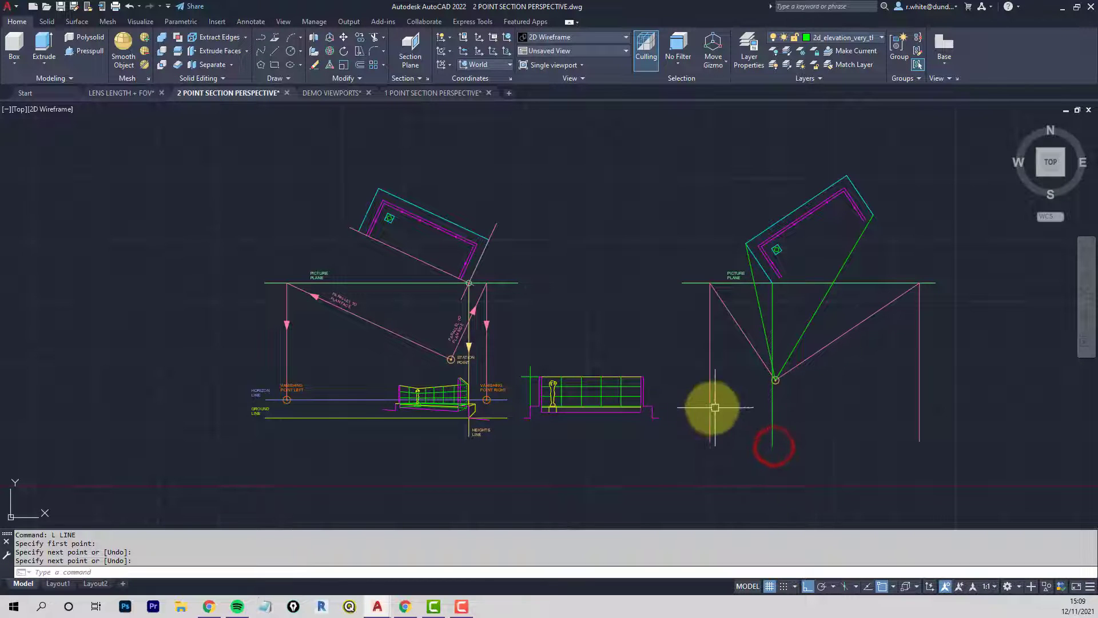
Match the properties of the example's heights line onto the new vertical below the plan corner
scroll(524, 416, "up", 3)
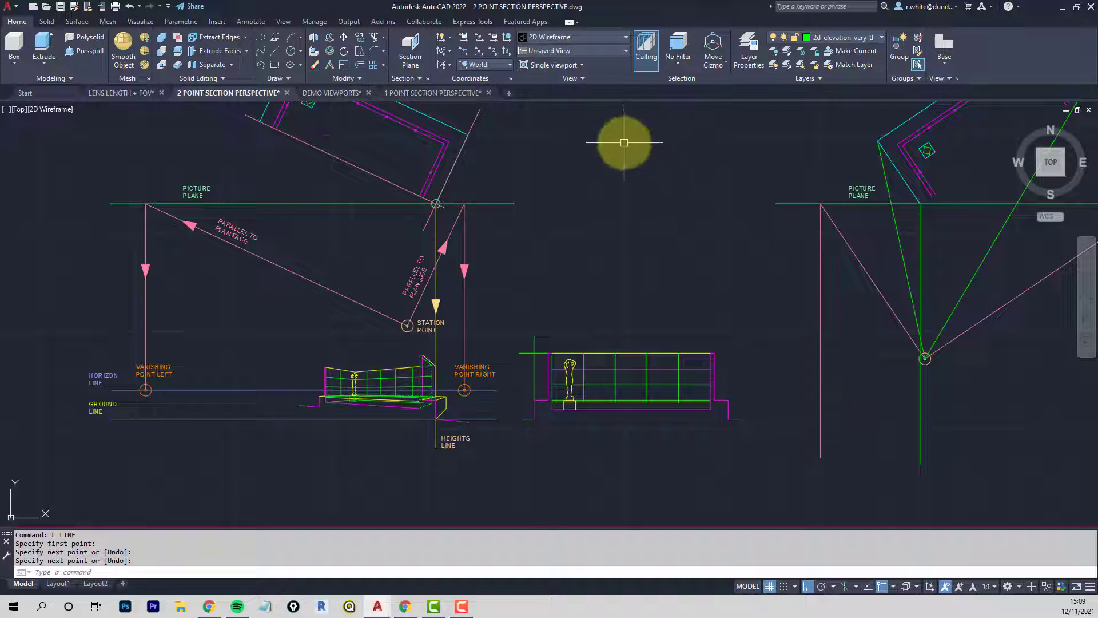
type("ma")
key("Return")
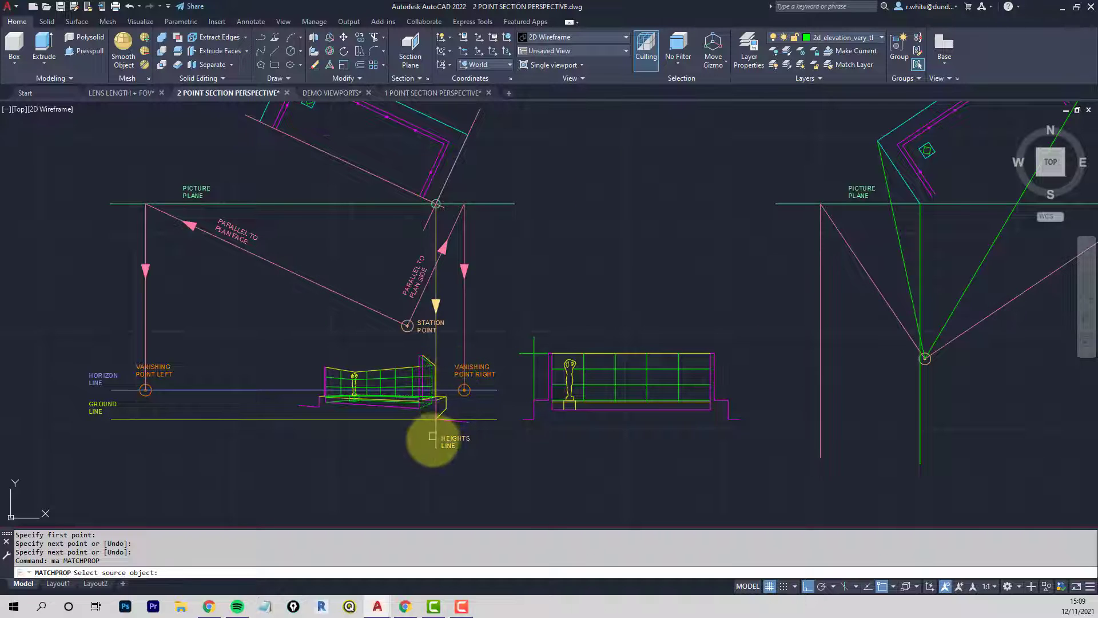
left_click(437, 441)
left_click(920, 448)
middle_click_drag(868, 415, 723, 393)
key("Return")
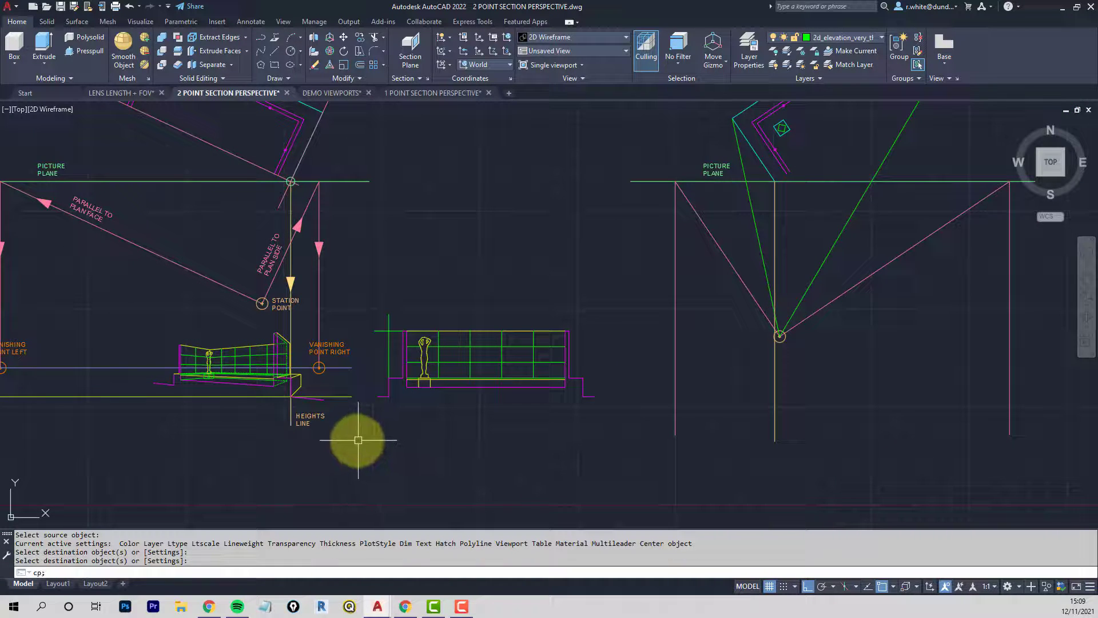
Copy the HEIGHTS LINE label horizontally from the example to beside the new heights line
key("Return")
key("Escape")
key("Escape")
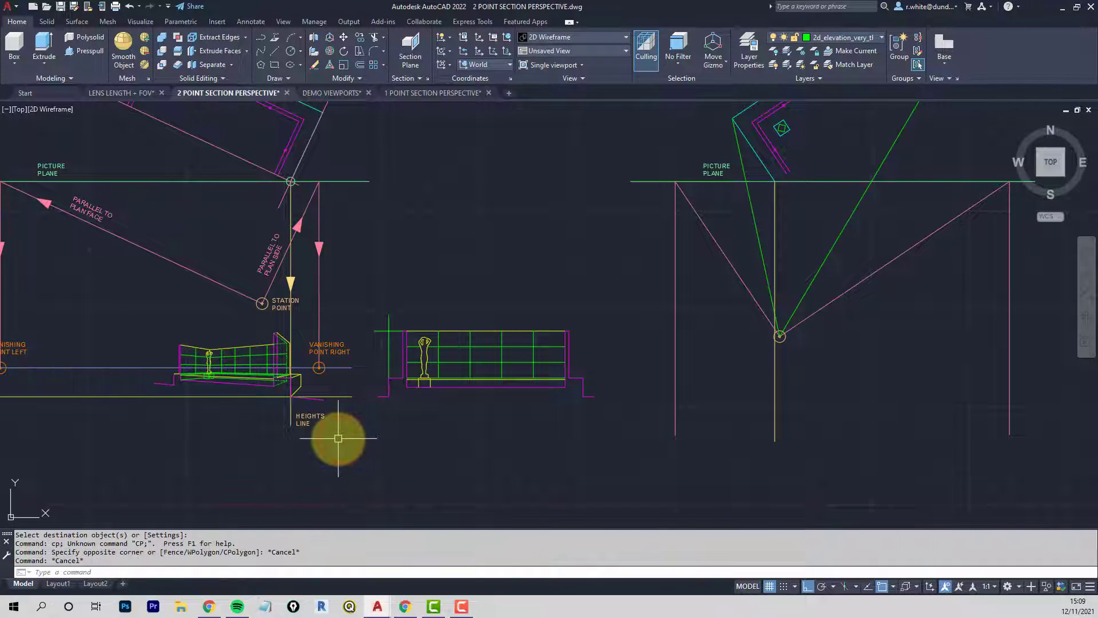
type("cp")
key("Return")
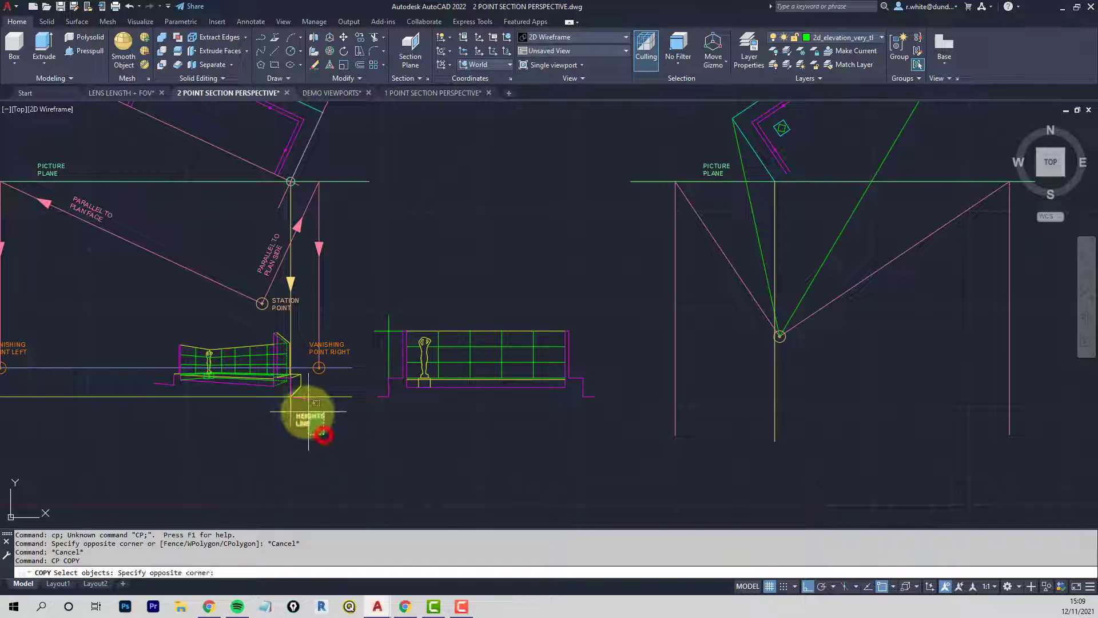
left_click(309, 411)
key("Return")
left_click(367, 471)
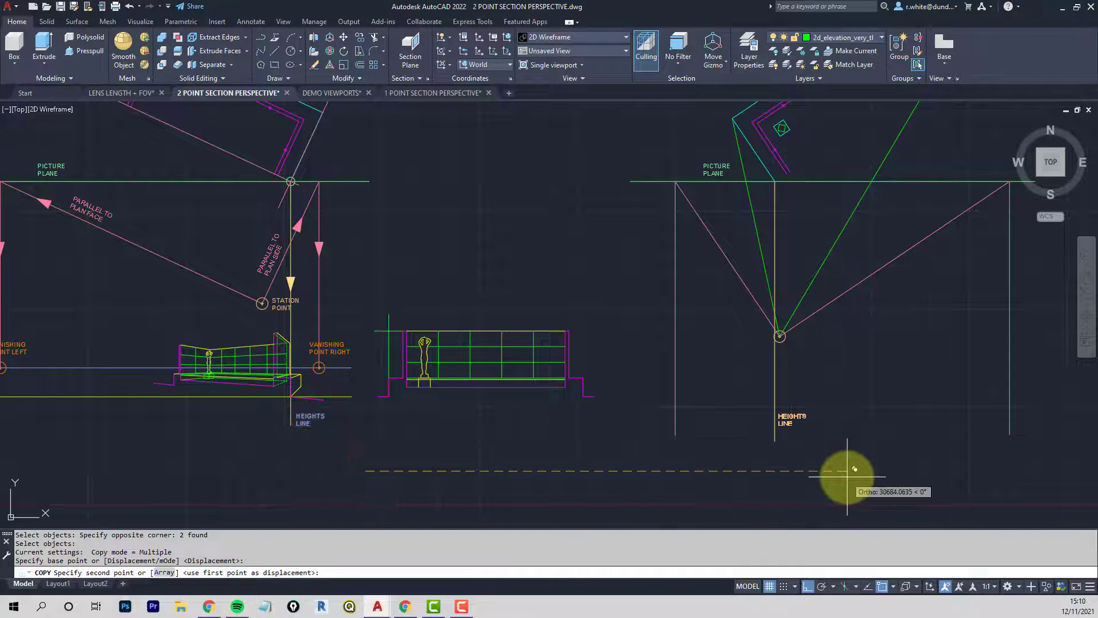
left_click(854, 469)
key("Return")
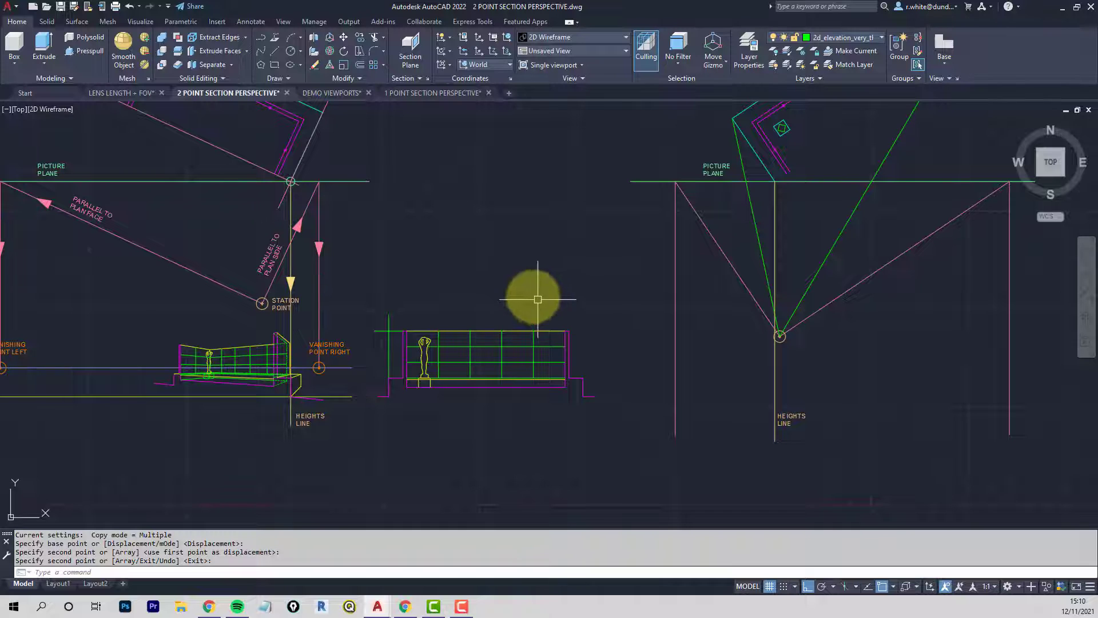
Copy the example's horizon line and its HORIZON LINE label horizontally across to the new construction
middle_click_drag(566, 307, 518, 289)
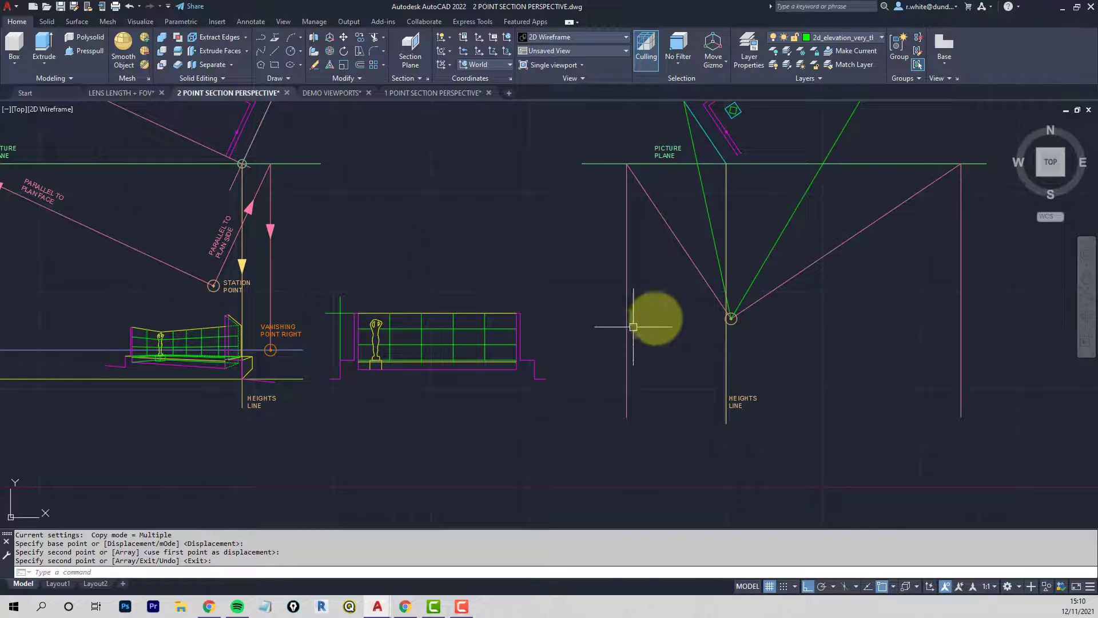
middle_click_drag(294, 360, 458, 343)
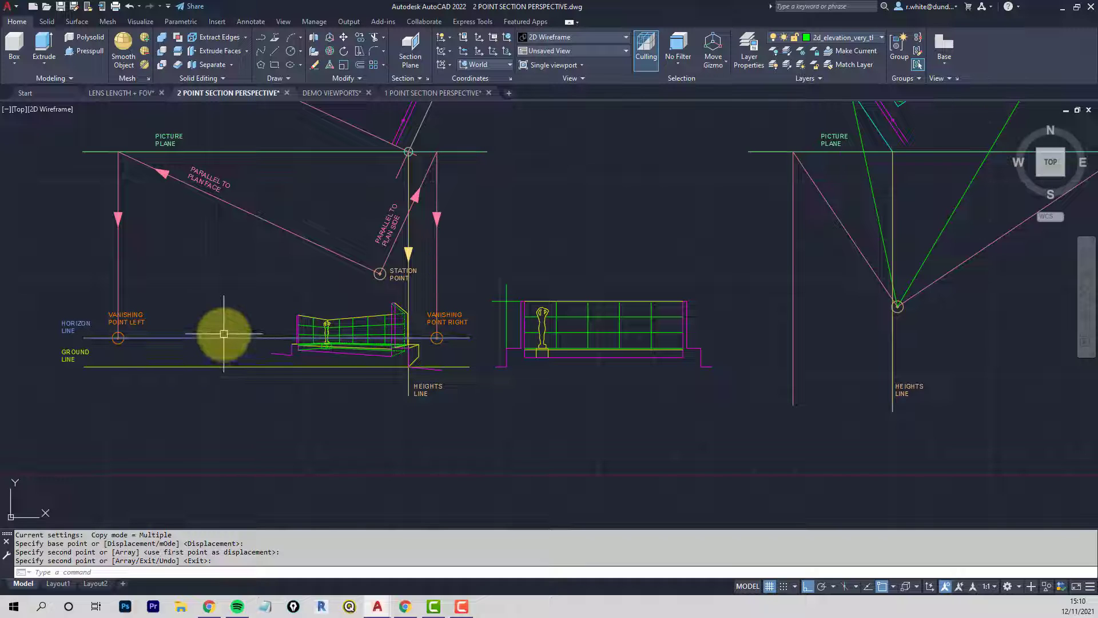
key("Return")
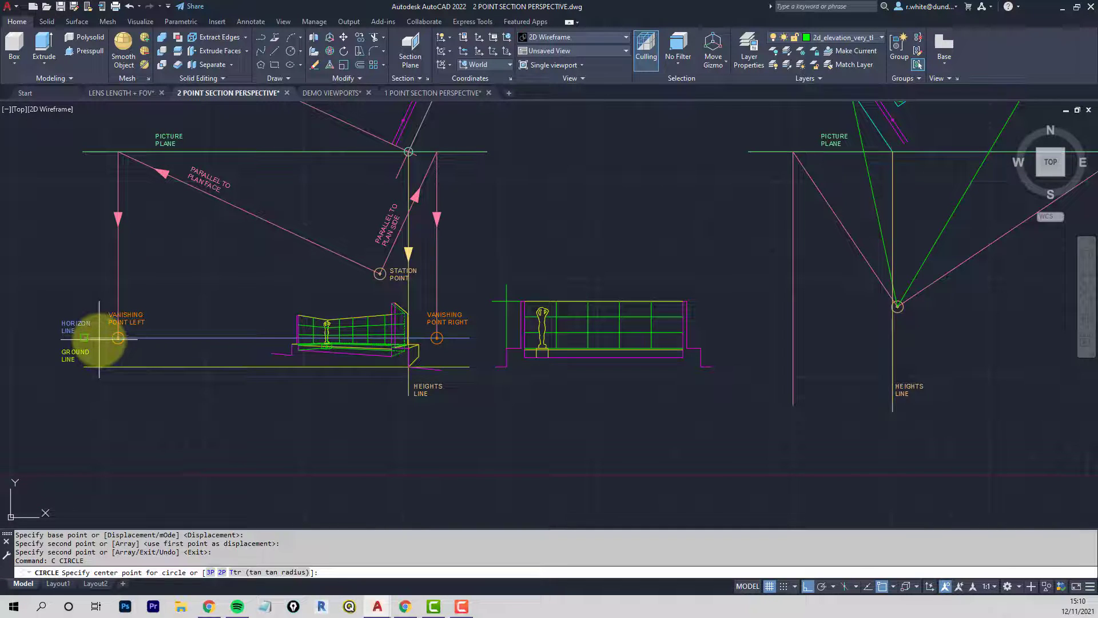
key("Escape")
type("cp")
key("Return")
left_click(99, 338)
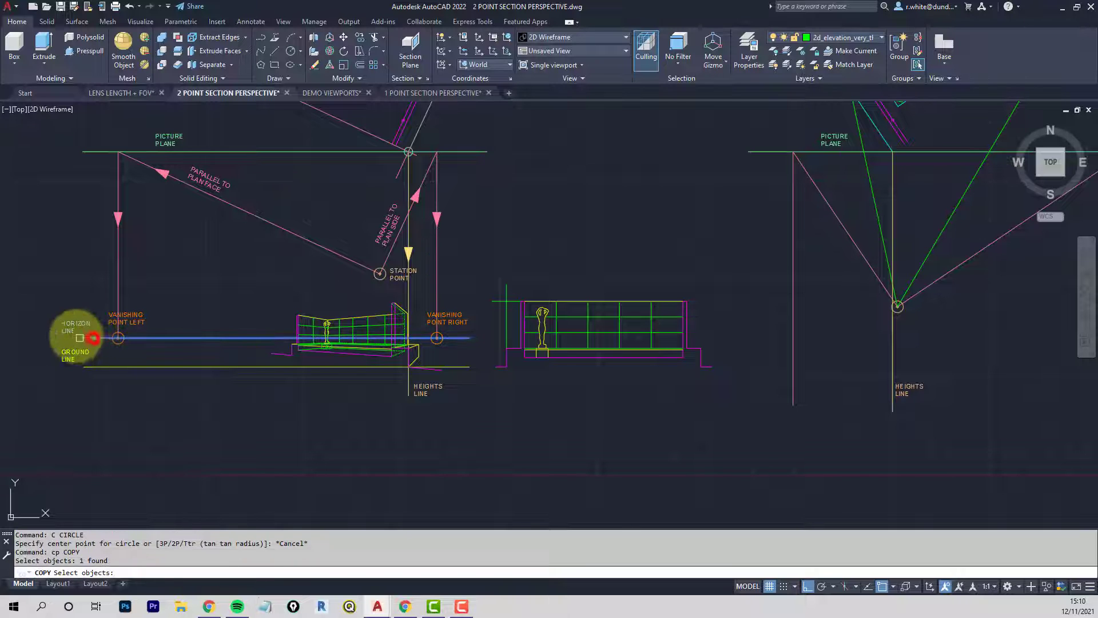
left_click(74, 323)
left_click(70, 330)
key("Return")
left_click(93, 429)
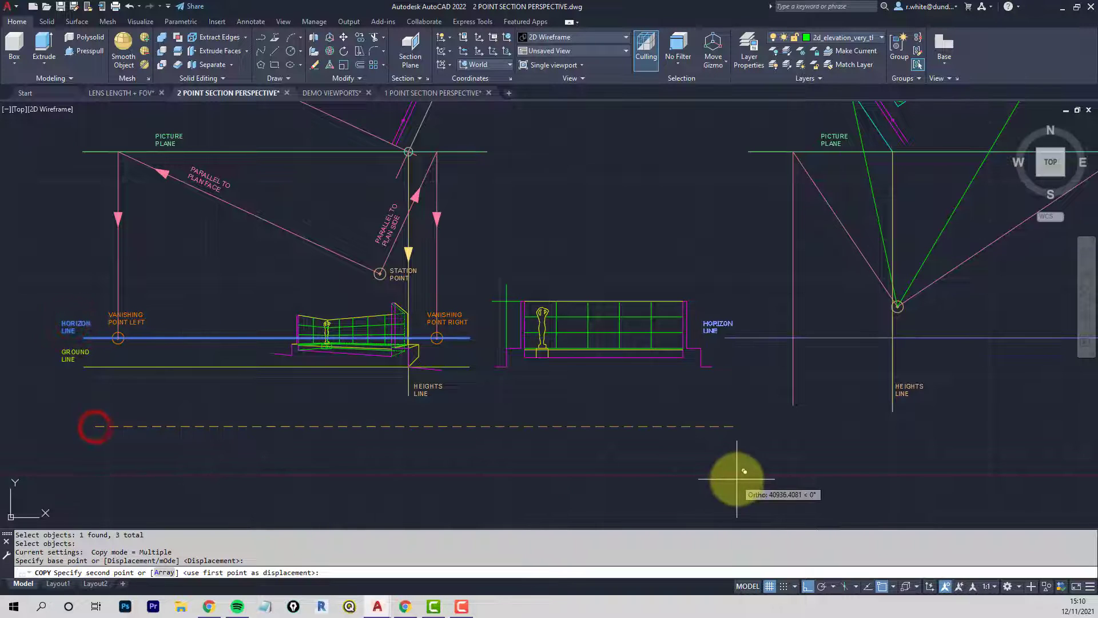
middle_click_drag(738, 472, 554, 461)
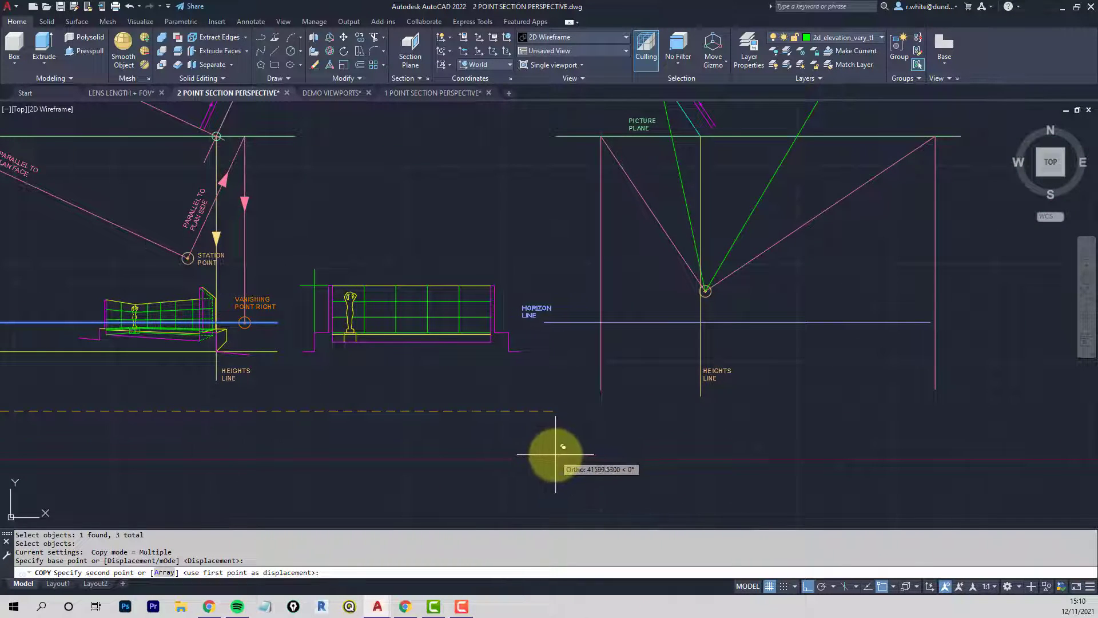
left_click(559, 453)
key("Escape")
key("Escape")
type("m")
key("Return")
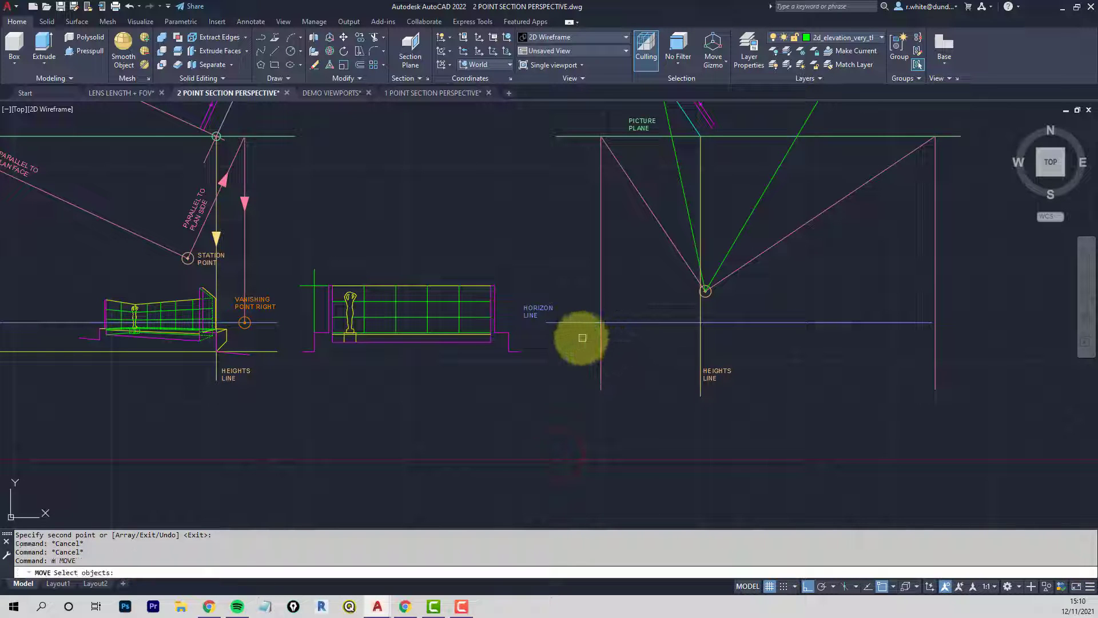
left_click(582, 336)
left_click(534, 307)
key("Return")
left_click(540, 425)
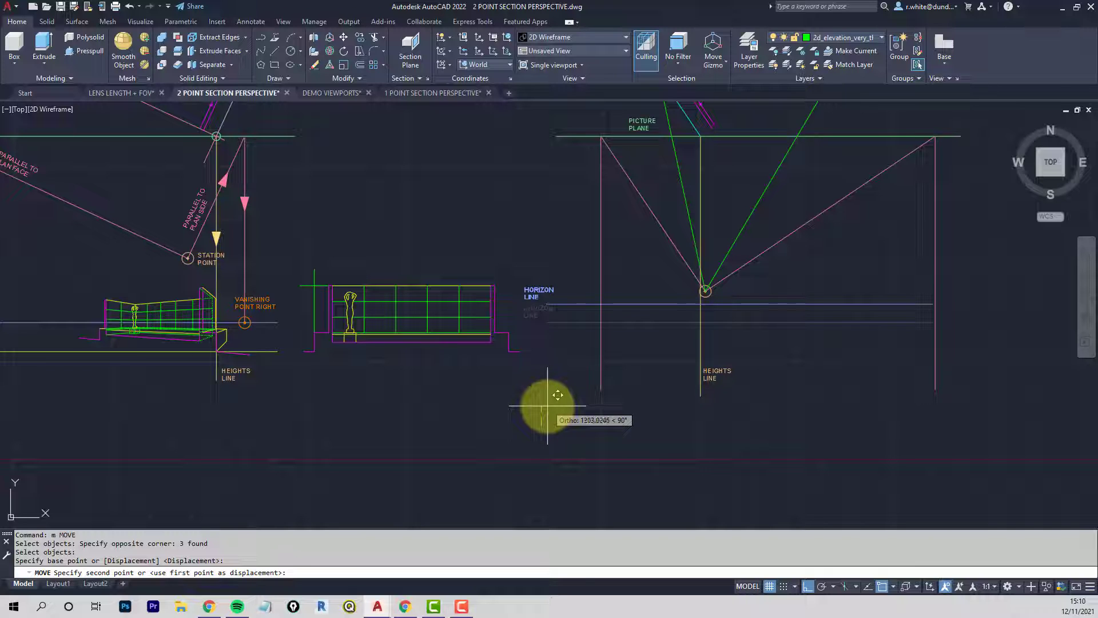
key("Escape")
key("Escape")
key("Escape")
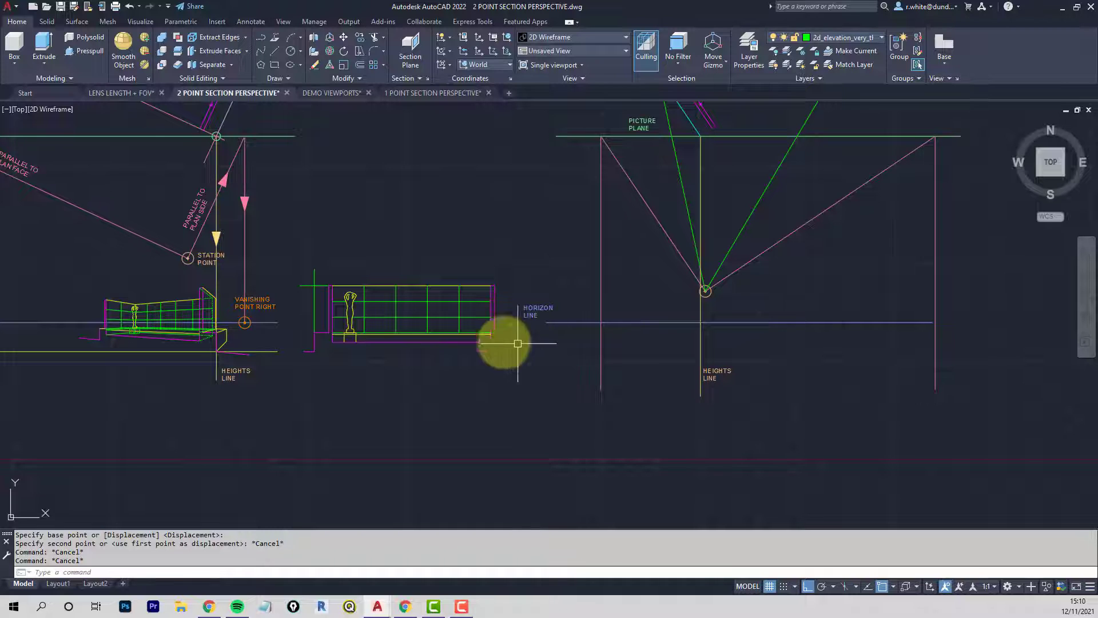
Draw a horizontal guide line from the statue's head in the elevation to just past the new construction's nearest vertical
type("l")
key("Return")
scroll(350, 295, "up", 8)
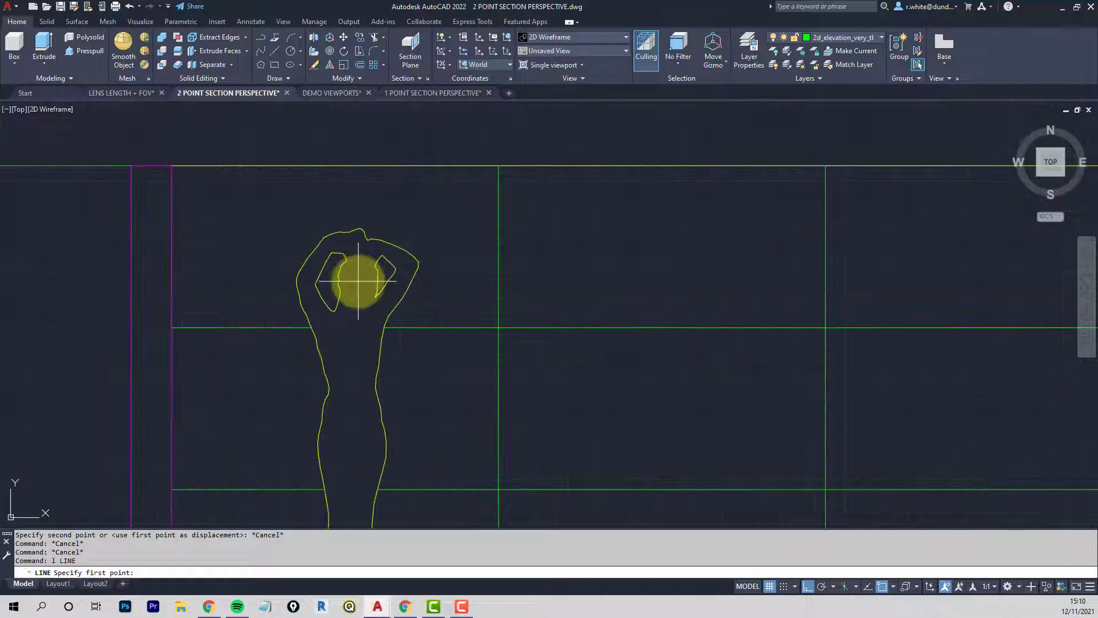
left_click(359, 280)
scroll(448, 290, "down", 10)
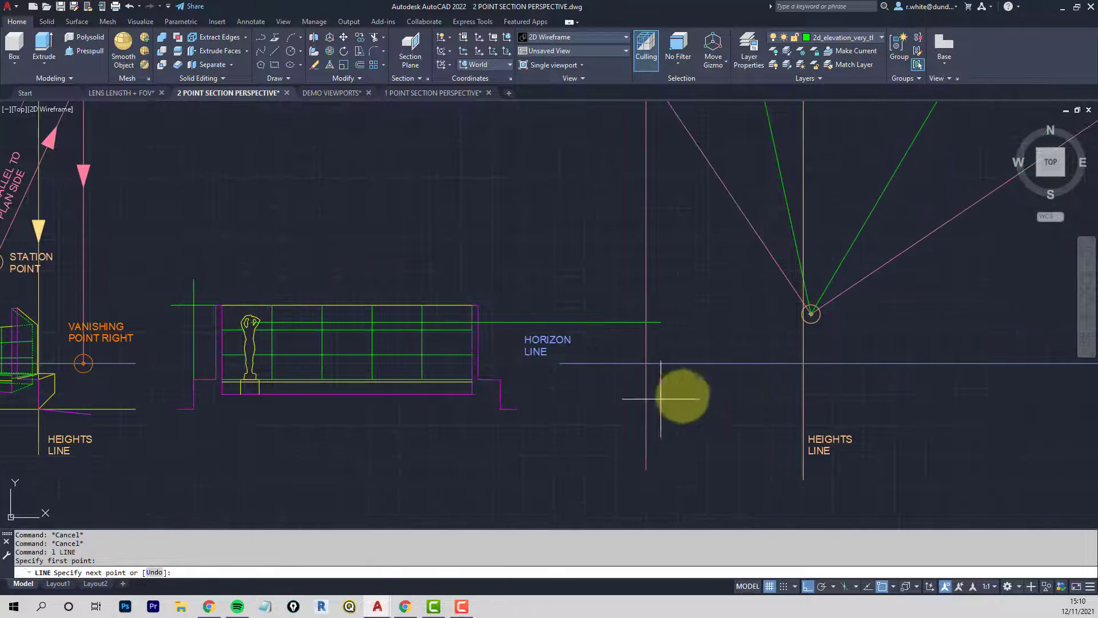
left_click(712, 383)
right_click(683, 387)
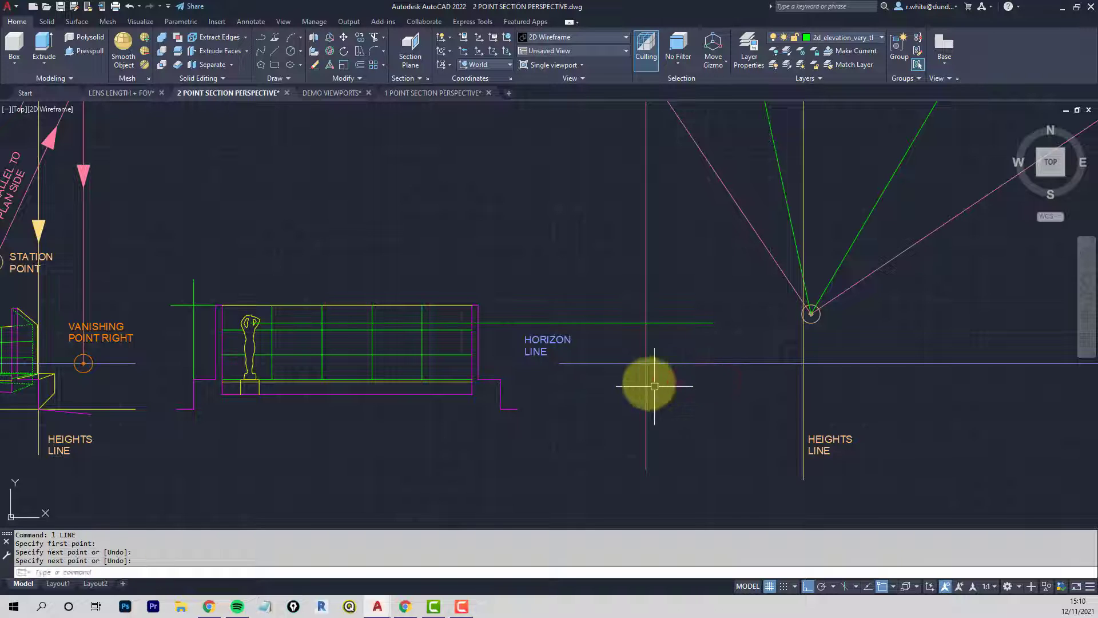
Move the copied horizon line and label vertically, perpendicular onto the statue-head guide line, and erase the guide line
type("m")
key("Return")
left_click(593, 379)
left_click(473, 335)
right_click(525, 332)
left_click(570, 364)
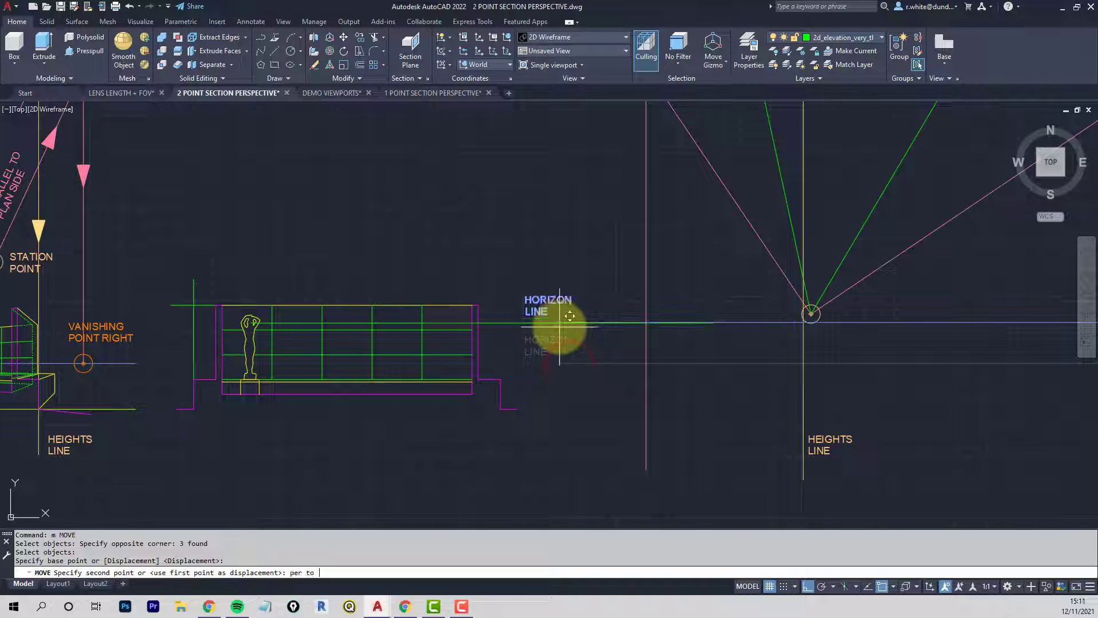
left_click(560, 325)
key("Return")
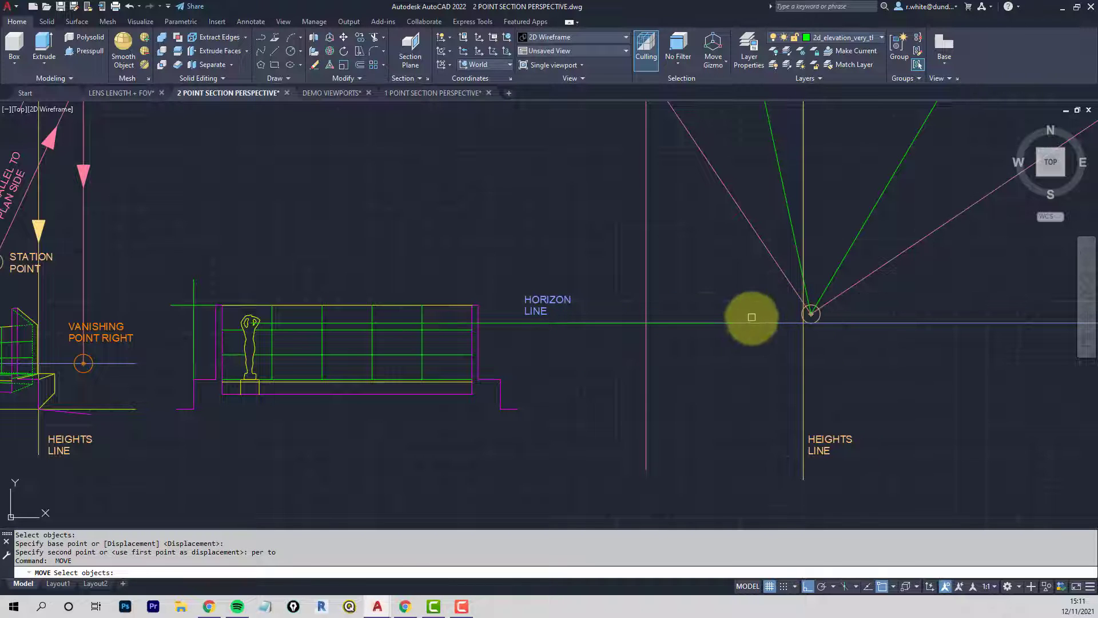
key("Escape")
key("Escape")
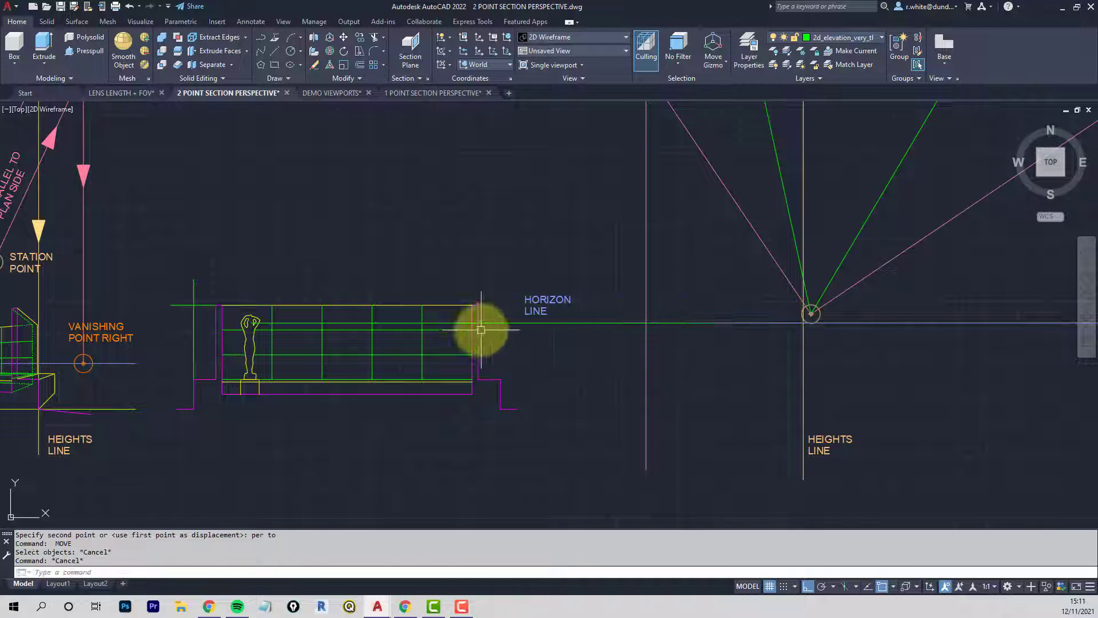
key("Escape")
left_click(497, 324)
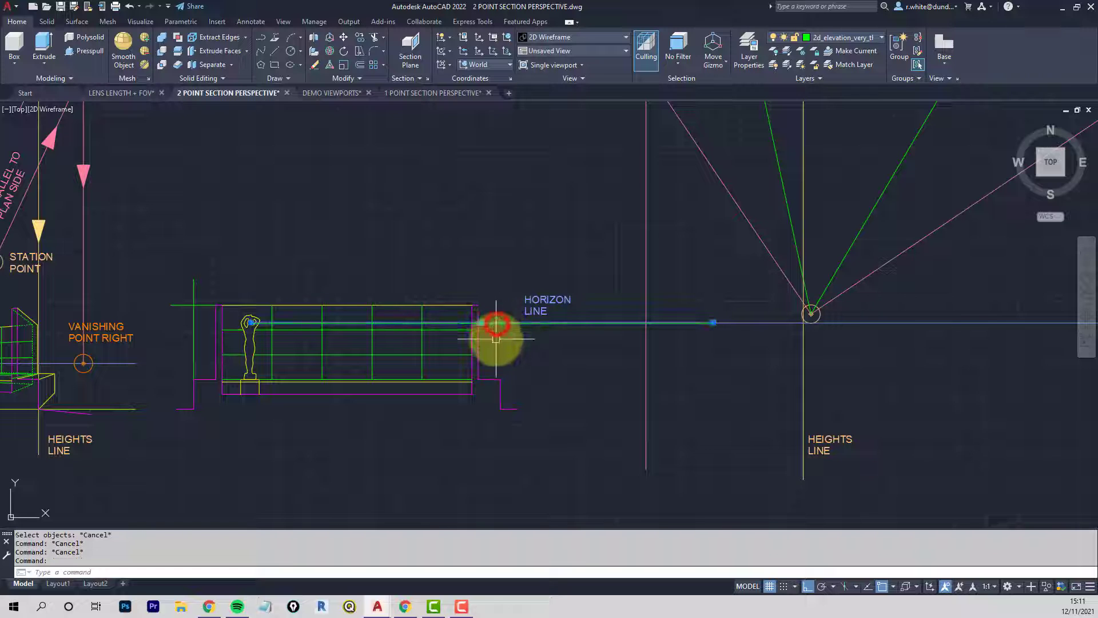
scroll(543, 351, "down", 2)
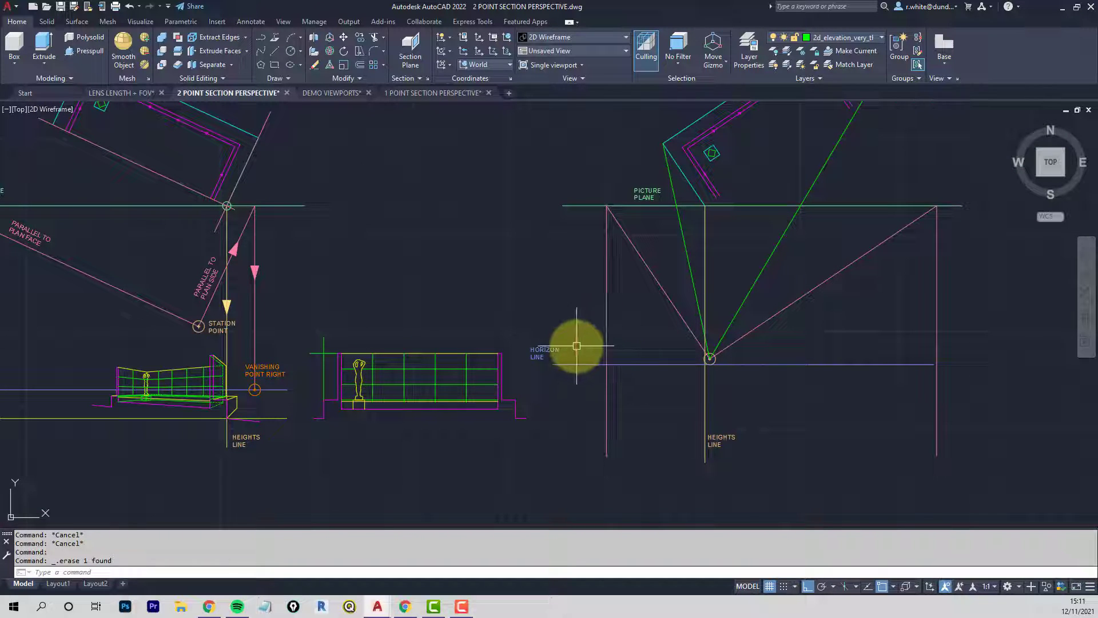
Move the elevation together with the new horizon line and its label straight down by about 3500 units
type("m")
key("Return")
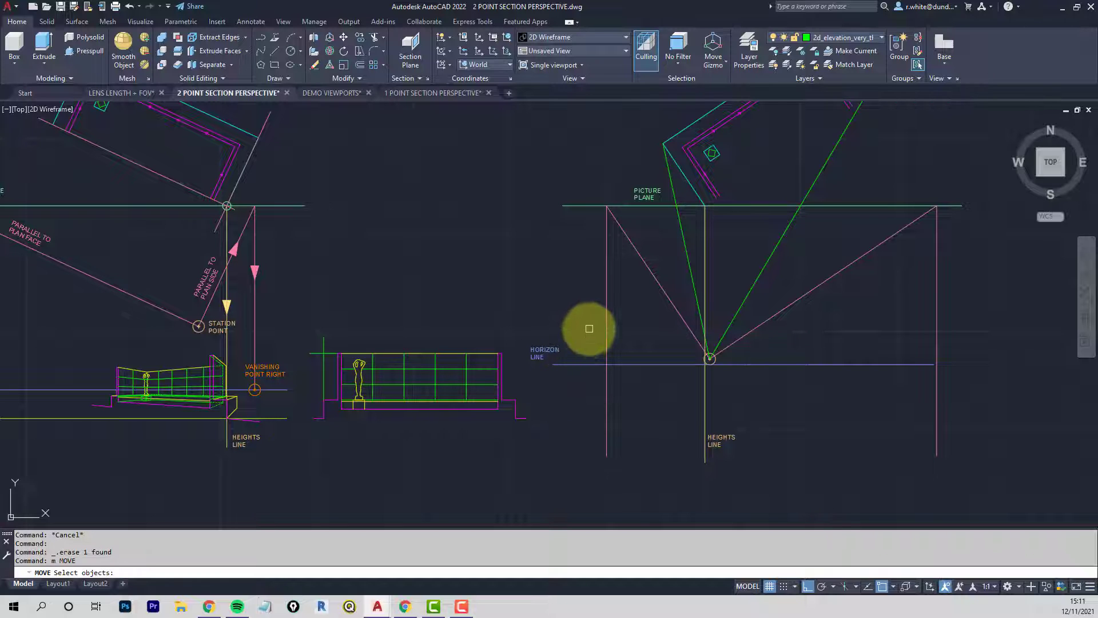
left_click(589, 328)
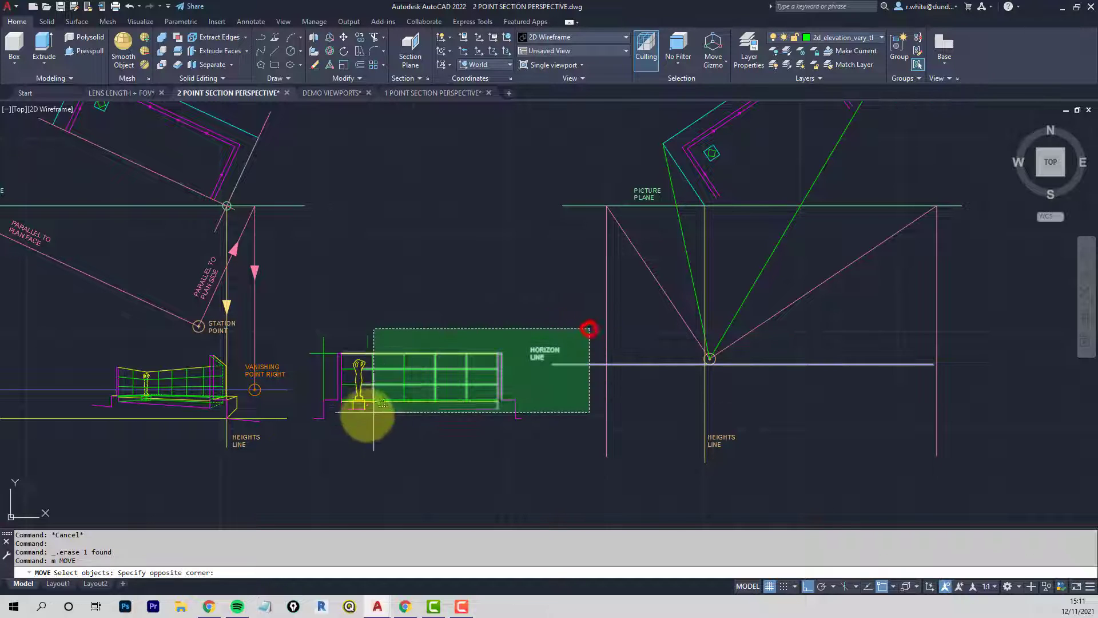
left_click(307, 436)
key("Return")
left_click(560, 457)
middle_click_drag(563, 502, 564, 441)
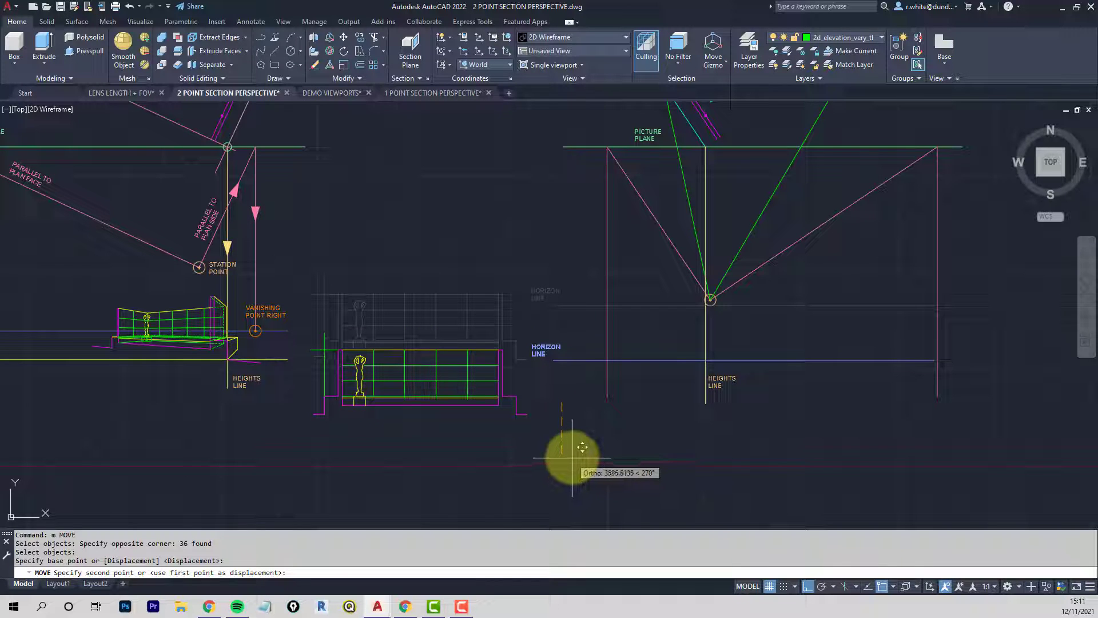
left_click(572, 456)
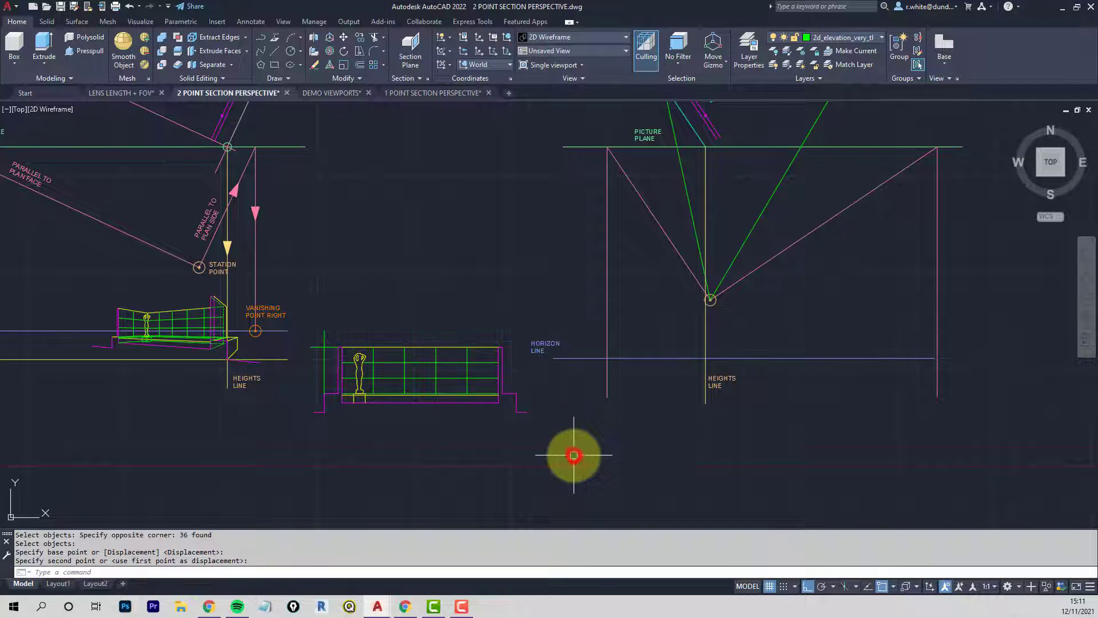
key("Return")
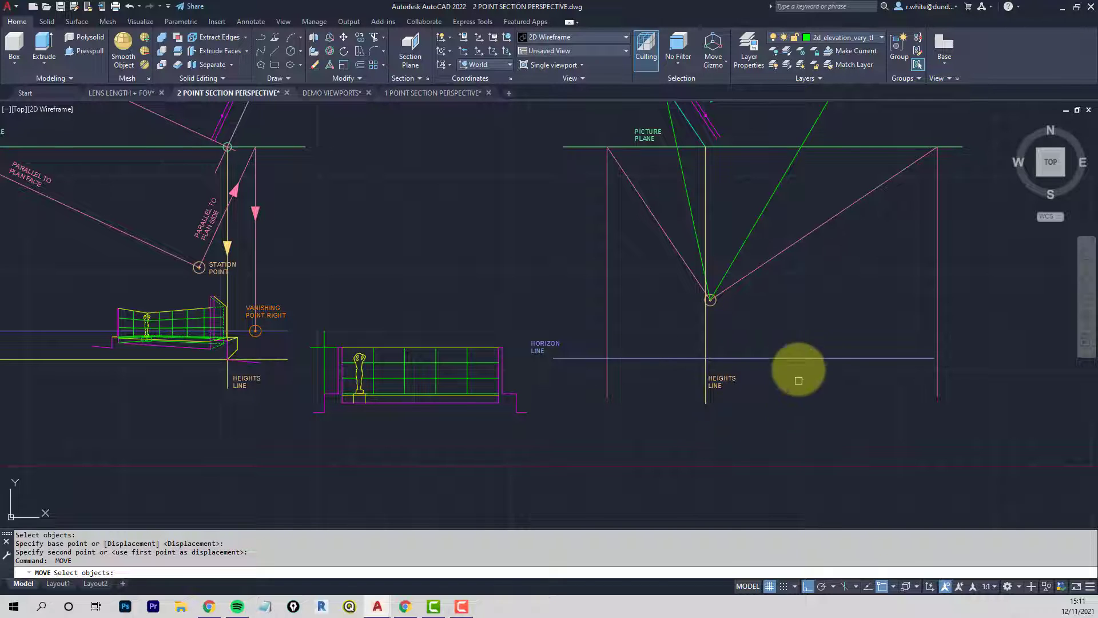
middle_click_drag(655, 345, 696, 353)
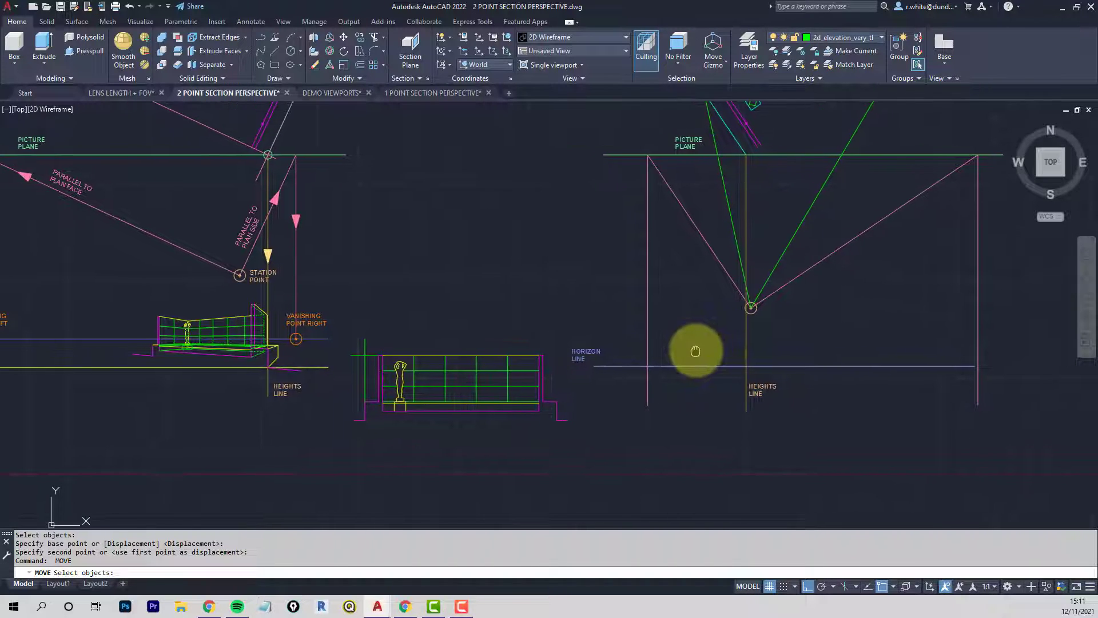
key("Escape")
key("Escape")
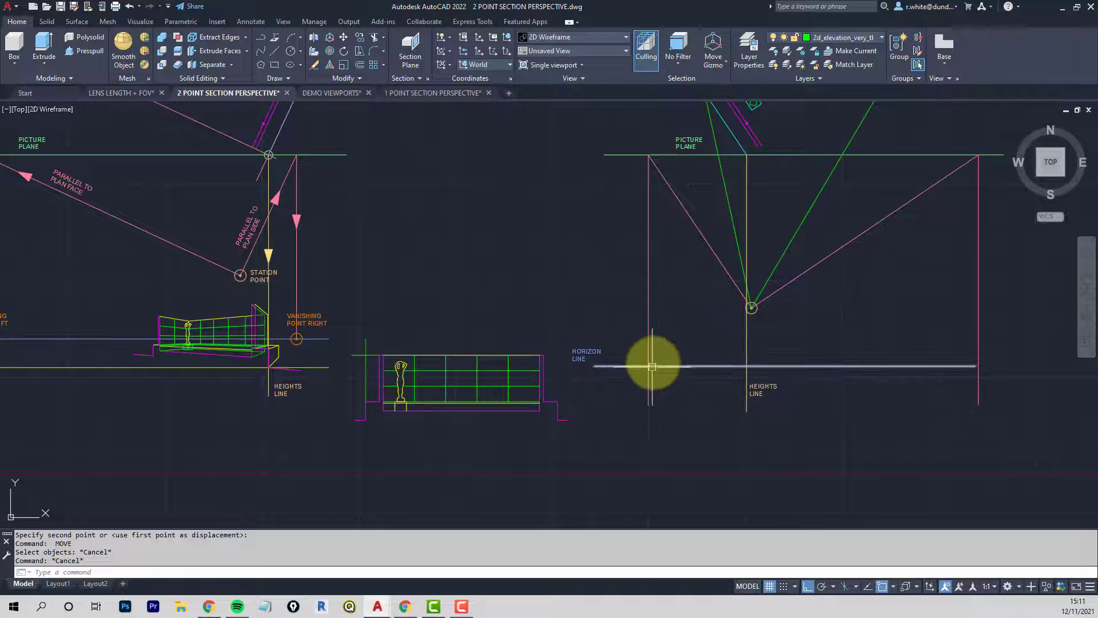
Stretch the new horizon line's right end horizontally to just past the right-hand vertical of the construction
middle_click_drag(658, 359, 645, 353)
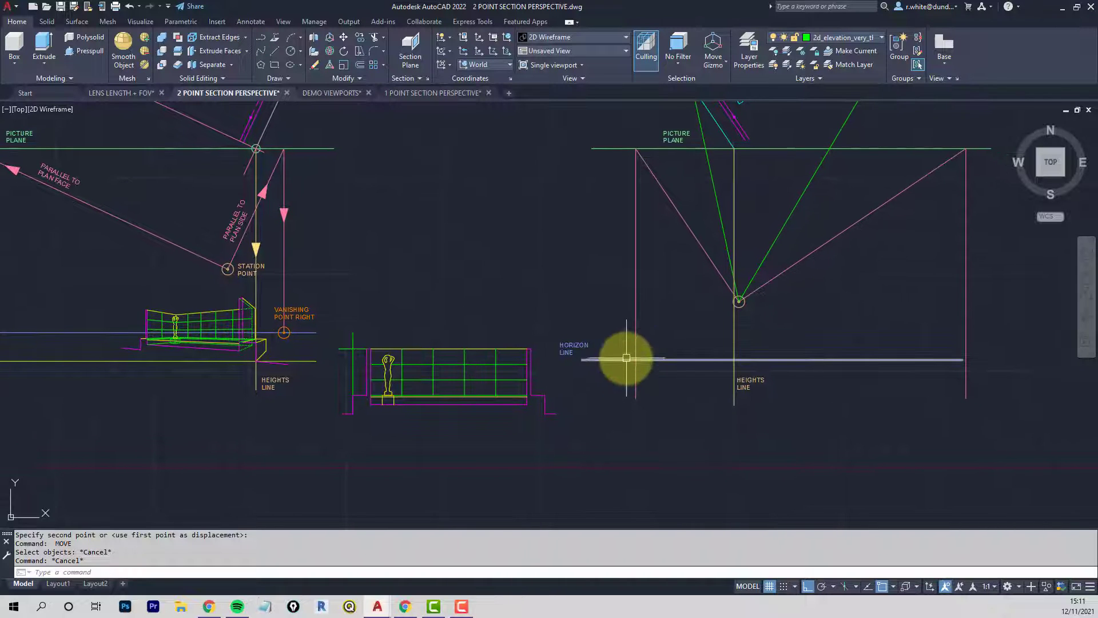
left_click(945, 360)
left_click(964, 360)
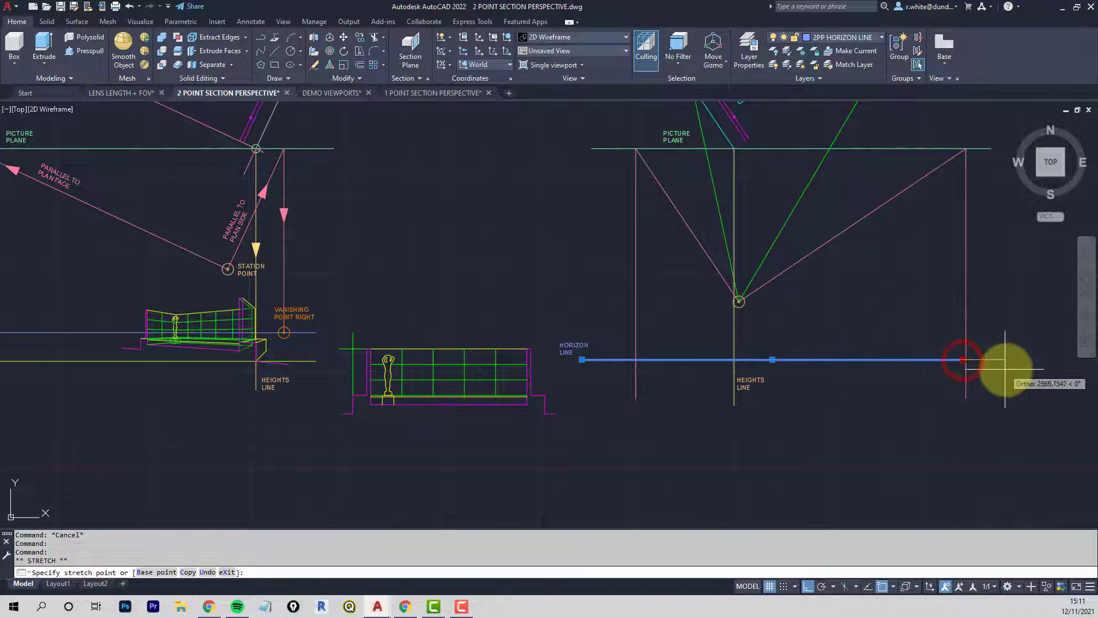
left_click(1013, 369)
key("Escape")
key("Escape")
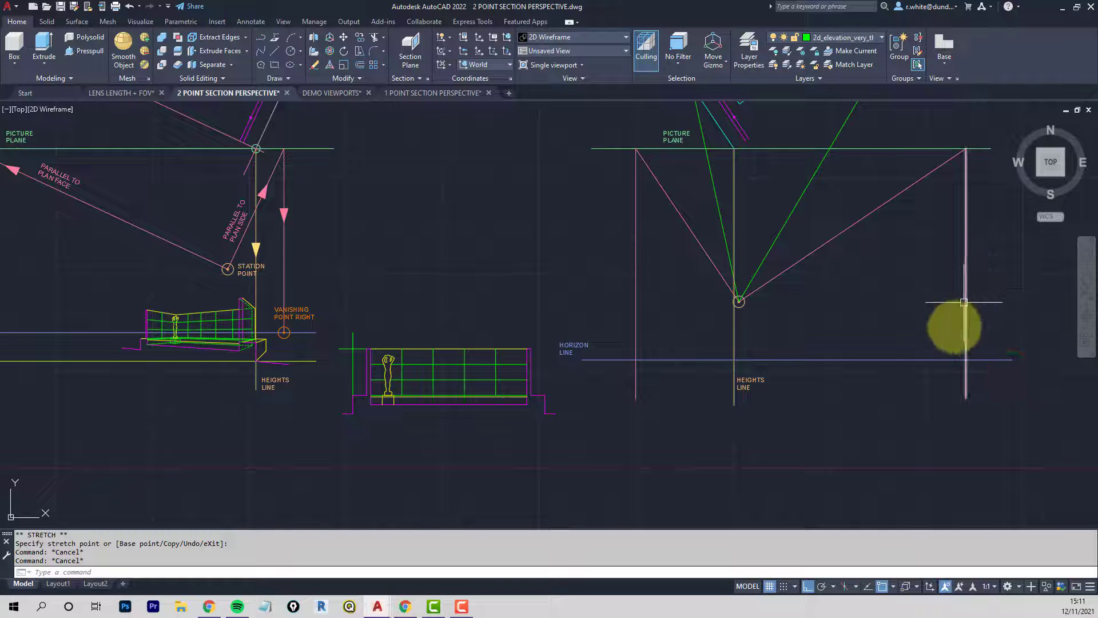
key("Escape")
key("Escape")
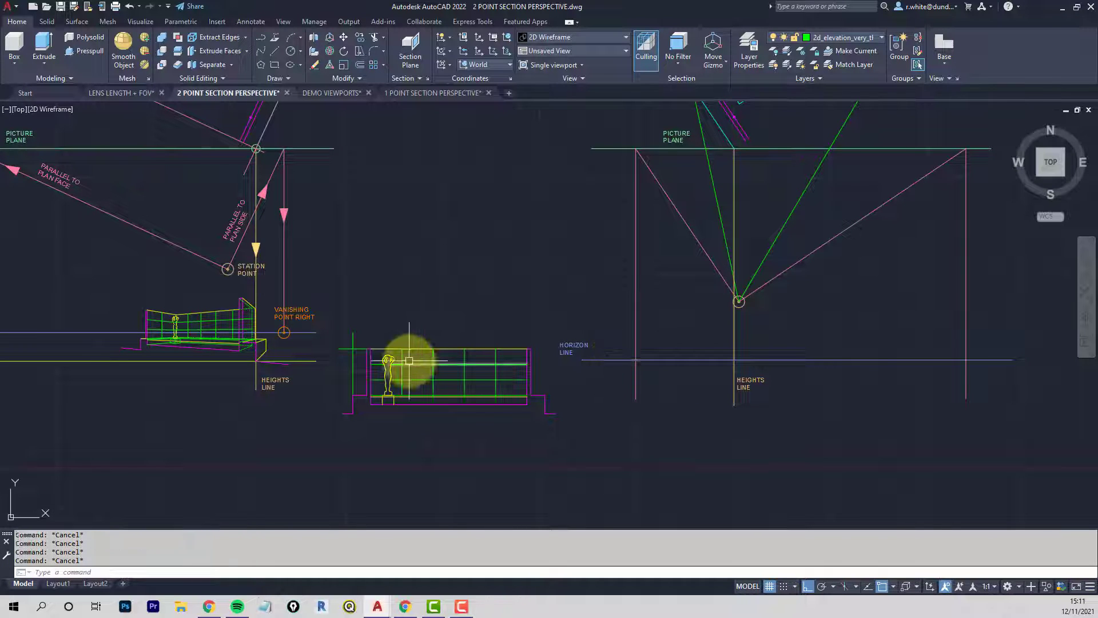
type("cp")
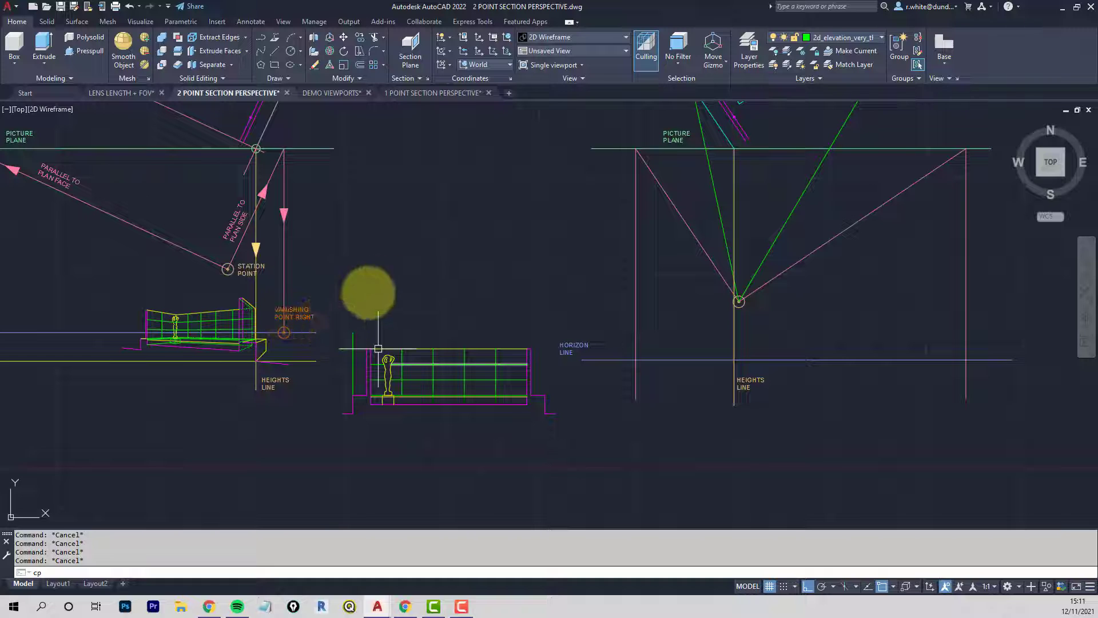
key("Escape")
key("Escape")
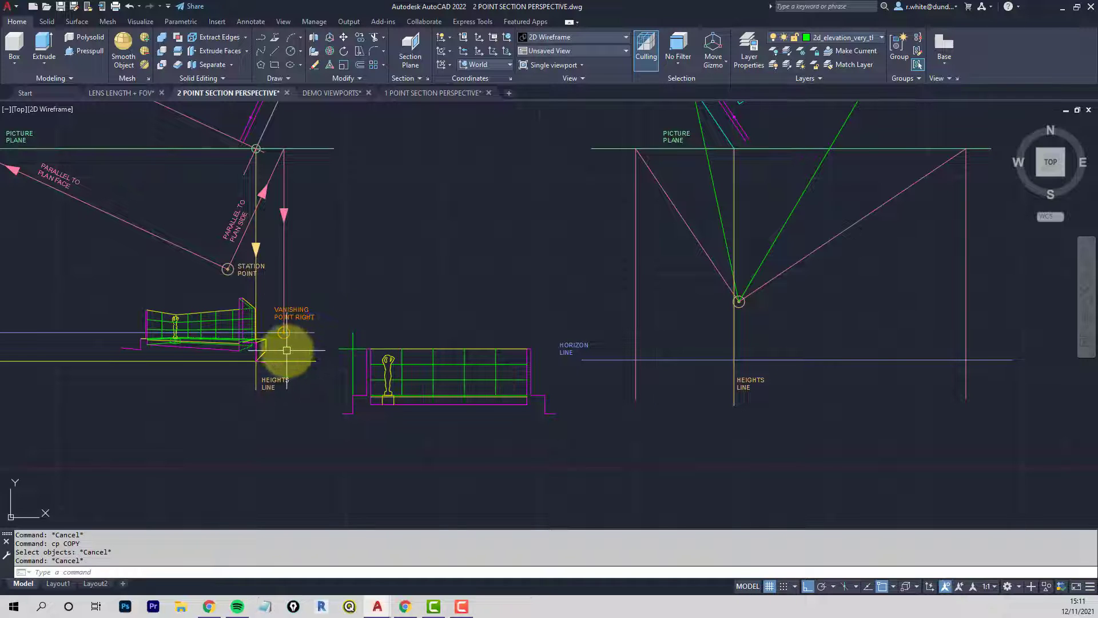
Copy the example's VANISHING POINT RIGHT marker and label to the intersection of the new horizon line and right-hand vertical
type("cp")
key("Return")
left_click(268, 343)
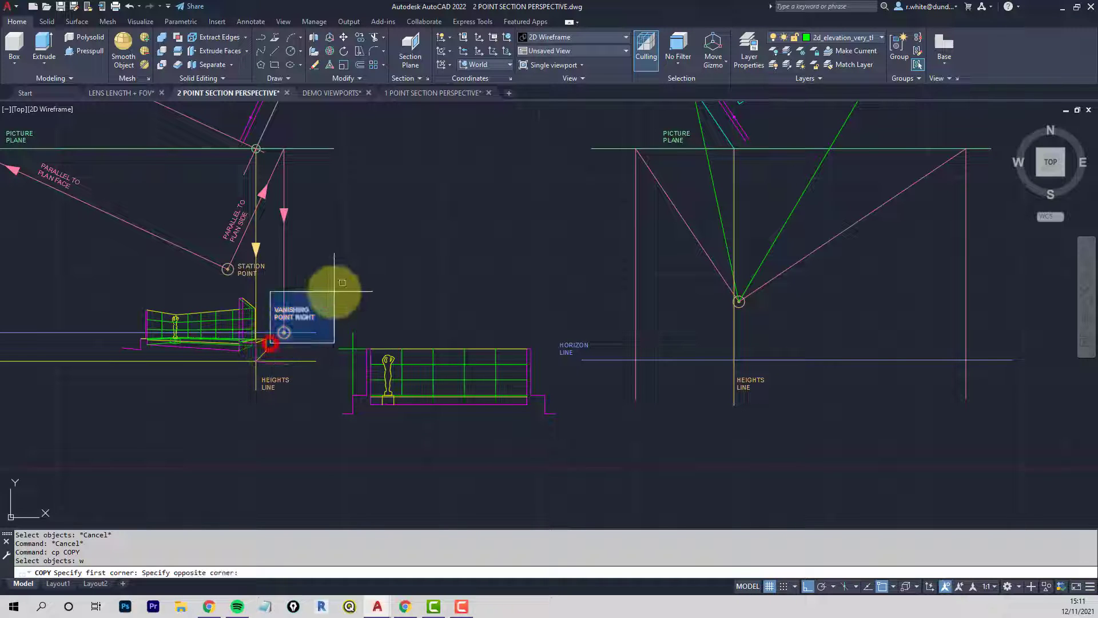
left_click(333, 291)
right_click(333, 291)
left_click(284, 332)
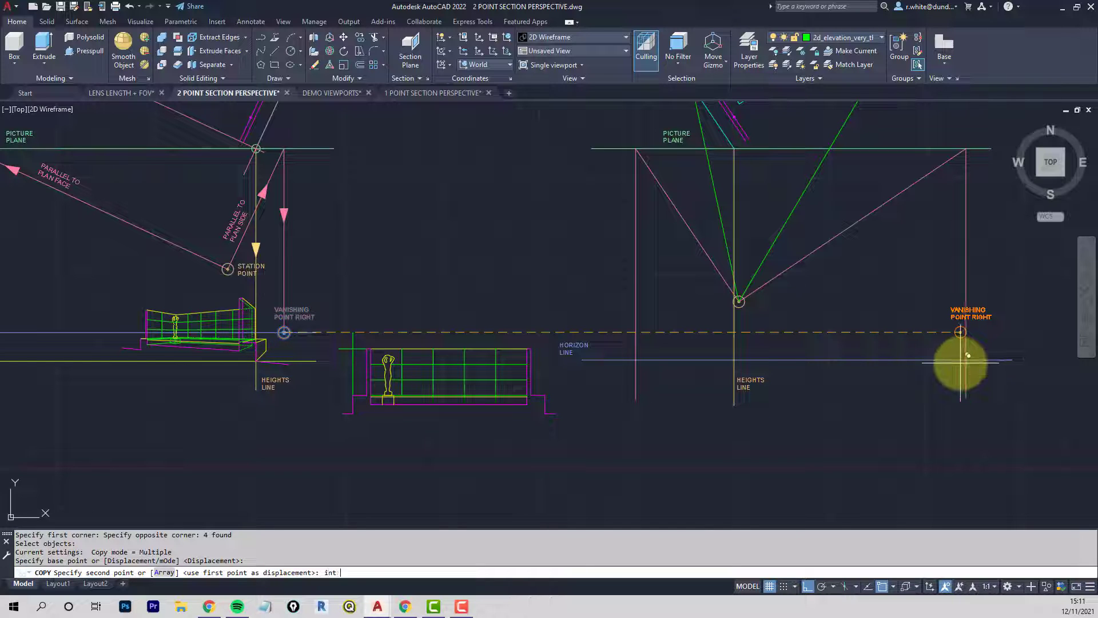
left_click(966, 360)
key("Escape")
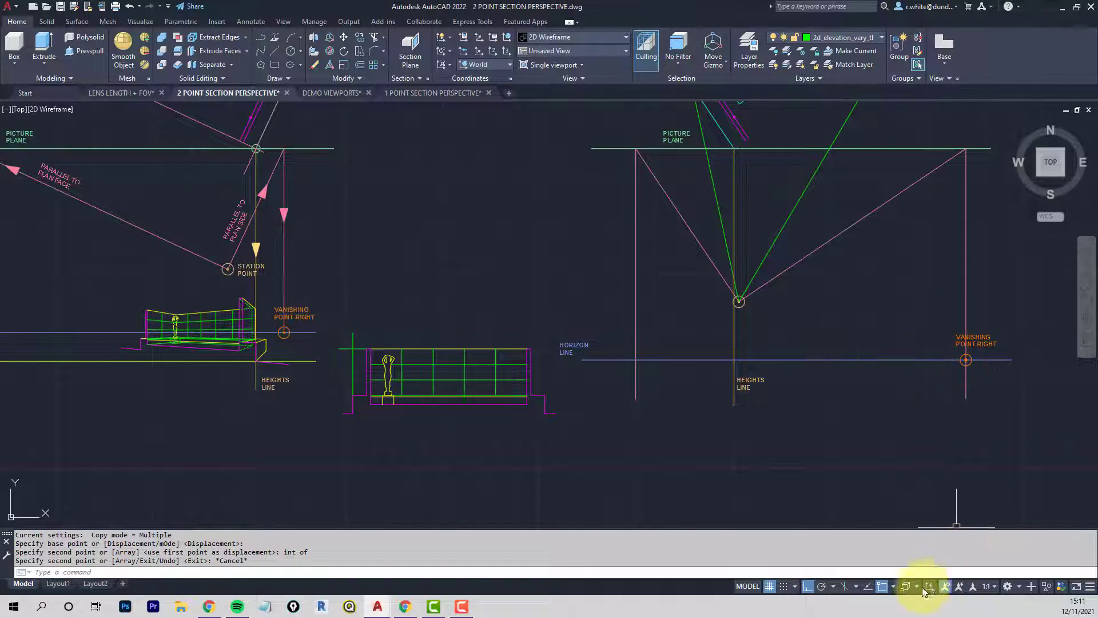
Enable Node as a running object snap
left_click(893, 587)
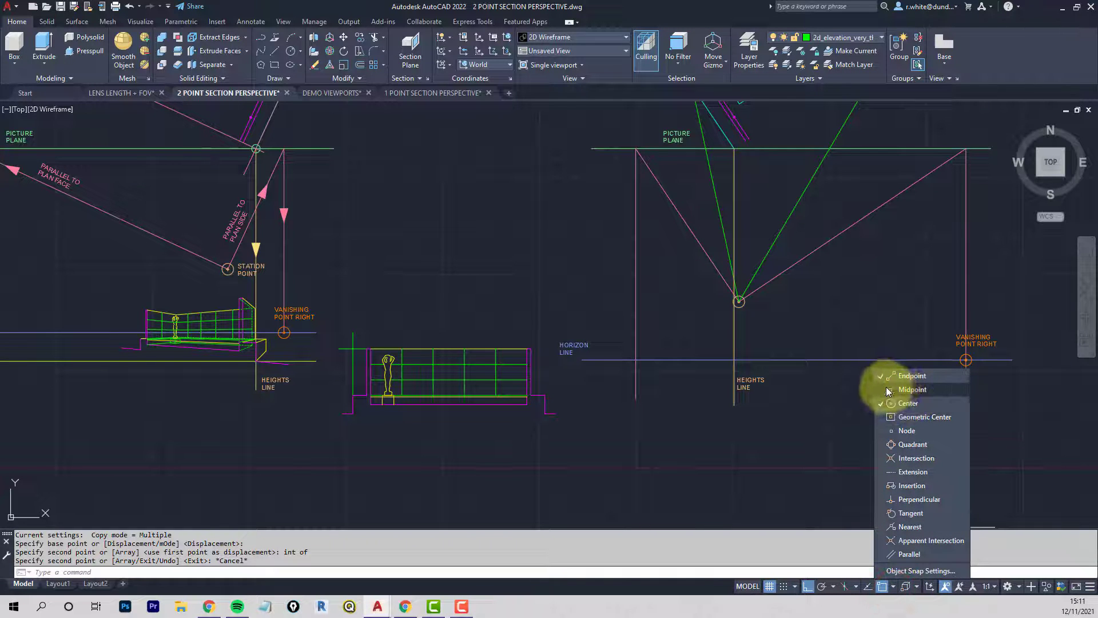
left_click(881, 431)
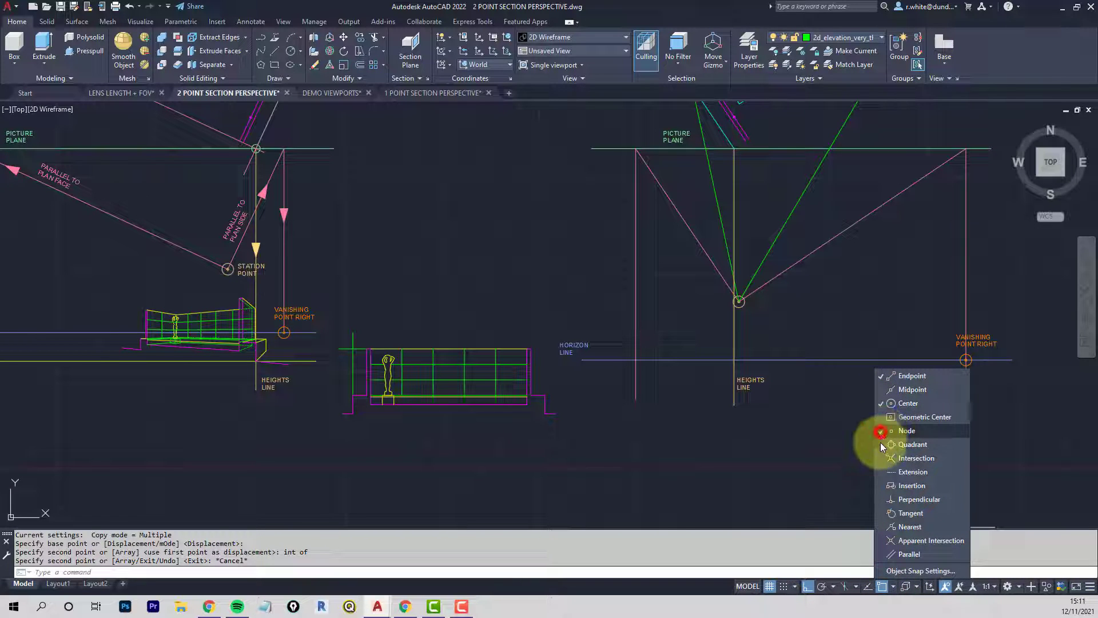
left_click(778, 466)
Copy the example's VANISHING POINT LEFT marker and label to the intersection of the new horizon line and left-hand vertical
middle_click_drag(361, 359, 587, 350)
key("Escape")
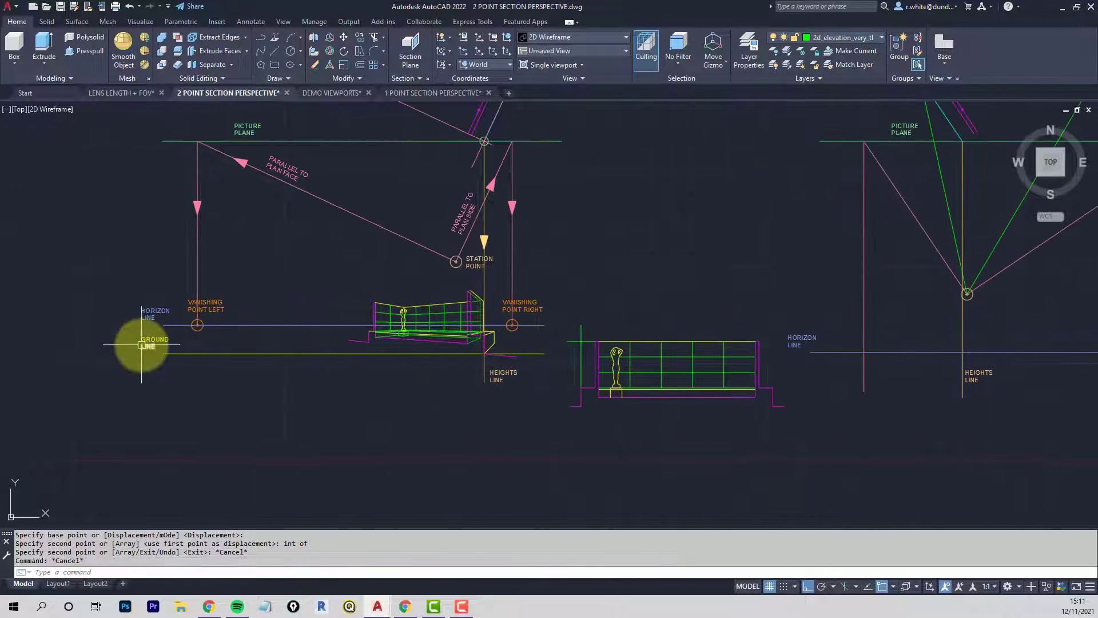
type("cp")
key("Return")
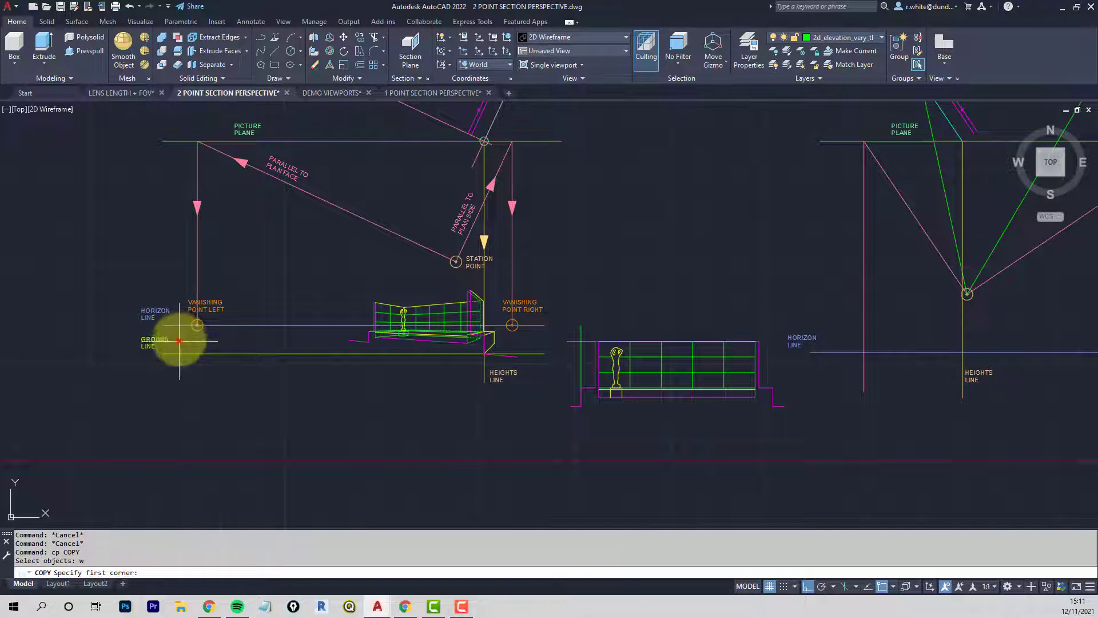
left_click(179, 341)
left_click(233, 294)
right_click(201, 336)
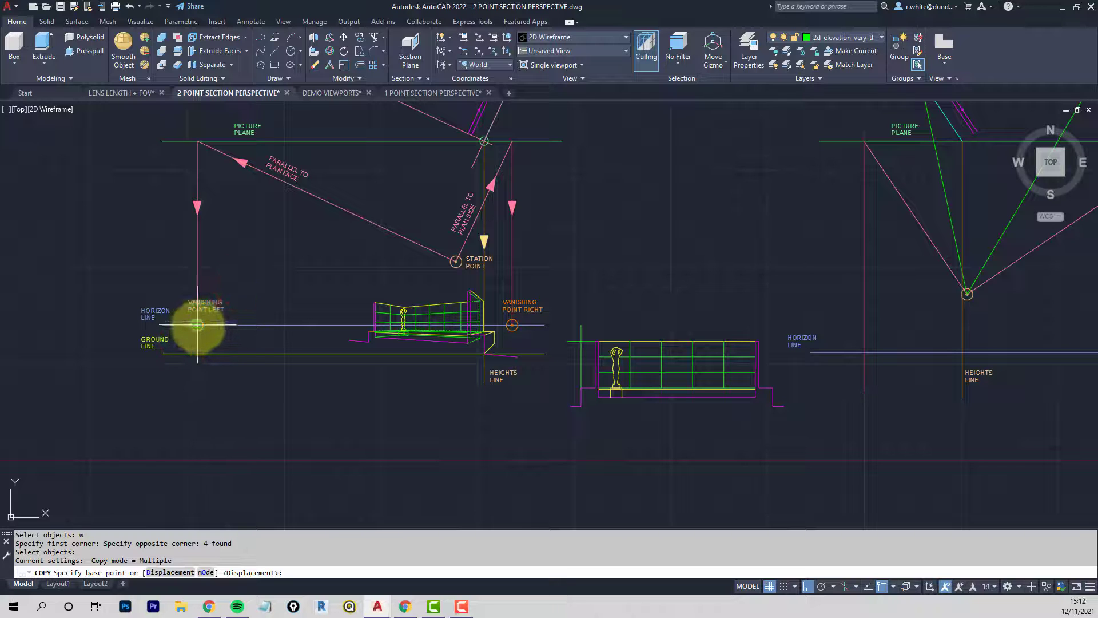
left_click(197, 325)
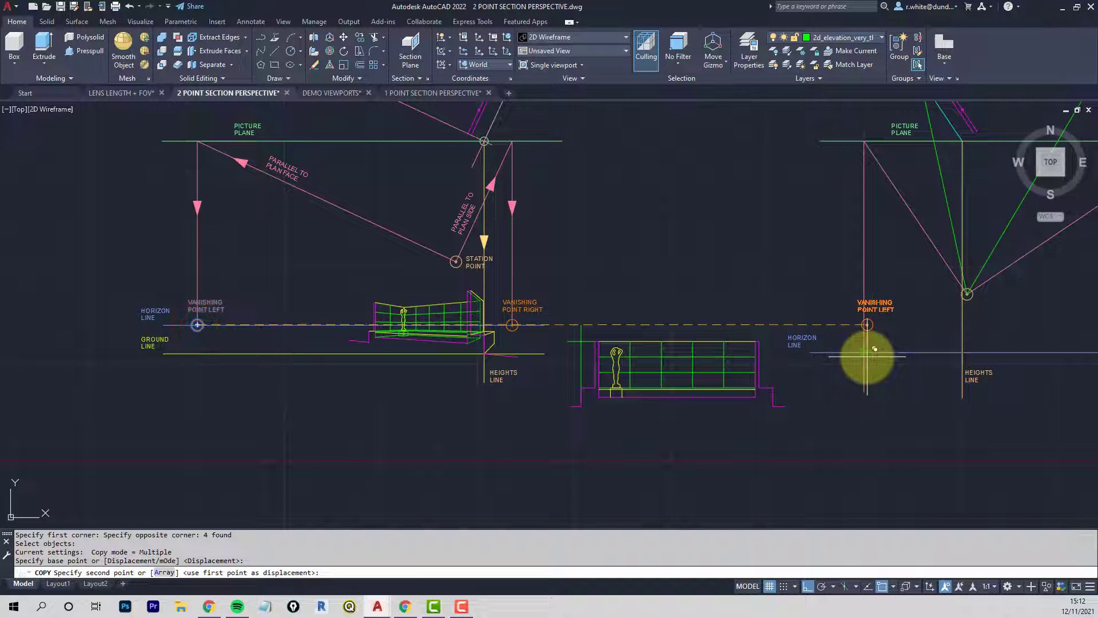
left_click(863, 353)
mouse_move(881, 365)
middle_mouse_down()
mouse_move(607, 356)
mouse_move(581, 375)
mouse_move(588, 367)
middle_mouse_up()
right_click(643, 360)
Stretch the lower end of the new heights line straight down by about 2800 units
scroll(569, 368, "up", 1)
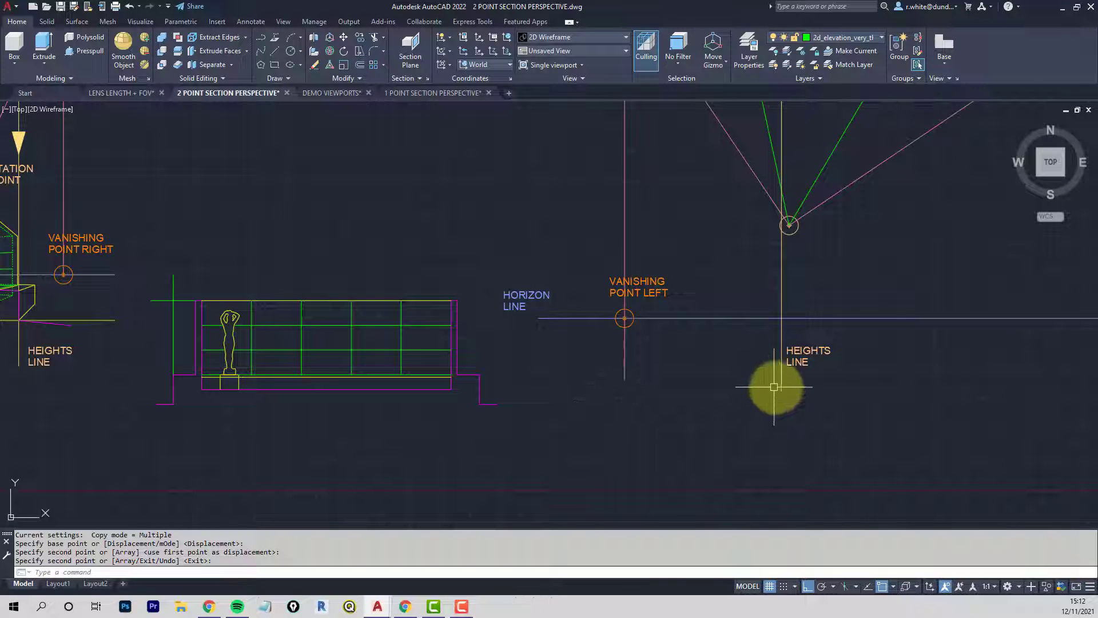
left_click(781, 387)
left_click(782, 392)
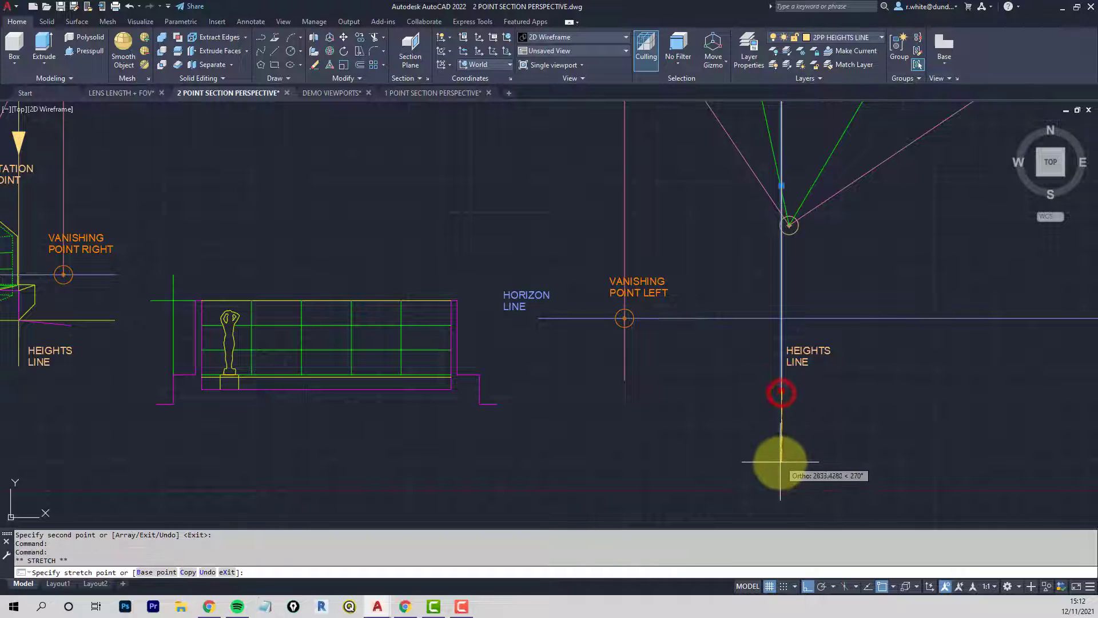
left_click(780, 458)
key("Escape")
key("Escape")
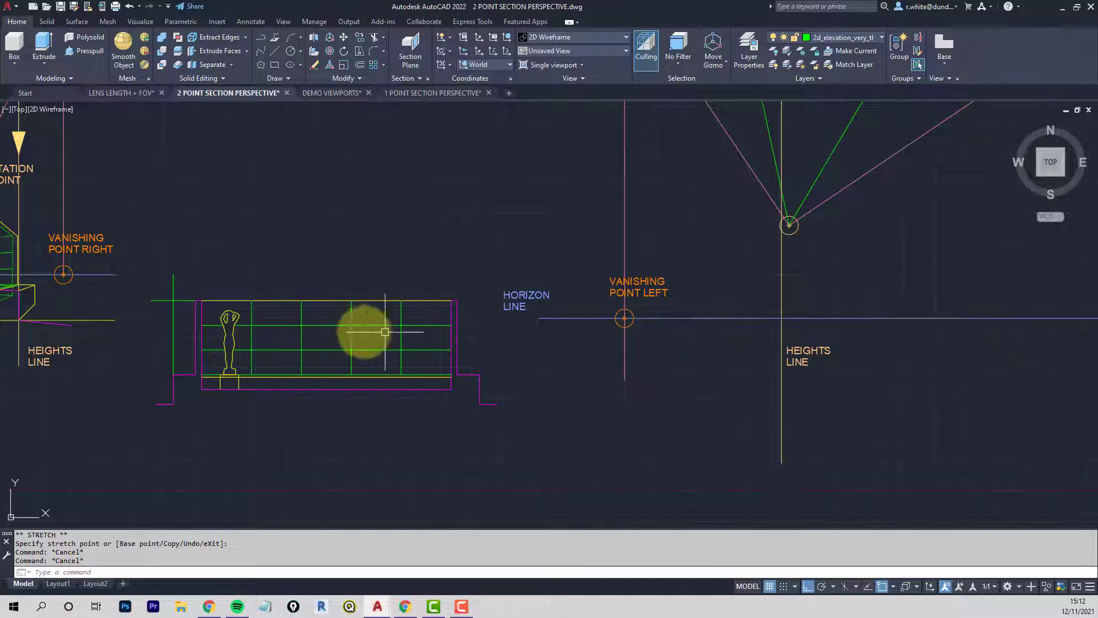
Mirror the two green lines at the elevation's left end about a vertical axis through the top edge's midpoint, keeping the originals
type("mi")
key("Return")
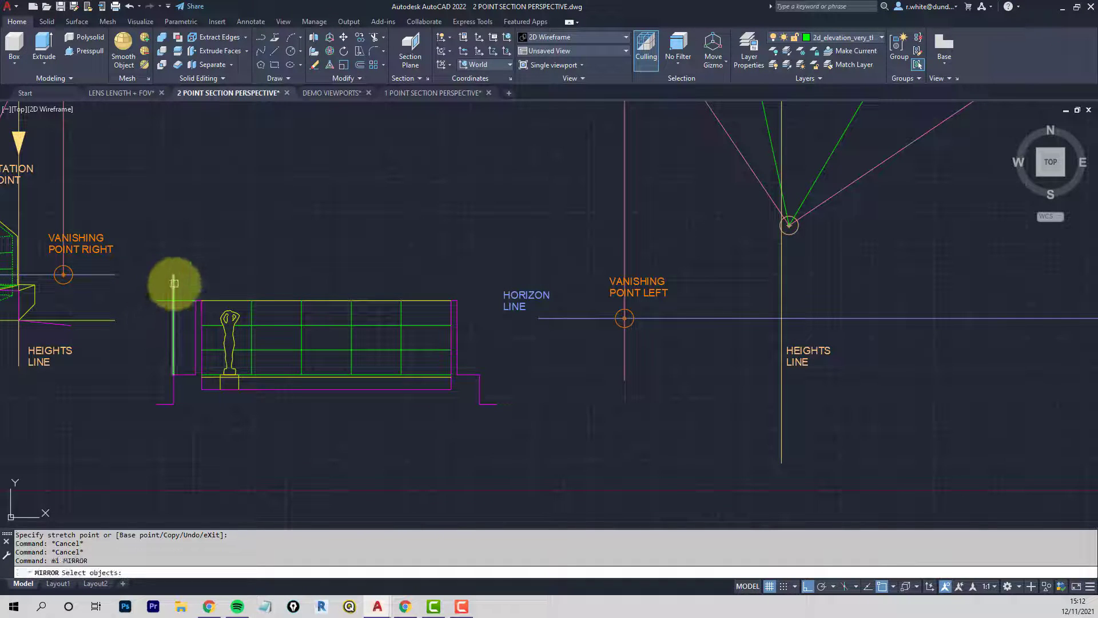
left_click(181, 285)
left_click(153, 318)
key("Return")
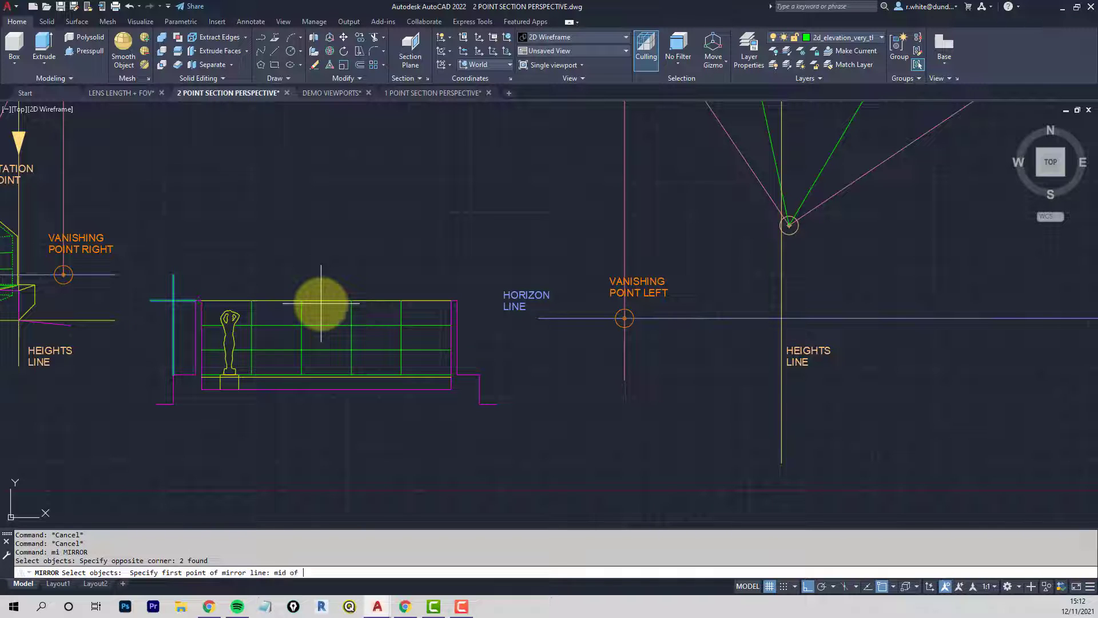
left_click(321, 304)
left_click(354, 231)
key("Return")
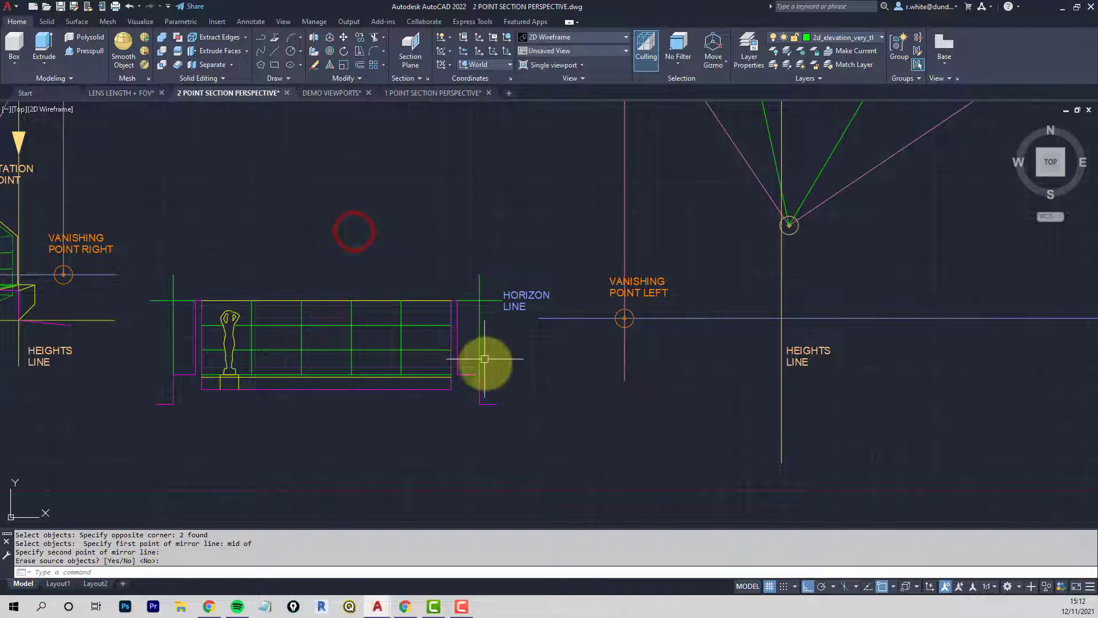
middle_click_drag(485, 359, 451, 360)
key("Escape")
key("Escape")
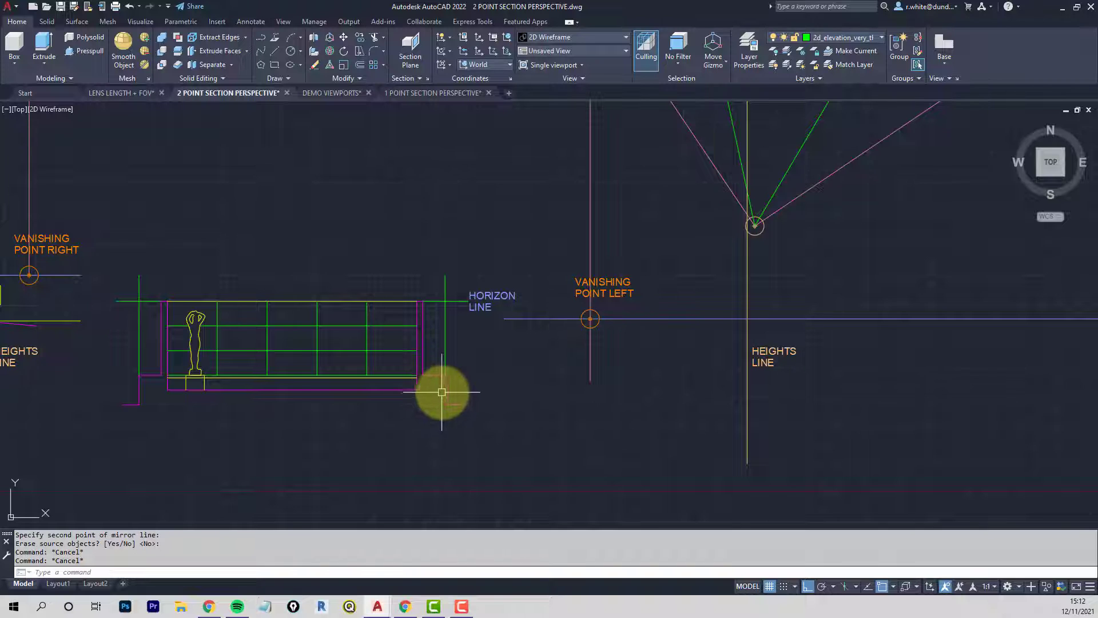
Draw a circle of about 288 radius where the new heights line meets the picture plane at the plan's corner
scroll(442, 391, "down", 2)
middle_click_drag(578, 137, 569, 176)
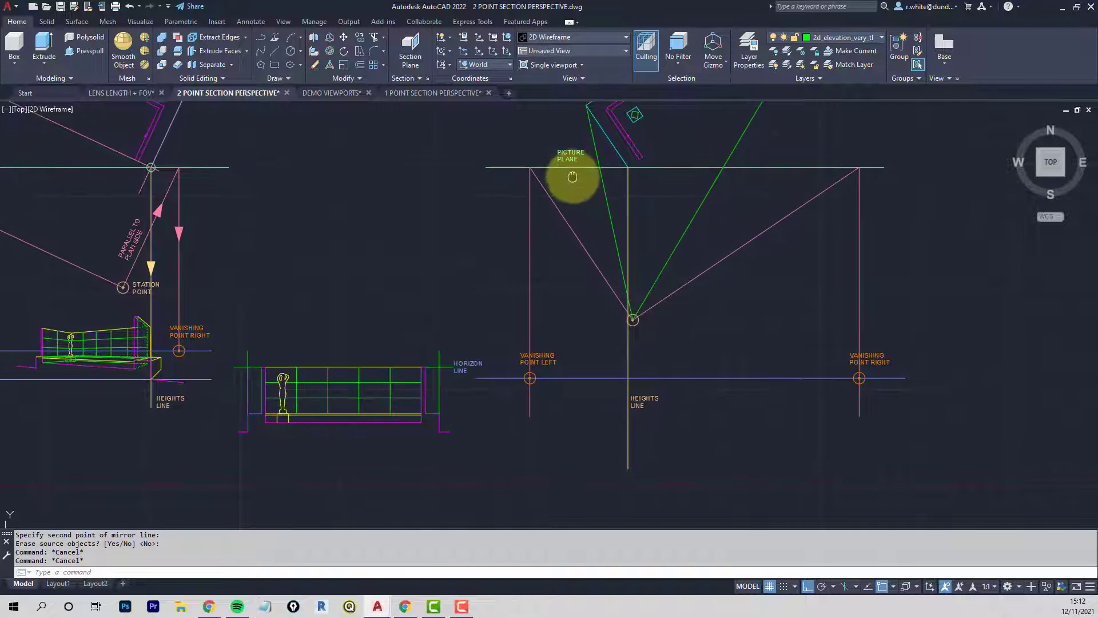
scroll(628, 165, "up", 3)
key("Return")
left_click(633, 176)
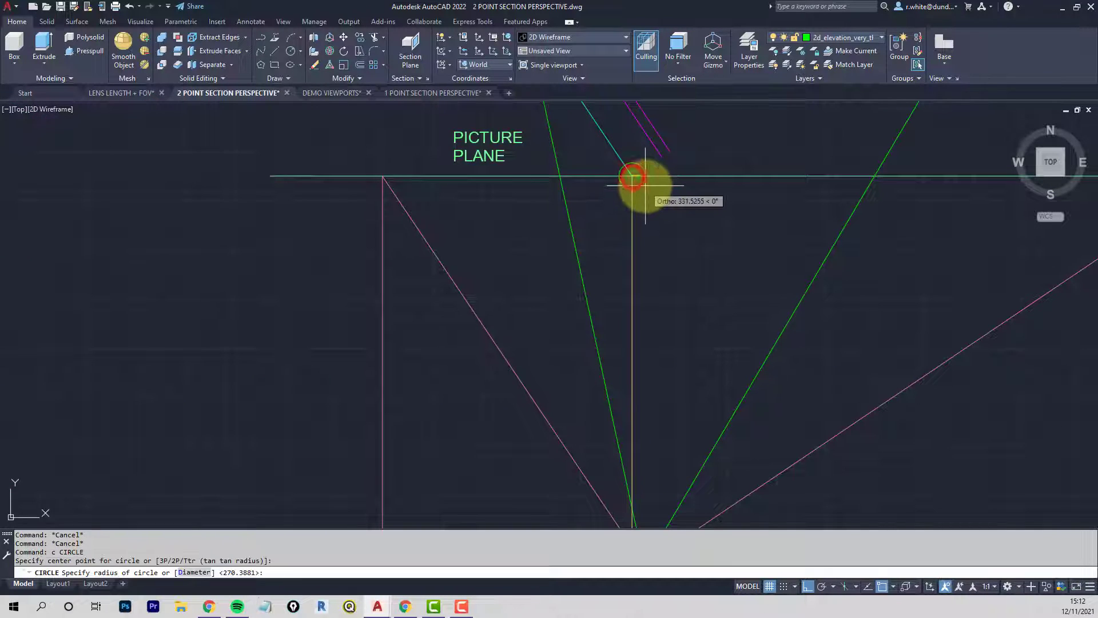
left_click(644, 184)
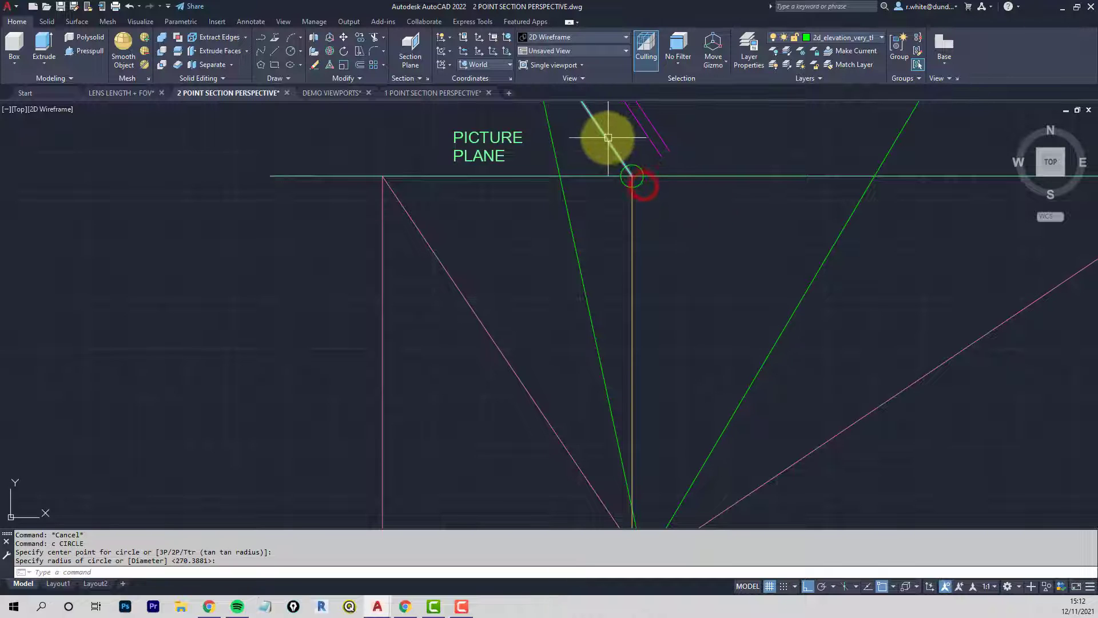
Draw a small circle centred on the lower ground corner at the elevation's right end
scroll(628, 174, "down", 6)
scroll(544, 275, "up", 1)
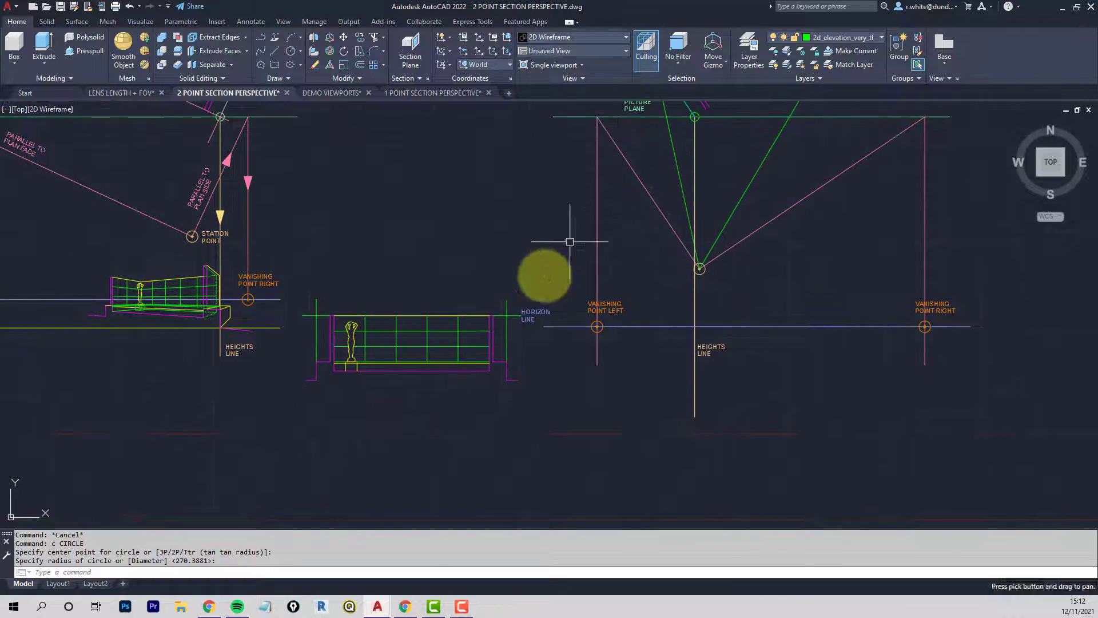
scroll(503, 372, "up", 5)
key("Return")
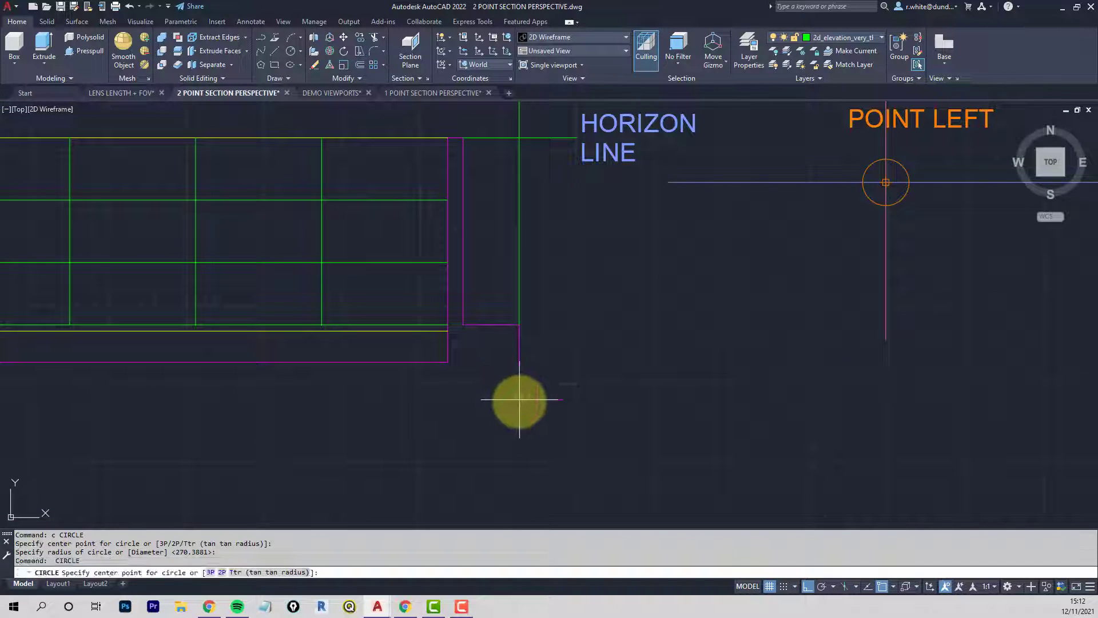
left_click(519, 401)
left_click(536, 383)
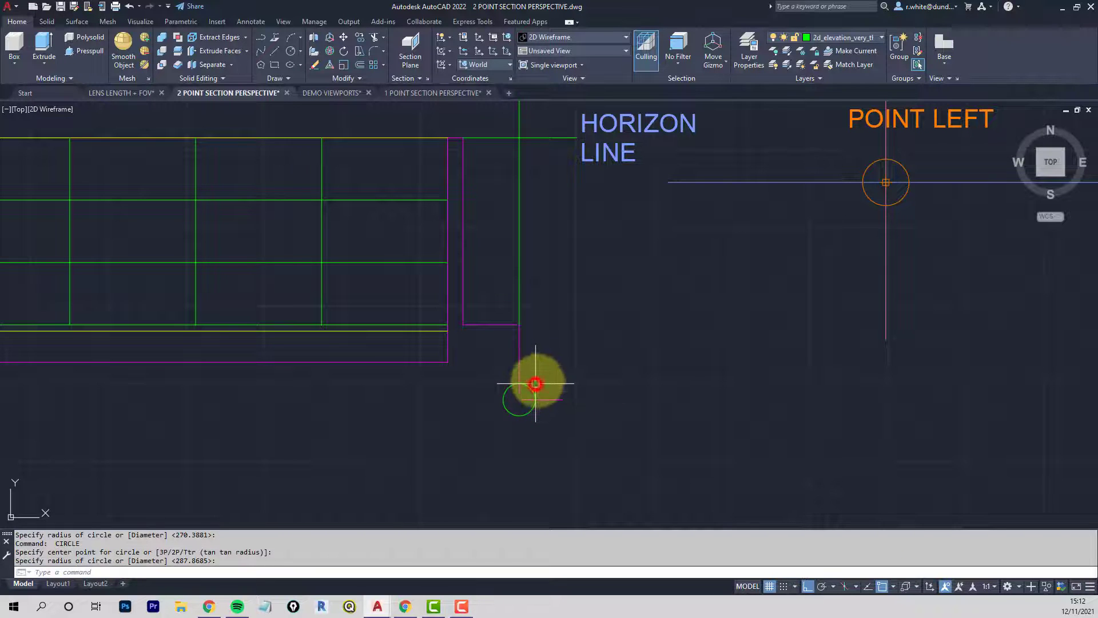
Copy the ground line with its label from the finished example to the circled lower corner at the elevation's right end
scroll(598, 349, "down", 4)
middle_click_drag(601, 338, 531, 382)
scroll(544, 368, "down", 3)
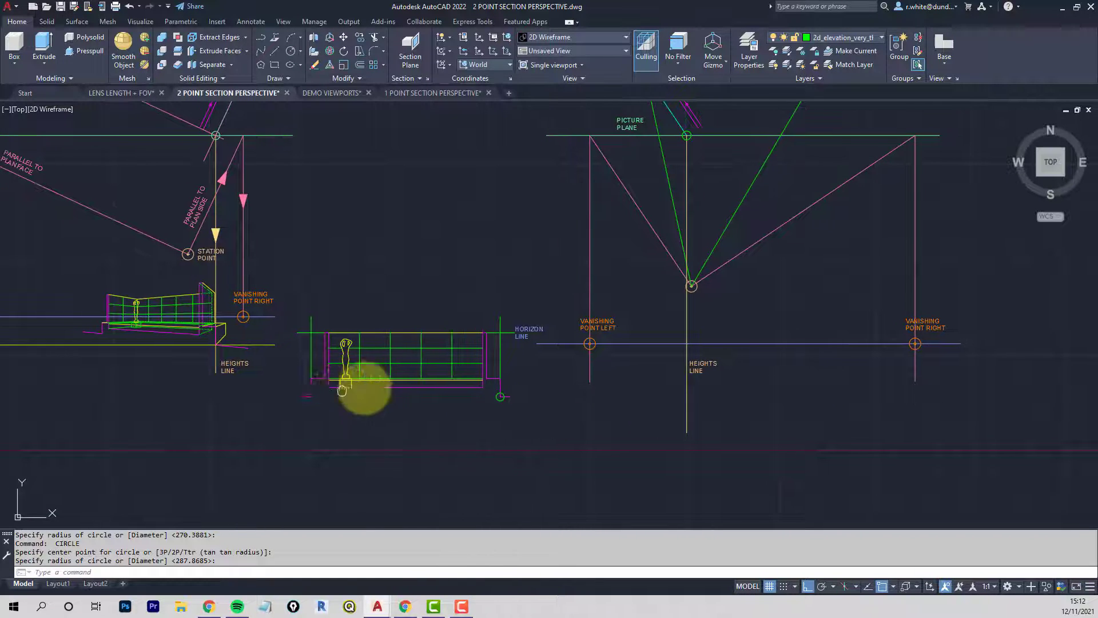
middle_click_drag(39, 393, 282, 380)
key("Escape")
key("Escape")
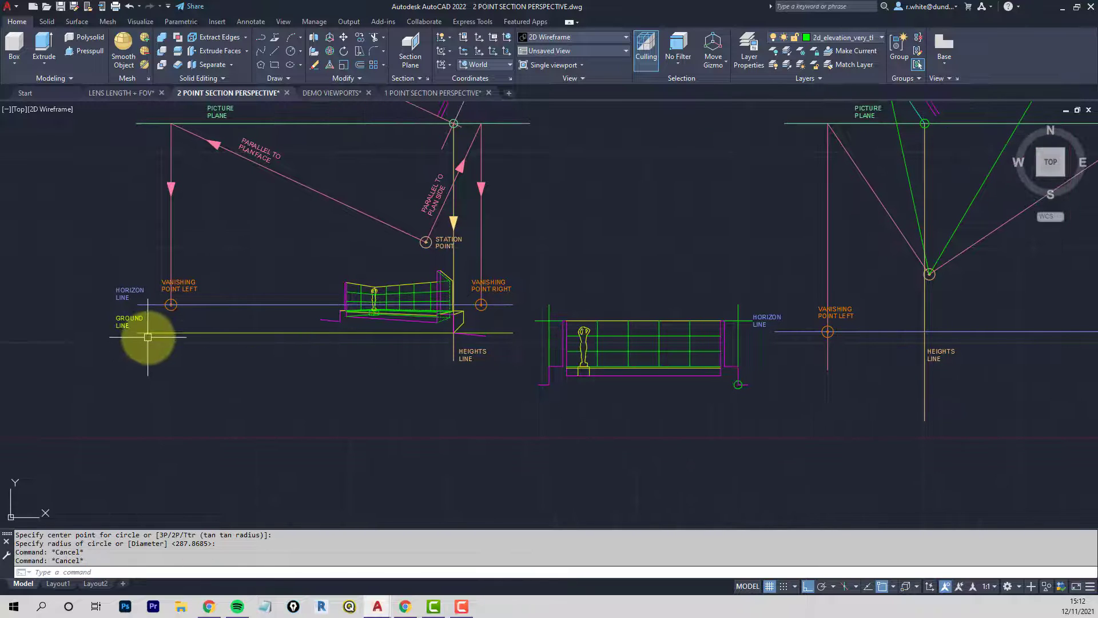
type("cp")
key("Return")
left_click(158, 315)
left_click(96, 357)
key("Return")
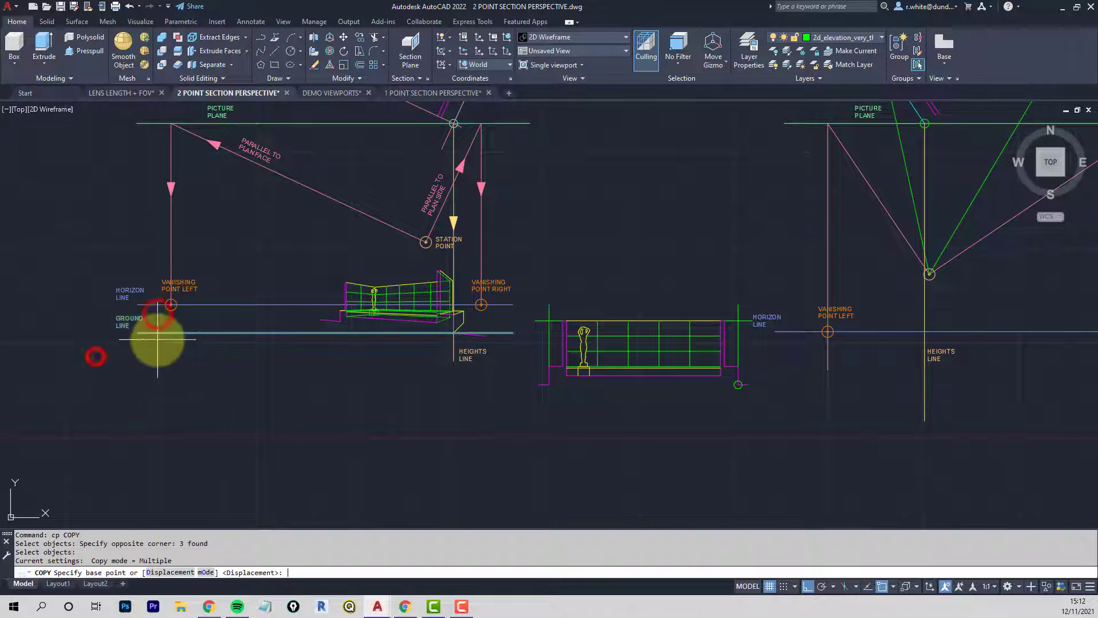
left_click(151, 332)
scroll(641, 376, "up", 6)
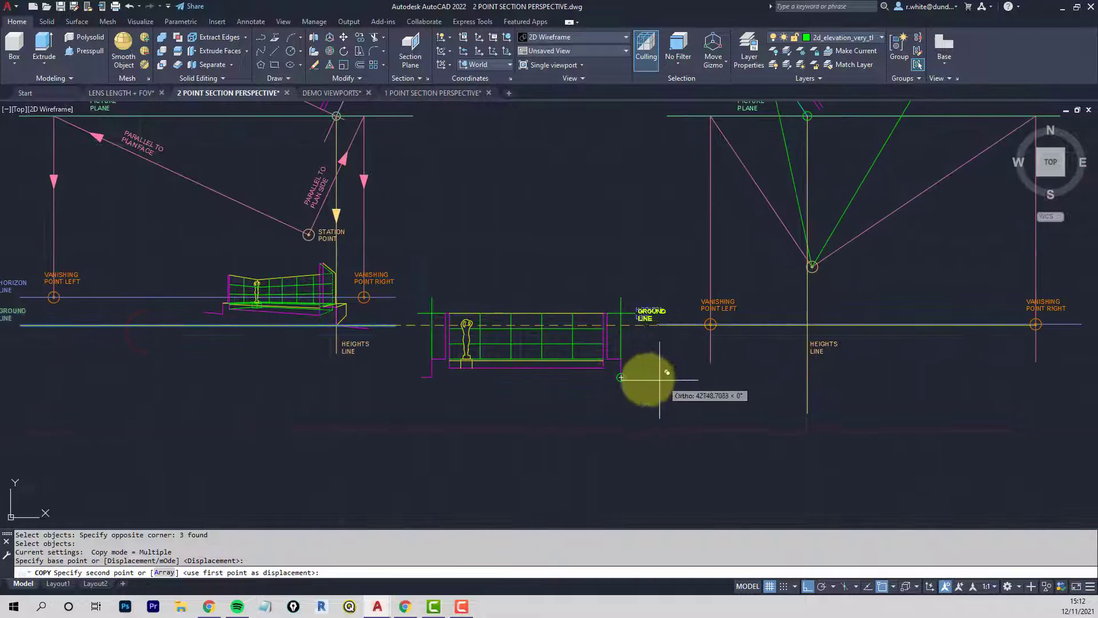
left_click(581, 377)
key("Return")
Move the copied ground line and its label horizontally about 1930 units to the right, clear of the elevation
middle_click_drag(628, 388, 549, 416)
type("m")
key("Return")
left_click(452, 338)
left_click(439, 371)
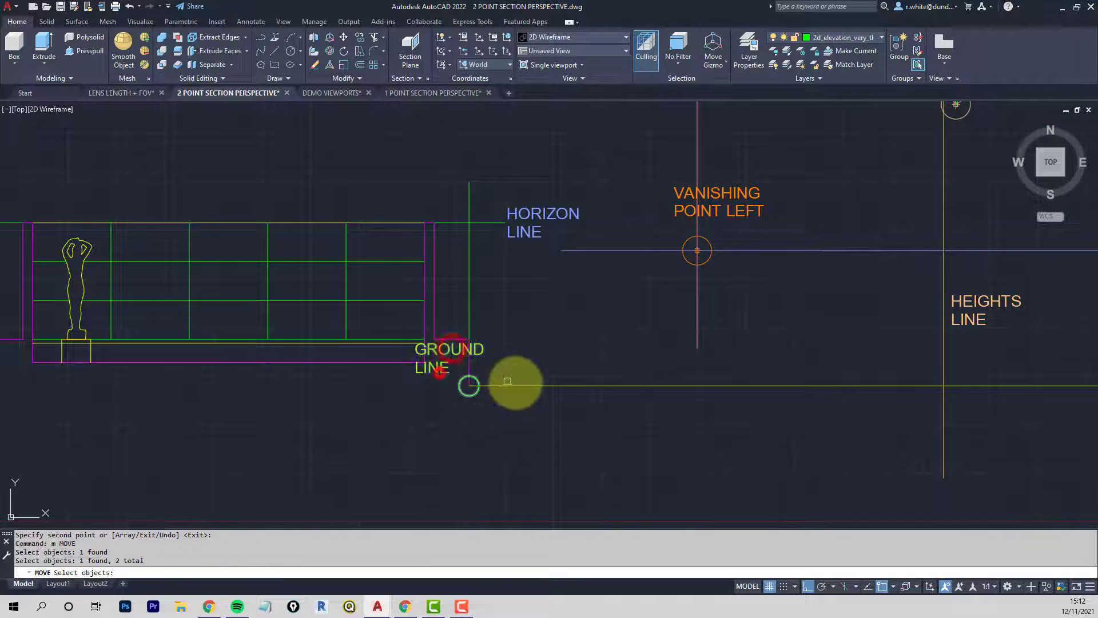
left_click(524, 389)
key("Return")
left_click(467, 440)
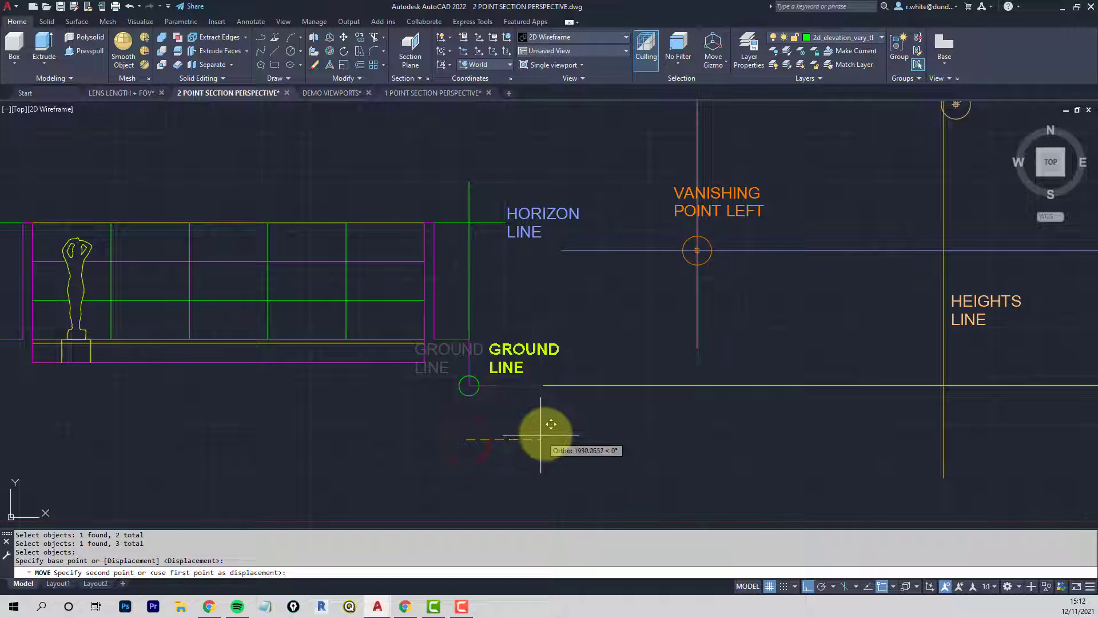
left_click(543, 434)
scroll(543, 435, "down", 3)
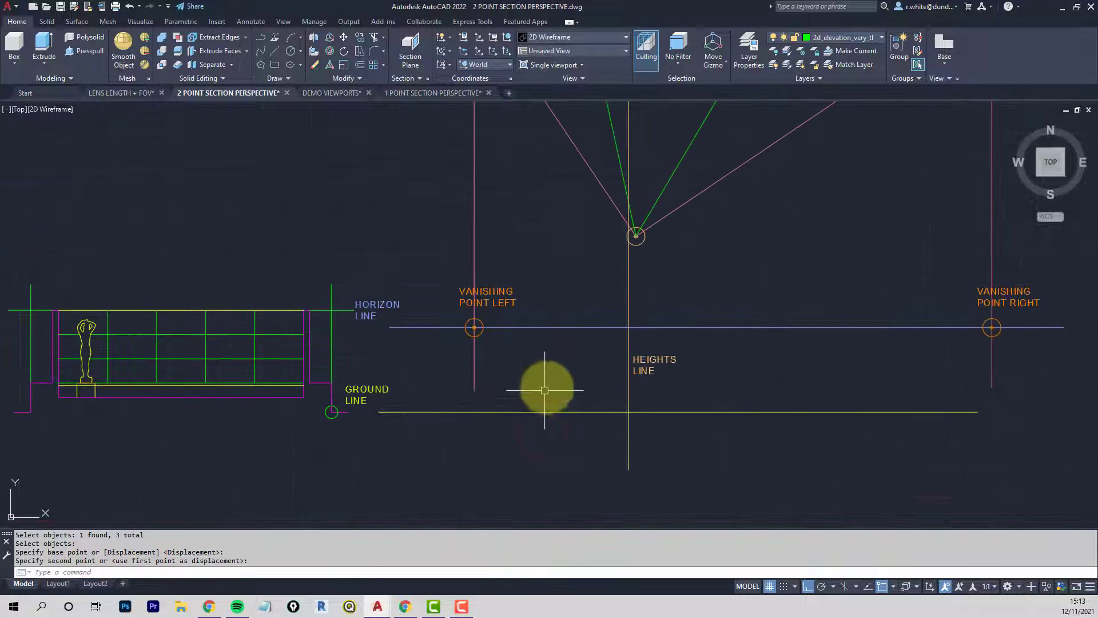
Stretch the right end of the new ground line horizontally until it passes beyond the right vanishing point
middle_click_drag(735, 400, 682, 417)
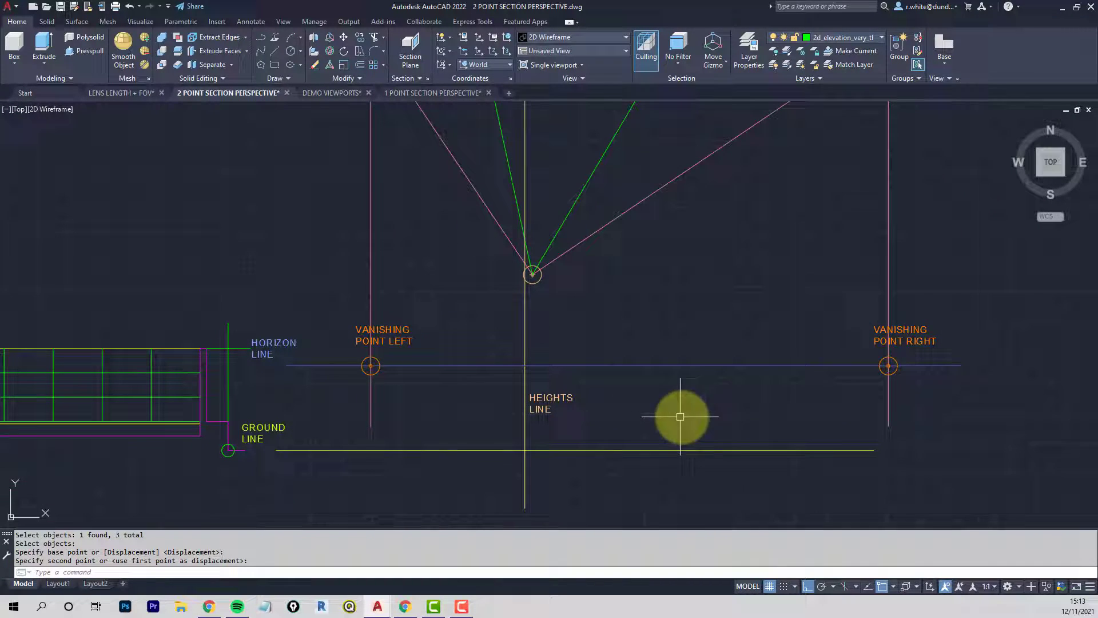
left_click(847, 449)
left_click(848, 450)
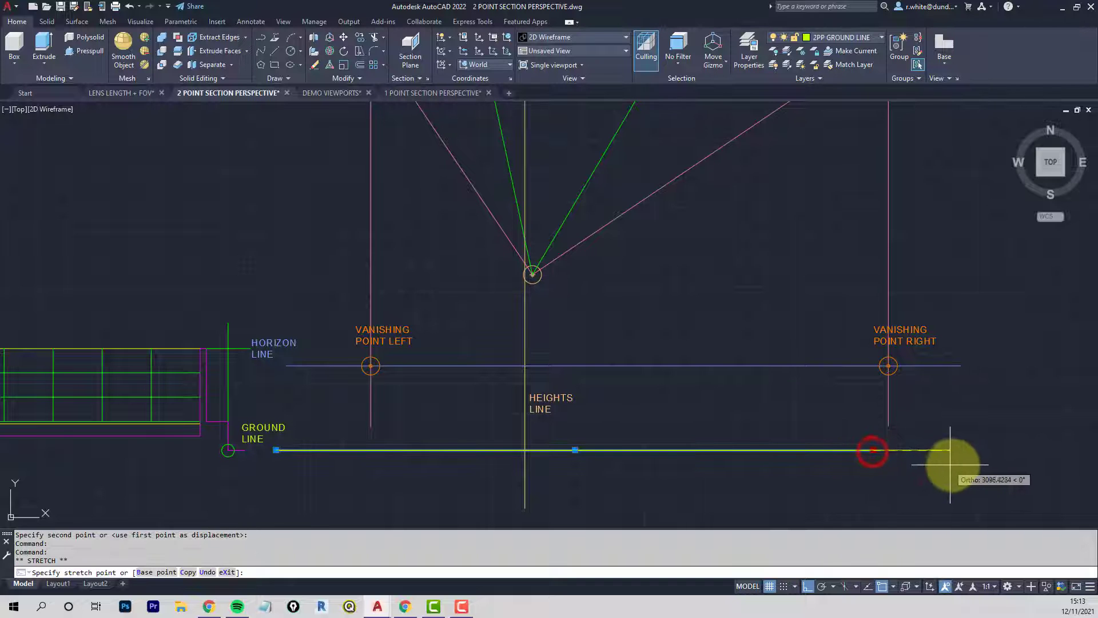
left_click(958, 466)
key("Escape")
key("Escape")
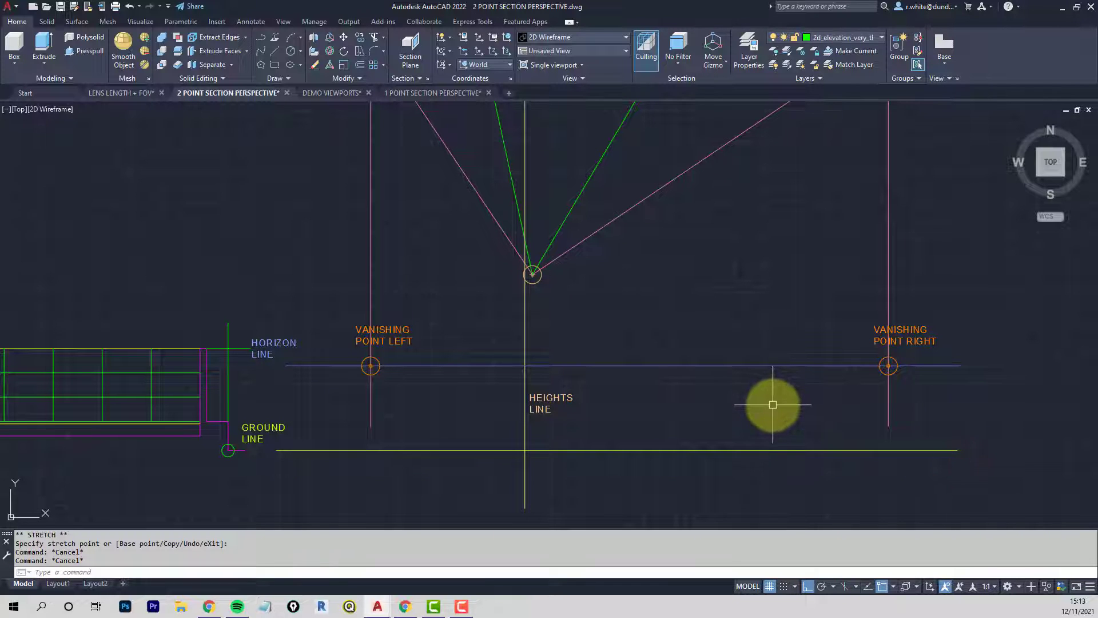
Examine how the elevation, horizon line, ground line, vanishing points and heights line relate to the rotated plan on the picture plane
middle_click_drag(626, 365, 780, 326)
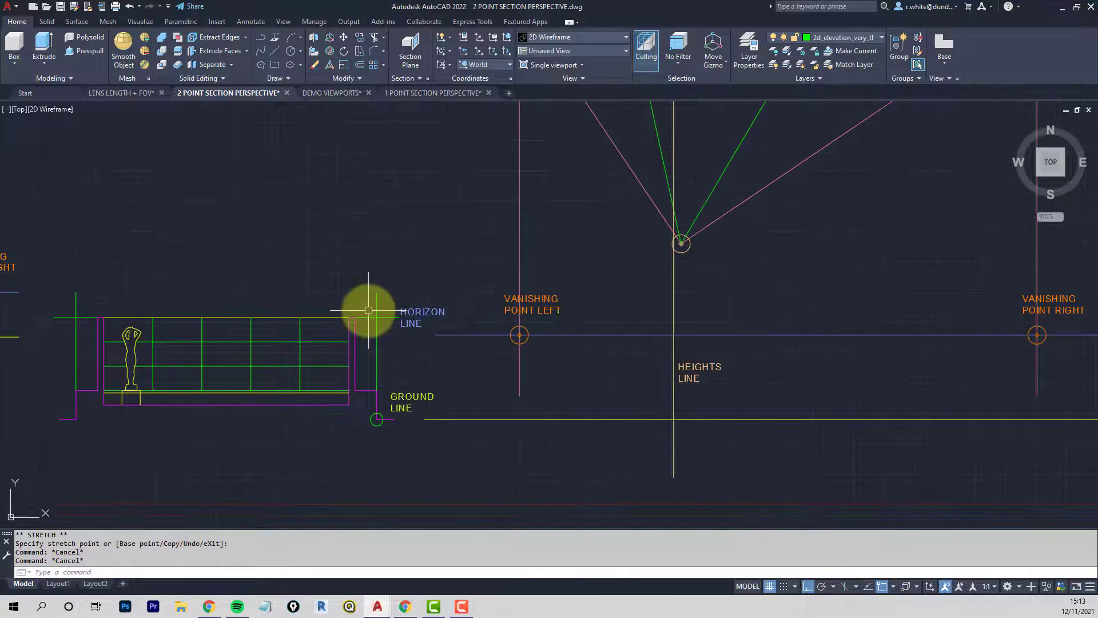
middle_click_drag(475, 309, 467, 330)
middle_click_drag(559, 275, 461, 289)
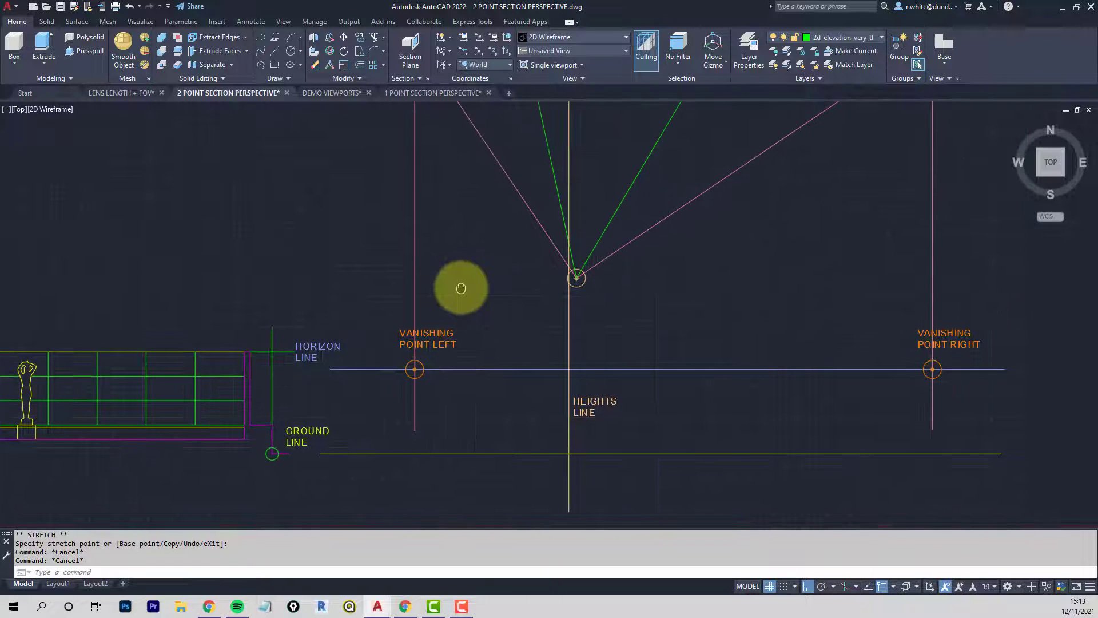
key("Return")
key("Return")
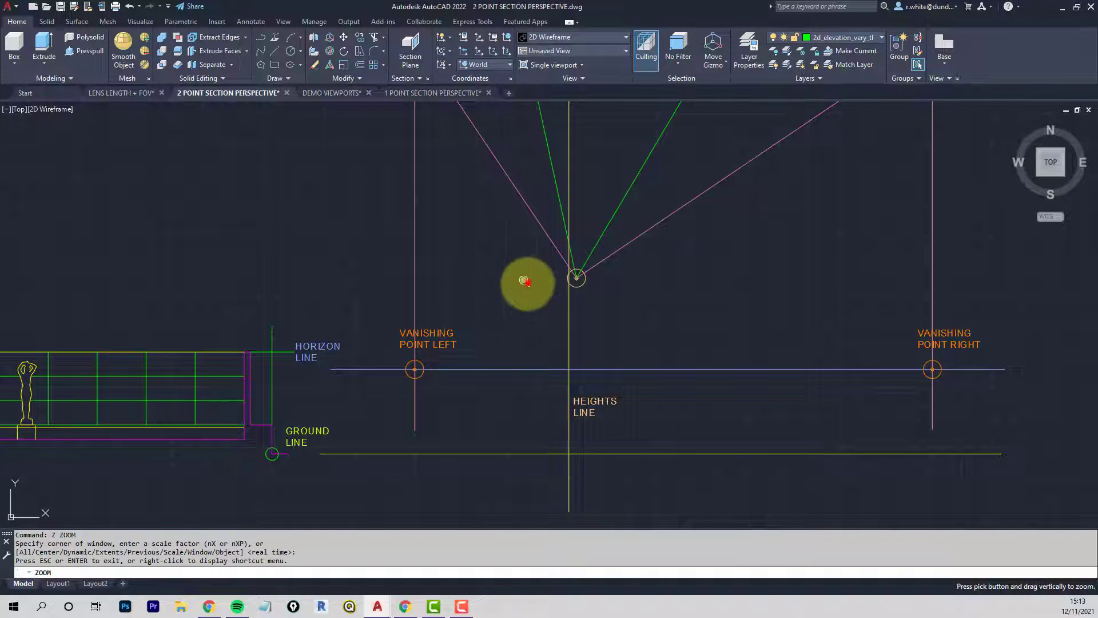
left_click_drag(525, 283, 524, 321)
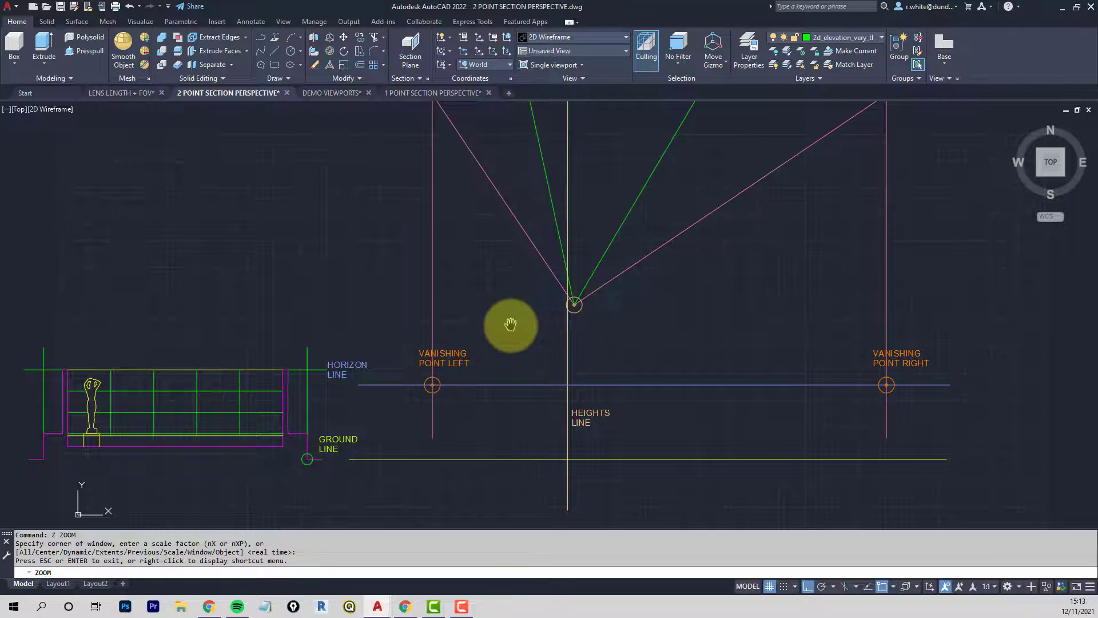
right_click(510, 325)
left_click(549, 334)
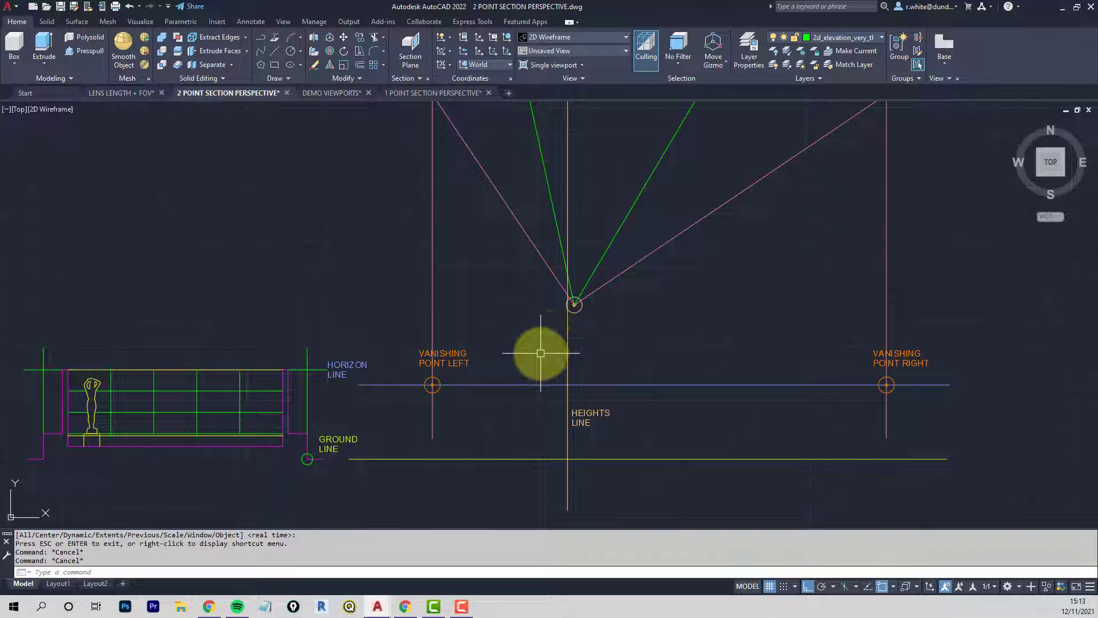
middle_click_drag(510, 332, 517, 367)
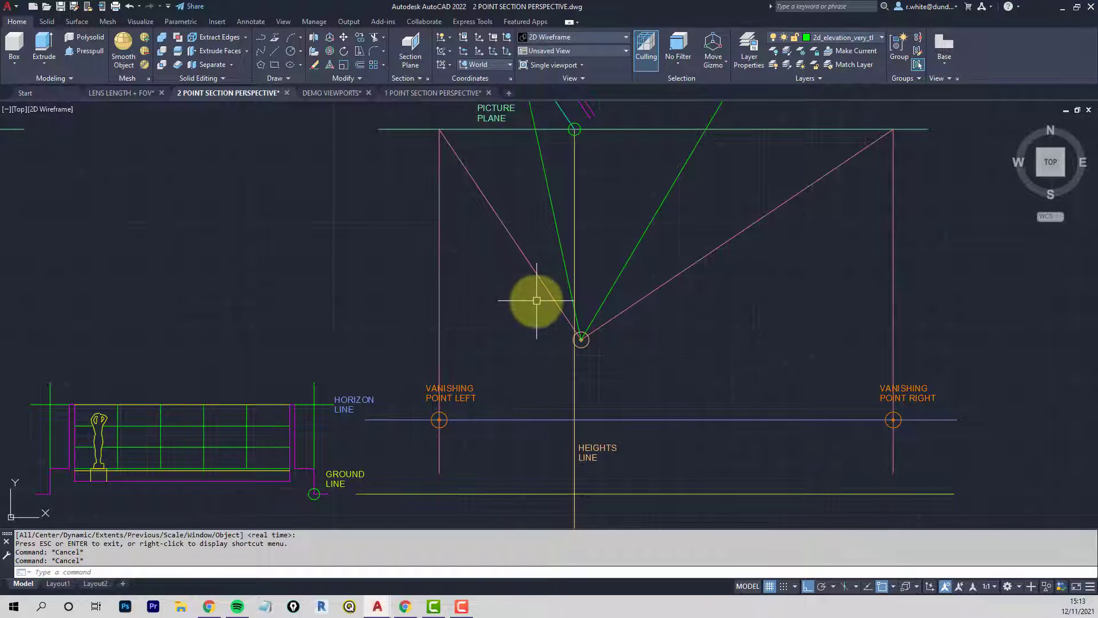
middle_click_drag(536, 300, 555, 284)
scroll(555, 289, "down", 3)
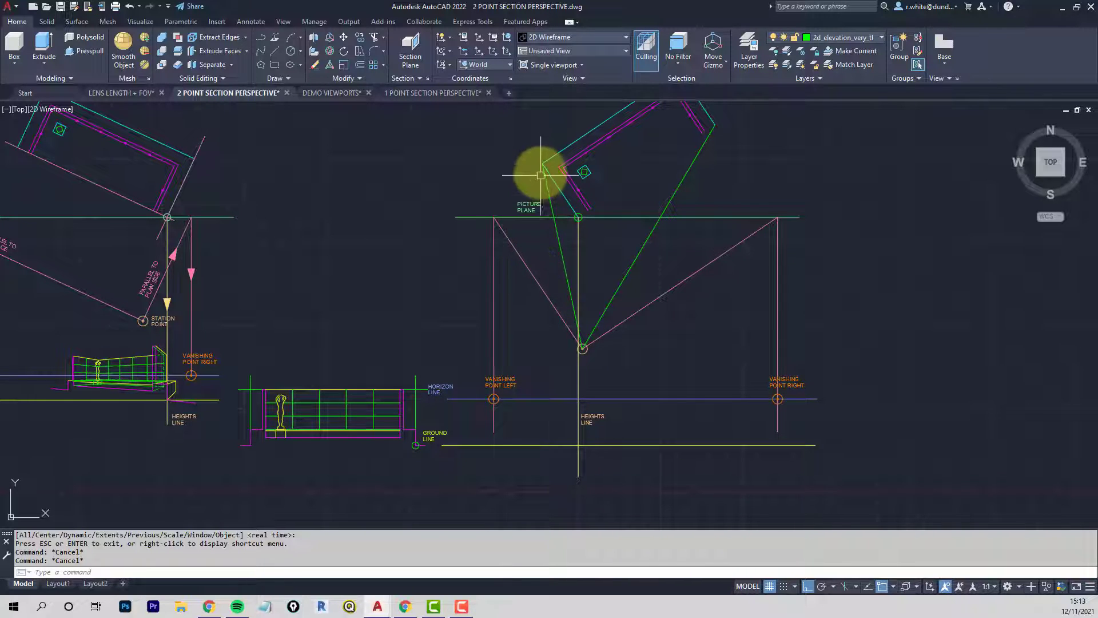
middle_click_drag(537, 175, 508, 213)
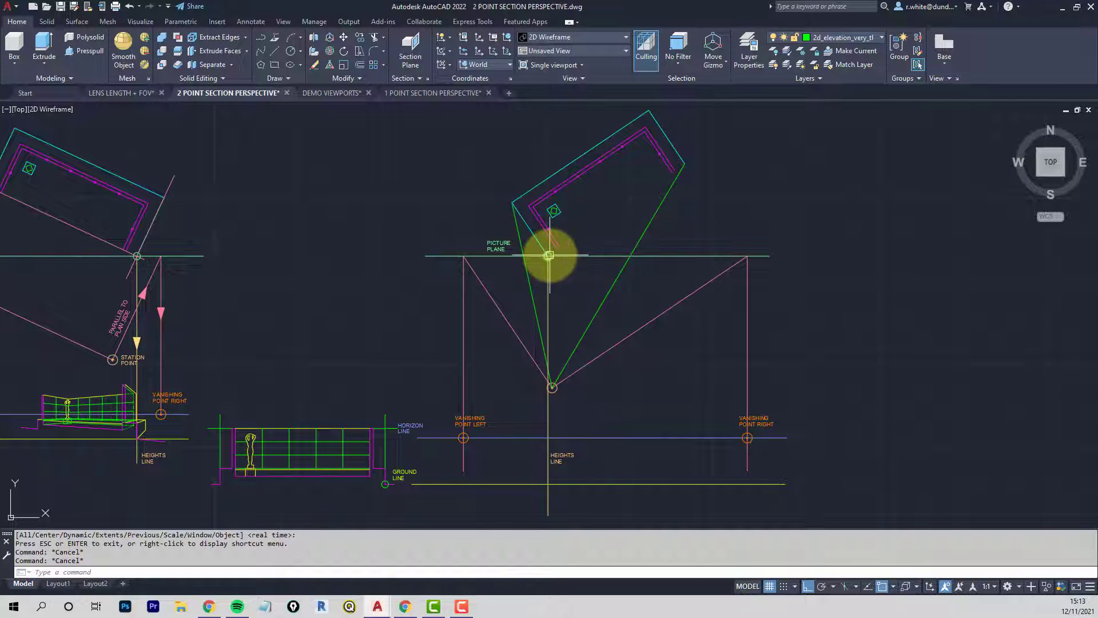
Draw a line along the plan's open front face, from the circled picture-plane corner to the plan's far right corner
scroll(548, 256, "up", 3)
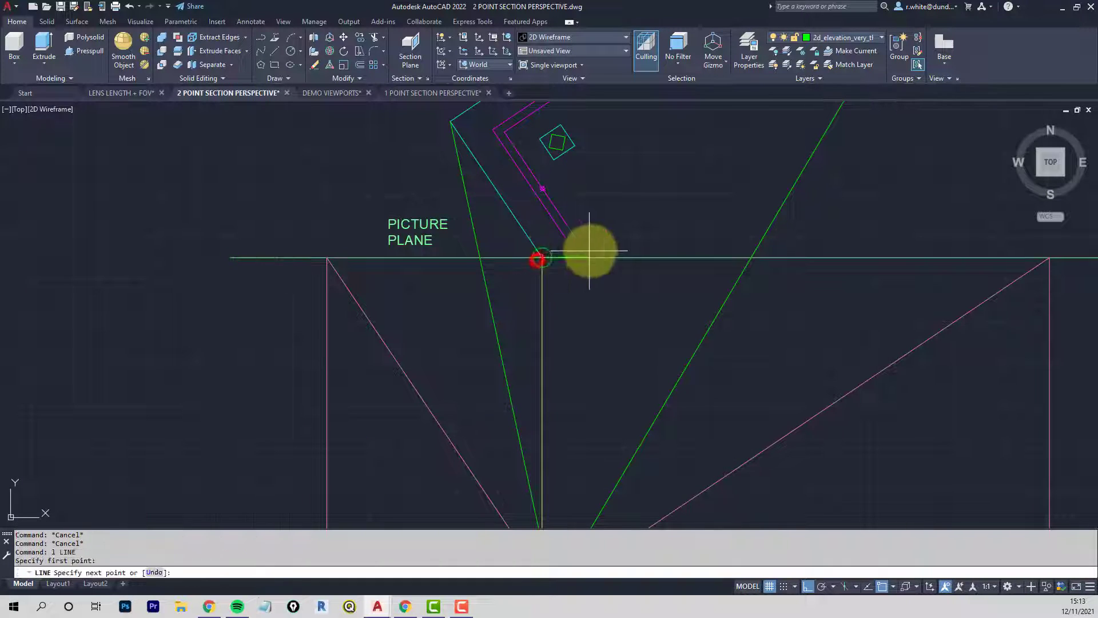
left_click(542, 259)
scroll(601, 238, "down", 4)
scroll(653, 225, "up", 1)
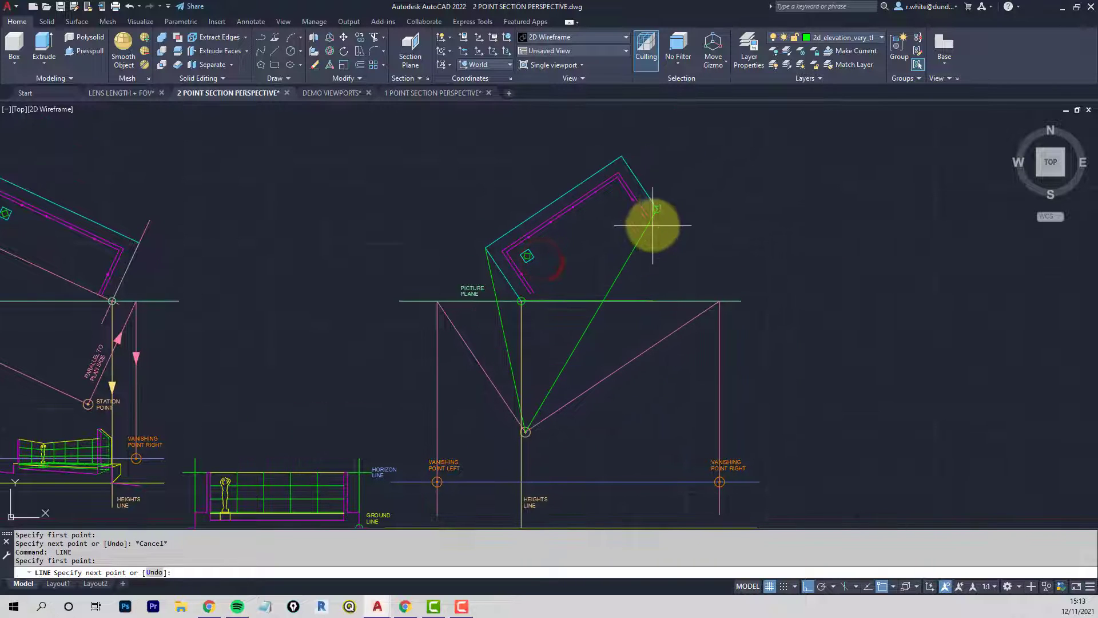
left_click(658, 209)
key("Return")
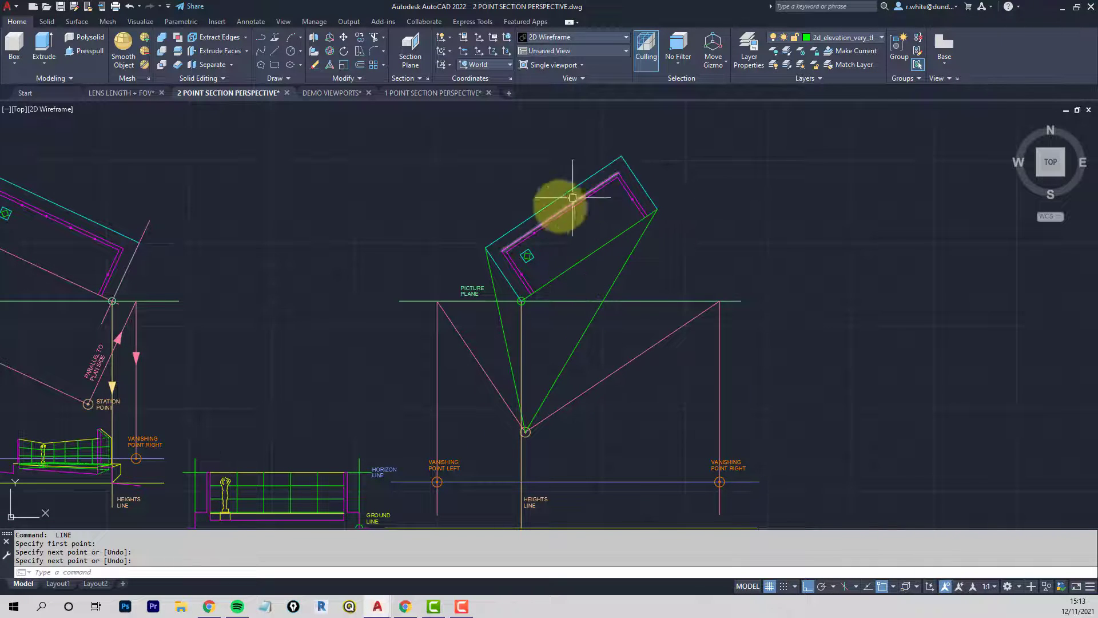
Draw a vertical line about 18350 units long from the left sight line's picture-plane crossing down past the ground line
middle_click_drag(503, 363, 532, 272)
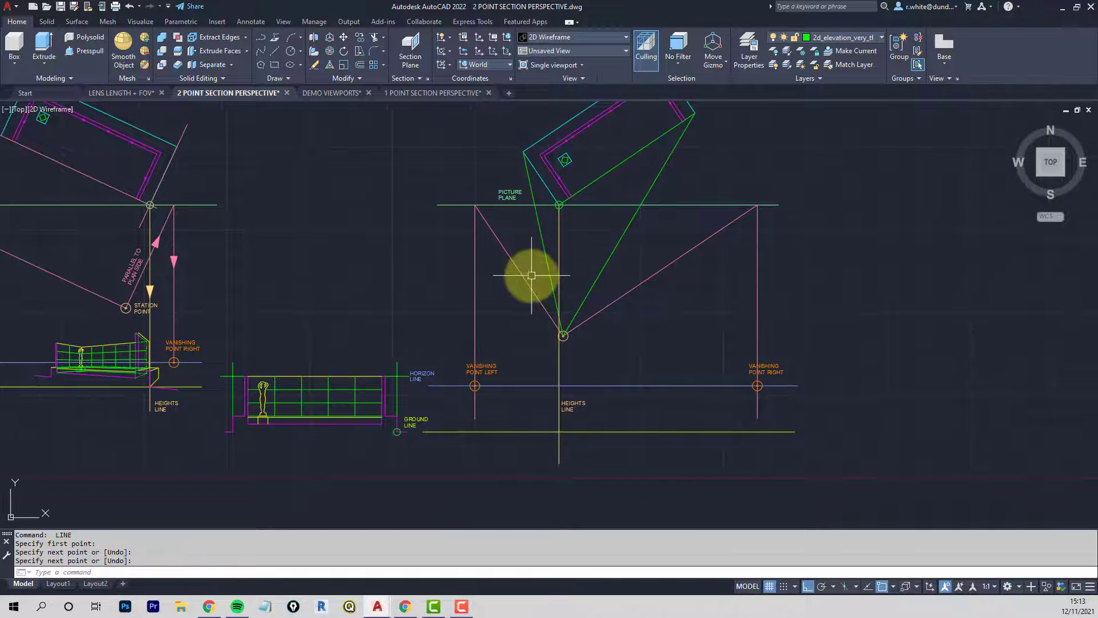
scroll(530, 201, "up", 4)
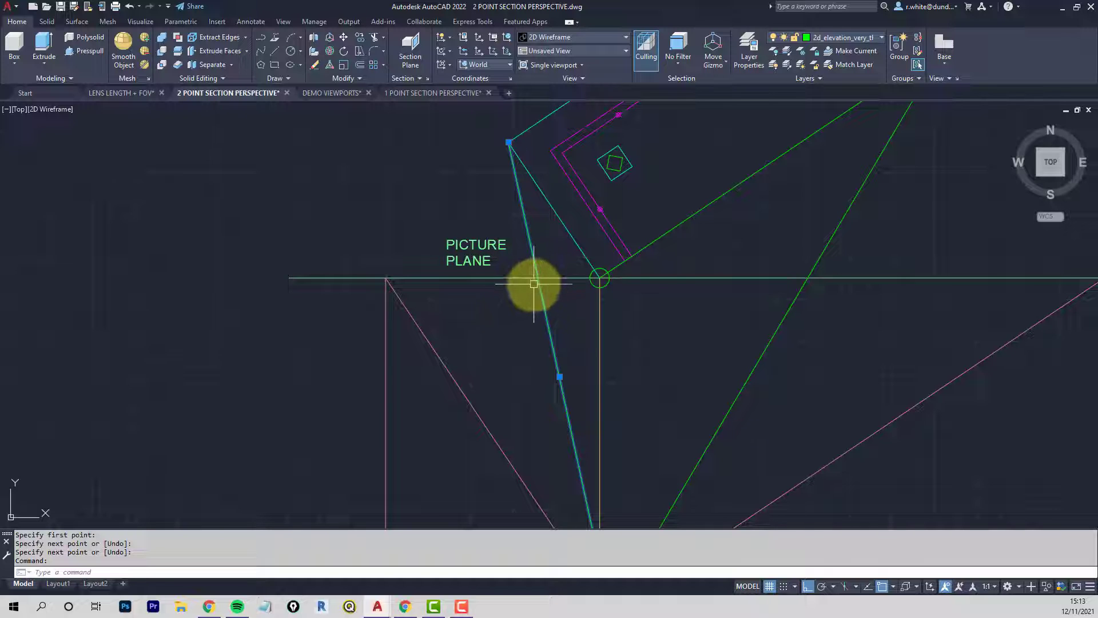
type("l")
key("Return")
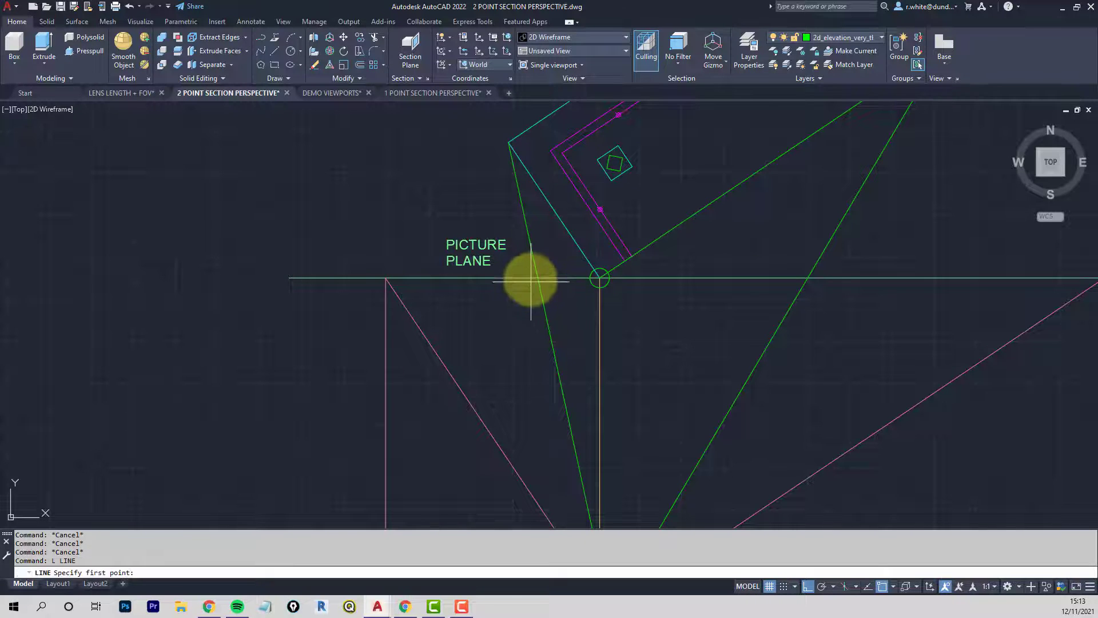
left_click(538, 278)
scroll(531, 362, "down", 1)
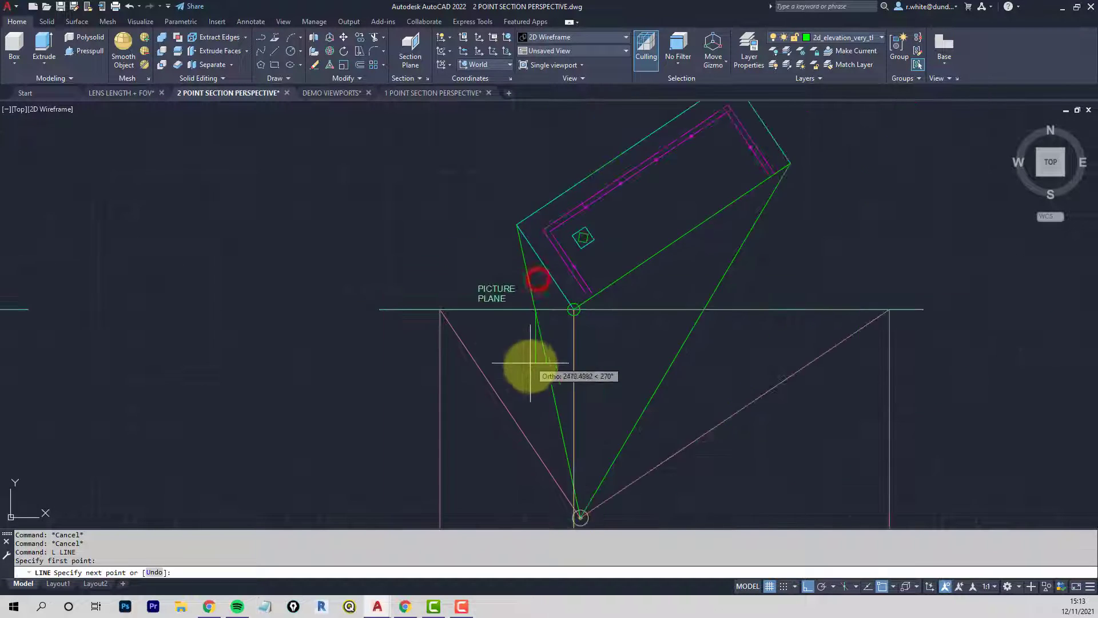
middle_click_drag(530, 379, 541, 203)
middle_click_drag(553, 387, 561, 285)
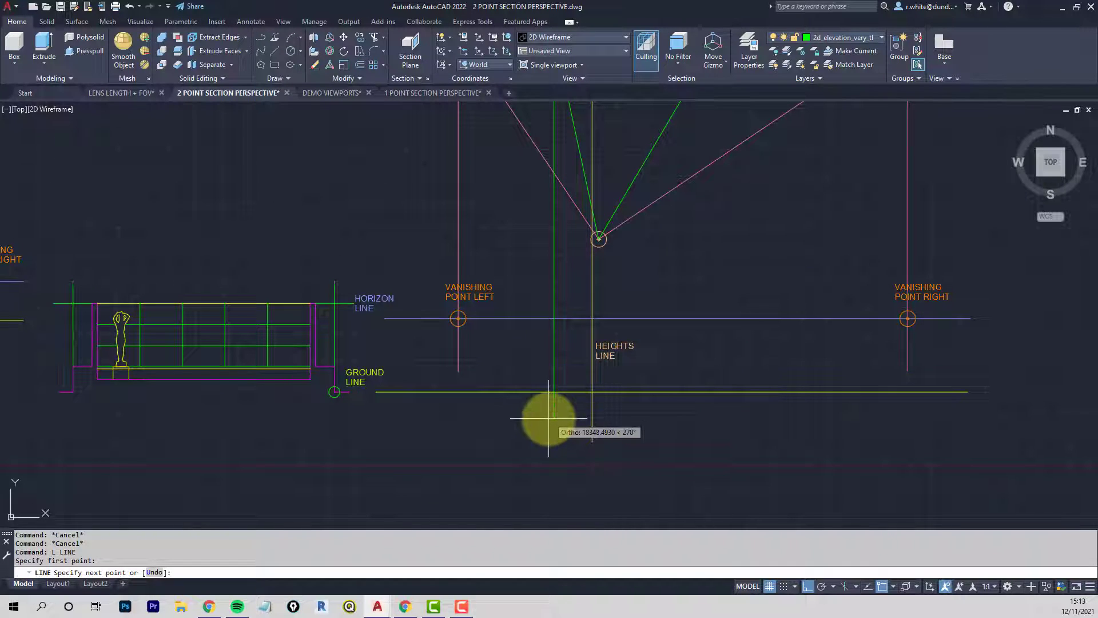
left_click(554, 417)
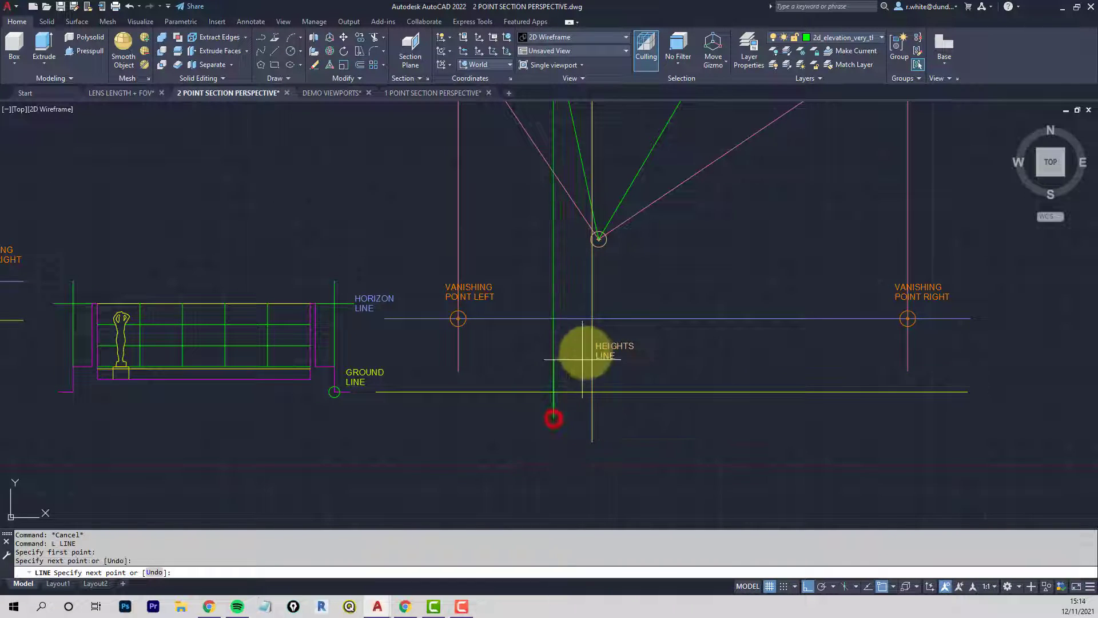
scroll(645, 269, "down", 2)
key("Escape")
Draw a vertical line about 18600 units long from the right sight line's picture-plane crossing down past the ground line
key("space")
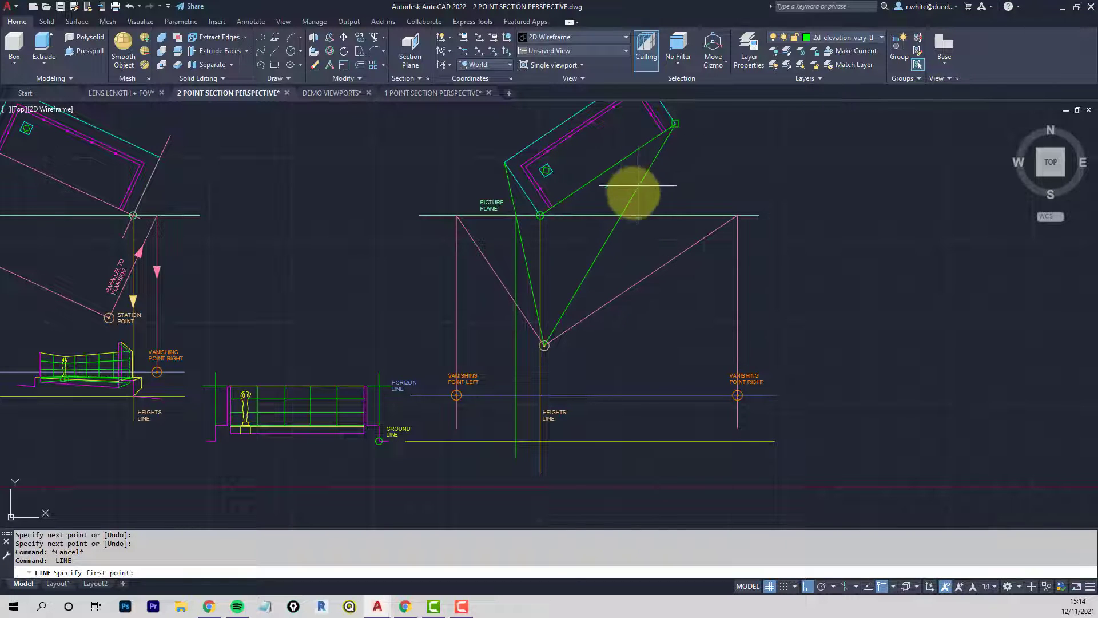
left_click(617, 216)
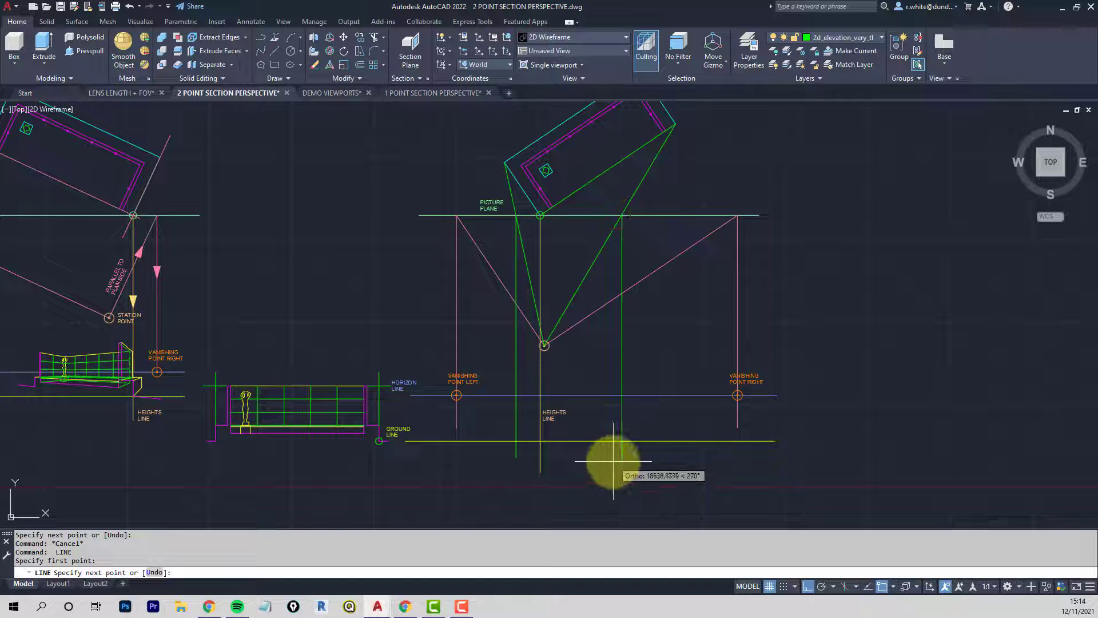
key("Return")
Draw a horizontal line from the upper ground corner at the elevation's right end, perpendicular to the heights line
scroll(469, 404, "up", 3)
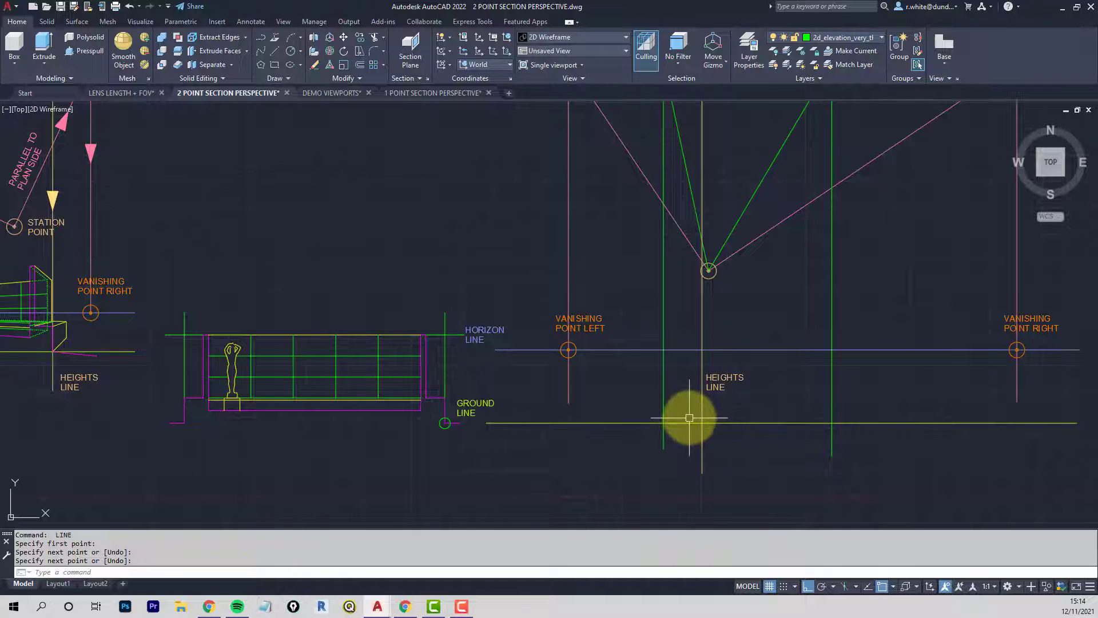
scroll(698, 421, "down", 2)
scroll(698, 422, "up", 2)
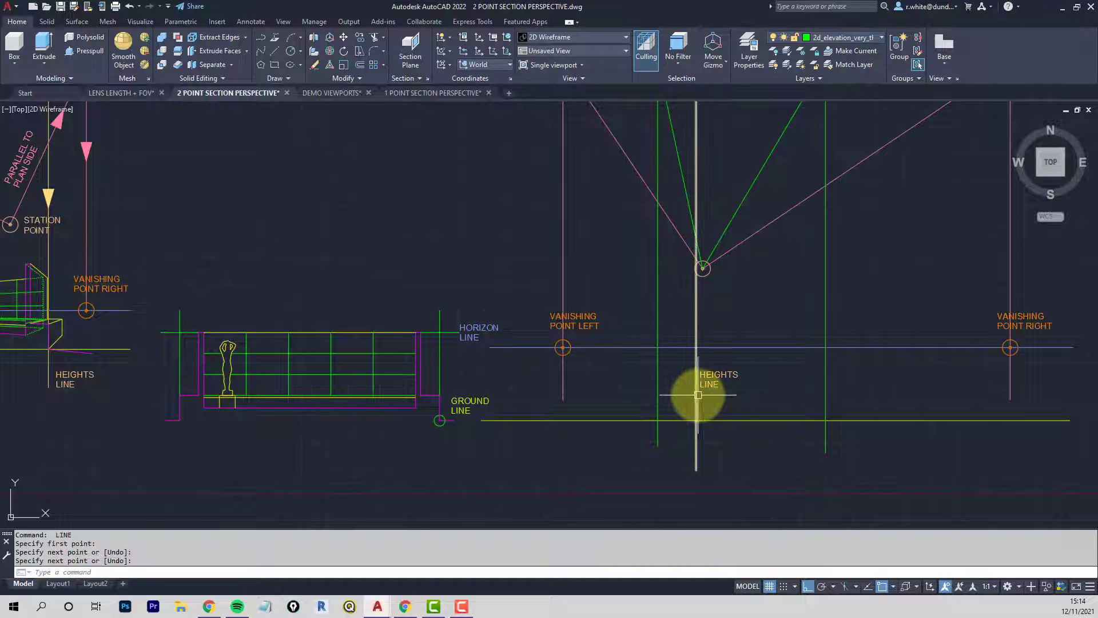
type("l")
key("Return")
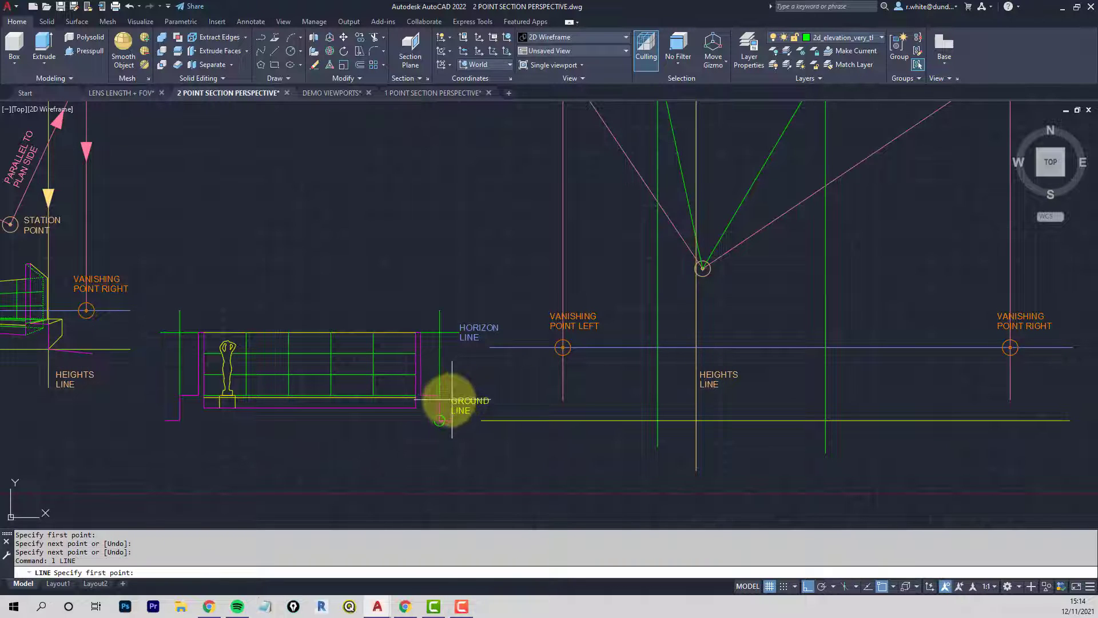
scroll(456, 395, "up", 4)
left_click(429, 395)
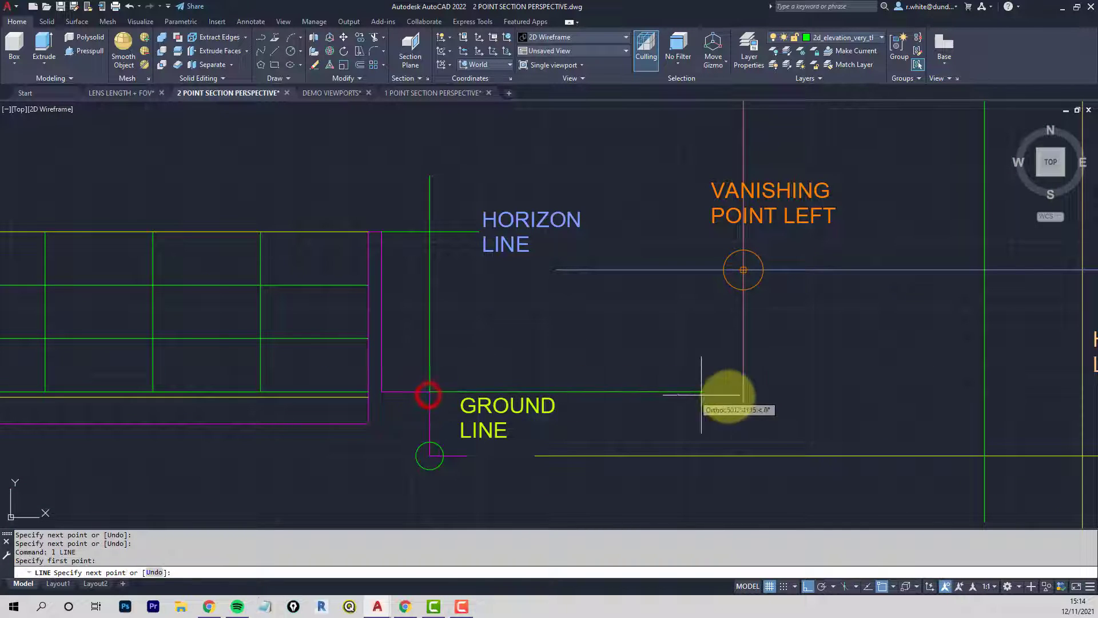
middle_click_drag(729, 392, 522, 398)
middle_click_drag(804, 398, 753, 395)
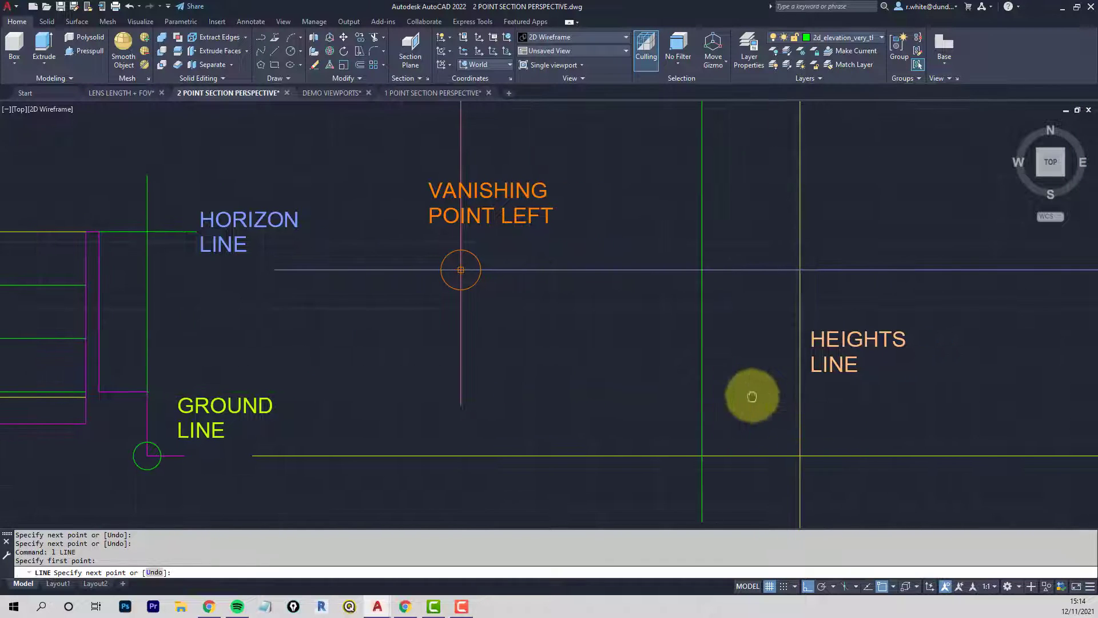
left_click(801, 393)
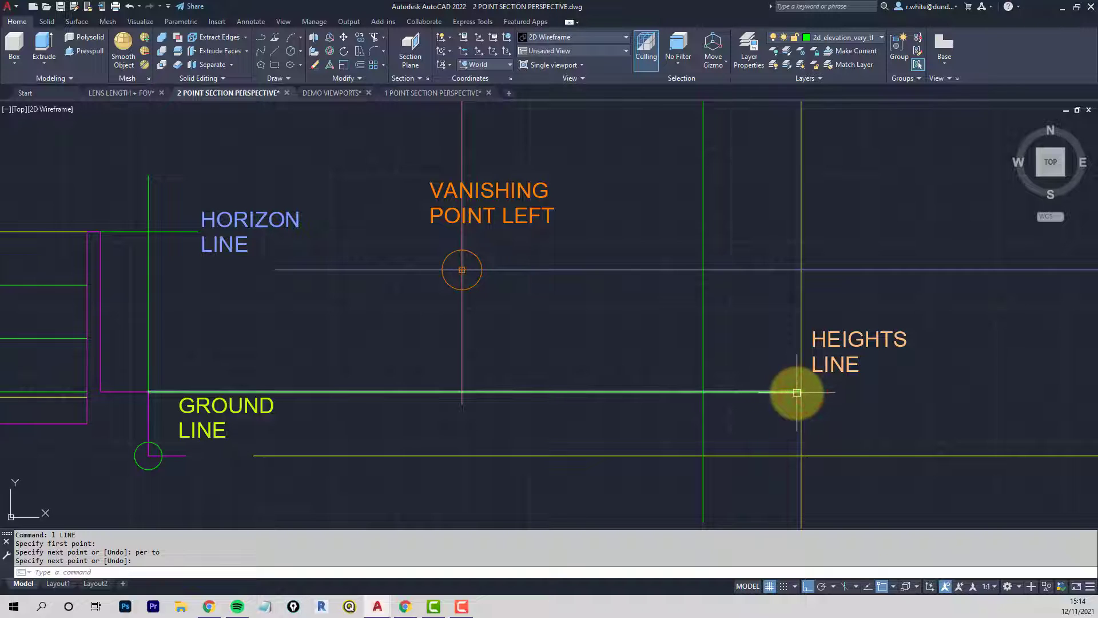
Draw a line from where the projected upper ground height meets the heights line to the left vanishing point
scroll(763, 393, "down", 2)
middle_click_drag(762, 393, 664, 409)
scroll(664, 406, "down", 2)
scroll(665, 406, "up", 2)
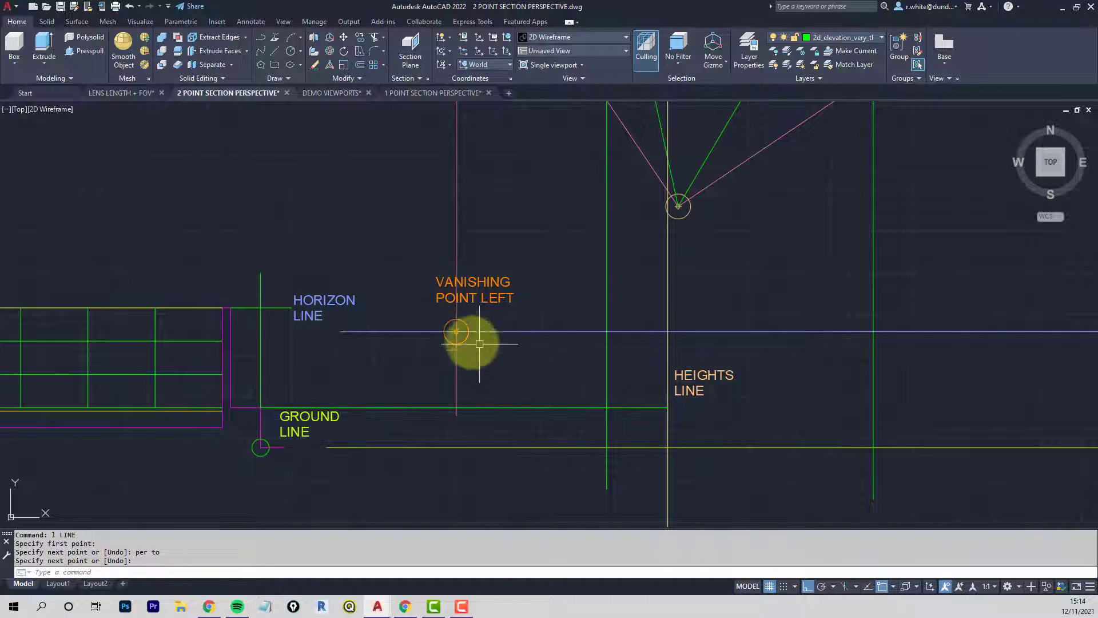
middle_click_drag(490, 354, 501, 381)
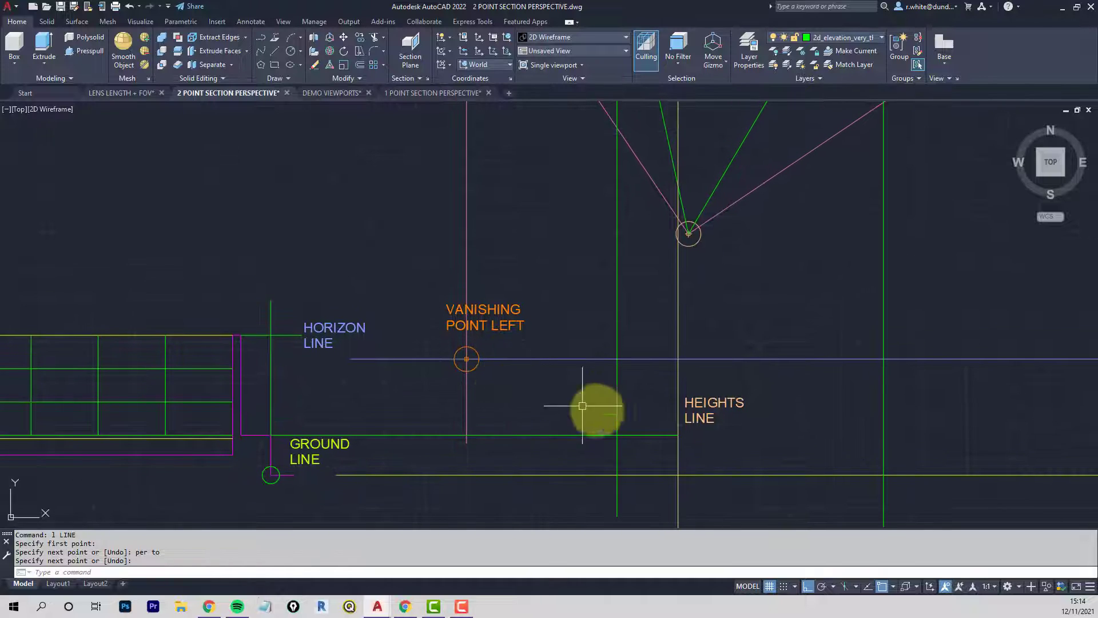
key("Escape")
type("l")
key("Return")
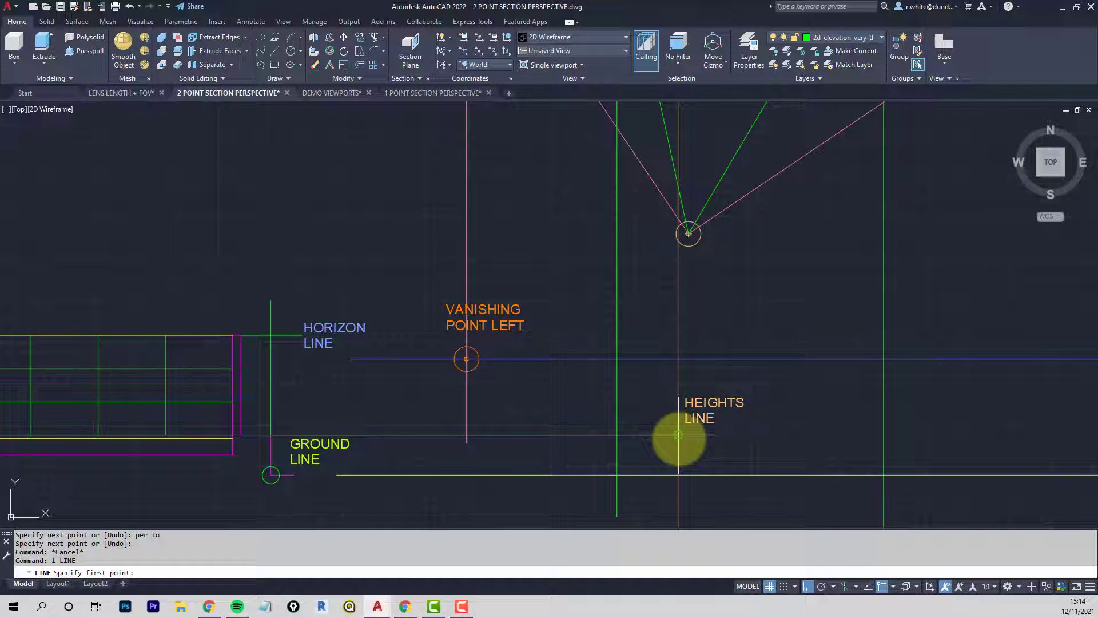
left_click(679, 434)
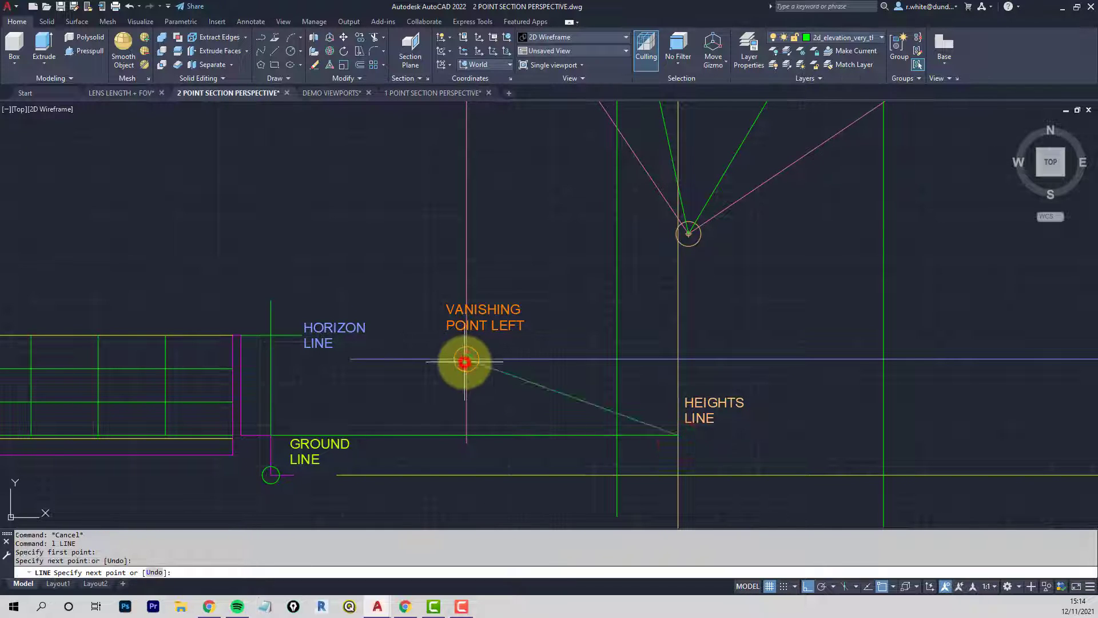
mouse_move(650, 417)
middle_mouse_down()
mouse_move(554, 407)
mouse_move(583, 428)
middle_mouse_up()
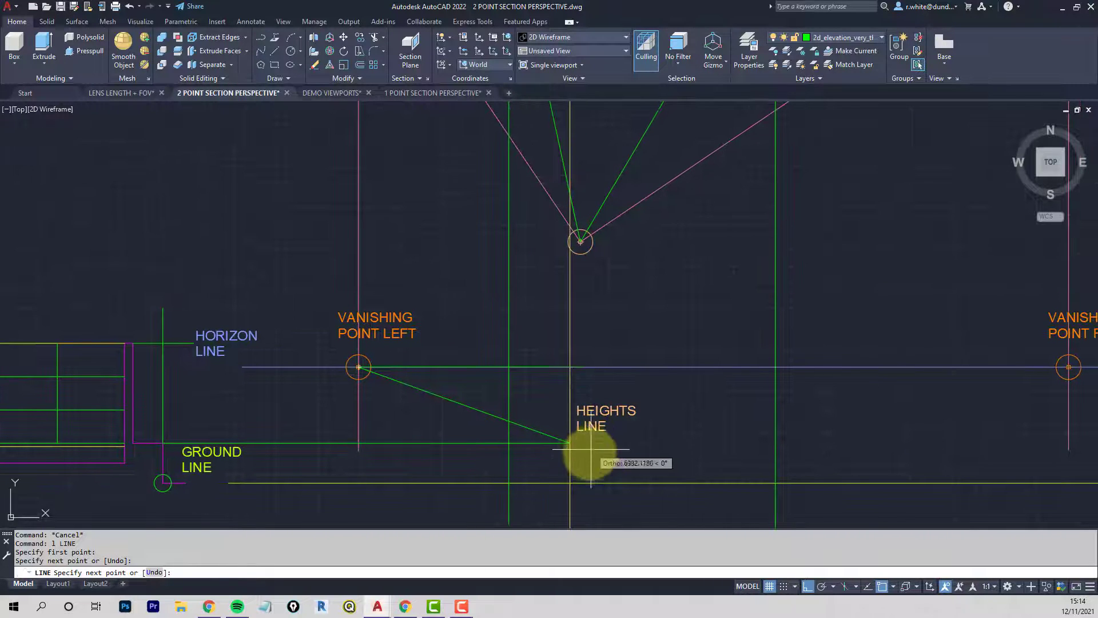
key("Return")
Draw a line from the upper ground height on the heights line to the right vanishing point
key("Return")
left_click(571, 442)
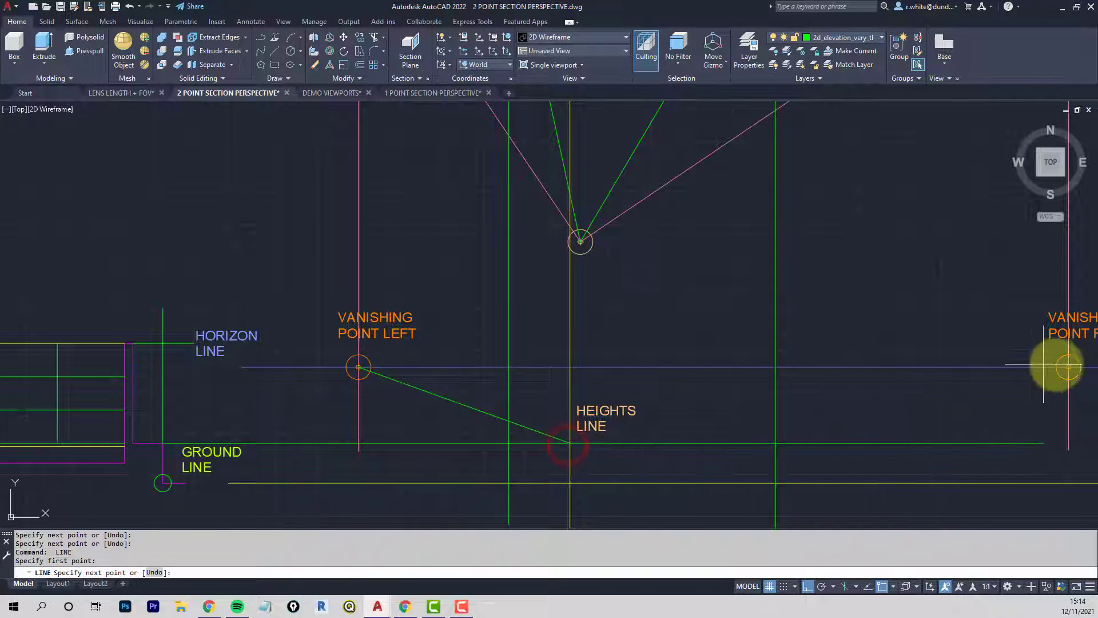
left_click(1068, 367)
key("Return")
Draw a line from the intersection of the ground line and heights line to the left vanishing point
scroll(694, 373, "down", 2)
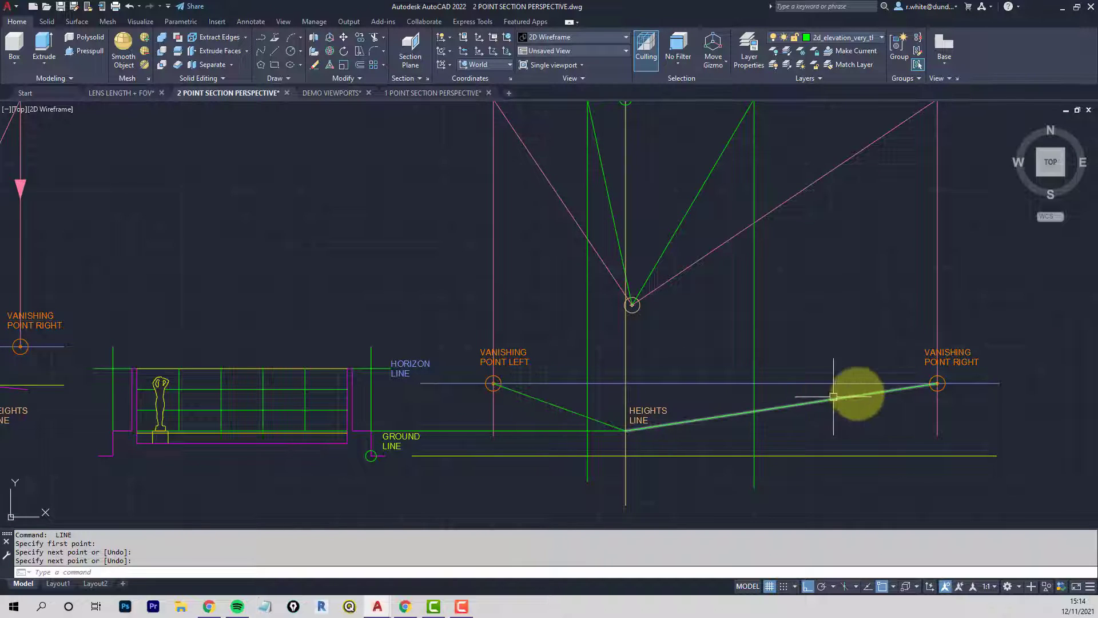
scroll(892, 381, "down", 2)
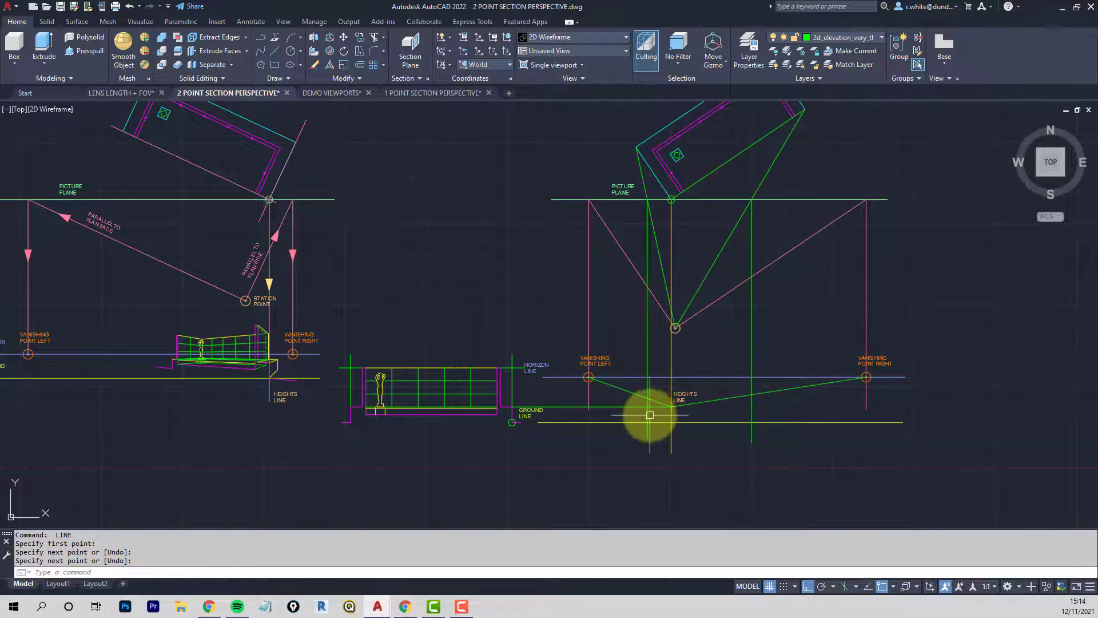
scroll(679, 404, "up", 2)
left_click(678, 405)
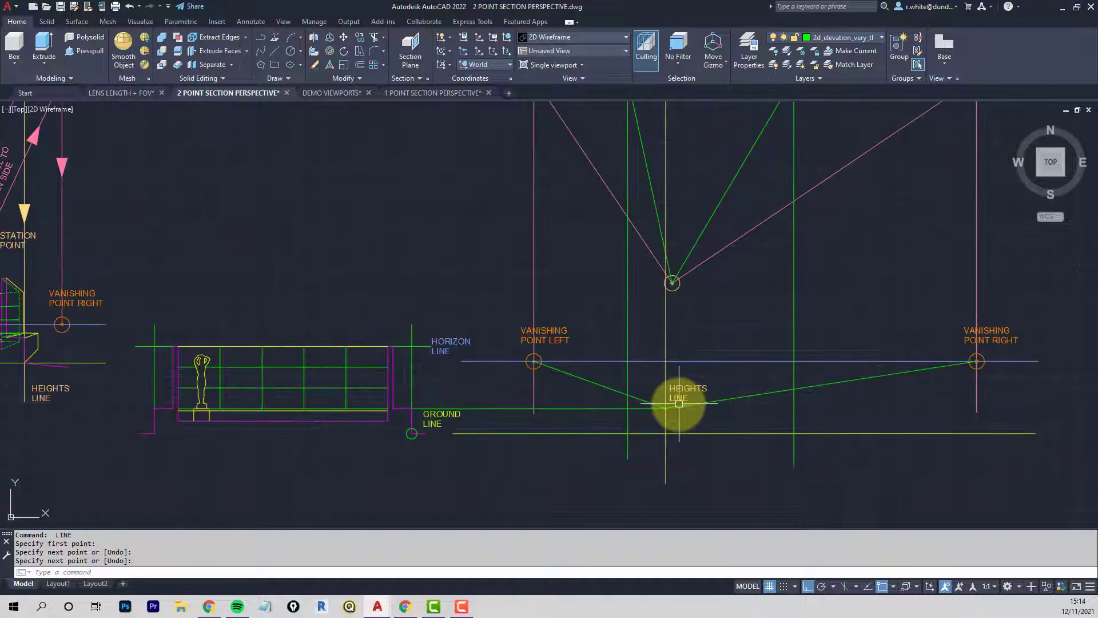
scroll(676, 400, "up", 2)
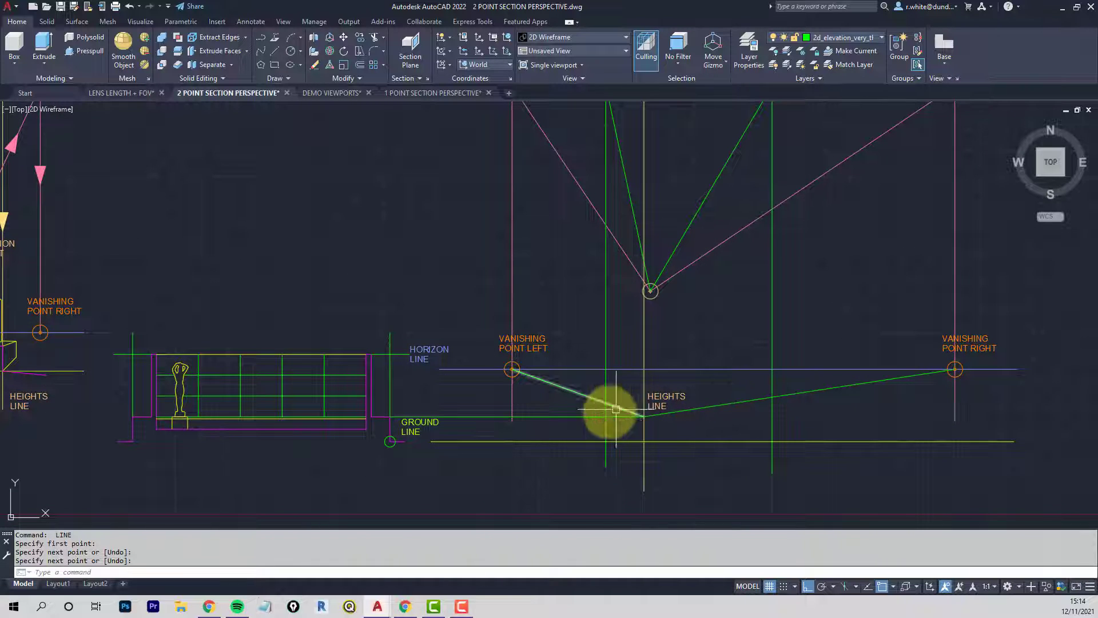
scroll(649, 440, "up", 2)
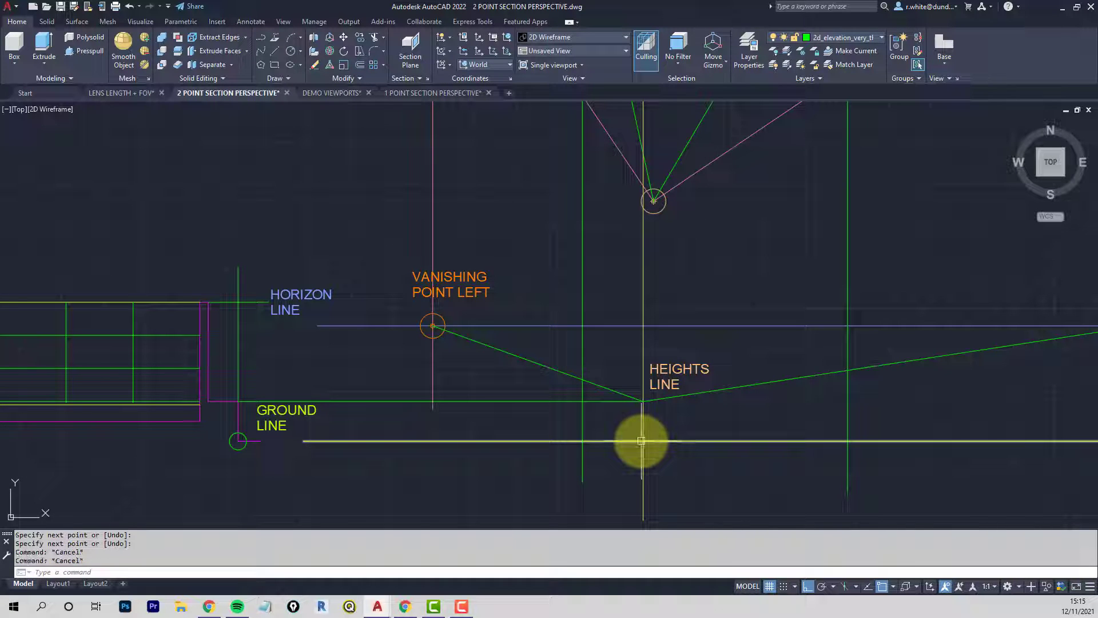
type("l")
key("Return")
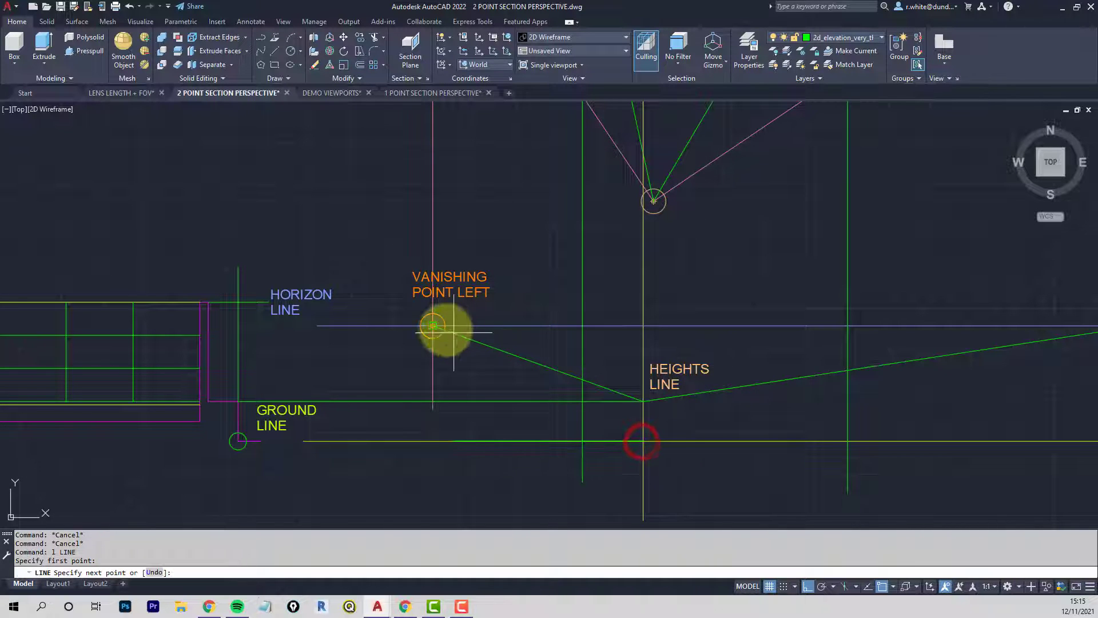
left_click(433, 326)
key("Return")
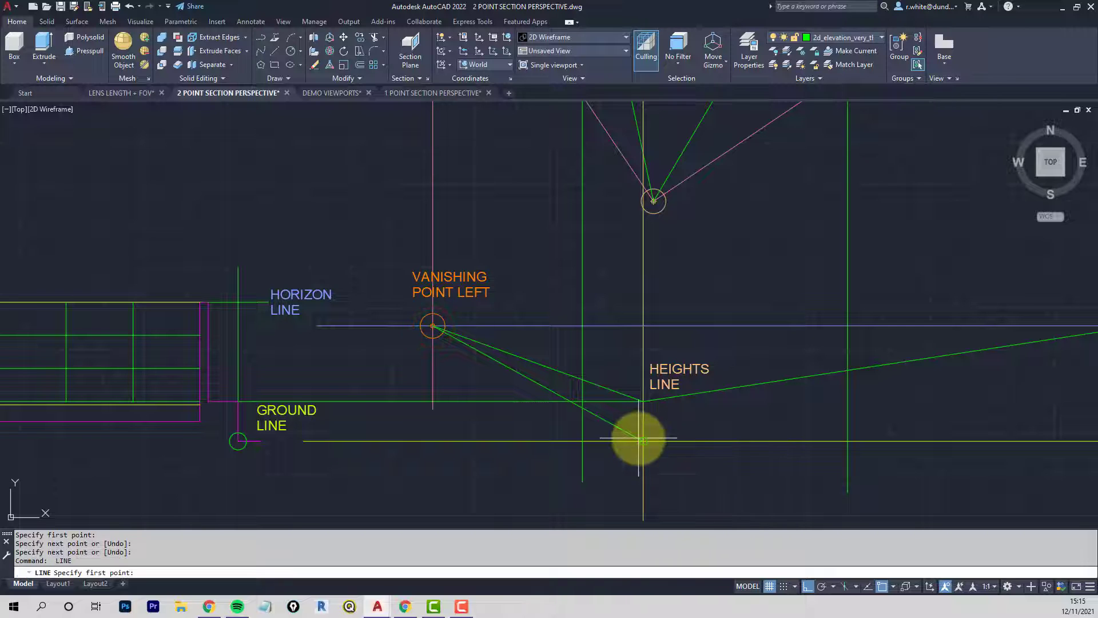
Draw a line from the intersection of the ground line and heights line to the right vanishing point
scroll(638, 438, "down", 3)
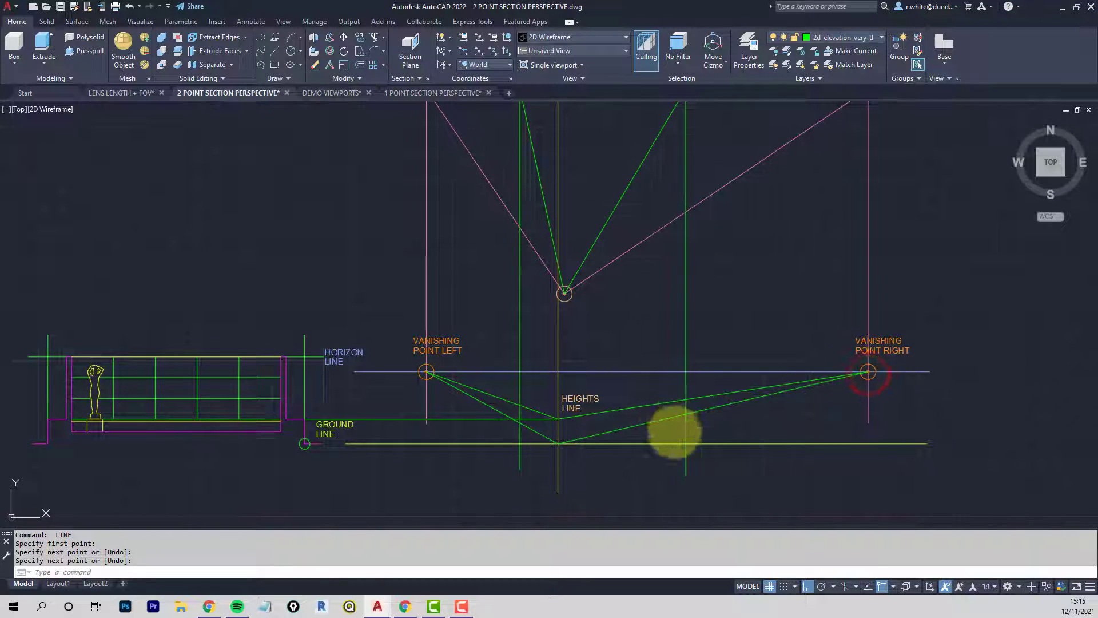
middle_click_drag(670, 434, 679, 453)
left_click(569, 462)
key("Return")
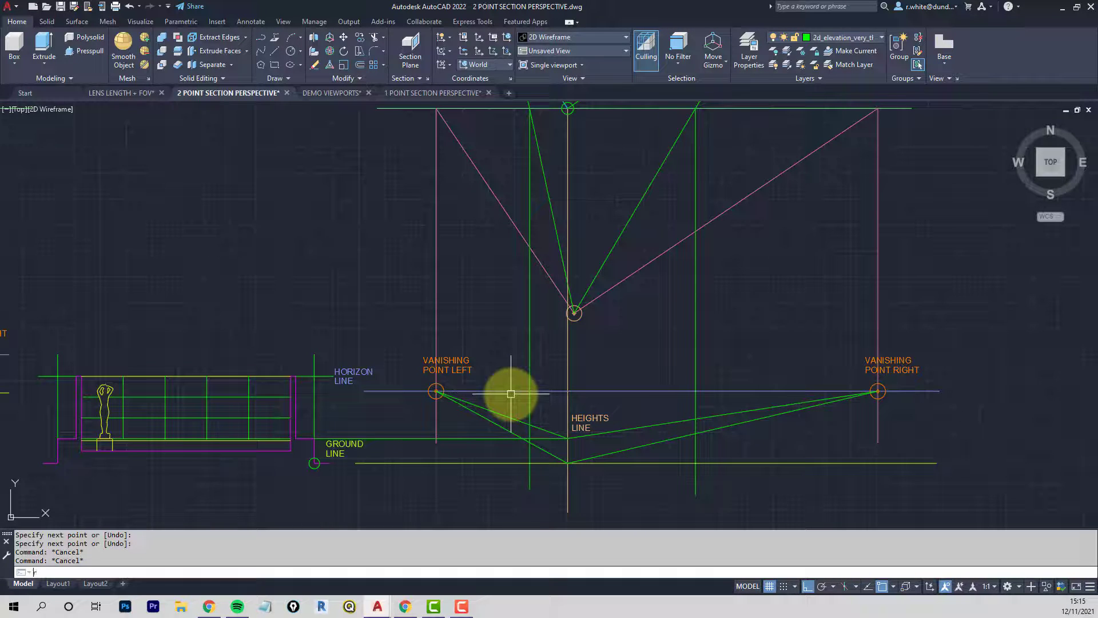
type("rec")
key("Return")
left_click(515, 473)
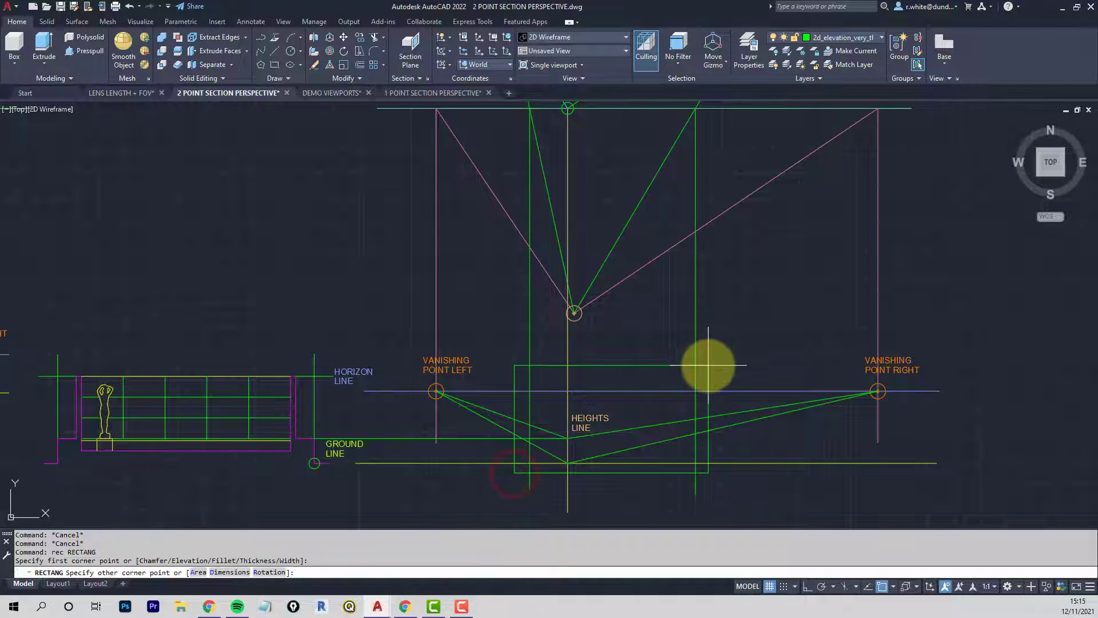
scroll(705, 368, "down", 2)
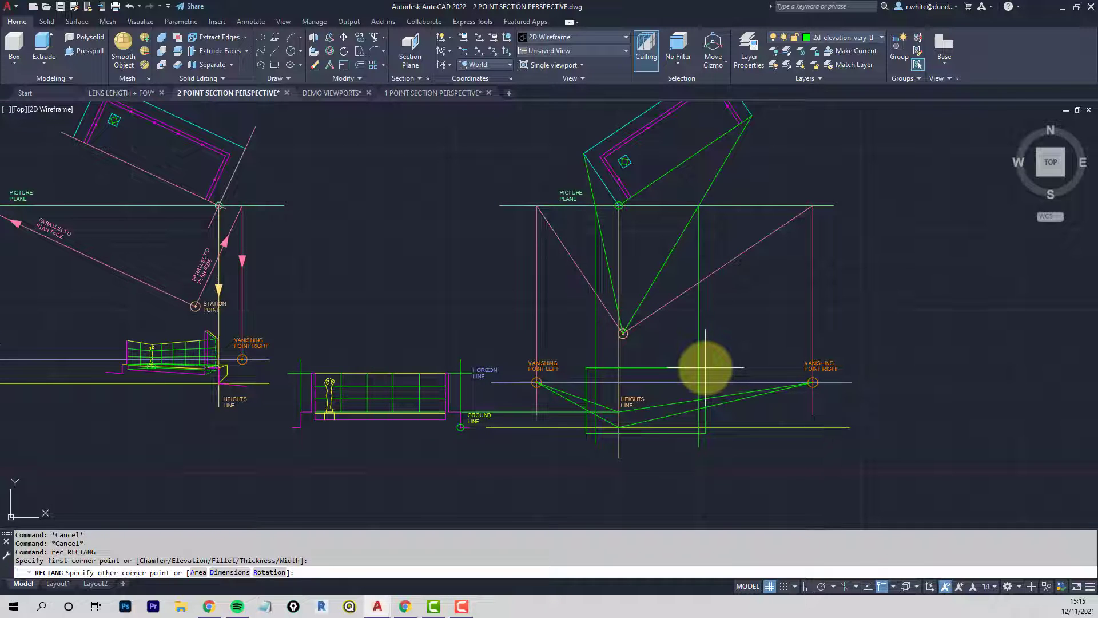
key("Escape")
key("Escape")
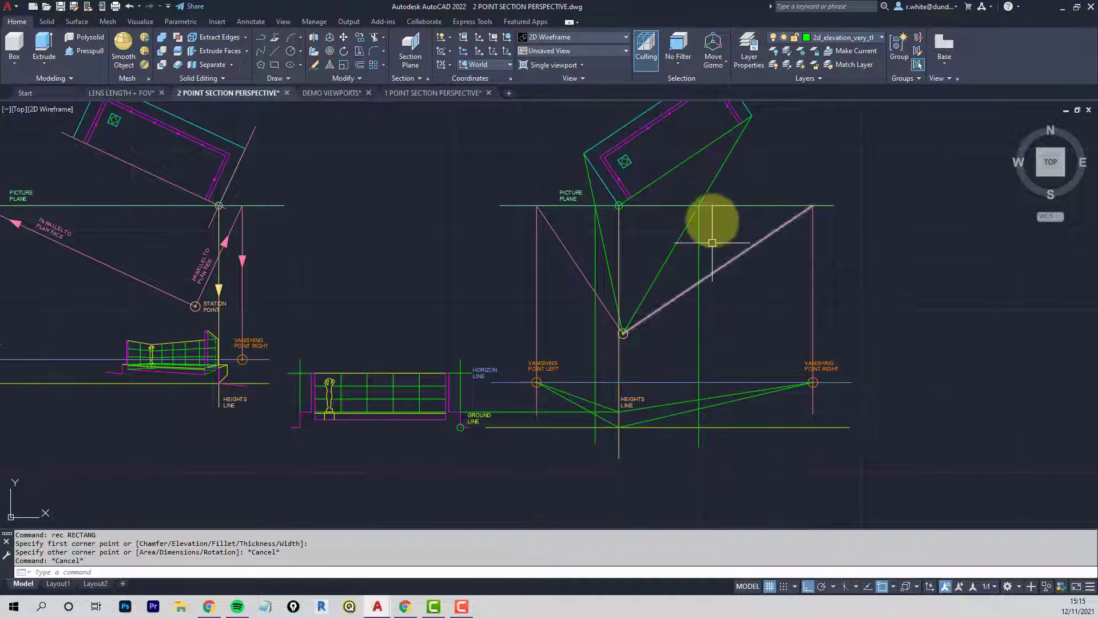
Compare the construction in progress with the finished two-point section perspective beside it
middle_click_drag(461, 317, 711, 382)
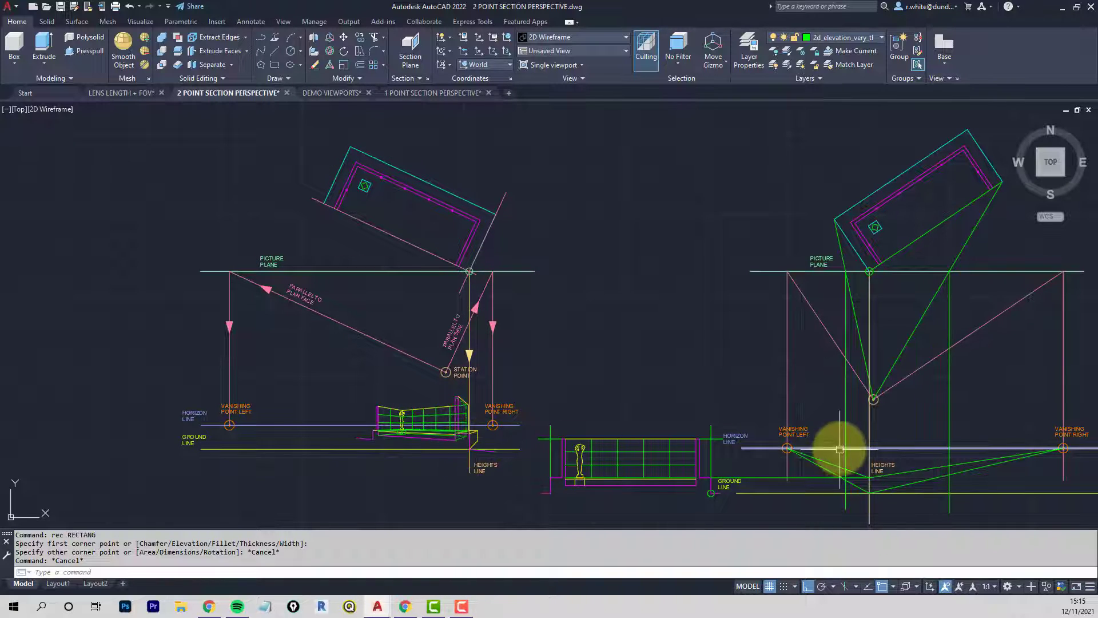
middle_click_drag(835, 447, 648, 399)
scroll(652, 398, "up", 1)
middle_click_drag(726, 442, 658, 410)
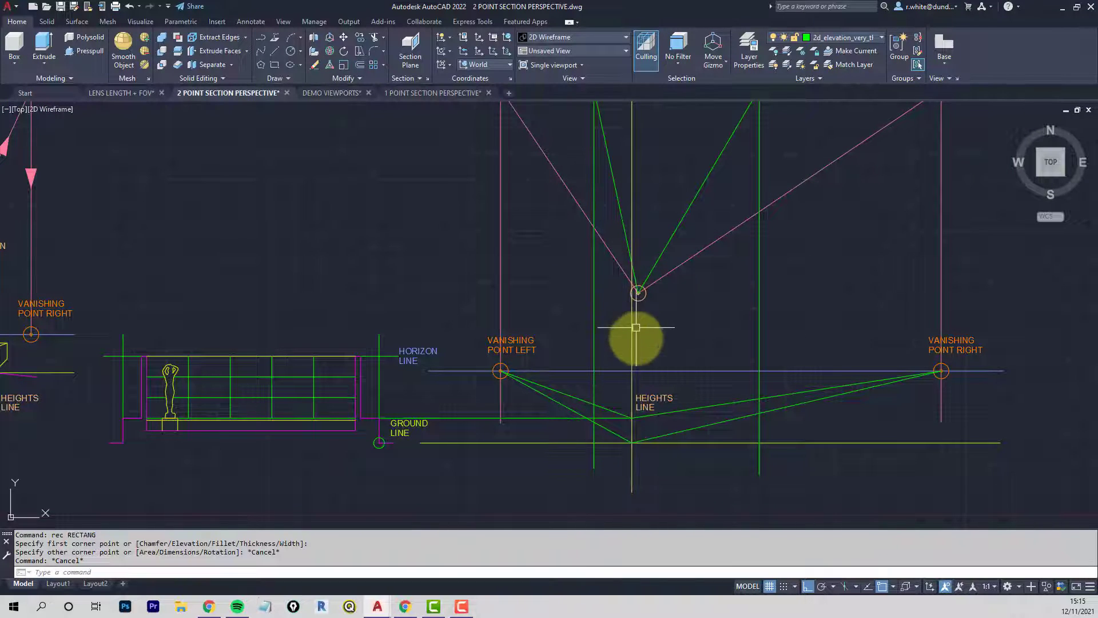
scroll(632, 411, "down", 1)
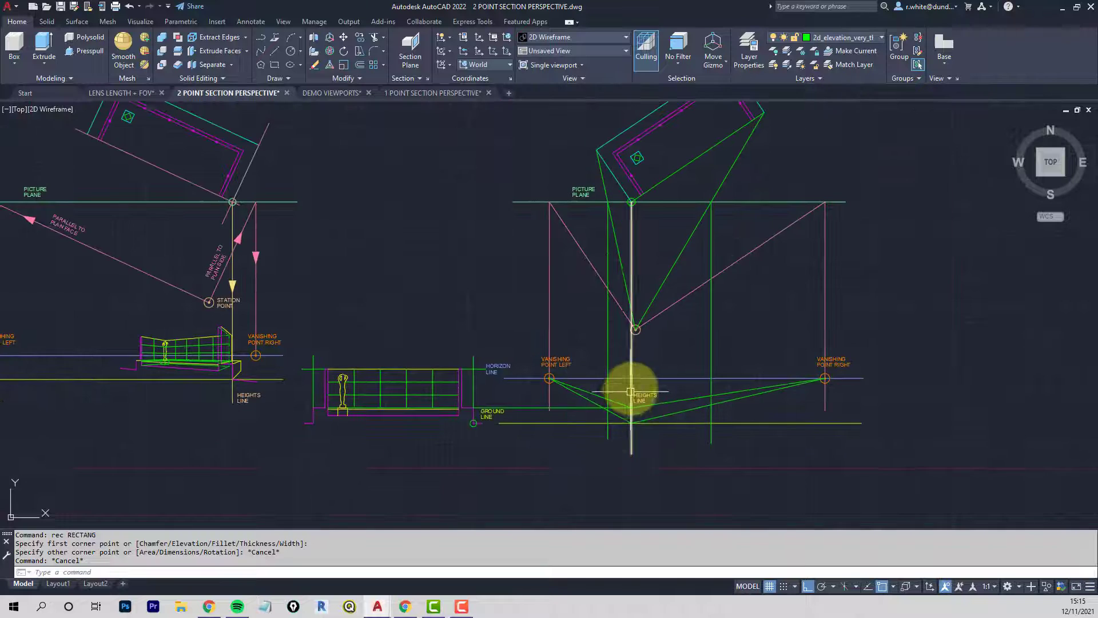
middle_click_drag(633, 387, 620, 393)
scroll(600, 413, "up", 1)
scroll(594, 413, "up", 2)
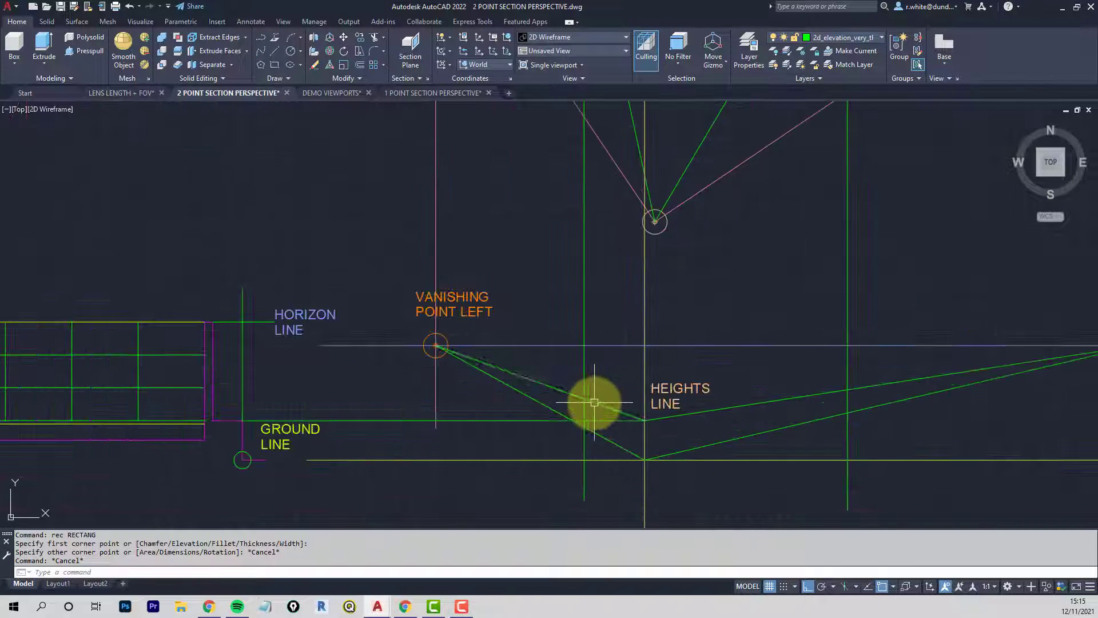
Trim the two lines running to the left vanishing point back to the left vertical projection line
key("Escape")
key("Escape")
type("tr")
key("Return")
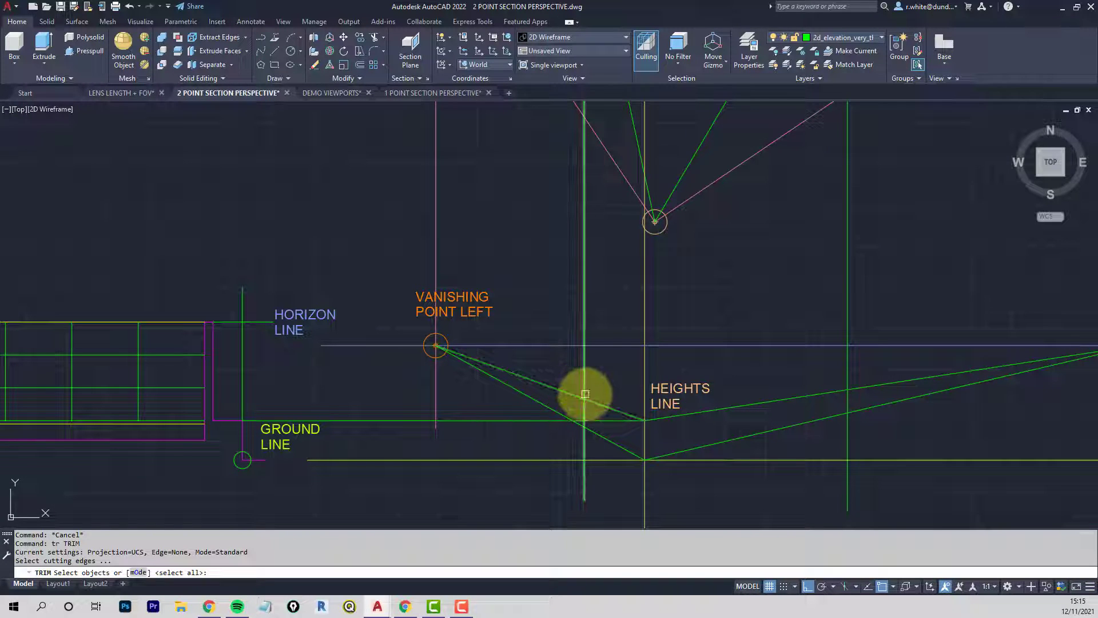
right_click(586, 382)
left_click(569, 394)
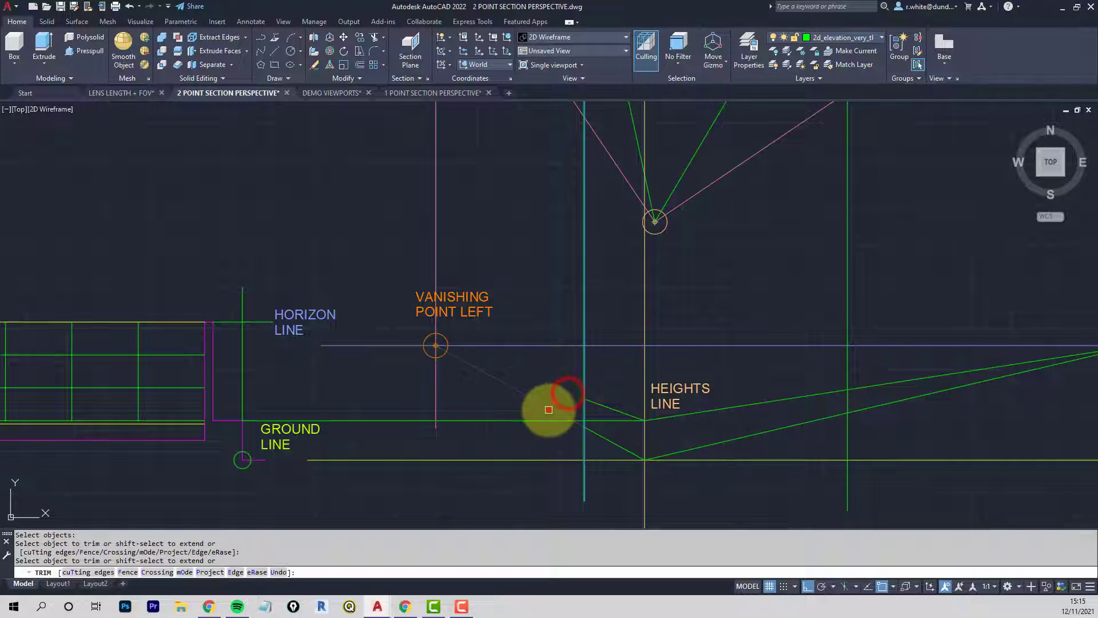
key("Return")
Trim the left vertical projection line above and below the two shortened vanishing lines, keeping the segment between them
key("Return")
left_click(614, 445)
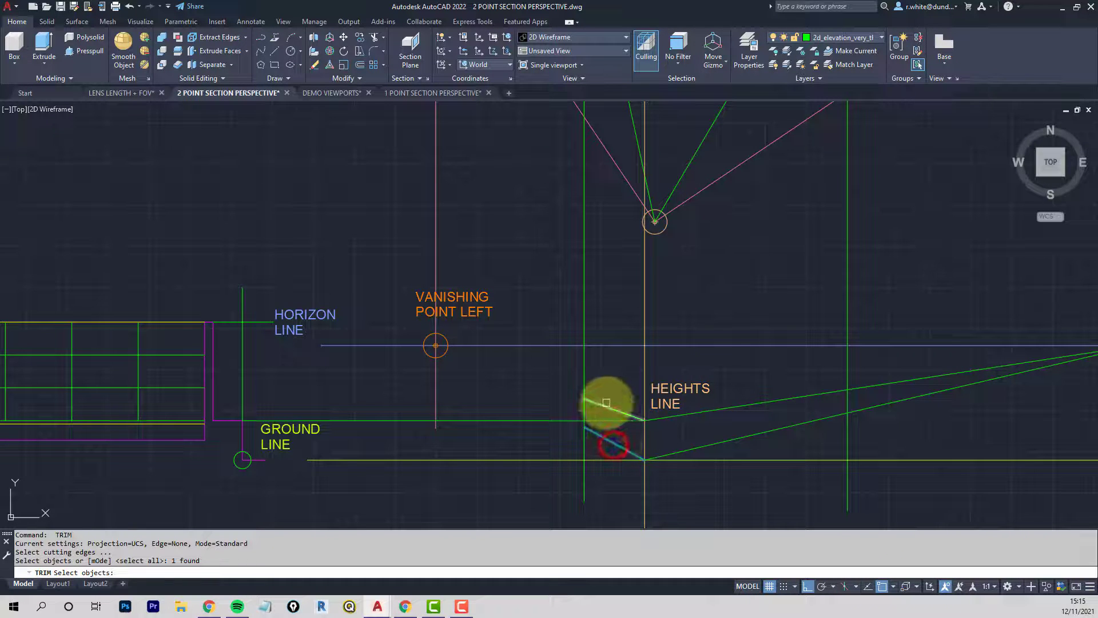
right_click(593, 394)
left_click(584, 386)
left_click(582, 455)
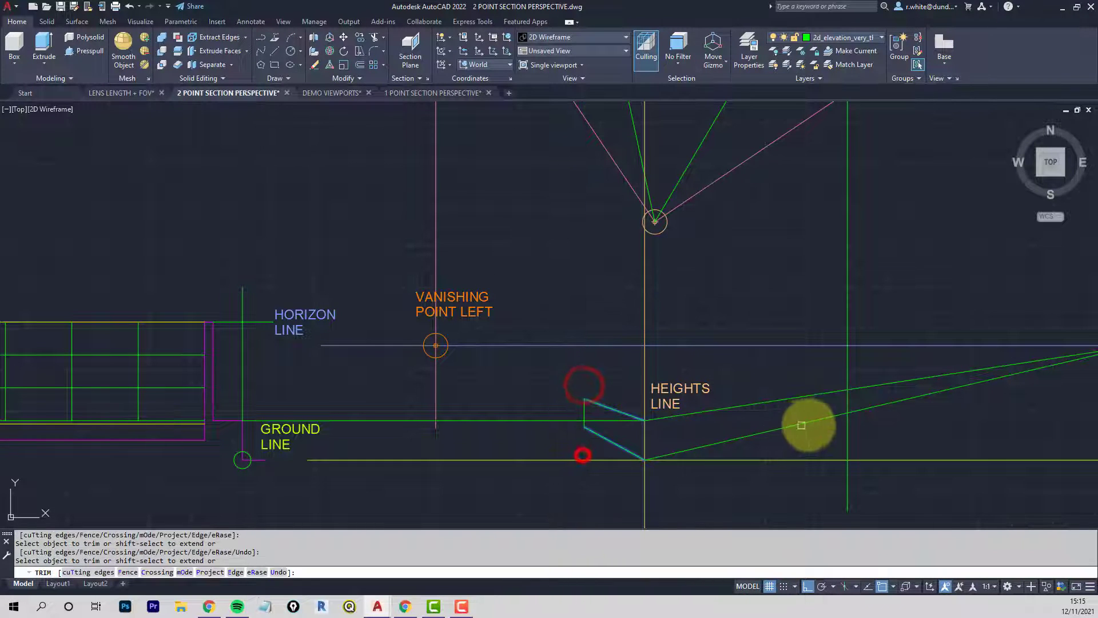
Trim the two lines running to the right vanishing point back to the right vertical projection line
middle_click_drag(845, 403, 704, 423)
key("Return")
key("Return")
left_click(707, 421)
key("Return")
left_click(715, 409)
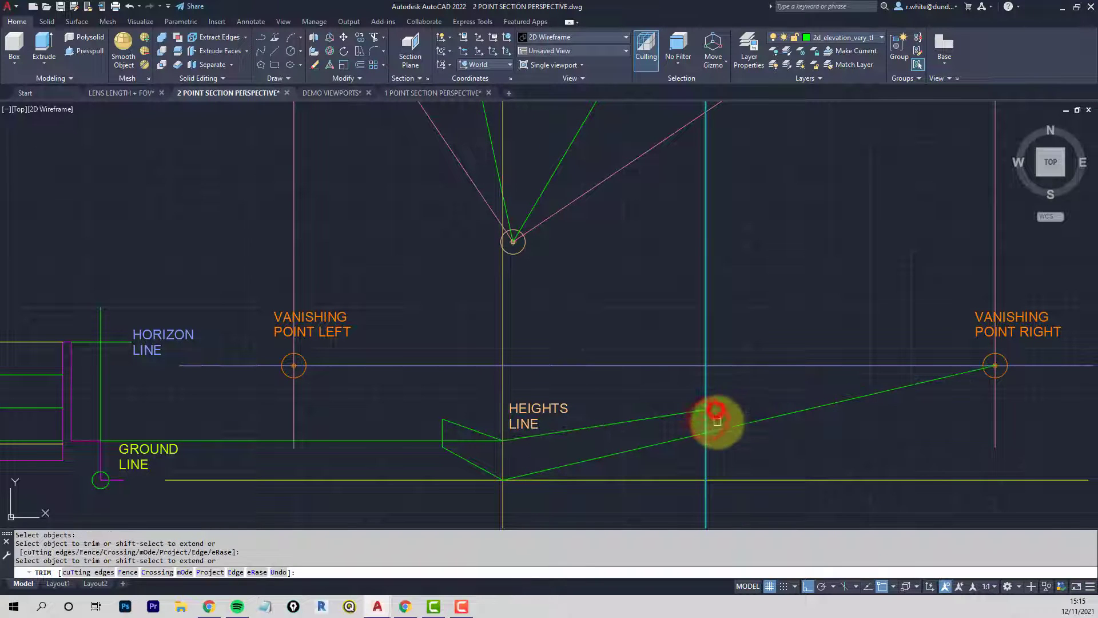
left_click(717, 424)
key("Return")
Trim the right vertical projection line above and below the two shortened vanishing lines, keeping the segment between them
key("Return")
left_click(687, 439)
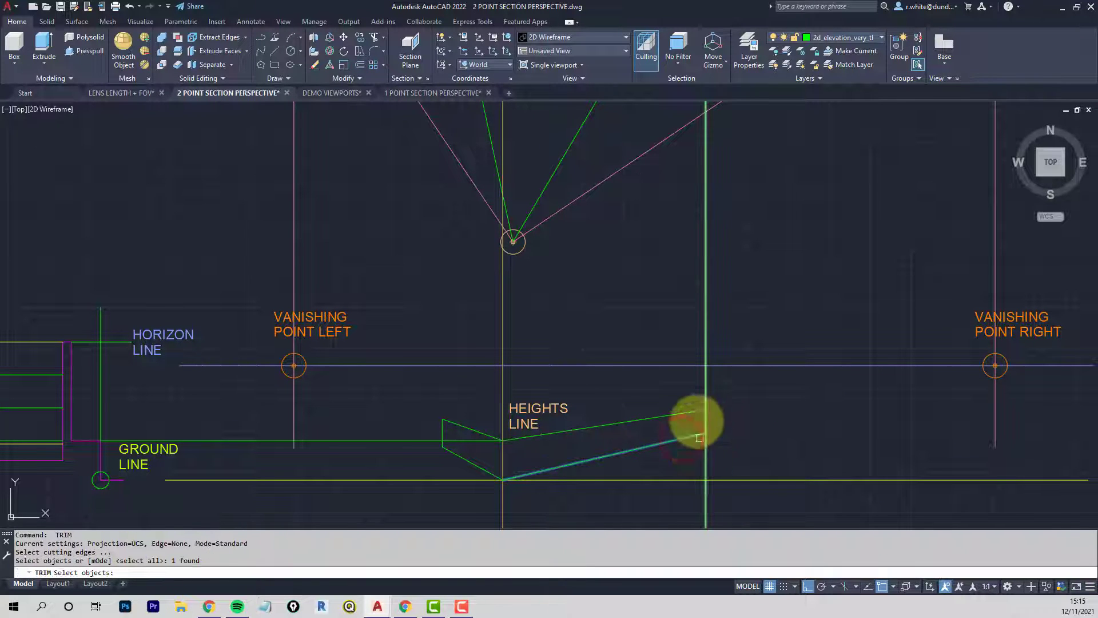
left_click(694, 411)
key("Return")
left_click(704, 391)
left_click(705, 445)
key("Return")
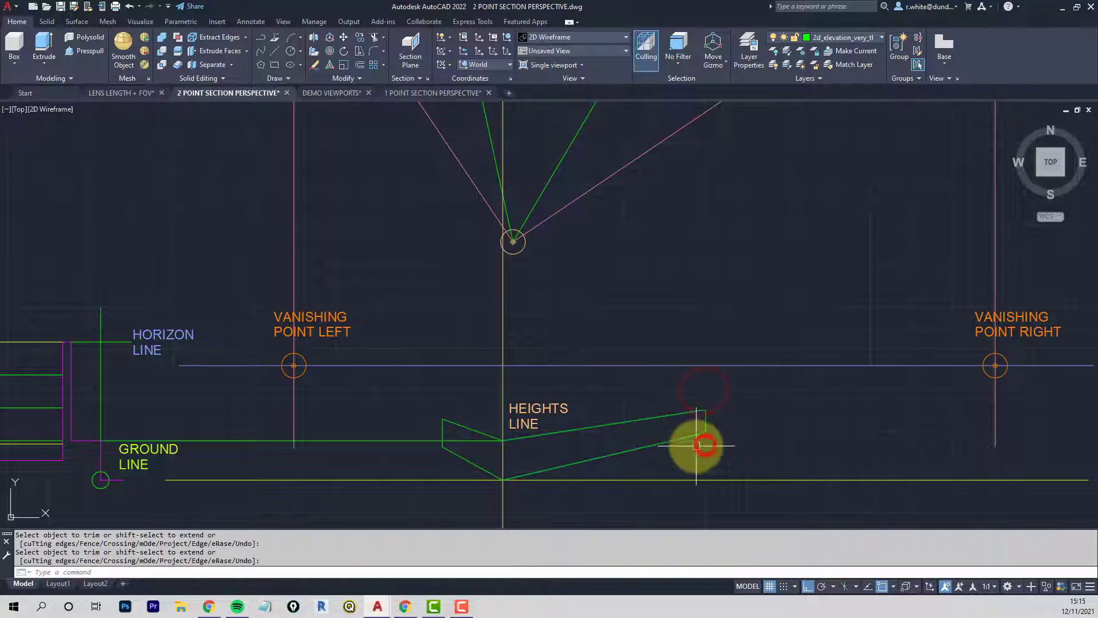
Erase the horizontal height projection line and the two green sight lines from the plan corners to the station point
scroll(695, 445, "down", 1)
middle_click_drag(687, 433, 665, 444)
scroll(611, 396, "down", 1)
middle_click_drag(611, 396, 607, 412)
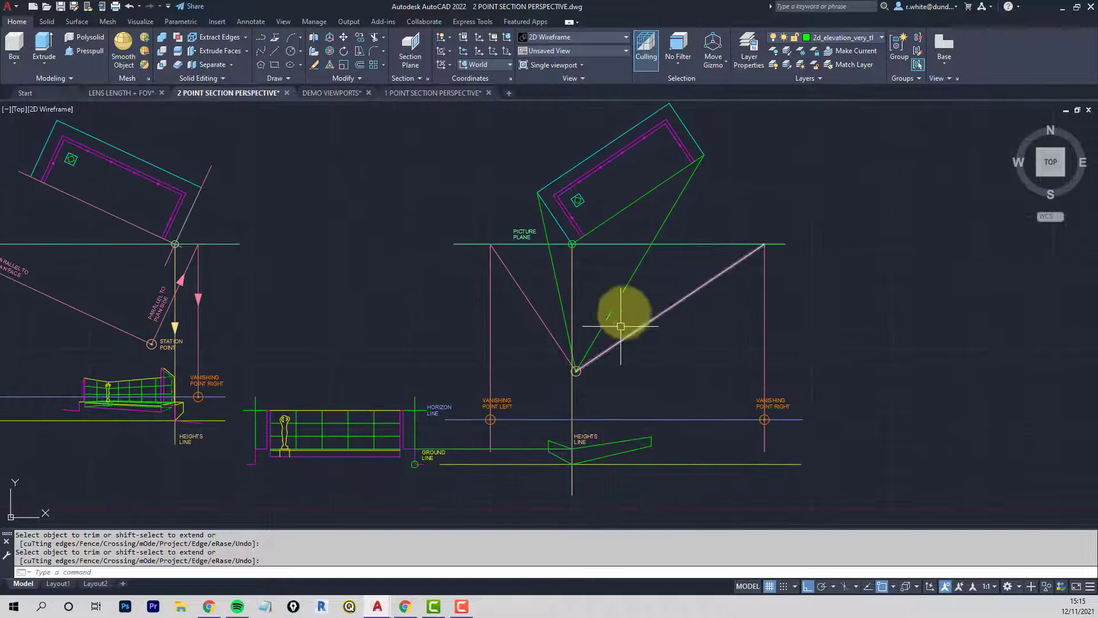
middle_click_drag(671, 113, 672, 129)
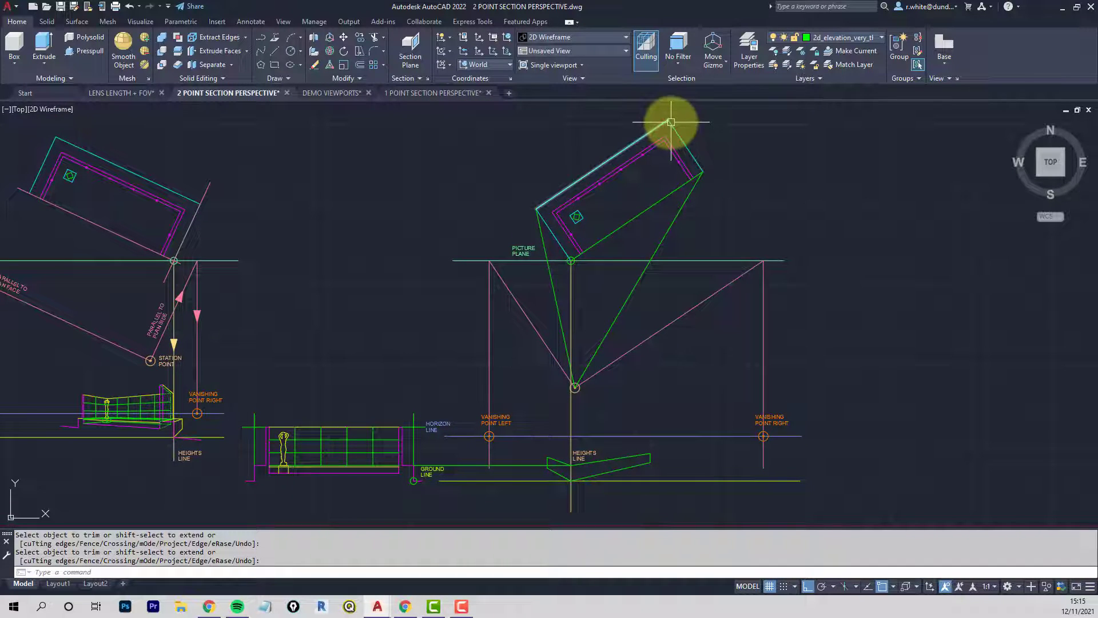
key("Escape")
key("Escape")
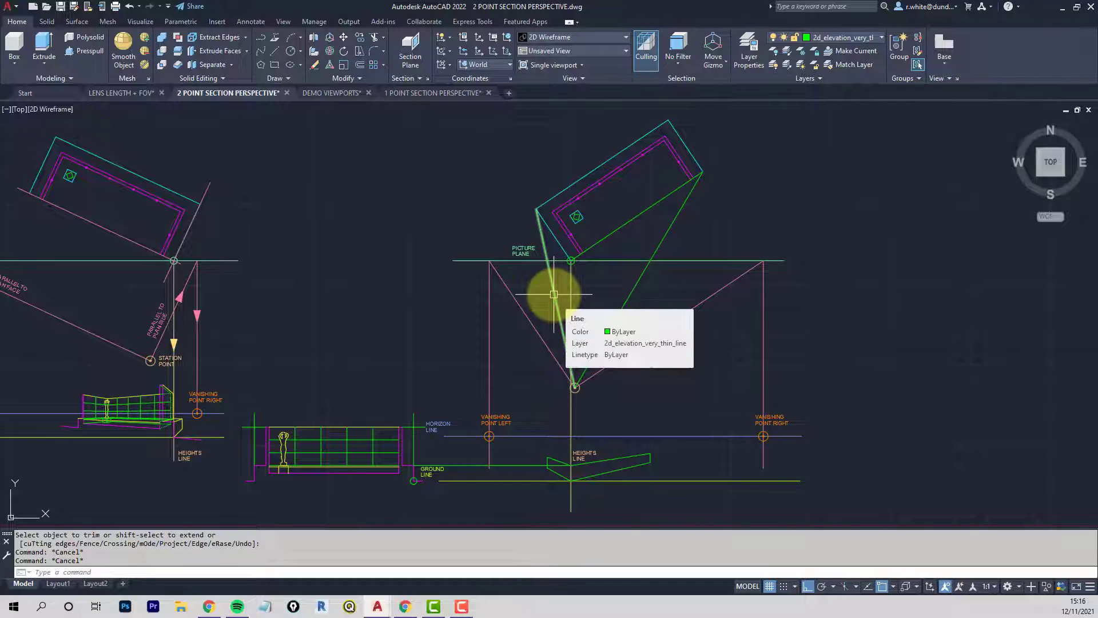
left_click(524, 466)
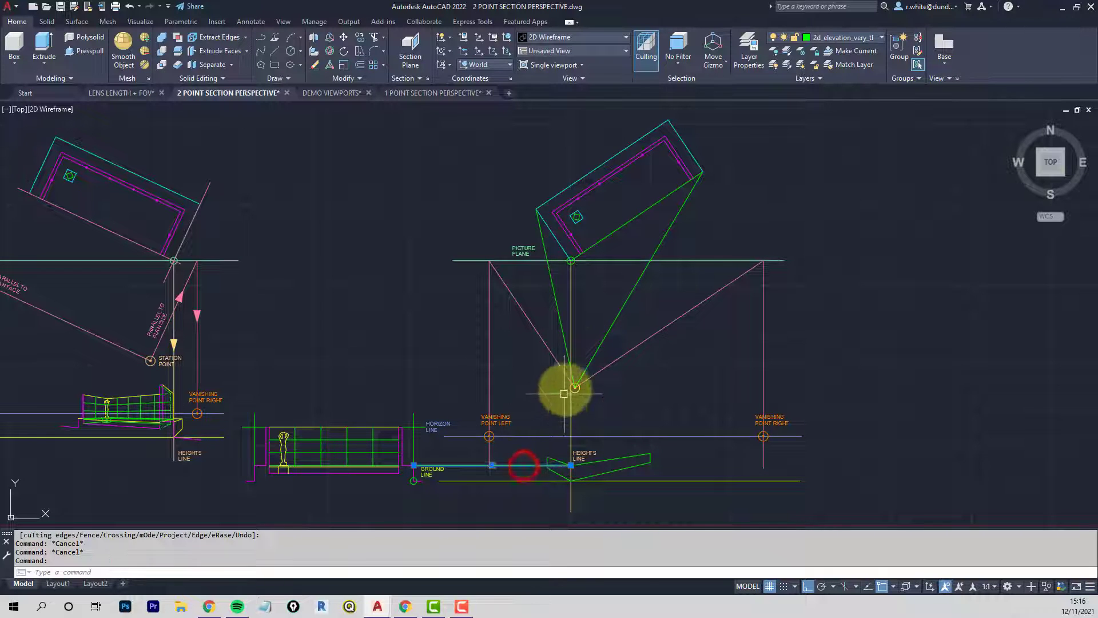
key("Delete")
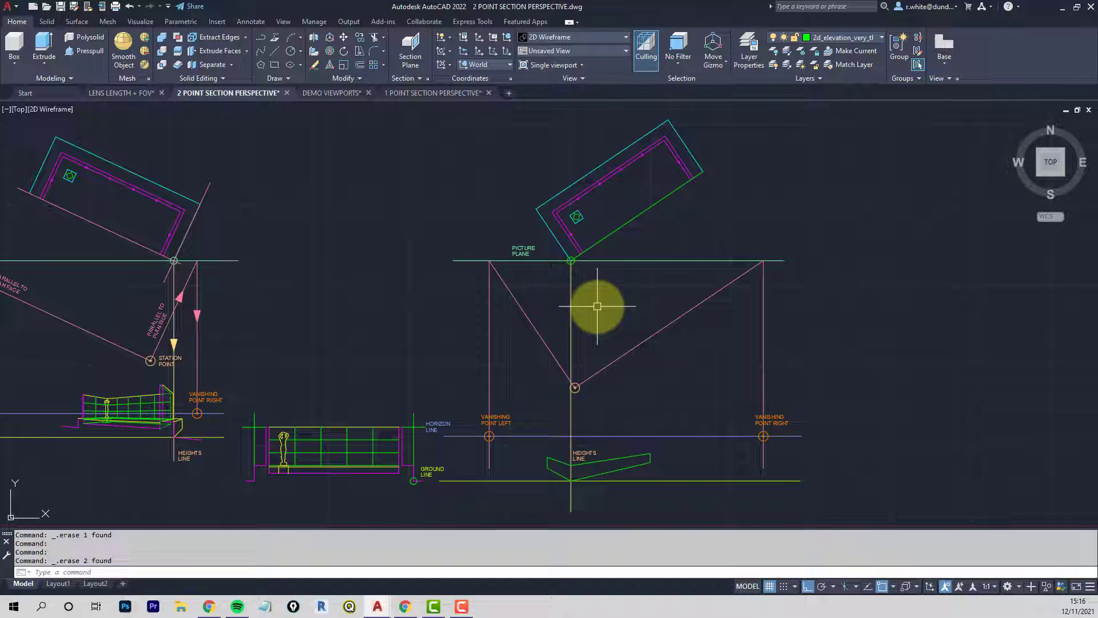
Draw a sight line from the rear corner of the rotated plan to the station point
type("l")
key("Return")
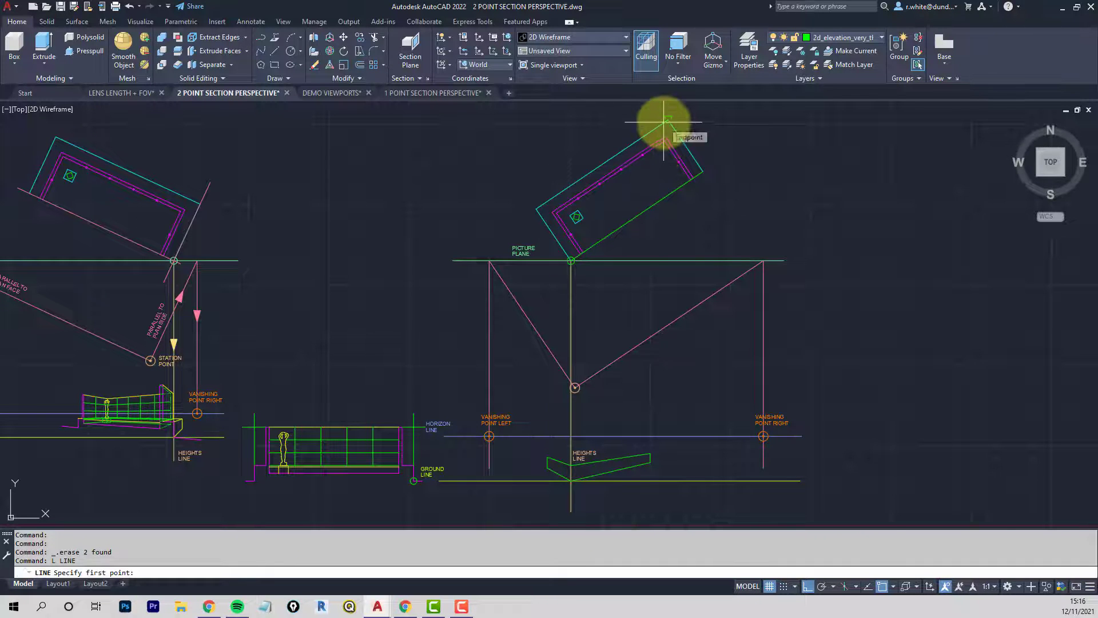
left_click(668, 121)
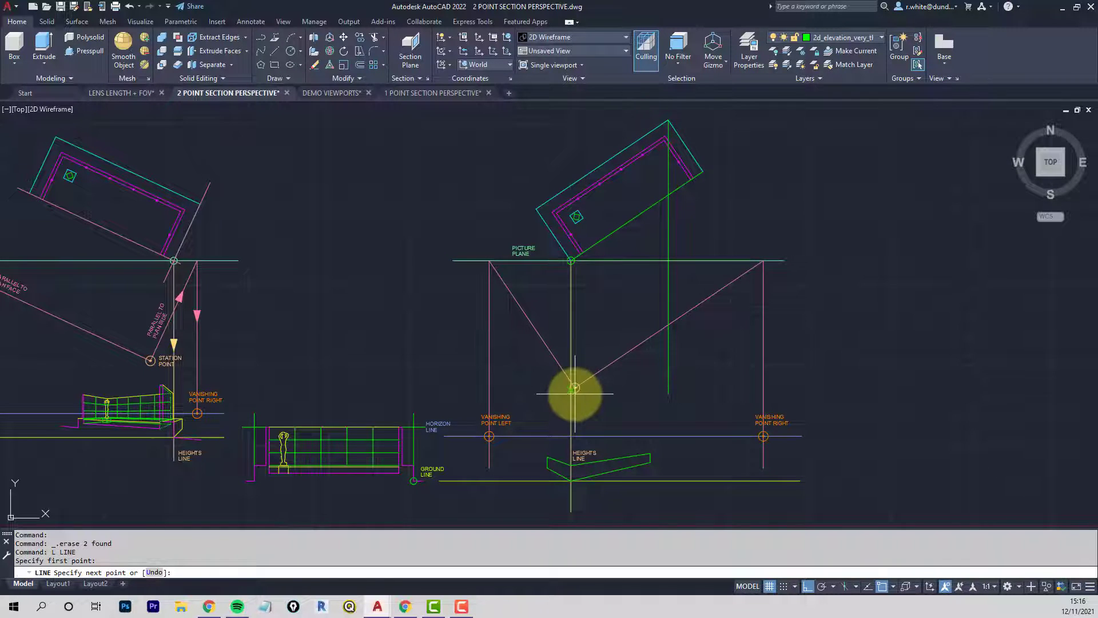
scroll(575, 388, "up", 4)
scroll(572, 381, "down", 3)
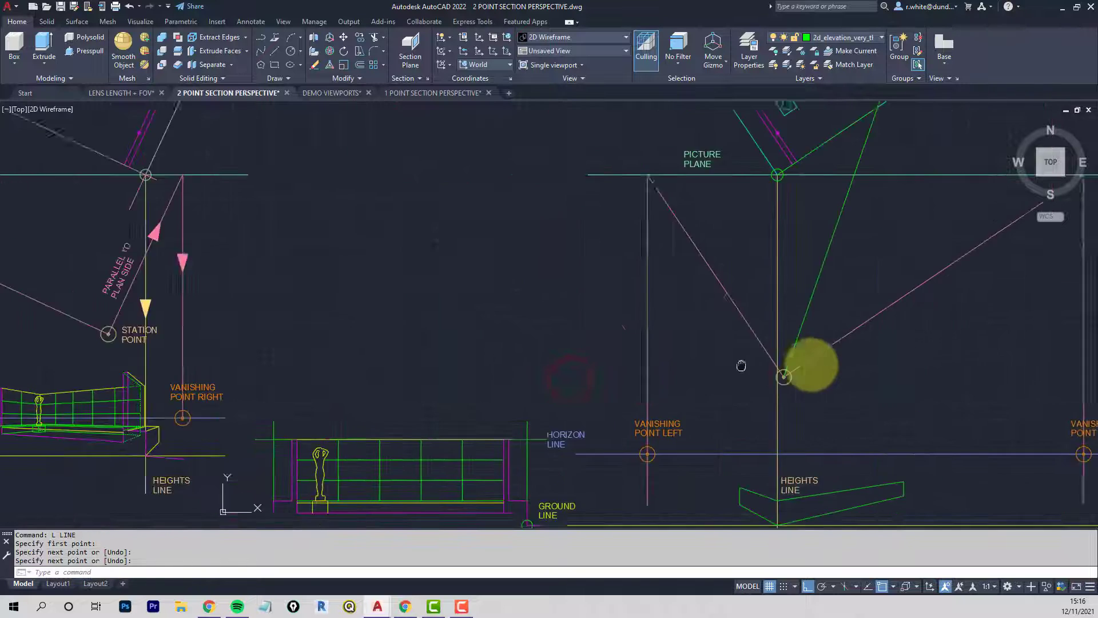
key("Escape")
Copy the STATION POINT label from the finished example to just beside the new construction's station point
type("cp")
key("Return")
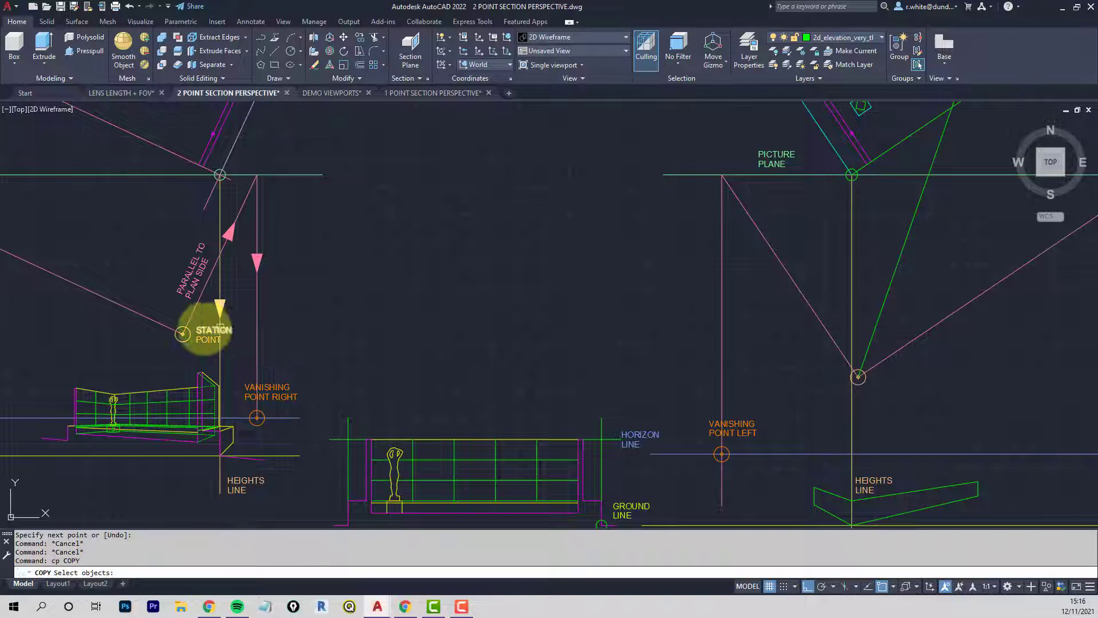
left_click(210, 329)
key("Return")
left_click(282, 355)
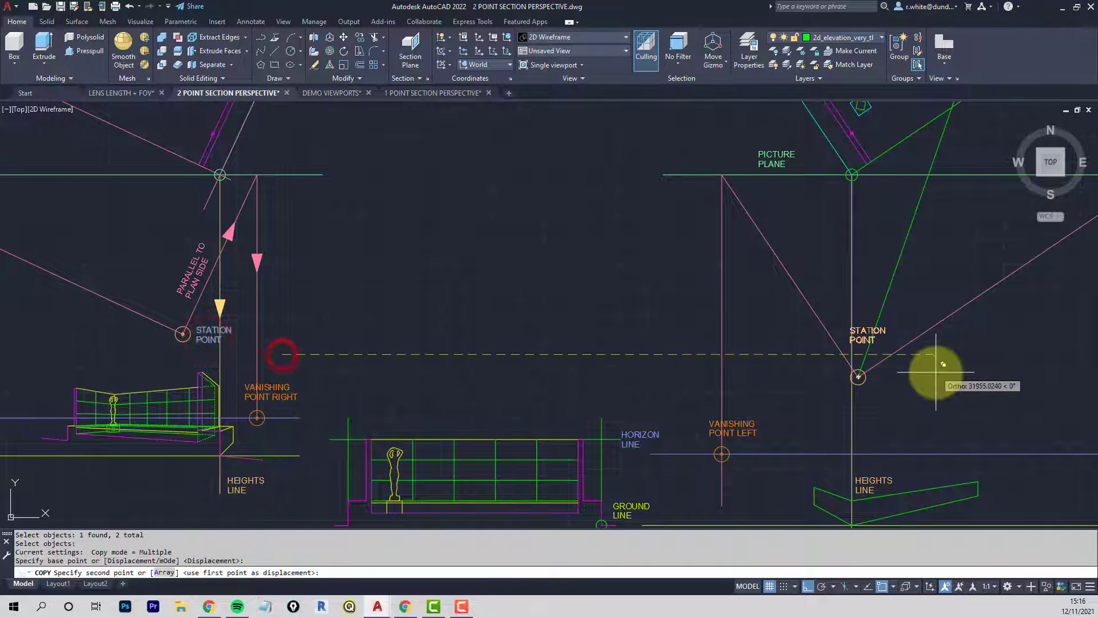
key("F8")
left_click(964, 401)
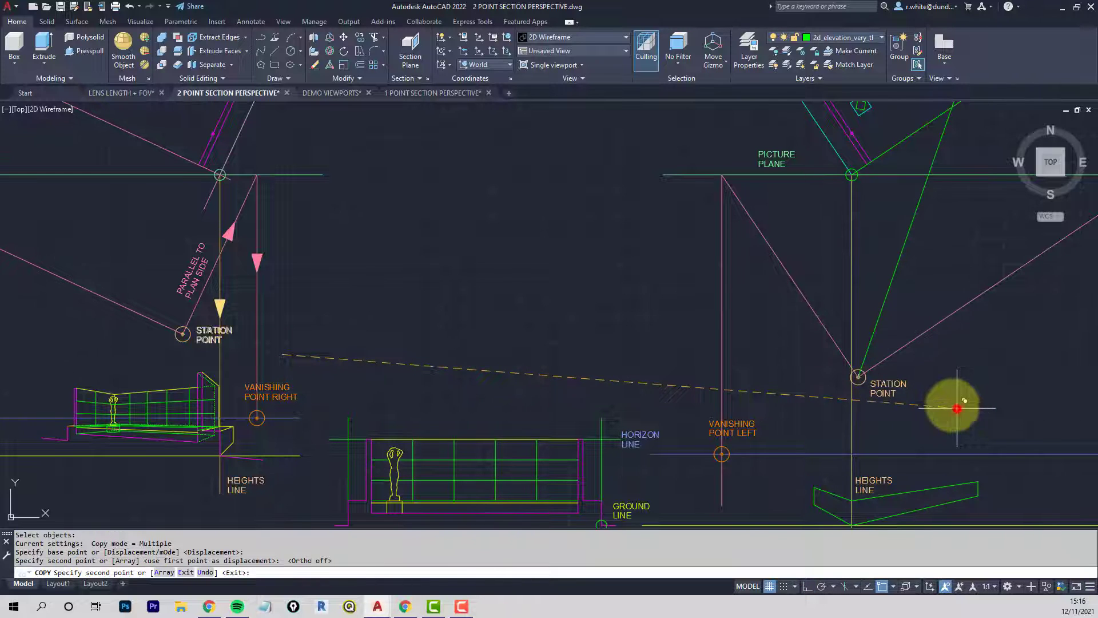
scroll(737, 383, "down", 5)
key("Escape")
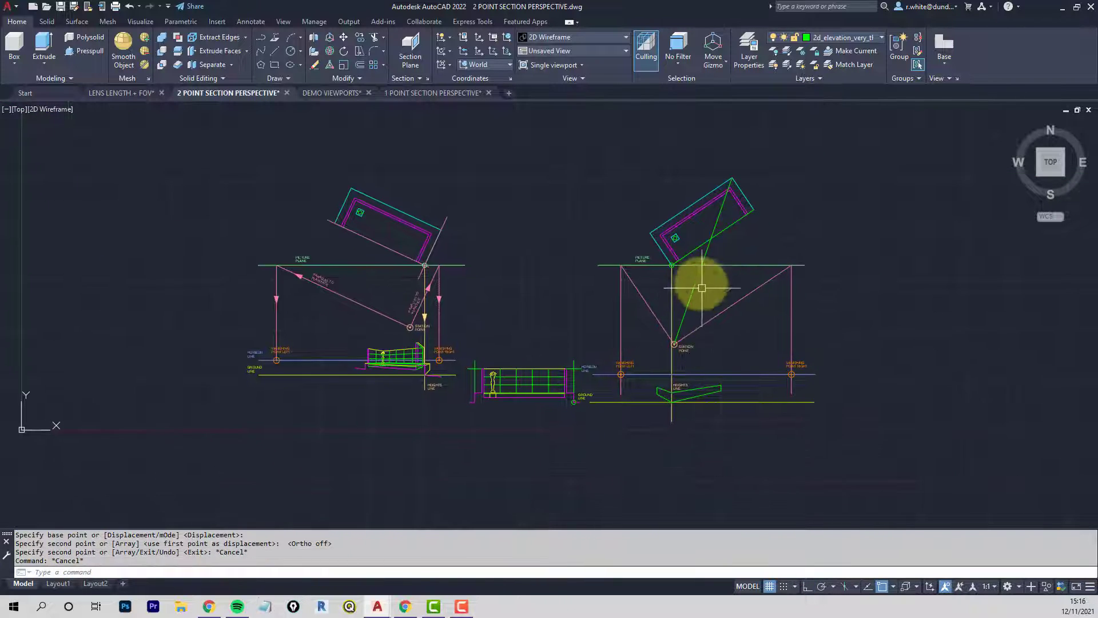
Draw a vertical projection line from where the rear-corner sight line crosses the picture plane down past the ground line
scroll(693, 273, "up", 2)
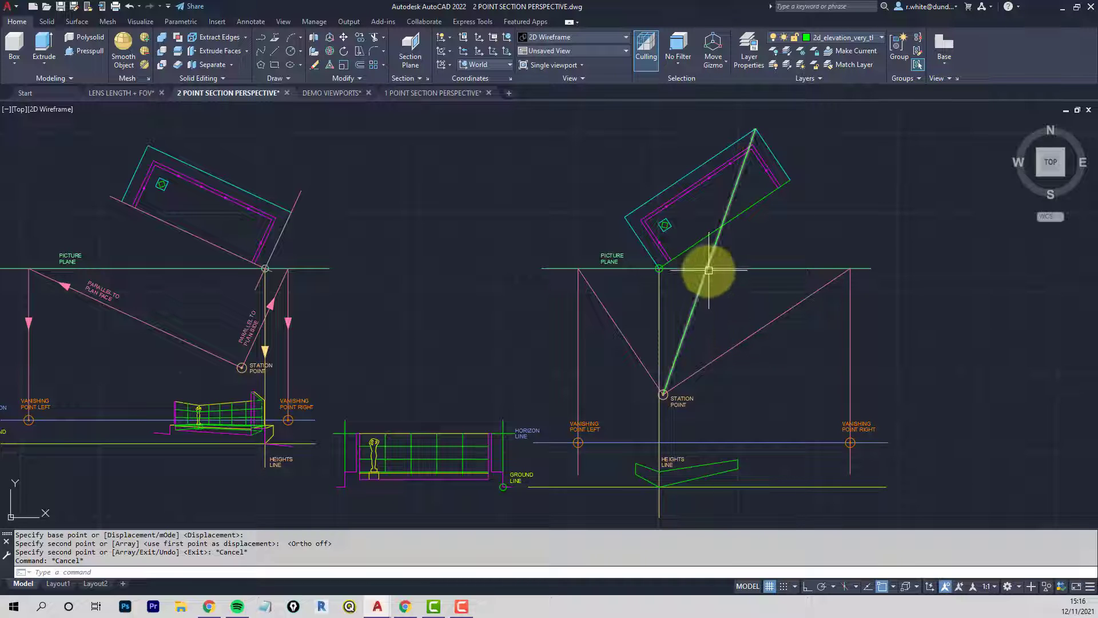
type("l")
key("Return")
left_click(708, 268)
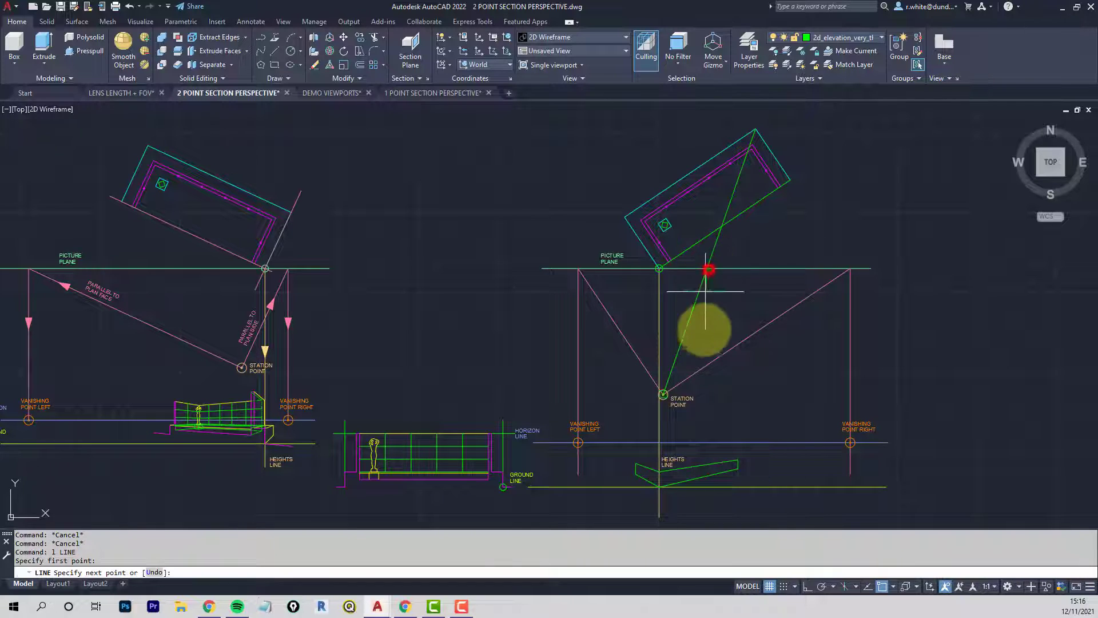
key("F8")
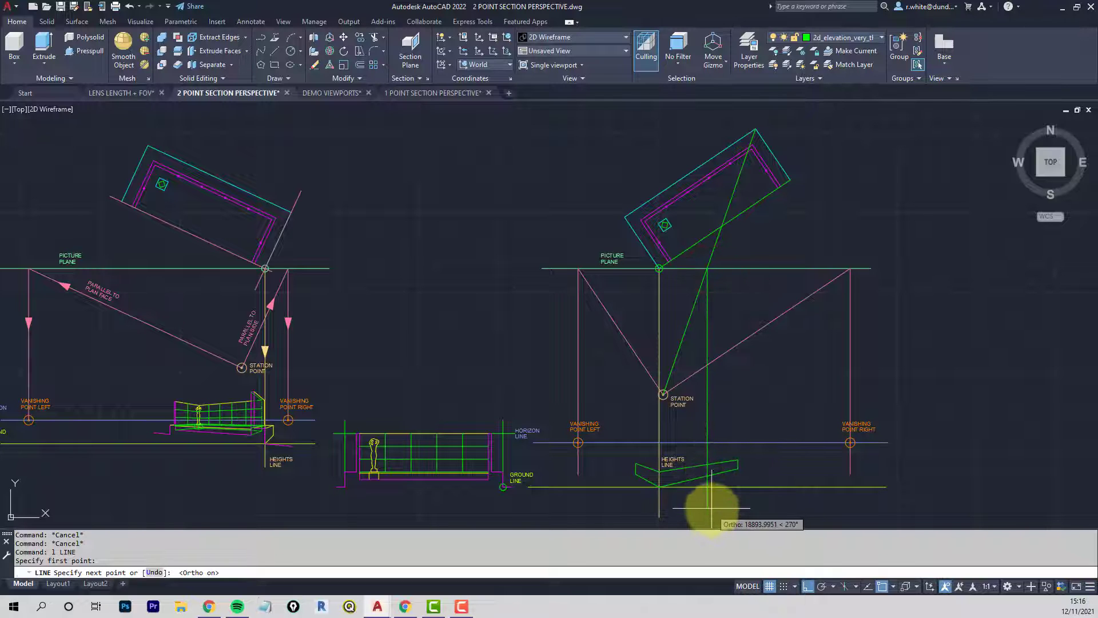
left_click(712, 507)
key("Return")
Draw lines from the box's upper right corner to the left vanishing point and from its upper left corner to the right vanishing point
scroll(687, 502, "up", 6)
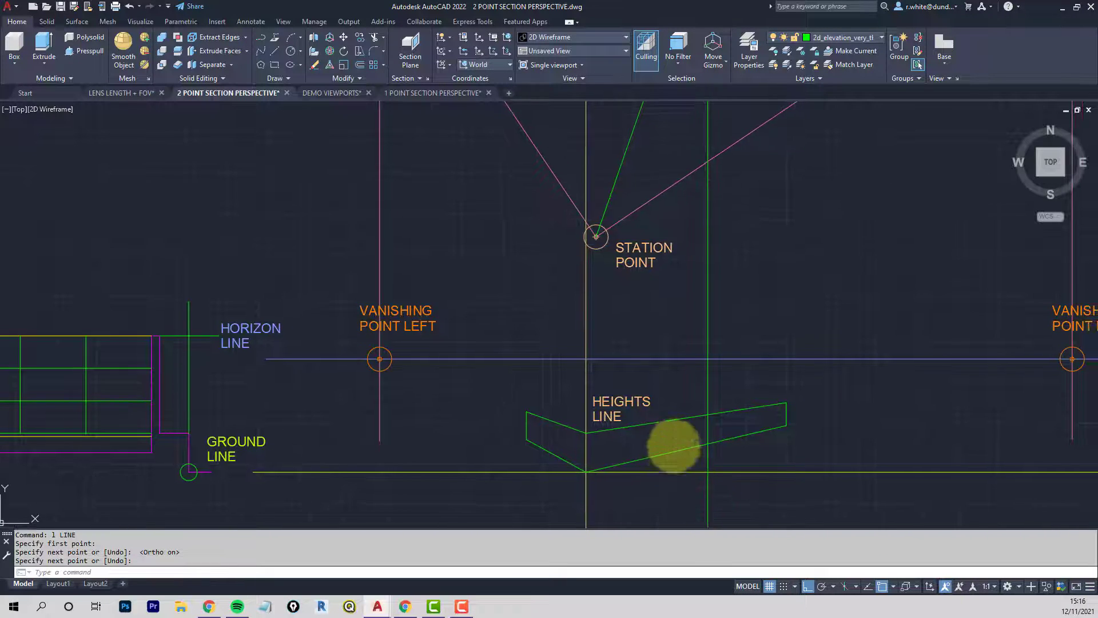
scroll(715, 384, "down", 2)
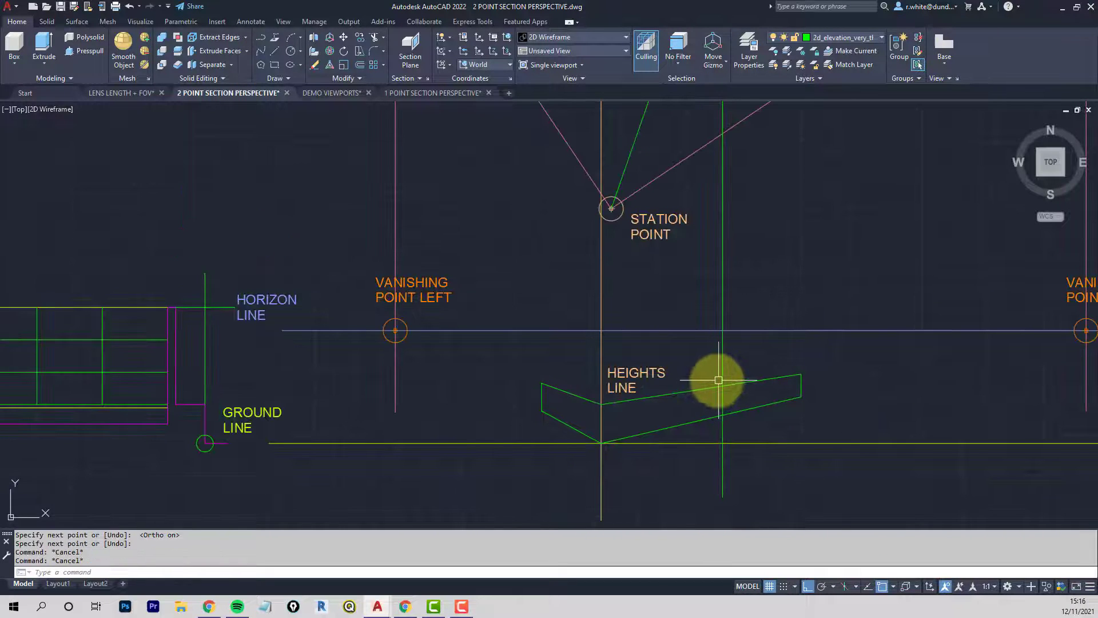
type("l")
key("Return")
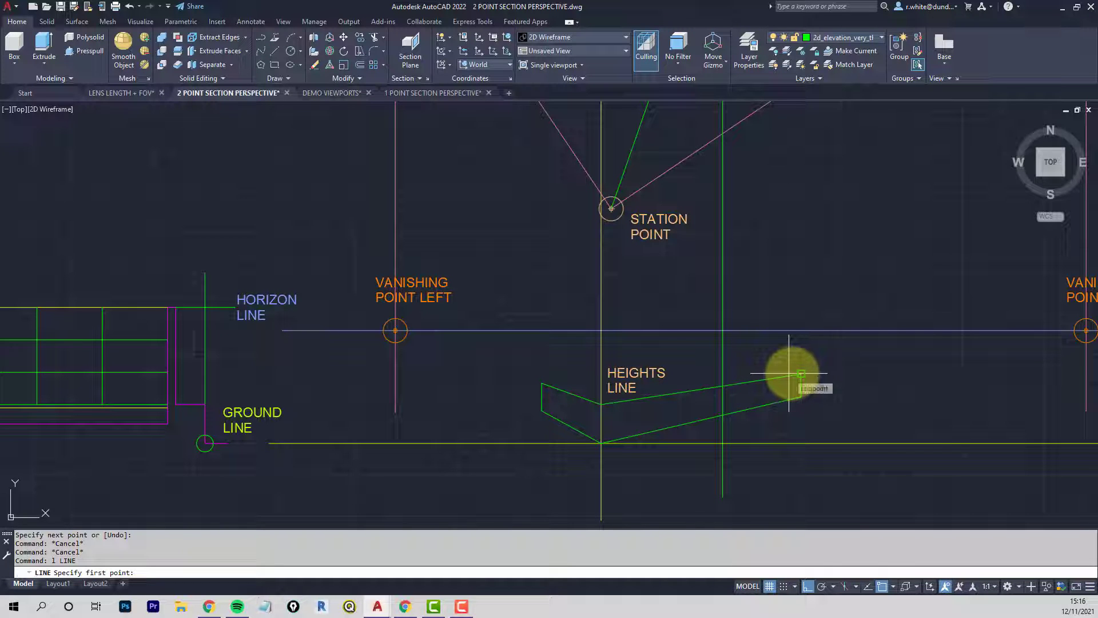
left_click(796, 375)
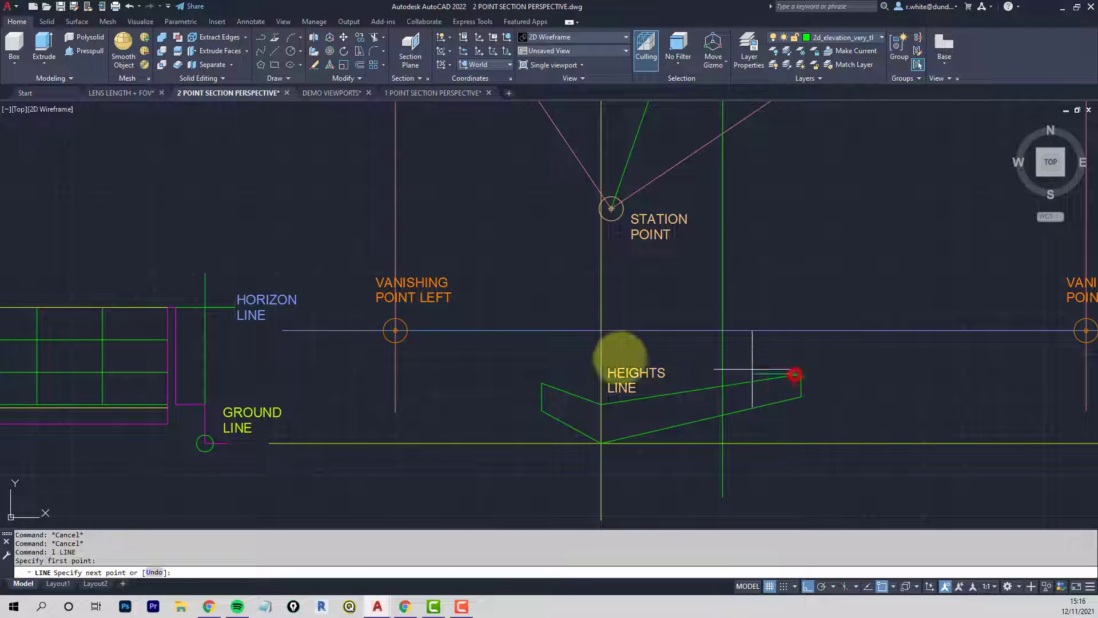
left_click(389, 332)
key("space")
key("space")
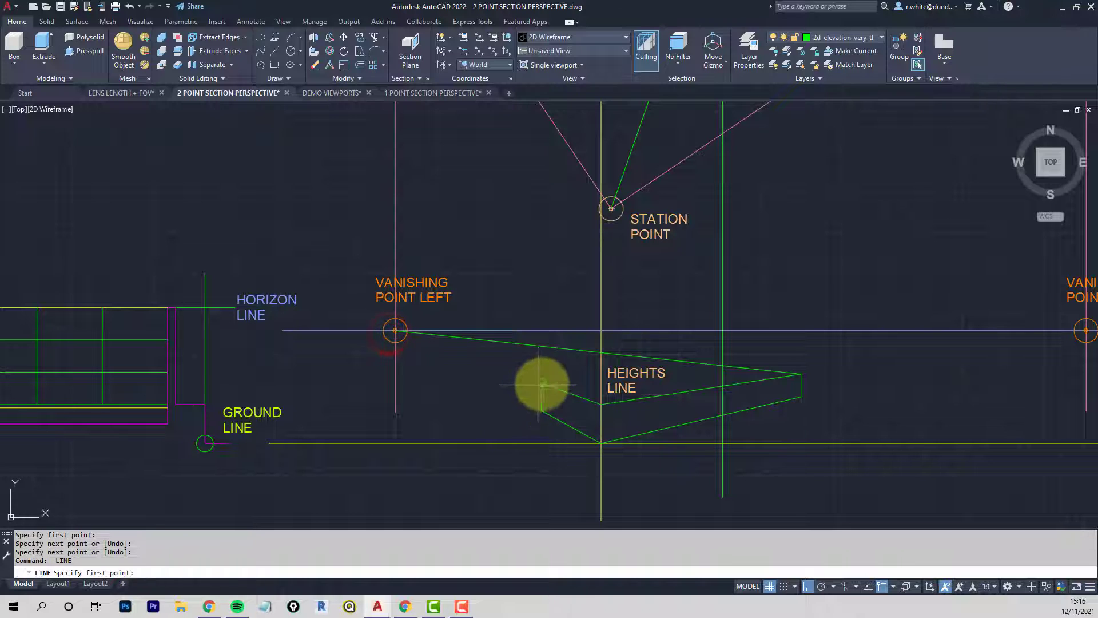
left_click(542, 383)
scroll(542, 383, "down", 2)
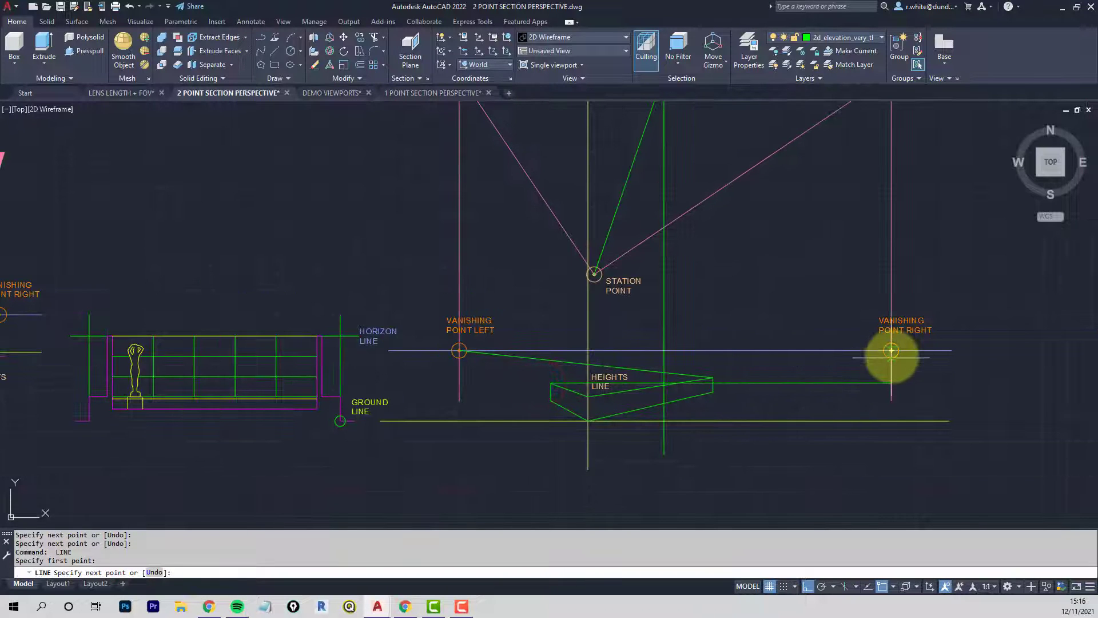
key("space")
Examine where the two upper vanishing lines cross the vertical projection line of the rear corner
scroll(657, 379, "up", 6)
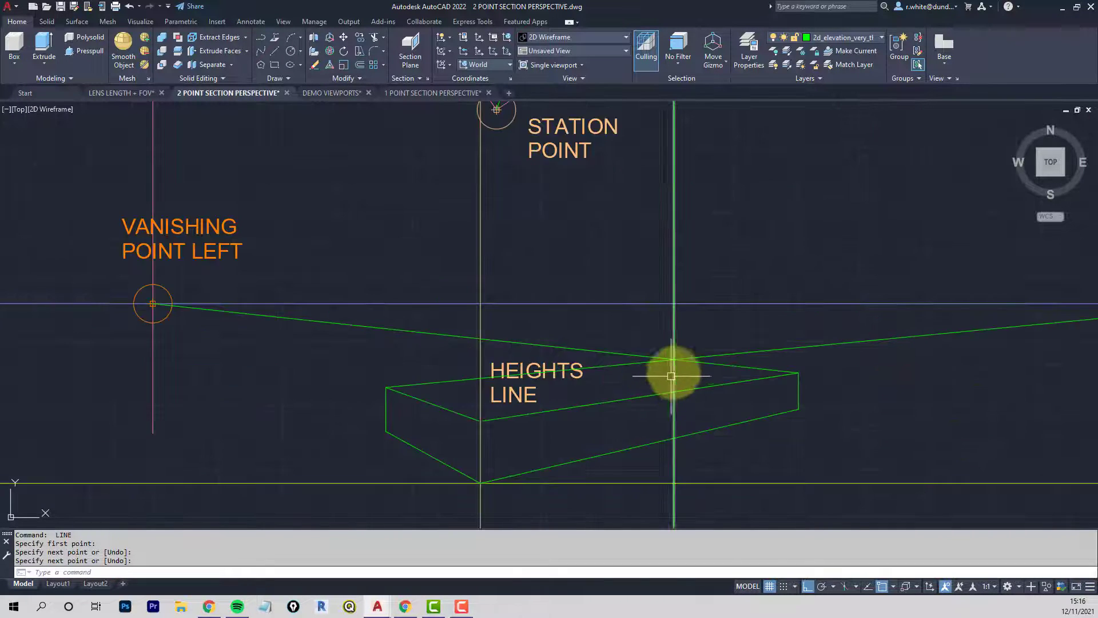
scroll(671, 315, "up", 4)
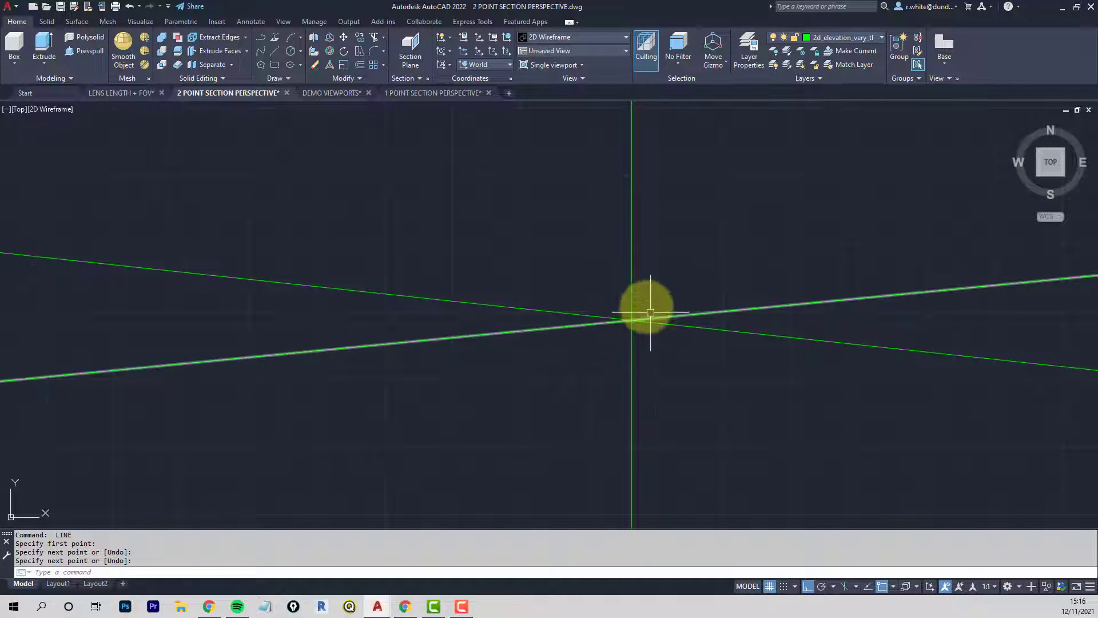
scroll(633, 320, "down", 4)
scroll(634, 320, "down", 6)
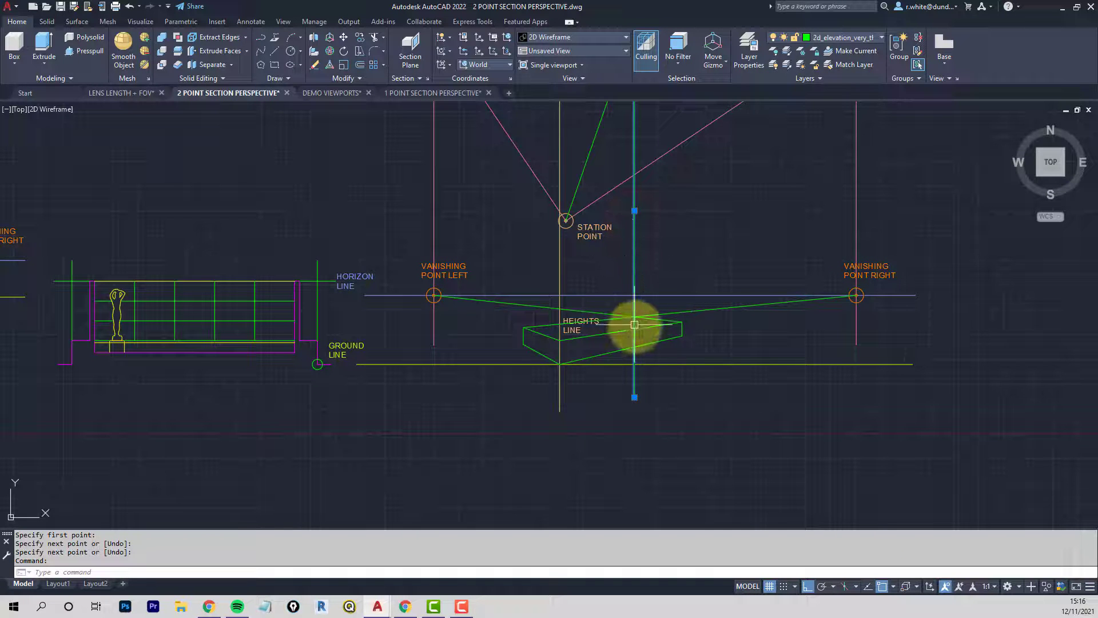
scroll(635, 328, "up", 6)
key("Escape")
key("Escape")
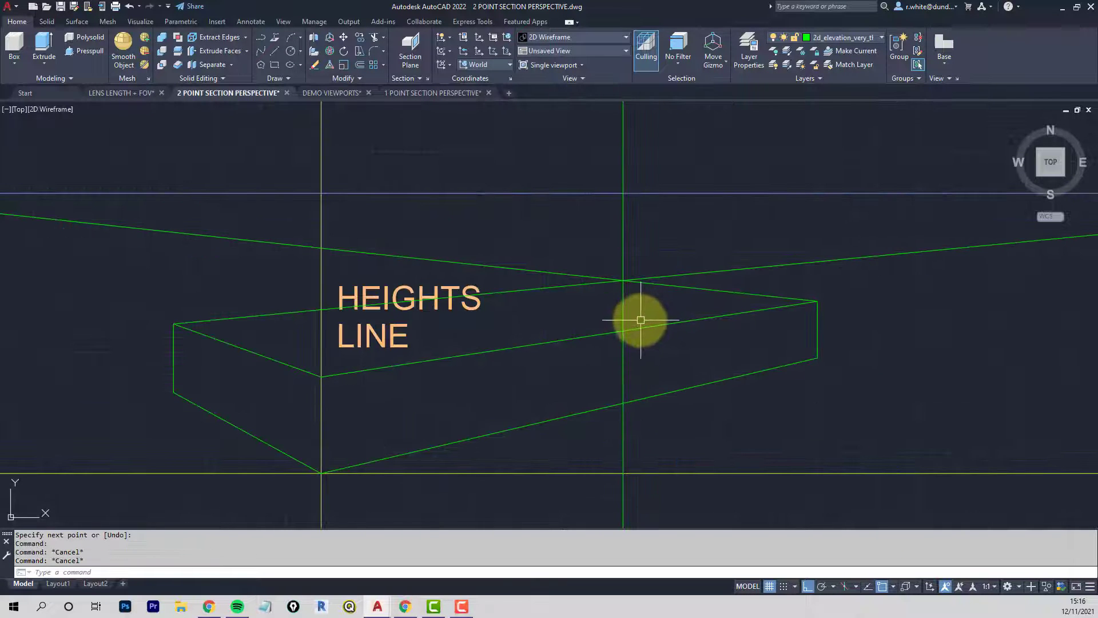
scroll(608, 331, "down", 5)
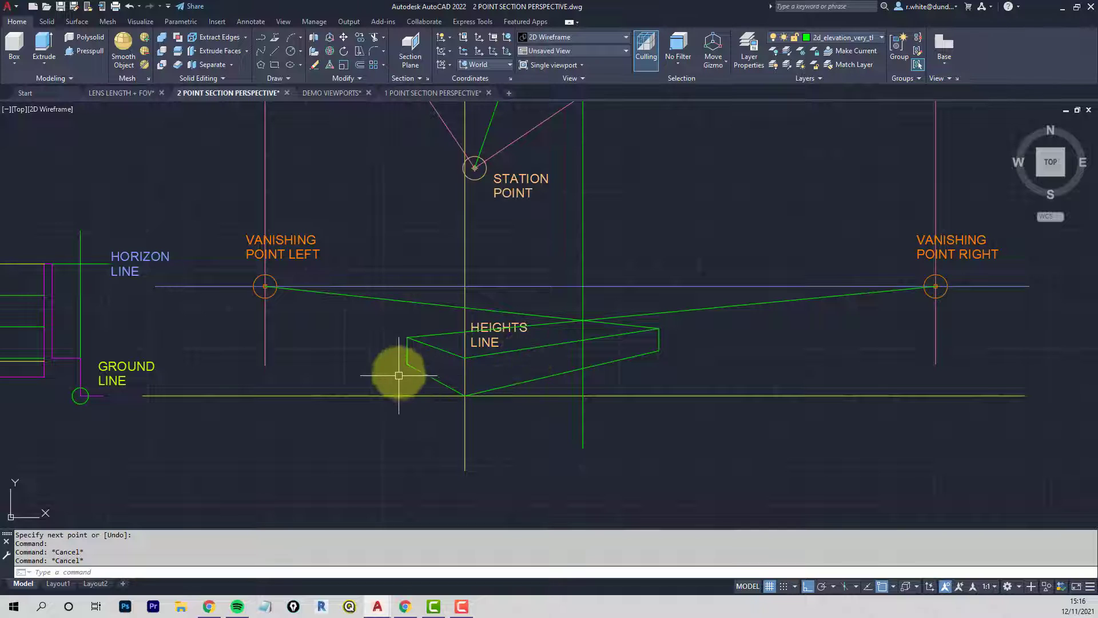
Draw lines from the box's lower left corner to the right vanishing point and from its lower right corner to the left vanishing point
type("l")
key("Return")
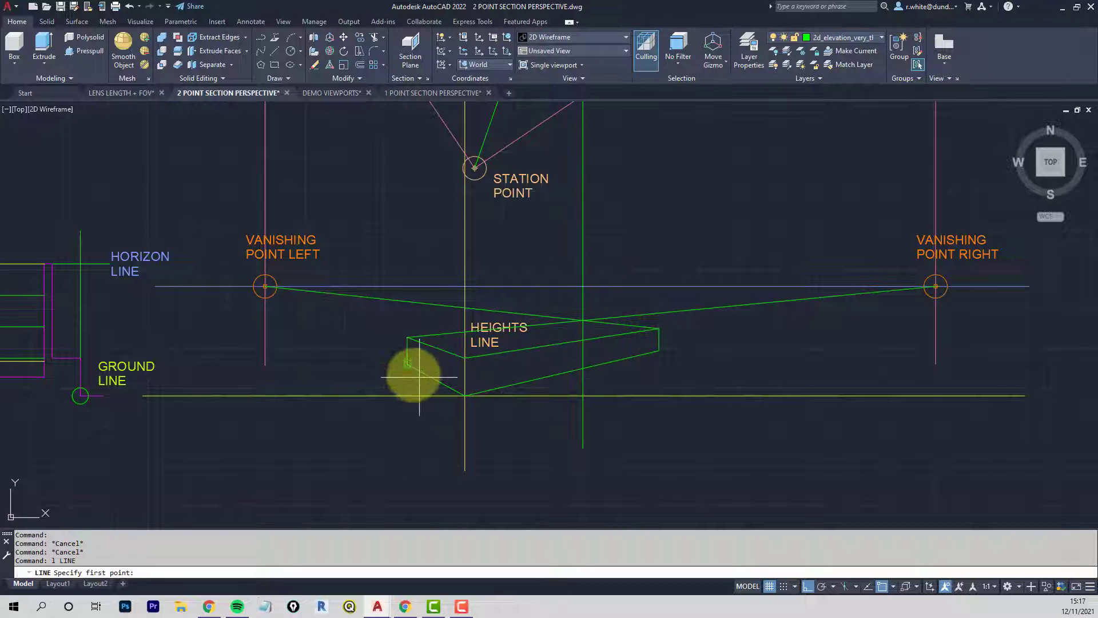
left_click(407, 365)
left_click(874, 292)
key("Return")
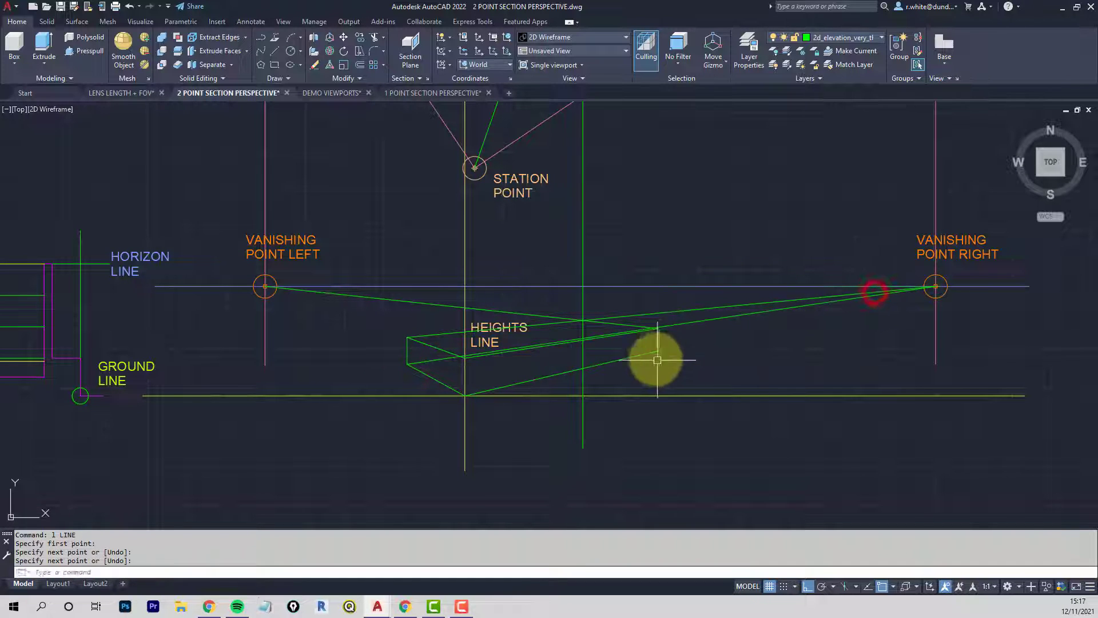
left_click(654, 349)
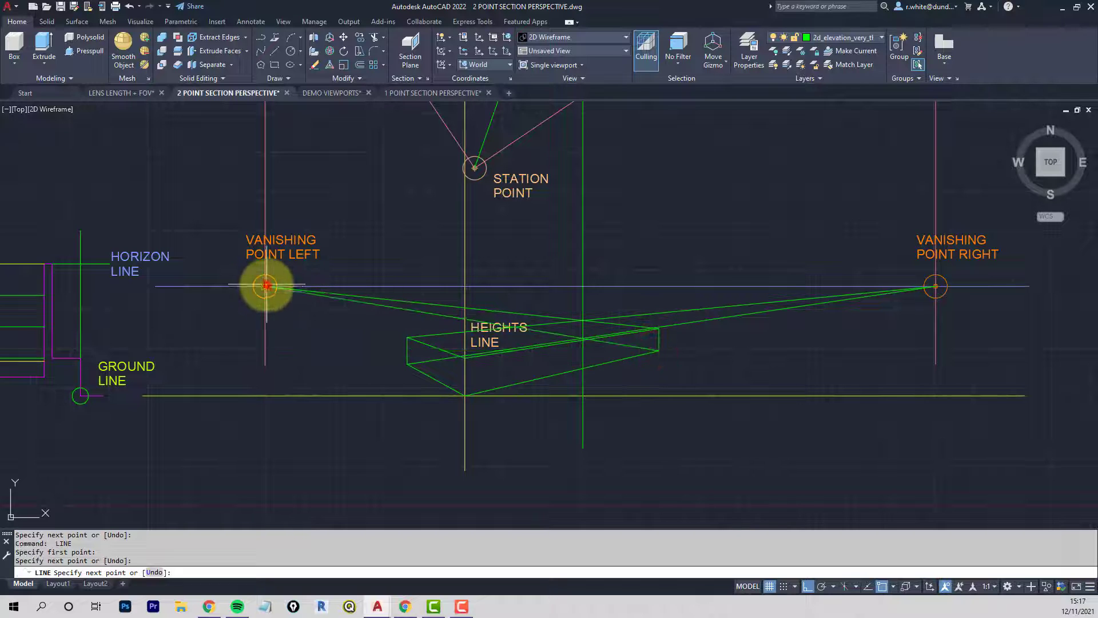
key("Return")
Fillet the rear vertical line with the two lower vanishing lines at radius 0 to close the bottom rear corner
scroll(590, 341, "up", 6)
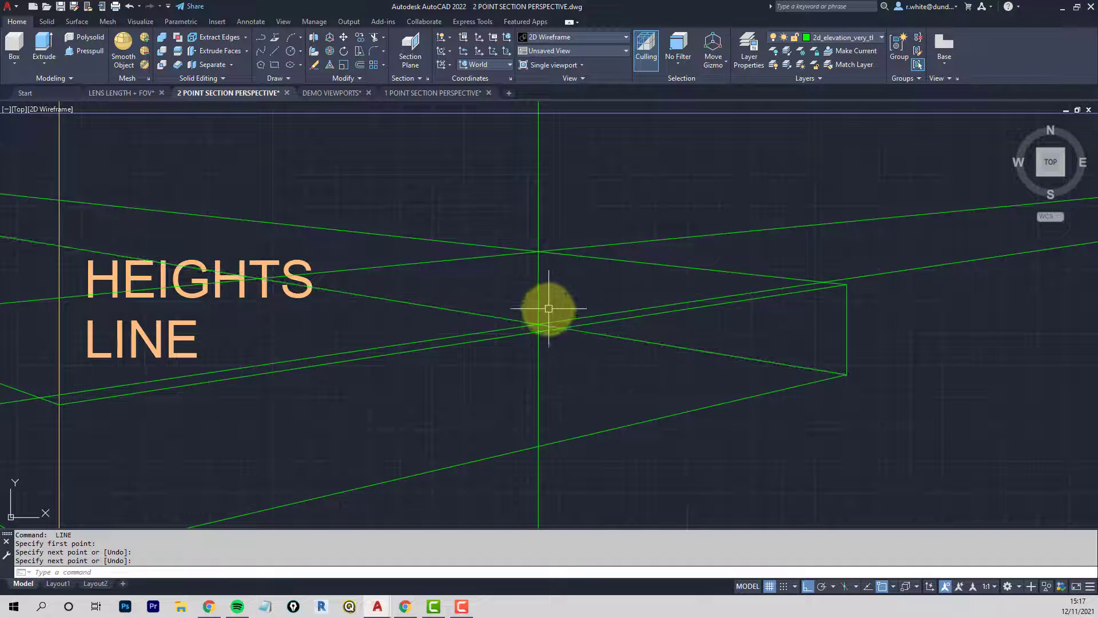
scroll(549, 308, "up", 2)
type("f")
key("Return")
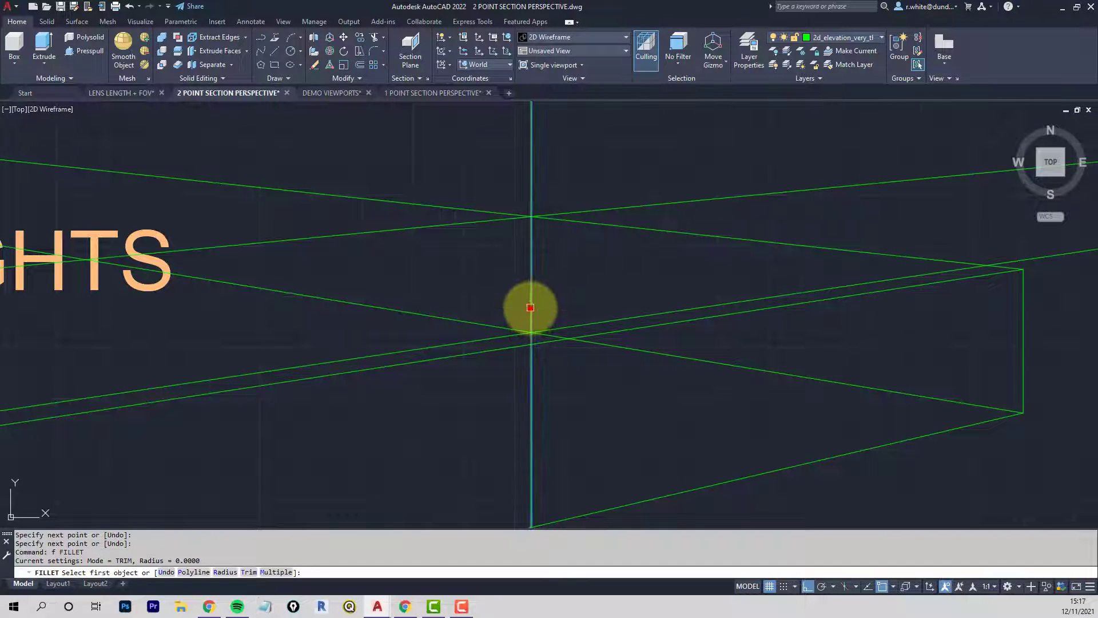
left_click(531, 308)
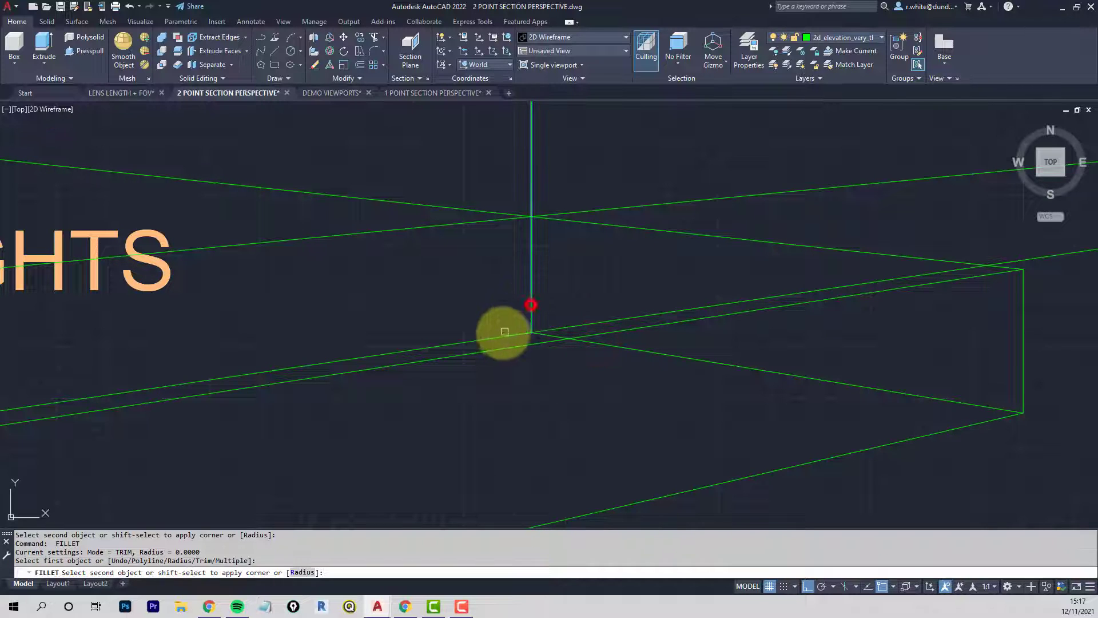
left_click(498, 335)
Fillet the rear vertical line with the two upper vanishing lines at radius 0 to close the top rear corner
key("Return")
left_click(529, 233)
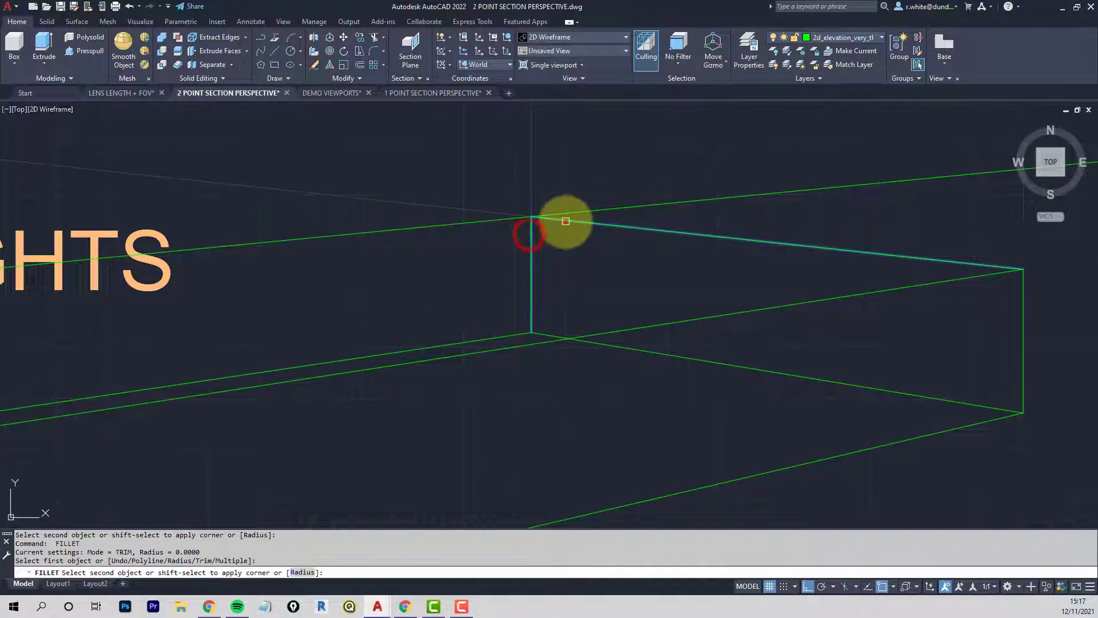
left_click(566, 221)
key("Return")
left_click(532, 233)
left_click(500, 221)
scroll(500, 232, "down", 2)
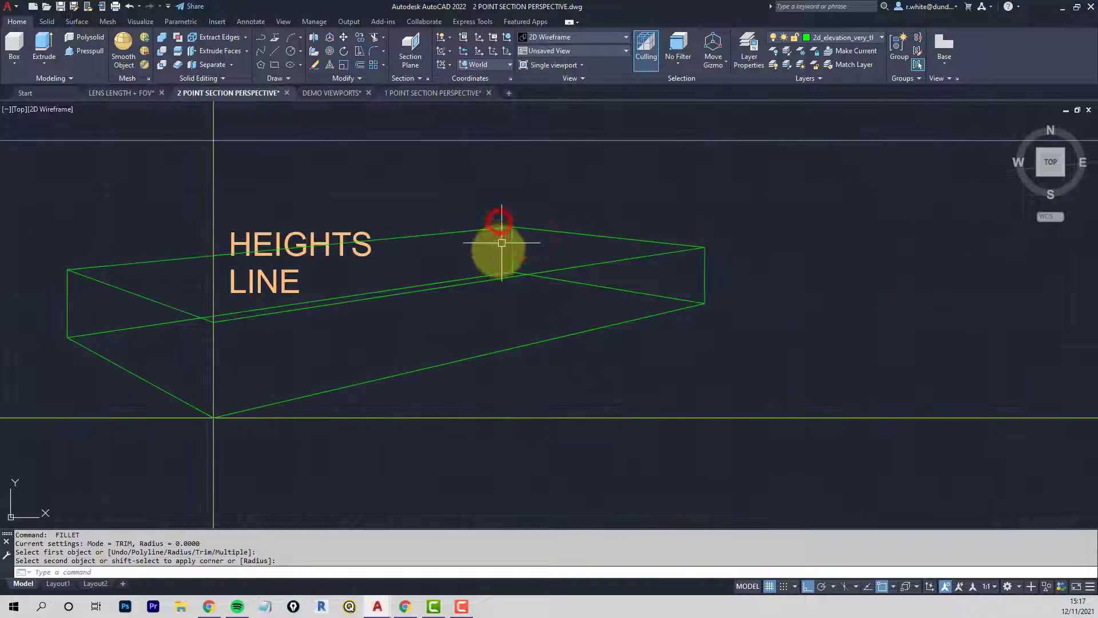
Change the linetype of the box's rear vertical edge and two rear bottom edges to HIDDEN, and close the properties
middle_click_drag(501, 243, 609, 268)
key("Escape")
key("Escape")
left_click(603, 296)
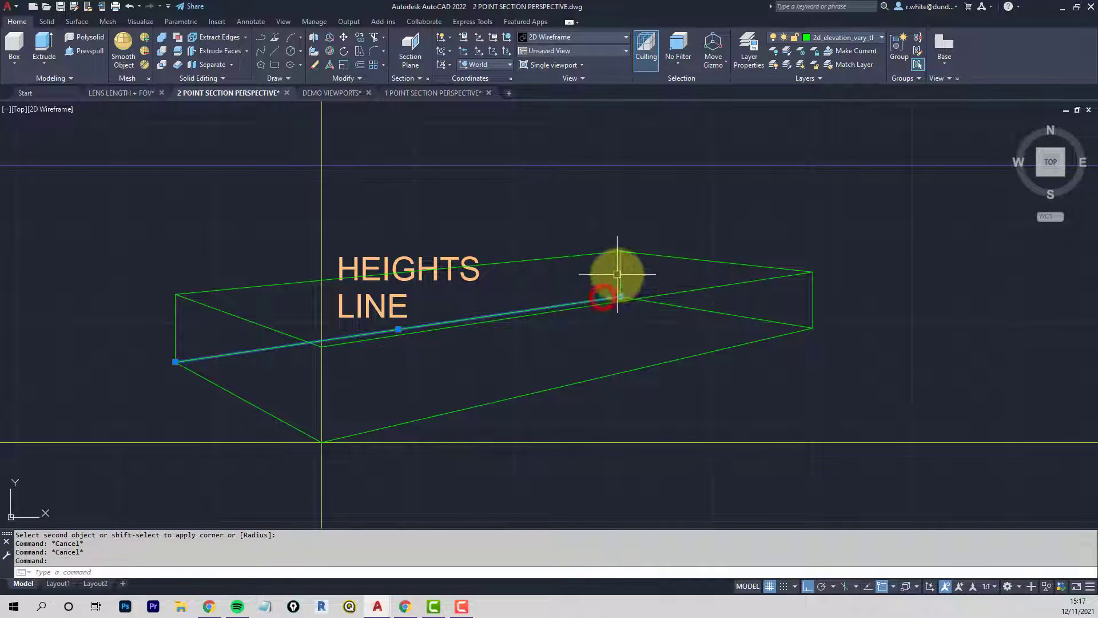
left_click(620, 274)
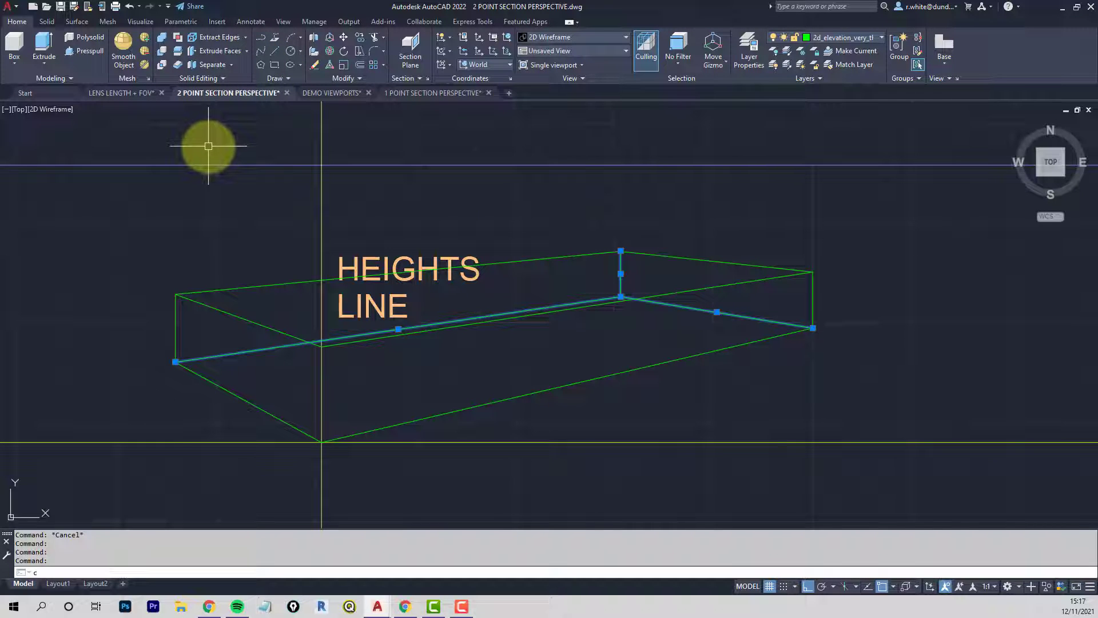
type("h")
key("Return")
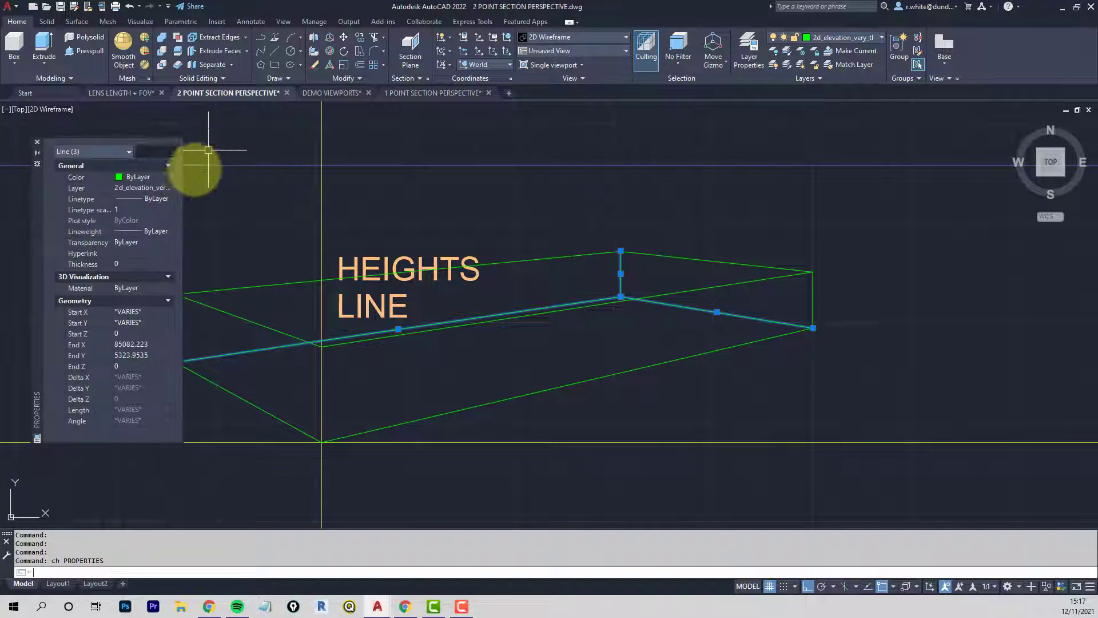
left_click(169, 198)
left_click(170, 199)
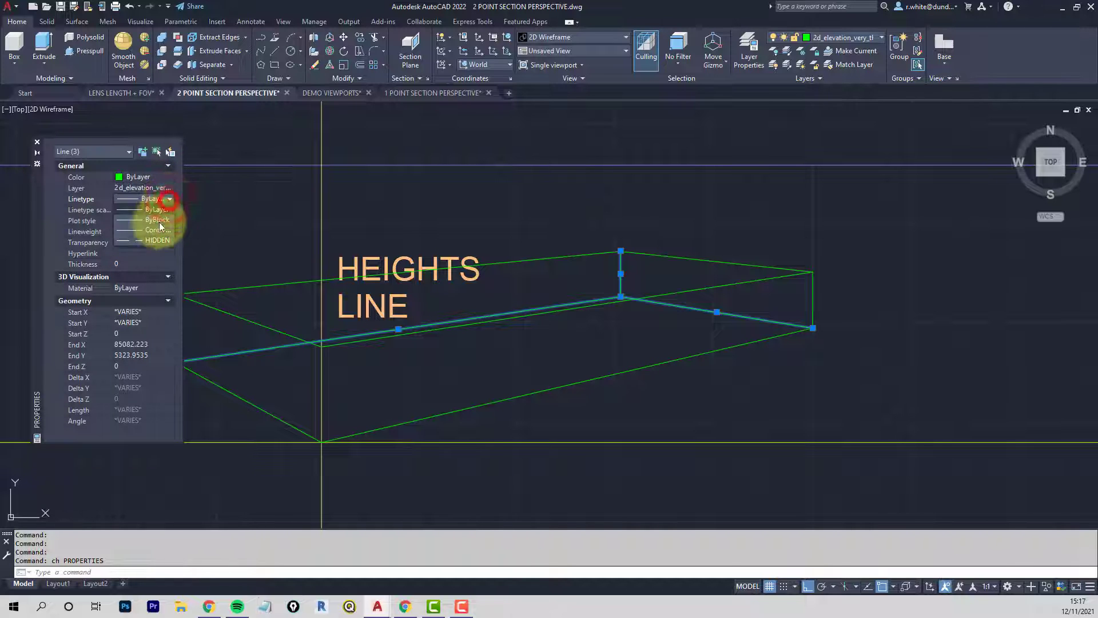
left_click(159, 240)
key("Escape")
key("Escape")
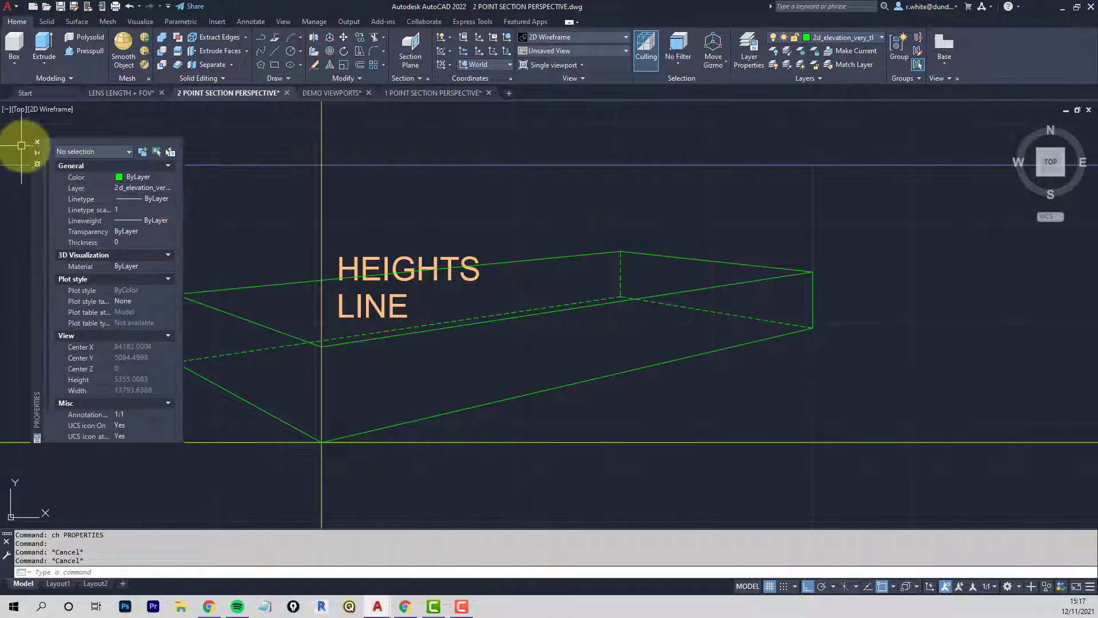
left_click(35, 143)
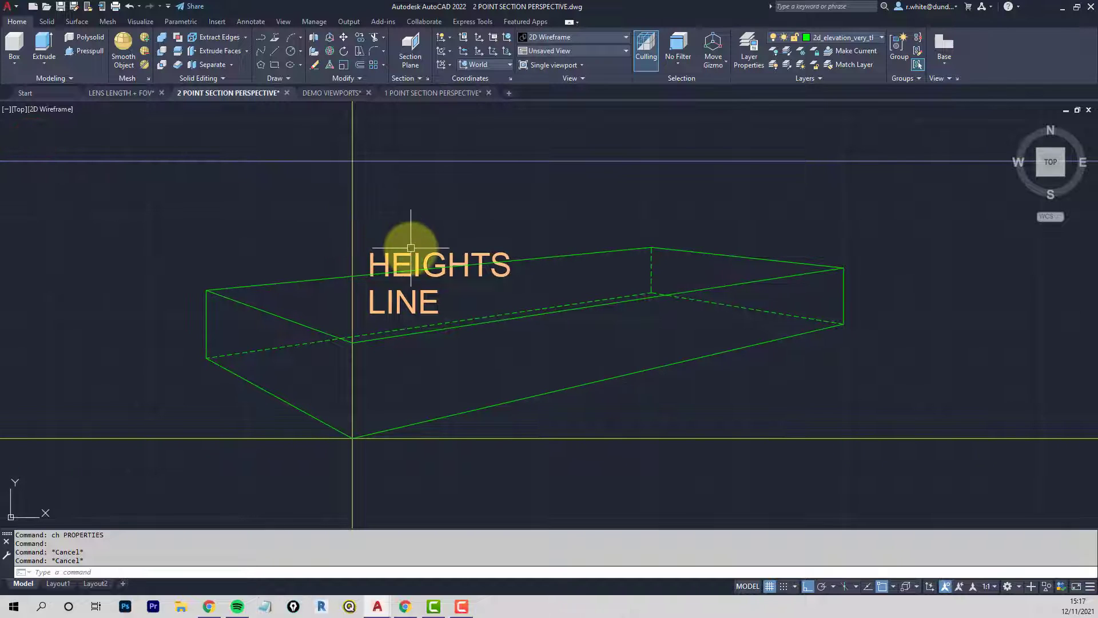
Move the HEIGHTS LINE label straight down to below the ground line, clear of the perspective box
key("Return")
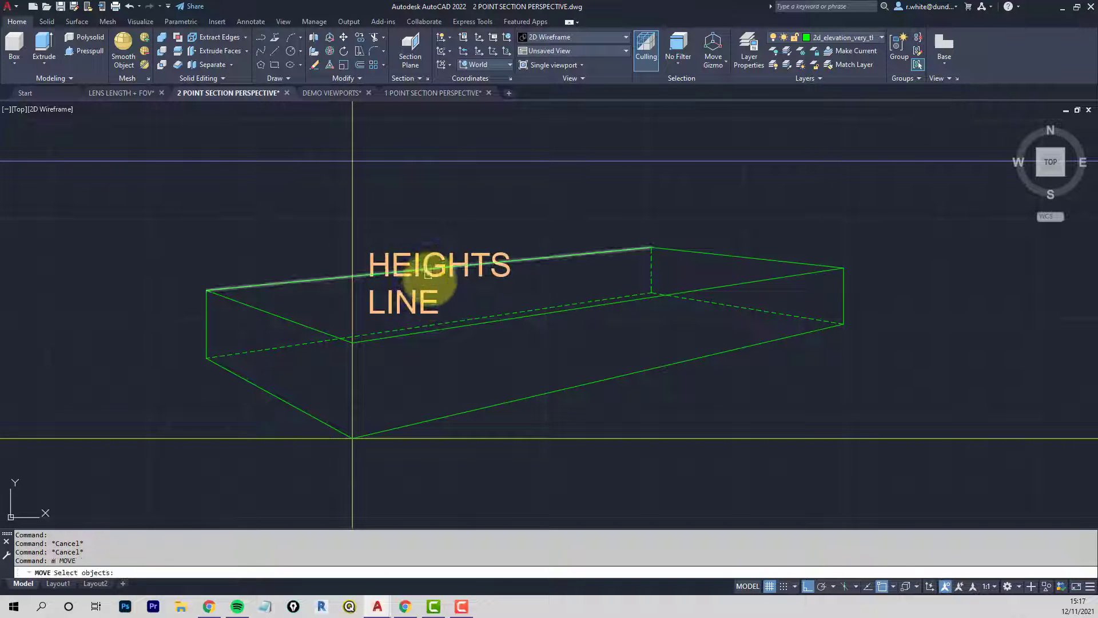
left_click(434, 278)
left_click(426, 303)
scroll(350, 272, "down", 2)
key("Return")
left_click(239, 254)
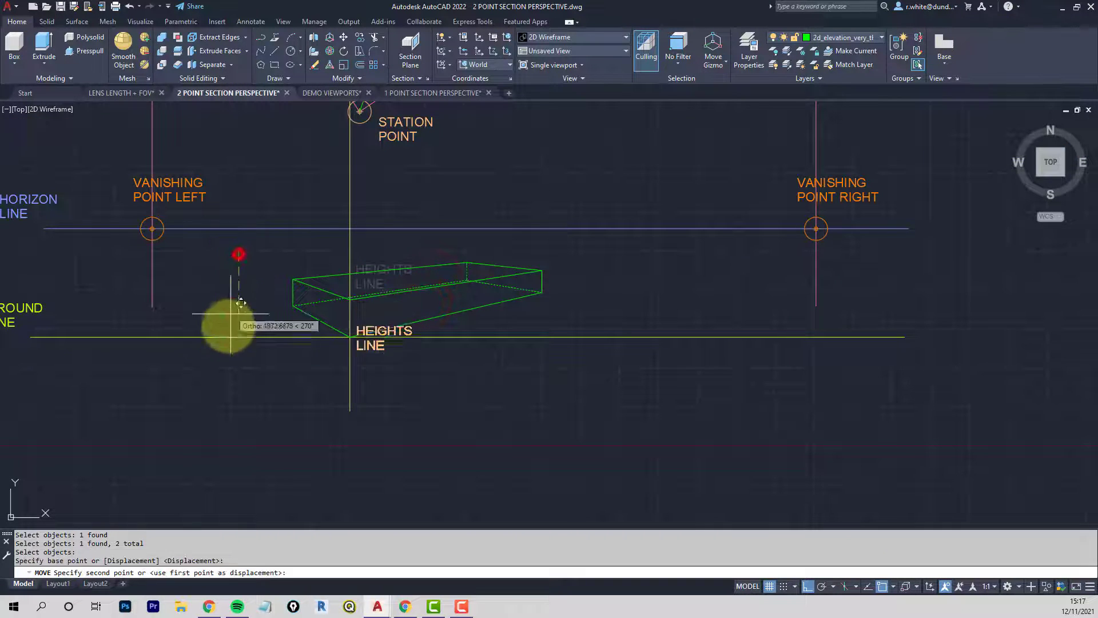
left_click(217, 373)
mouse_move(343, 276)
middle_mouse_down()
mouse_move(373, 270)
mouse_move(360, 266)
middle_mouse_up()
scroll(373, 269, "up", 4)
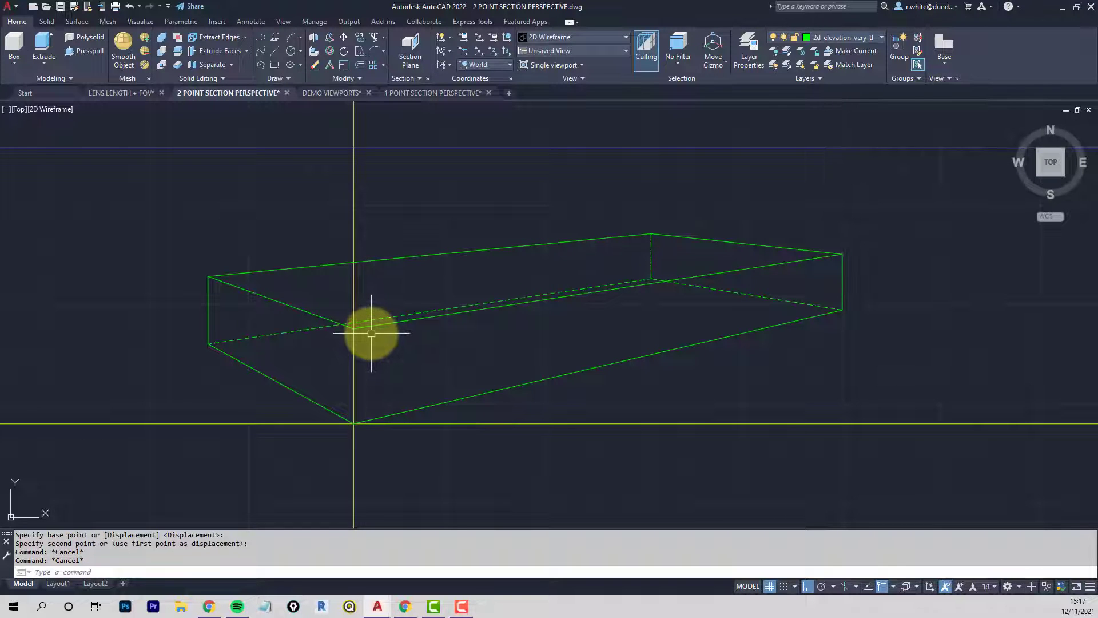
Draw the box's front vertical edge along the heights line, from its upper front corner down to the ground line
scroll(372, 333, "down", 6)
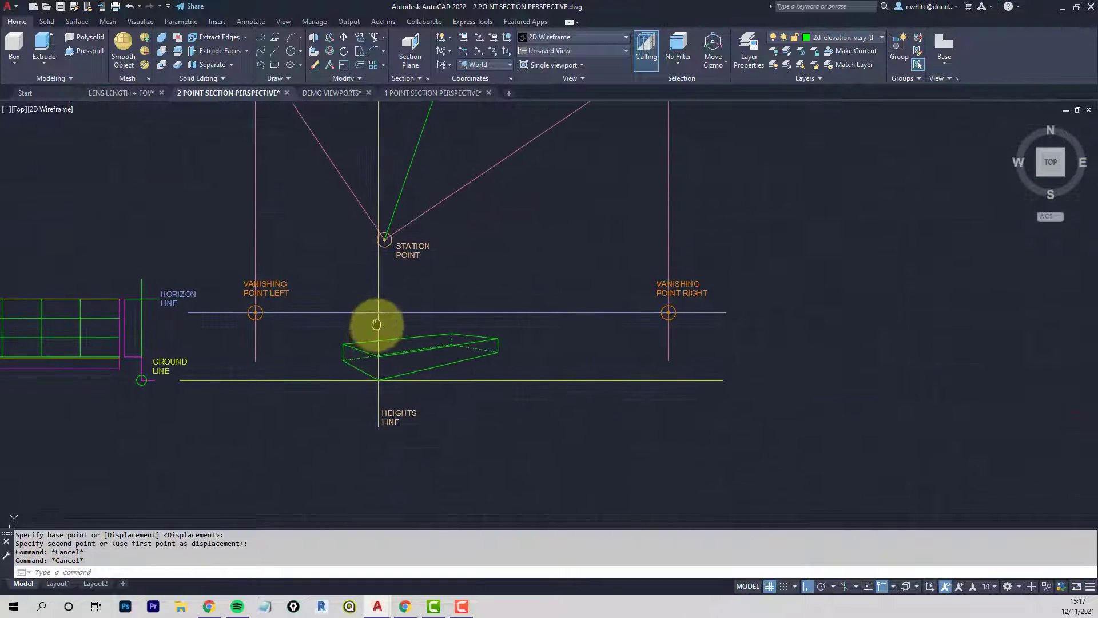
middle_click_drag(377, 325, 384, 334)
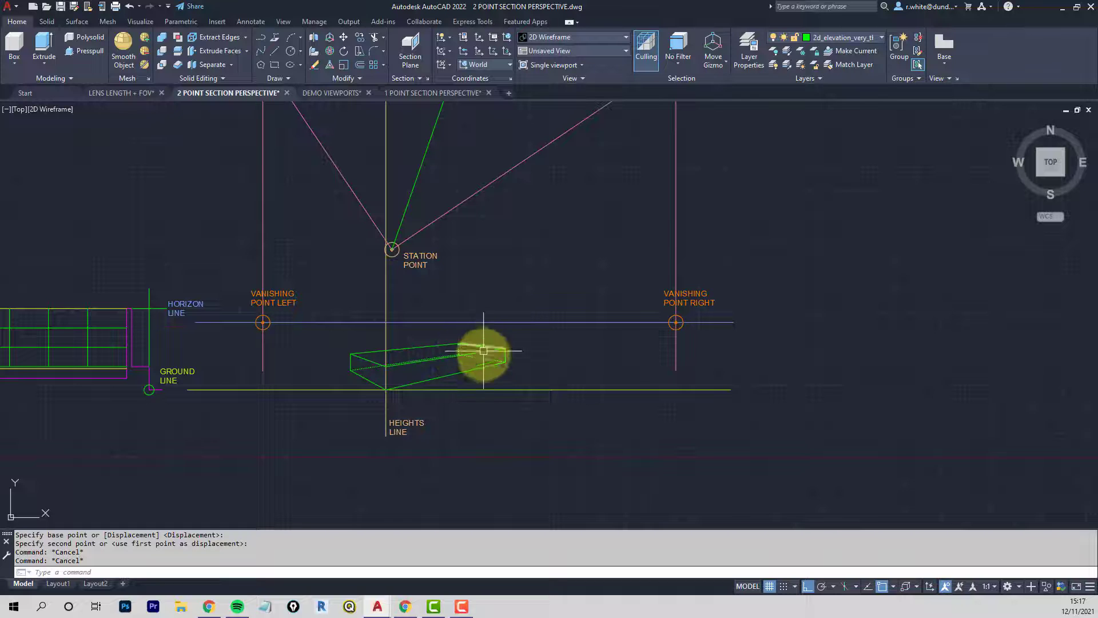
scroll(389, 381, "up", 6)
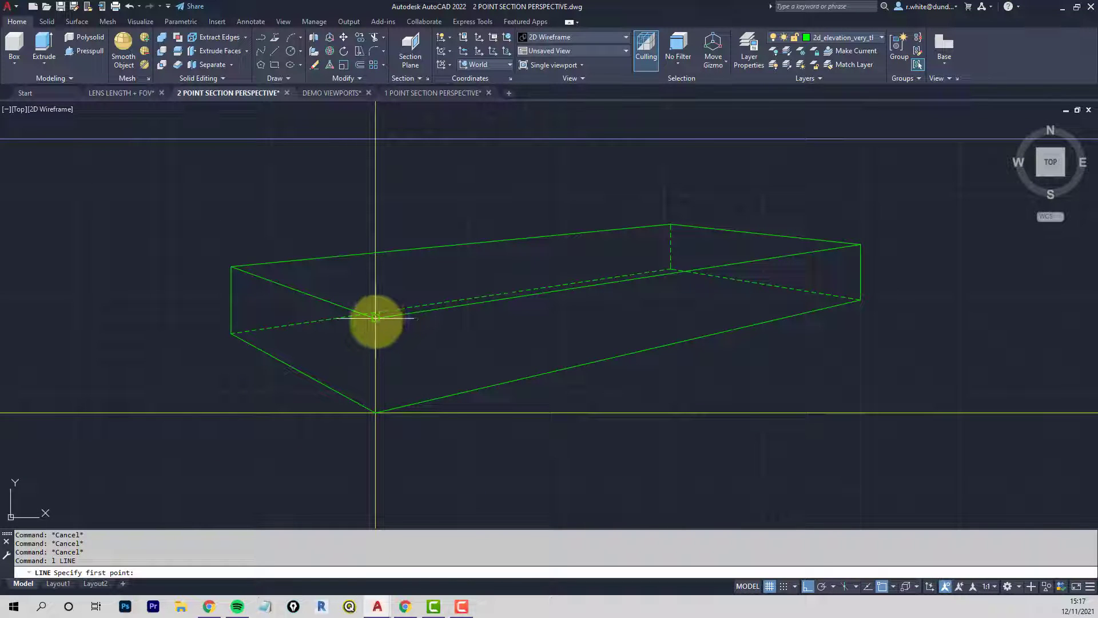
left_click(375, 318)
scroll(376, 417, "down", 2)
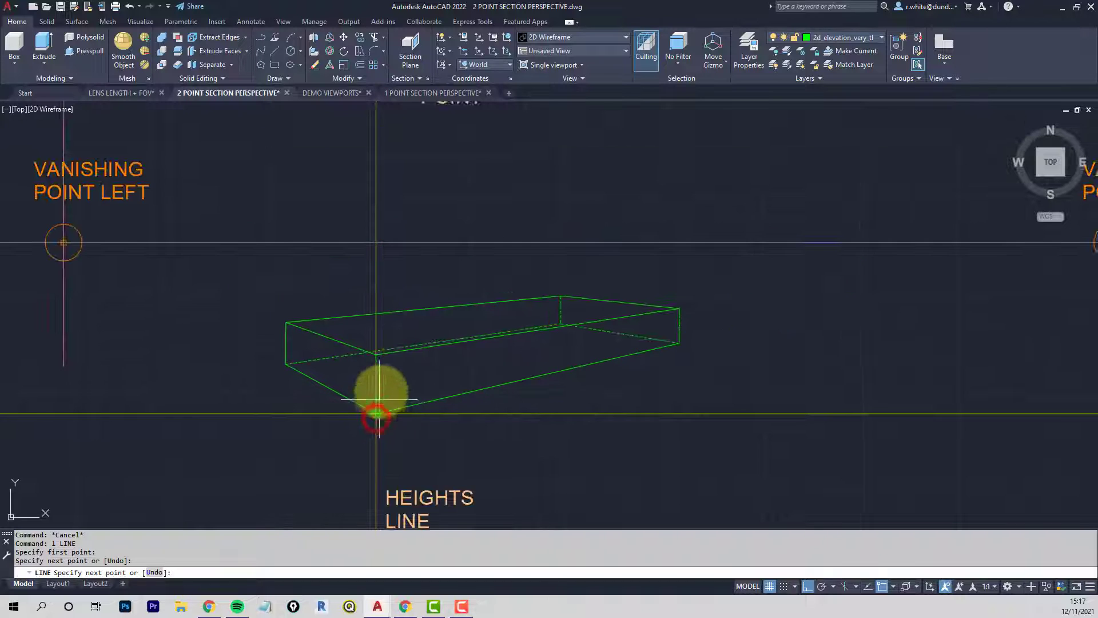
middle_click_drag(380, 392, 442, 294)
key("Return")
scroll(415, 332, "down", 2)
middle_click_drag(414, 332, 414, 366)
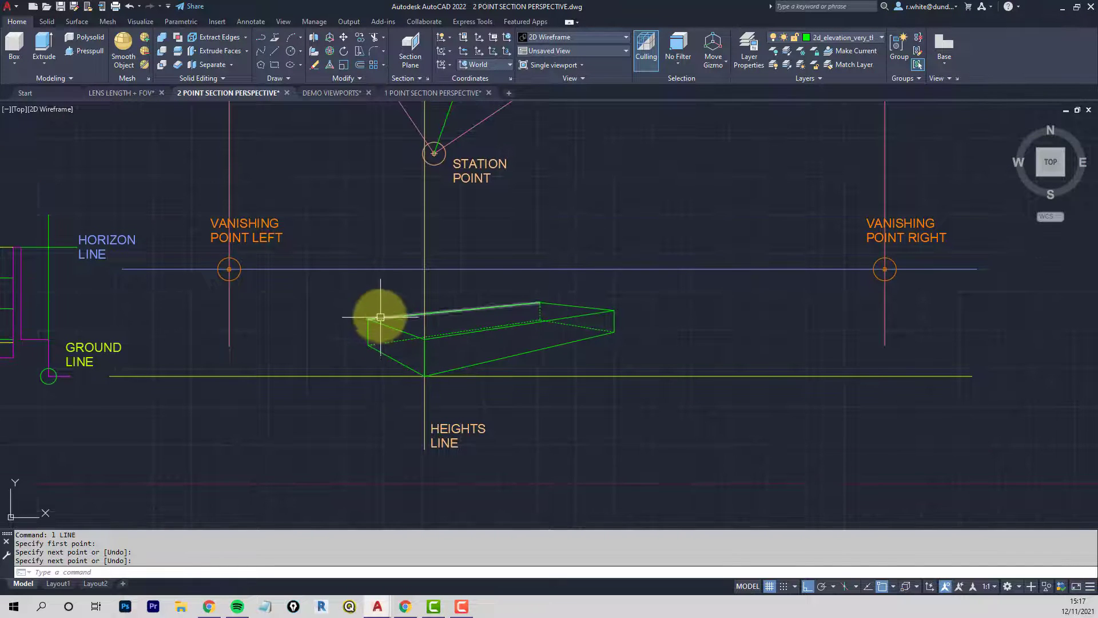
Erase the old sight line running from the station point to the far corner of the plan
scroll(411, 291, "down", 2)
mouse_move(412, 246)
middle_mouse_down()
mouse_move(413, 337)
mouse_move(428, 376)
middle_mouse_up()
middle_click_drag(435, 289, 436, 361)
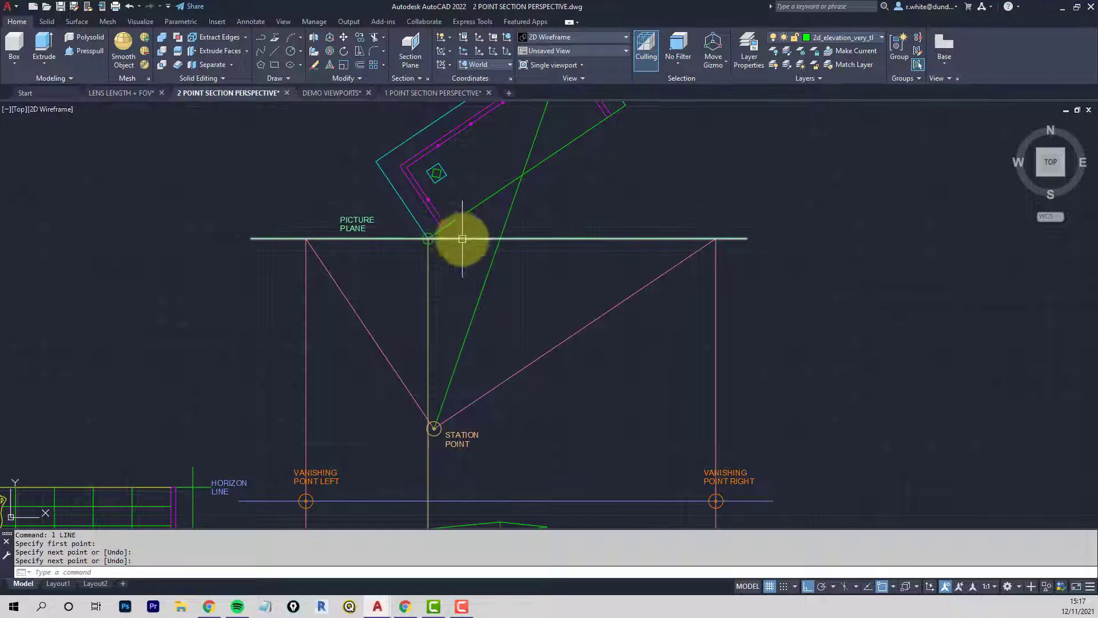
key("Return")
left_click(483, 282)
key("Escape")
middle_click_drag(483, 279, 448, 318)
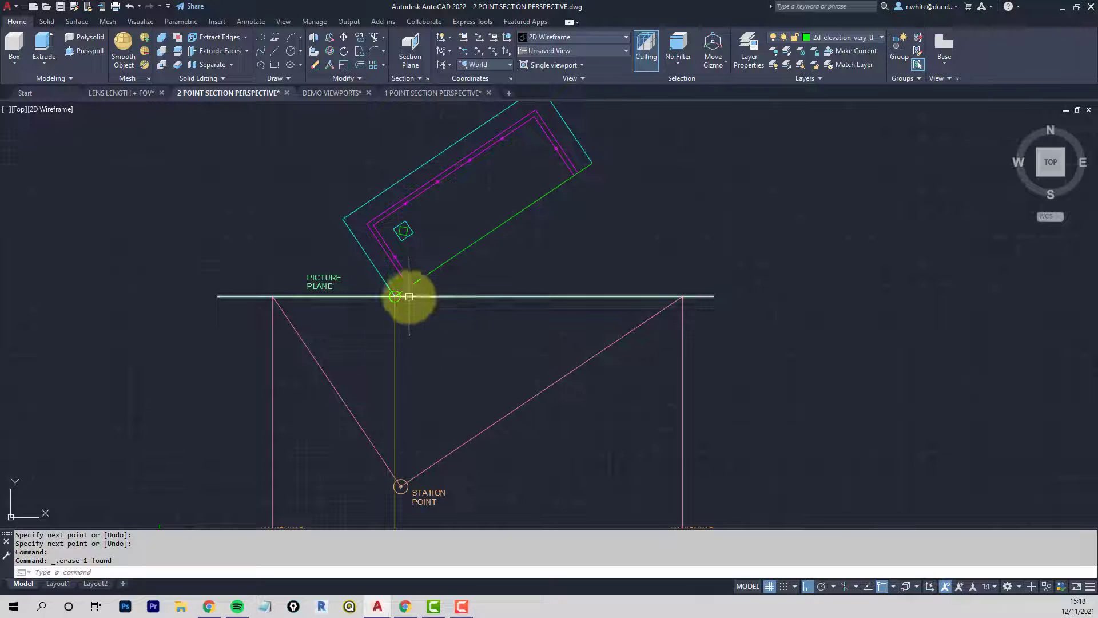
Draw a sight line from the station point to the outer face of the plan's right wall on the section line
key("Return")
middle_click_drag(420, 363, 414, 316)
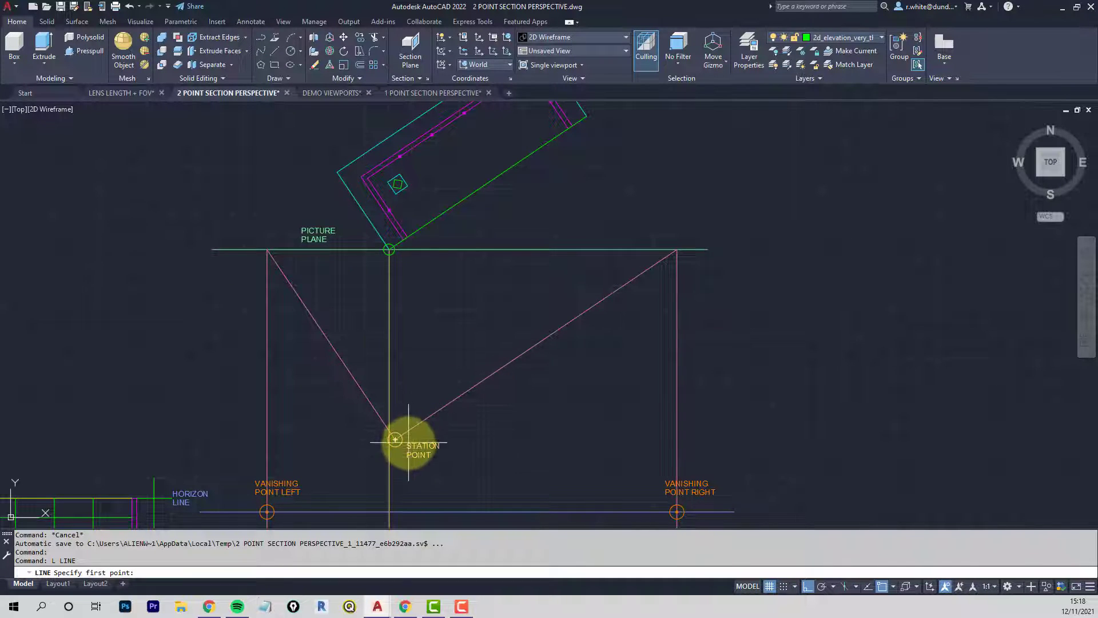
scroll(395, 439, "up", 4)
left_click(378, 430)
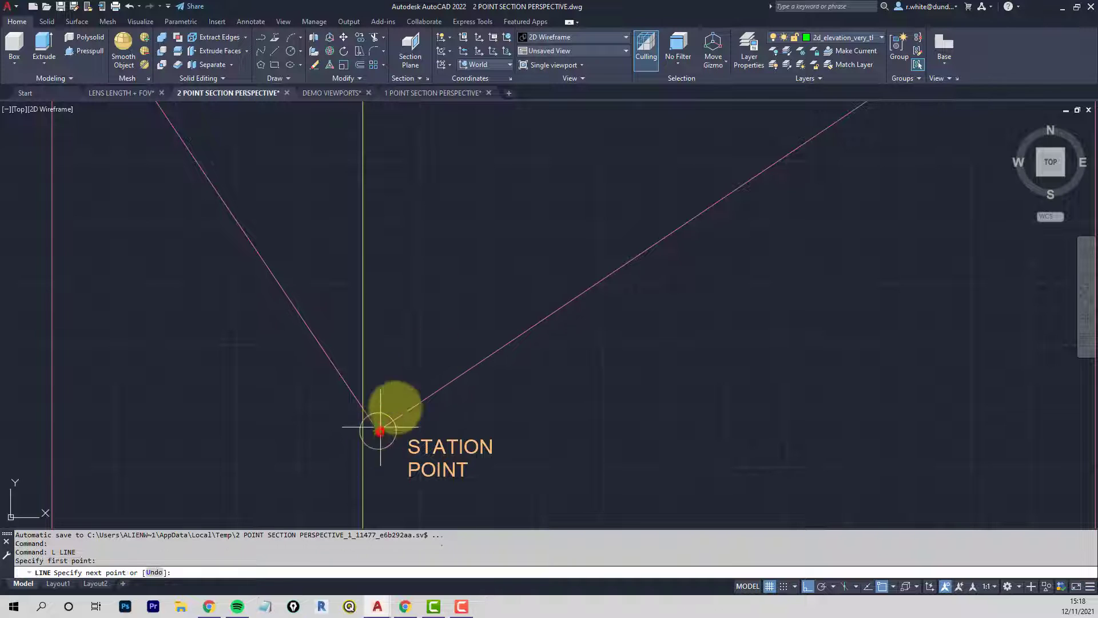
scroll(504, 214, "down", 3)
scroll(474, 260, "up", 2)
scroll(547, 178, "up", 4)
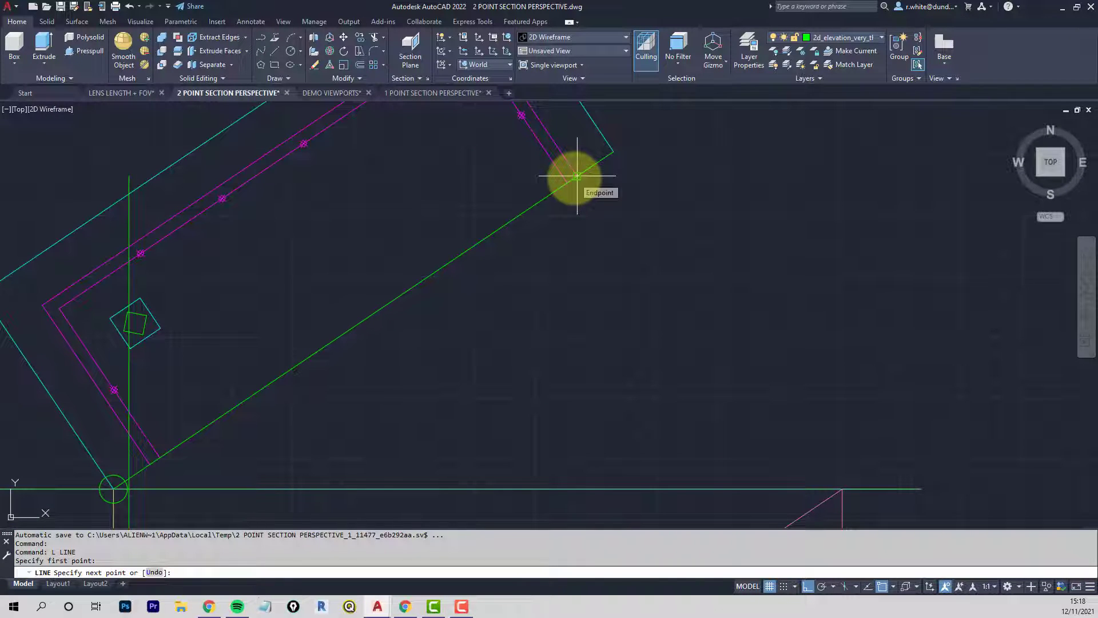
scroll(575, 178, "down", 6)
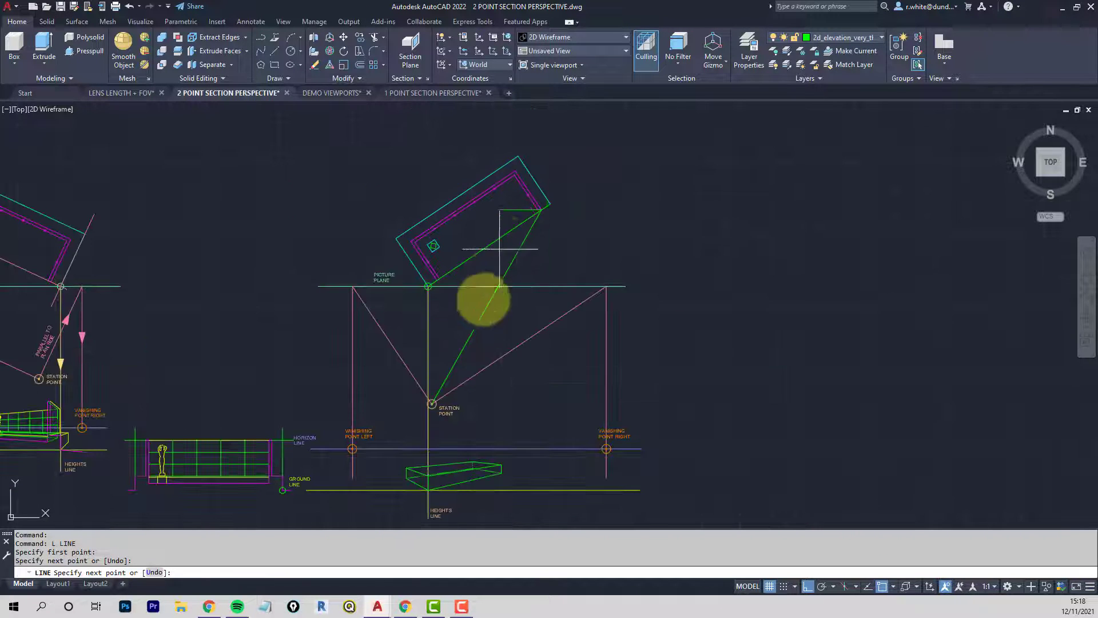
key("Return")
Draw a sight line from the station point to the outer face of the plan's left wall on the section line
key("Return")
left_click(455, 359)
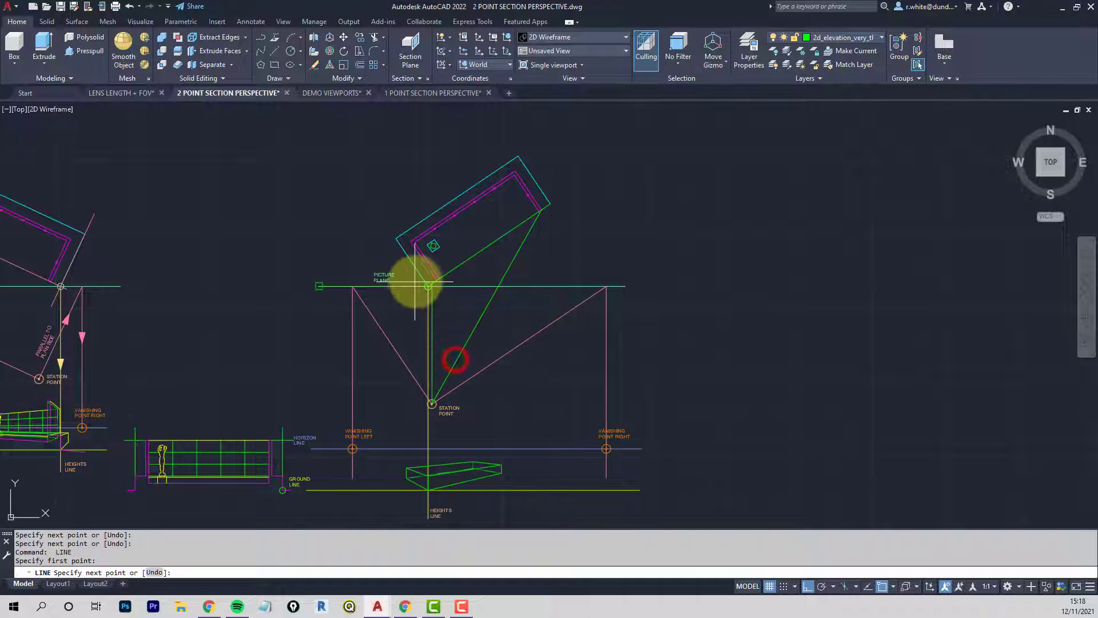
scroll(419, 281, "up", 4)
left_click(493, 277)
scroll(491, 281, "down", 4)
key("Return")
Draw sight lines from the station point to the two rear outer corners of the plan's walls
key("Return")
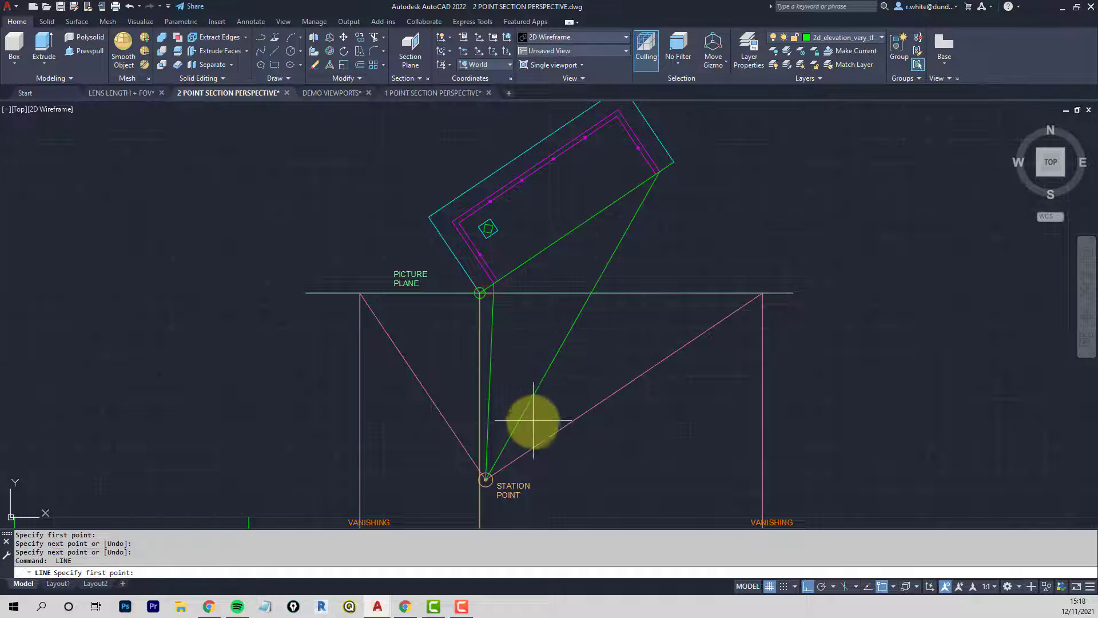
left_click(518, 423)
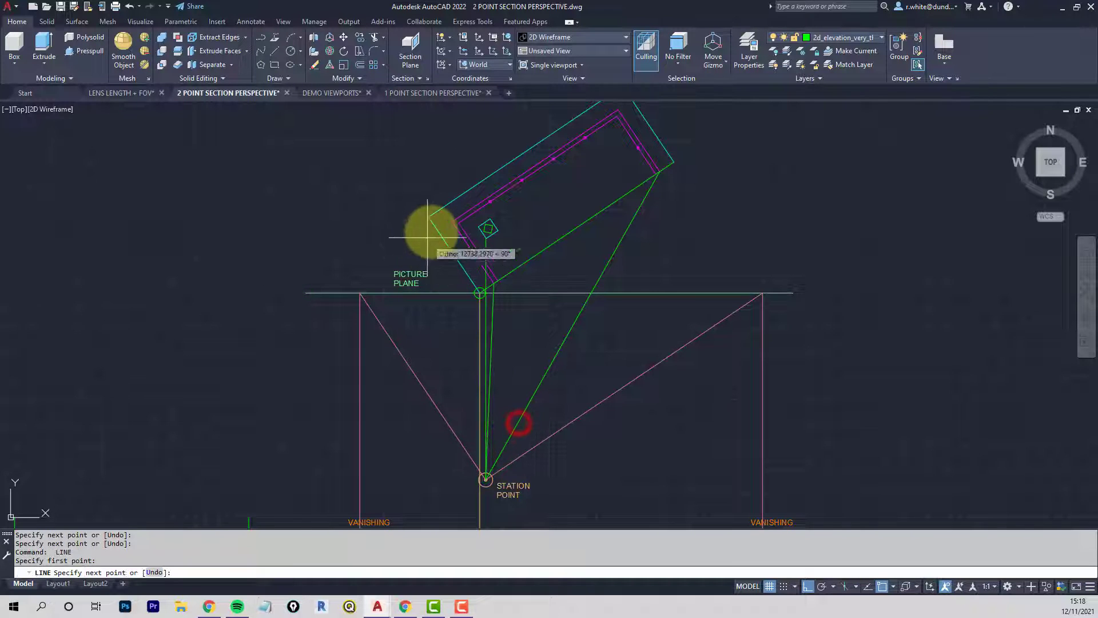
left_click(453, 224)
key("Return")
key("Return")
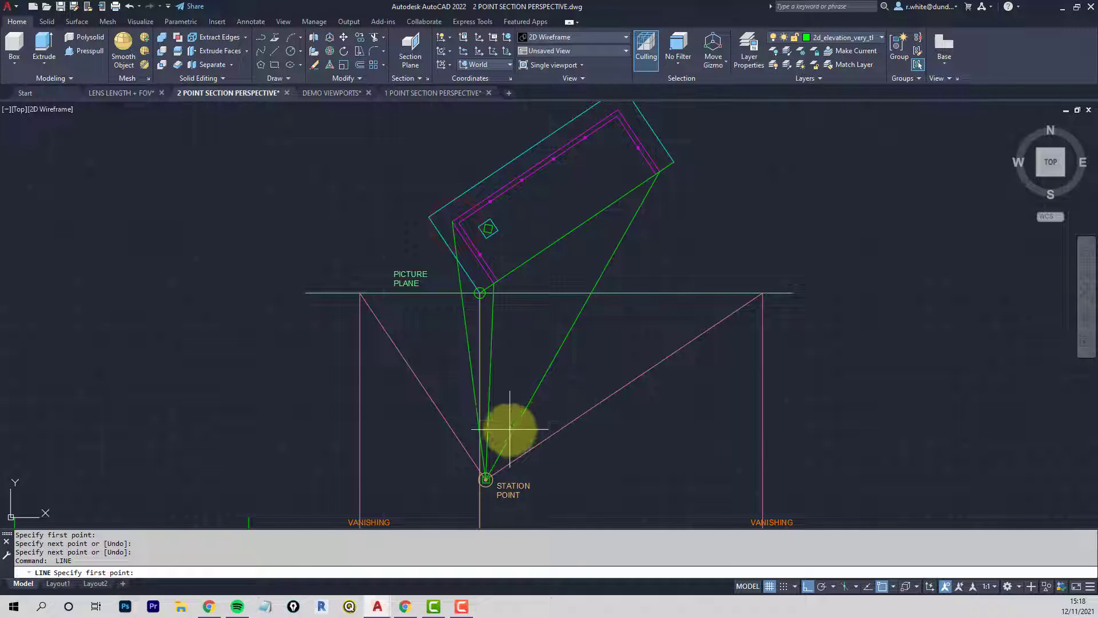
left_click(510, 428)
left_click(618, 108)
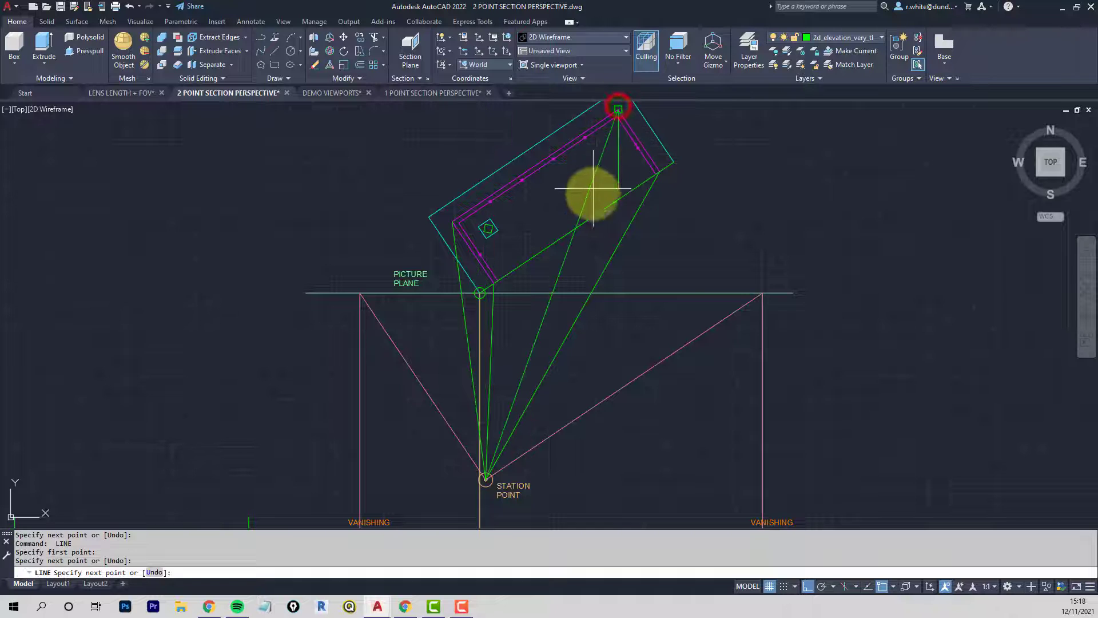
scroll(572, 201, "down", 1)
key("Return")
scroll(544, 349, "down", 1)
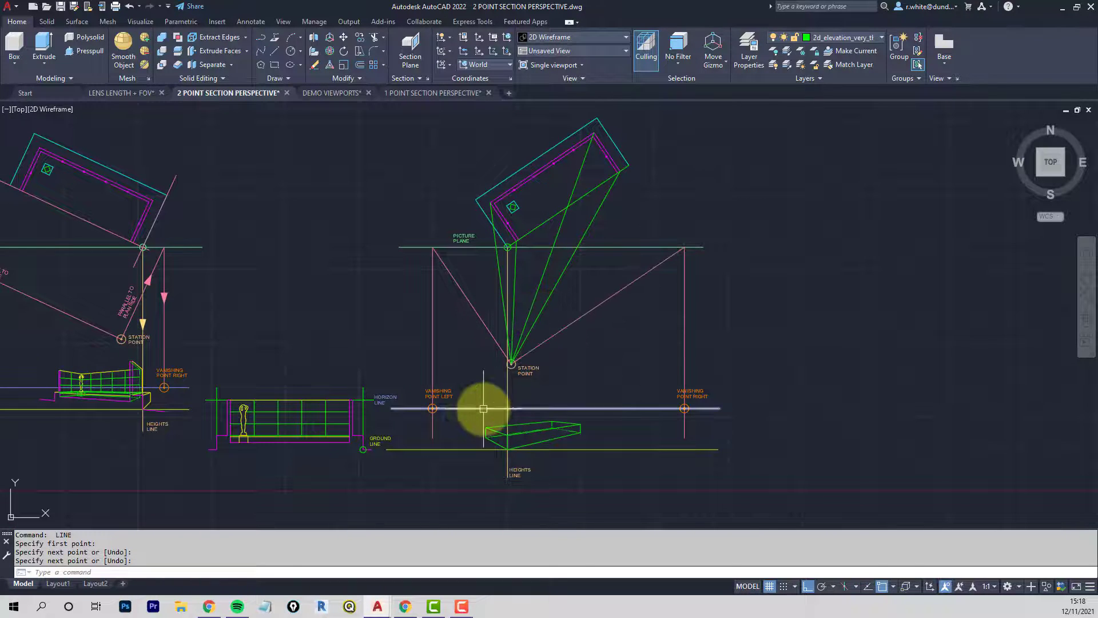
scroll(454, 429, "up", 2)
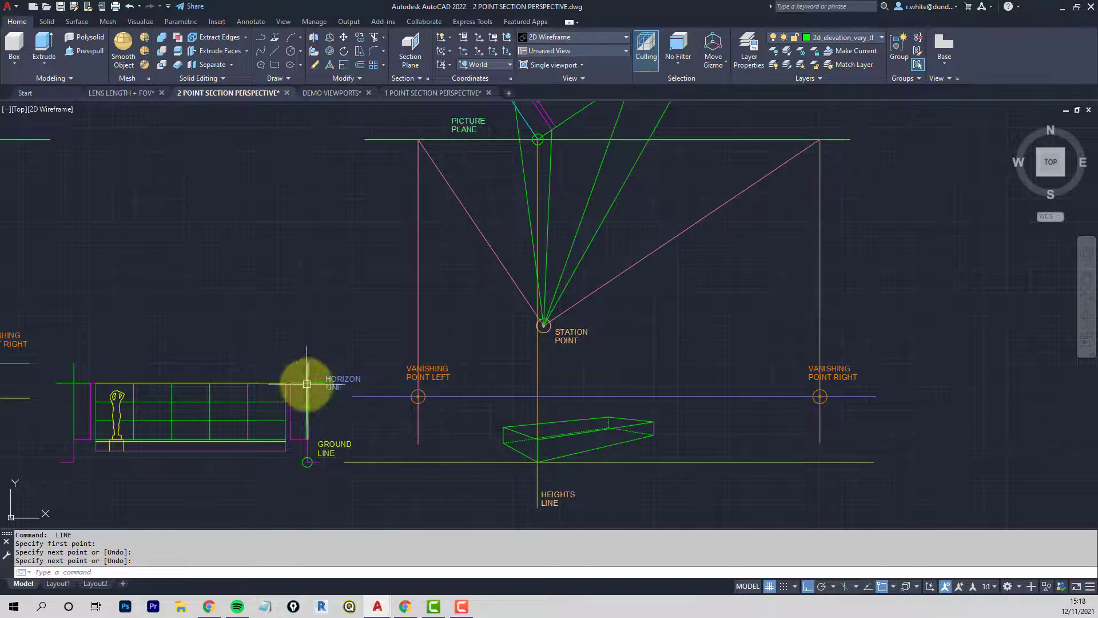
scroll(314, 383, "up", 3)
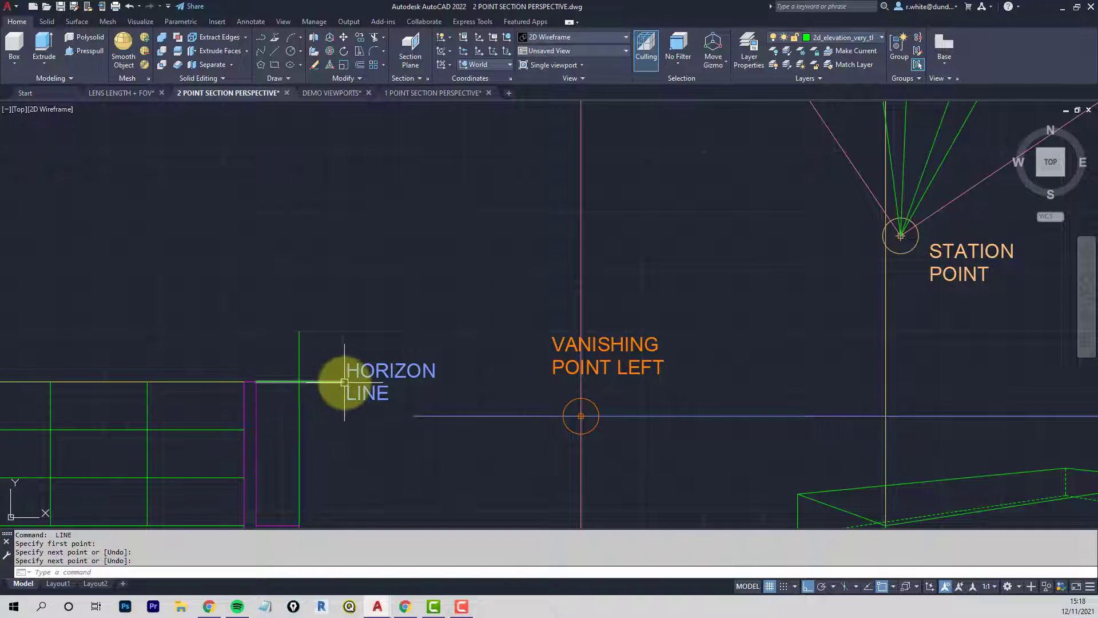
scroll(335, 381, "down", 2)
middle_click_drag(332, 382, 316, 347)
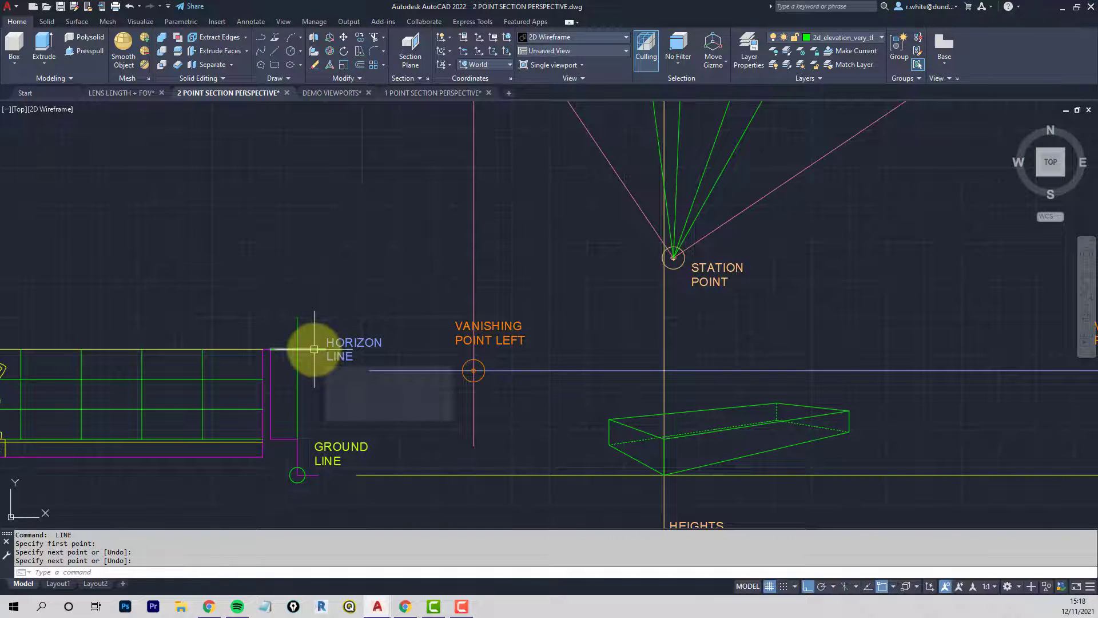
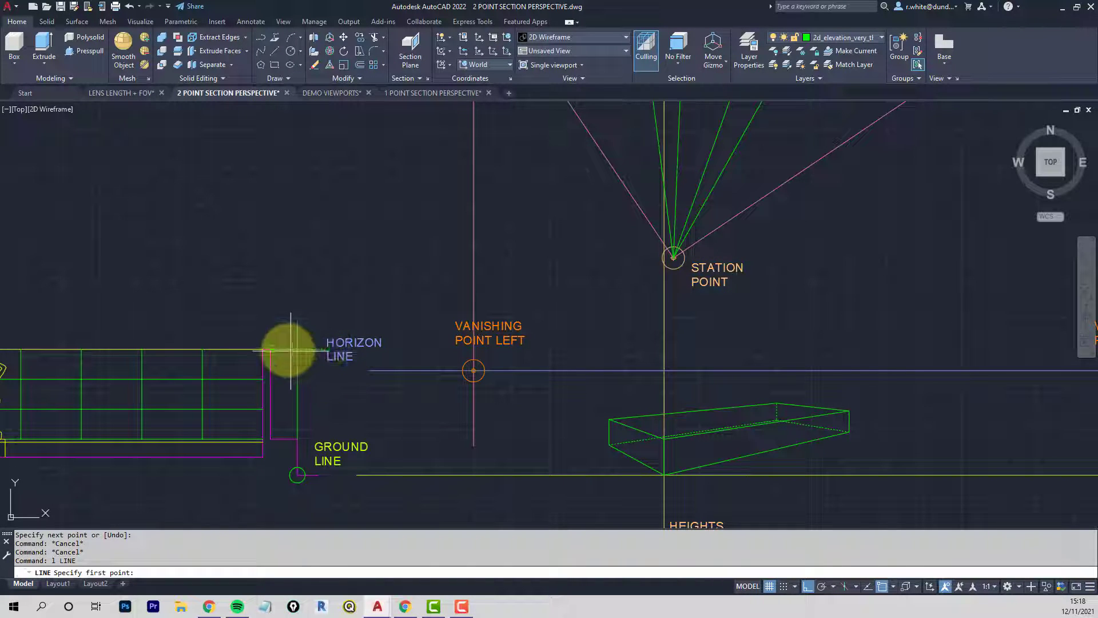
left_click(277, 350)
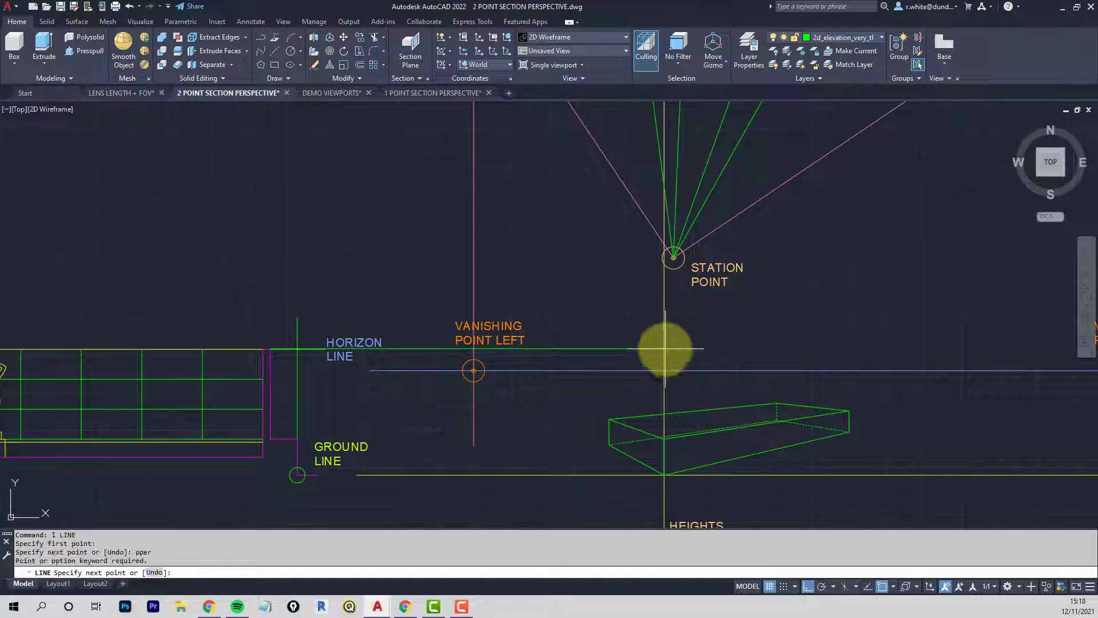
key("Escape")
key("Escape")
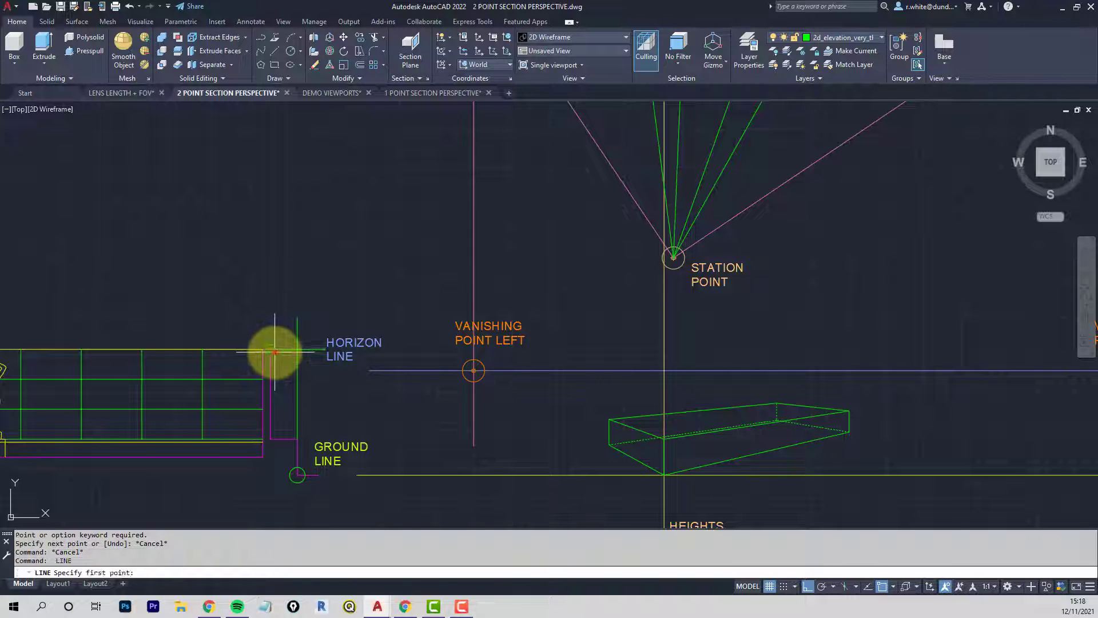
Project the wall-top height with a horizontal line from the elevation, perpendicular to the heights line
left_click(274, 351)
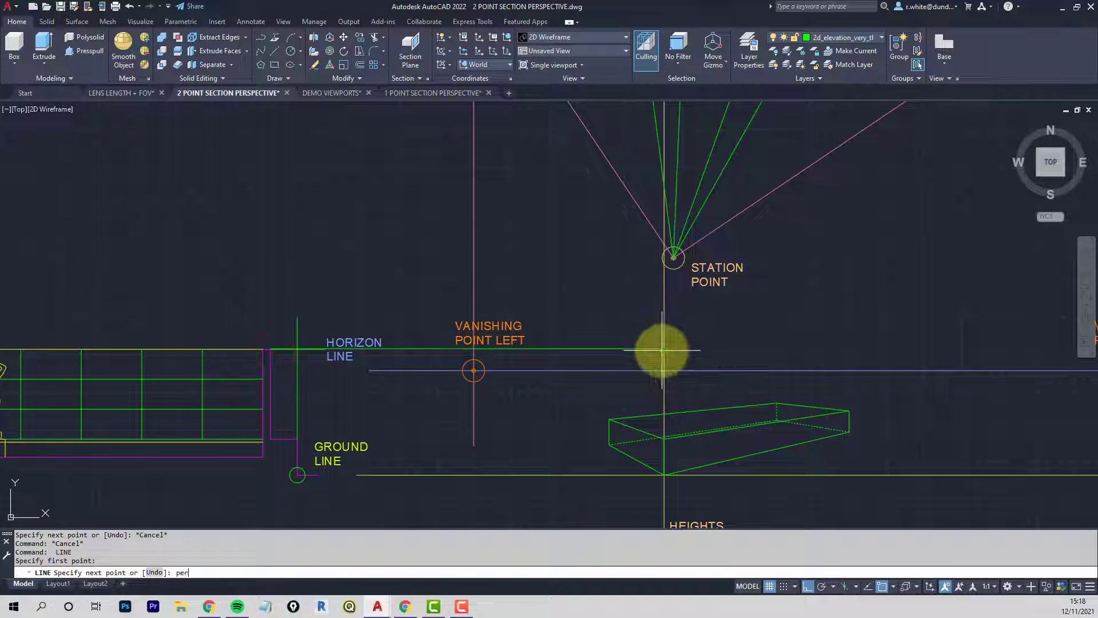
middle_click_drag(678, 343, 610, 327)
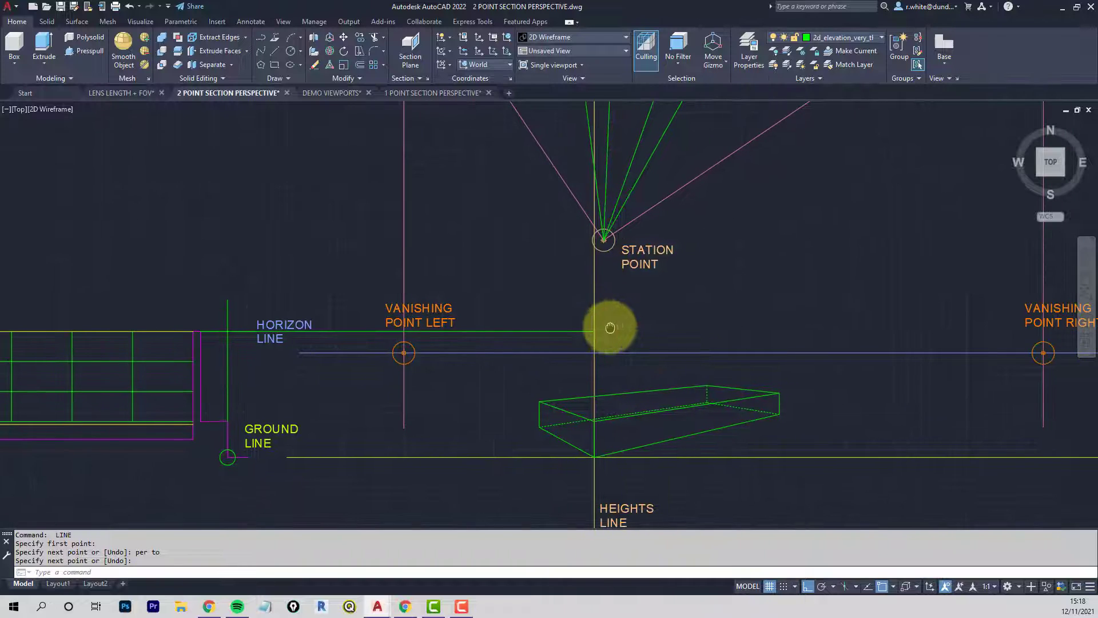
scroll(608, 328, "down", 2)
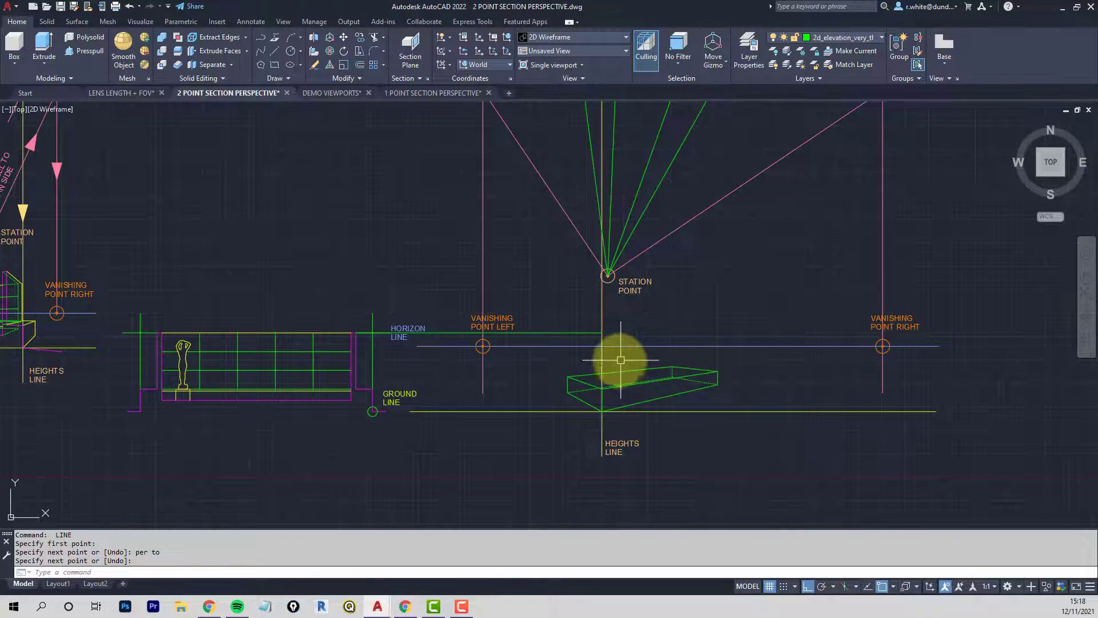
key("Return")
Draw lines from the wall-top height on the heights line to the right and left vanishing points
type("l")
key("Return")
left_click(603, 333)
scroll(883, 347, "up", 2)
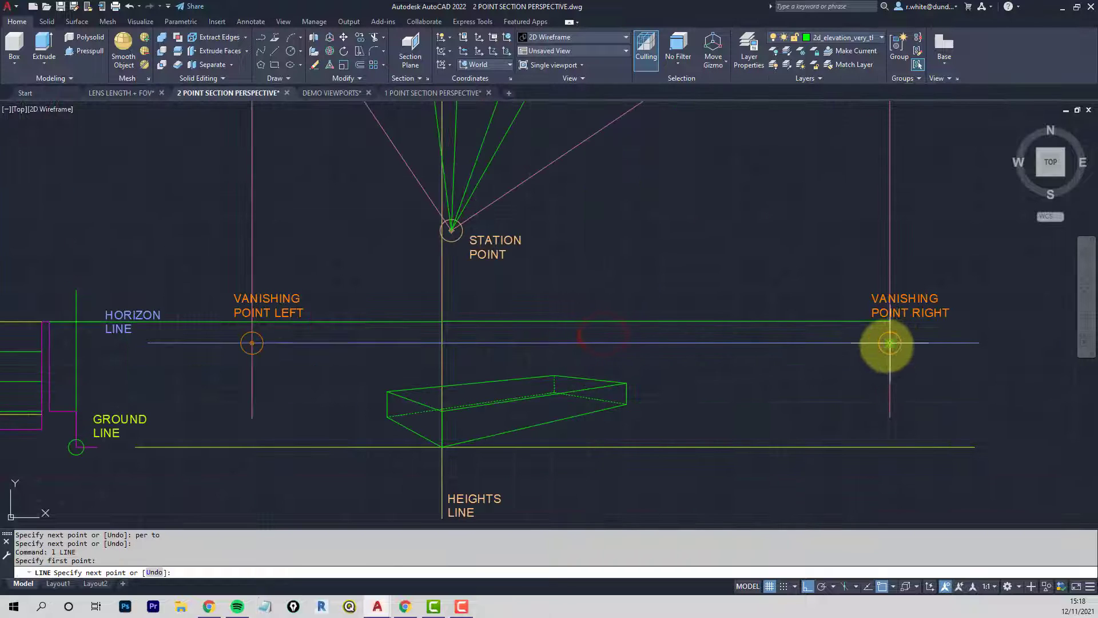
left_click(890, 343)
key("Return")
key("Return")
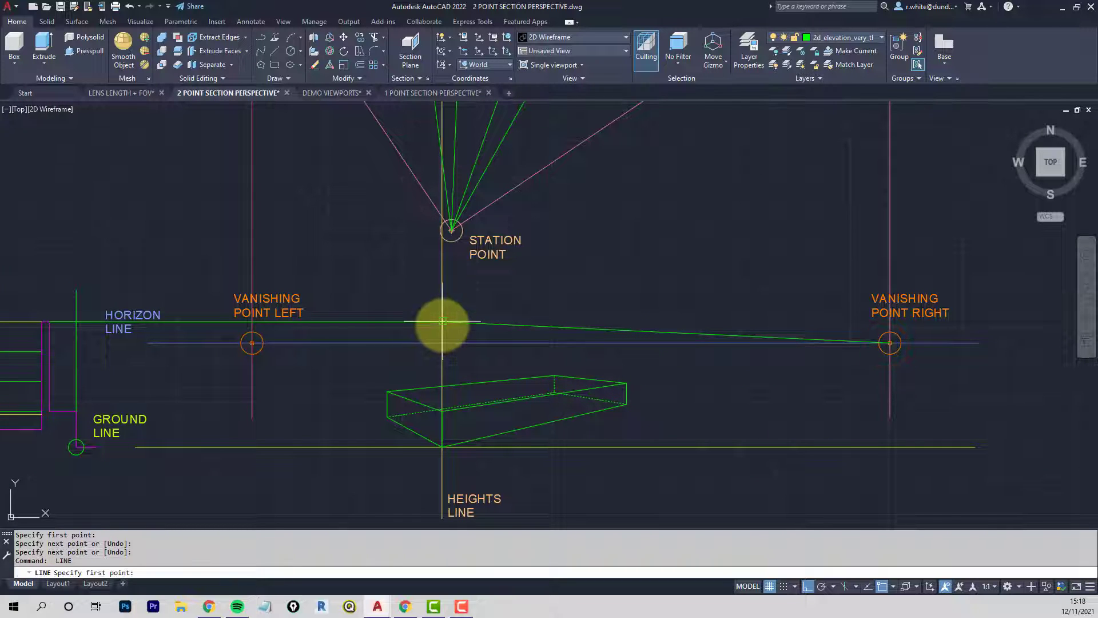
left_click(443, 325)
left_click(251, 343)
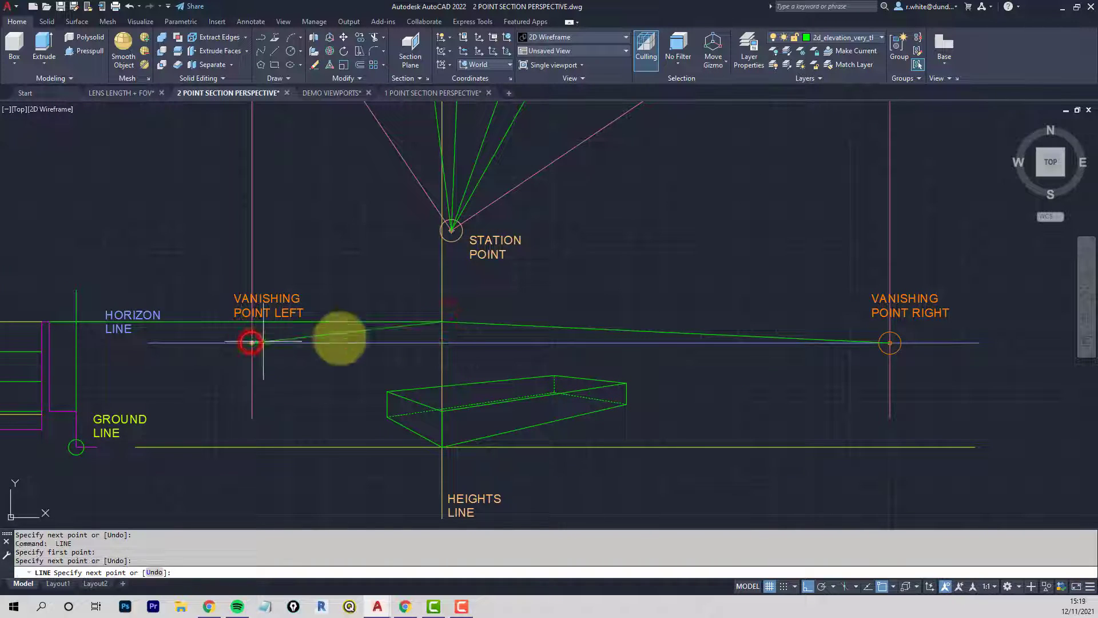
key("Return")
Draw a vertical line from where the left wall's front sight line crosses the picture plane down past the perspective box's front top edge
scroll(440, 298, "down", 3)
middle_click_drag(449, 285, 468, 342)
scroll(460, 205, "up", 3)
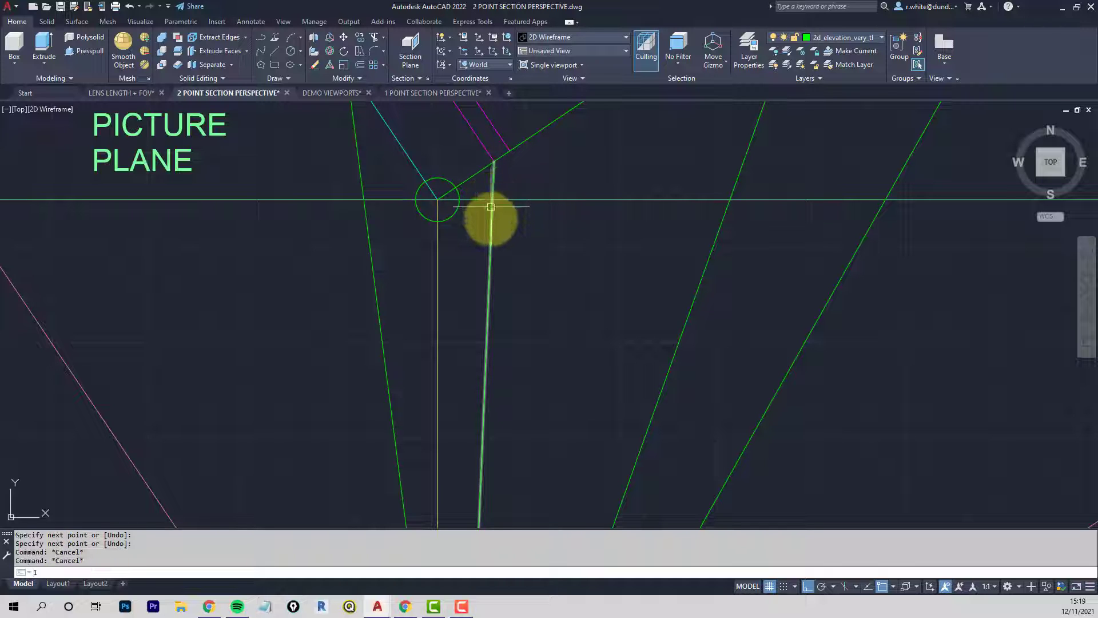
key("Return")
left_click(492, 199)
scroll(495, 286, "down", 4)
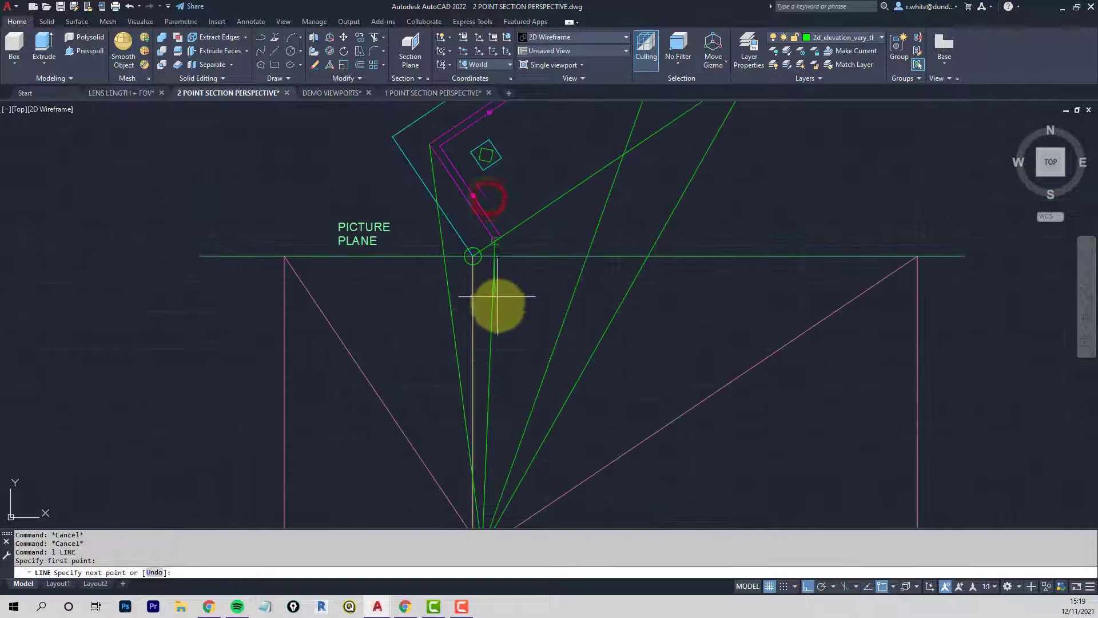
middle_click_drag(520, 438, 512, 387)
scroll(509, 421, "up", 4)
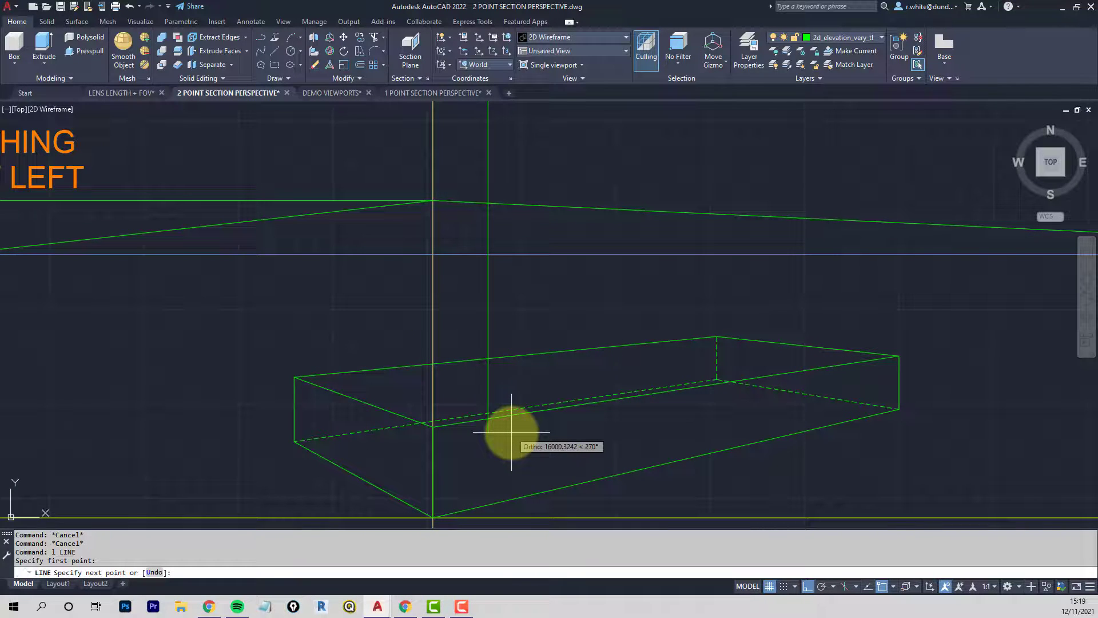
left_click(512, 432)
key("Return")
Trim the left wall's front vertical where it passes below the box's front top edge
type("tr")
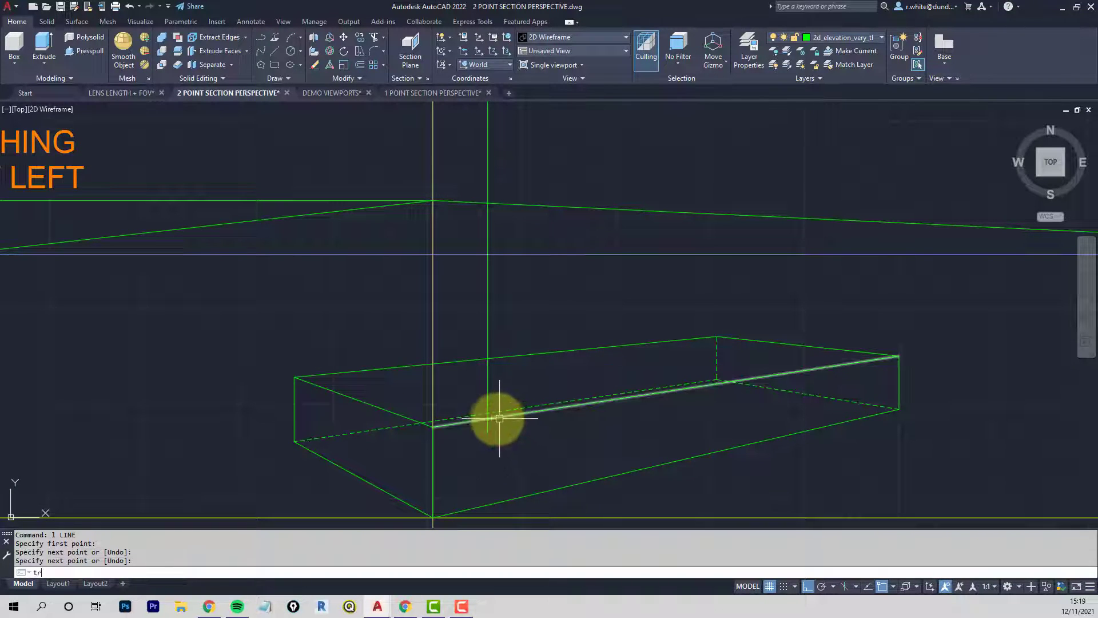
key("Return")
left_click(495, 419)
key("Return")
key("Return")
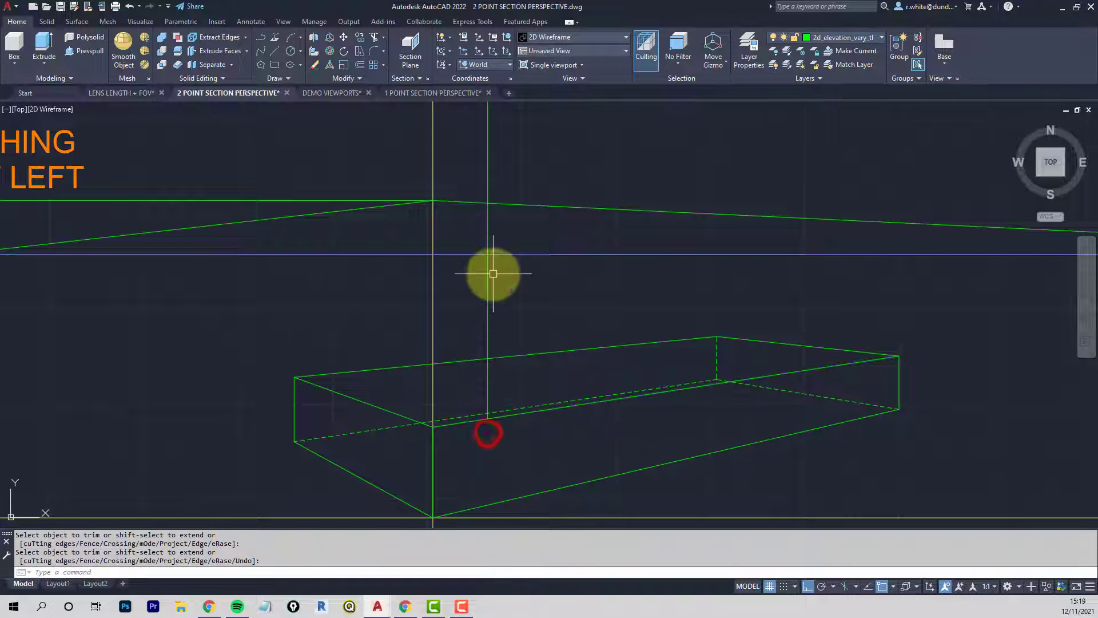
Draw a vertical line from where the rear left wall corner's sight line crosses the picture plane down into the perspective box
middle_click_drag(488, 270, 518, 326)
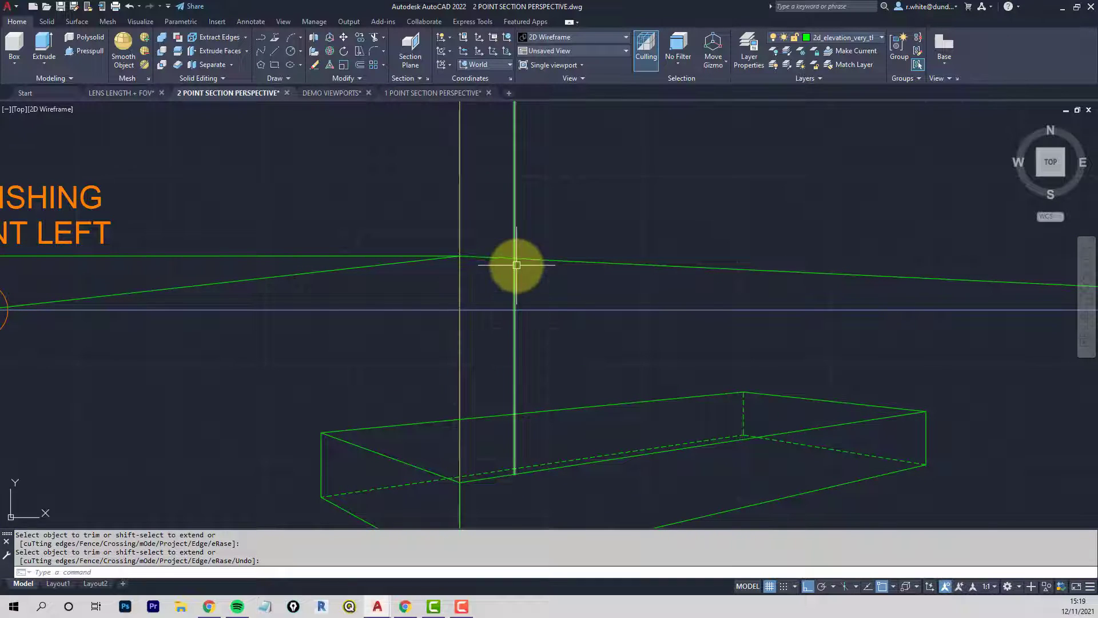
scroll(515, 265, "up", 1)
scroll(517, 265, "down", 4)
middle_click_drag(527, 229, 524, 308)
middle_click_drag(531, 261, 517, 361)
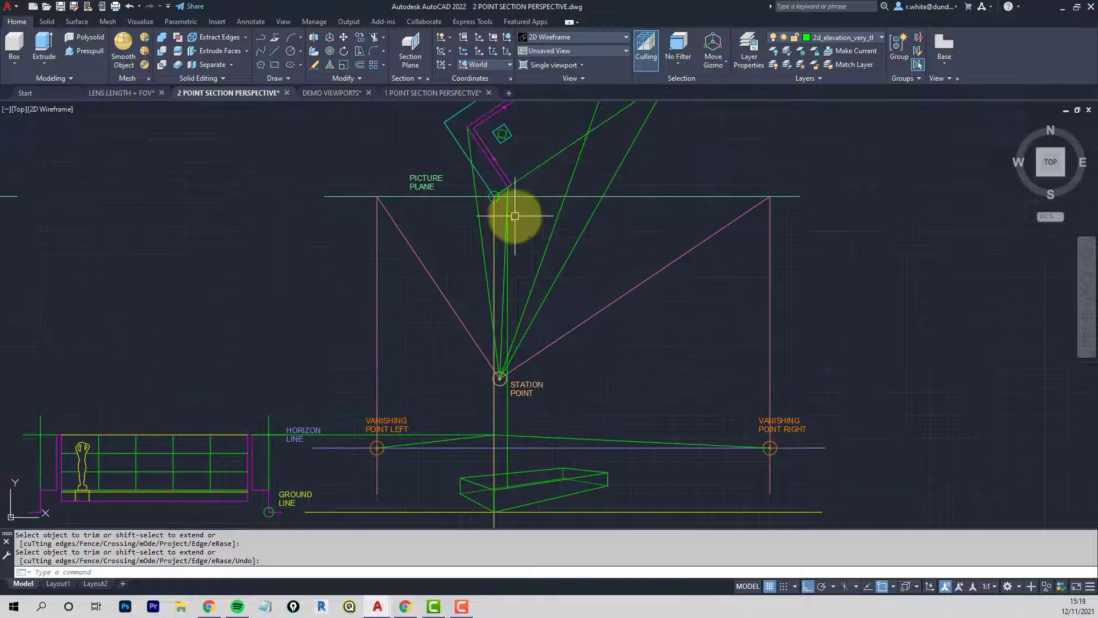
scroll(474, 193, "up", 3)
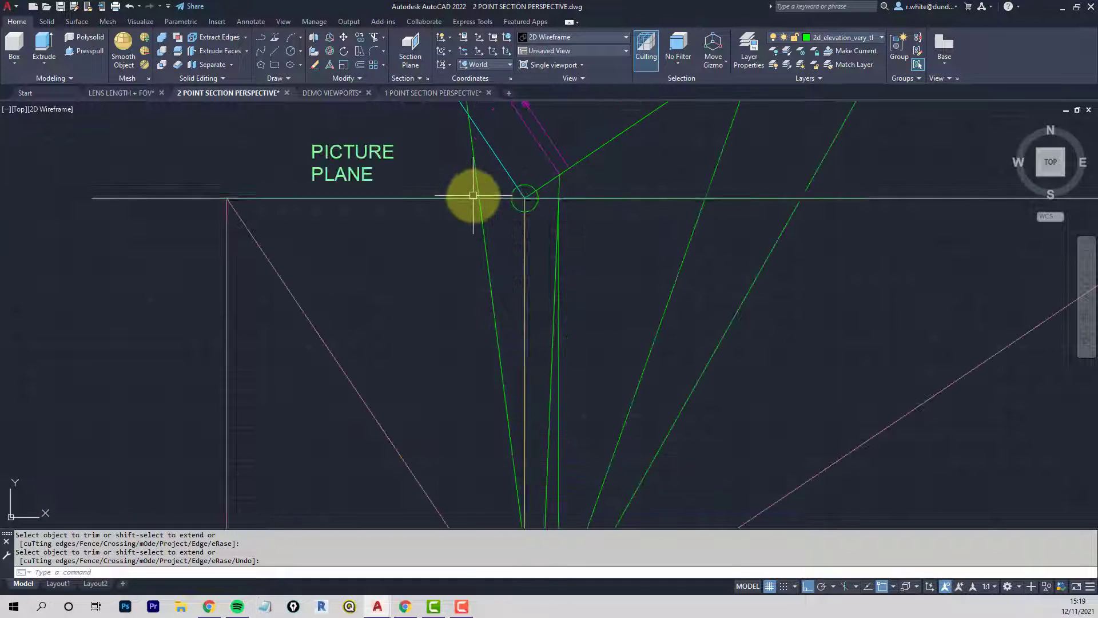
key("Escape")
key("Escape")
type("l")
key("Return")
left_click(480, 200)
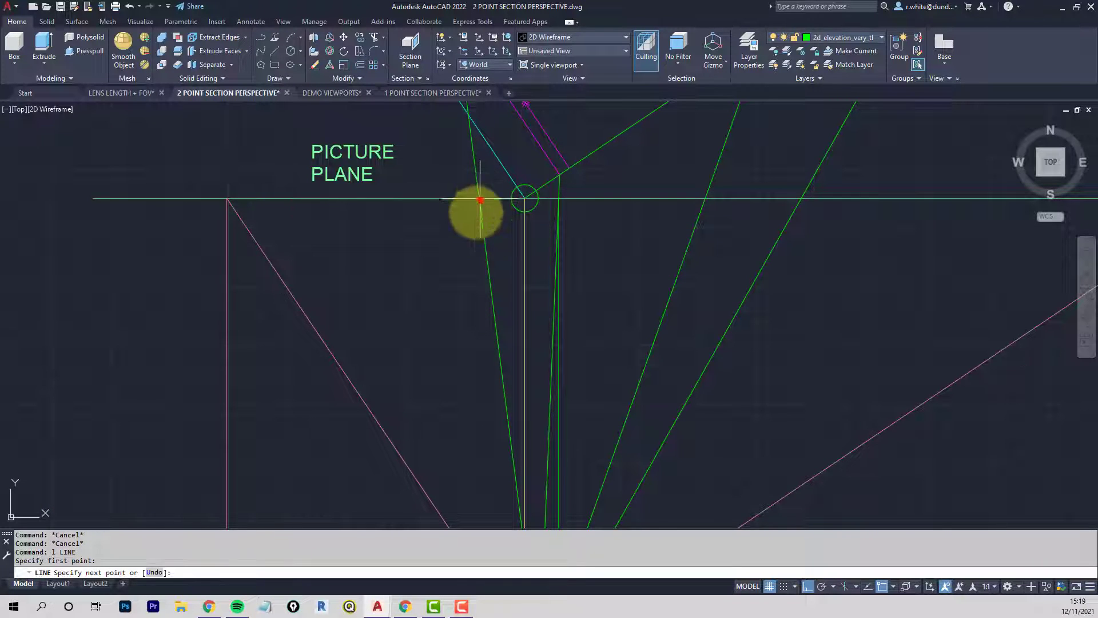
scroll(465, 308, "down", 1)
middle_click_drag(466, 400, 490, 231)
middle_click_drag(487, 430, 492, 351)
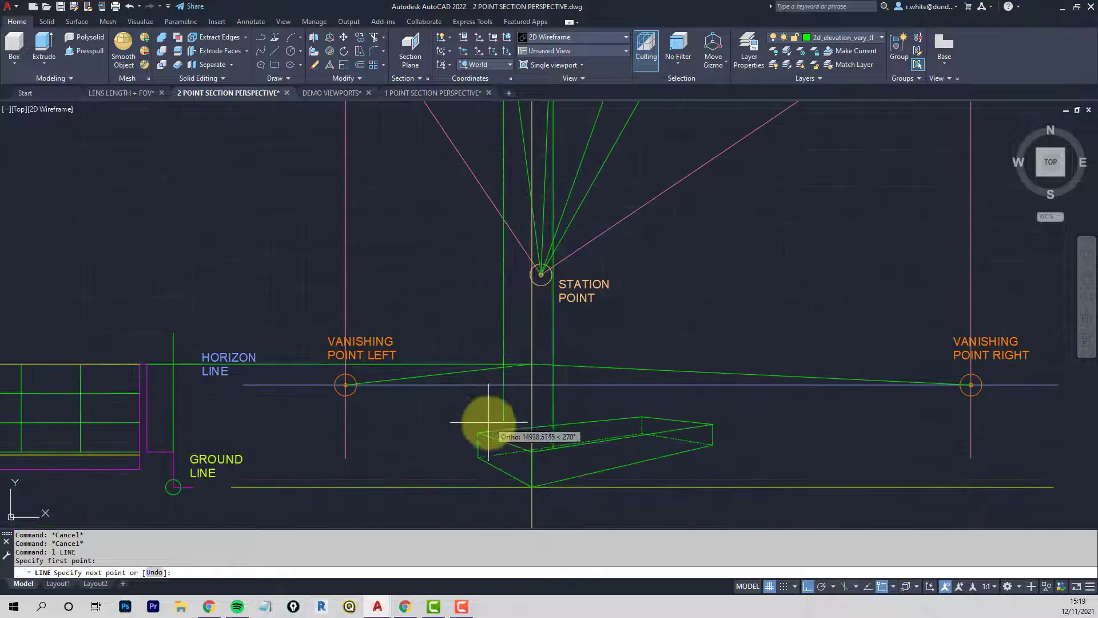
scroll(485, 424, "up", 4)
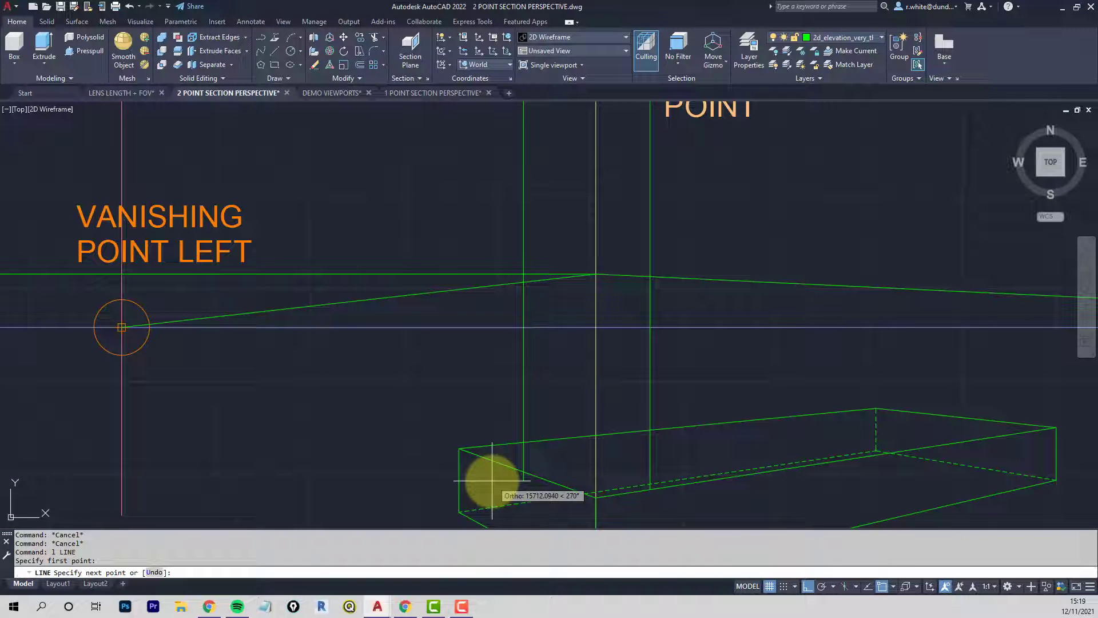
left_click(492, 481)
key("Return")
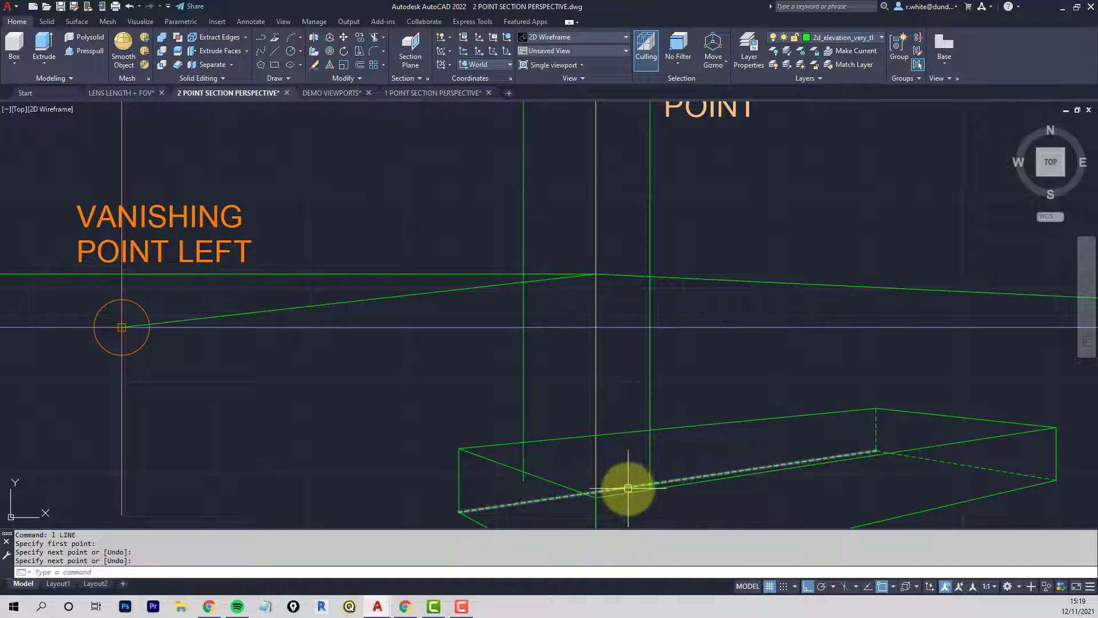
Draw a line from the foot of the left wall's front vertical on the box to the left vanishing point
type("l")
key("Return")
left_click(650, 489)
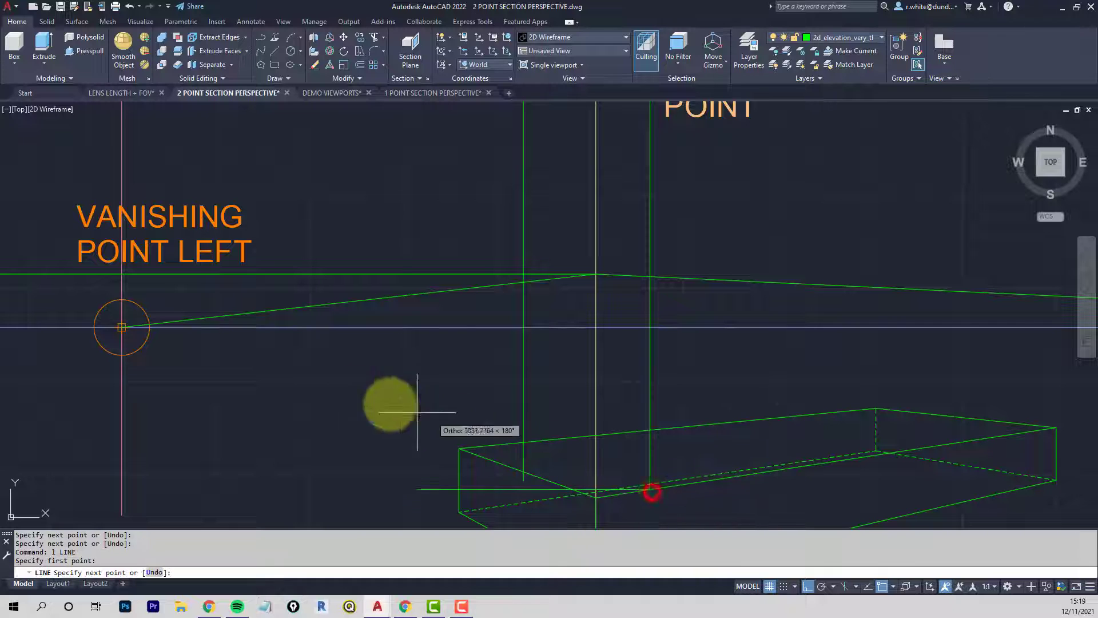
left_click(121, 327)
key("Return")
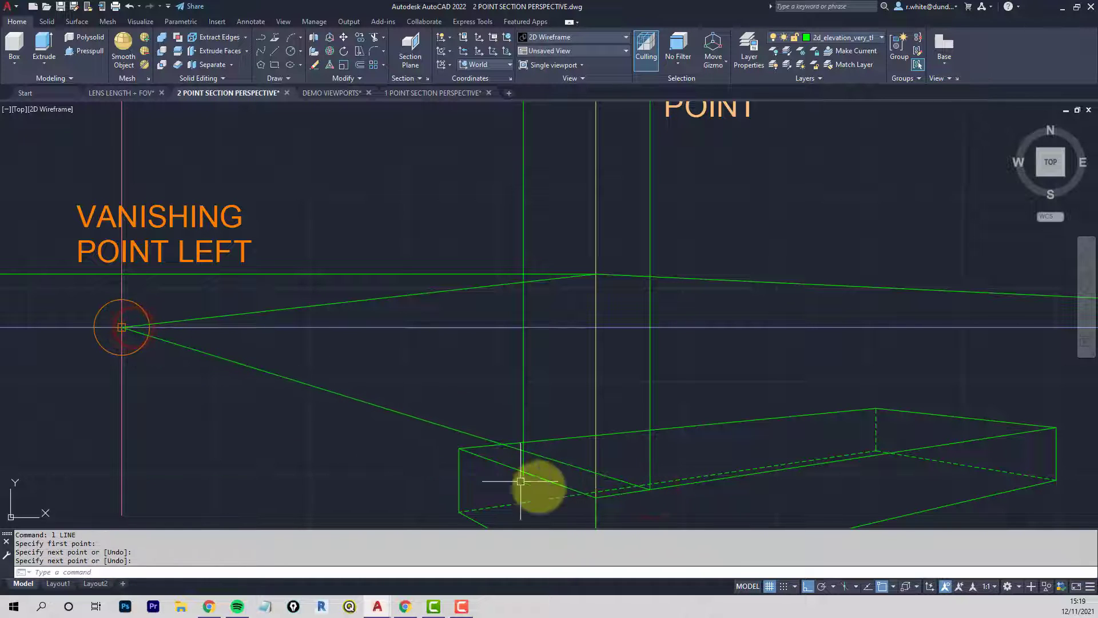
Trim the rear vertical below the wall's base line and the base line beyond the rear vertical
left_click(540, 456)
right_click(526, 458)
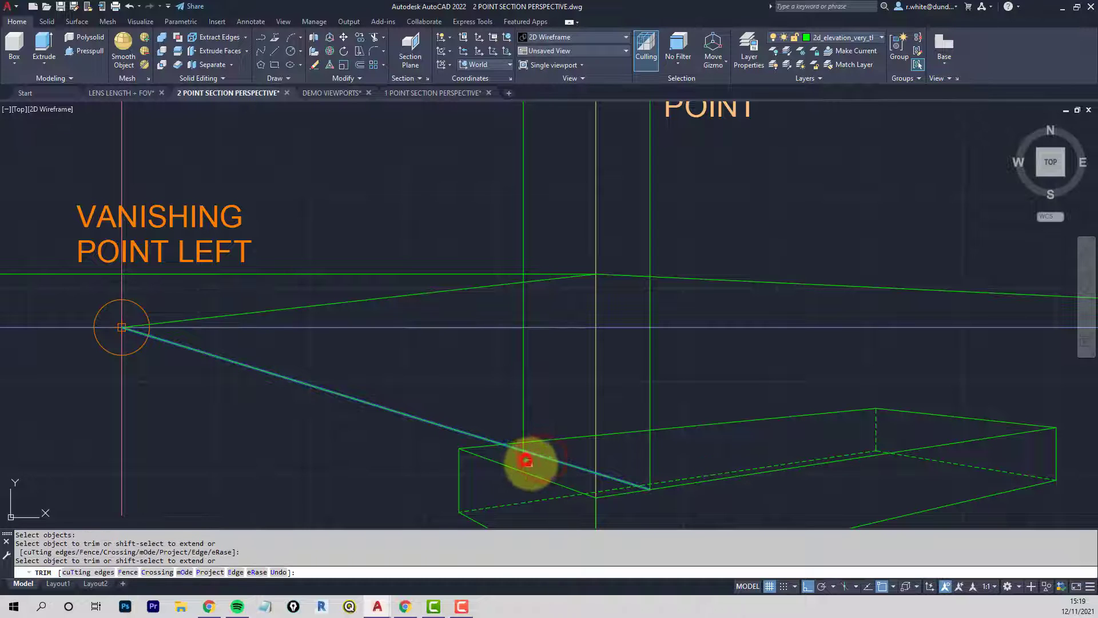
key("Return")
key("Return")
left_click(523, 416)
key("Return")
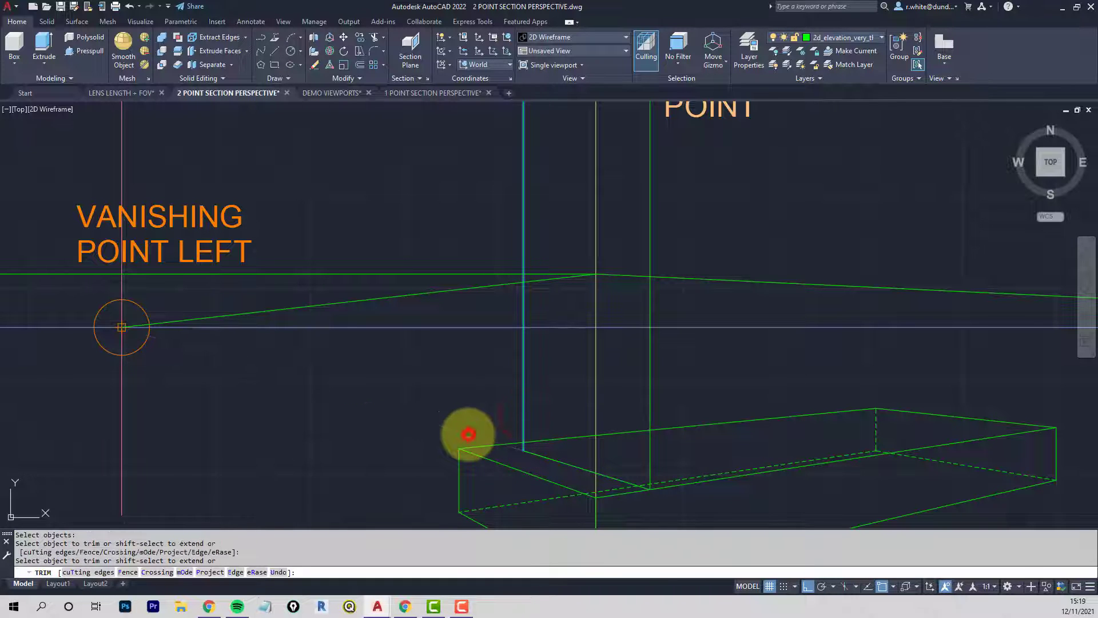
key("Return")
scroll(532, 343, "down", 2)
middle_click_drag(535, 336, 459, 336)
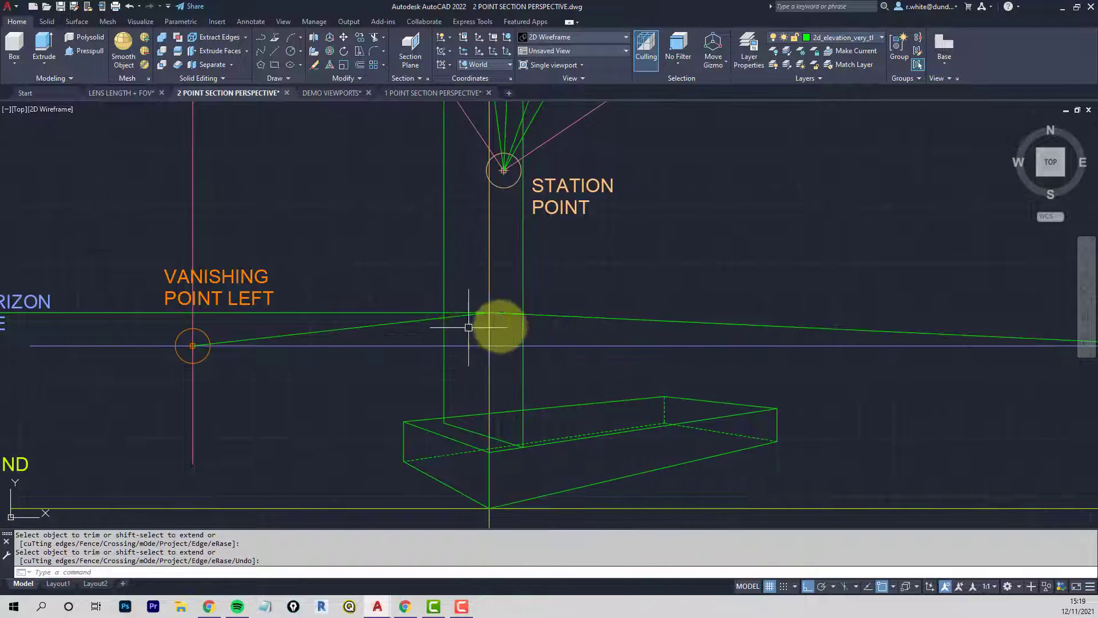
scroll(522, 319, "up", 1)
type("l")
key("Return")
left_click(519, 309)
middle_click_drag(417, 339, 599, 317)
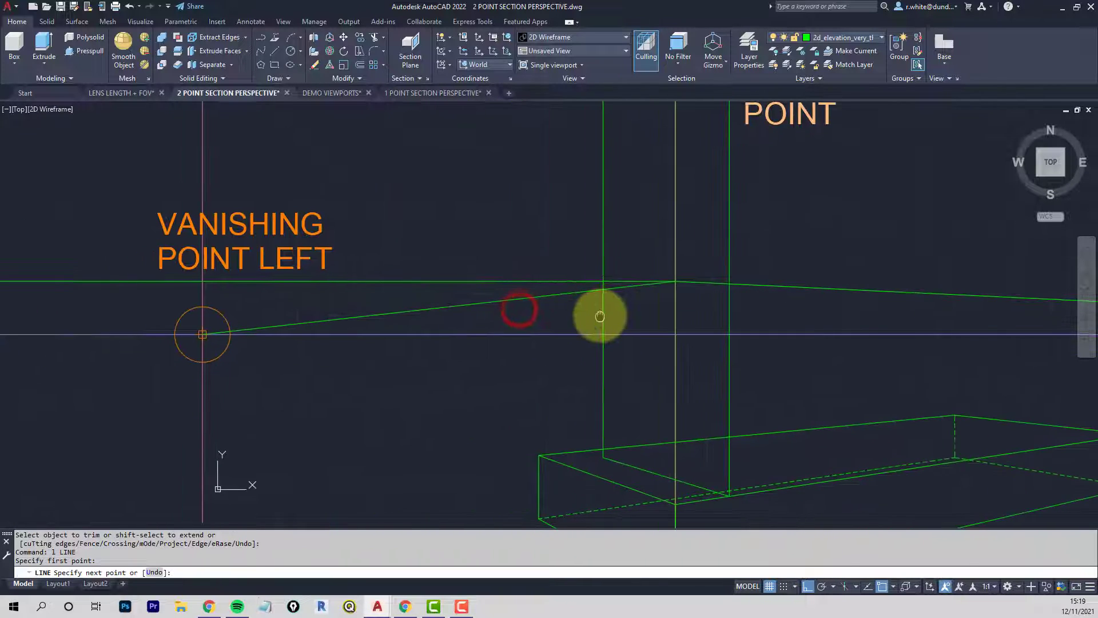
key("Escape")
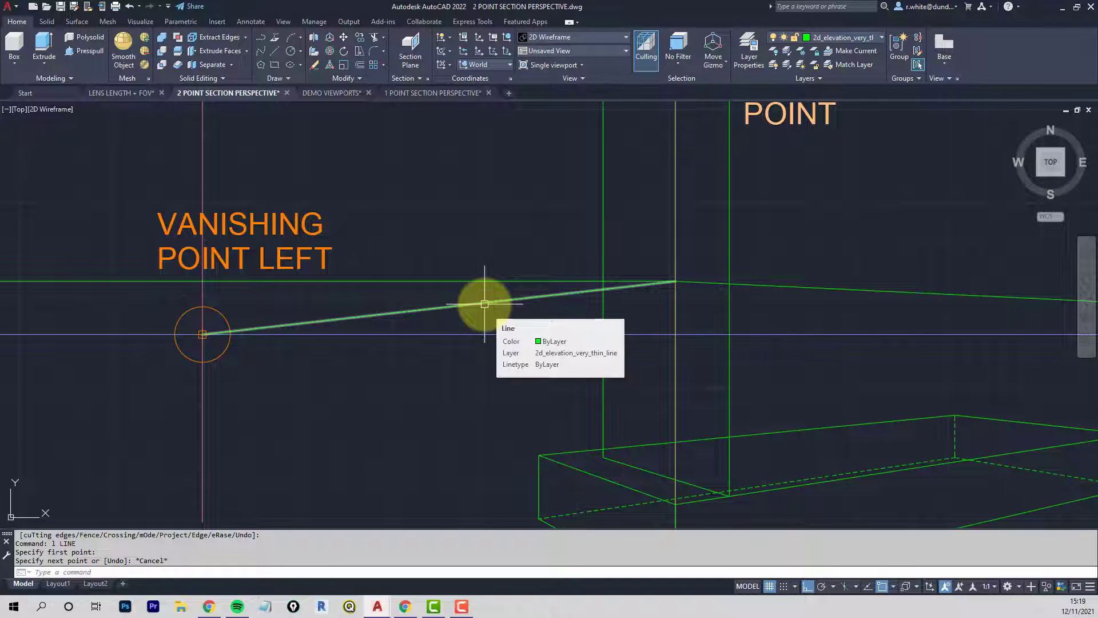
Replace the heights line's wall-top line to the left vanishing point with one starting where the left wall's front vertical meets the wall-top height
left_click(485, 304)
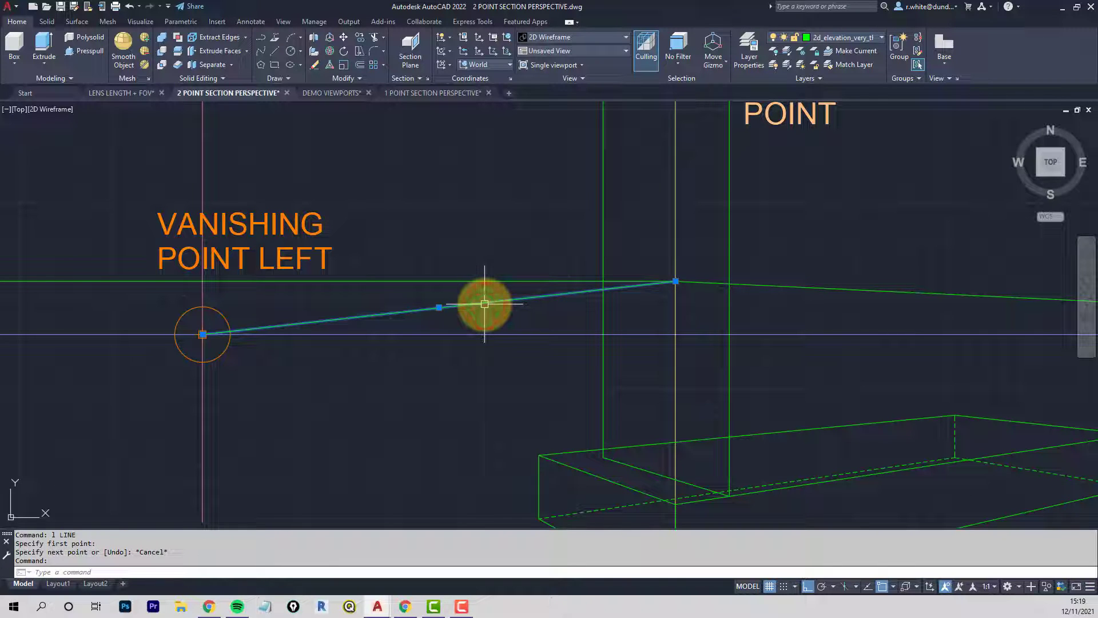
key("Delete")
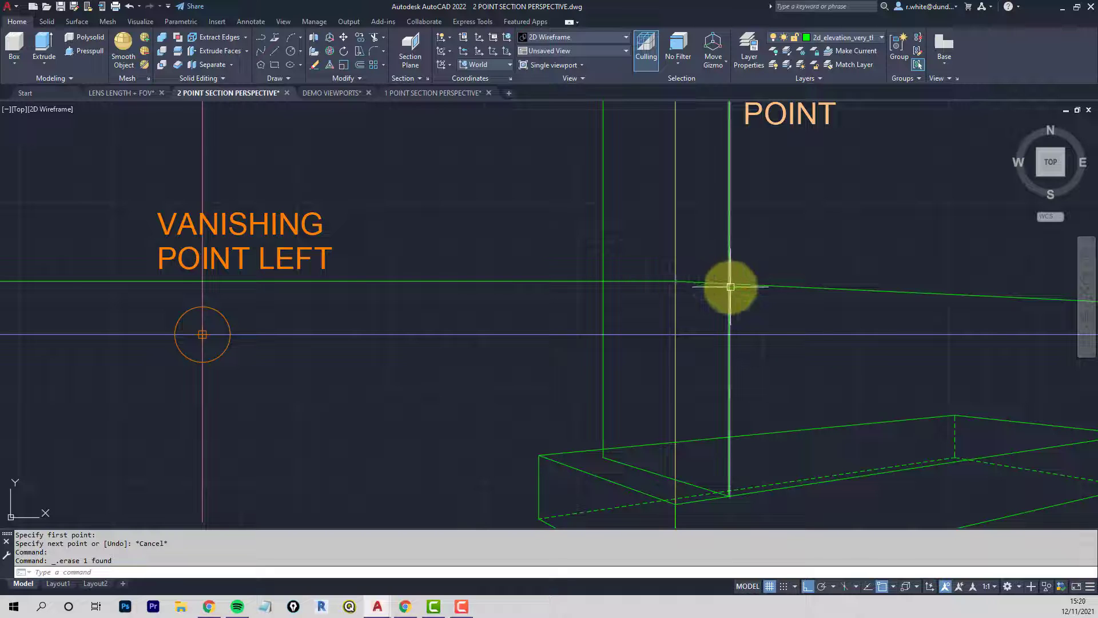
type("l")
key("Return")
left_click(730, 285)
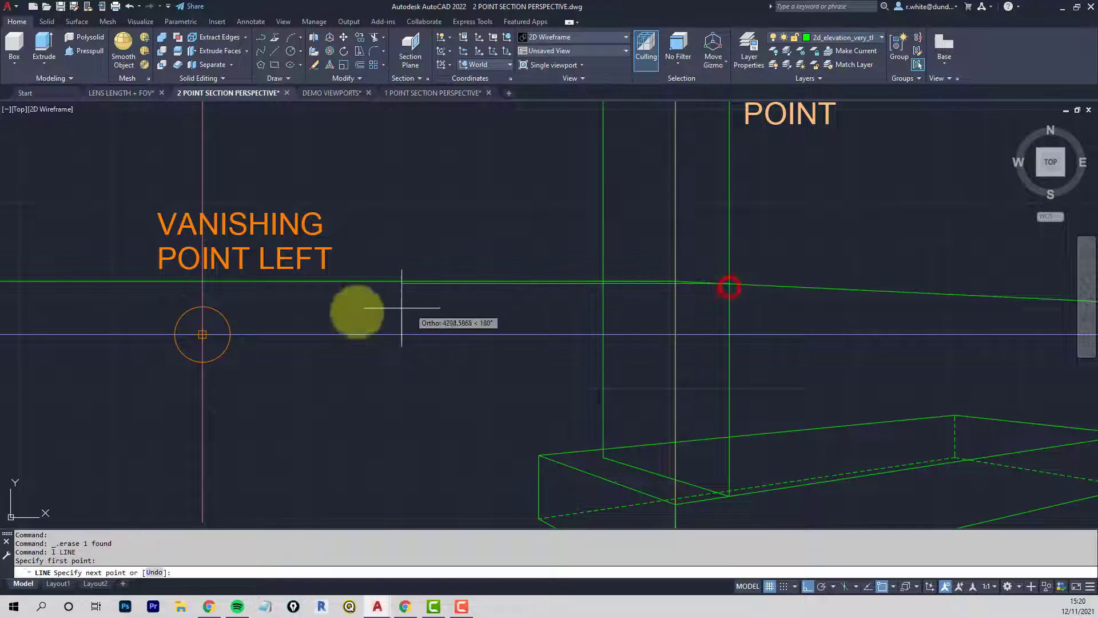
left_click(202, 334)
key("Return")
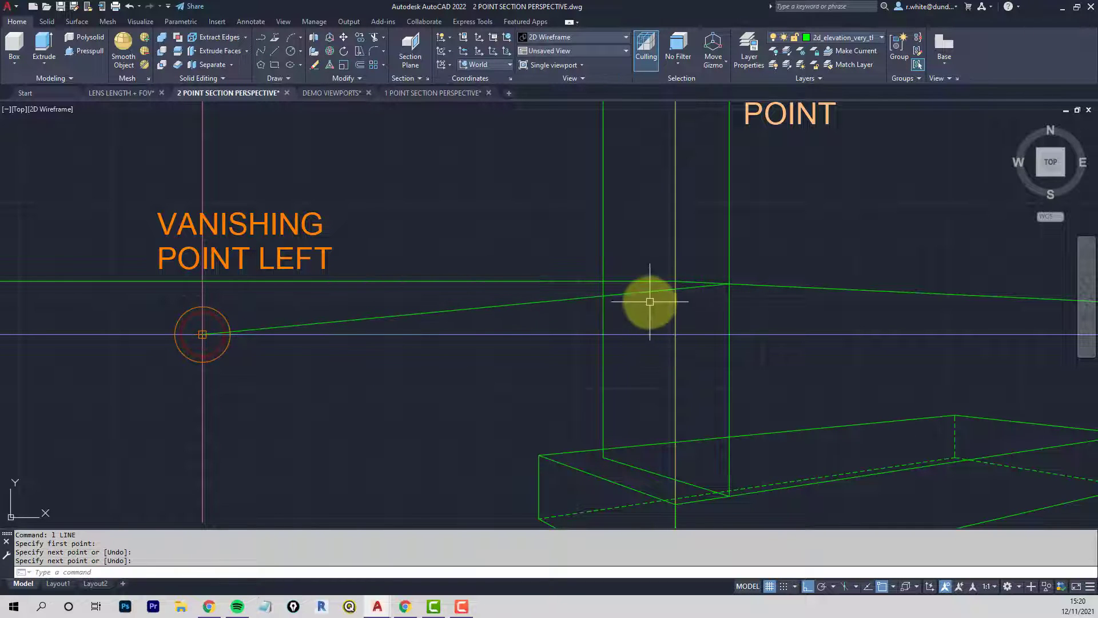
Trim the left wall's rear vertical above the new wall-top line and that line beyond the rear vertical
type("tr")
key("Return")
left_click(632, 296)
key("Return")
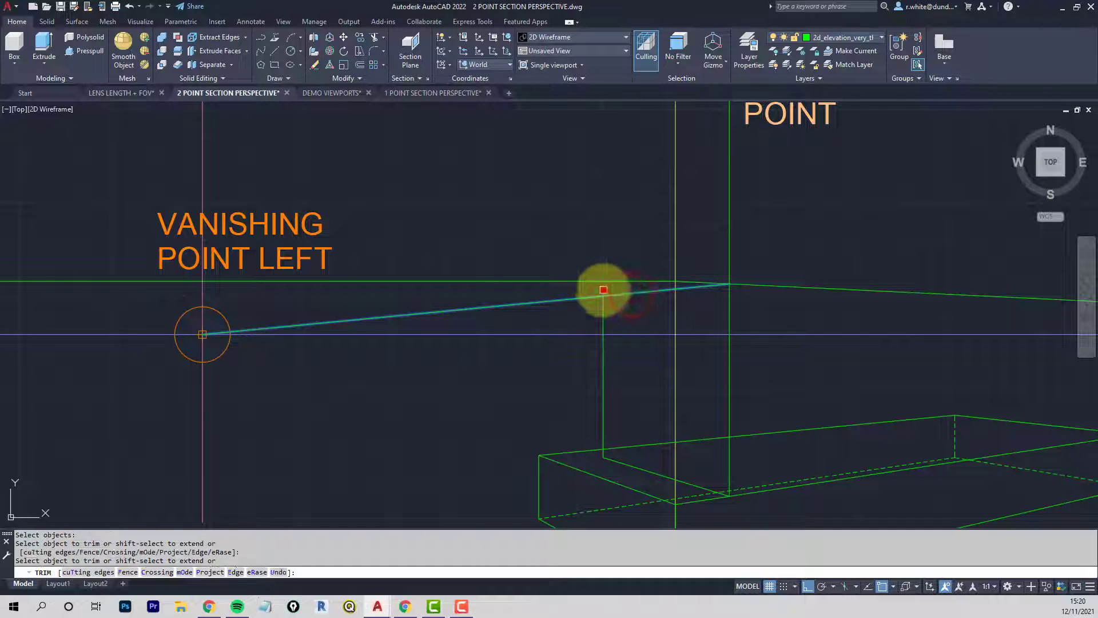
left_click(604, 290)
left_click(568, 300)
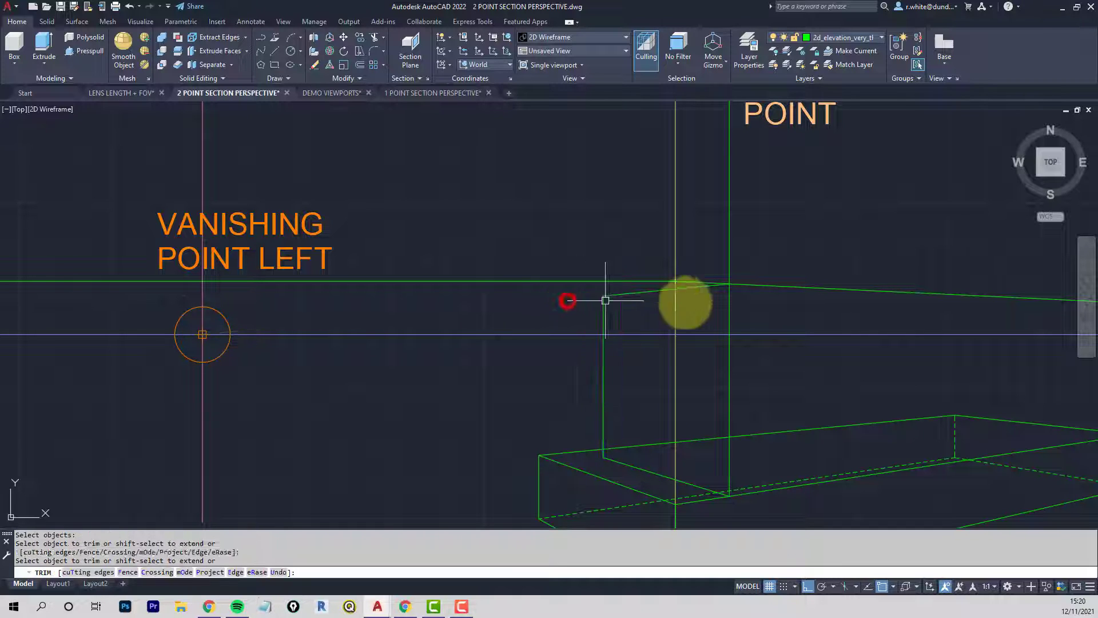
key("Return")
key("Return")
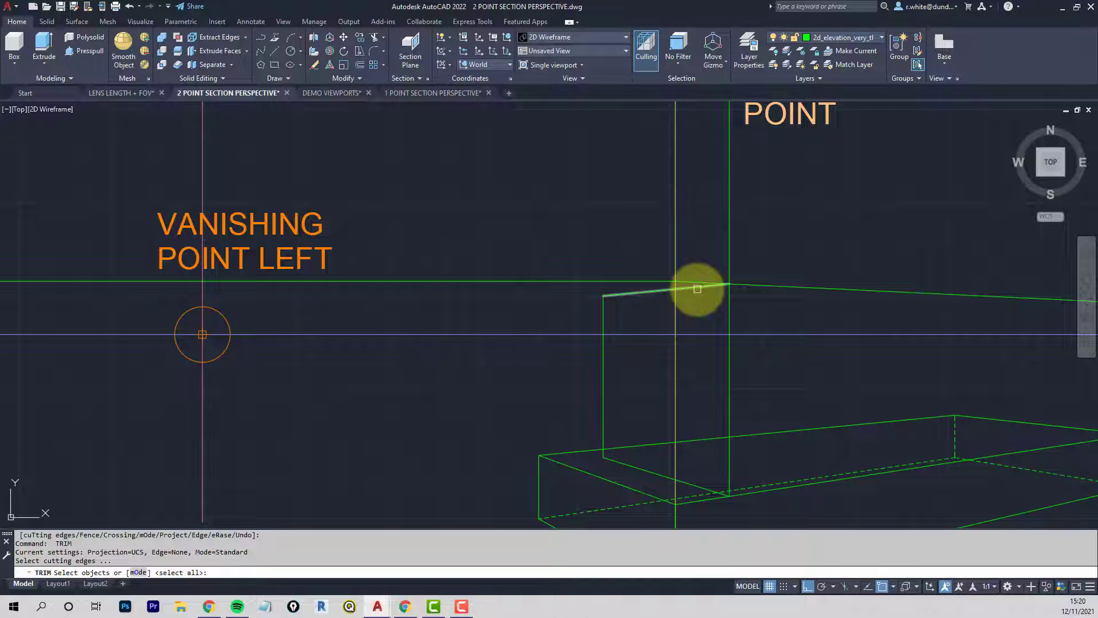
scroll(698, 289, "down", 3)
middle_click_drag(744, 314, 631, 327)
key("Escape")
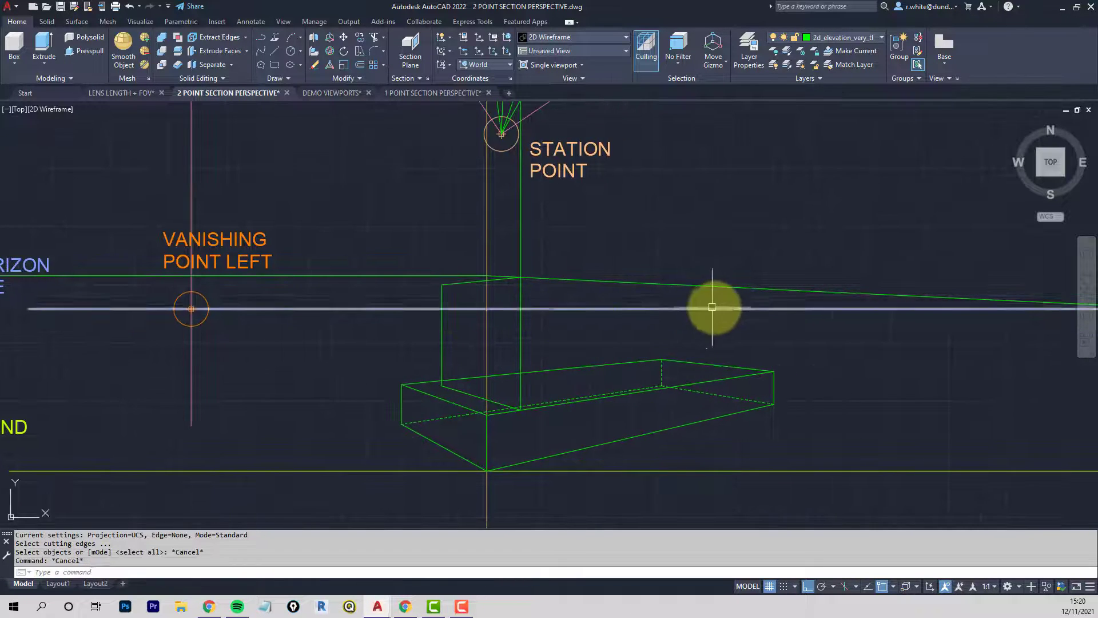
Draw a vertical line from where the right wall's front sight line crosses the picture plane down past the box's front top edge
scroll(713, 307, "down", 2)
middle_click_drag(699, 264, 616, 380)
middle_click_drag(682, 124, 633, 206)
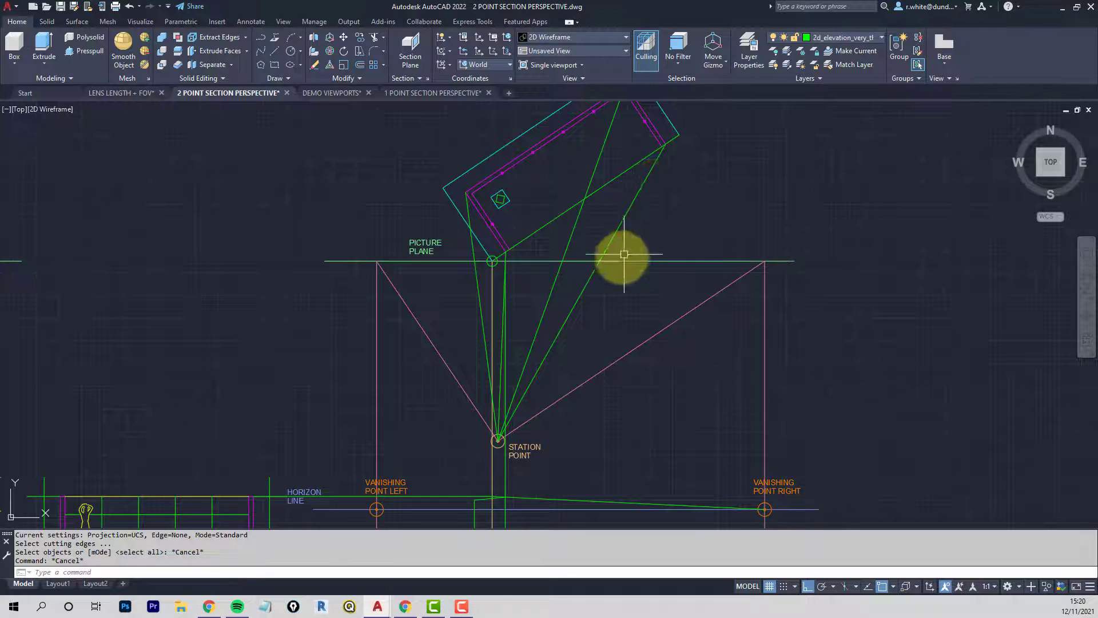
type("l")
key("Return")
left_click(598, 261)
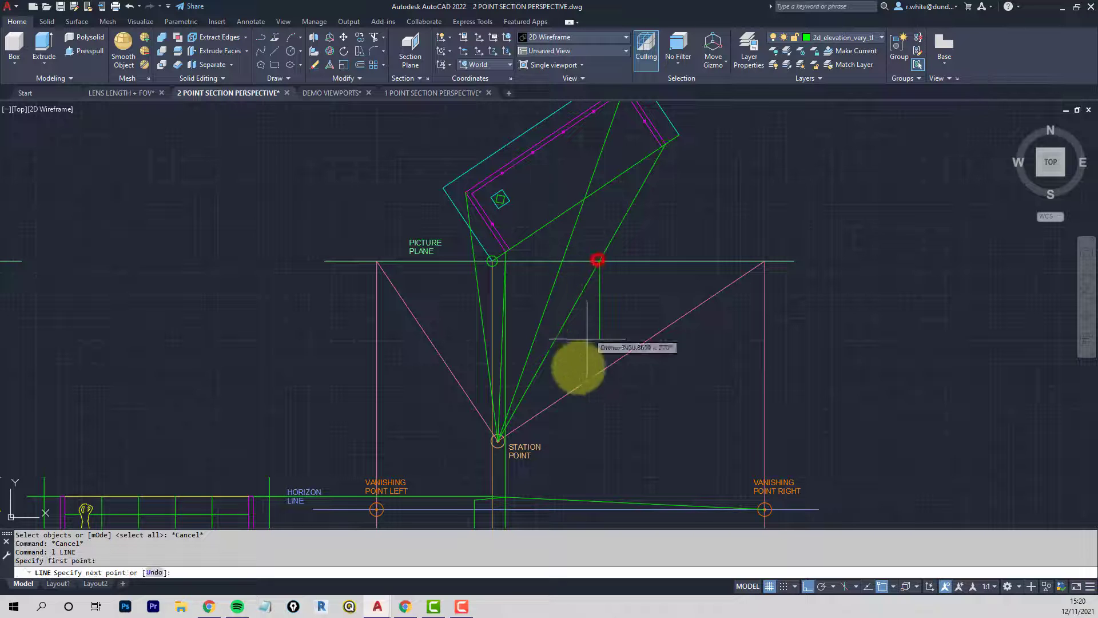
middle_click_drag(581, 367, 588, 220)
scroll(583, 351, "up", 2)
scroll(652, 389, "up", 2)
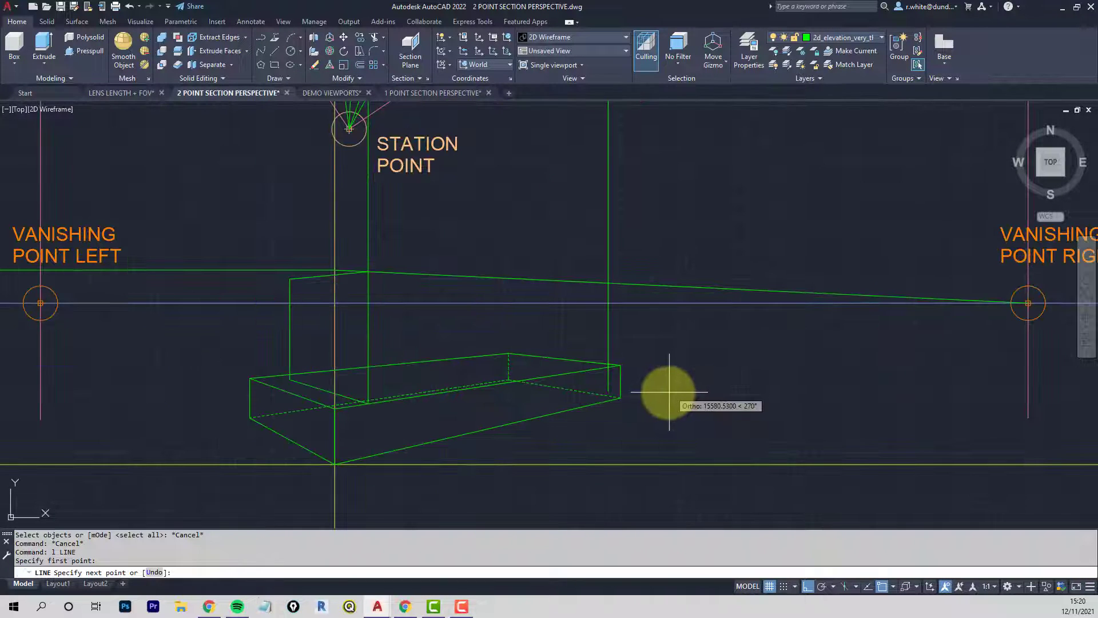
key("Return")
Trim the right wall's vertical where it passes below the box's front top edge
type("tr")
key("Return")
left_click(593, 372)
key("Return")
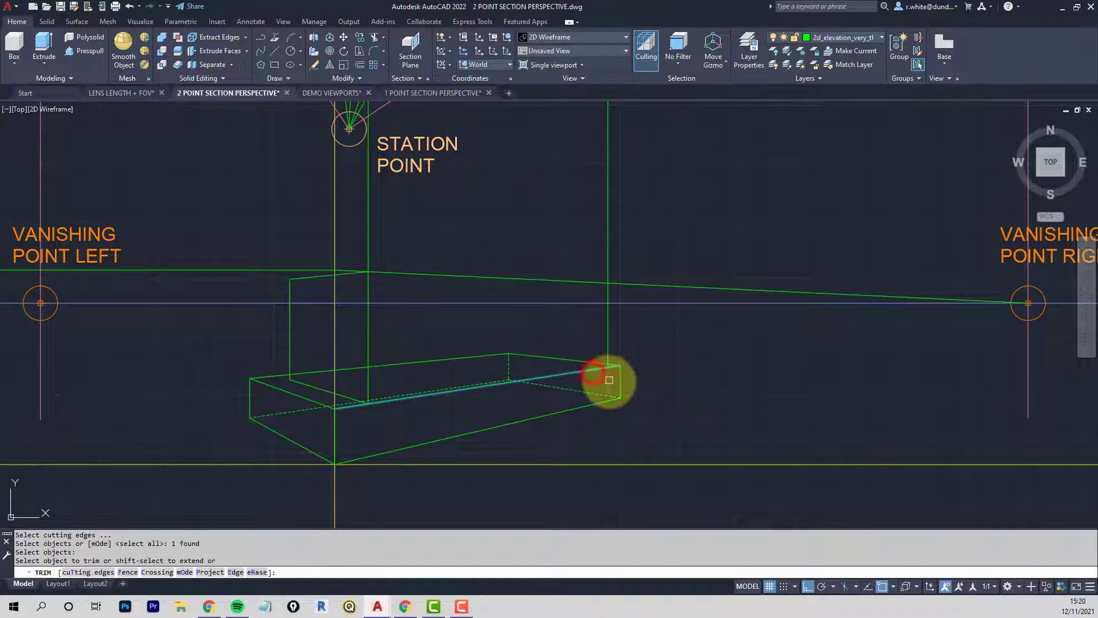
left_click(609, 381)
key("Return")
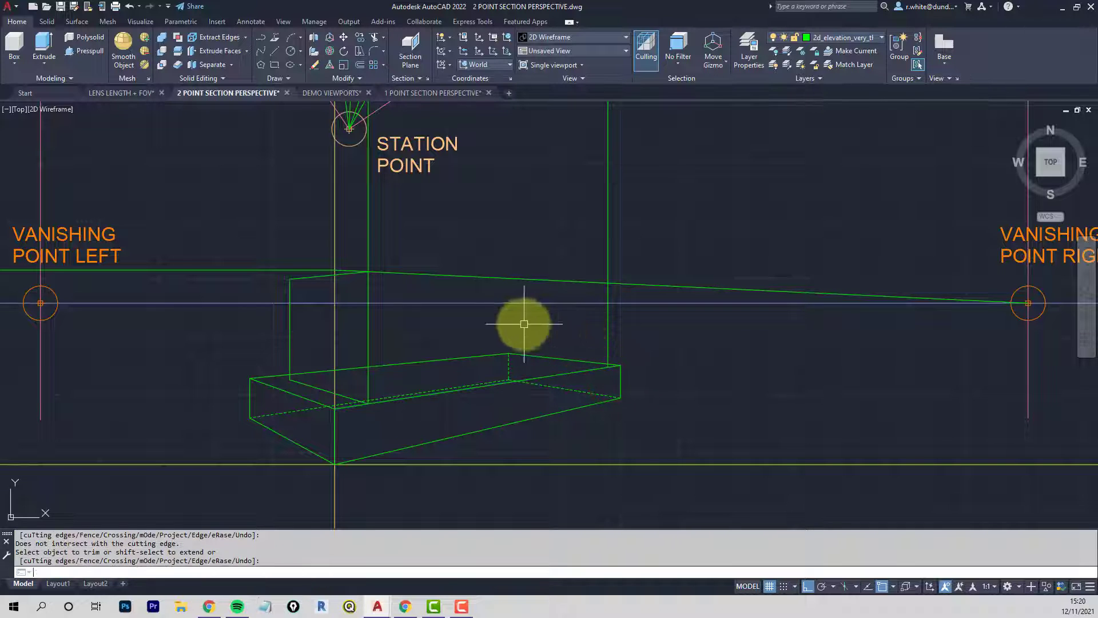
Trim the right wall's vertical above the wall-top line running to the right vanishing point
type("tr")
key("Return")
left_click(630, 285)
key("Return")
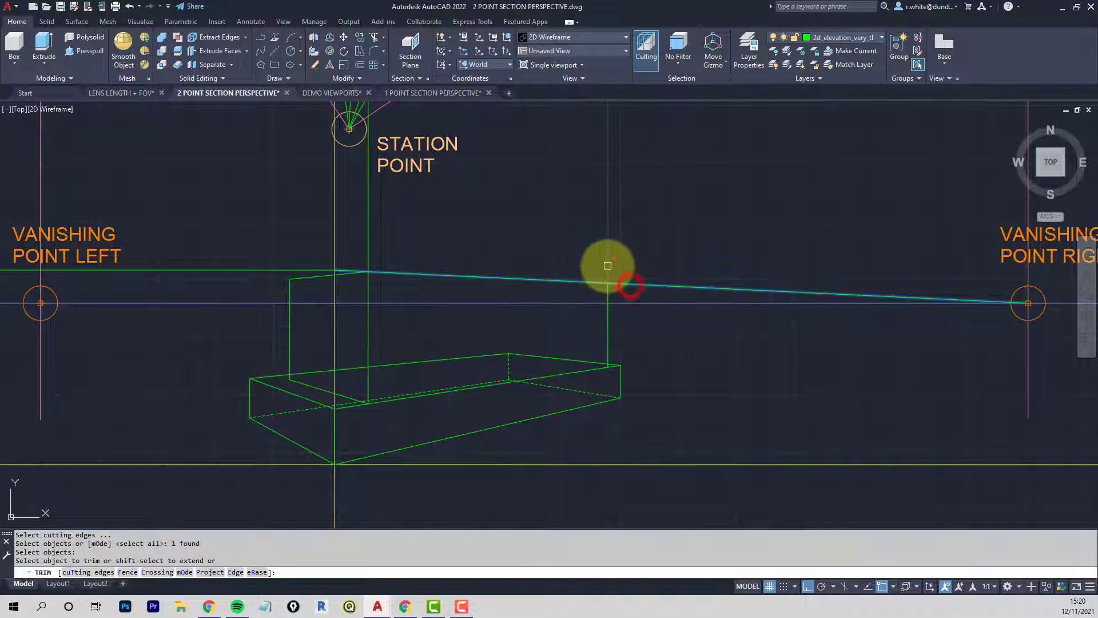
left_click(608, 264)
key("Return")
Draw a vertical projection line down from the rear right outer corner of the plan's walls
middle_click_drag(413, 278, 500, 346)
scroll(454, 312, "down", 2)
scroll(500, 346, "down", 2)
mouse_move(507, 275)
middle_mouse_down()
mouse_move(509, 286)
mouse_move(555, 241)
mouse_move(567, 288)
middle_mouse_up()
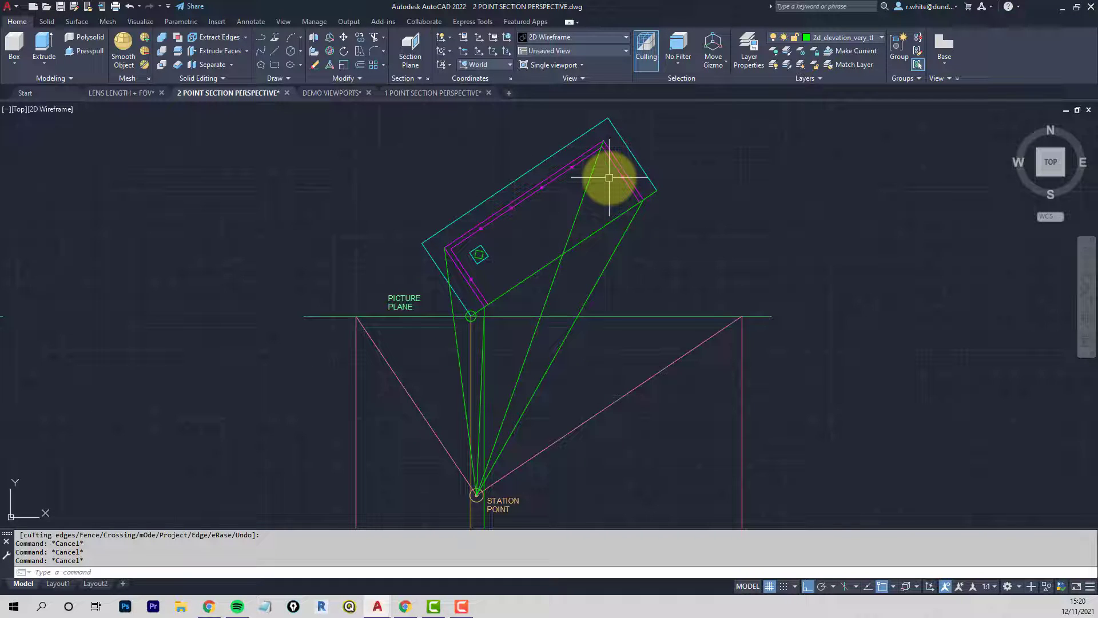
type("l")
key("Return")
left_click(604, 140)
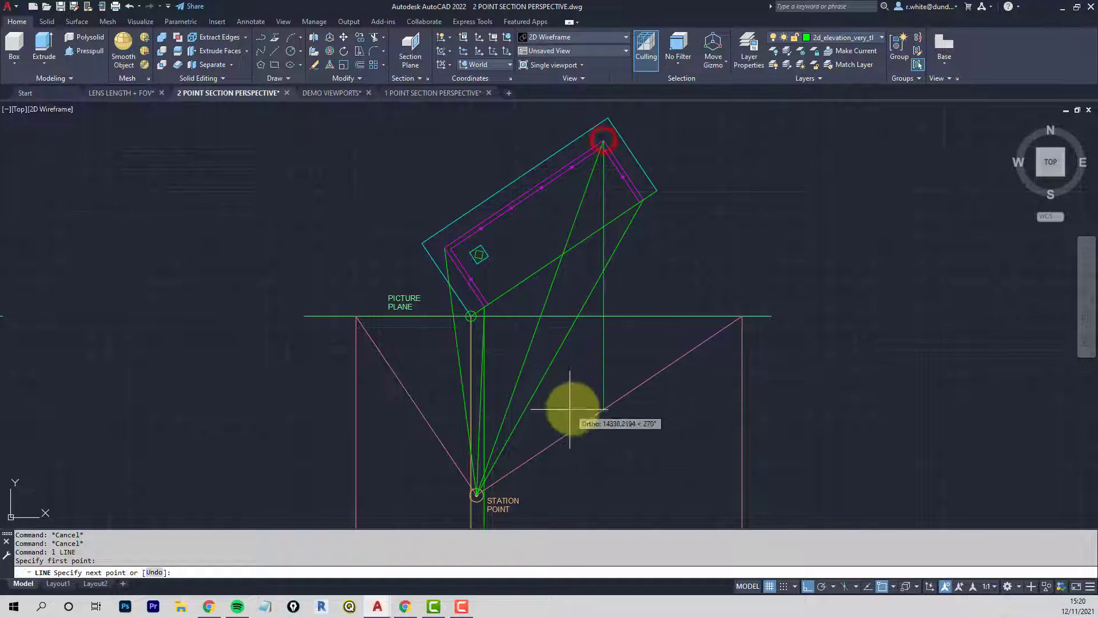
mouse_move(569, 507)
middle_mouse_down()
mouse_move(569, 331)
mouse_move(590, 471)
middle_mouse_up()
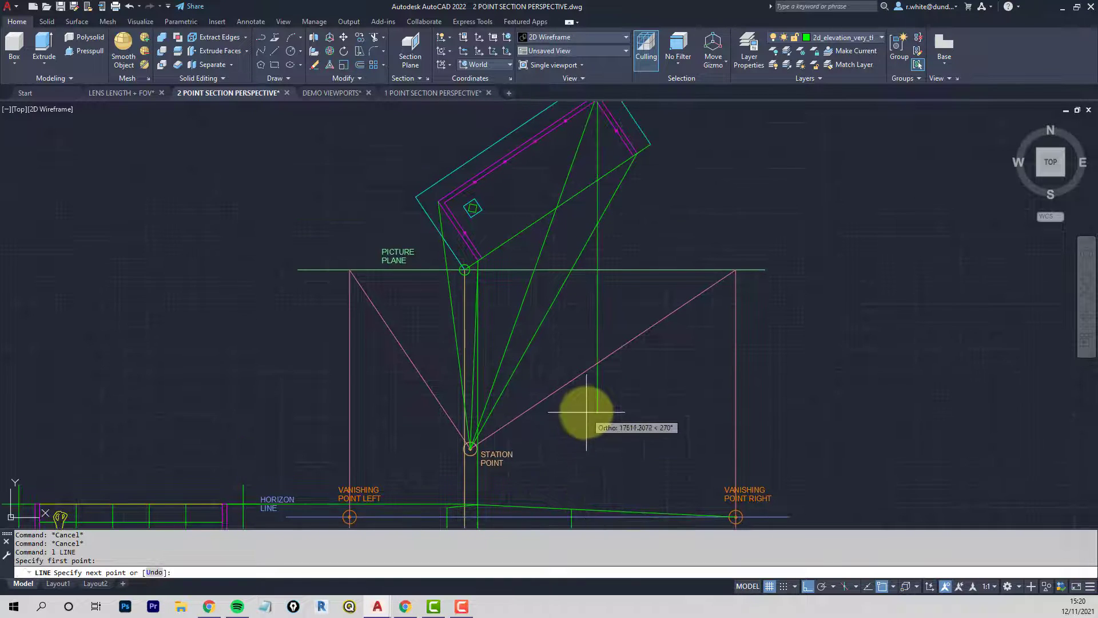
mouse_move(589, 431)
middle_mouse_down()
mouse_move(578, 358)
mouse_move(568, 453)
middle_mouse_up()
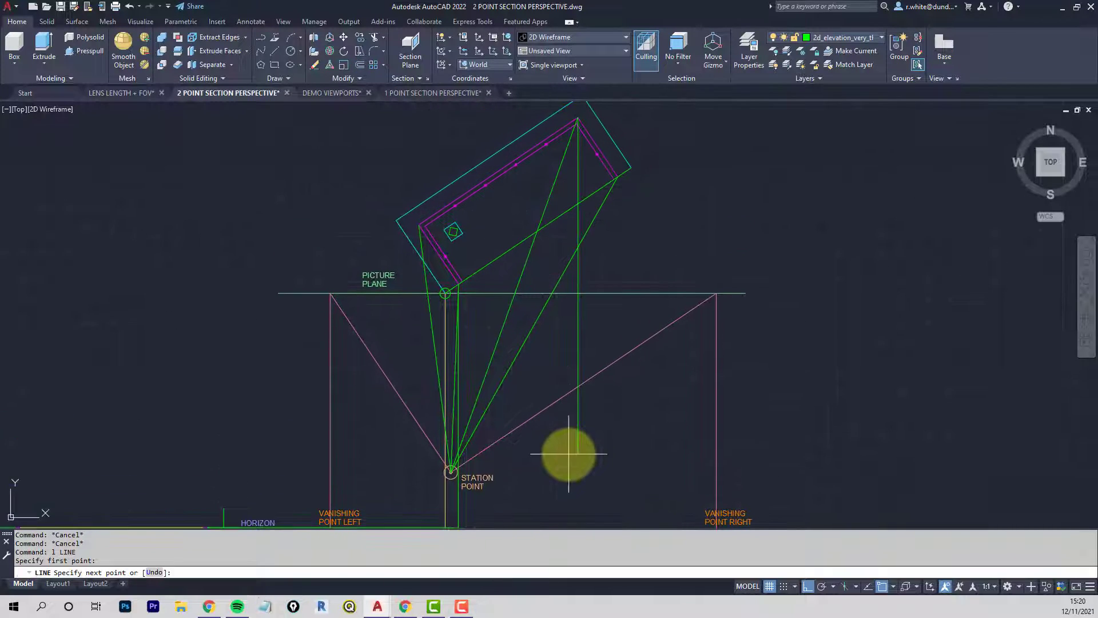
key("Escape")
key("Escape")
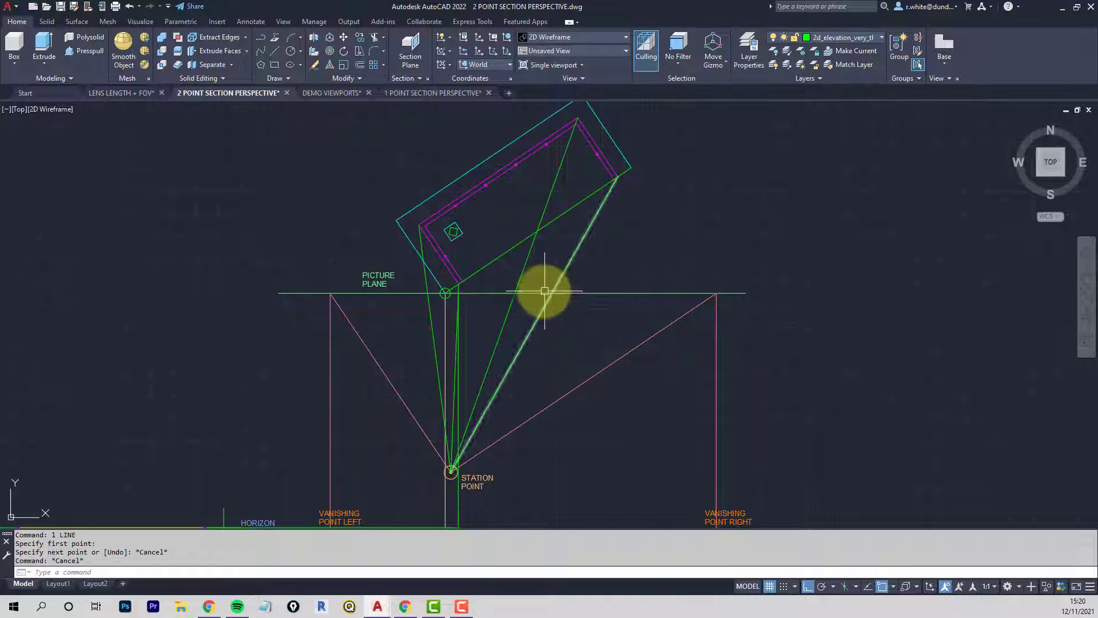
Draw a vertical line from where the back-corner sight line crosses the picture plane down to the base of the perspective view
scroll(544, 289, "up", 2)
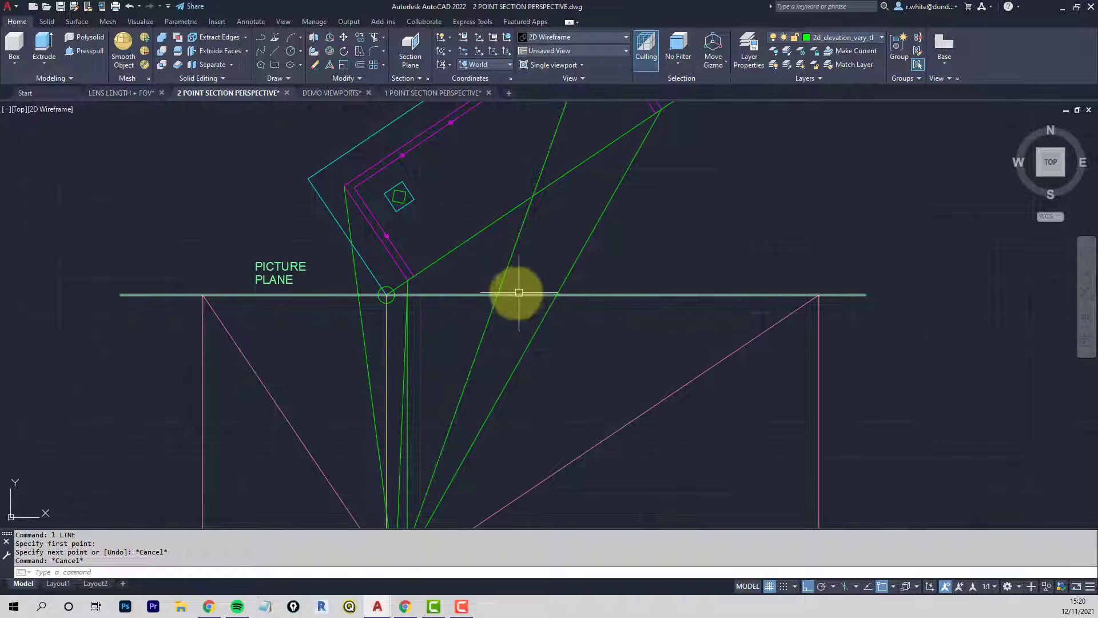
key("Return")
left_click(497, 295)
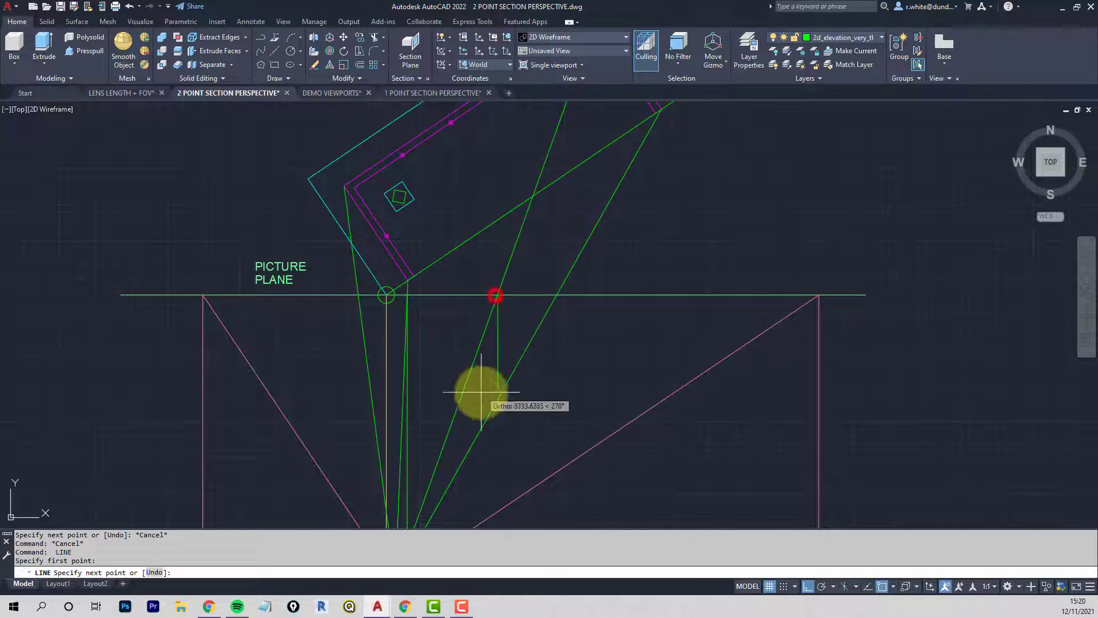
middle_click_drag(502, 437, 523, 218)
middle_click_drag(523, 387, 541, 282)
scroll(540, 381, "up", 4)
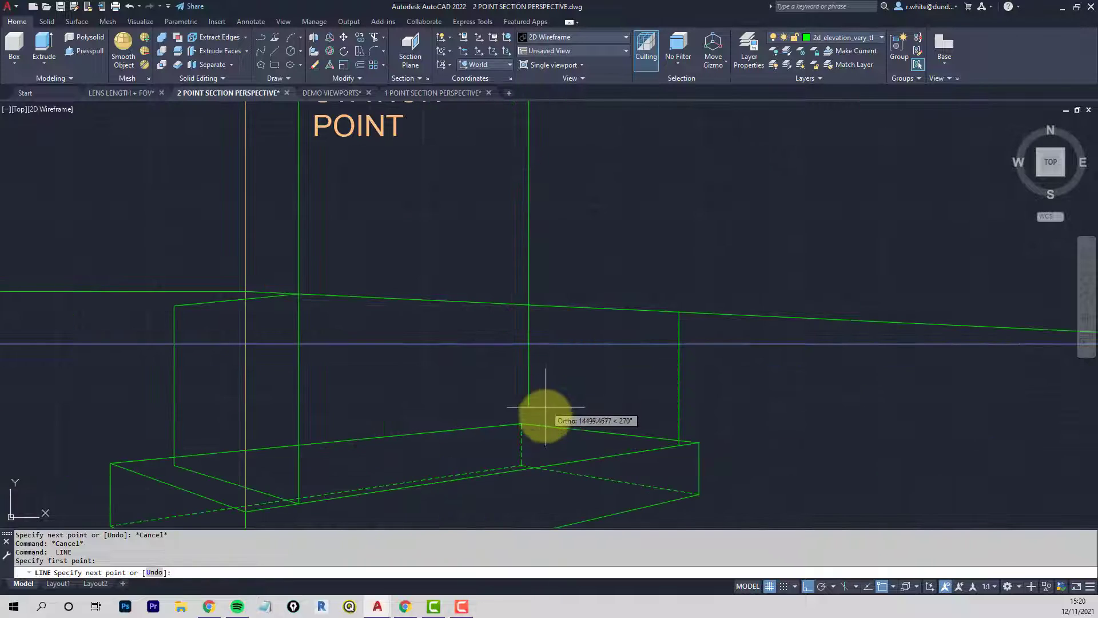
left_click(484, 455)
key("Return")
scroll(498, 410, "down", 2)
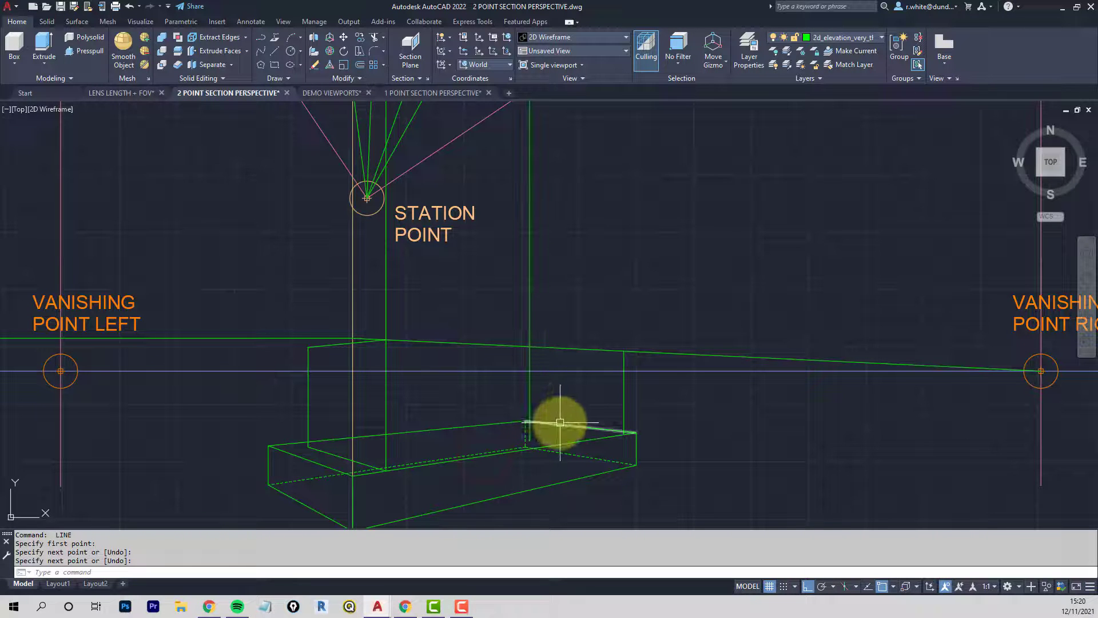
Draw a line from the bottom of the perspective's right vertical wall edge to the left vanishing point
type("l")
key("Return")
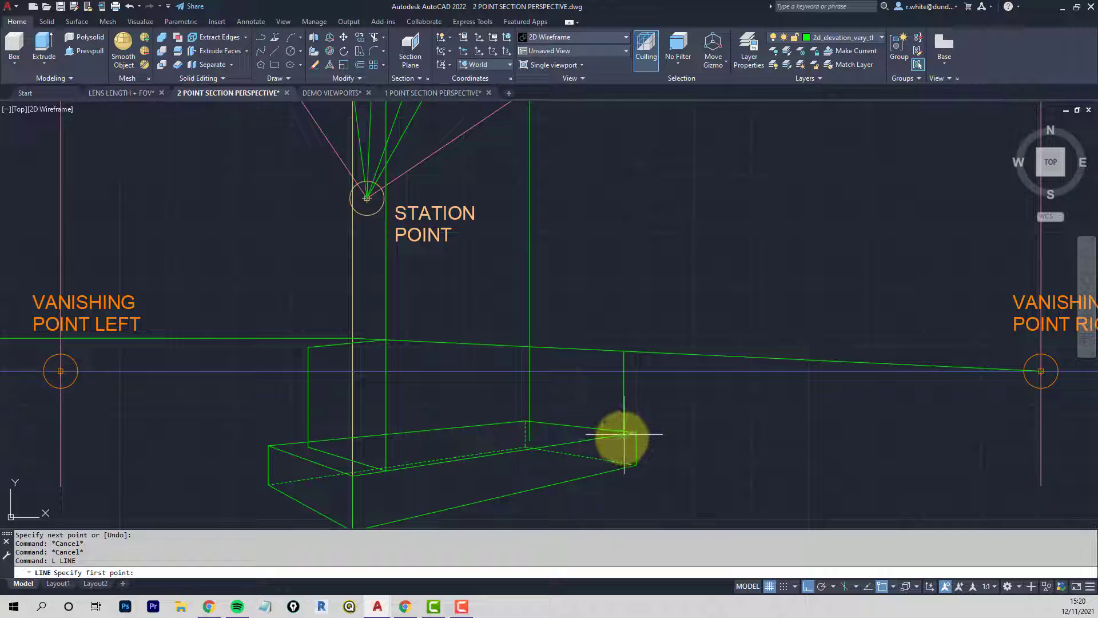
left_click(624, 434)
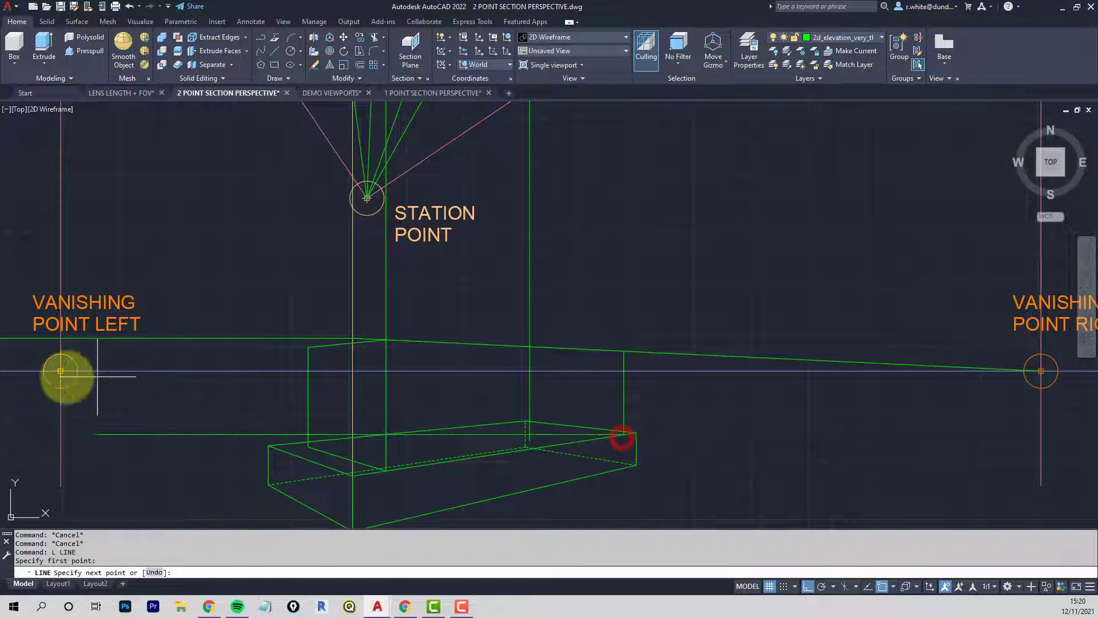
left_click(60, 371)
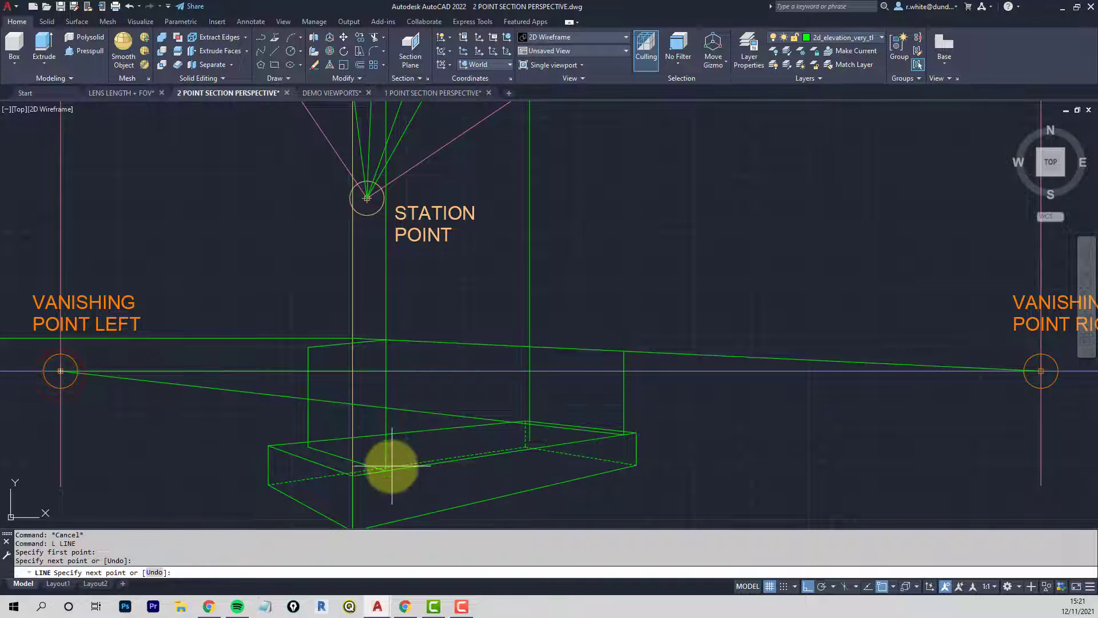
key("Return")
Draw a line from the bottom of the perspective's left vertical wall edge to the right vanishing point
key("Return")
left_click(314, 446)
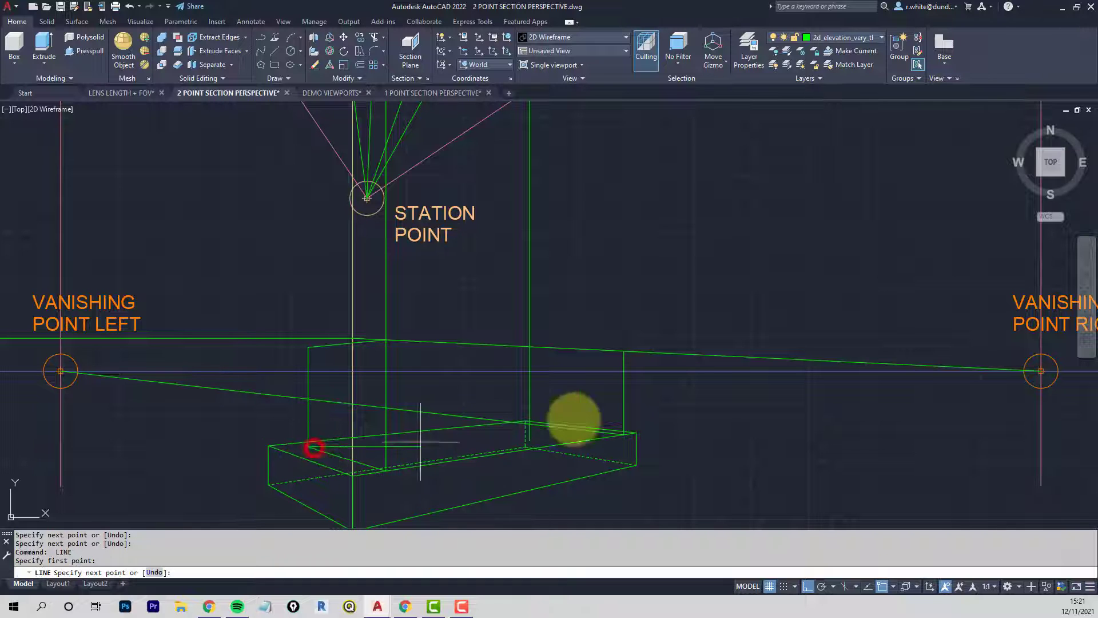
left_click(1041, 370)
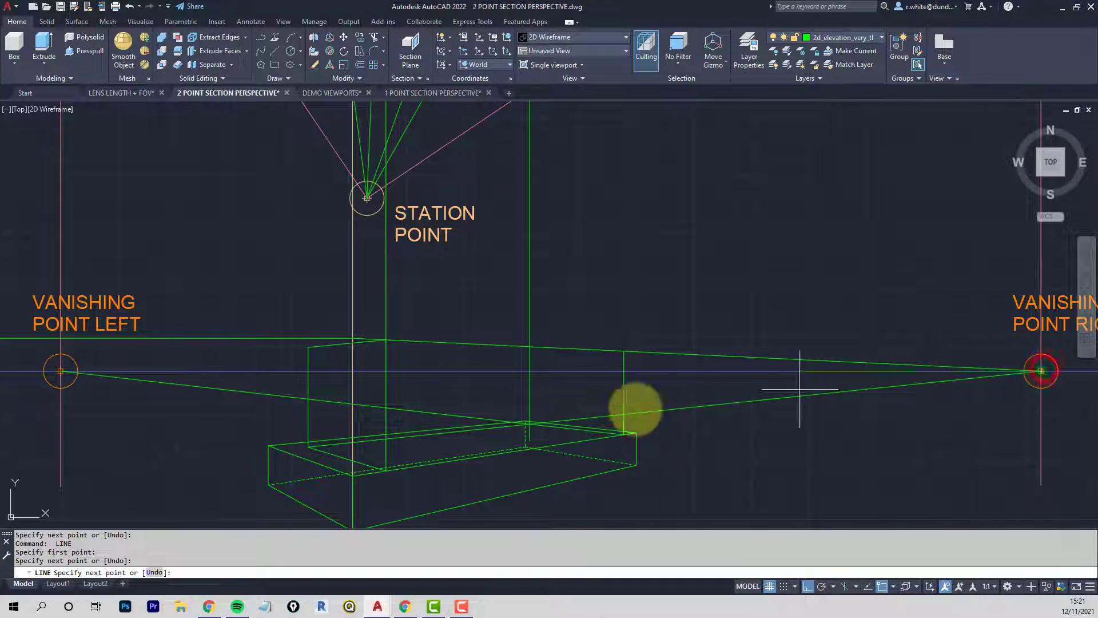
key("Return")
Fillet the two crossing base lines into a sharp corner at the back of the room's floor
scroll(521, 430, "up", 5)
scroll(581, 412, "up", 4)
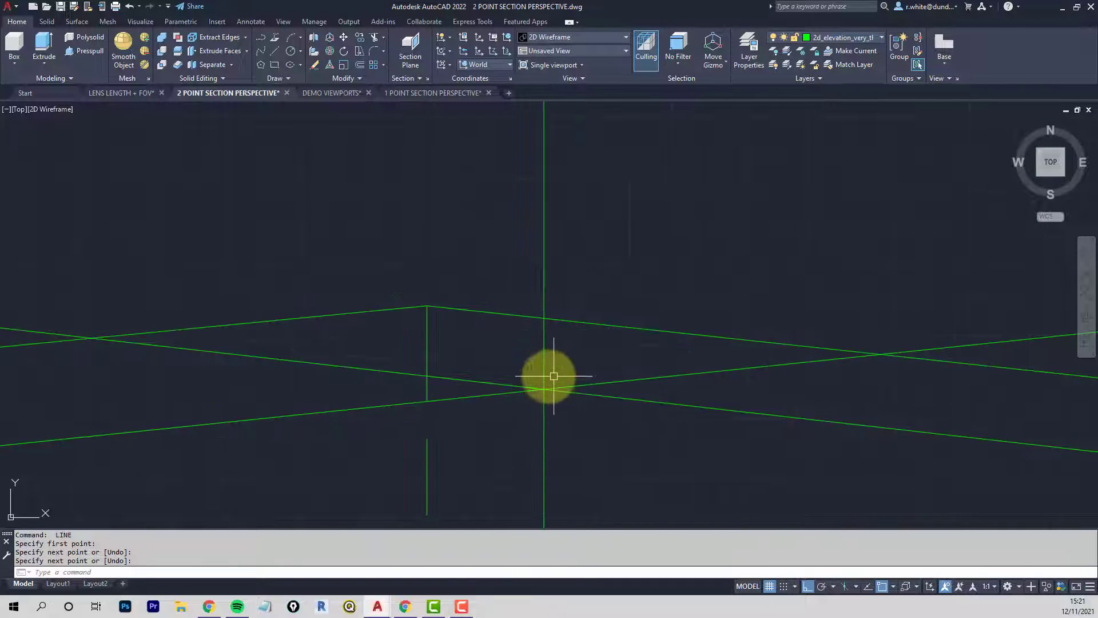
key("Escape")
key("Escape")
type("f")
key("Return")
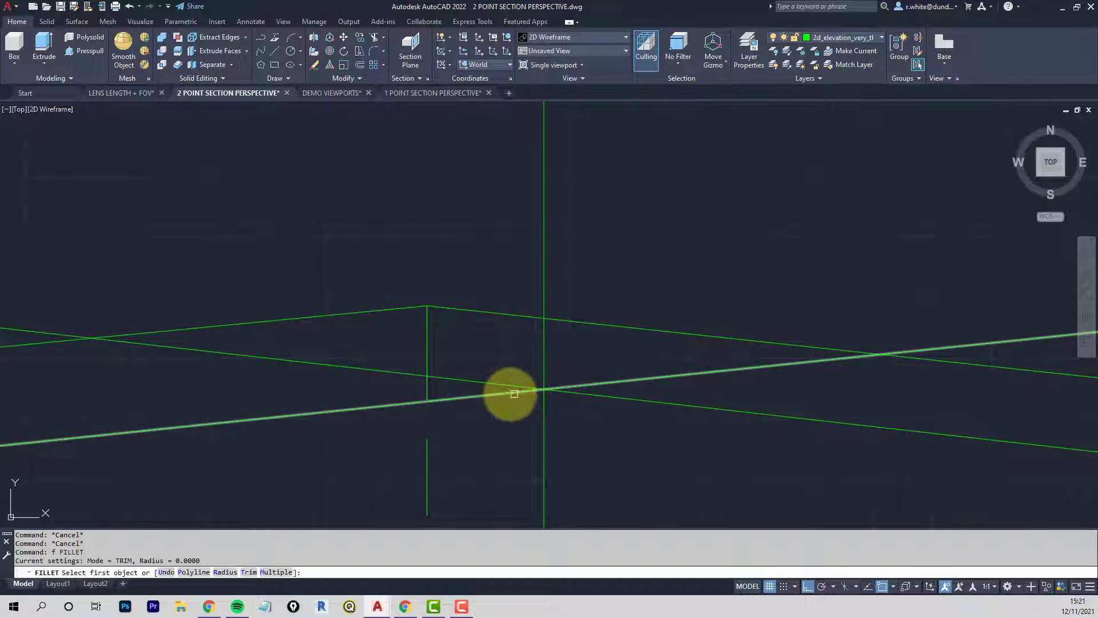
left_click(509, 393)
left_click(589, 393)
Fillet the back vertical projection line to the floor line so that it ends at the back floor corner
key("Return")
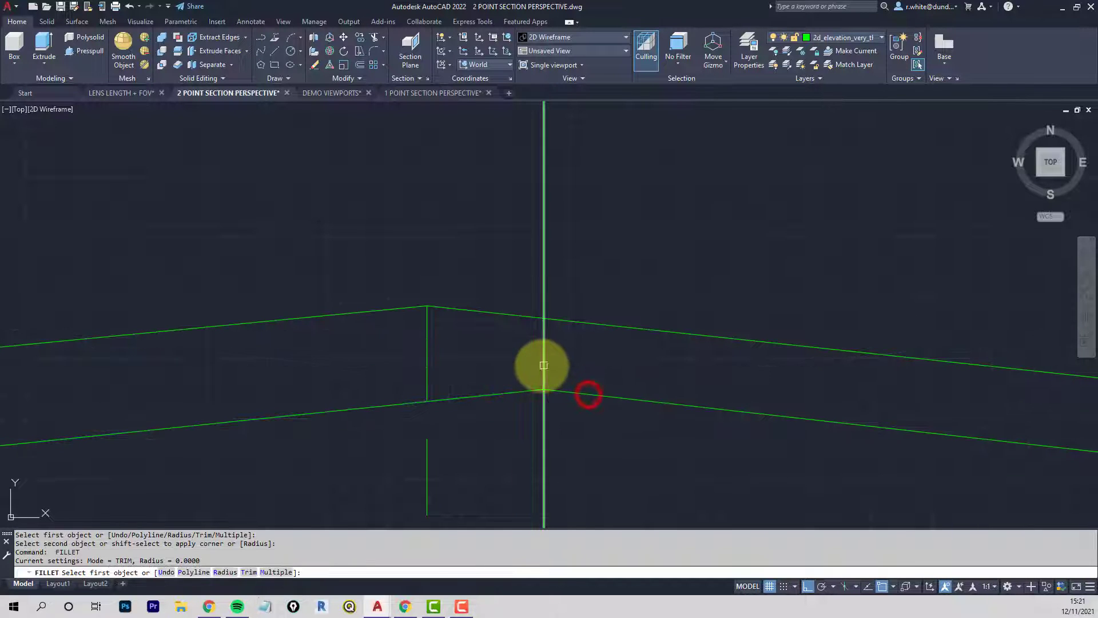
left_click(542, 369)
left_click(572, 393)
scroll(578, 351, "down", 5)
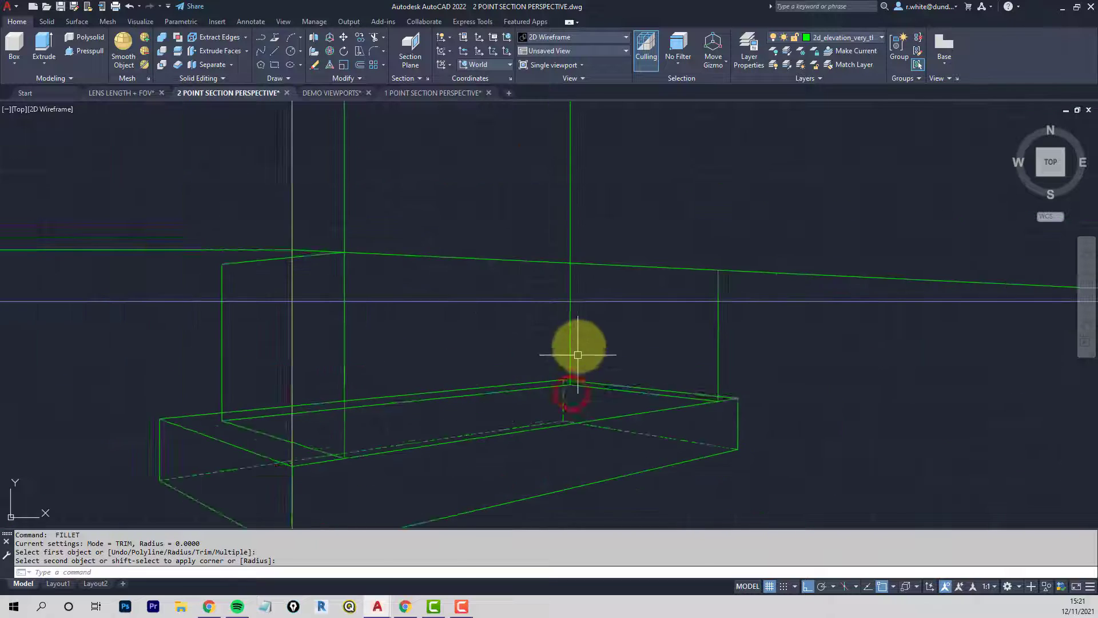
Draw a line from the top of the right vertical wall edge to the left vanishing point
scroll(581, 300, "up", 2)
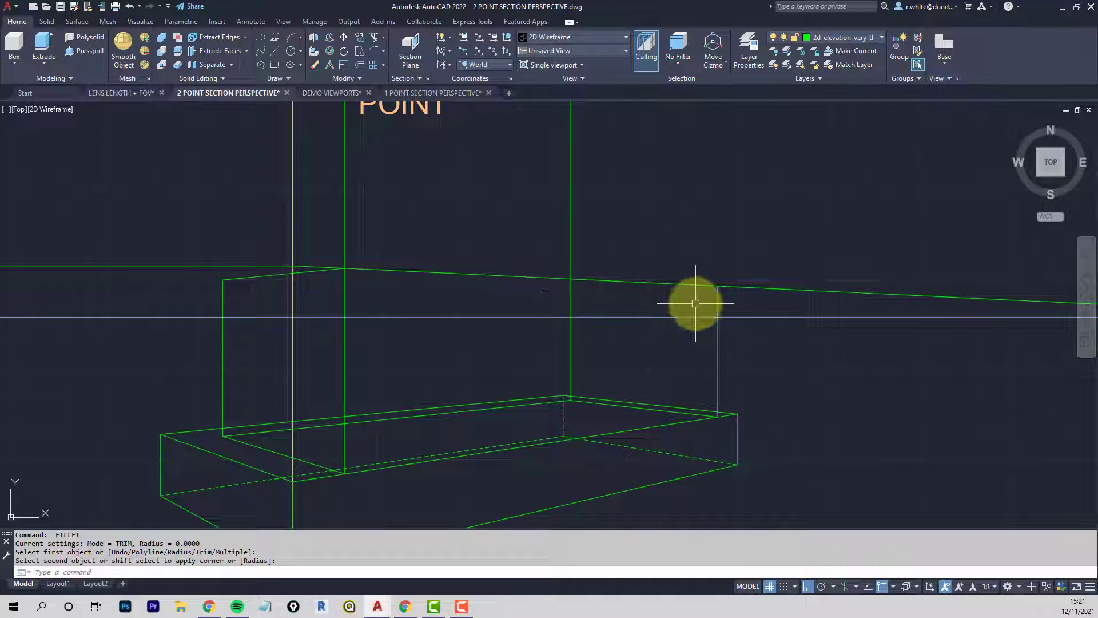
type("l")
key("Return")
left_click(717, 286)
scroll(717, 287, "down", 4)
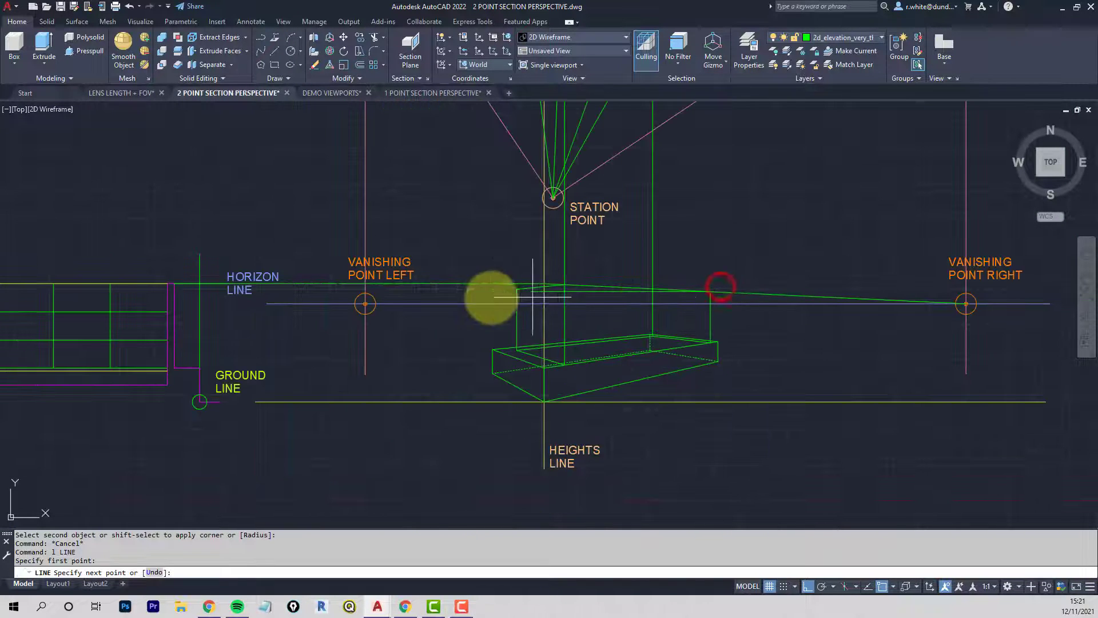
left_click(365, 303)
key("Return")
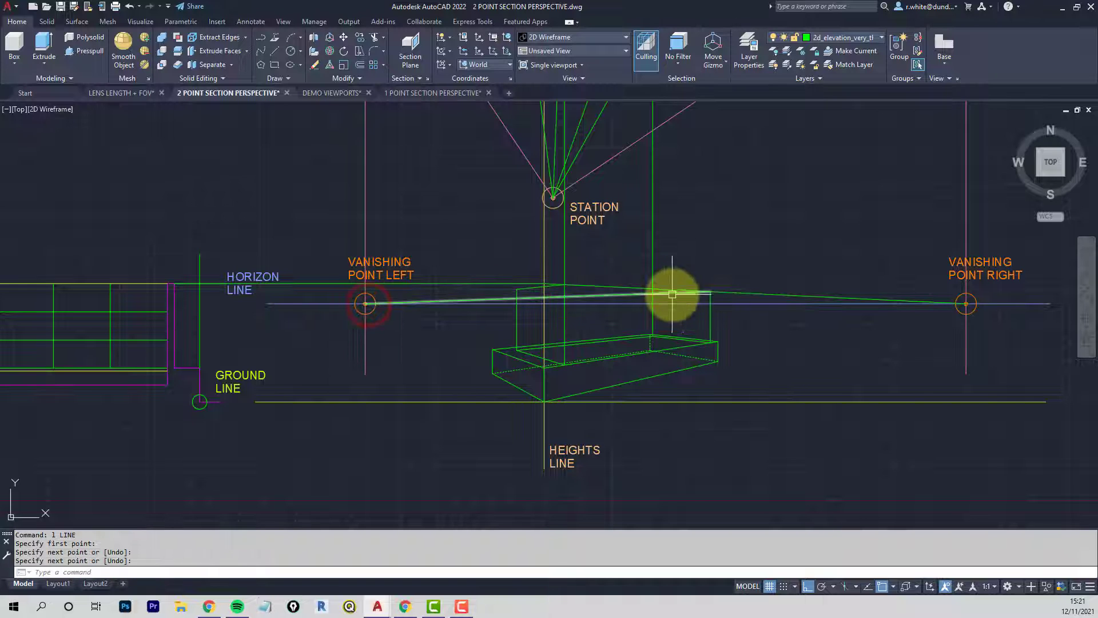
Draw a line from the top of the left vertical wall edge to the right vanishing point
scroll(668, 296, "up", 4)
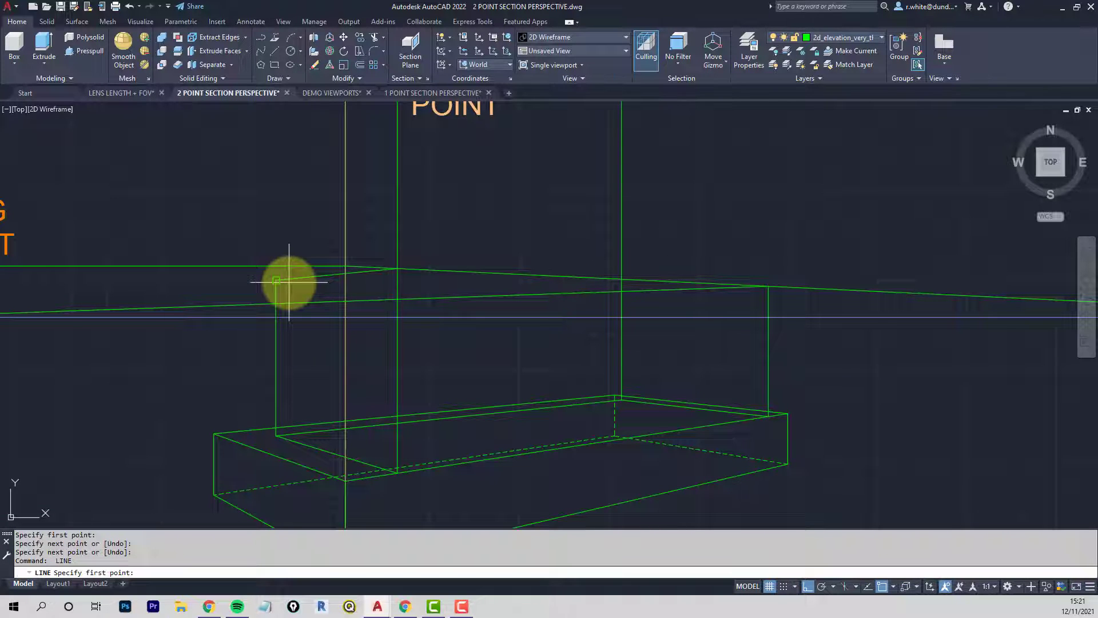
scroll(378, 283, "down", 2)
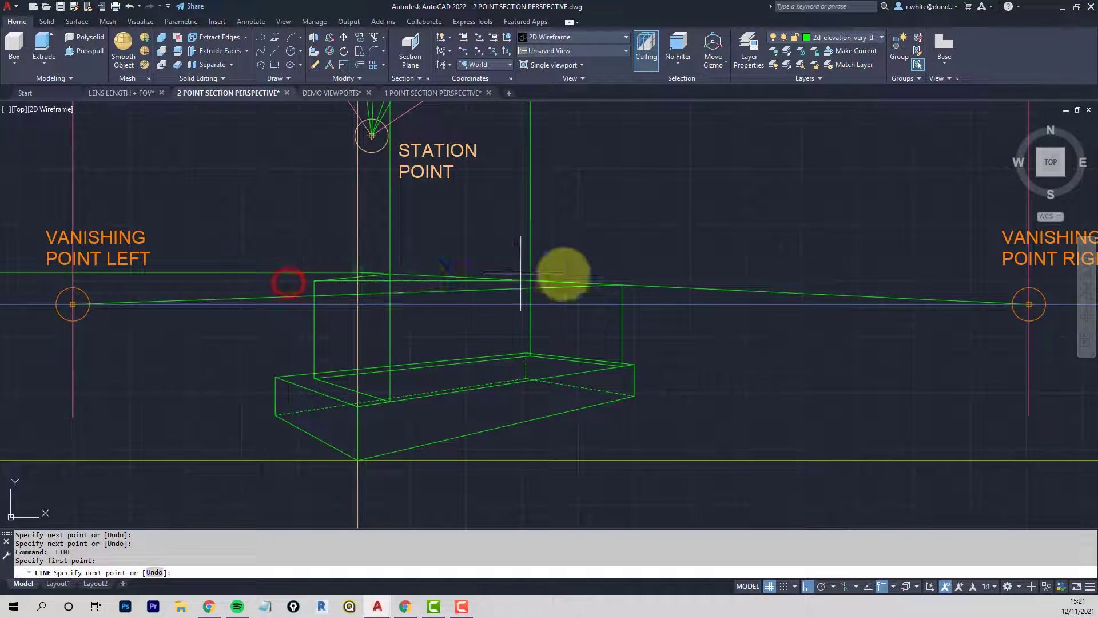
left_click(1028, 304)
key("Return")
Fillet the two crossing top wall lines into a sharp corner at the back of the room
scroll(540, 306, "up", 4)
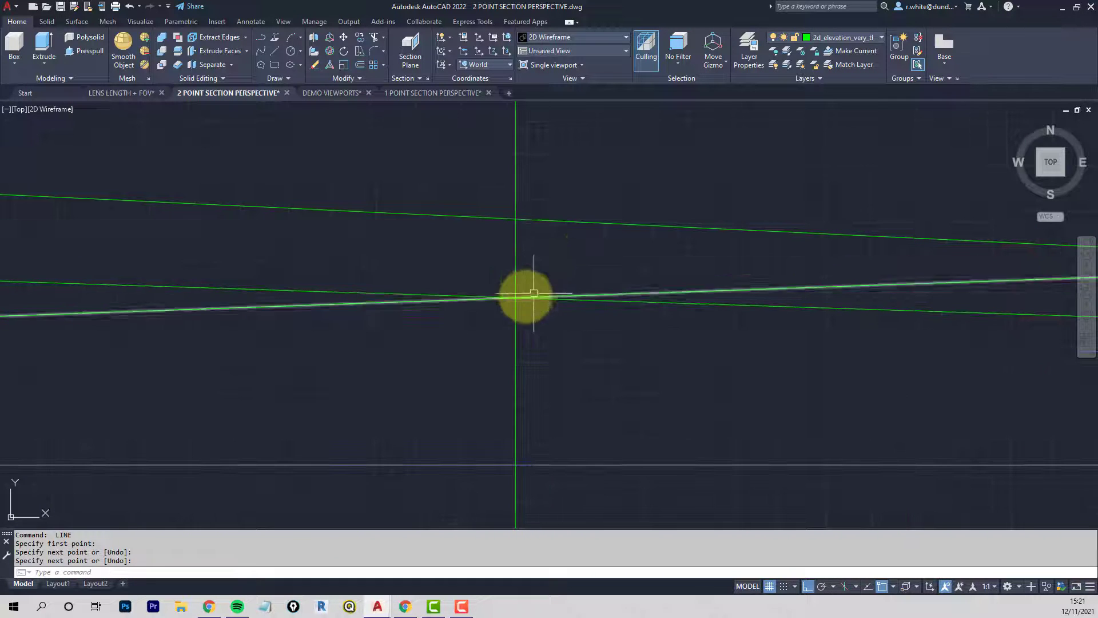
scroll(543, 332, "up", 3)
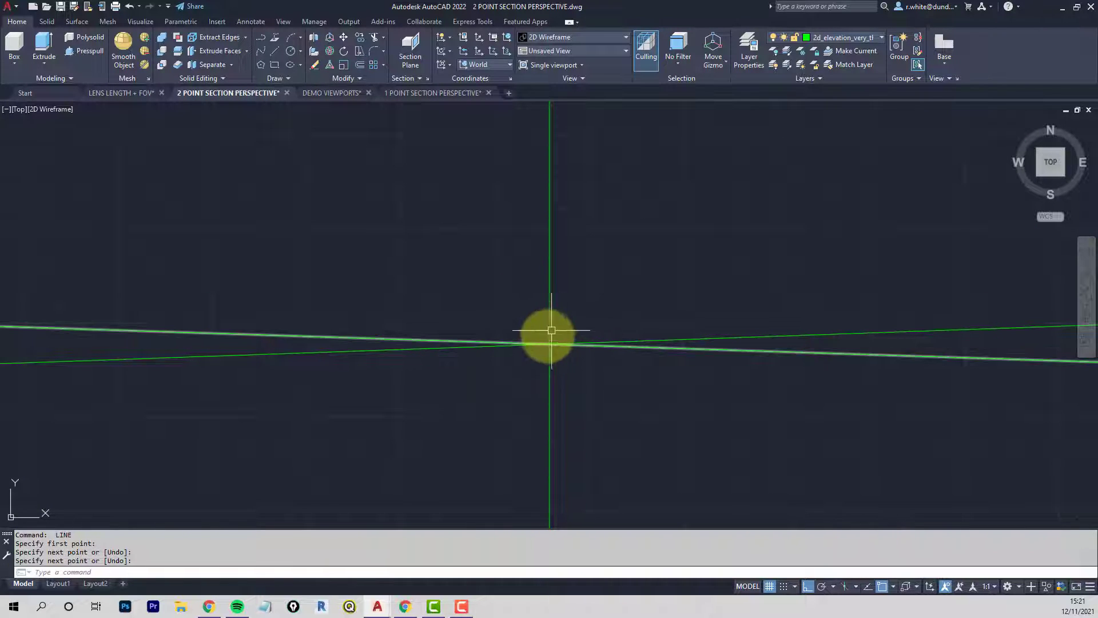
key("Escape")
key("Escape")
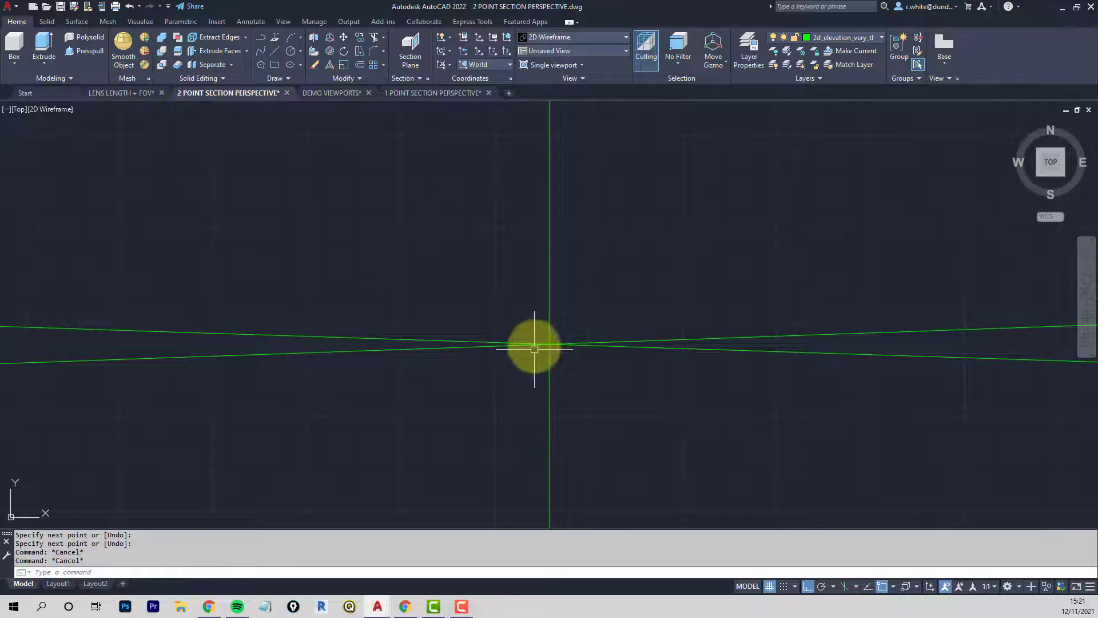
type("f")
key("Return")
left_click(468, 339)
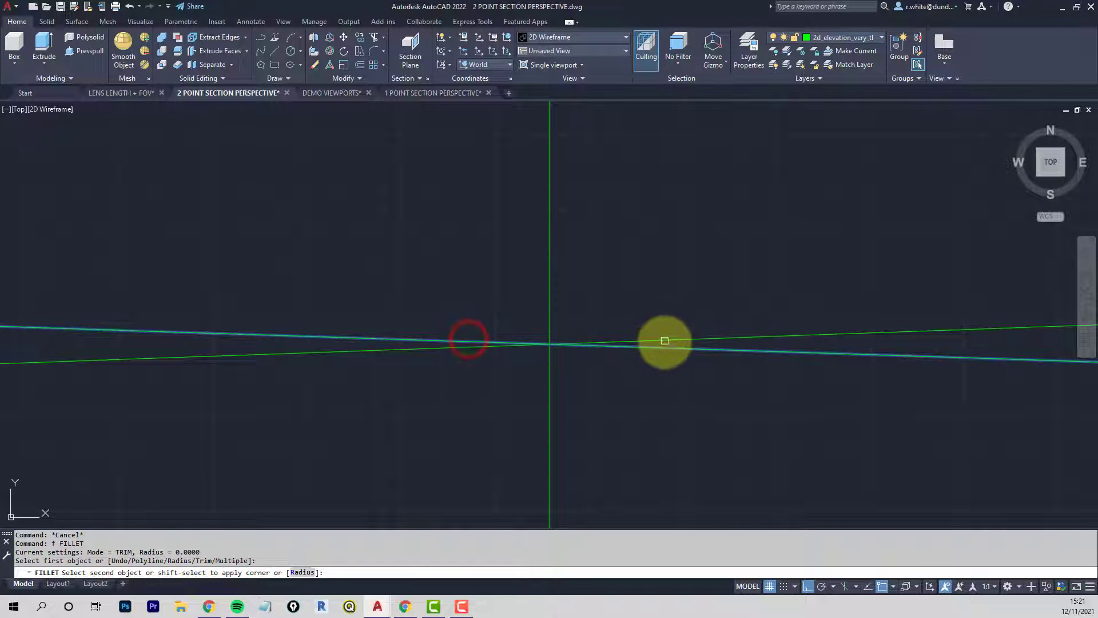
left_click(664, 341)
Fillet the back vertical line to the top wall line, removing its excess above the upper back corner
key("Return")
left_click(569, 343)
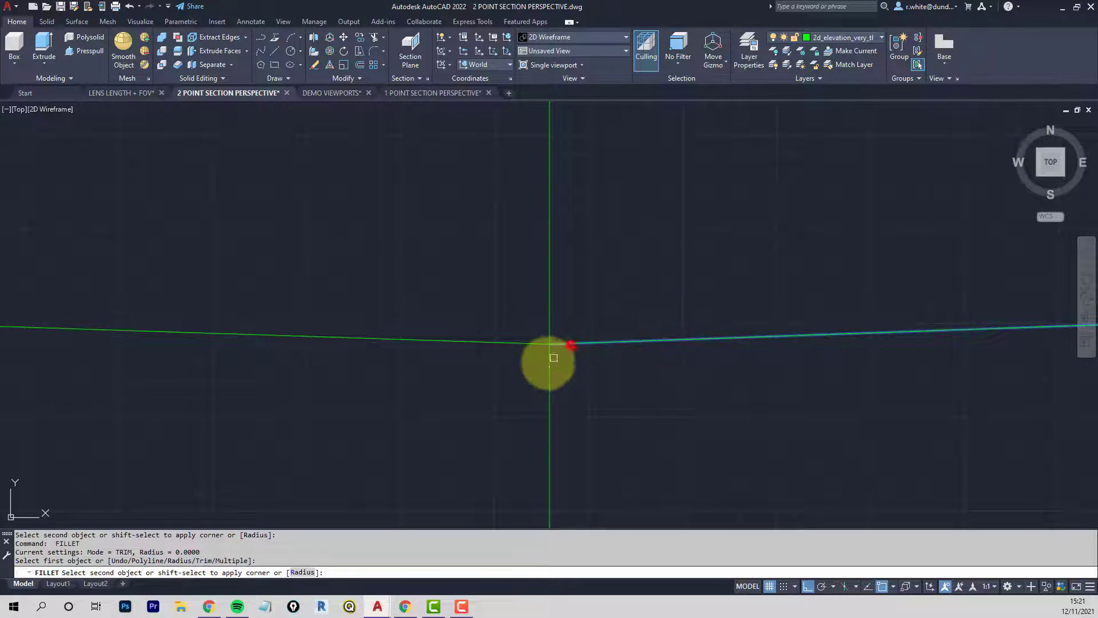
left_click(551, 363)
scroll(559, 329, "down", 5)
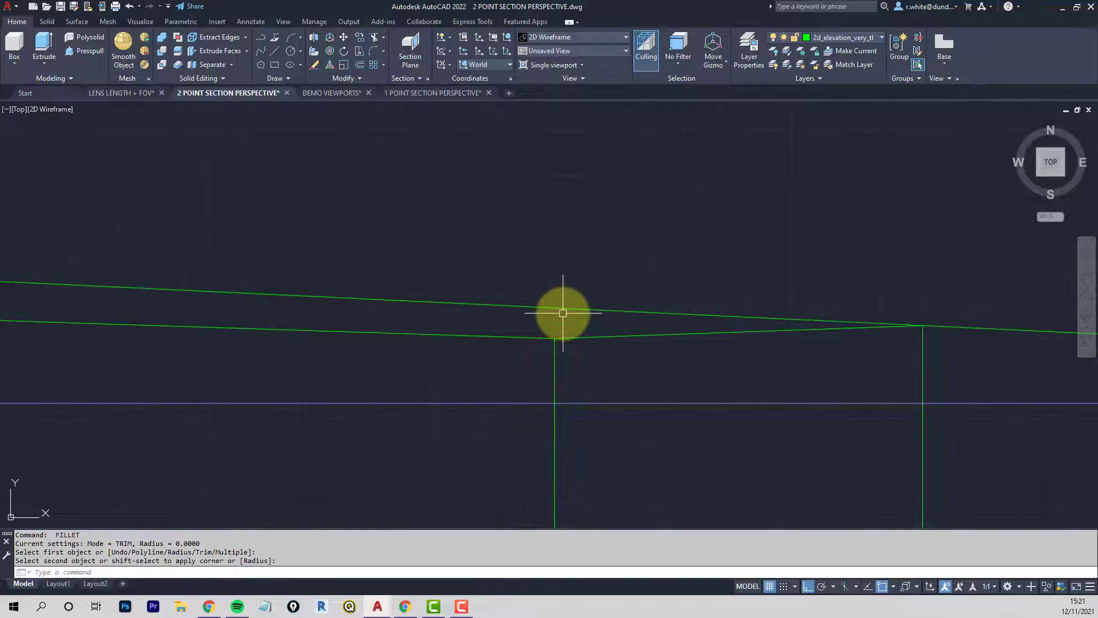
key("Escape")
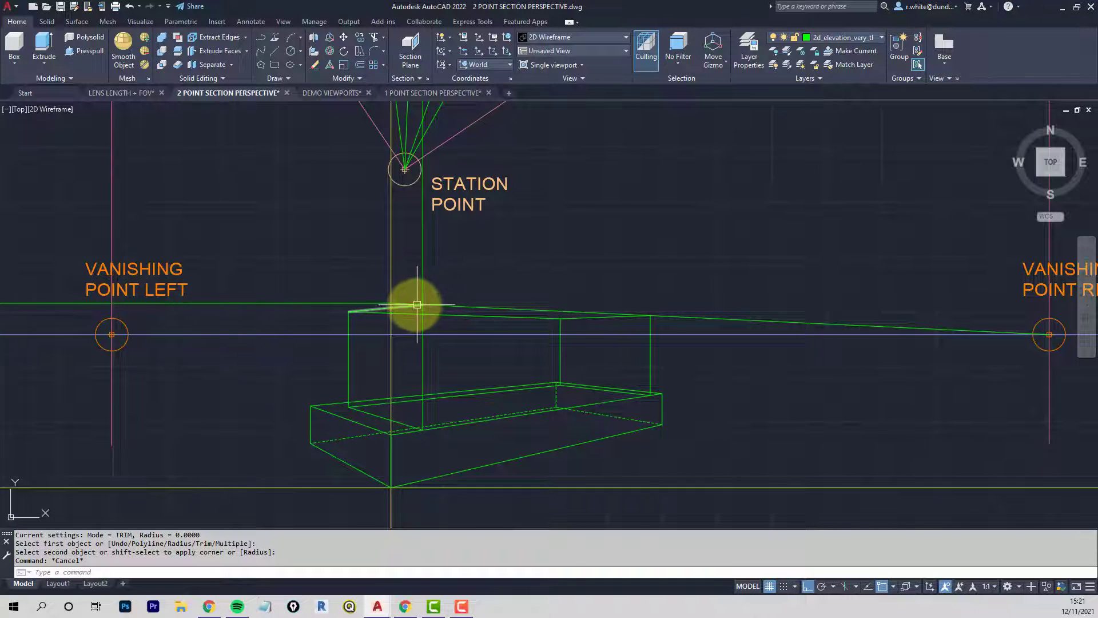
Trim the upper construction line between the heights line and the front wall edge, and erase the horizontal height projection line
scroll(417, 305, "up", 4)
type("tr")
key("Return")
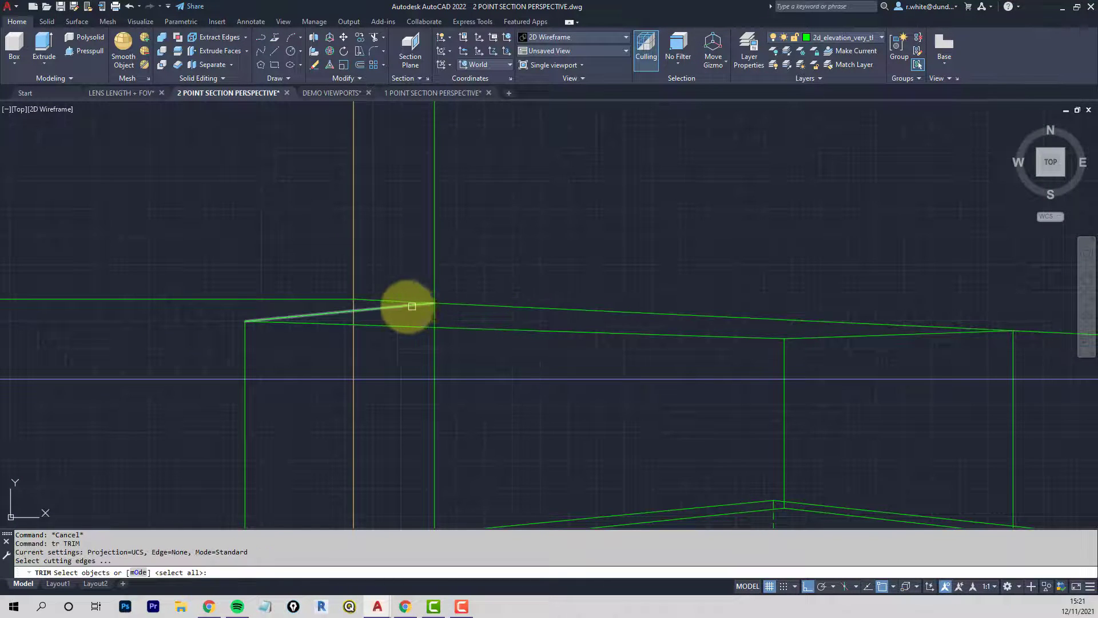
key("Return")
left_click(371, 299)
scroll(303, 306, "down", 2)
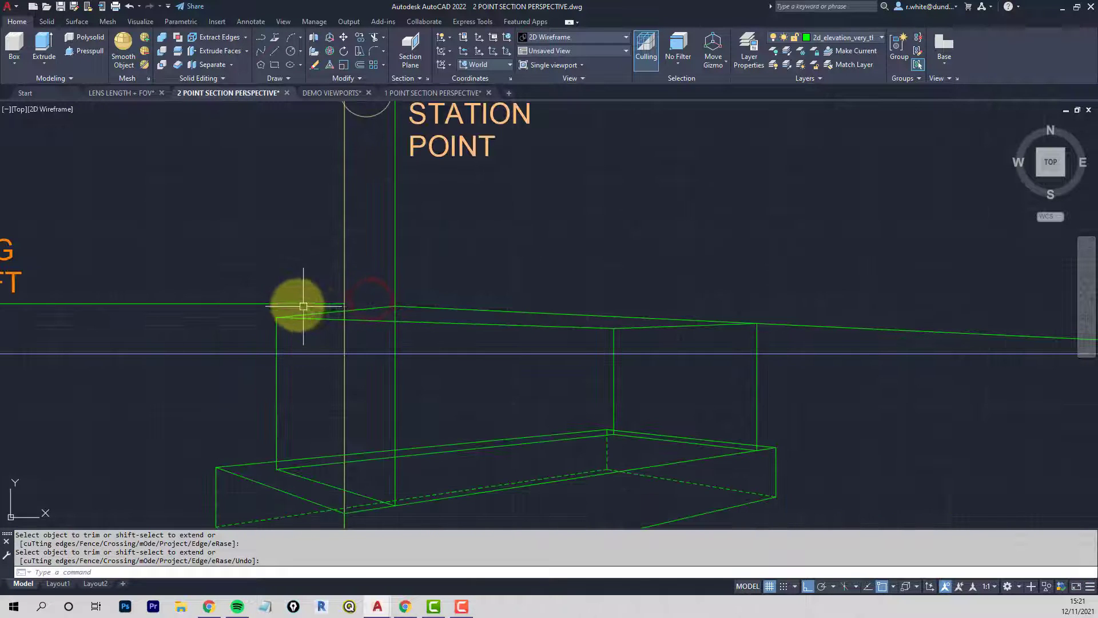
key("Return")
left_click(287, 303)
key("Delete")
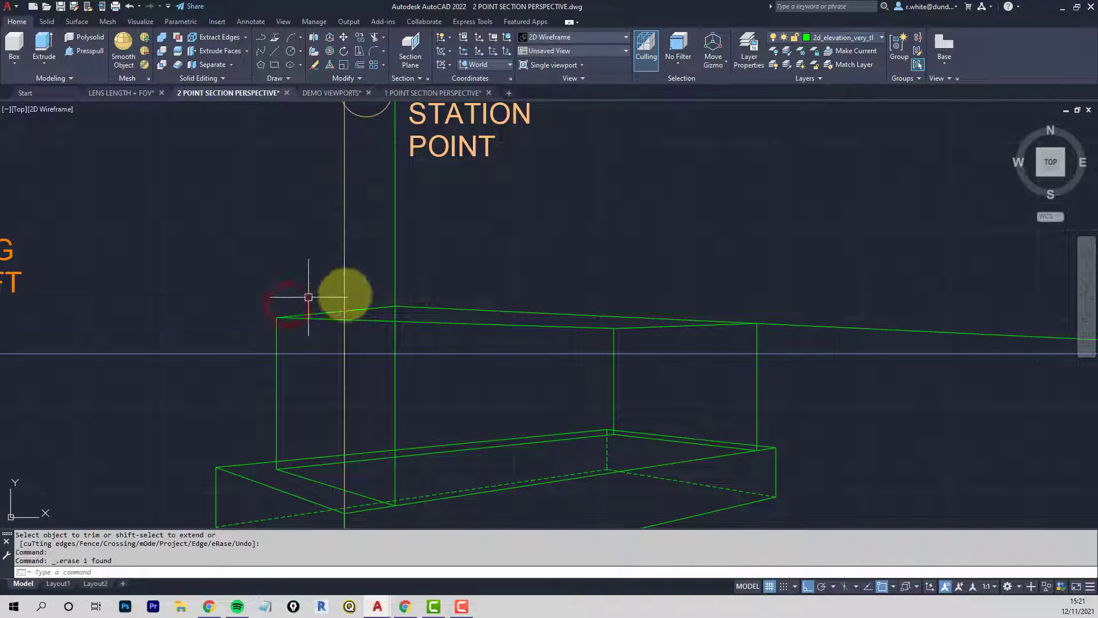
Trim the front vertical projection line above the top wall line, using the top line as the cutting edge
key("Return")
left_click(409, 306)
key("Return")
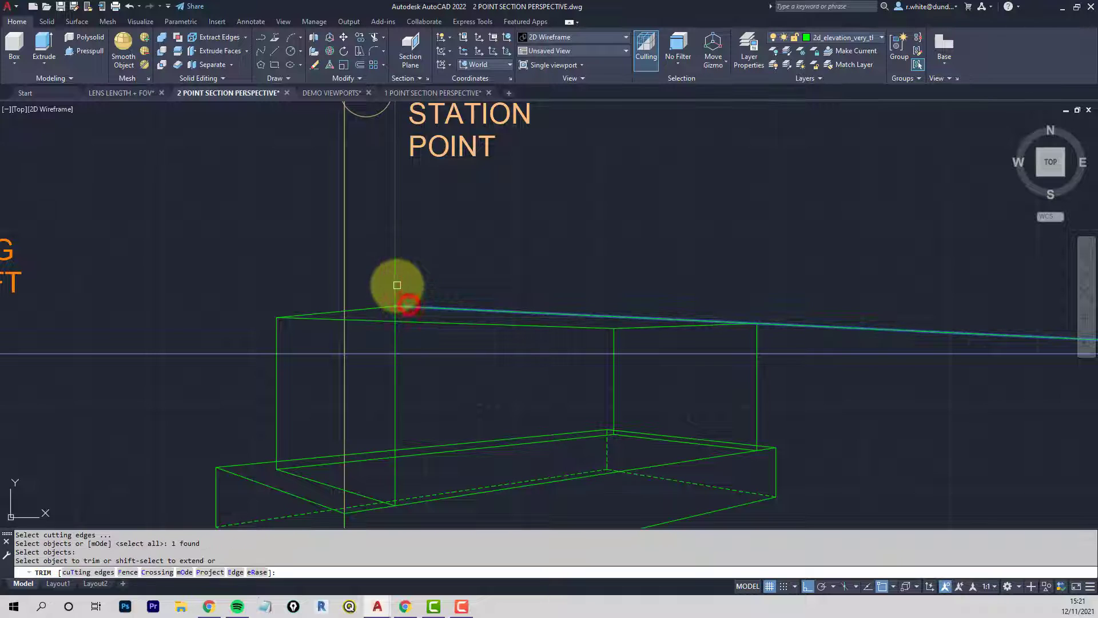
left_click(397, 285)
key("Return")
Trim the top line running towards the right vanishing point beyond the right vertical wall edge, using that edge as the cutter
key("Return")
left_click(757, 332)
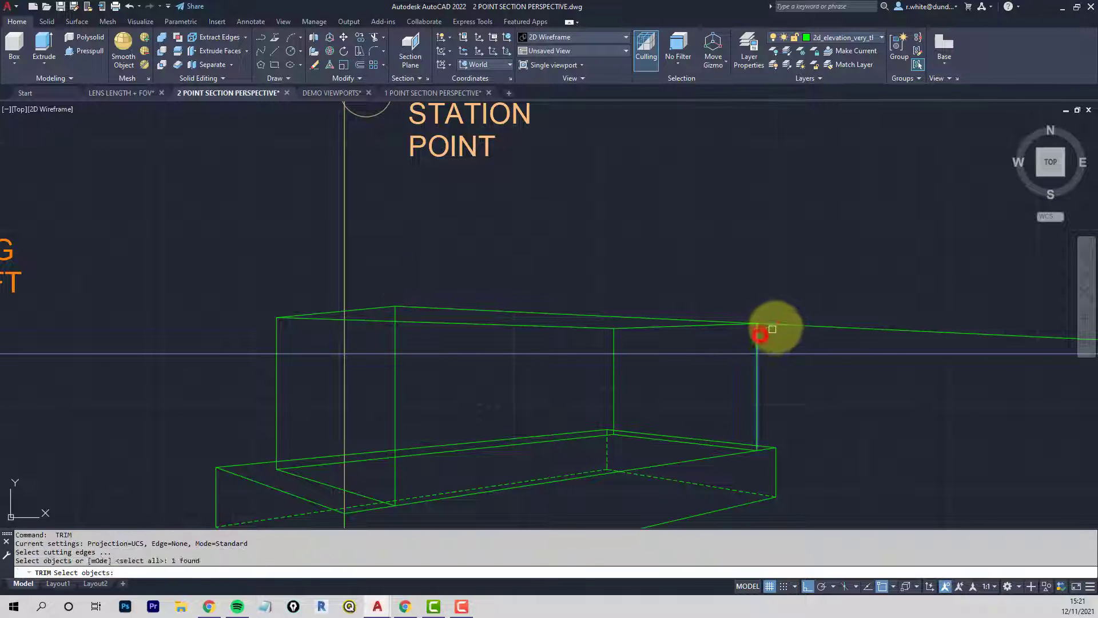
key("Return")
left_click(776, 327)
key("Return")
scroll(773, 328, "down", 2)
middle_click_drag(746, 340, 616, 304)
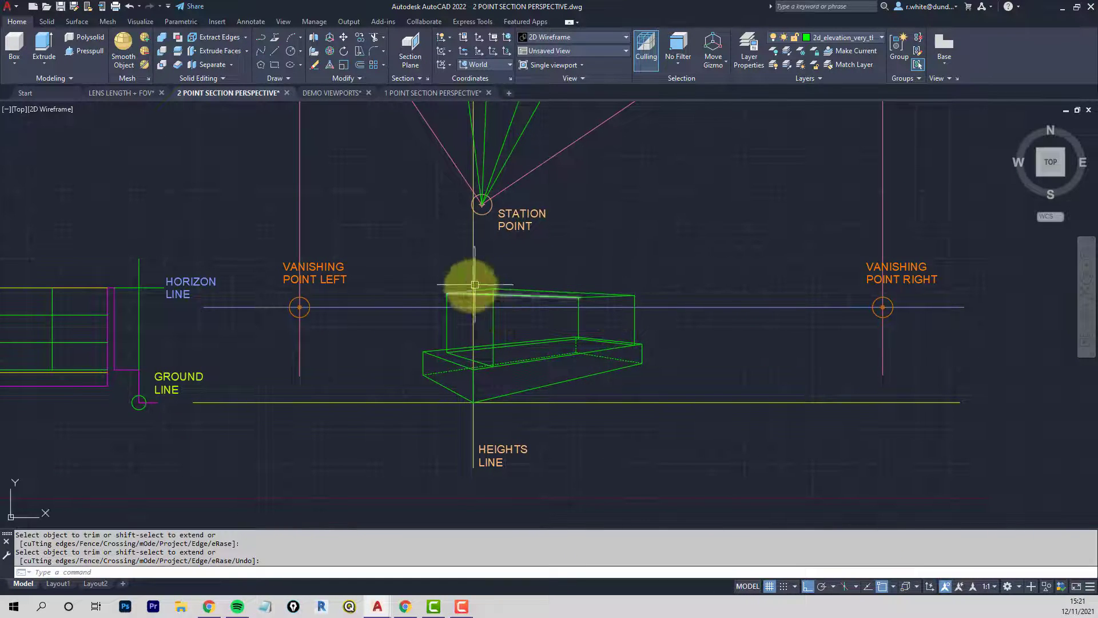
scroll(578, 331, "up", 2)
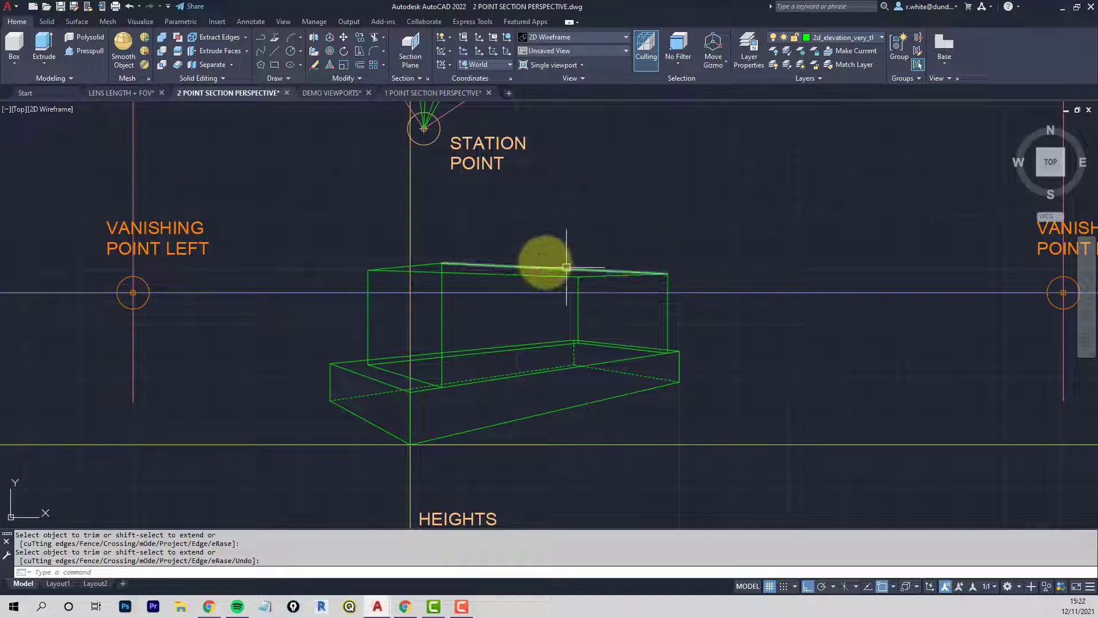
Erase the four sight lines running from the outer wall corners in the plan to the station point
key("Return")
left_click(529, 267)
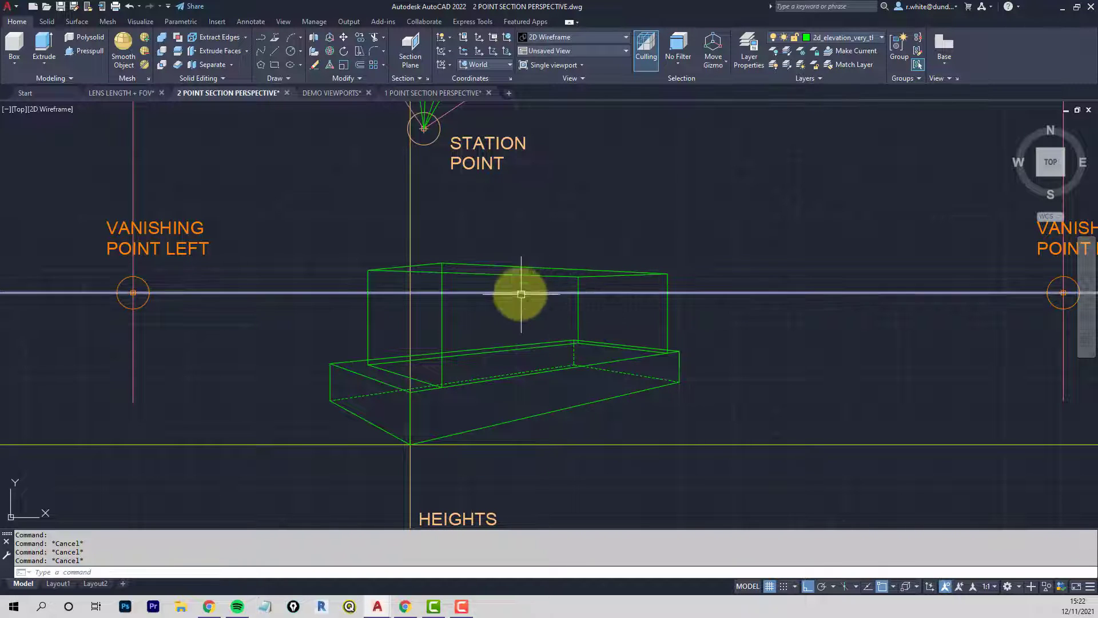
key("Escape")
scroll(544, 219, "down", 2)
mouse_move(544, 219)
middle_mouse_down()
mouse_move(532, 344)
mouse_move(521, 307)
mouse_move(522, 342)
middle_mouse_up()
middle_click_drag(546, 263, 571, 333)
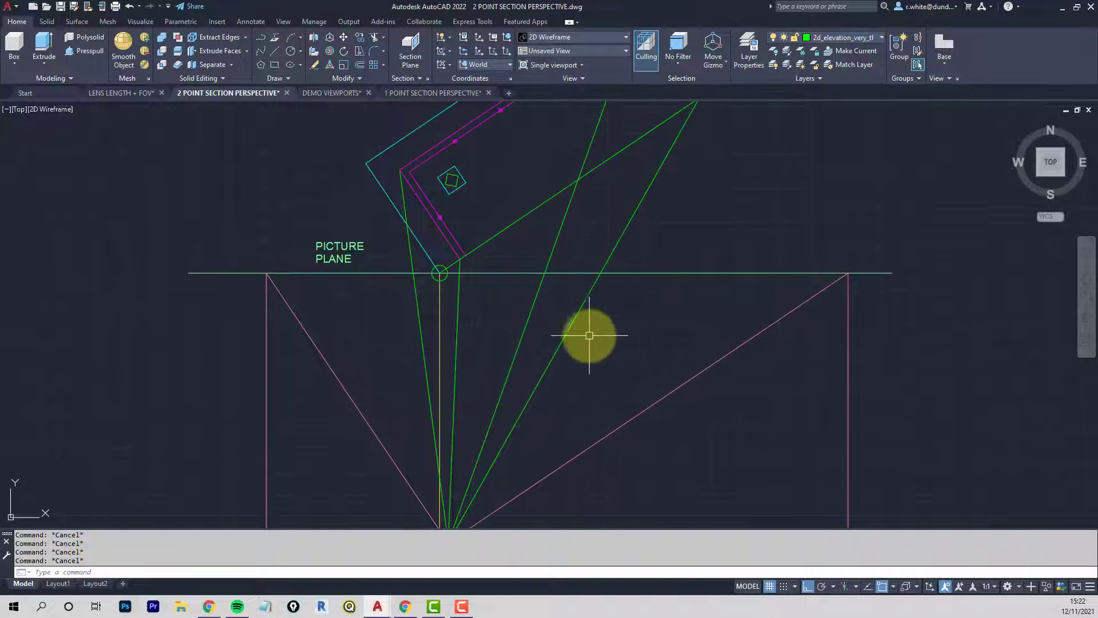
left_click(589, 336)
left_click(502, 361)
key("Delete")
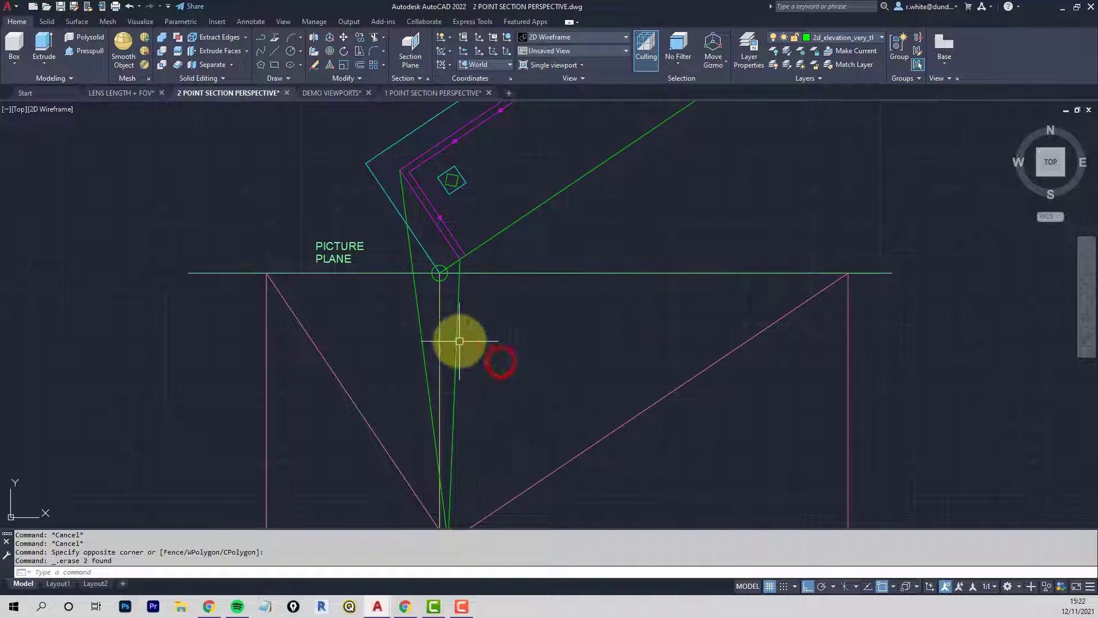
left_click(459, 335)
key("Delete")
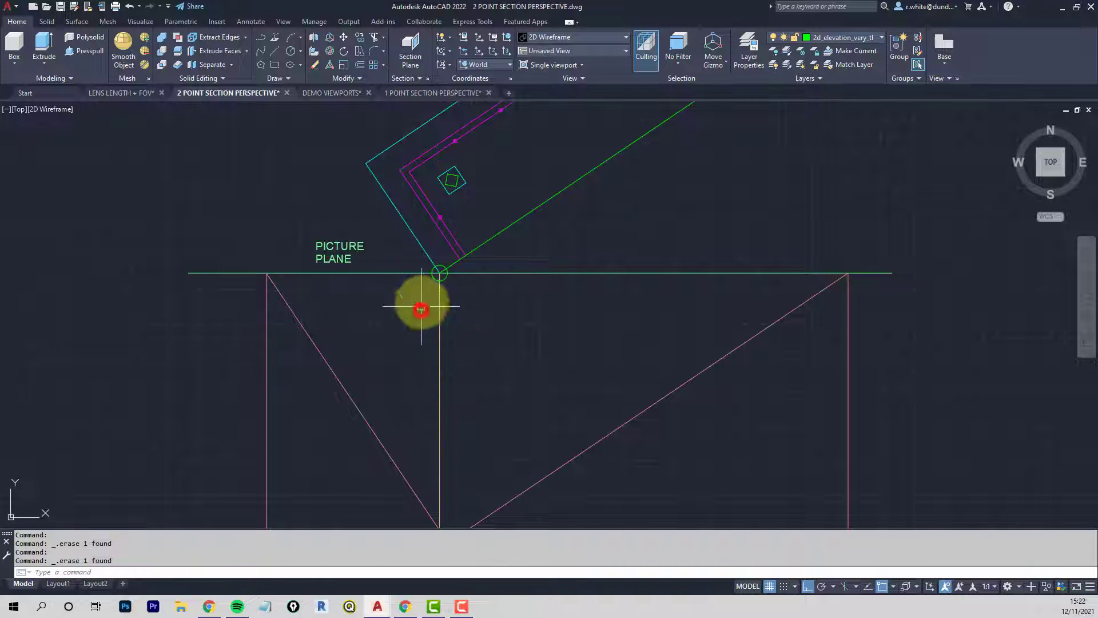
Draw sight lines linking the left wall's inner section-cut corner and the left back inner corner in the plan to the station point
type("l")
key("Return")
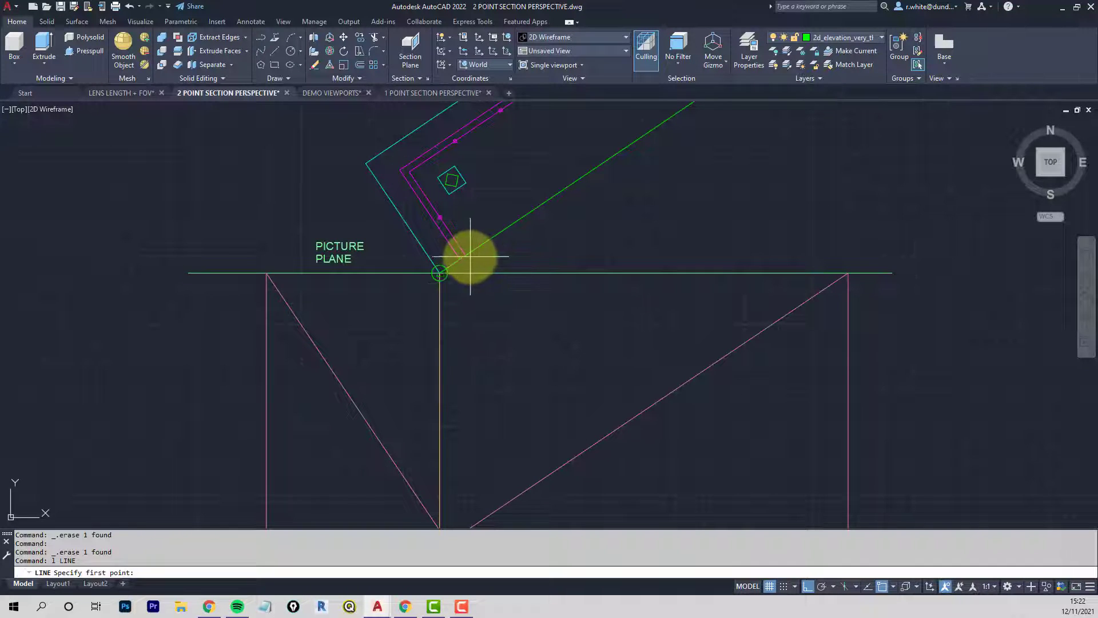
middle_click_drag(489, 348, 490, 262)
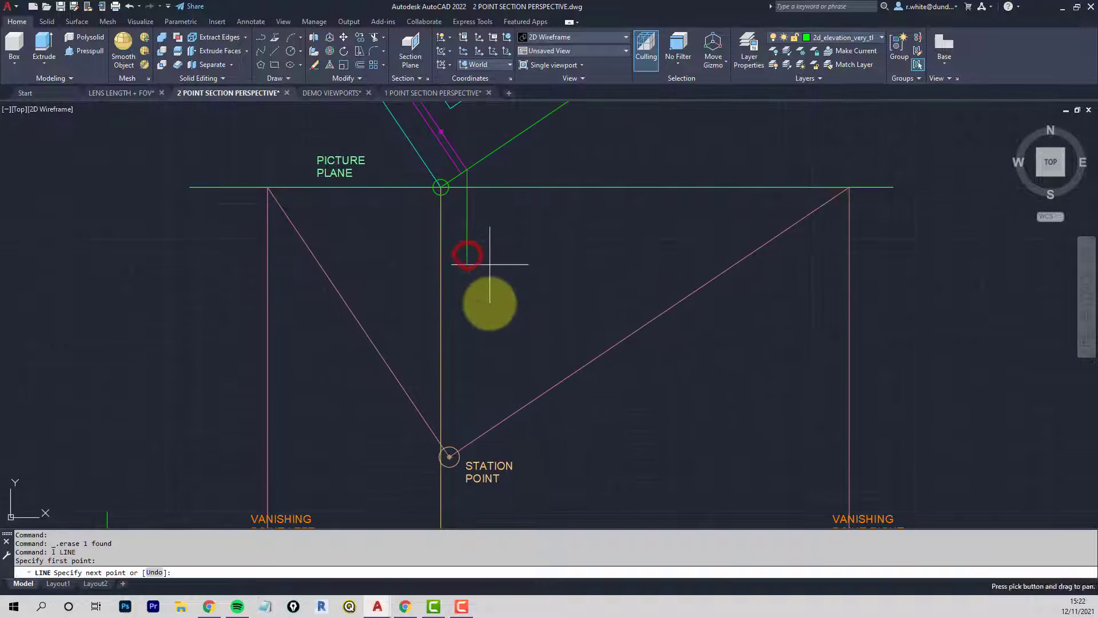
left_click(449, 456)
middle_click_drag(473, 343, 485, 501)
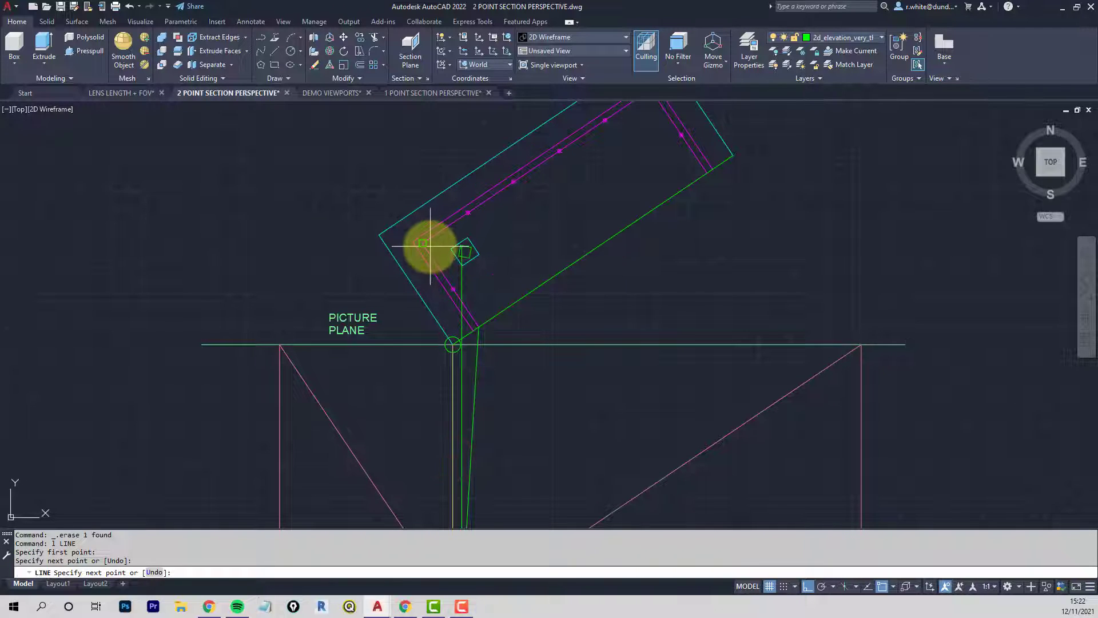
left_click(429, 244)
middle_click_drag(553, 218, 503, 313)
left_click(592, 192)
Draw sight lines linking the right back inner corner and the right wall's inner section-cut corner to the station point
key("Return")
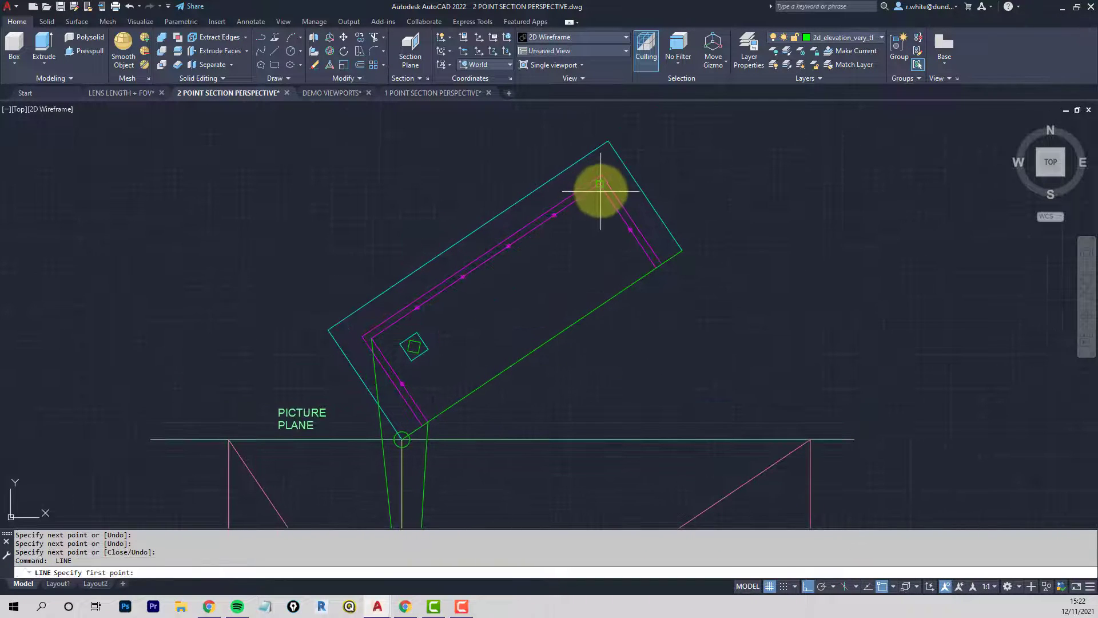
left_click(600, 188)
scroll(562, 366, "down", 1)
middle_click_drag(562, 366, 559, 238)
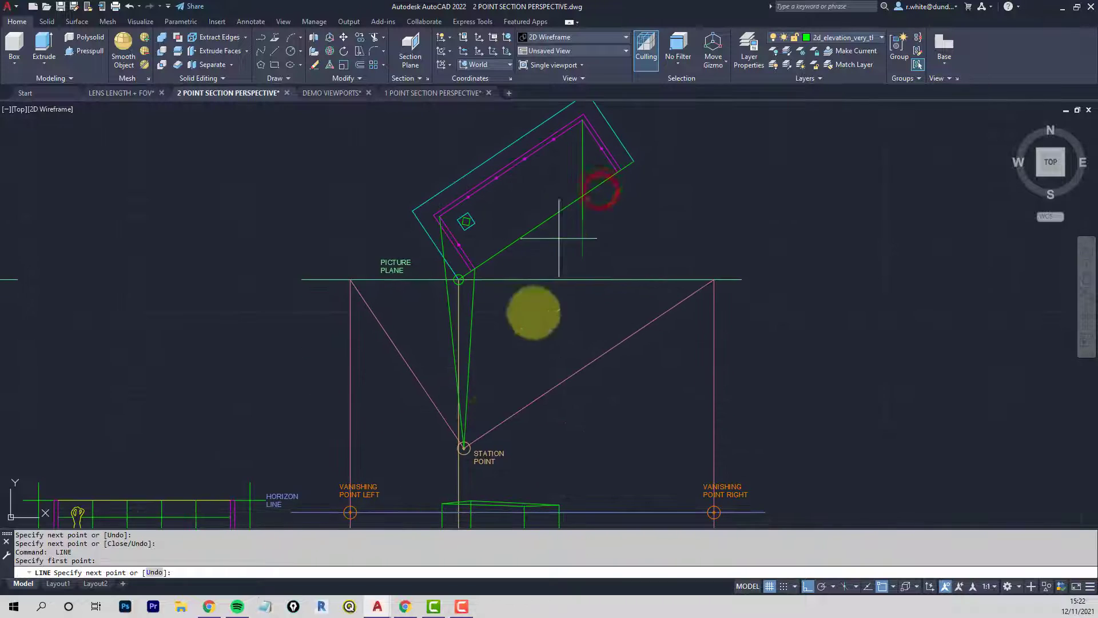
left_click(501, 431)
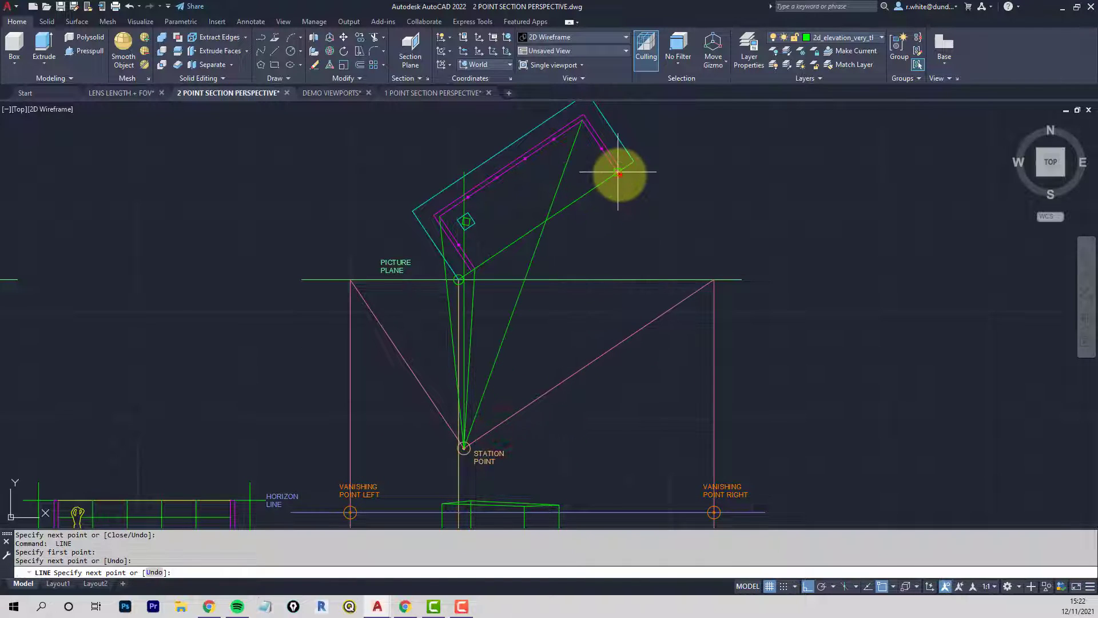
left_click(619, 173)
key("Return")
Drop a vertical line from where the rightmost sight line crosses the picture plane down past the ground line
scroll(553, 301, "up", 2)
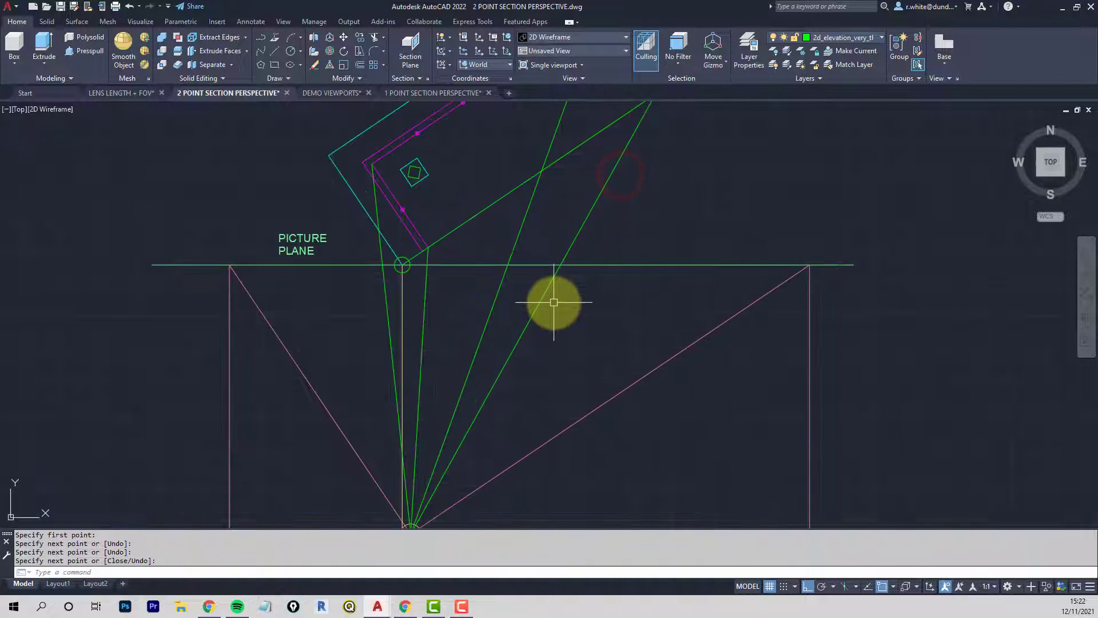
left_click(564, 264)
scroll(601, 483, "down", 2)
middle_click_drag(601, 482, 591, 215)
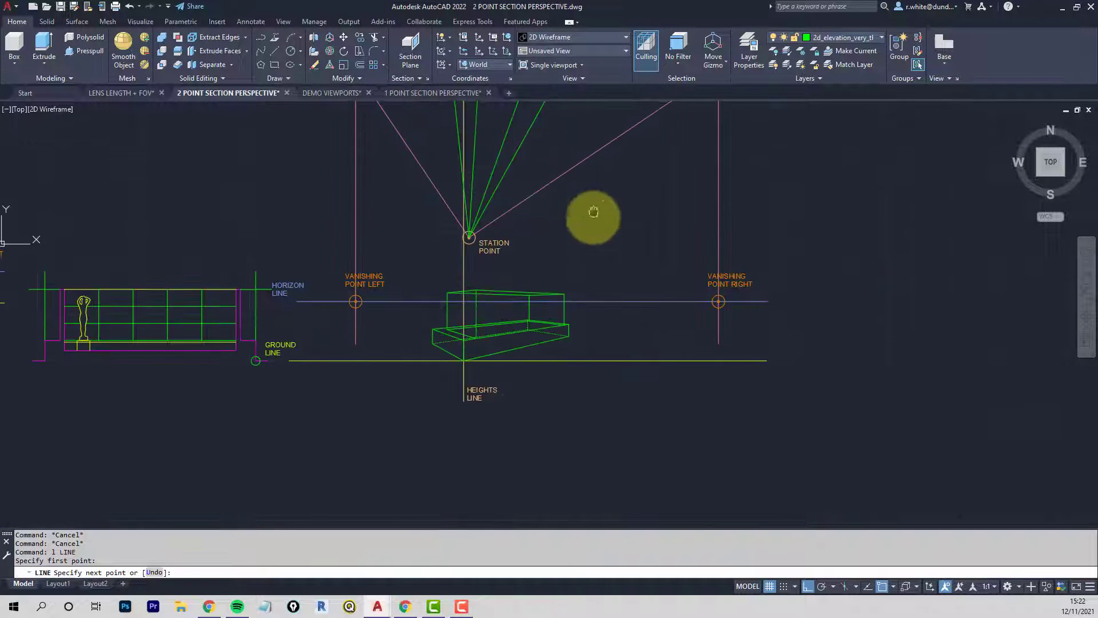
left_click(568, 408)
middle_click_drag(589, 336, 589, 484)
key("Return")
Drop a vertical from the picture plane crossing of the right back inner corner's sight line to just below the perspective's back corner
key("Return")
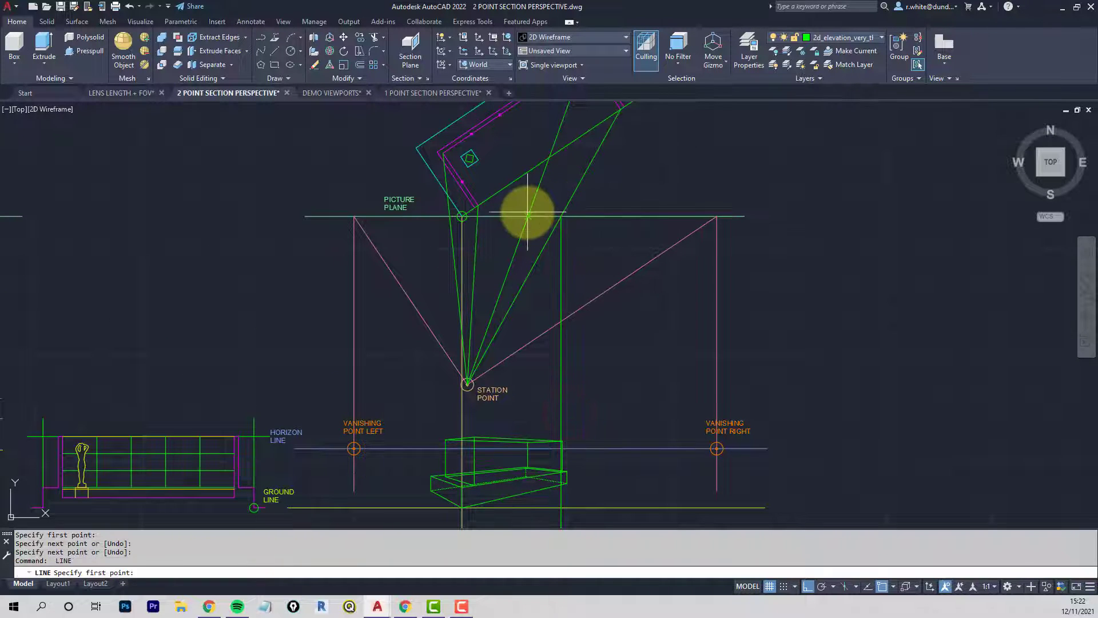
left_click(528, 212)
scroll(520, 453, "up", 5)
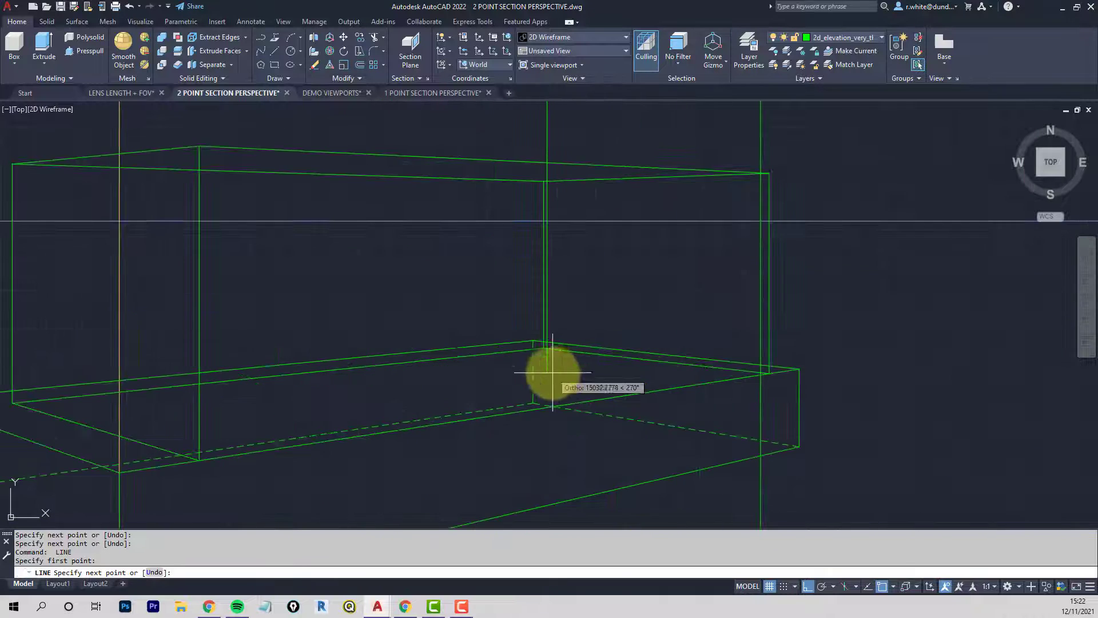
left_click(578, 434)
scroll(566, 393, "down", 3)
middle_click_drag(566, 392, 483, 322)
scroll(483, 322, "down", 2)
middle_click_drag(456, 216, 474, 241)
key("Escape")
key("Escape")
Drop a vertical from the picture plane crossing of the left wall's inner section-cut sight line down through the perspective
key("Return")
left_click(475, 182)
middle_click_drag(490, 378, 494, 277)
scroll(481, 359, "up", 3)
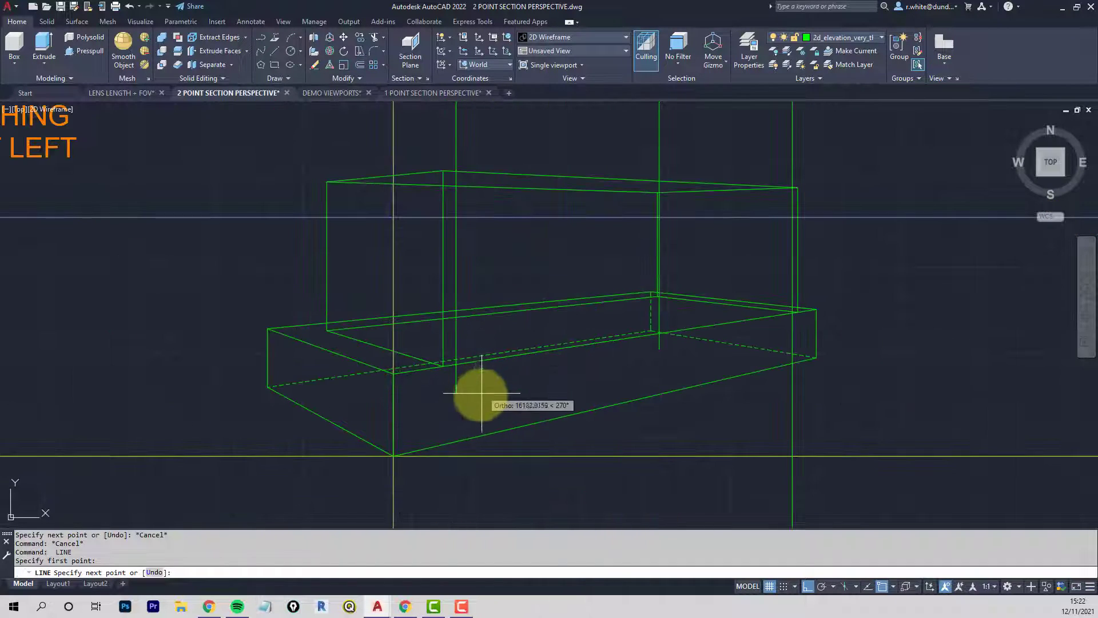
left_click(434, 424)
Drop a vertical from the picture plane crossing of the left back inner corner's sight line down through the perspective
key("Return")
scroll(441, 245, "down", 2)
middle_click_drag(451, 258, 470, 416)
middle_click_drag(417, 229, 433, 114)
key("Escape")
scroll(430, 220, "up", 3)
key("Return")
left_click(435, 214)
scroll(432, 343, "down", 1)
middle_click_drag(447, 424, 440, 127)
middle_click_drag(432, 329, 429, 289)
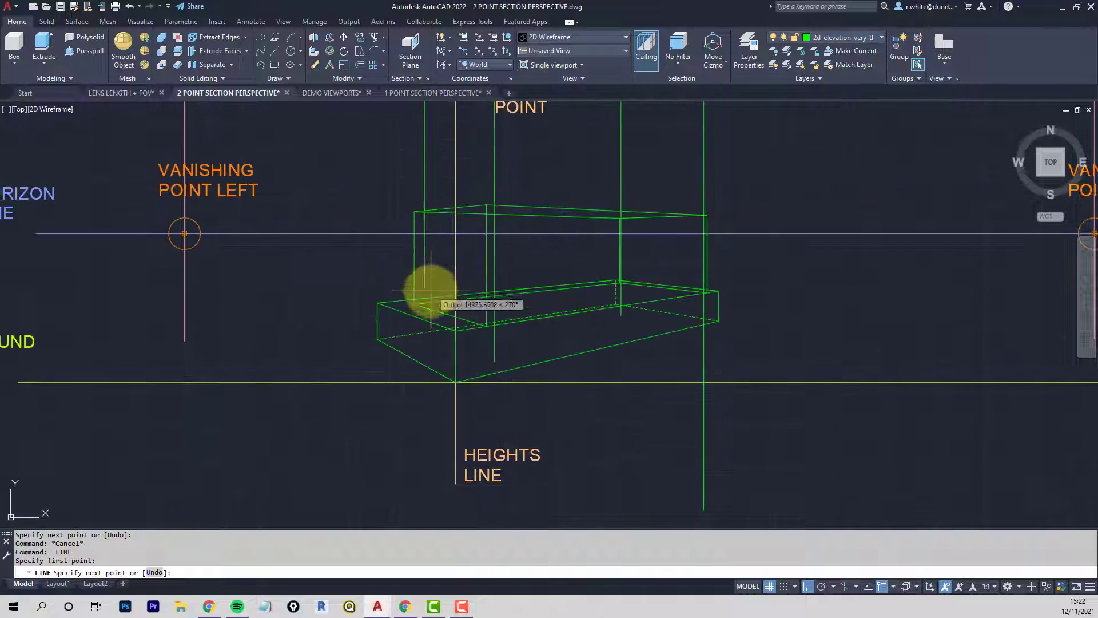
scroll(429, 289, "up", 3)
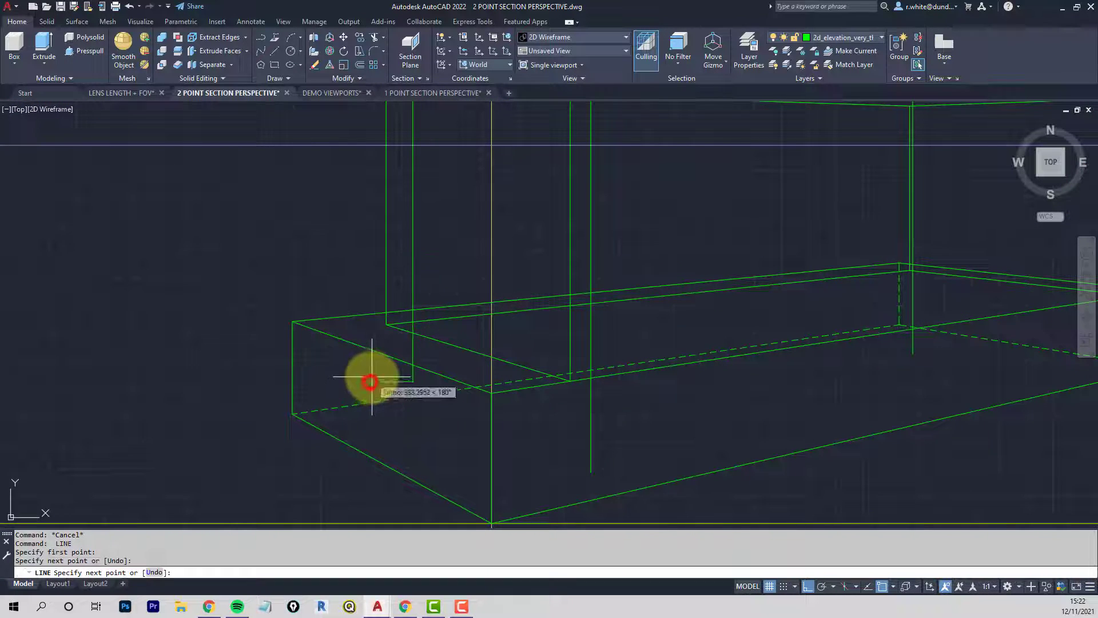
scroll(371, 382, "down", 3)
key("Return")
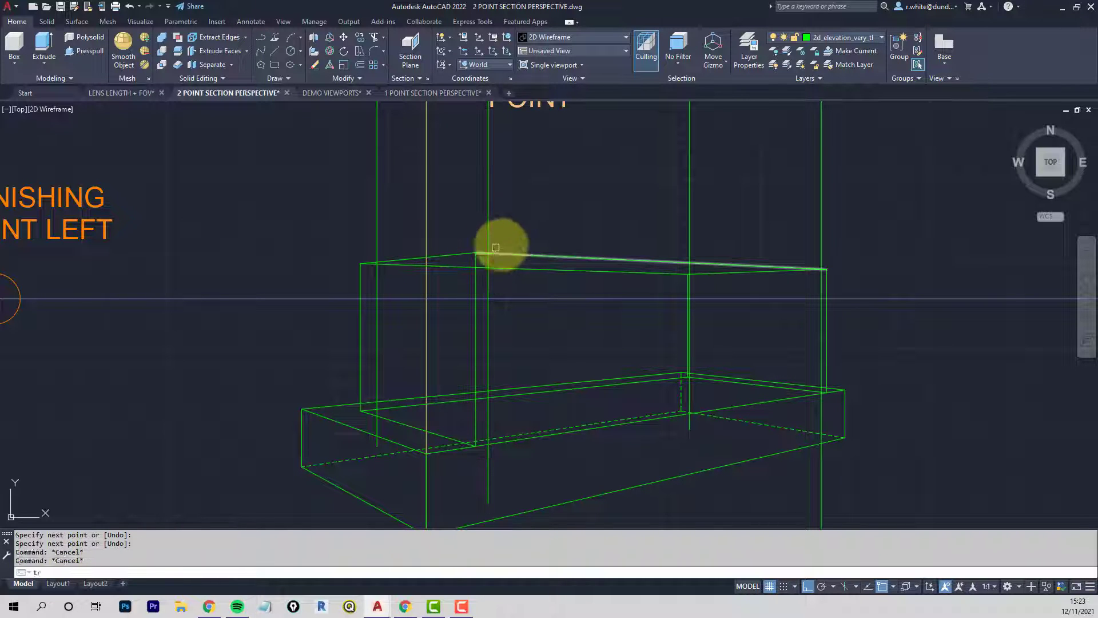
Trim the left and right inner section-cut verticals above the top wall line, using that line as the cutting edge
key("Return")
left_click(504, 254)
key("Return")
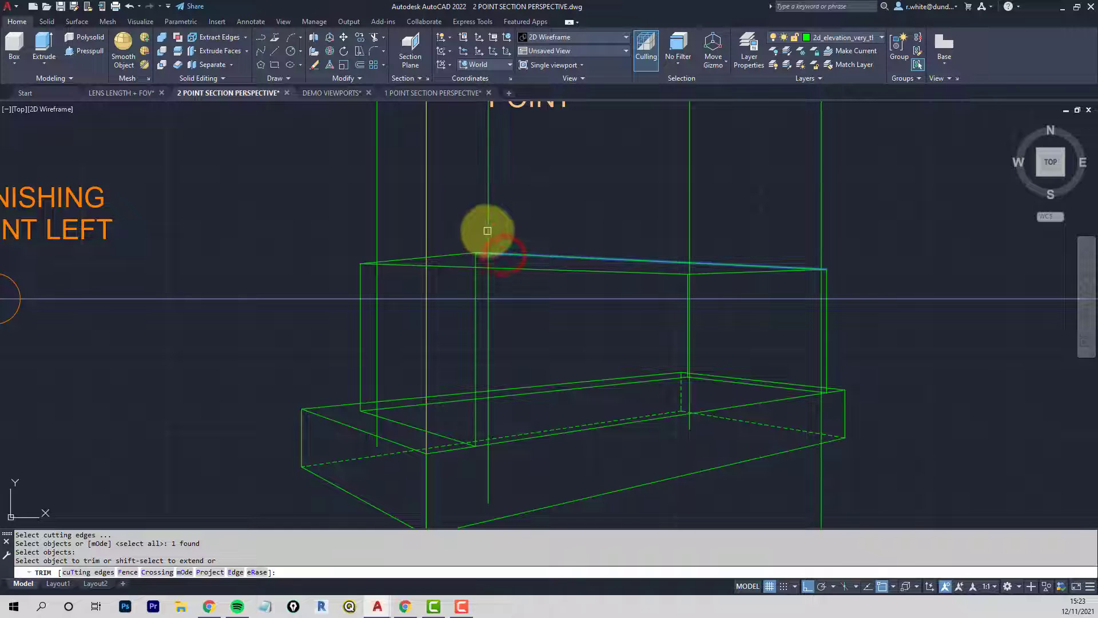
left_click(487, 231)
left_click(824, 243)
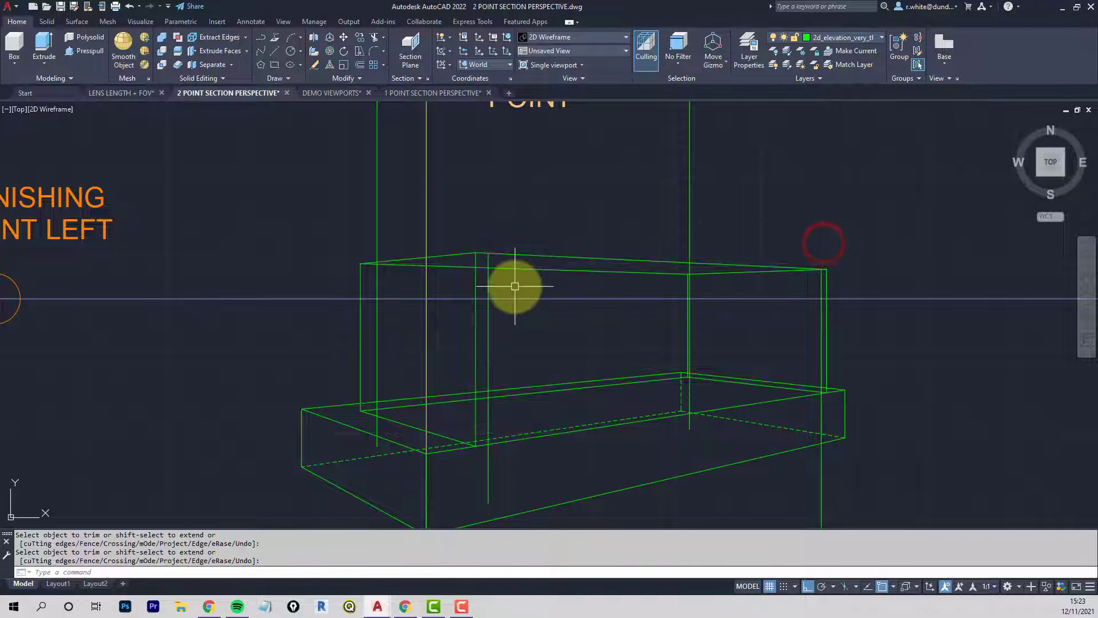
key("Return")
Draw a line from the top of the left inner section-cut vertical to the left vanishing point
type("l")
key("Return")
left_click(490, 253)
middle_click_drag(490, 253, 655, 247)
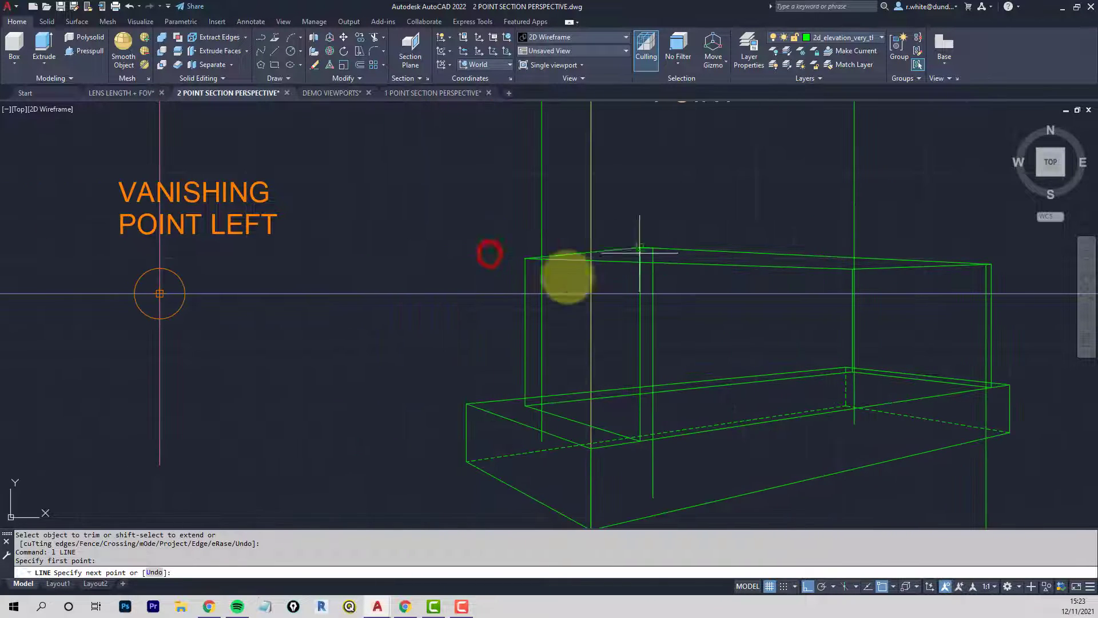
left_click(159, 293)
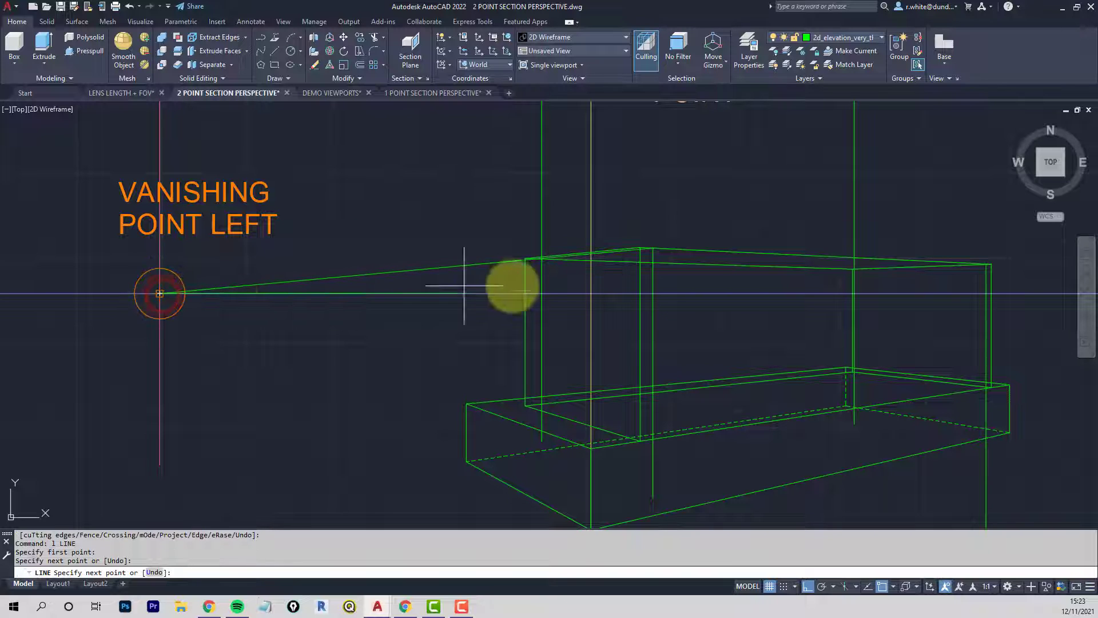
middle_click_drag(837, 288, 537, 331)
key("Return")
Draw a line from the top of the right inner section-cut vertical to the left vanishing point
key("Return")
scroll(686, 306, "up", 4)
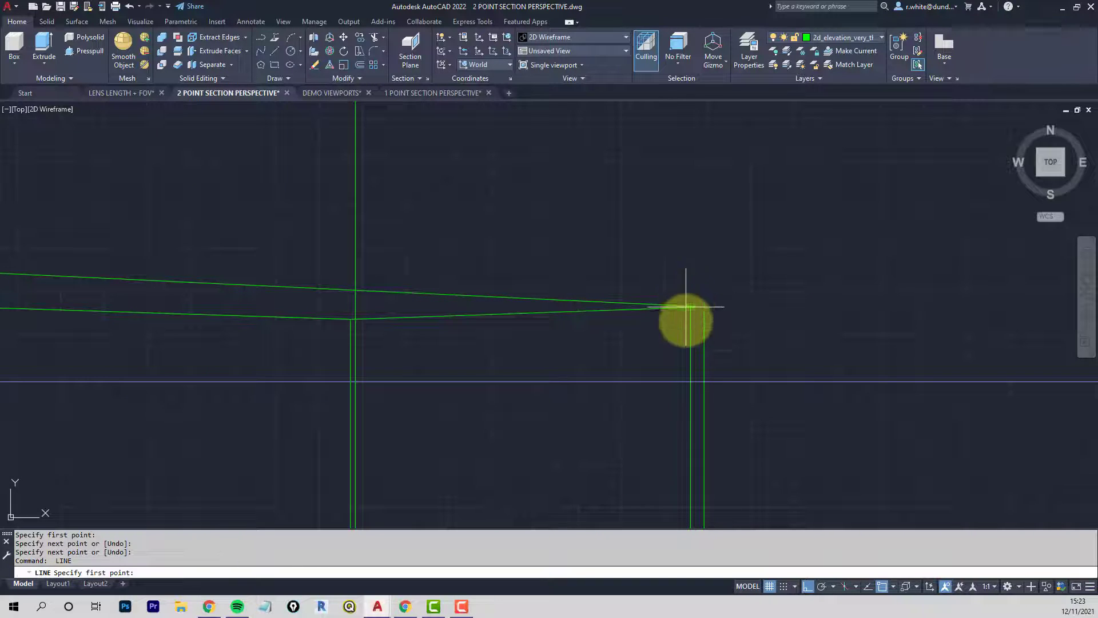
scroll(689, 309, "up", 4)
left_click(675, 263)
scroll(696, 269, "down", 5)
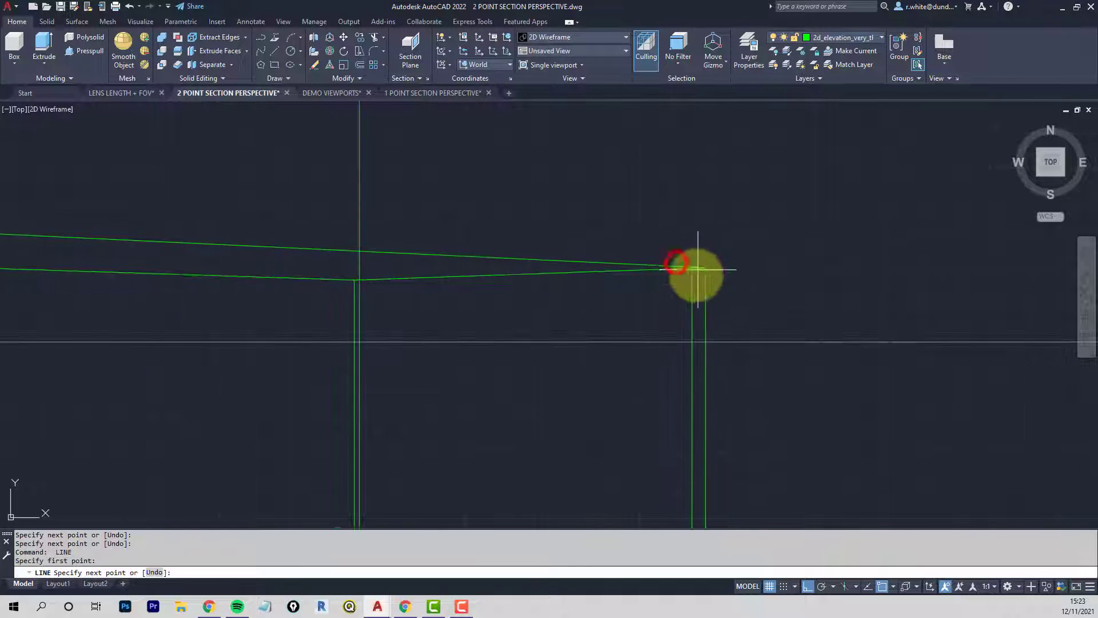
left_click(107, 278)
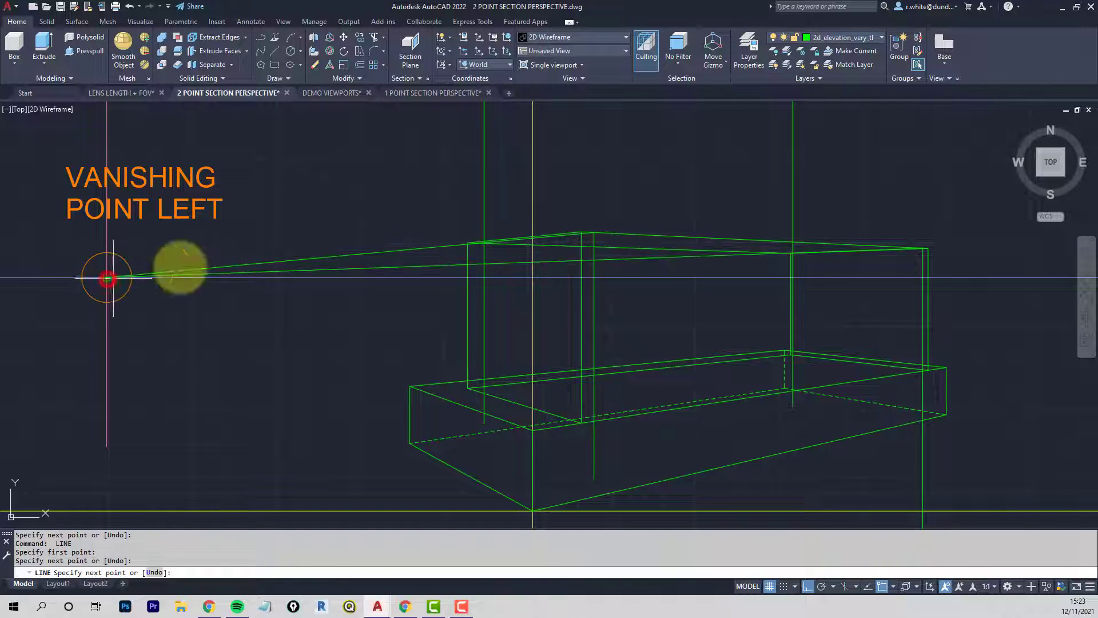
key("Return")
Draw a line to the right vanishing point from where the left back inner vertical meets the left wall's inner top line
scroll(572, 252, "up", 5)
scroll(320, 210, "up", 4)
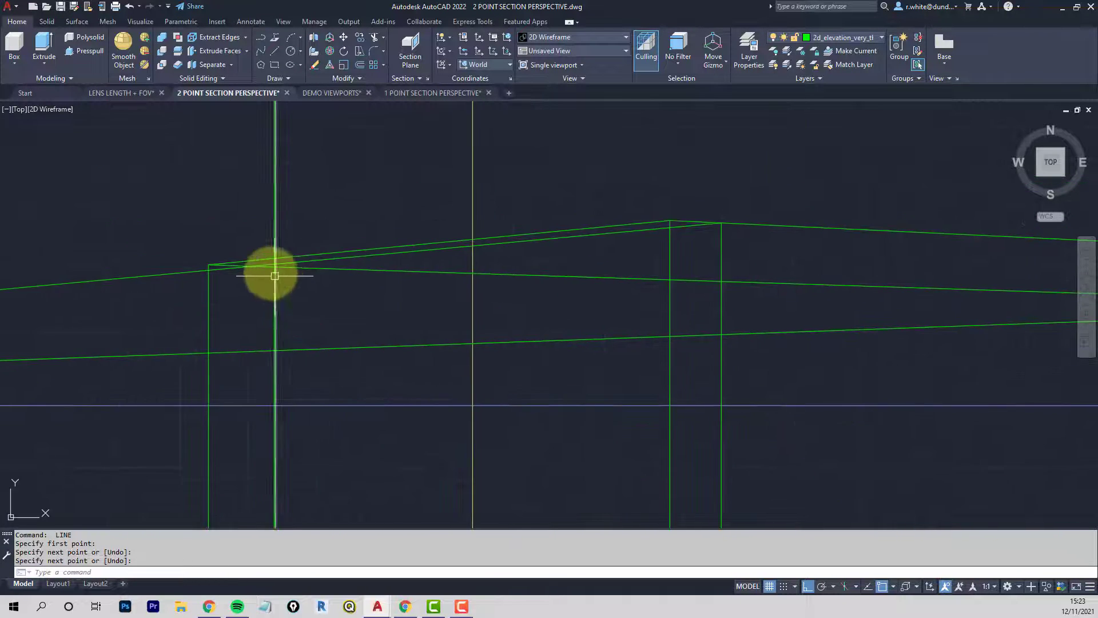
key("Escape")
key("Return")
left_click(278, 248)
scroll(292, 252, "down", 8)
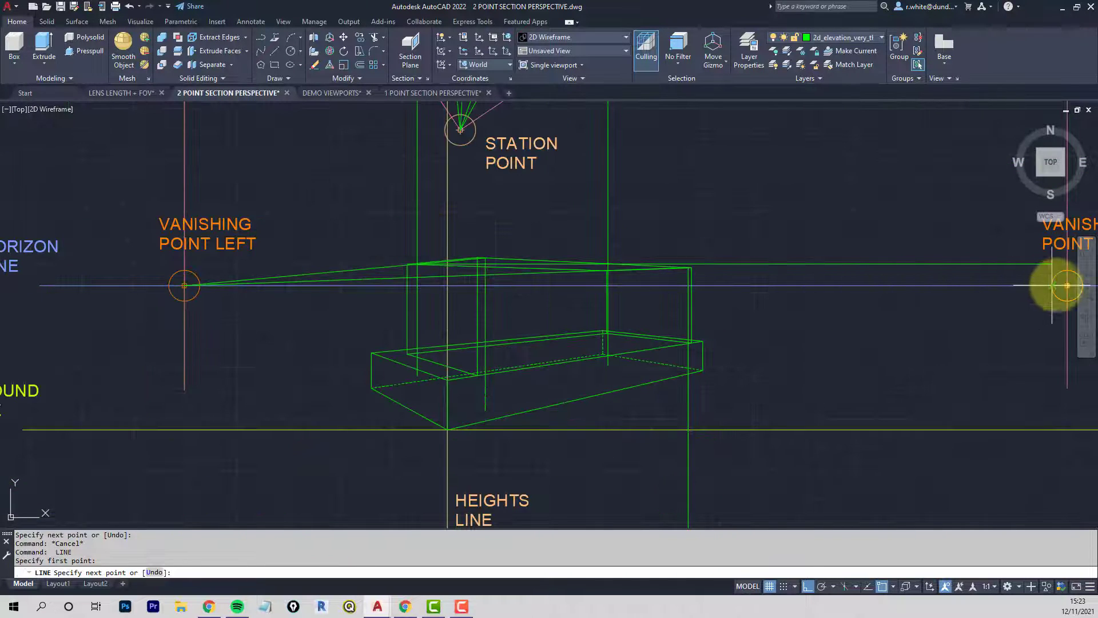
middle_click_drag(1065, 284, 1006, 292)
left_click(1006, 293)
key("Return")
Fillet the left wall's inner top line with the back wall's inner top line at the left back corner, radius 0
scroll(334, 277, "up", 6)
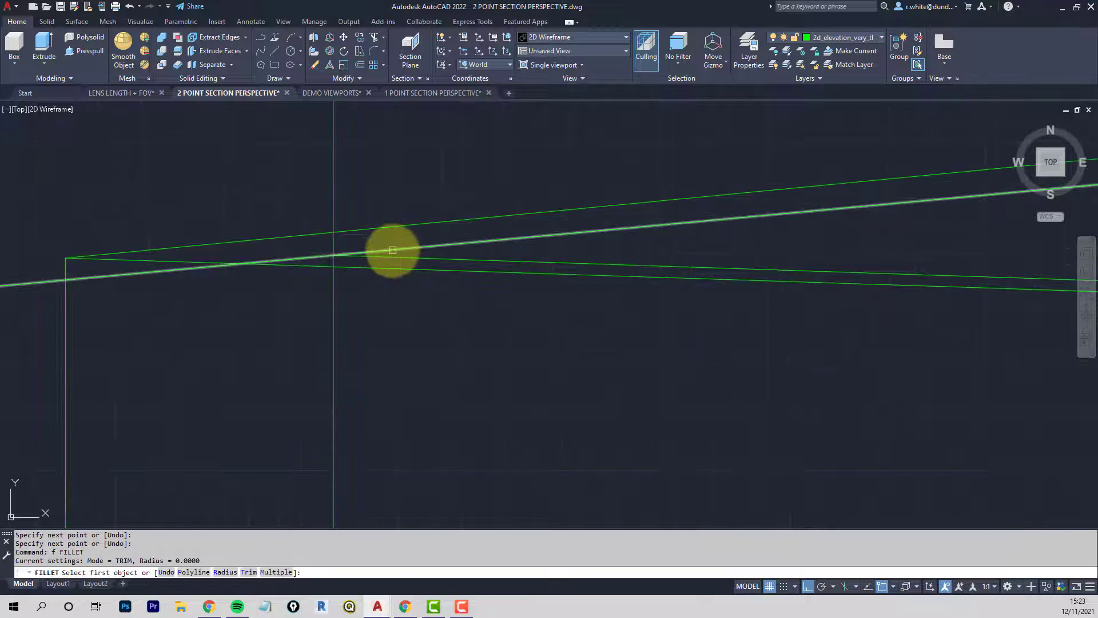
left_click(393, 251)
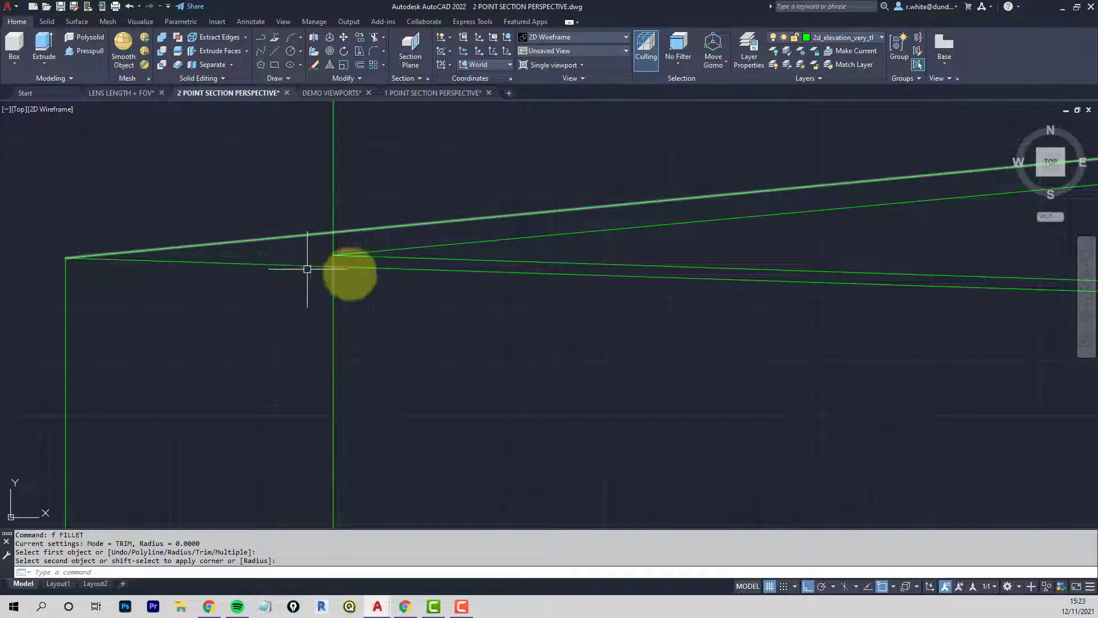
scroll(538, 286, "down", 4)
scroll(435, 267, "up", 2)
Fillet the left back inner vertical to the left wall's inner top line, removing its excess above the corner
key("space")
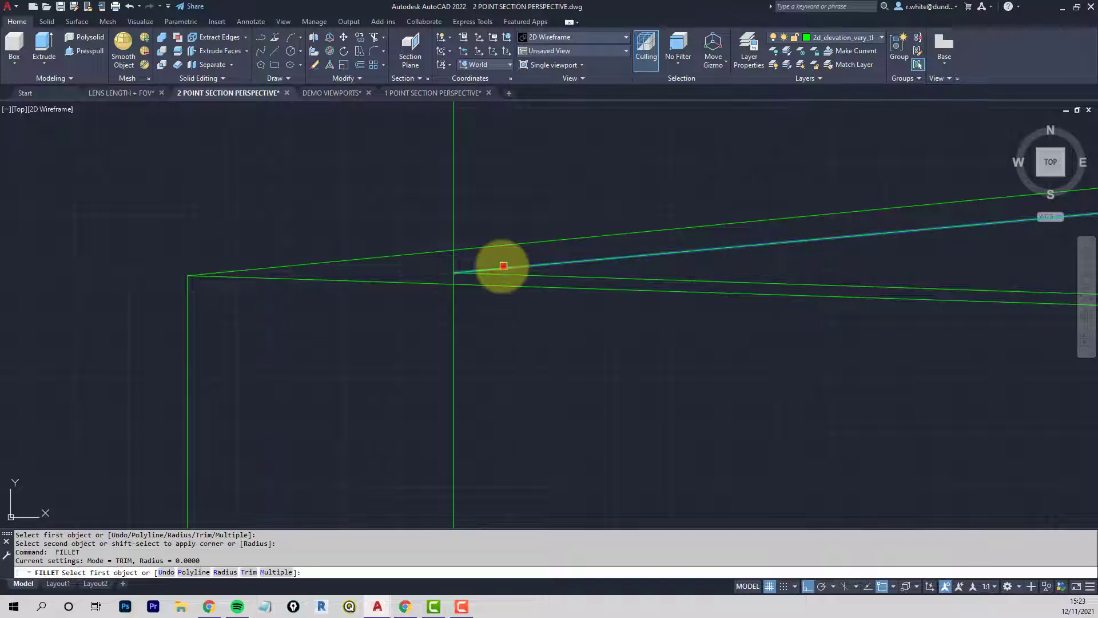
left_click(503, 266)
left_click(456, 309)
Fillet the right wall's inner top line with the back wall's inner top line at the right back corner, radius 0
scroll(465, 311, "down", 1)
scroll(465, 312, "down", 1)
middle_click_drag(768, 322, 258, 282)
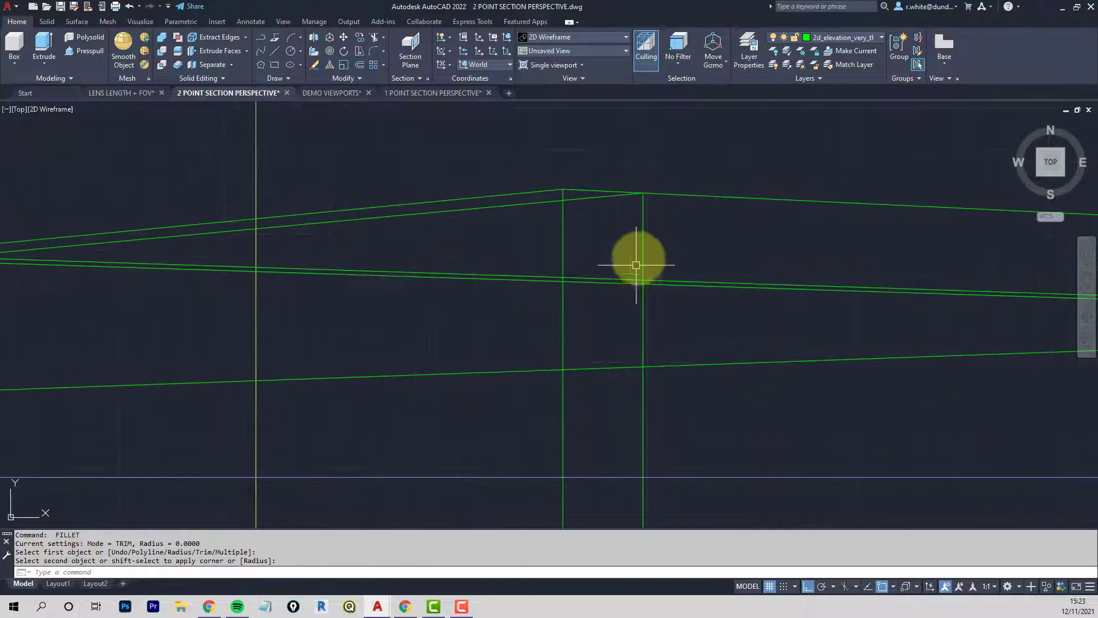
middle_click_drag(725, 224, 547, 217)
scroll(547, 216, "down", 1)
mouse_move(660, 232)
middle_mouse_down()
mouse_move(644, 221)
mouse_move(278, 226)
middle_mouse_up()
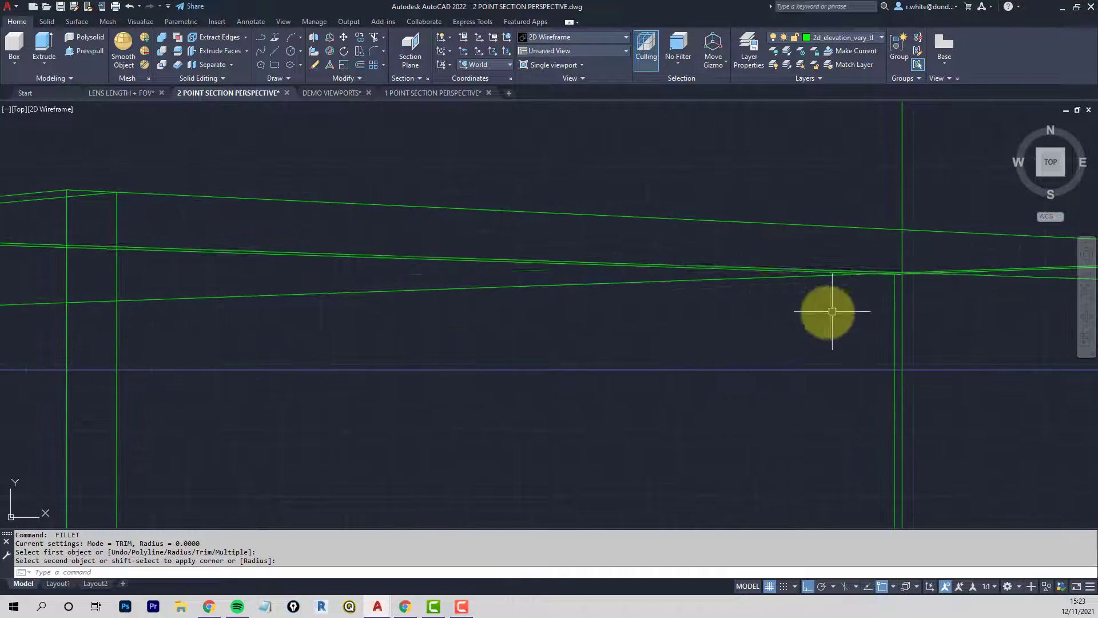
middle_click_drag(825, 311, 541, 305)
scroll(650, 271, "up", 1)
scroll(560, 274, "up", 2)
scroll(698, 242, "up", 1)
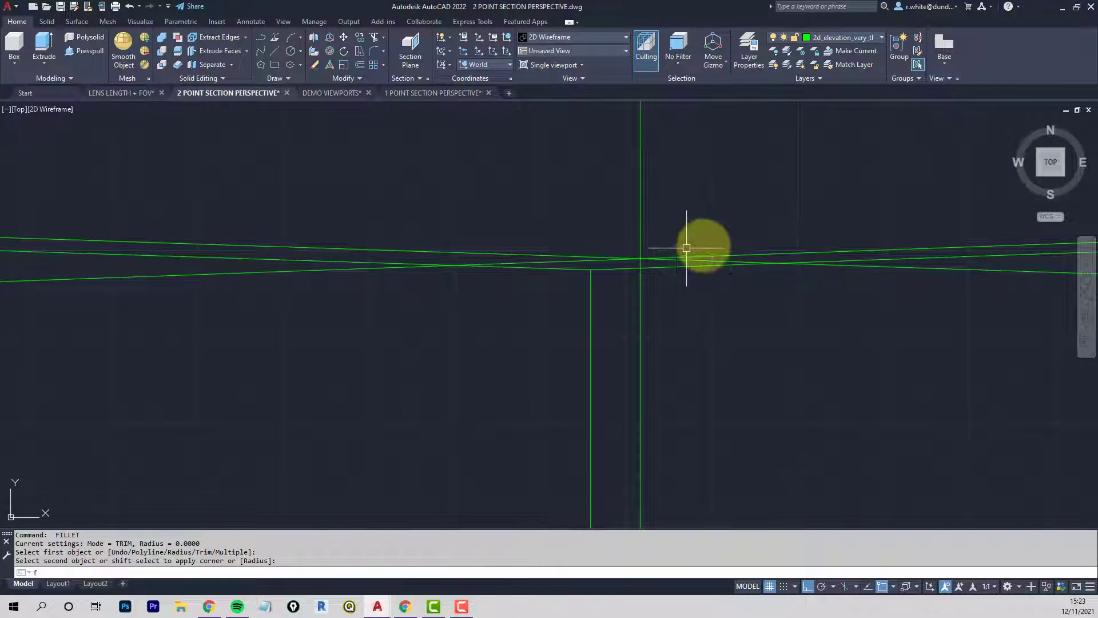
key("Return")
left_click(740, 252)
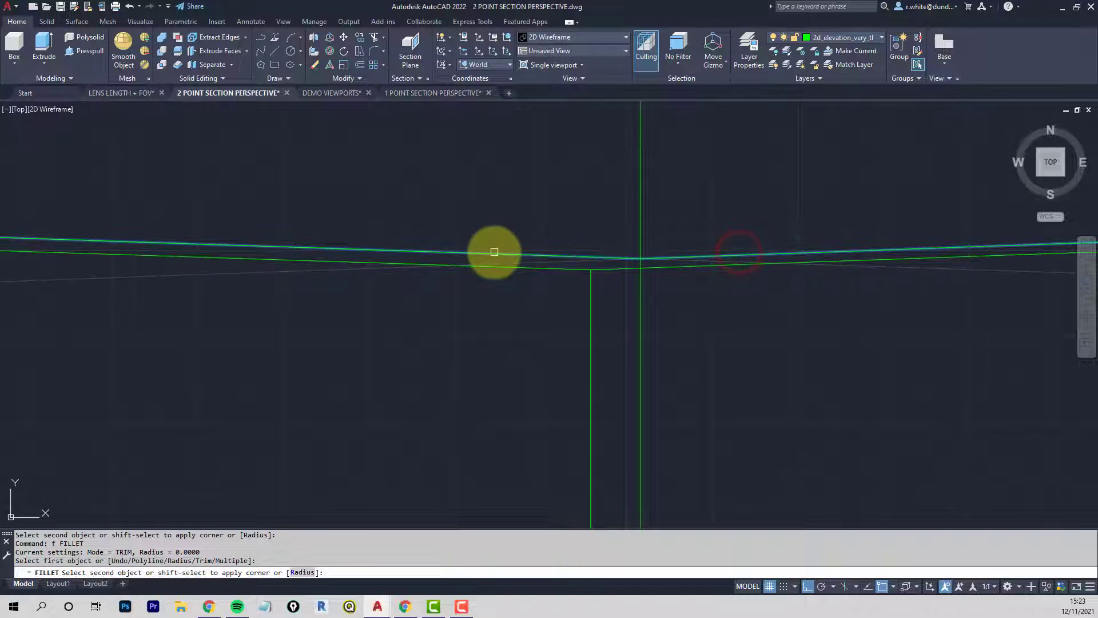
left_click(494, 252)
Fillet the back wall's inner top line with the right back inner vertical, removing the vertical's excess above the corner
key("Return")
left_click(597, 254)
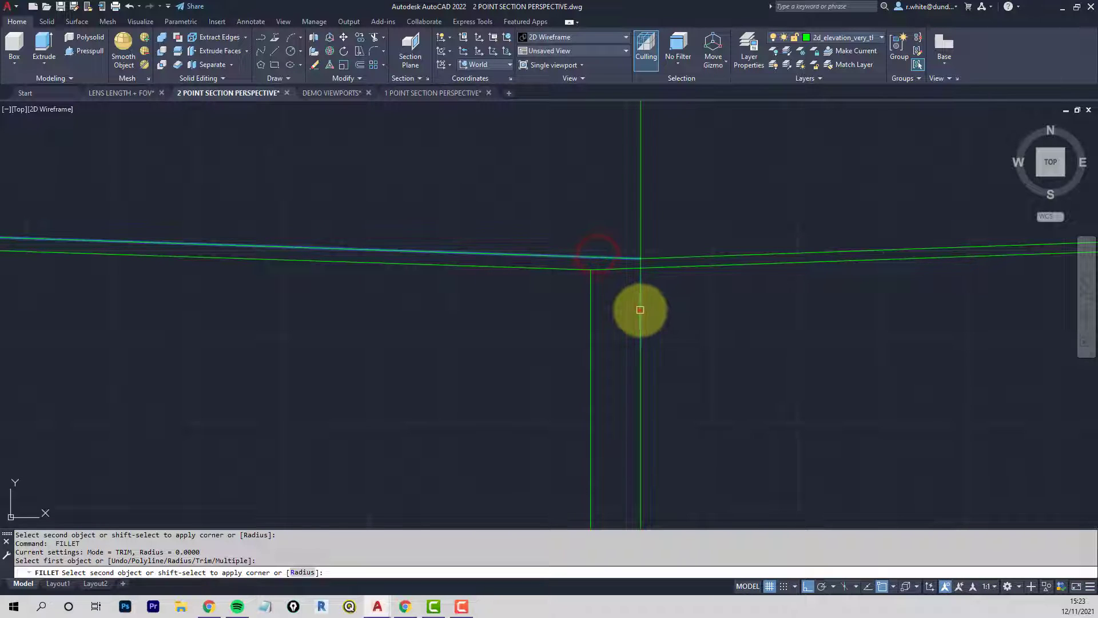
left_click(641, 310)
scroll(640, 312, "down", 2)
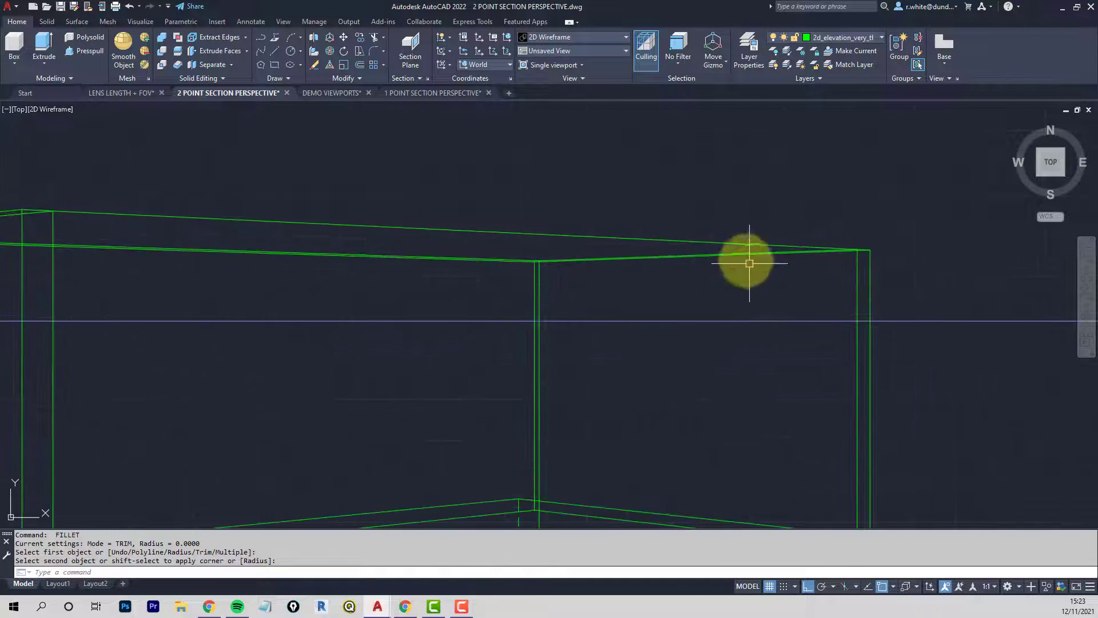
Trim away the front top line spanning the opening between the left and right walls, keeping their wall thicknesses
scroll(654, 247, "up", 2)
scroll(690, 269, "down", 2)
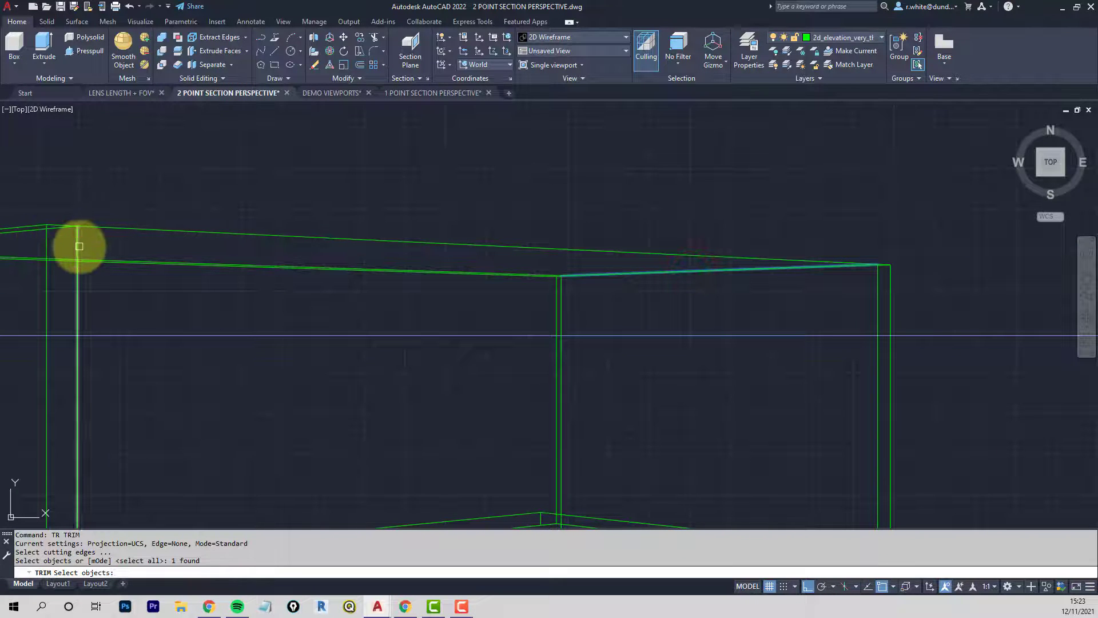
left_click(79, 246)
key("Return")
left_click(238, 232)
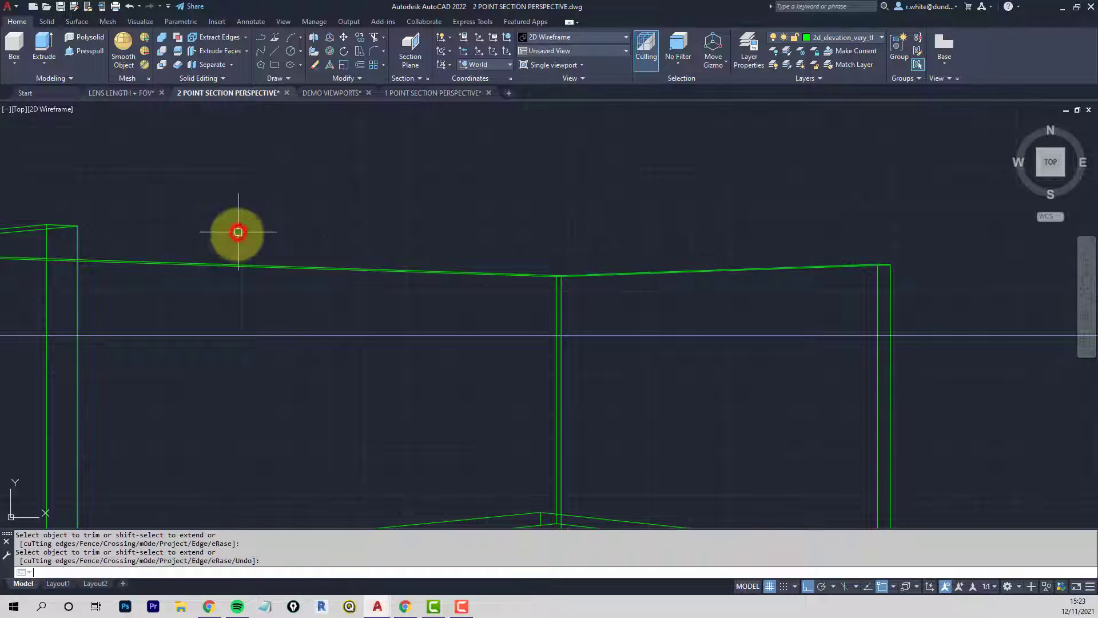
Draw a line from the section's inner floor level perpendicular to the heights line and on to the right vanishing point
scroll(318, 216, "down", 5)
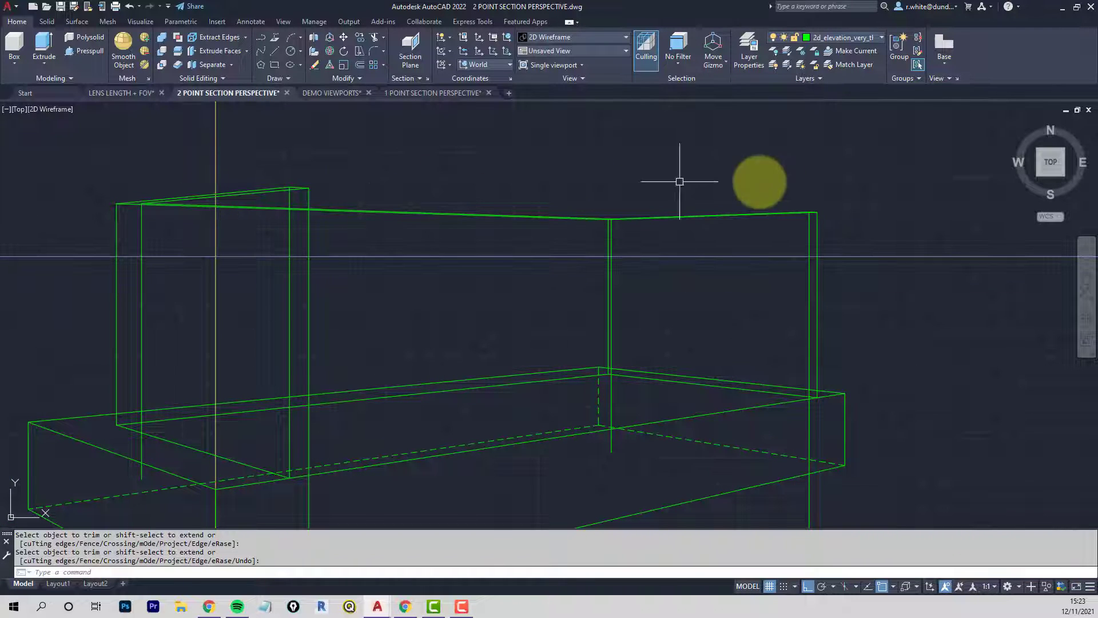
middle_click_drag(697, 323, 695, 227)
scroll(644, 324, "down", 2)
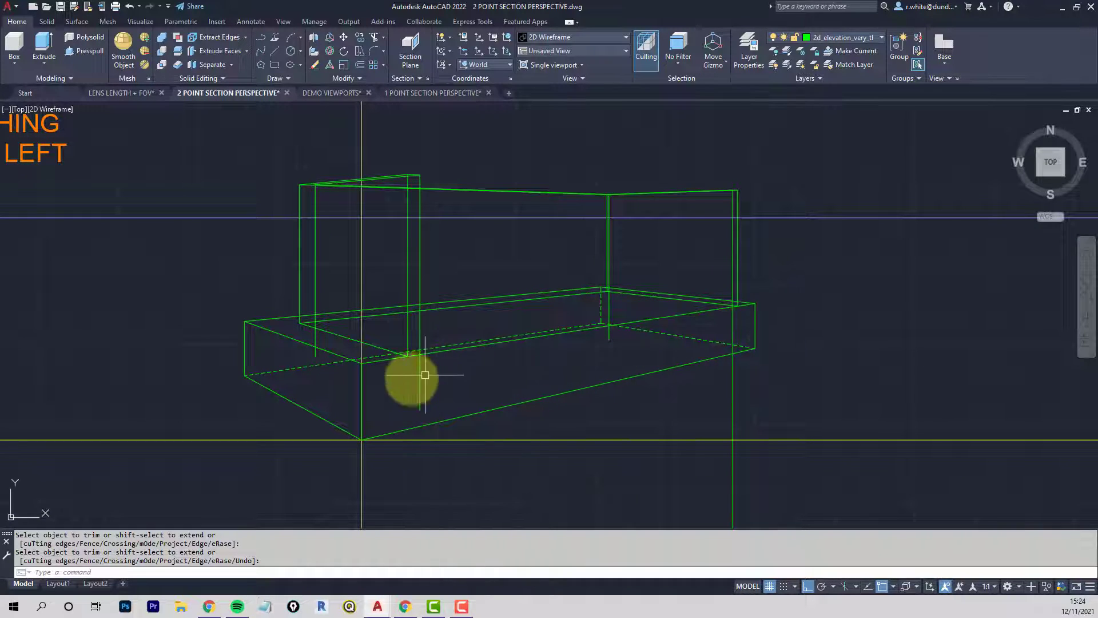
scroll(523, 304, "down", 3)
scroll(189, 318, "up", 4)
key("Escape")
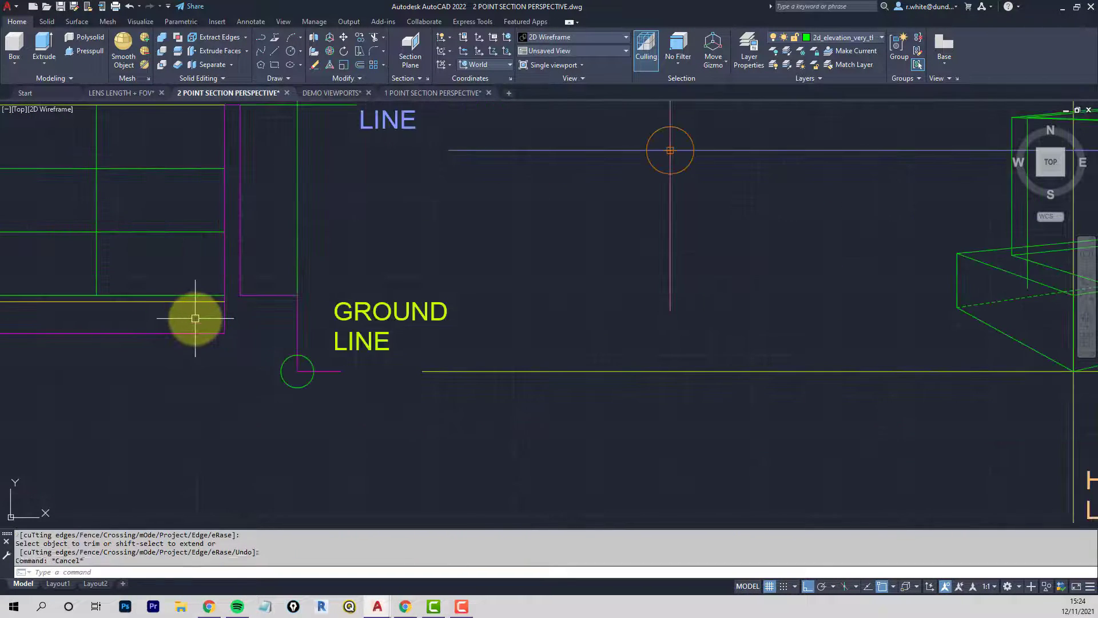
type("l")
key("Return")
left_click(217, 335)
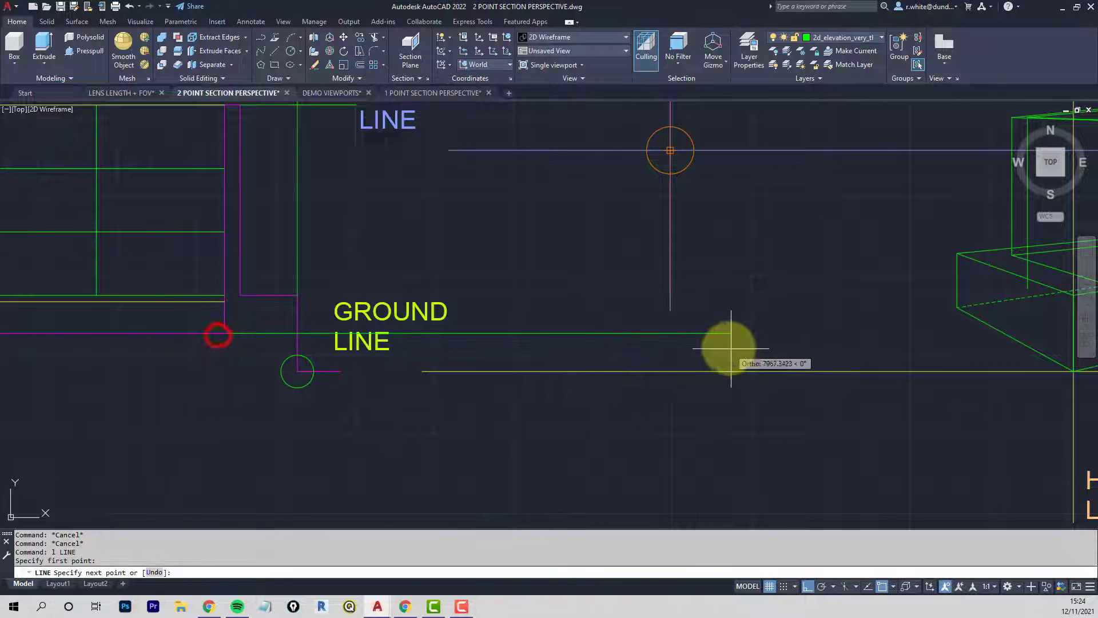
middle_click_drag(730, 351, 380, 343)
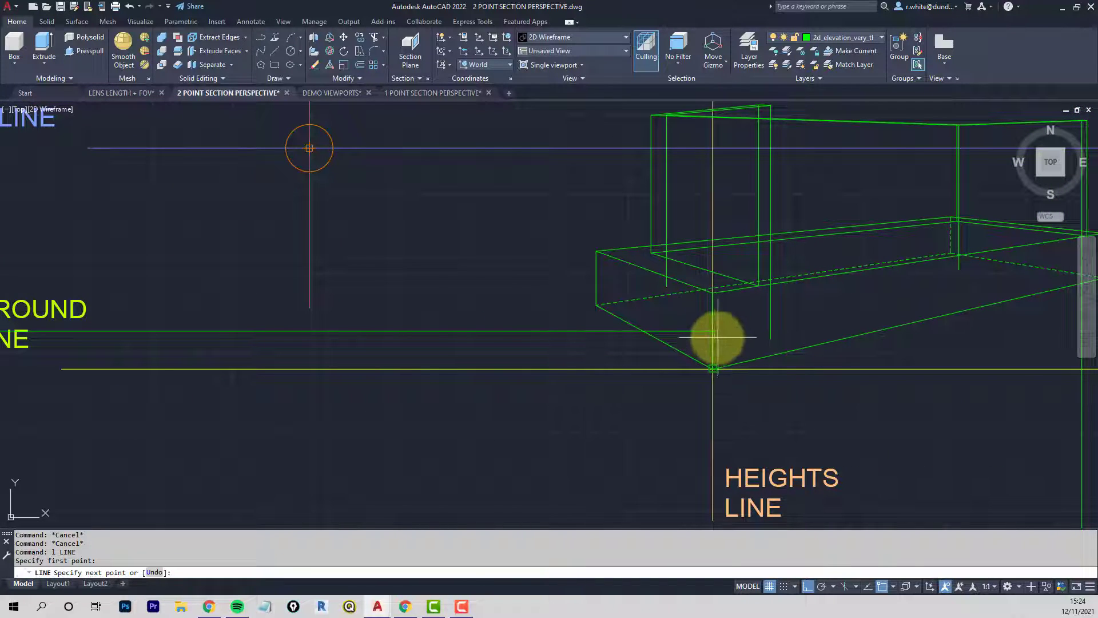
scroll(715, 331, "down", 2)
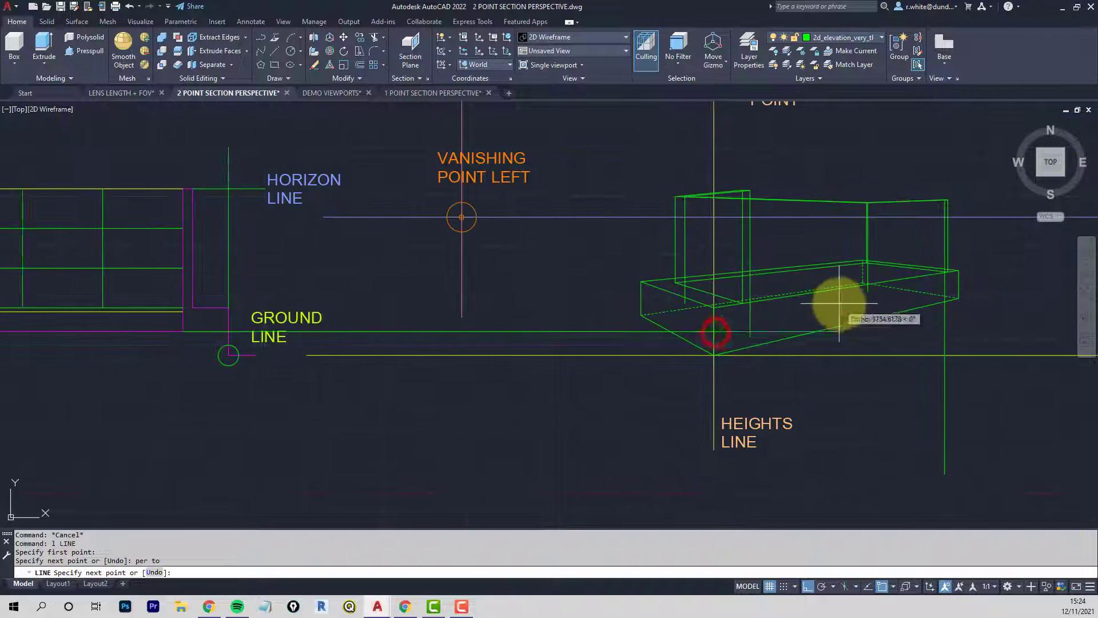
mouse_move(834, 306)
middle_mouse_down()
mouse_move(681, 319)
mouse_move(723, 318)
mouse_move(696, 326)
middle_mouse_up()
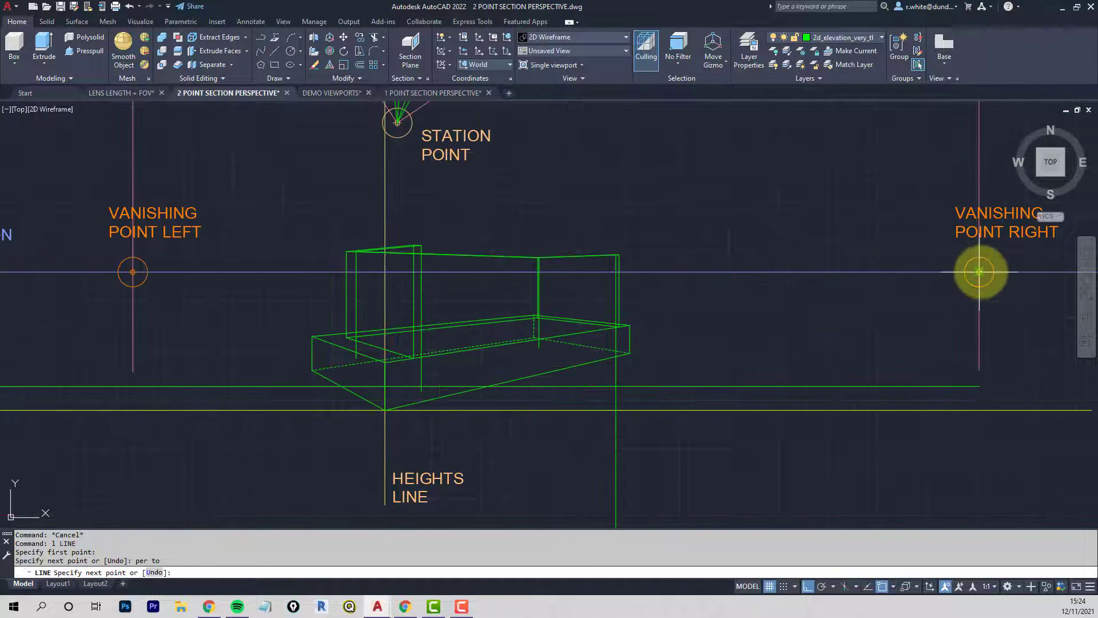
key("Return")
Trim the left and right walls' front inner verticals below the new inner floor line
scroll(412, 377, "up", 4)
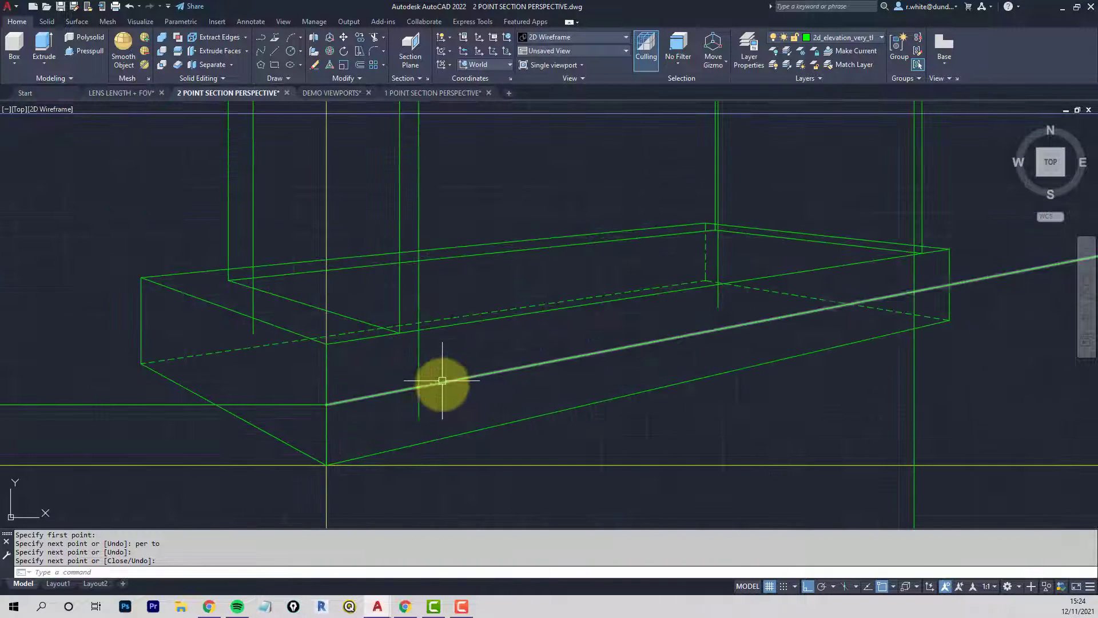
type("tr")
key("Return")
left_click(427, 387)
key("Return")
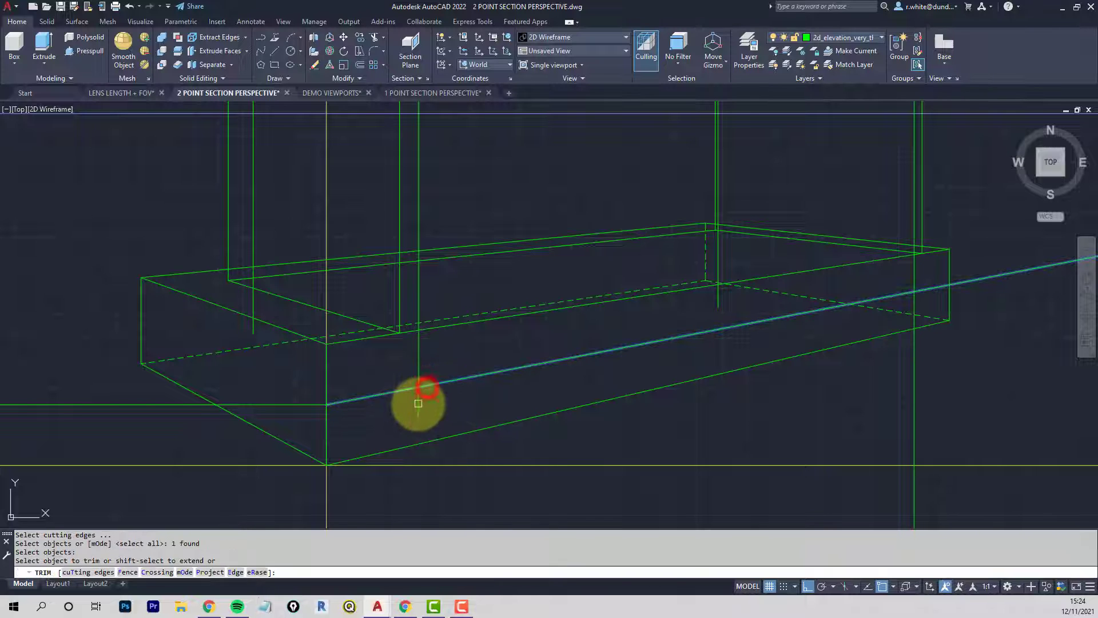
left_click(419, 404)
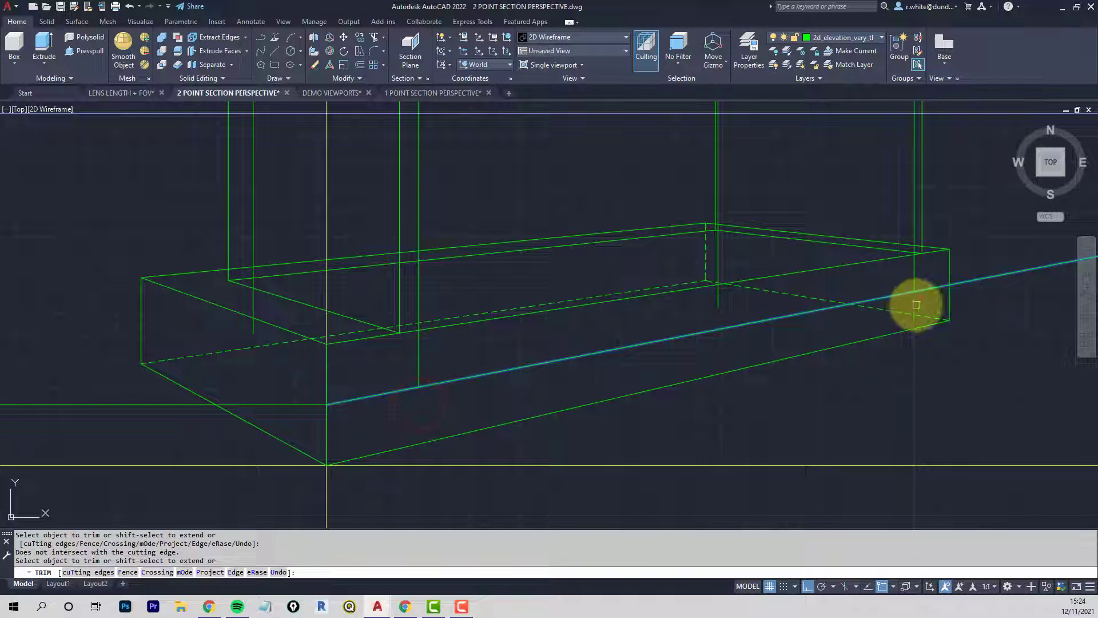
left_click(916, 304)
key("Return")
Draw a line from the base of the right wall's front inner vertical to the left vanishing point
type("l")
key("Return")
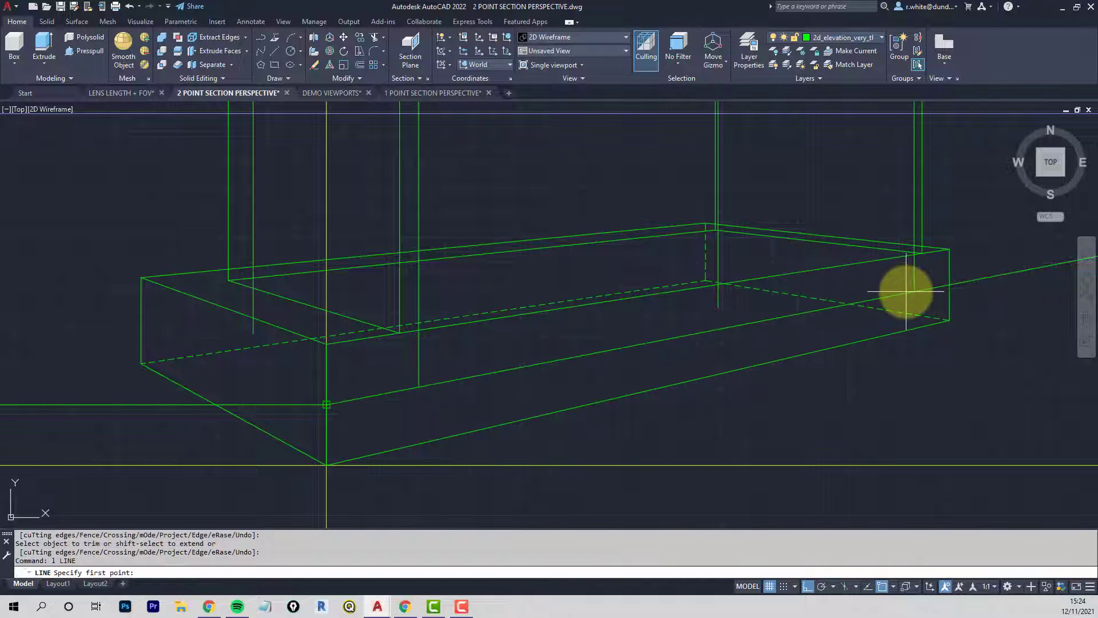
scroll(916, 292, "down", 4)
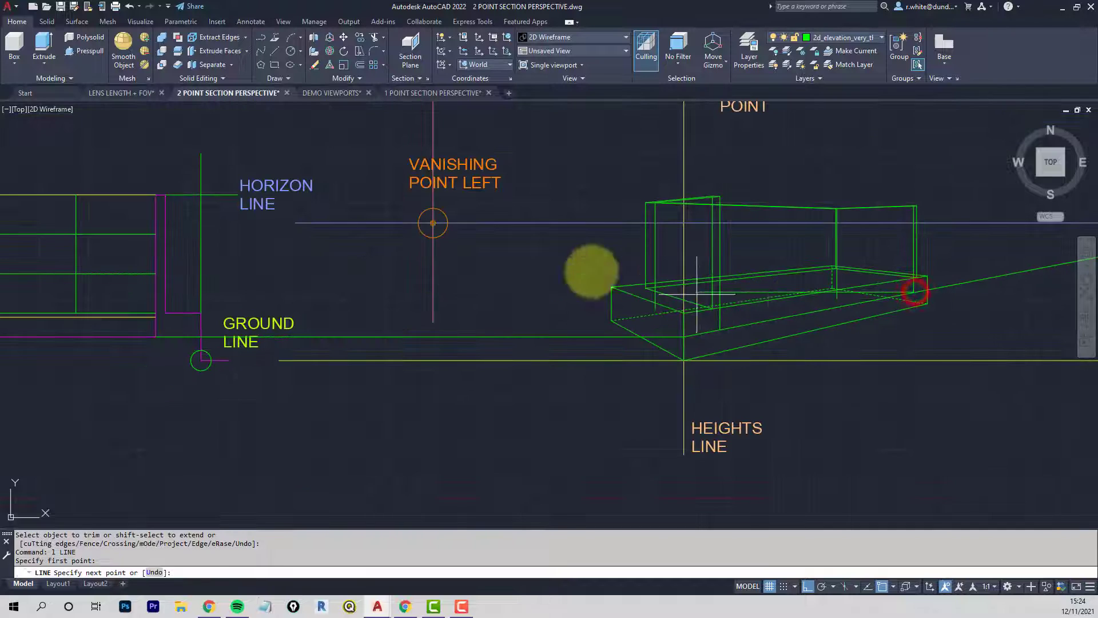
left_click(433, 222)
scroll(678, 320, "up", 2)
key("Return")
Draw a line from the base of the left wall's front inner vertical to the left vanishing point
key("Return")
left_click(786, 350)
scroll(705, 326, "down", 2)
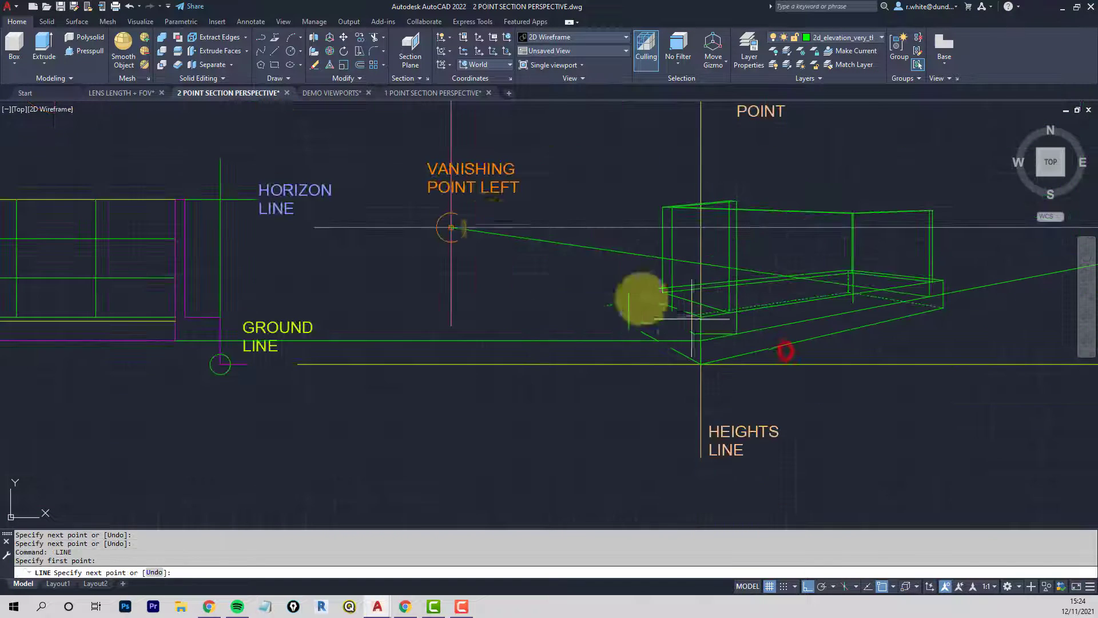
left_click(452, 227)
left_click(451, 227)
key("Return")
scroll(720, 318, "up", 4)
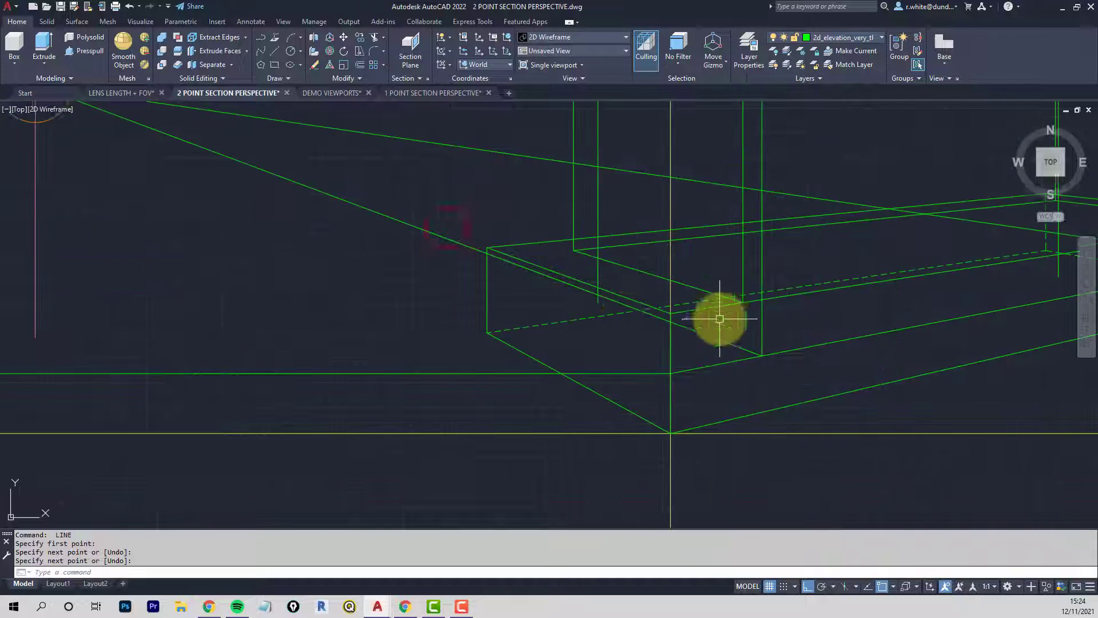
Draw the back wall's inner floor line between the left and right back inner verticals where they cross the left vanishing point projections
middle_click_drag(719, 318, 511, 329)
key("Escape")
scroll(393, 314, "up", 4)
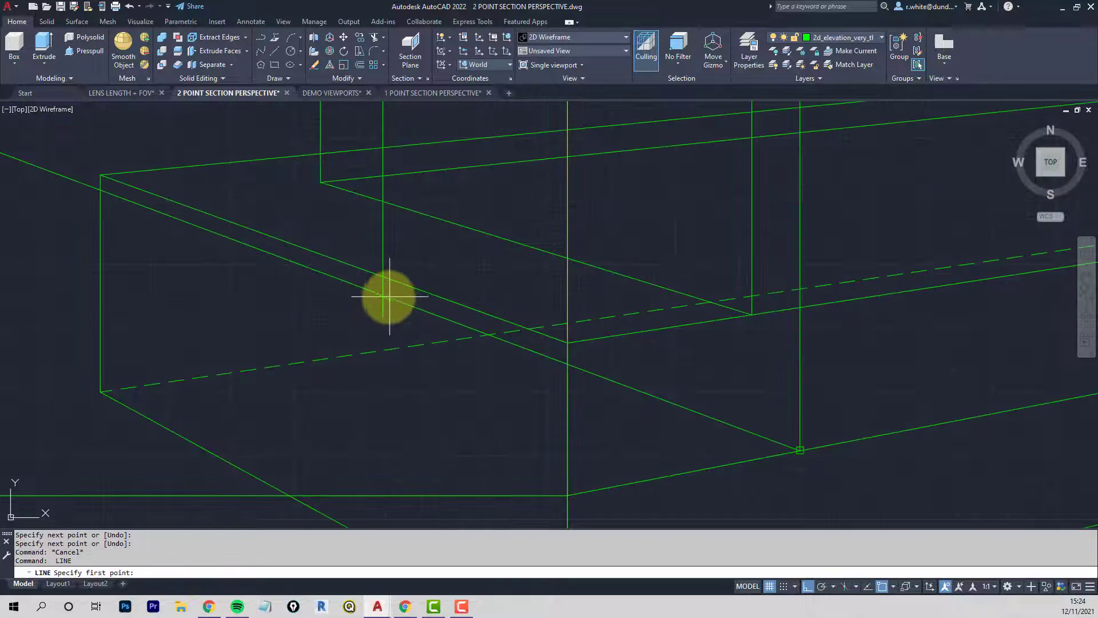
left_click(384, 294)
scroll(442, 295, "down", 2)
middle_click_drag(779, 235, 557, 284)
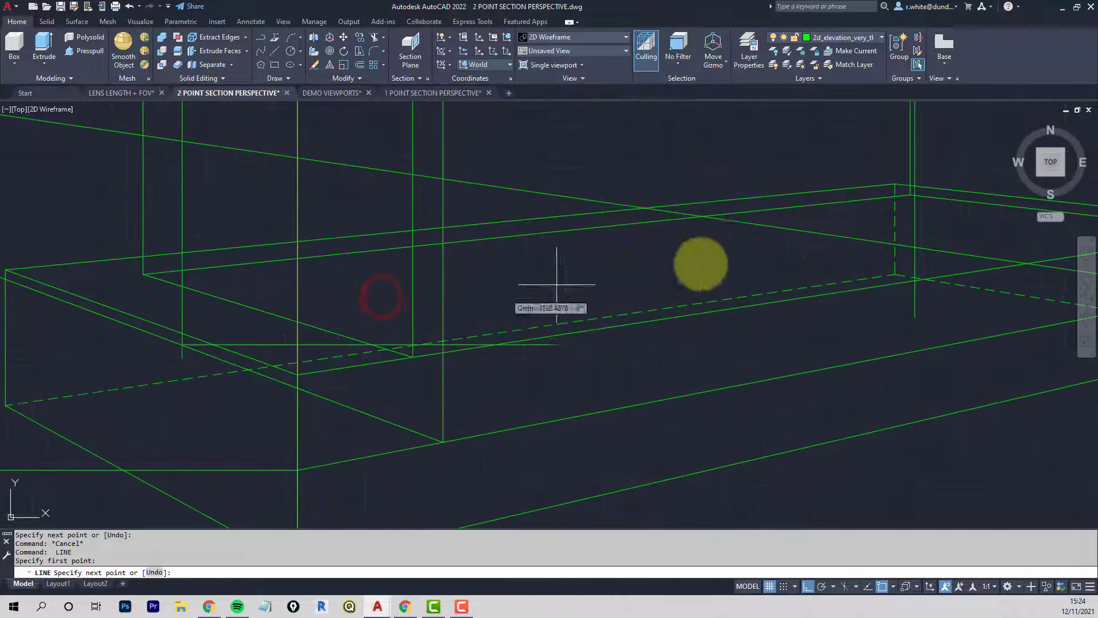
left_click(916, 246)
scroll(916, 248, "down", 2)
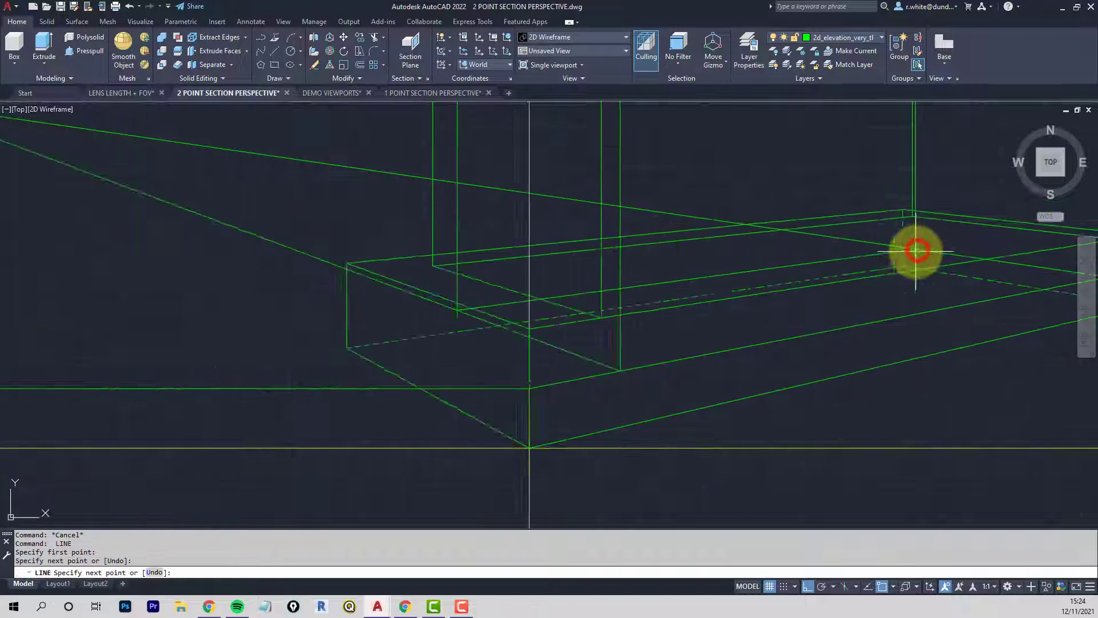
middle_click_drag(947, 252, 554, 305)
scroll(564, 291, "down", 1)
key("Return")
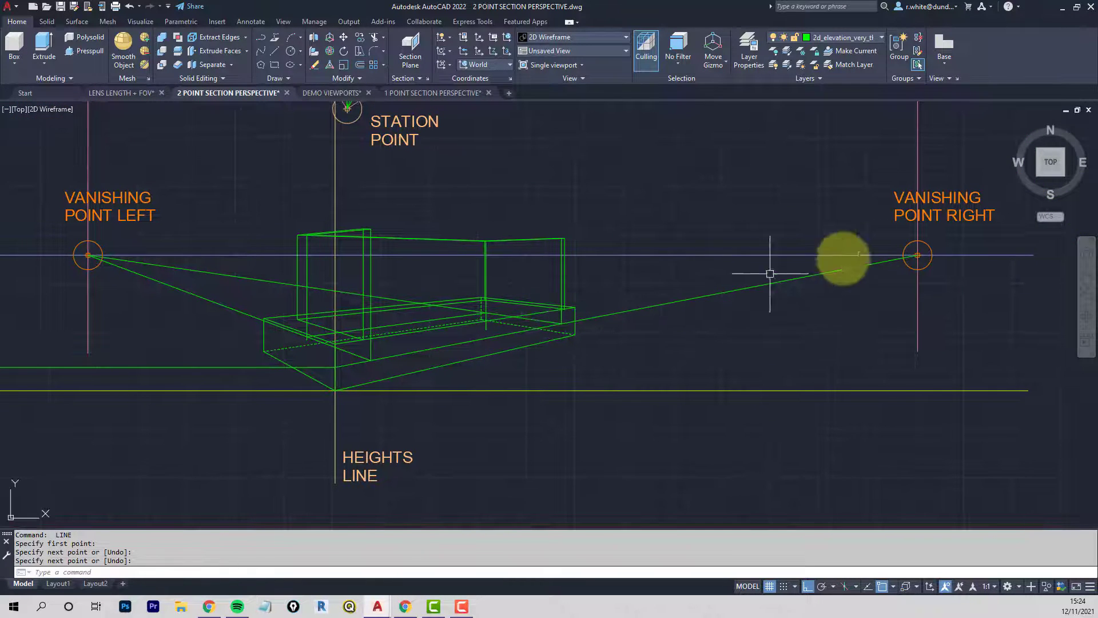
Try to extend the back wall's inner floor line to the vertical through the right vanishing point
type("ex")
key("Return")
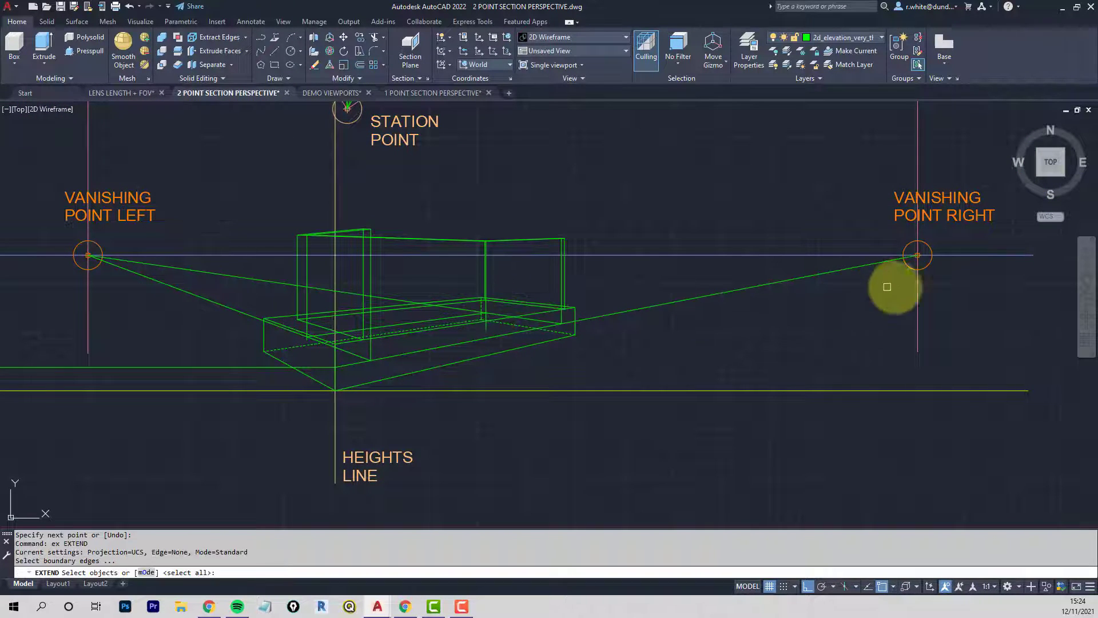
left_click(919, 284)
key("Return")
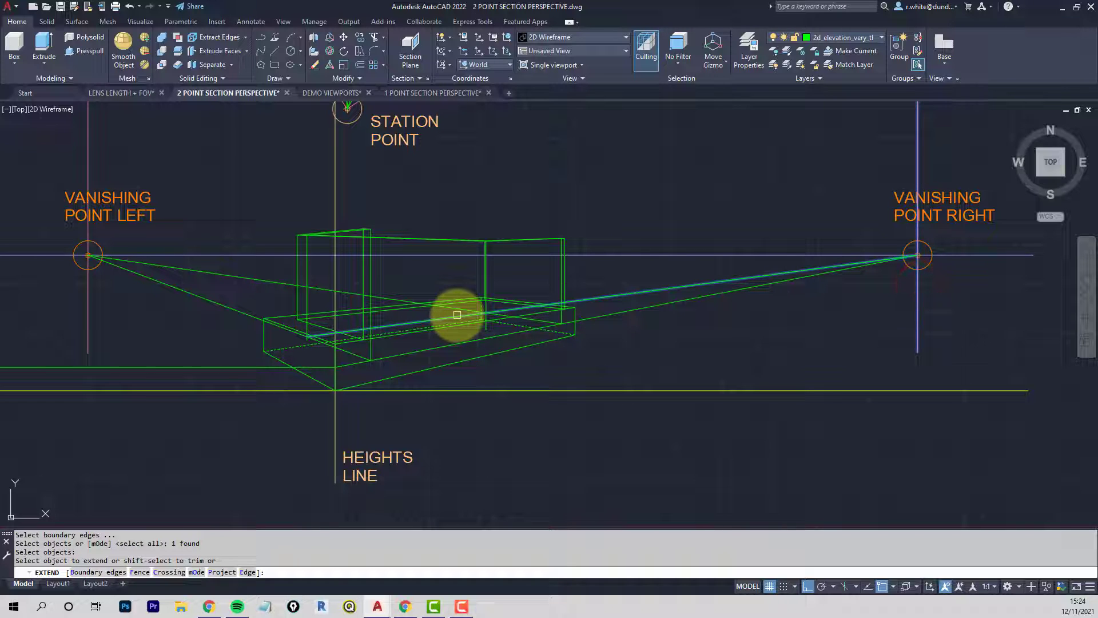
left_click(456, 316)
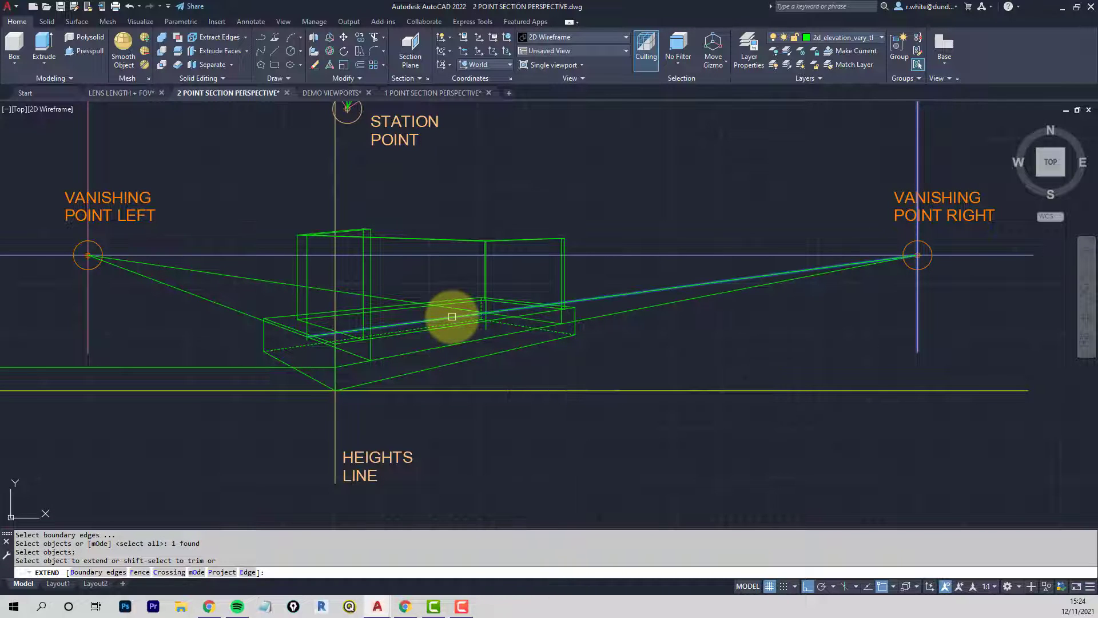
scroll(485, 346, "up", 1)
scroll(485, 345, "up", 1)
middle_click_drag(485, 345, 649, 347)
left_click(651, 312)
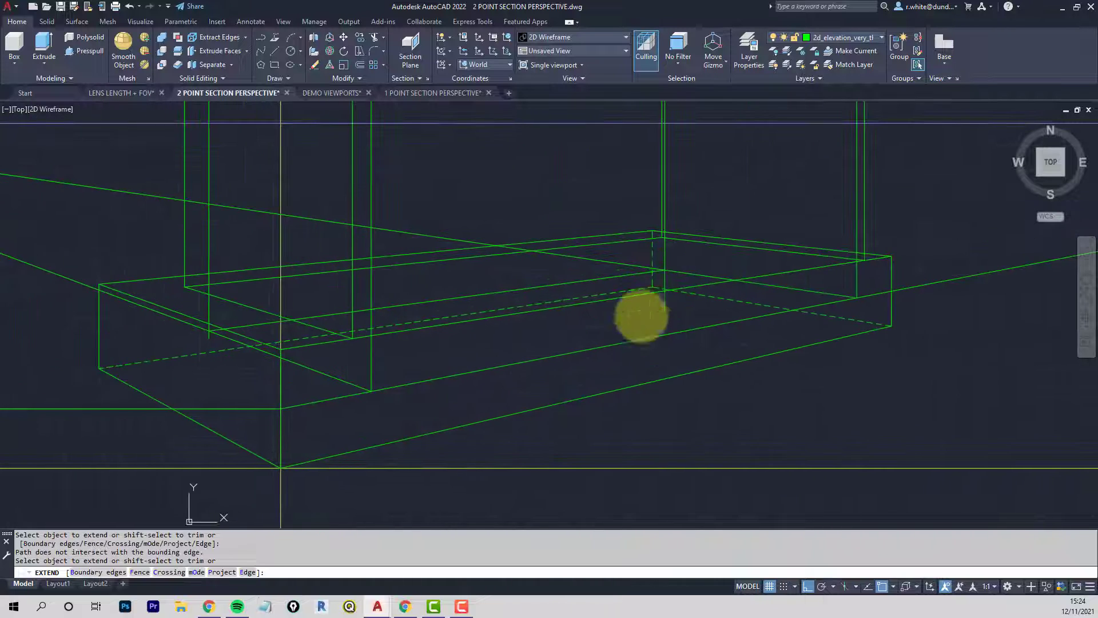
key("Escape")
key("Escape")
Fillet the right back inner vertical with the right wall's inner floor line at radius 0, removing both excess ends
scroll(641, 284, "up", 2)
type("f")
key("Return")
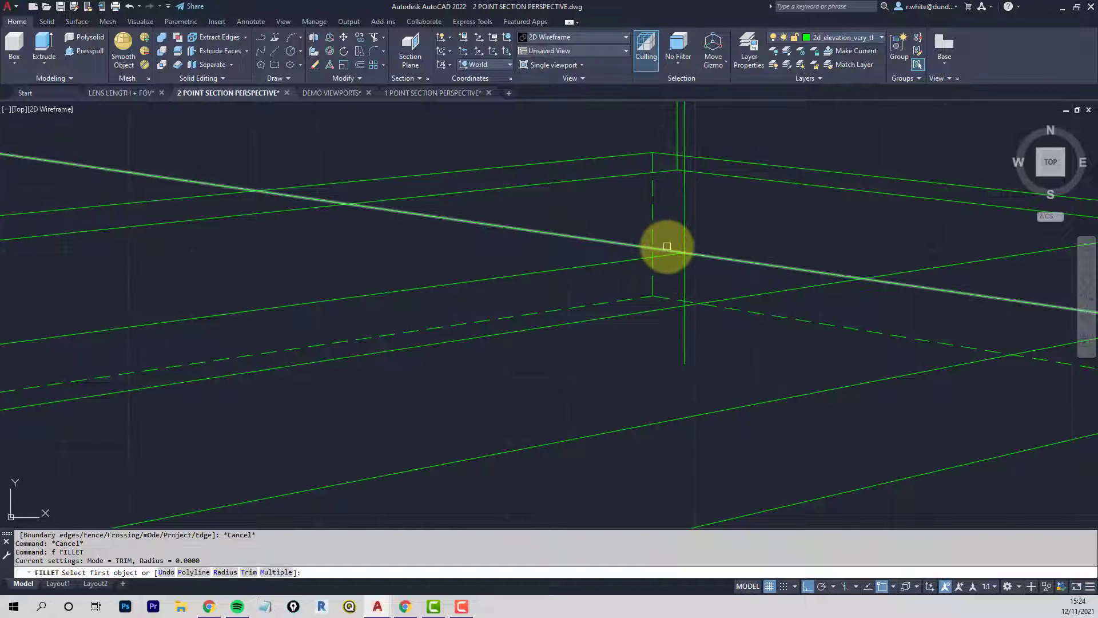
left_click(669, 247)
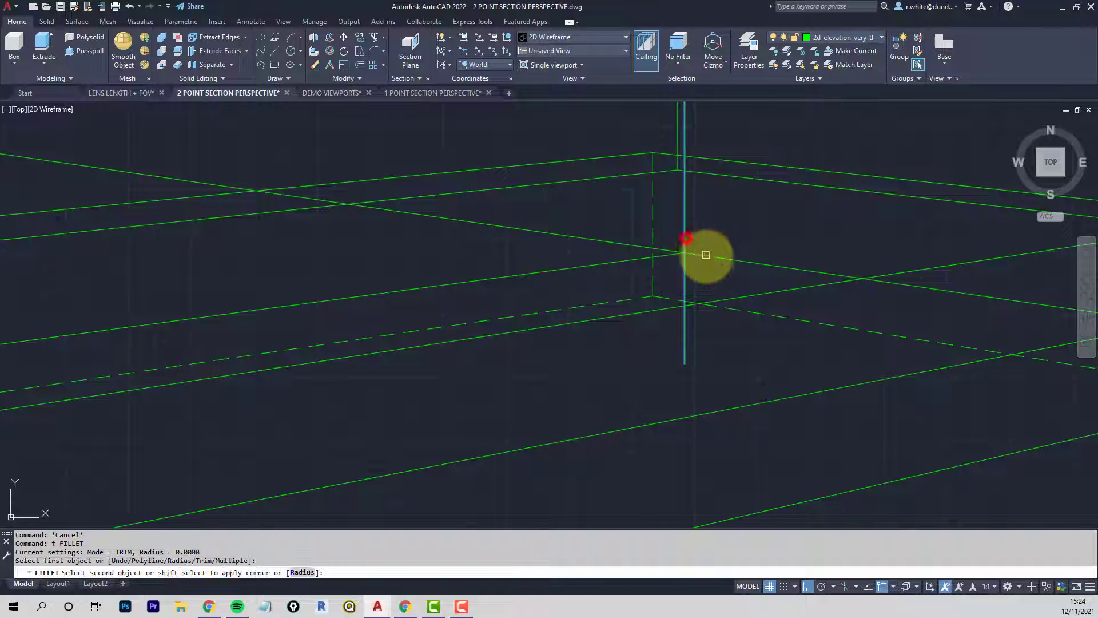
left_click(708, 256)
scroll(613, 299, "down", 3)
Fillet the back wall's inner floor line with the left wall's inner floor line and the left back inner vertical at radius 0
scroll(454, 277, "up", 4)
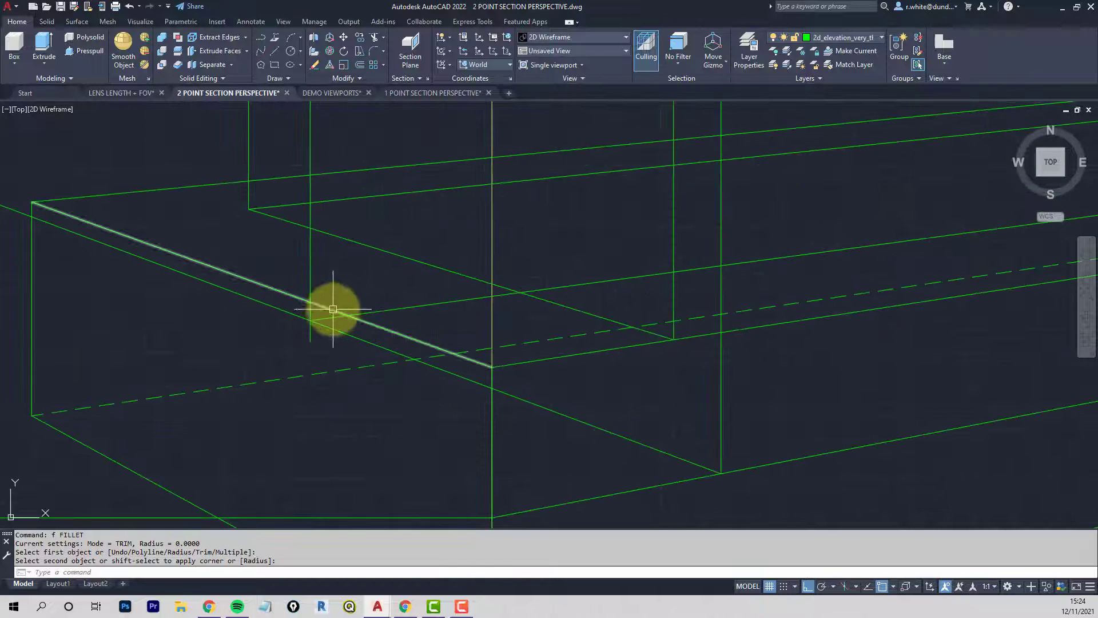
key("Return")
left_click(326, 321)
left_click(330, 332)
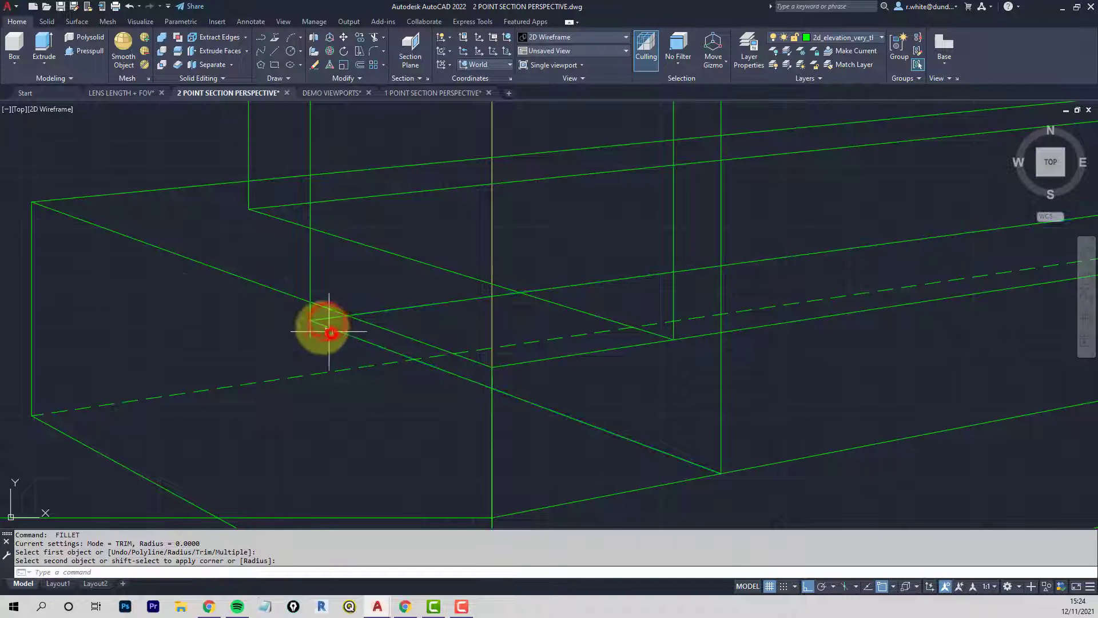
key("Return")
left_click(326, 321)
left_click(309, 286)
scroll(320, 286, "down", 3)
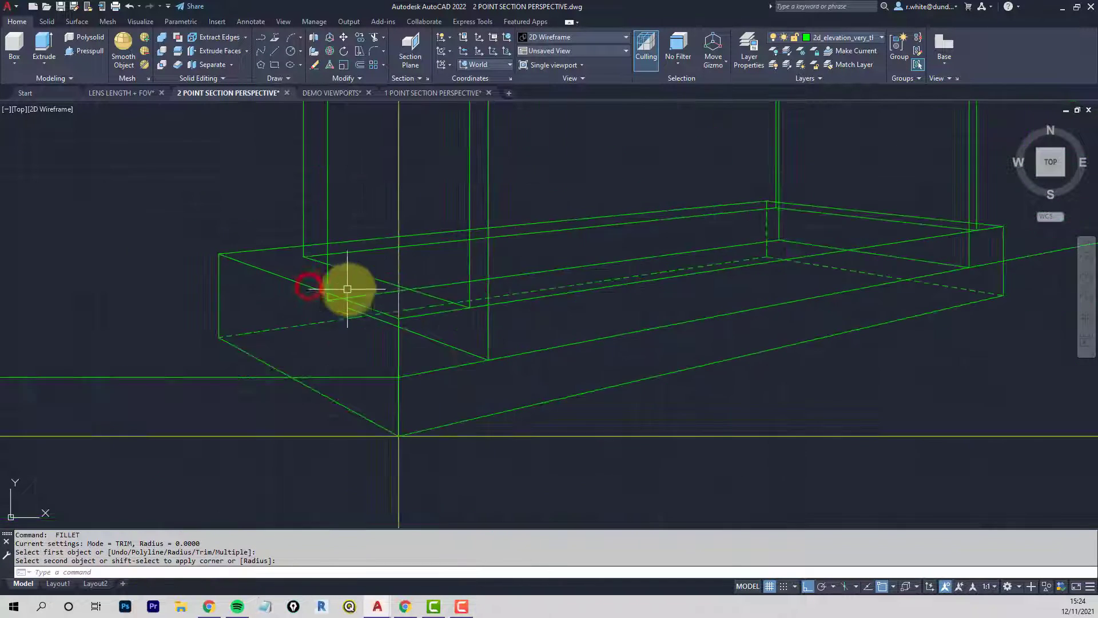
Trim away the upper front floor line between the left and right walls' front outer verticals
scroll(436, 331, "up", 2)
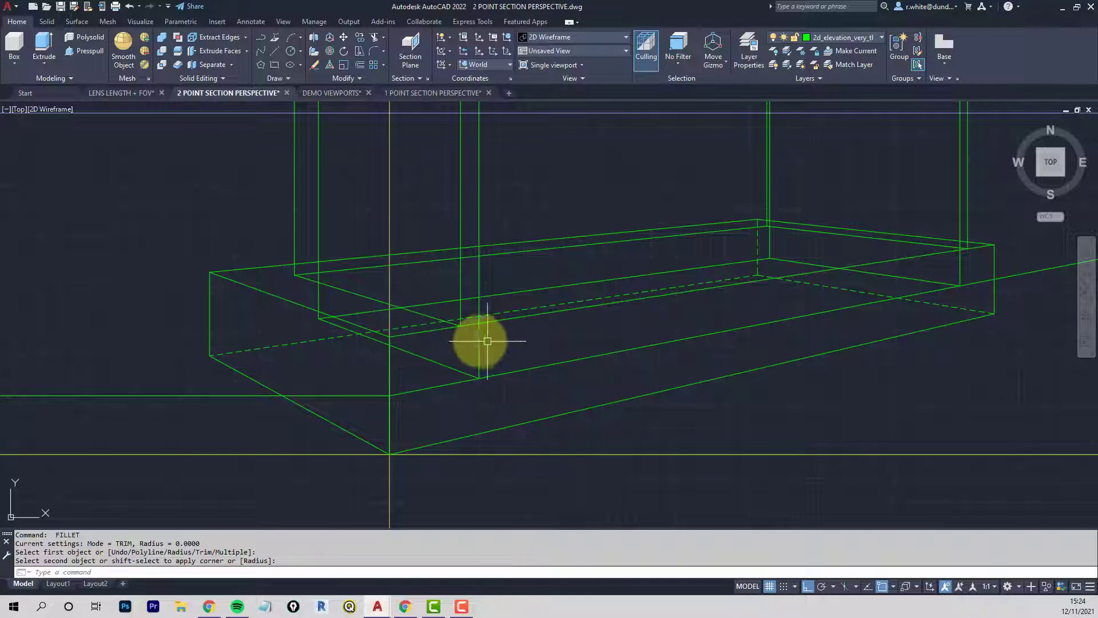
scroll(459, 323, "up", 2)
key("Escape")
type("tr")
key("Return")
left_click(449, 295)
scroll(564, 299, "down", 3)
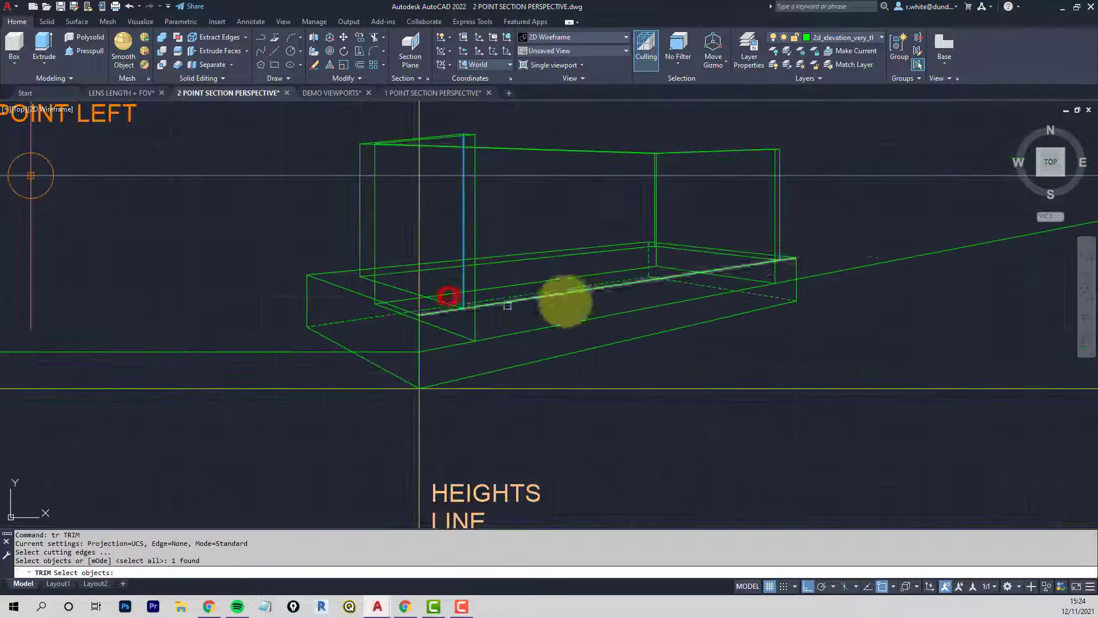
scroll(782, 243, "up", 3)
left_click(780, 245)
key("Return")
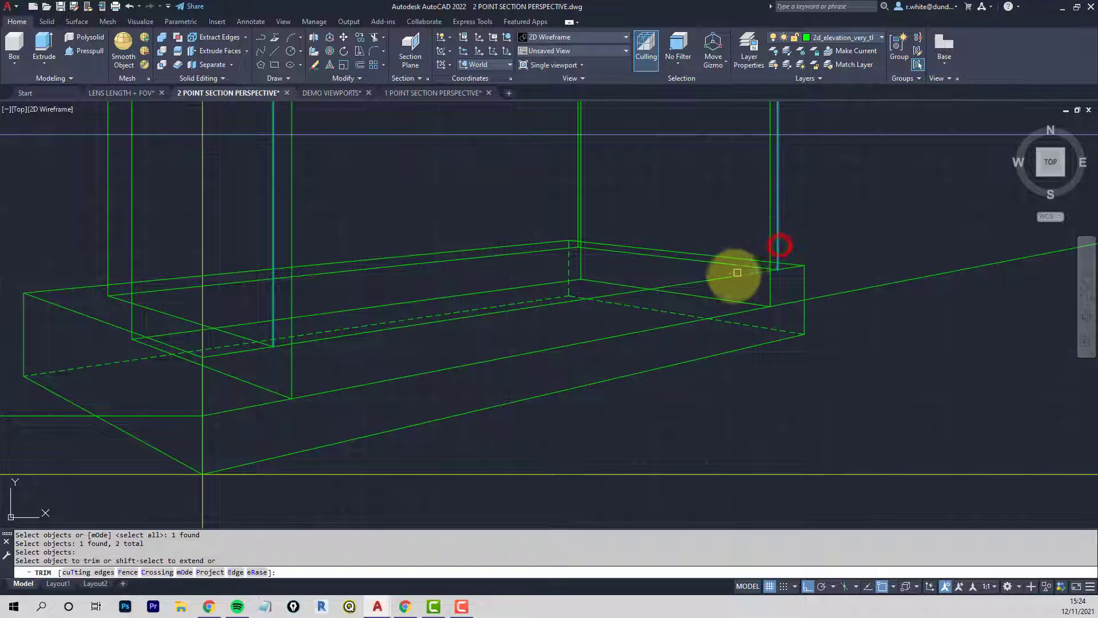
left_click(732, 276)
key("Return")
Trim the lower front floor line where it runs from the heights line to the left wall's front inner vertical
key("Return")
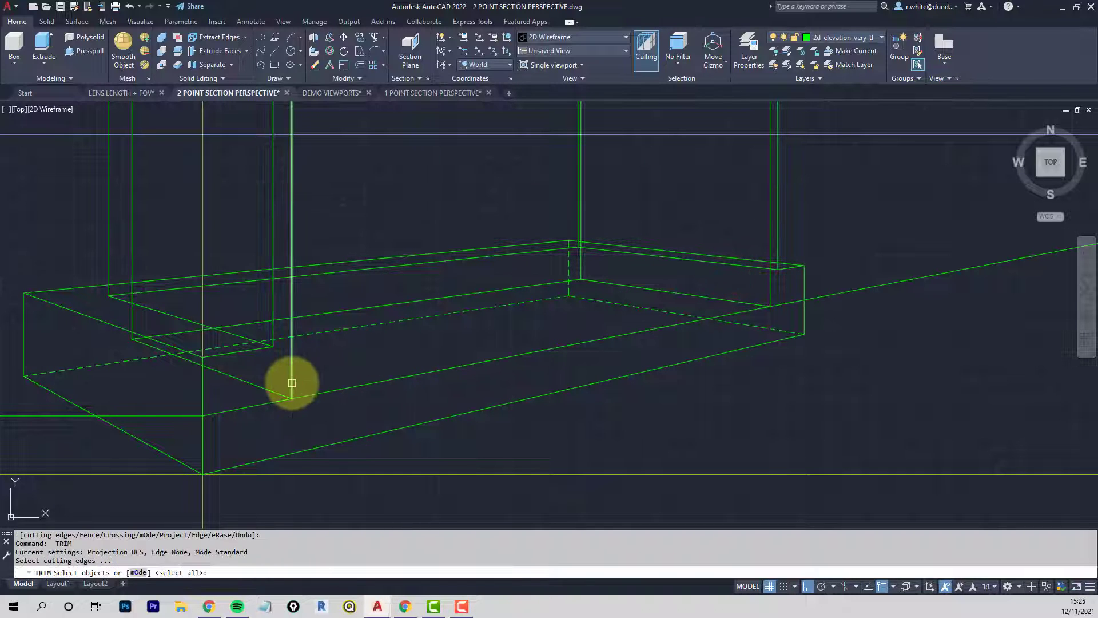
left_click(291, 383)
key("Return")
left_click(261, 403)
key("Return")
Erase the leftover horizontal projection line that meets the heights line just above the ground line
type("e")
key("Return")
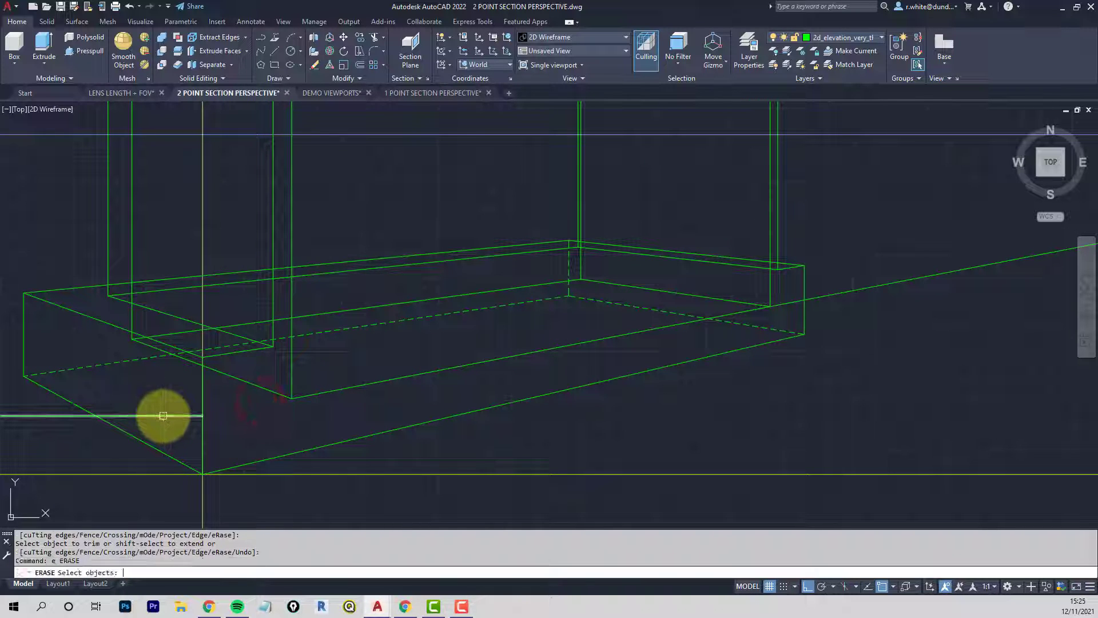
key("Escape")
key("Delete")
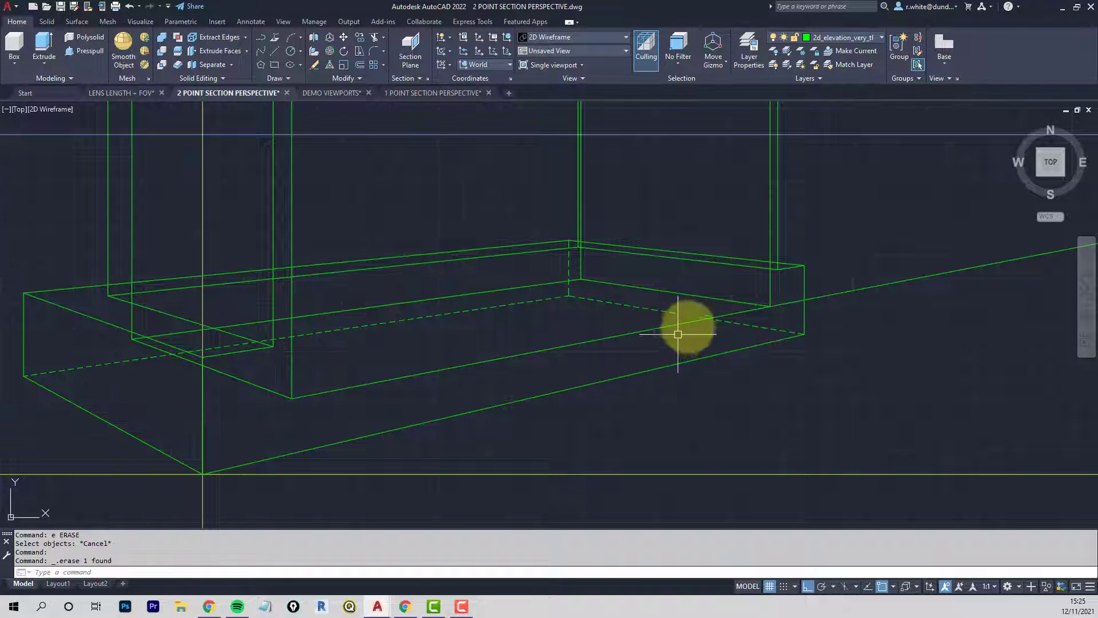
Trim off the lower front floor line's excess beyond the right wall's front inner vertical
type("tr")
key("Return")
left_click(769, 296)
key("Return")
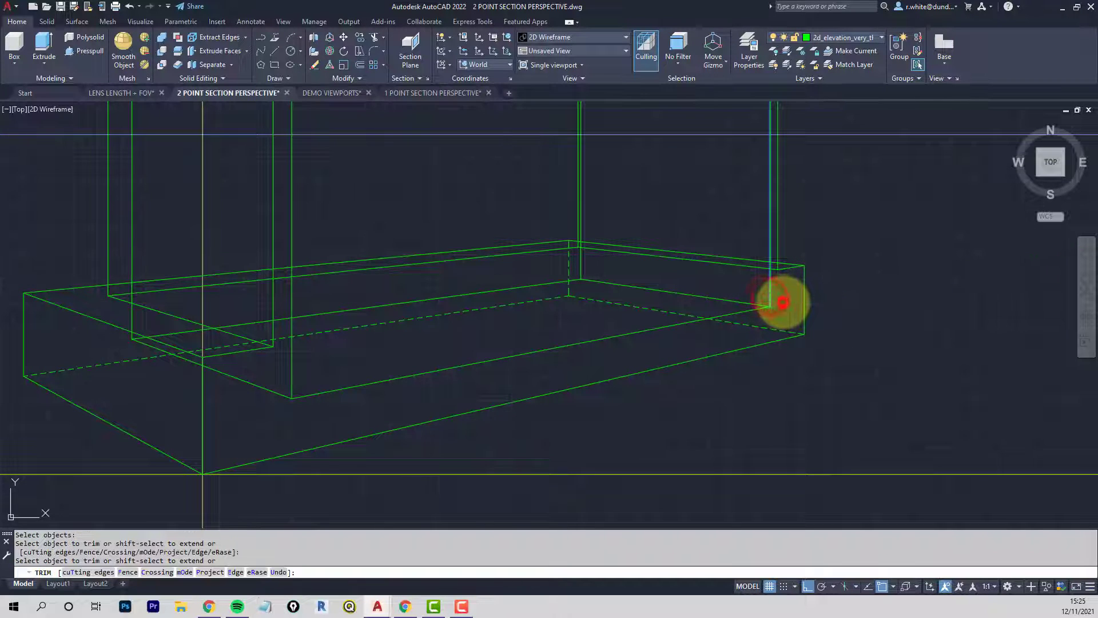
key("Return")
scroll(783, 301, "down", 5)
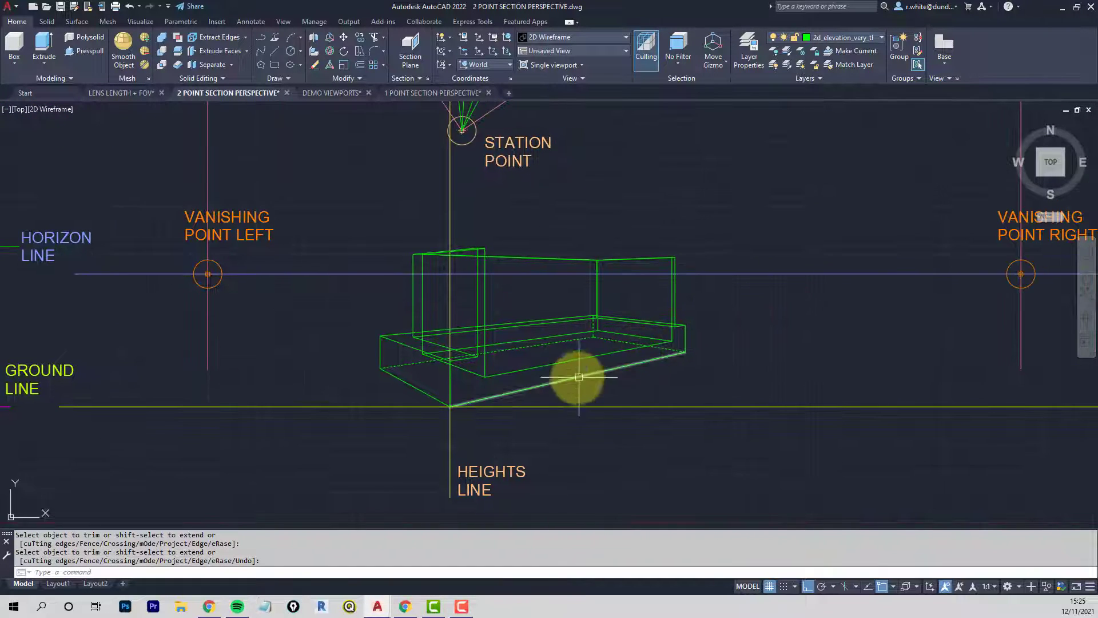
Draw two short vertical guide lines, one beyond each end of the slab's bottom front edge
scroll(536, 405, "up", 2)
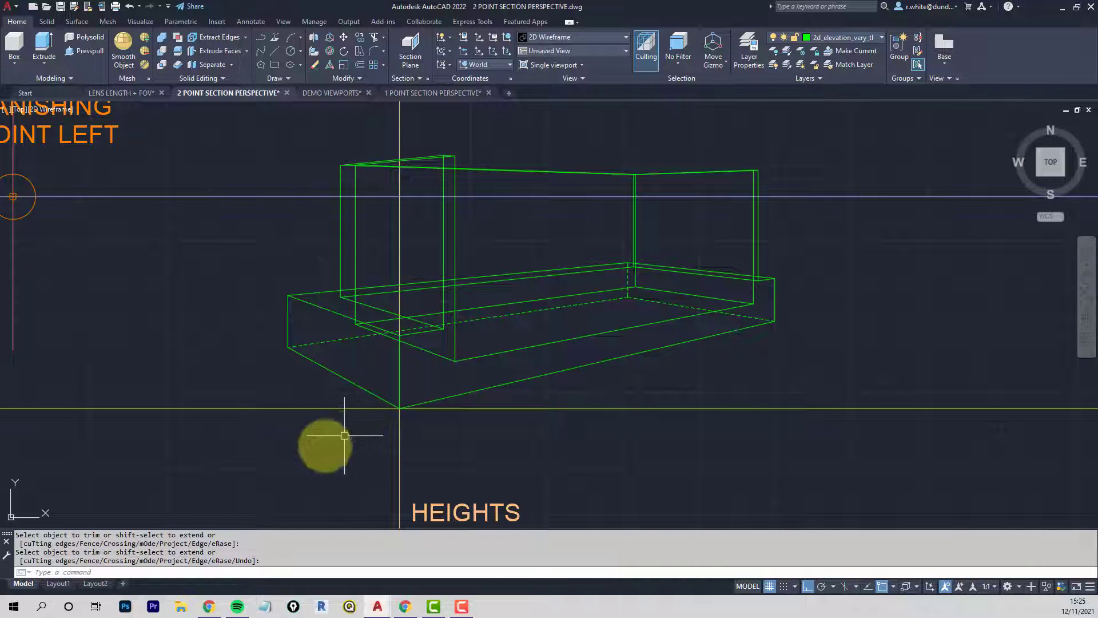
type("l")
key("Return")
left_click(262, 480)
left_click(275, 383)
key("Return")
key("Return")
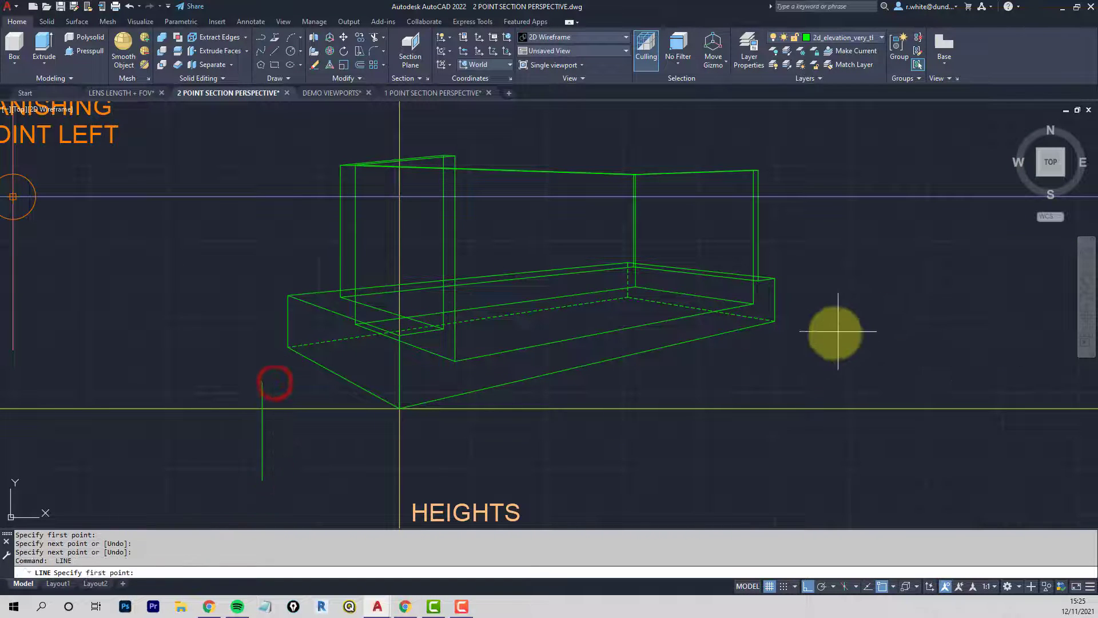
left_click(834, 341)
Extend the slab's bottom front edge at both ends to the two vertical guide lines
type("ex")
key("Return")
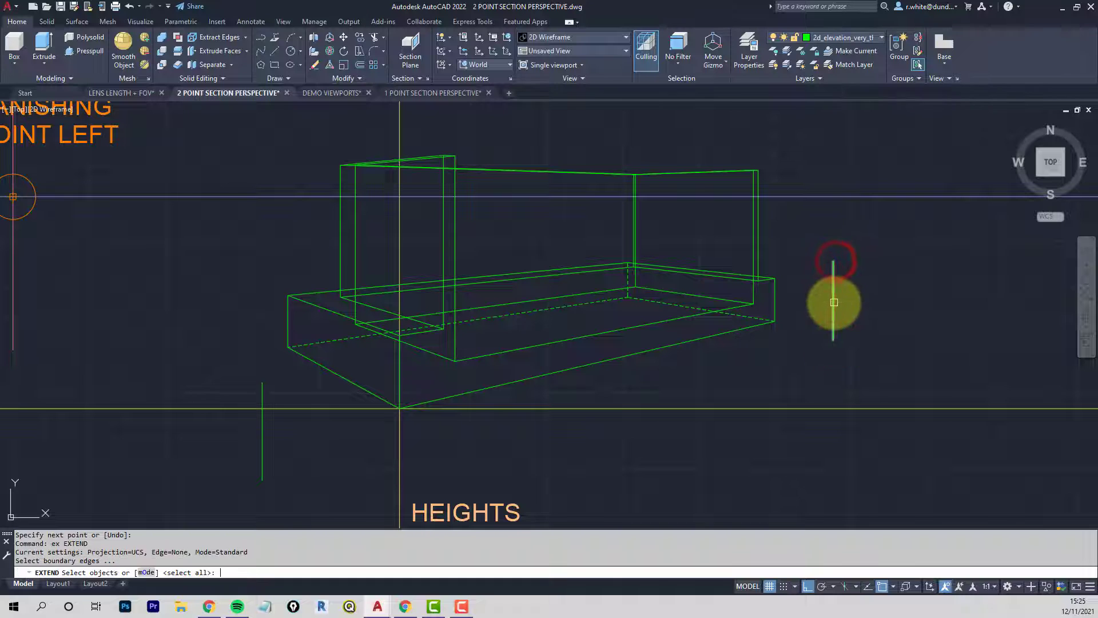
left_click(834, 302)
key("Return")
left_click(757, 327)
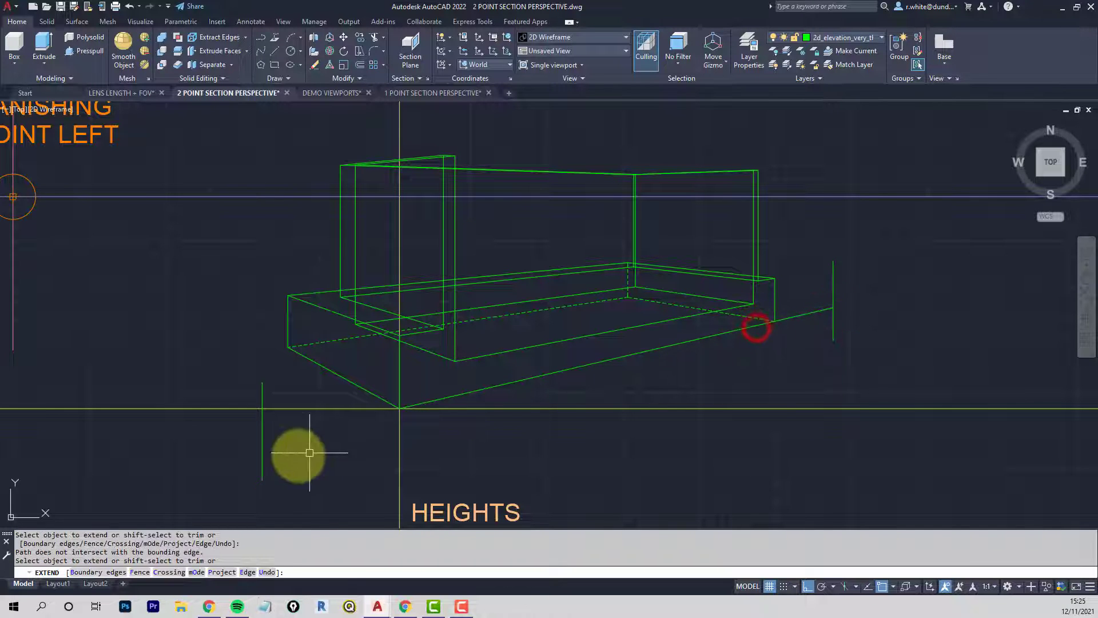
left_click(260, 460)
left_click(428, 403)
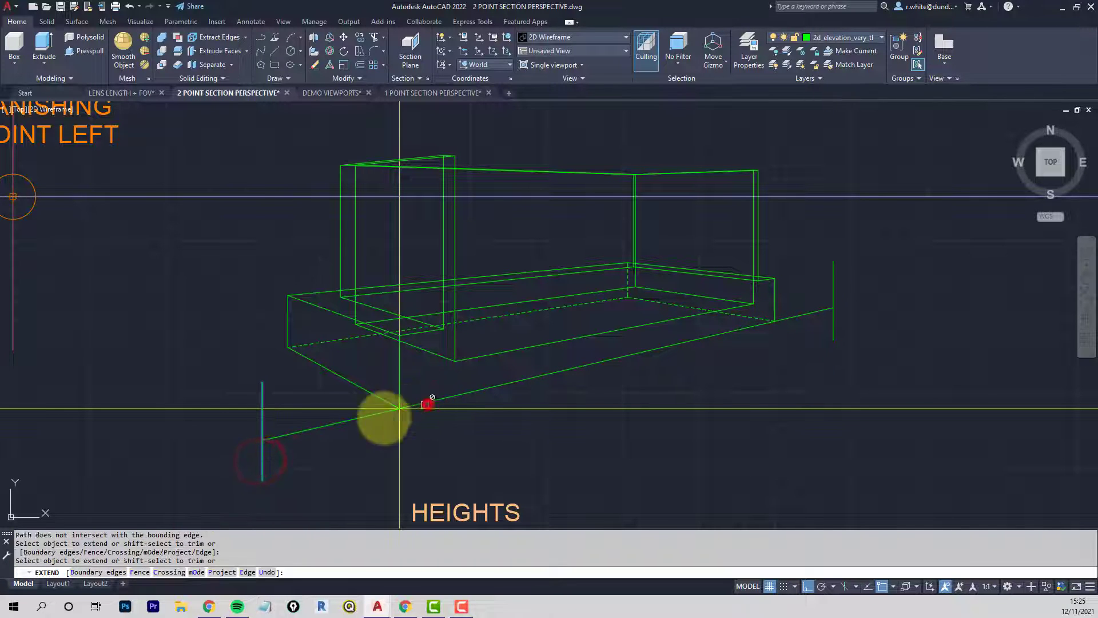
Erase the two vertical guide lines beside the slab
key("Escape")
type("e")
key("Return")
left_click(262, 427)
key("Return")
key("Return")
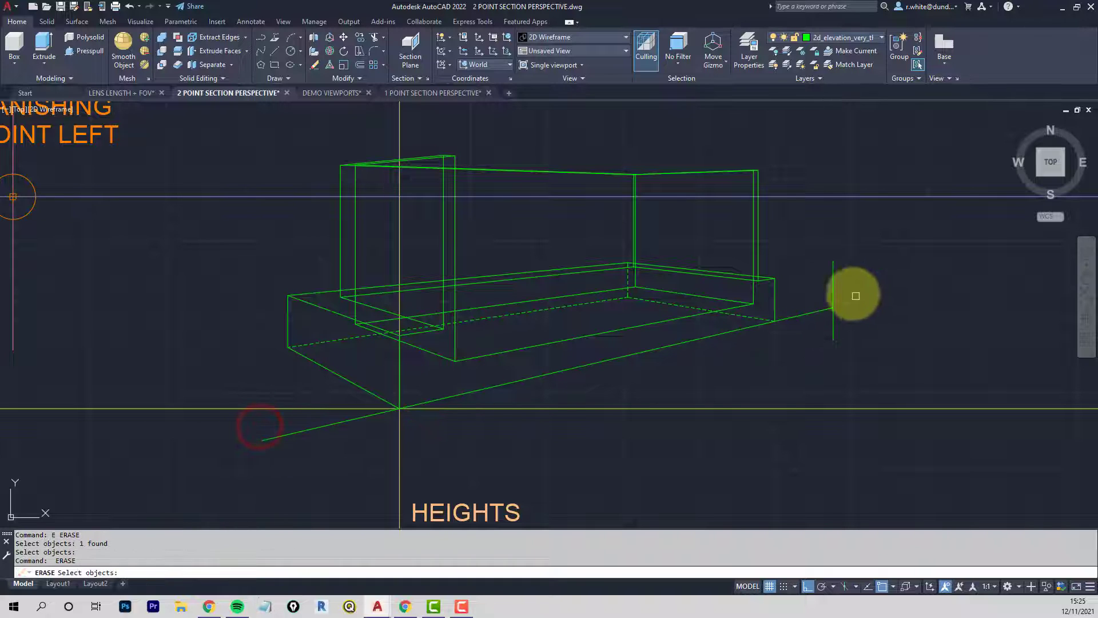
right_click(832, 287)
Trim the slab's bottom front edge between its left and right front verticals, keeping the two outer ground extensions
type("tr")
key("Return")
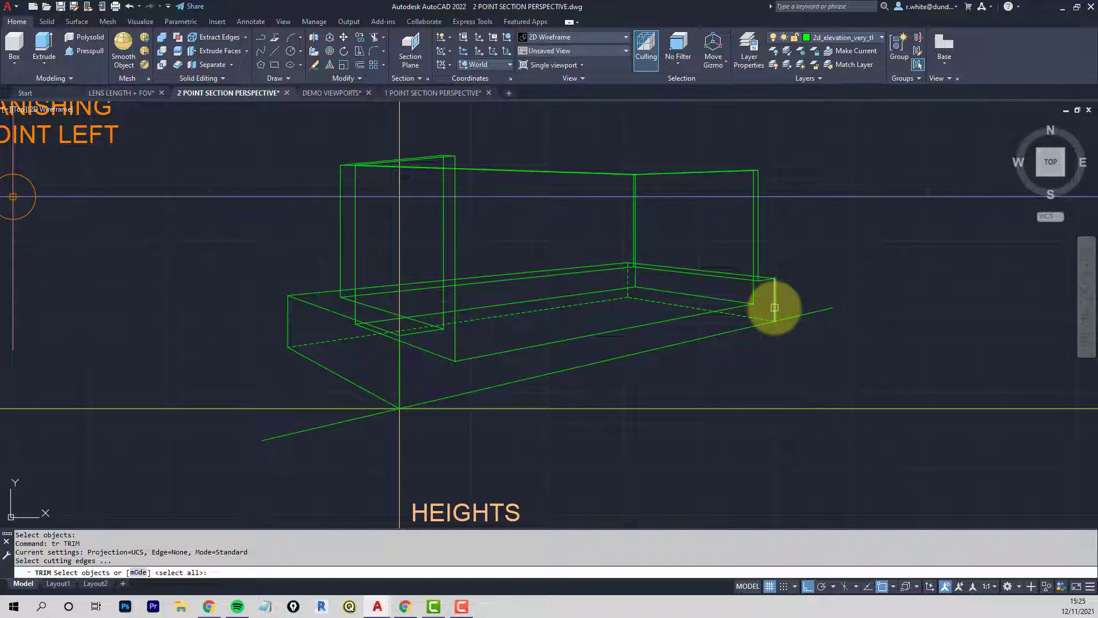
left_click(775, 308)
left_click(397, 394)
key("Return")
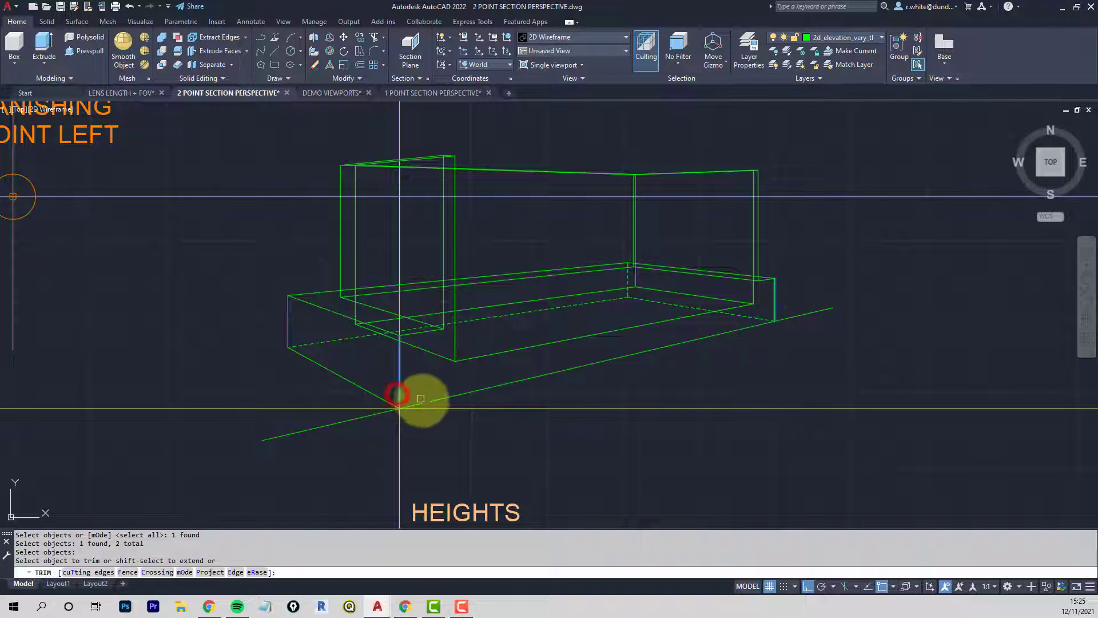
left_click(424, 400)
key("Return")
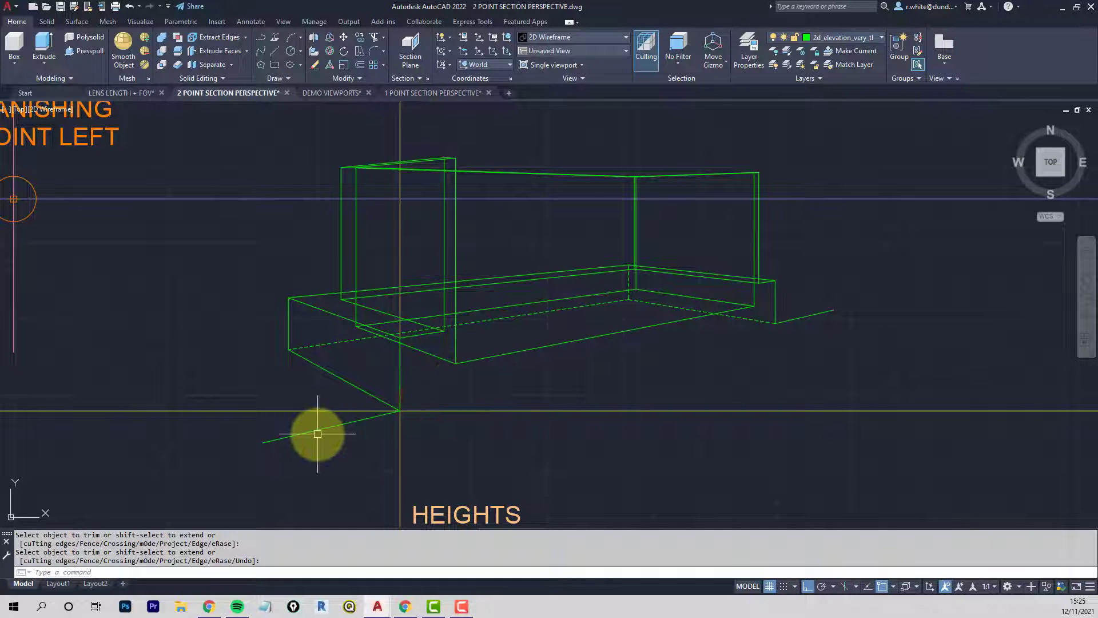
Match the left ground line extension to the magenta cut line of the section elevation beside the perspective
scroll(318, 434, "down", 1)
middle_click_drag(309, 419, 338, 400)
type("ma")
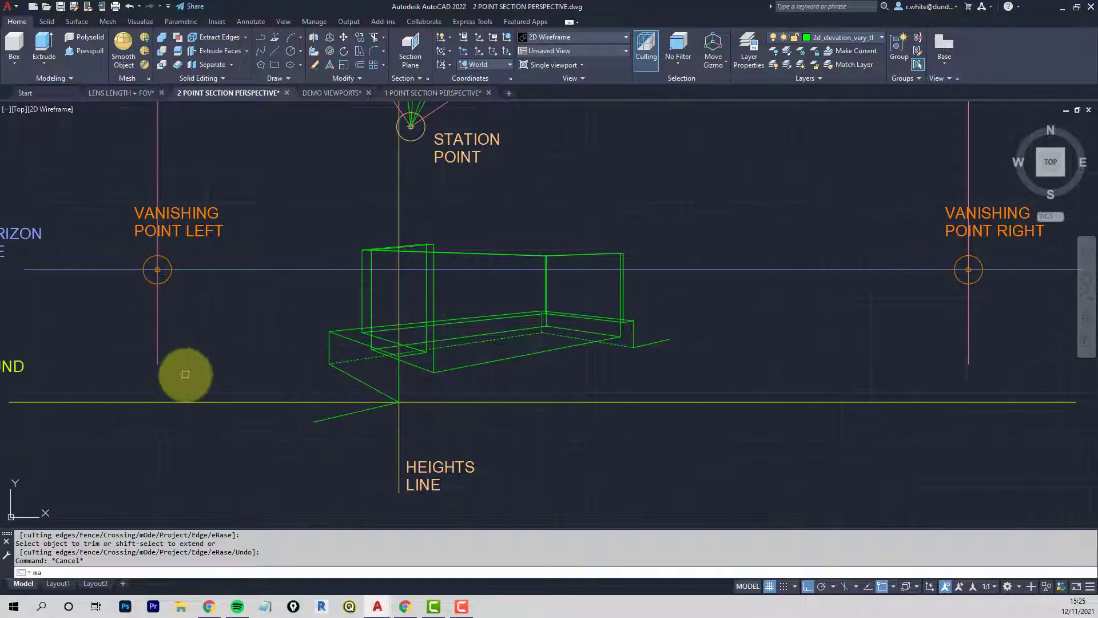
key("Return")
middle_click_drag(80, 358, 302, 385)
left_click(142, 382)
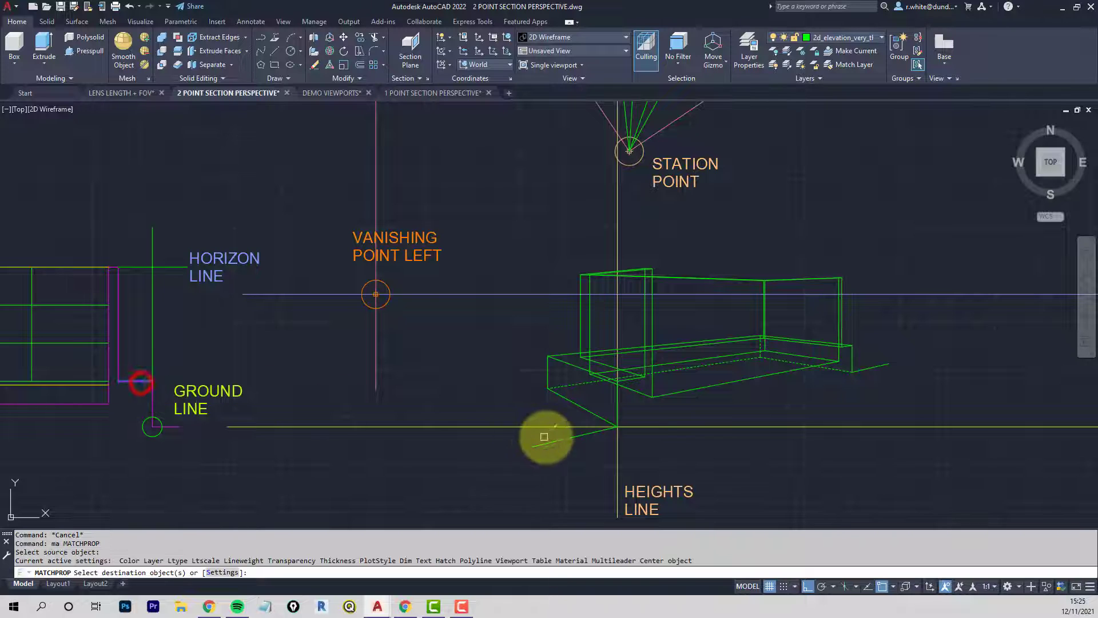
left_click(583, 434)
Apply the magenta cut-line properties to the slab's left front vertical, the short upper floor edge, the left wall's front verticals and the lower front floor line
scroll(637, 407, "up", 4)
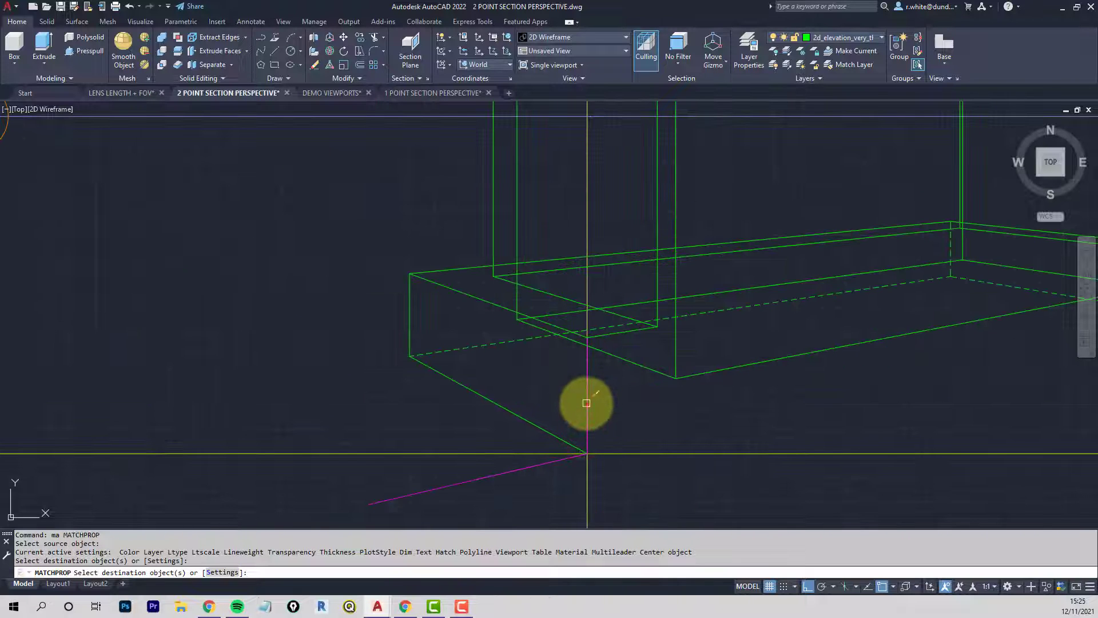
left_click(586, 402)
left_click(636, 335)
left_click(660, 316)
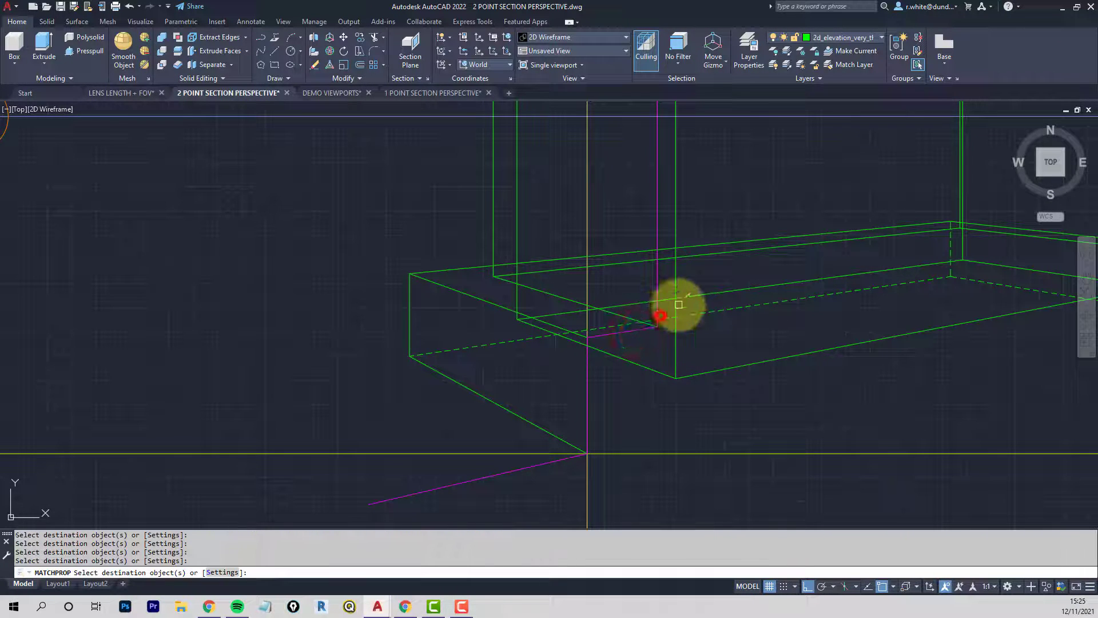
left_click(679, 307)
left_click(709, 373)
Apply the magenta cut-line properties to the walls' front top edges, the right wall's front verticals, the slab's right edge and the right ground extension
middle_click_drag(715, 305, 642, 463)
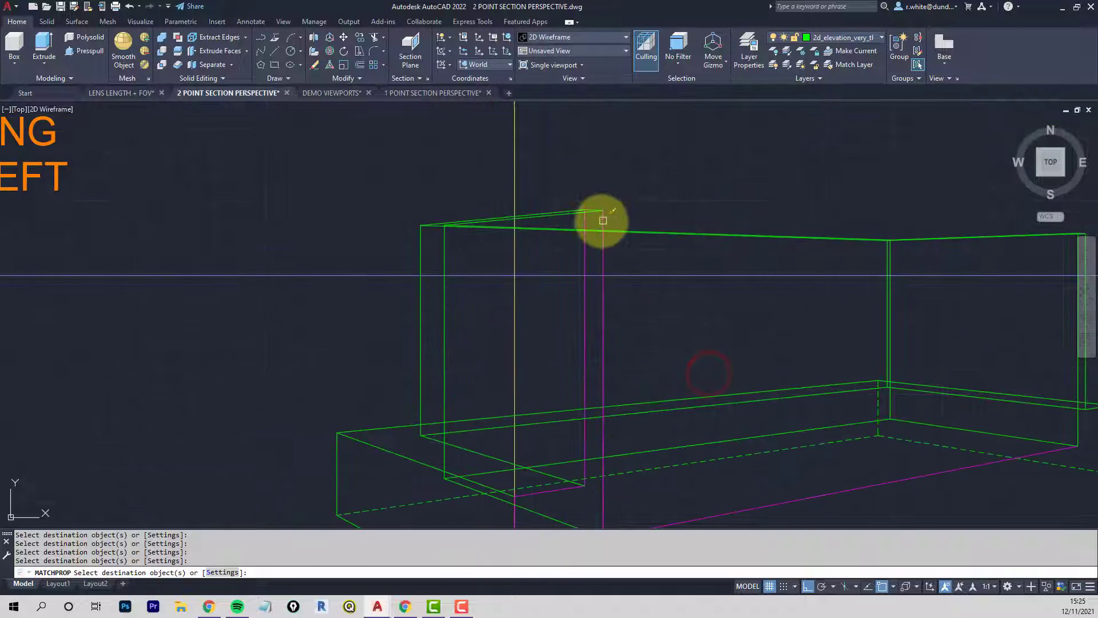
scroll(589, 203, "up", 5)
scroll(588, 232, "down", 4)
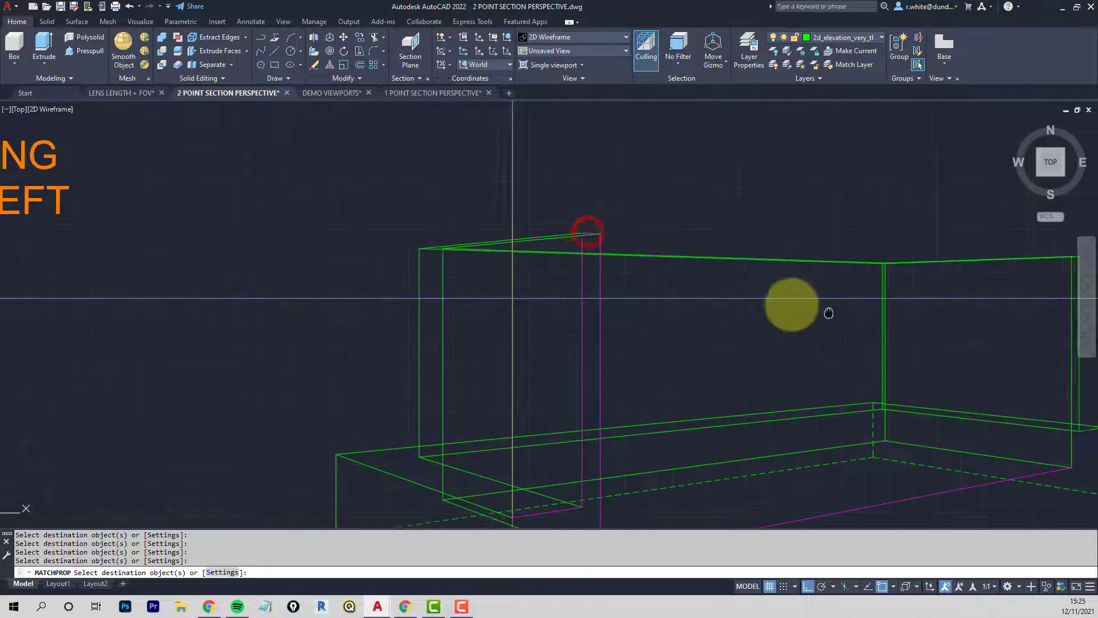
scroll(789, 303, "down", 1)
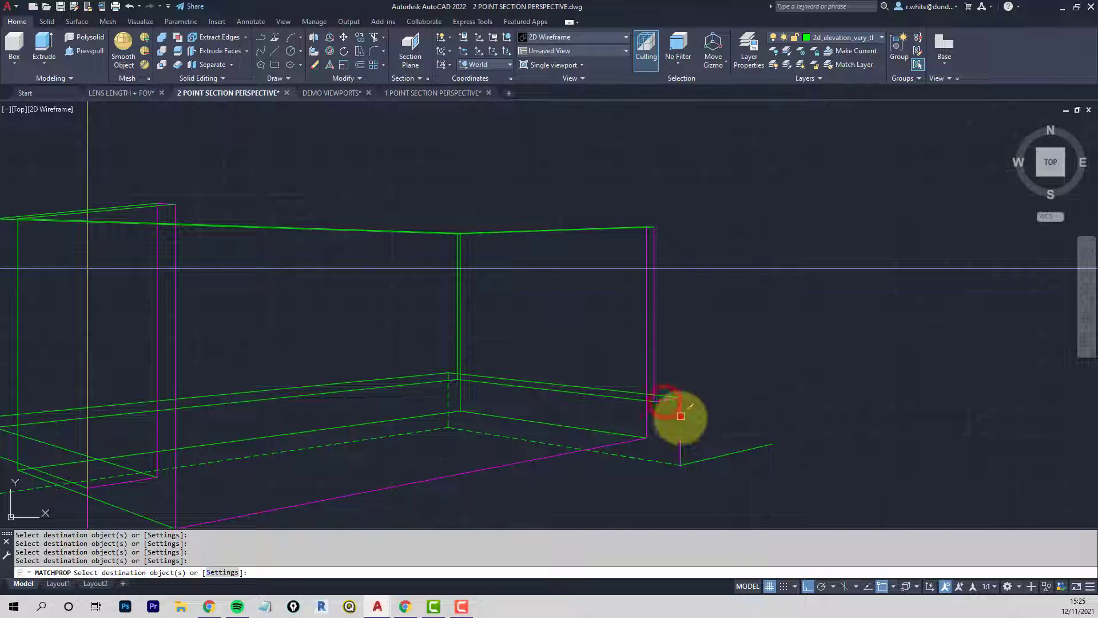
left_click(681, 416)
left_click(706, 456)
scroll(650, 229, "up", 4)
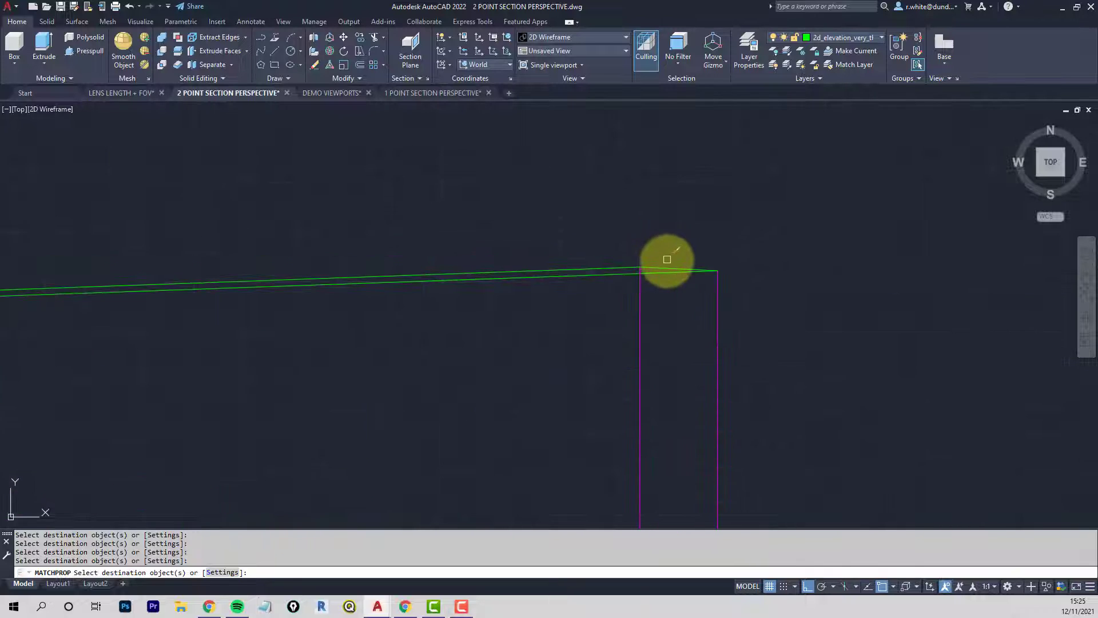
scroll(665, 266, "down", 5)
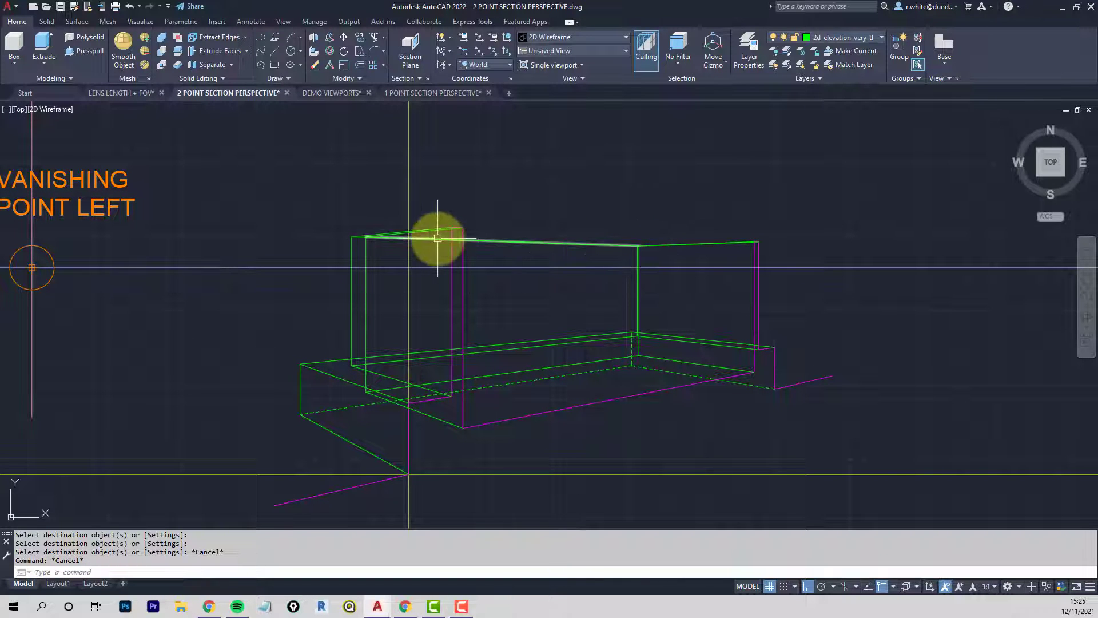
Match the left wall's inner back vertical and inner top edge, and the back wall's outer top edge, to the slab's dashed hidden line
scroll(439, 238, "up", 4)
middle_click_drag(354, 231, 396, 245)
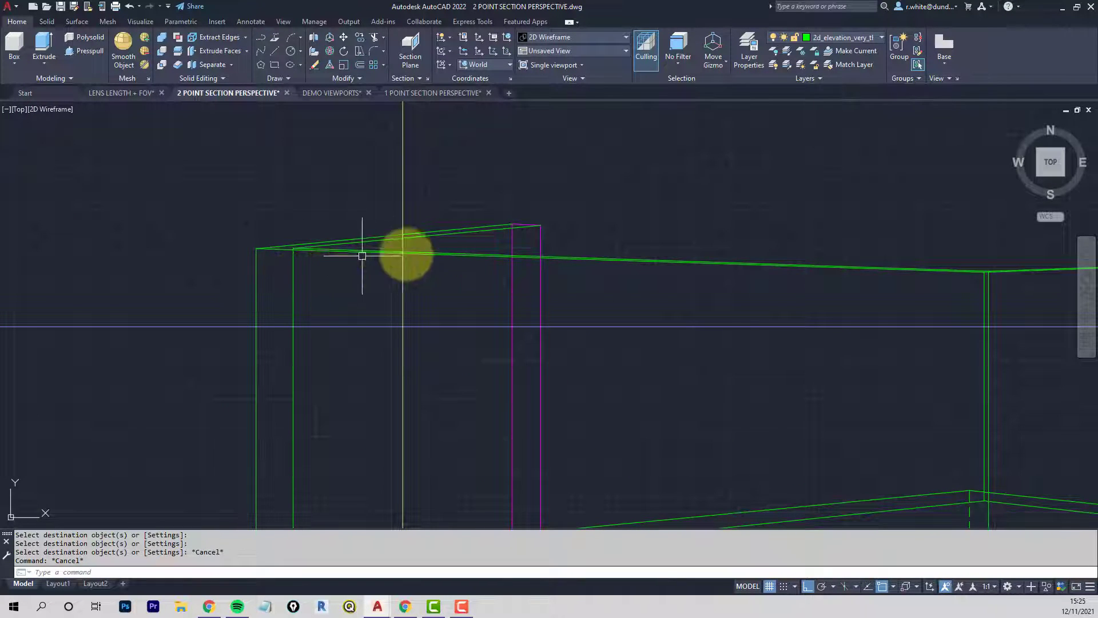
scroll(431, 297, "down", 4)
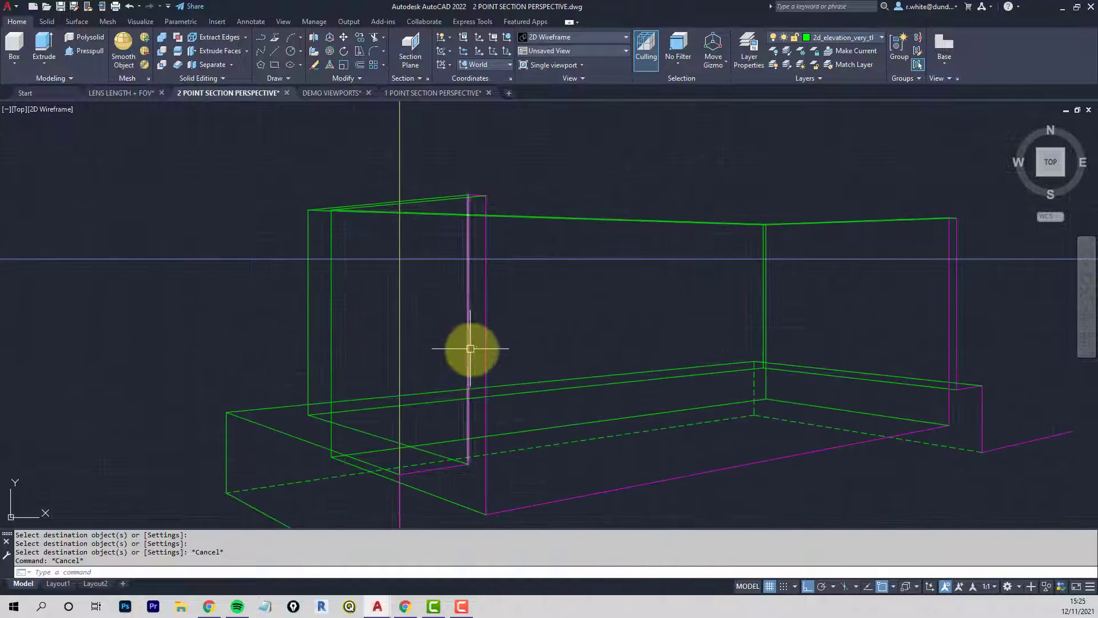
type("ma")
key("Return")
left_click(562, 446)
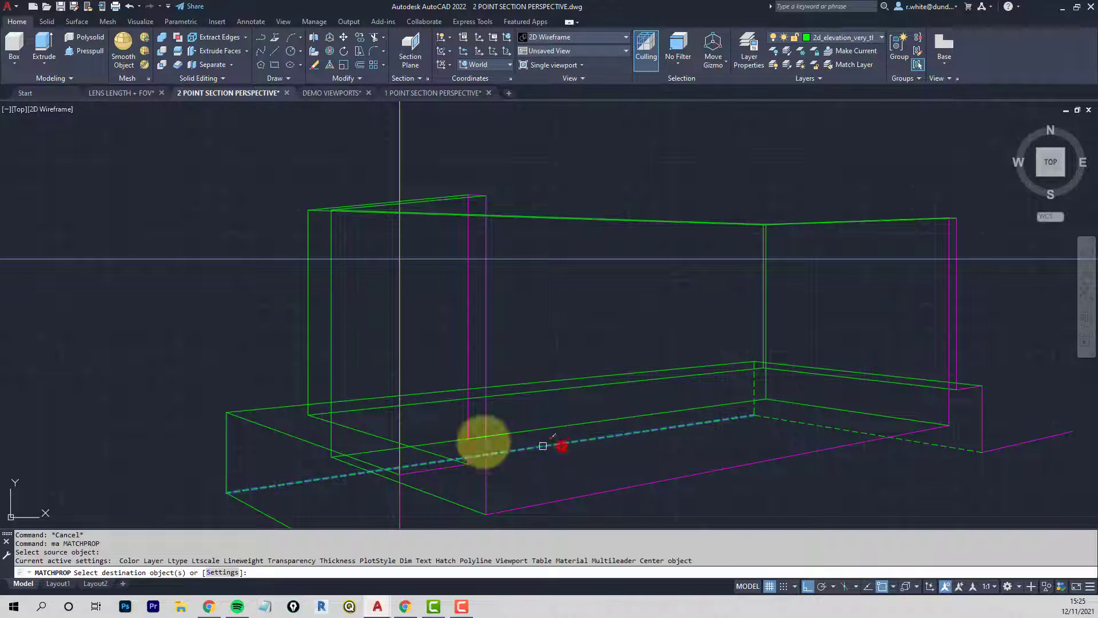
left_click(332, 234)
scroll(388, 202, "up", 4)
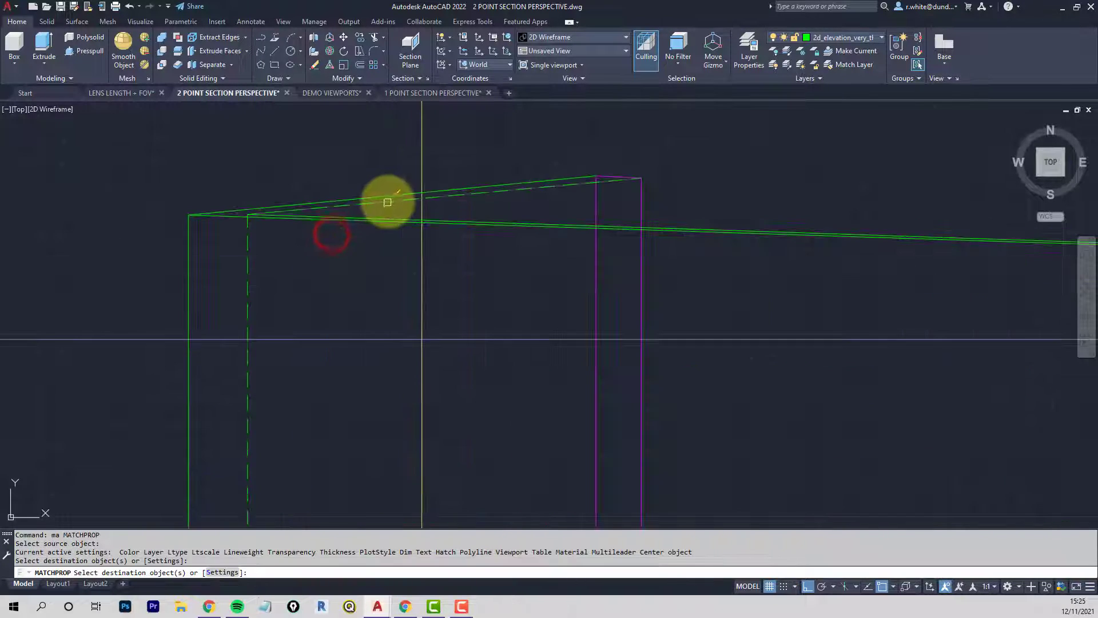
left_click(389, 201)
scroll(572, 232, "up", 3)
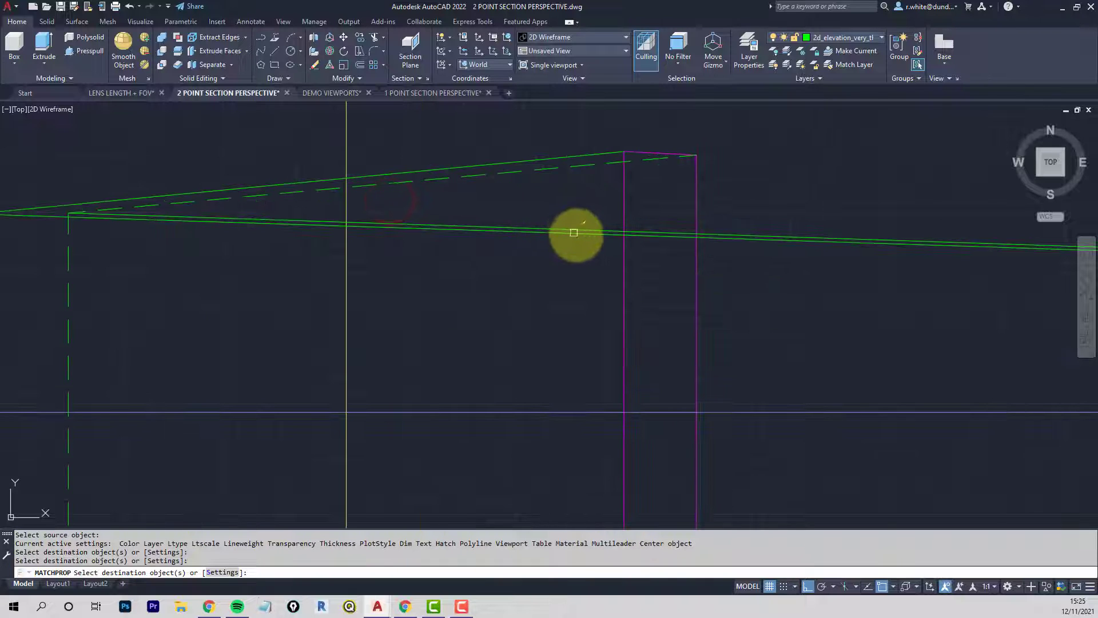
left_click(591, 235)
scroll(591, 242, "down", 2)
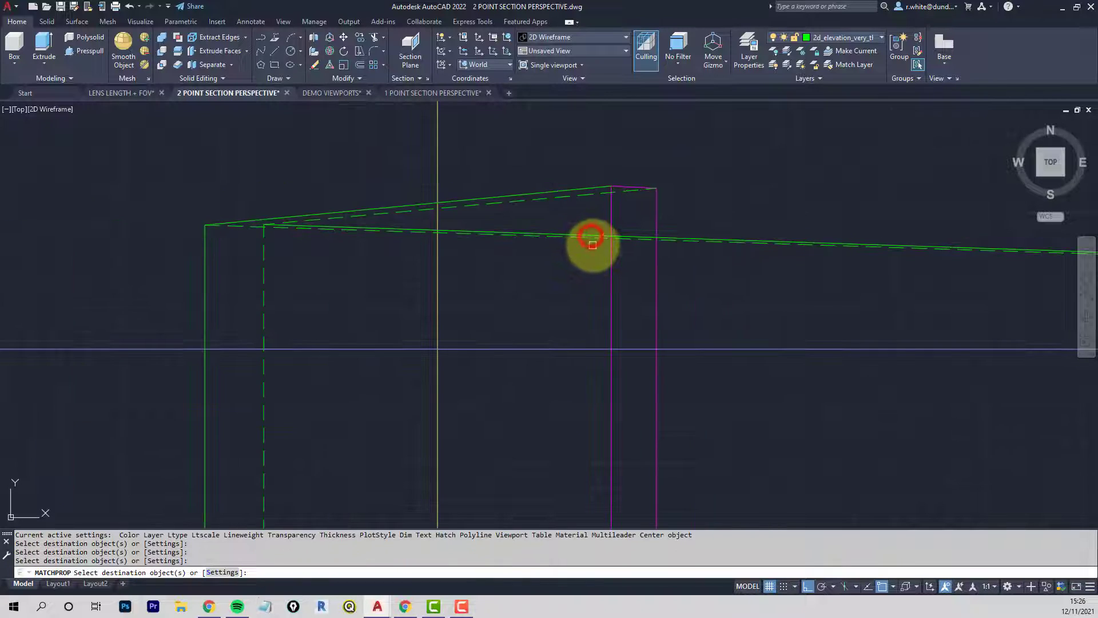
Break a small gap in the back wall's inner top edge where it crosses the left wall's front inner vertical
key("Escape")
type("tr")
key("Return")
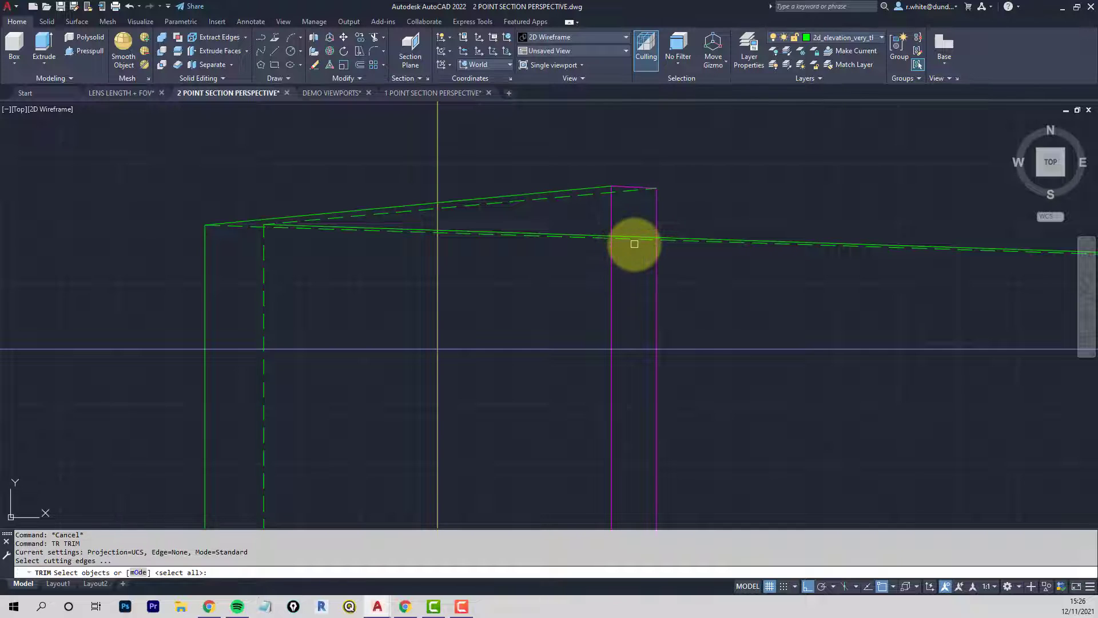
type("br")
key("Return")
scroll(658, 230, "up", 2)
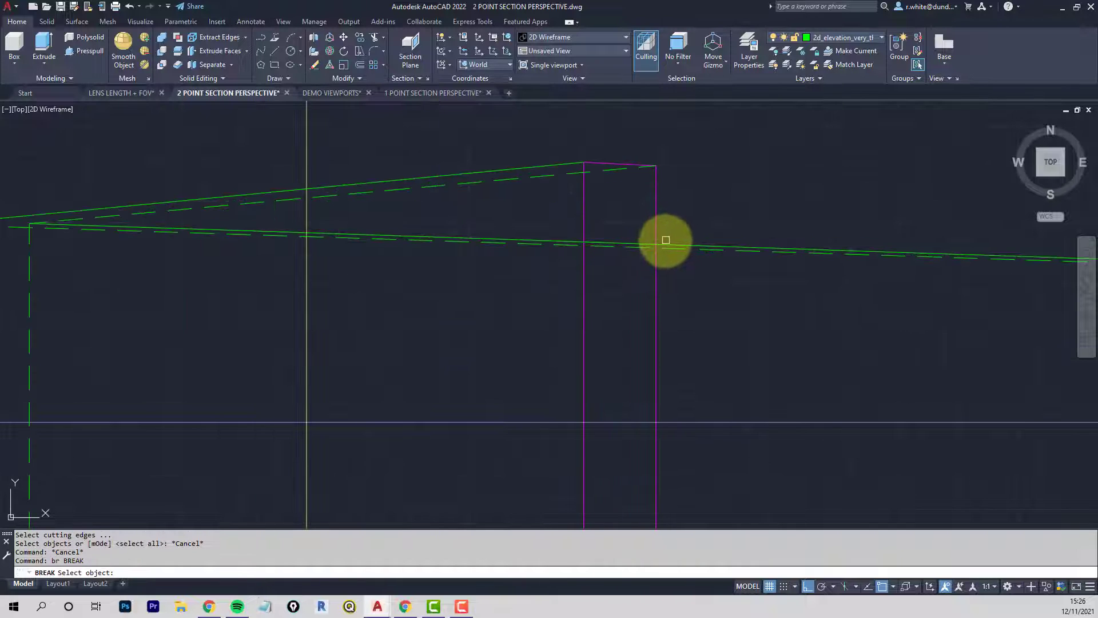
left_click(665, 239)
left_click(639, 243)
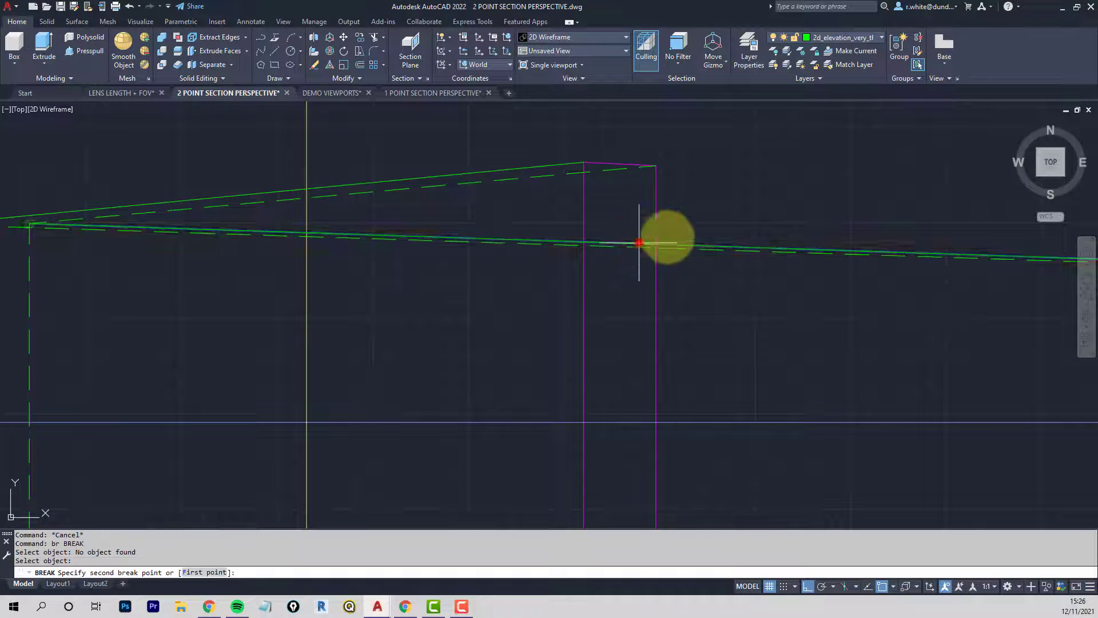
left_click(689, 229)
Extend both broken ends of the back wall's inner top edge to the left wall's front inner vertical
key("Escape")
type("ex")
key("Return")
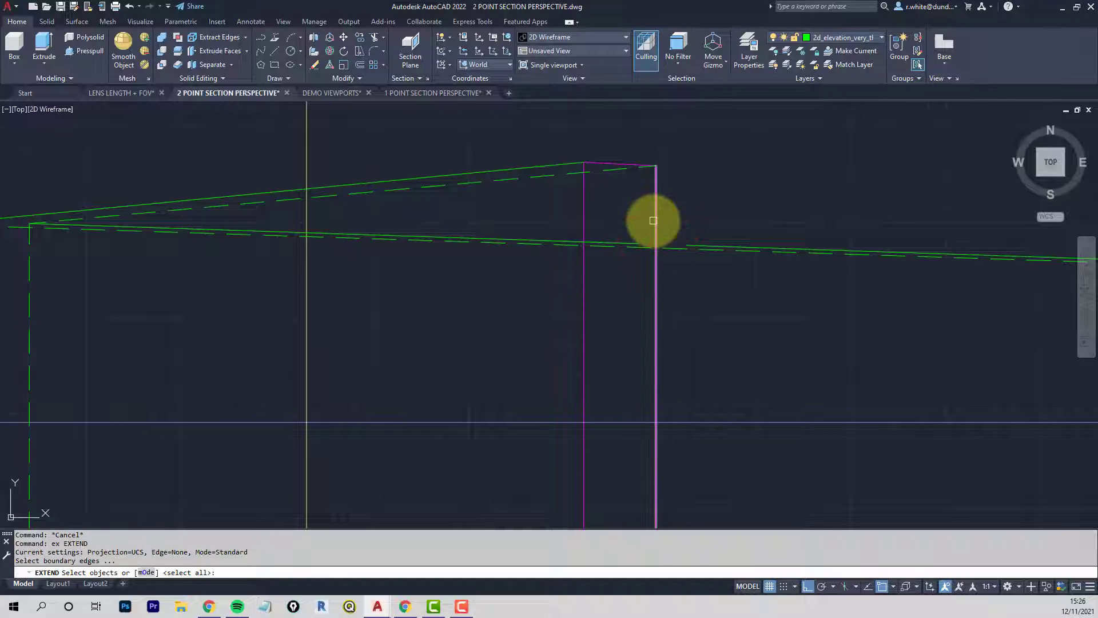
left_click(653, 221)
key("Return")
left_click(694, 244)
left_click(628, 241)
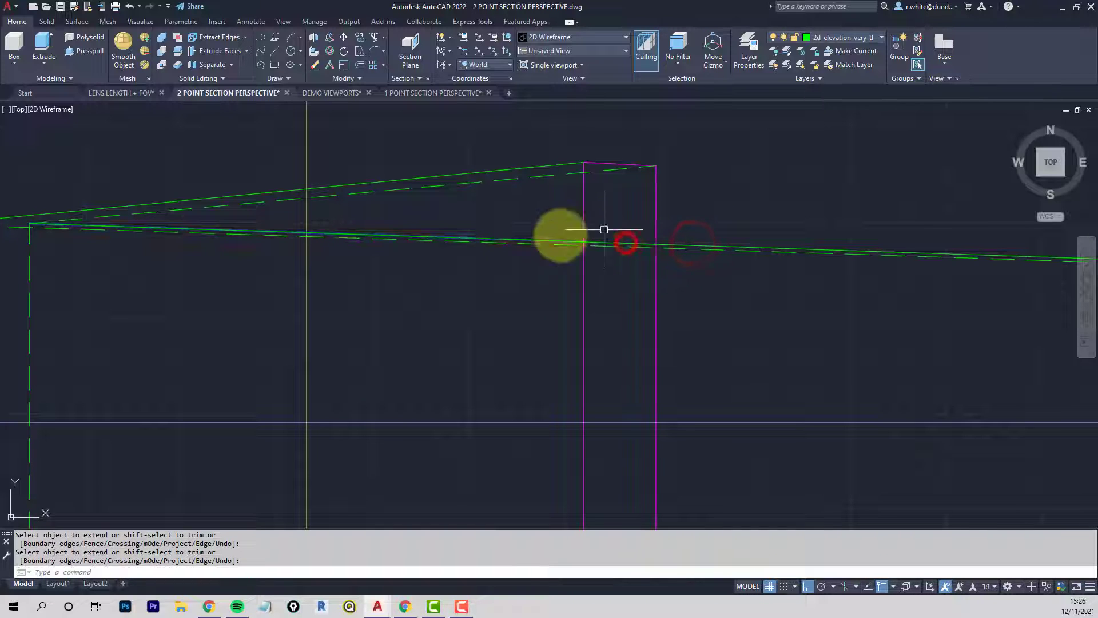
Match the part of the back wall's inner top edge concealed by the left wall to the dashed hidden line
key("Escape")
type("ma")
key("Return")
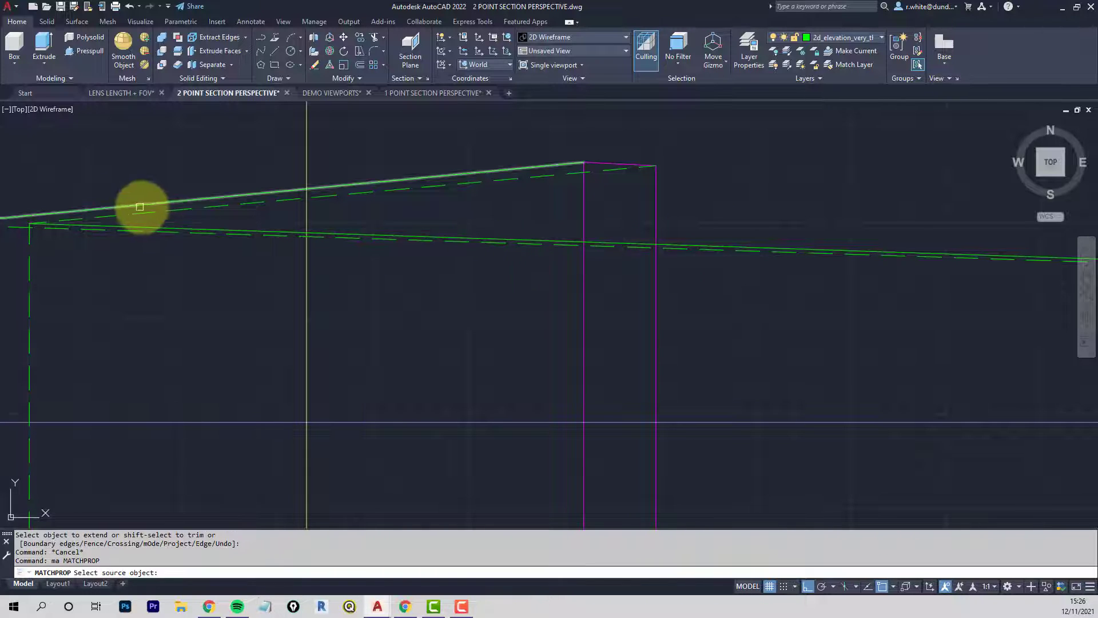
left_click(146, 212)
left_click(164, 228)
key("Return")
scroll(351, 248, "down", 4)
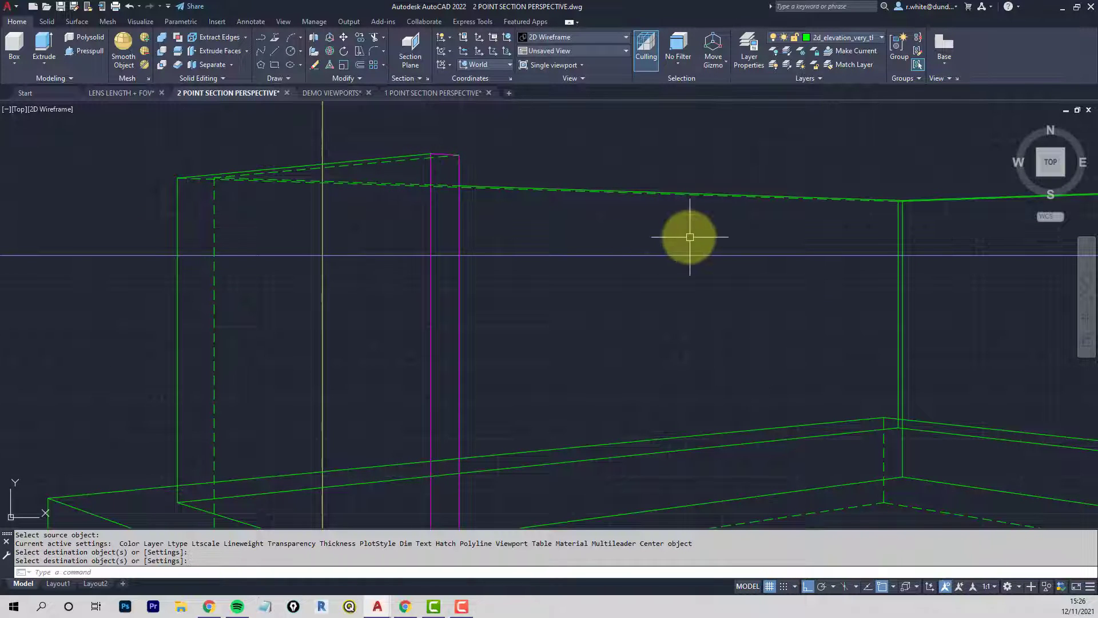
Break a small gap in the back wall's inner bottom edge where it crosses the left wall's front inner vertical
mouse_move(690, 237)
middle_mouse_down()
mouse_move(664, 212)
mouse_move(684, 160)
middle_mouse_up()
middle_click_drag(385, 436, 437, 319)
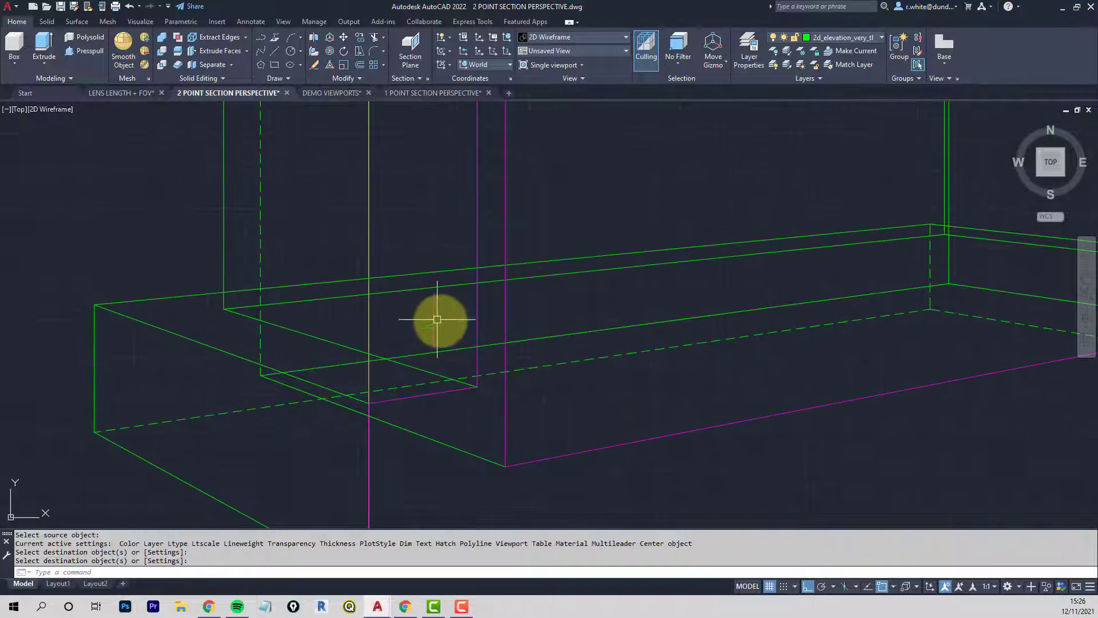
scroll(481, 354, "up", 2)
middle_click_drag(482, 354, 562, 302)
key("Escape")
key("Escape")
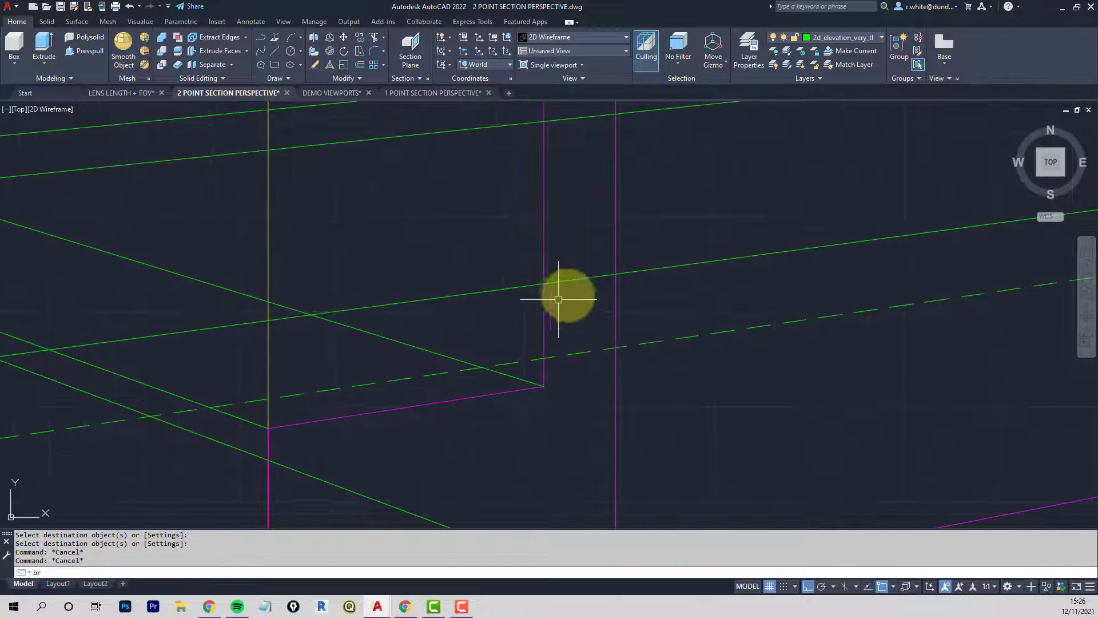
key("Return")
left_click(634, 269)
scroll(550, 333, "down", 2)
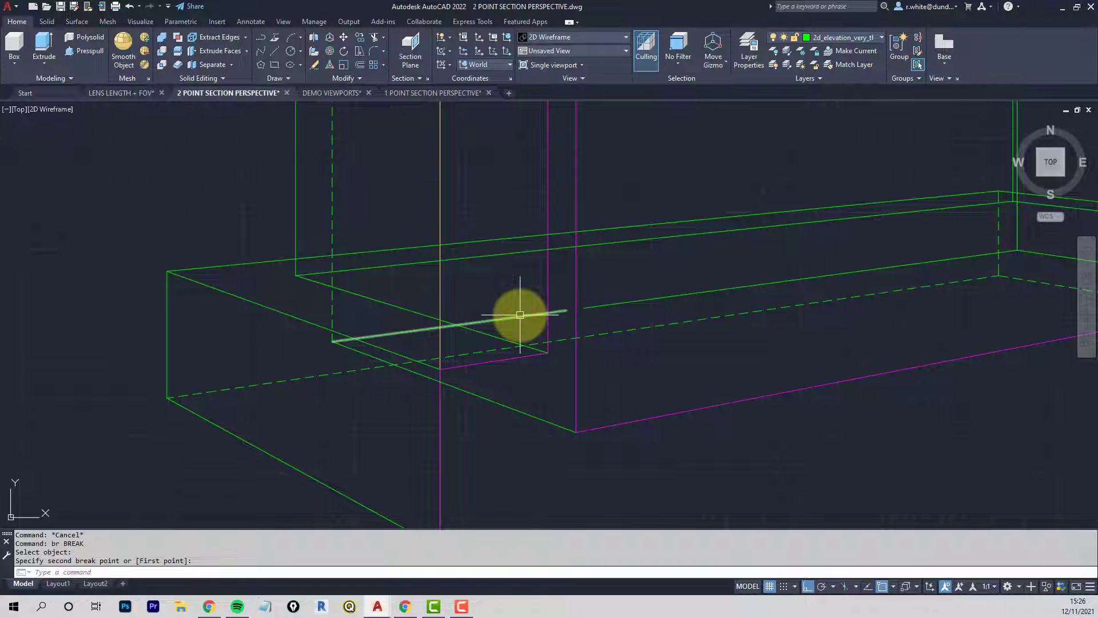
Match the back wall's inner bottom segment behind the left wall and the left wall's inner bottom edge to the slab's dashed line
type("ma")
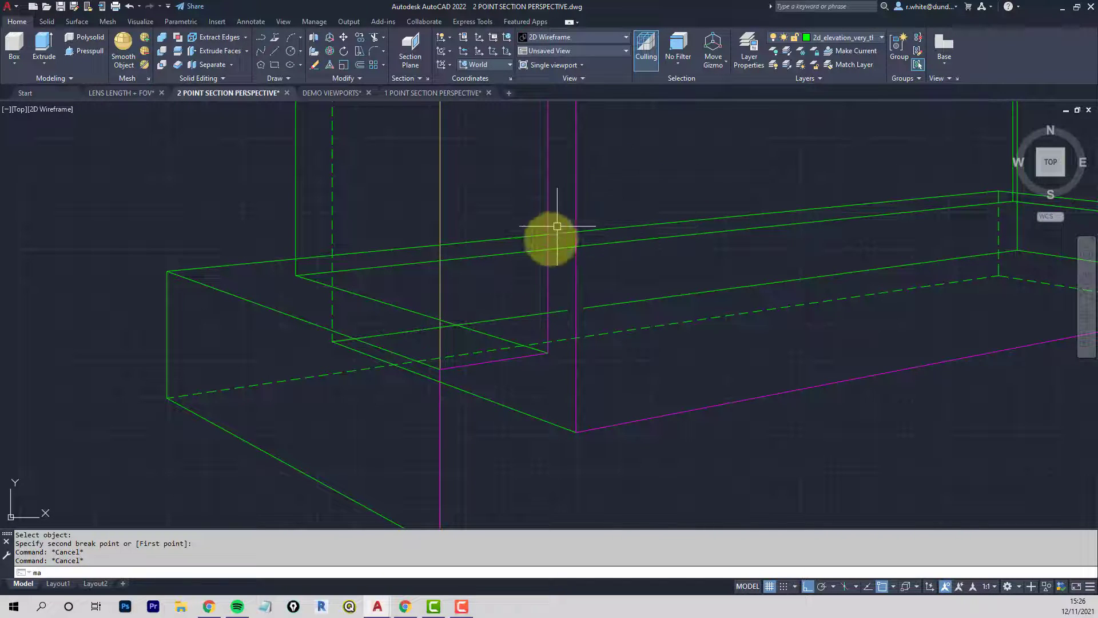
key("Return")
left_click(484, 351)
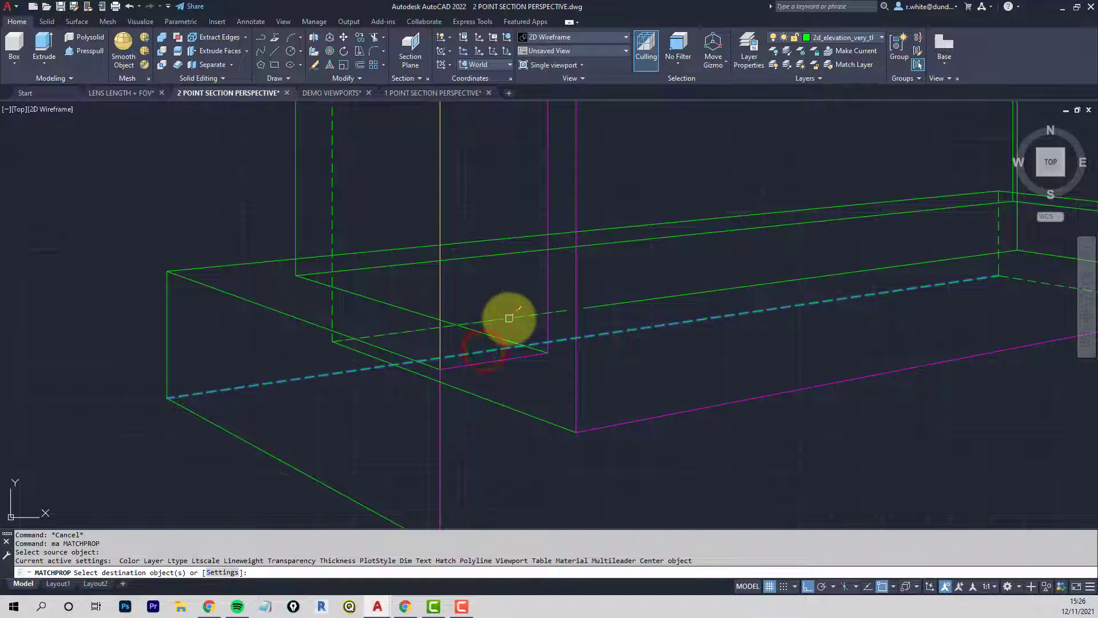
left_click(509, 318)
left_click(367, 356)
key("Return")
Extend both broken ends of the back wall's inner bottom edge to the left wall's front inner vertical
type("ex")
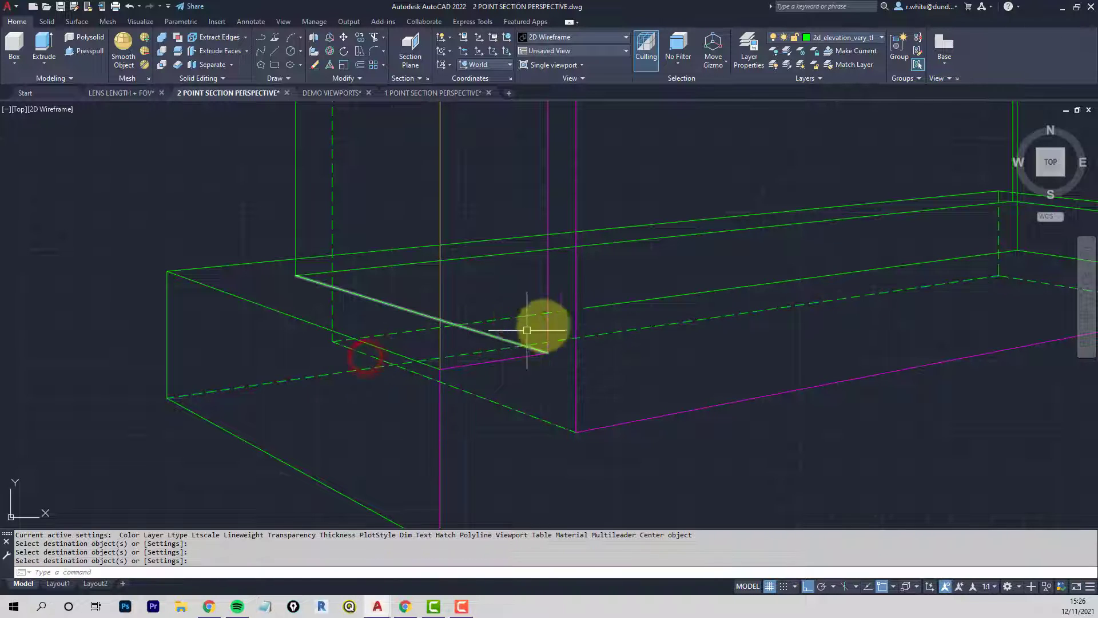
key("Return")
left_click(574, 321)
key("Return")
left_click(559, 313)
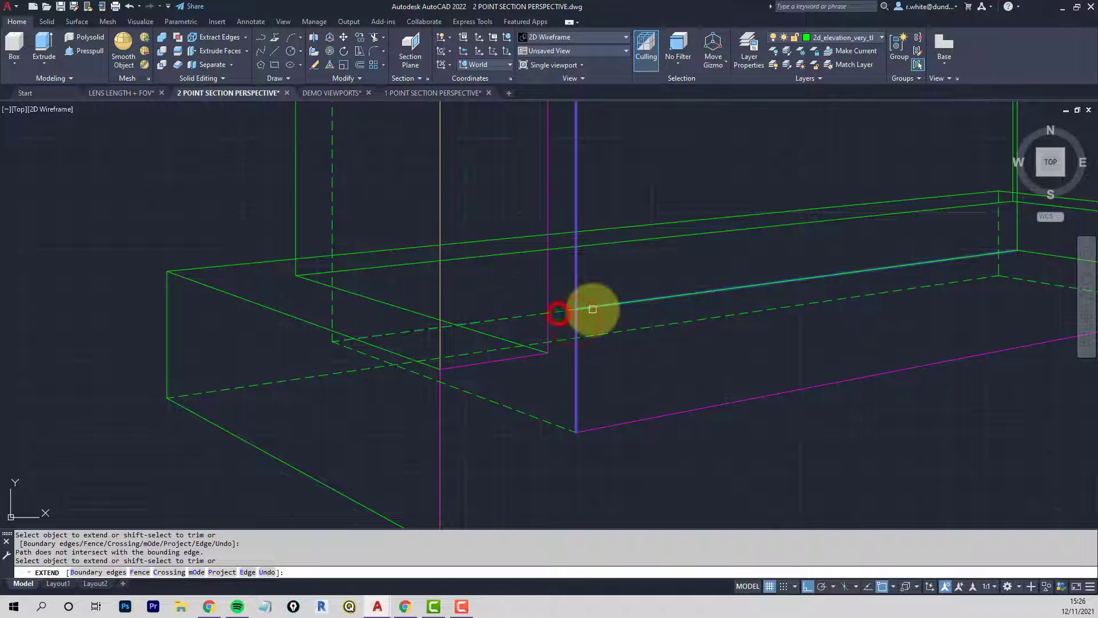
left_click(592, 310)
key("Return")
Match the outer bottom edges of the back and right walls, their outer corner vertical and the right wall's outer top edge to the dashed hidden line
scroll(784, 326, "down", 1)
middle_click_drag(784, 326, 518, 327)
left_click(623, 299)
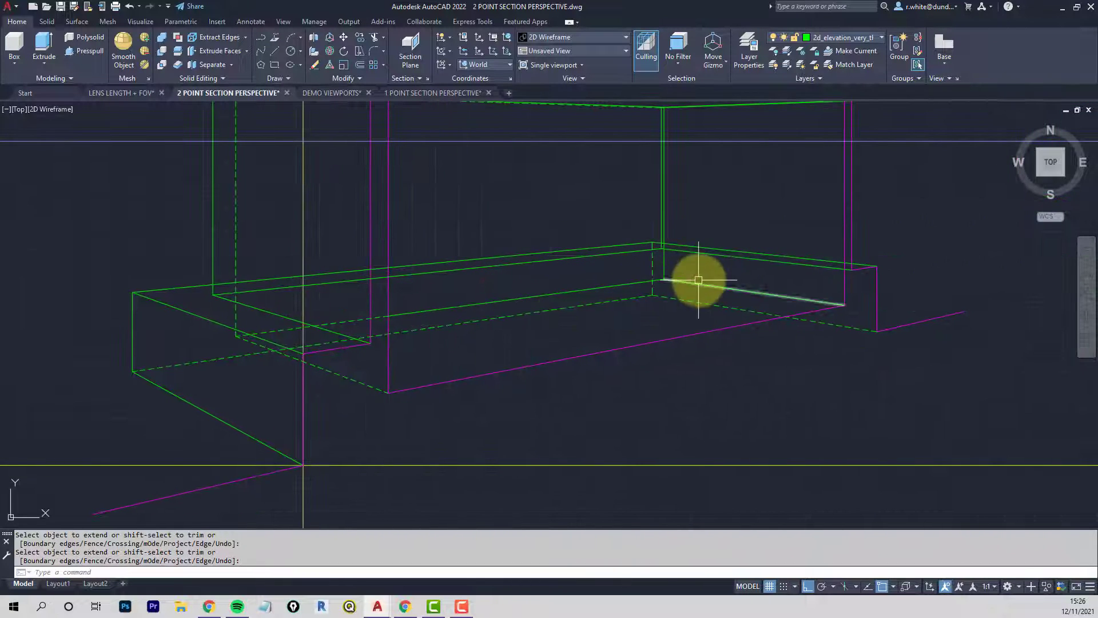
middle_click_drag(682, 265, 666, 314)
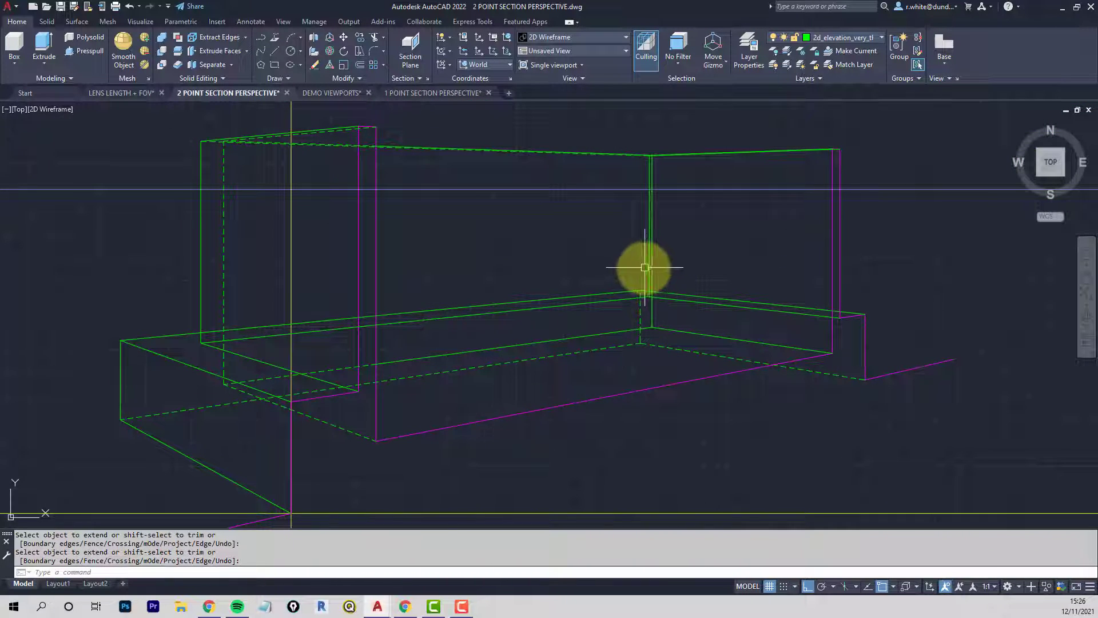
type("ma")
key("Return")
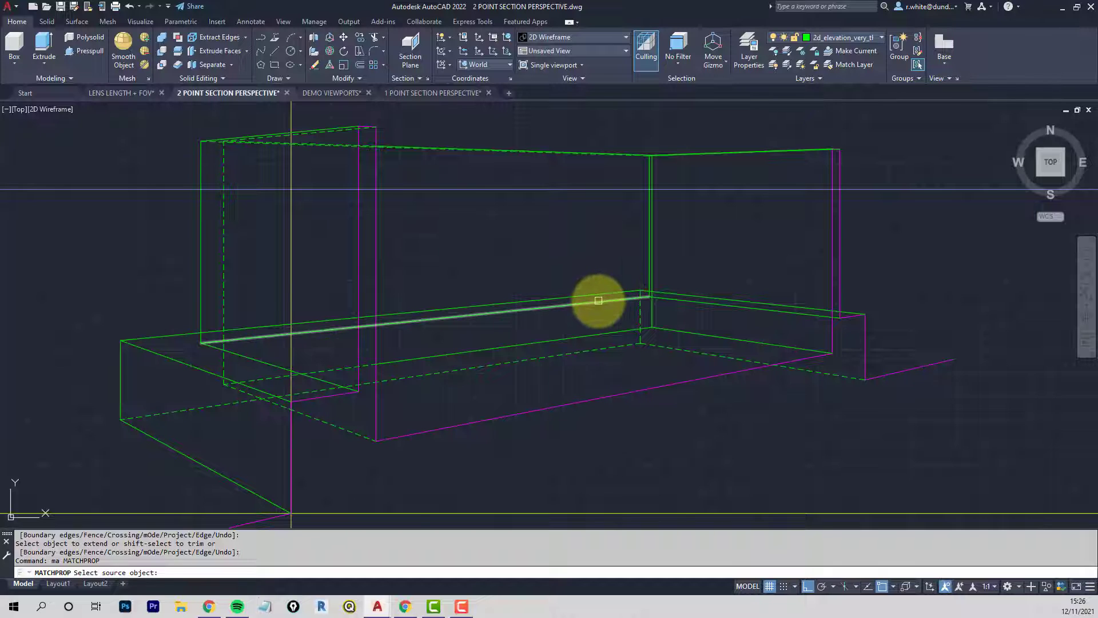
left_click(639, 317)
left_click(623, 300)
scroll(623, 301, "up", 3)
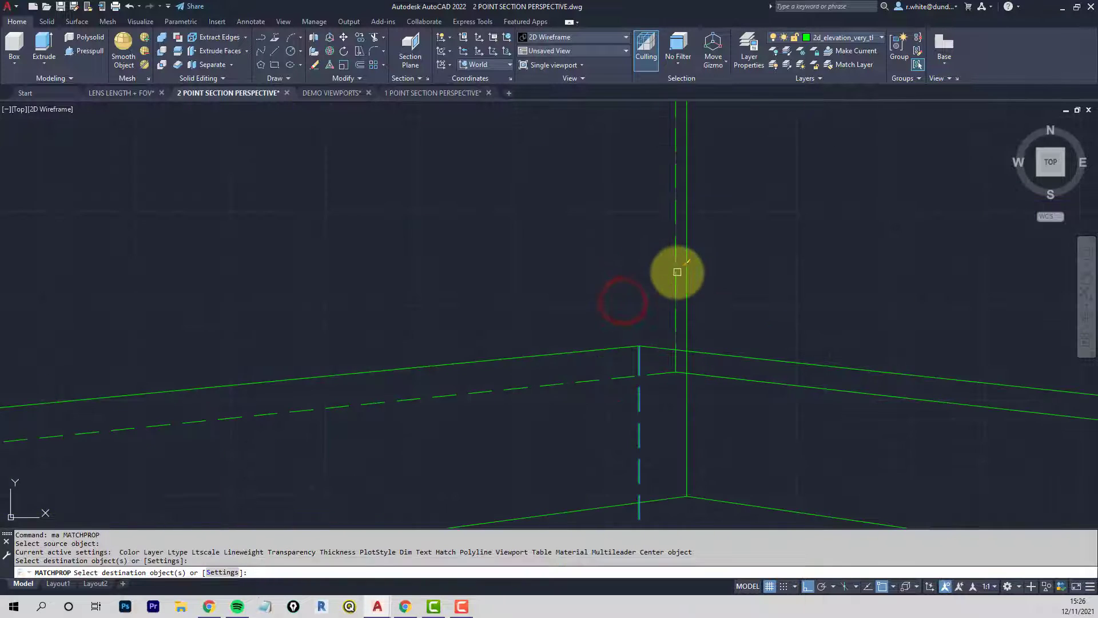
left_click(676, 273)
scroll(722, 379, "down", 3)
middle_click_drag(804, 324, 795, 340)
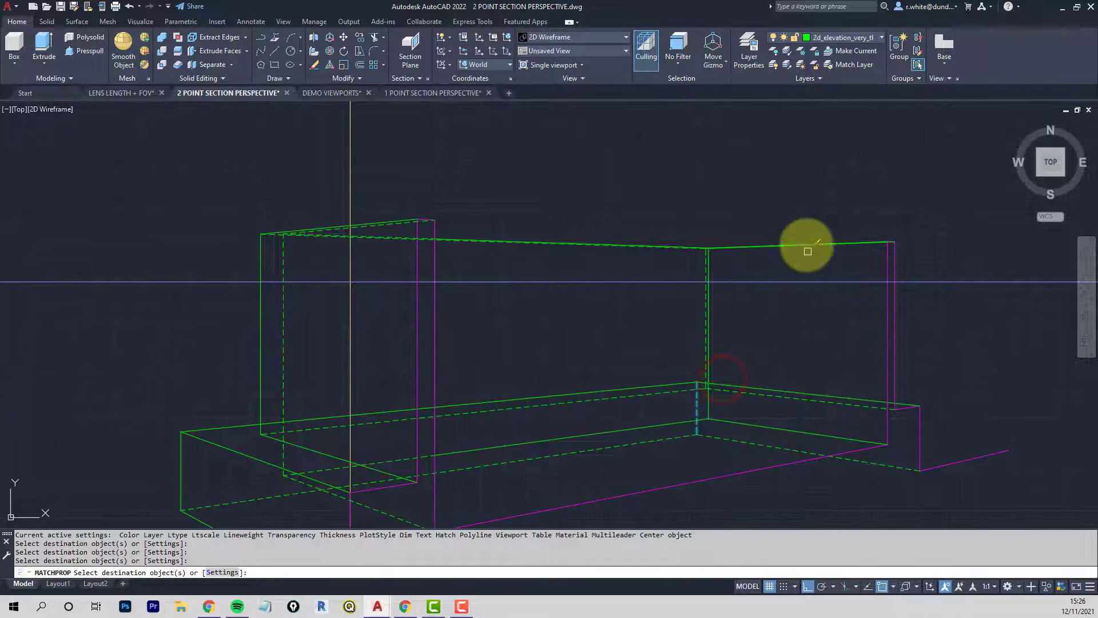
scroll(807, 245, "up", 3)
scroll(855, 264, "up", 1)
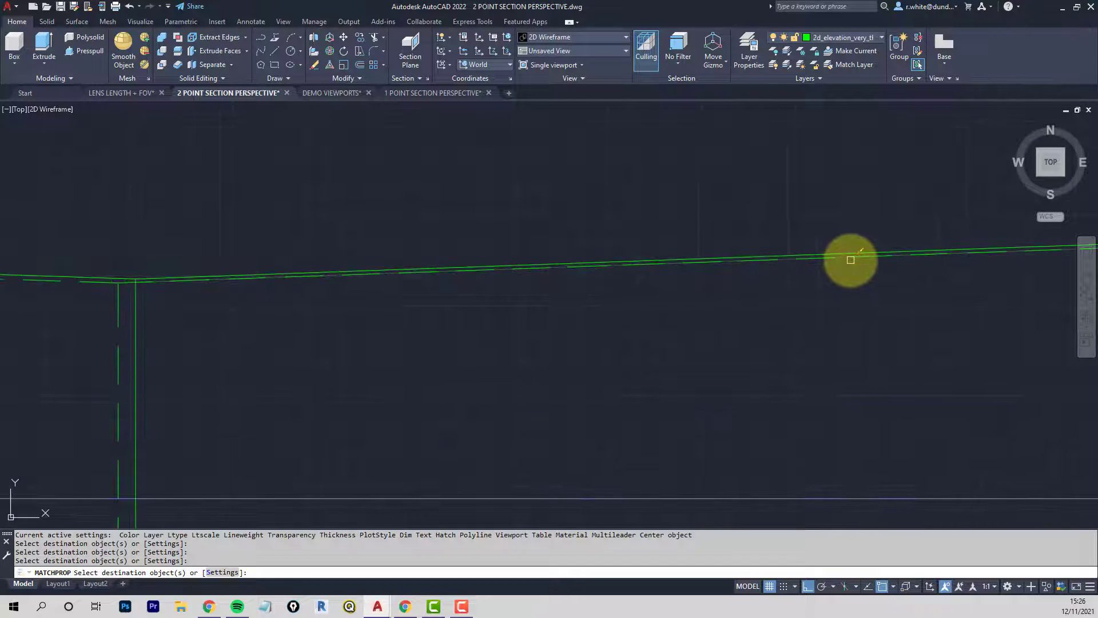
scroll(420, 332, "down", 1)
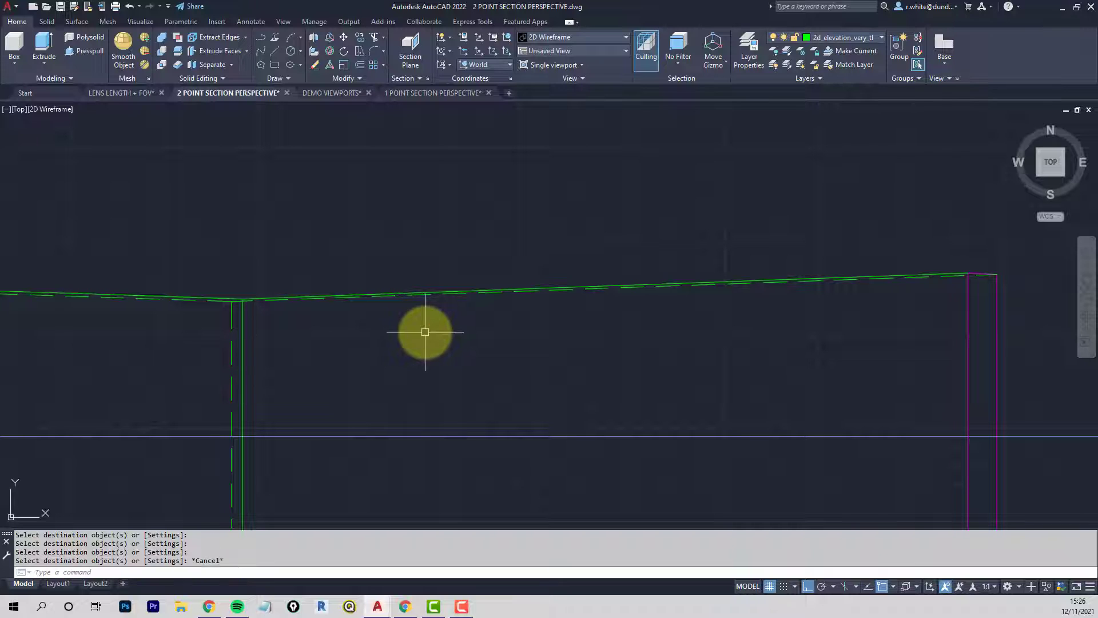
Examine the whole section perspective with its magenta cut lines and dashed hidden lines
scroll(429, 334, "down", 6)
middle_click_drag(431, 336, 639, 174)
type("z")
key("Return")
key("Return")
left_click_drag(567, 276, 564, 300)
middle_click_drag(556, 295, 562, 282)
right_click(532, 239)
left_click(564, 240)
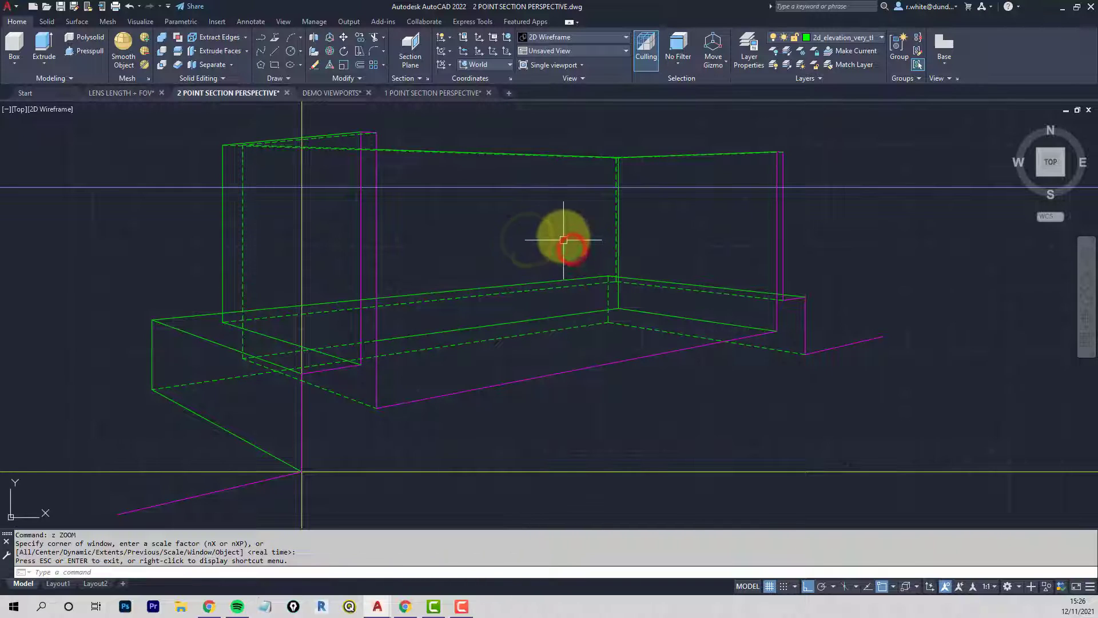
Turn off the 2PP HORIZON LINE and 2PP GROUND LINE layers by picking their lines
scroll(564, 229, "down", 4)
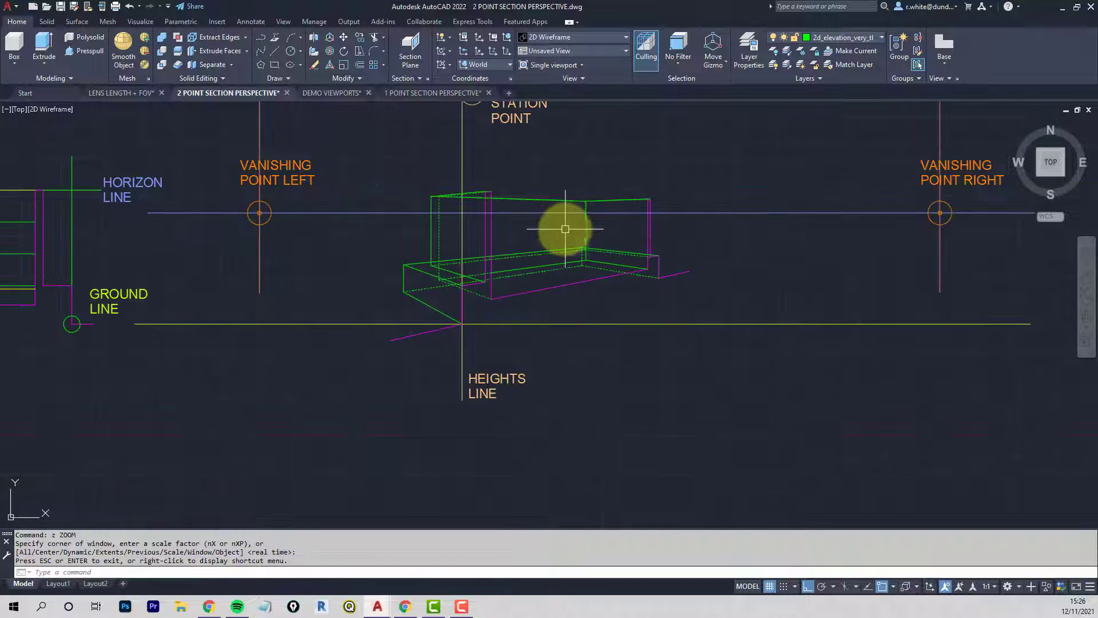
left_click(775, 50)
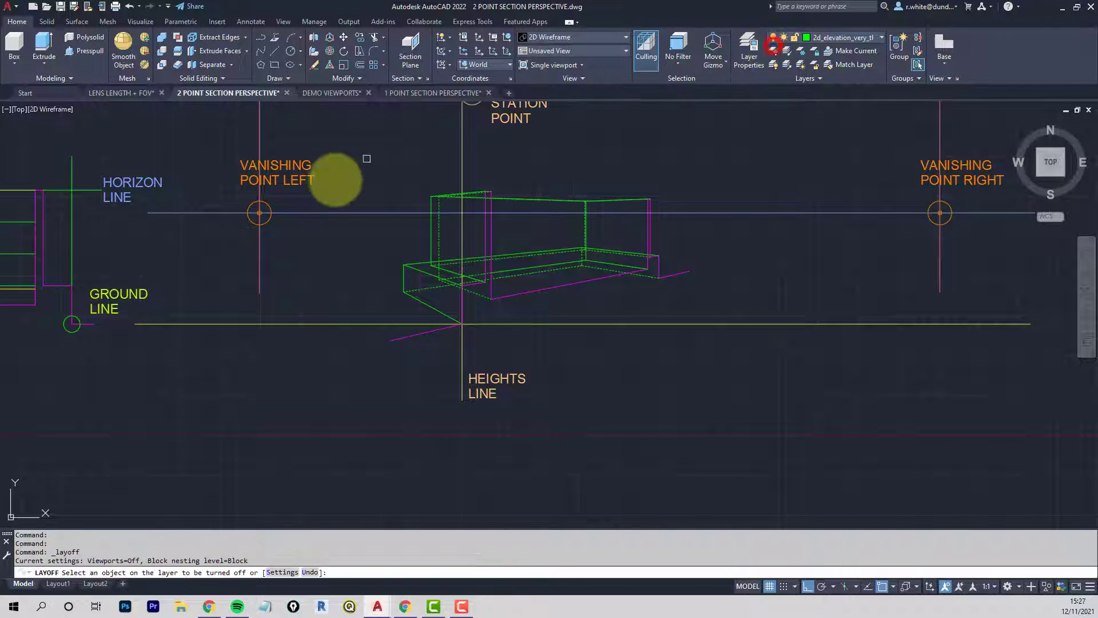
left_click(327, 213)
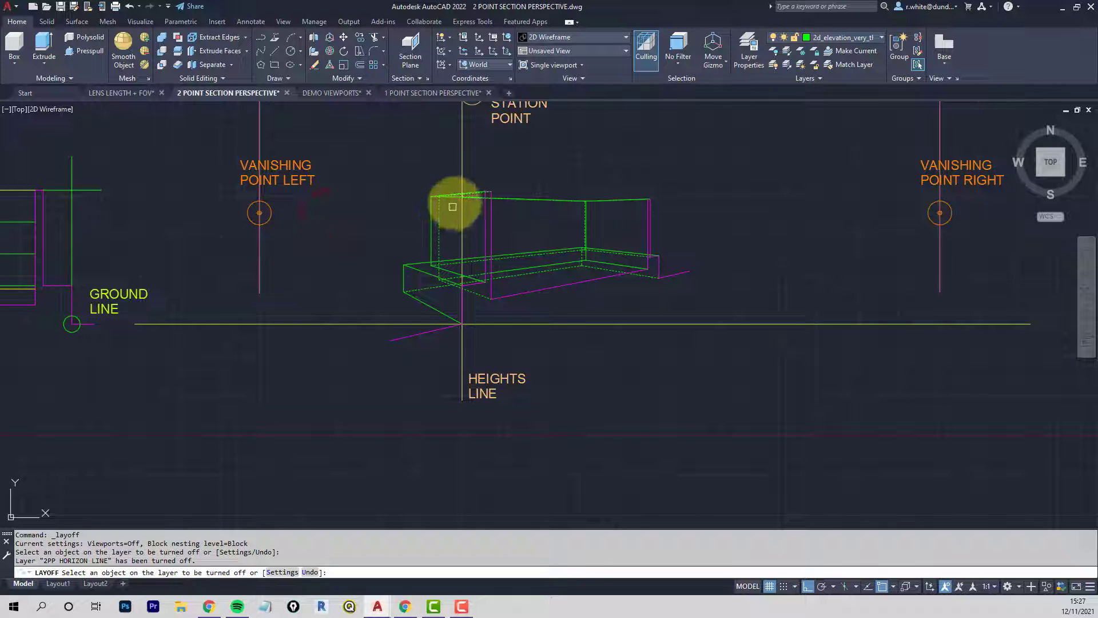
left_click(550, 320)
middle_click_drag(483, 240, 460, 293)
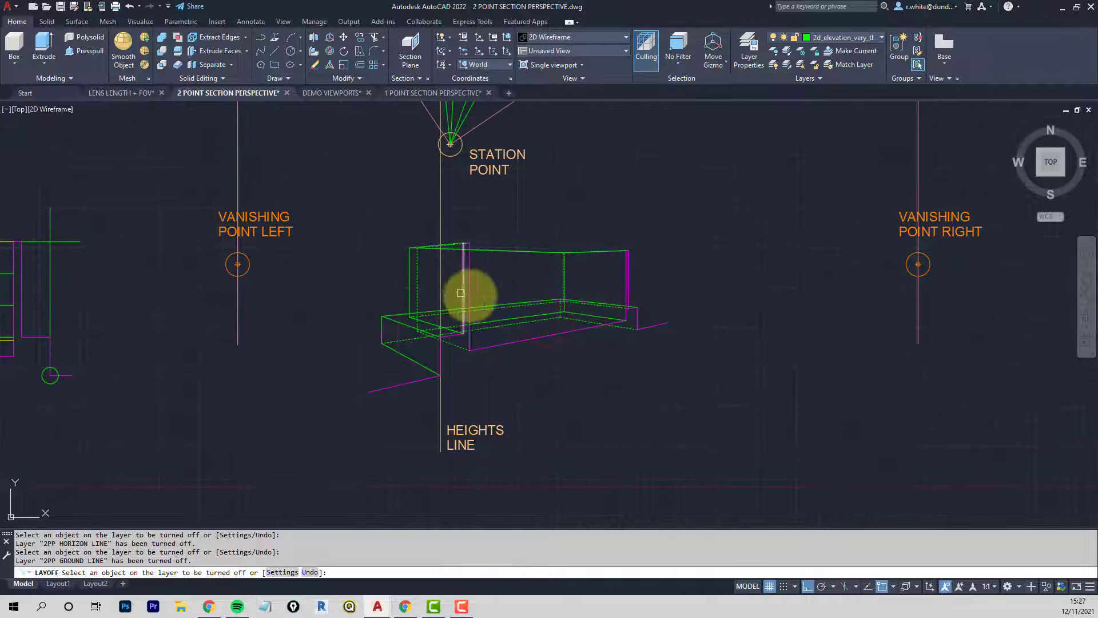
scroll(460, 293, "up", 4)
middle_click_drag(498, 252, 475, 154)
key("Escape")
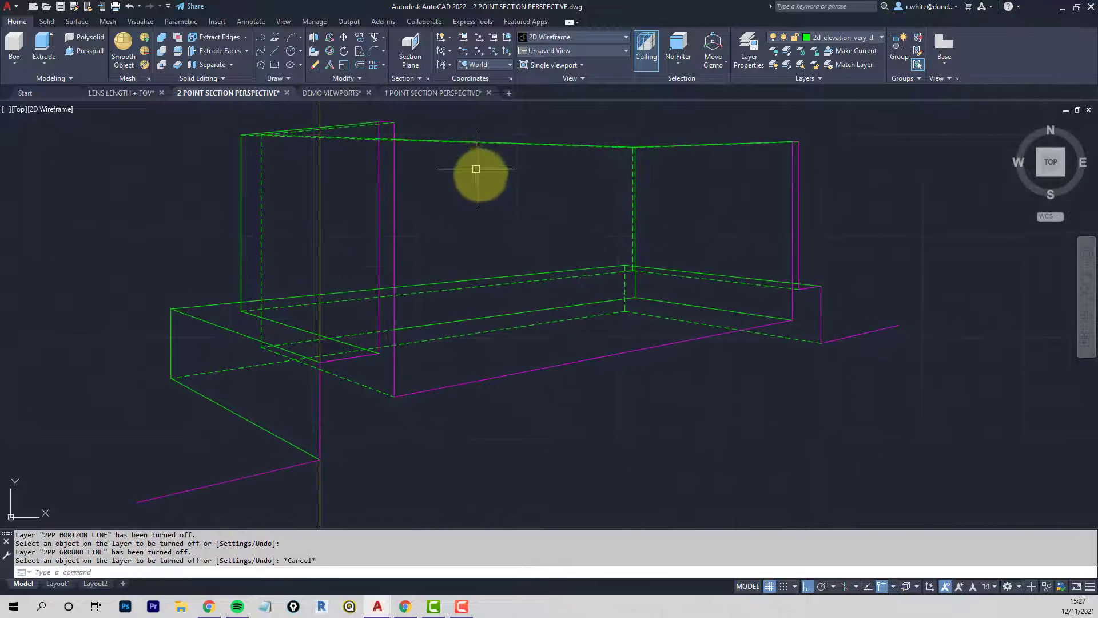
type("z")
key("Return")
key("Return")
left_click_drag(496, 270, 490, 290)
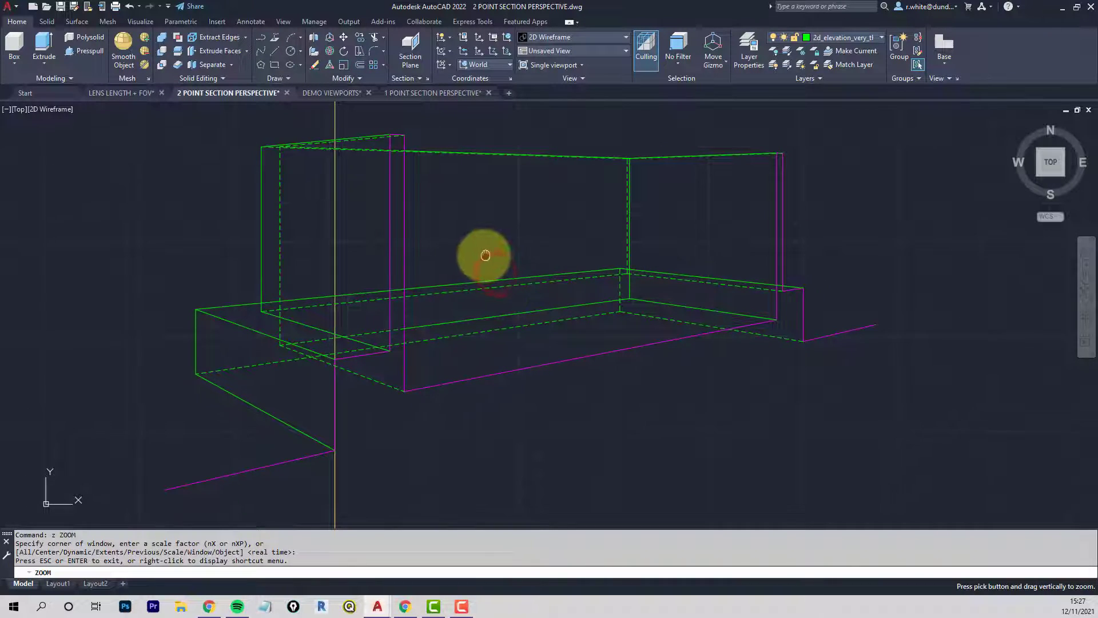
middle_click_drag(485, 255, 467, 254)
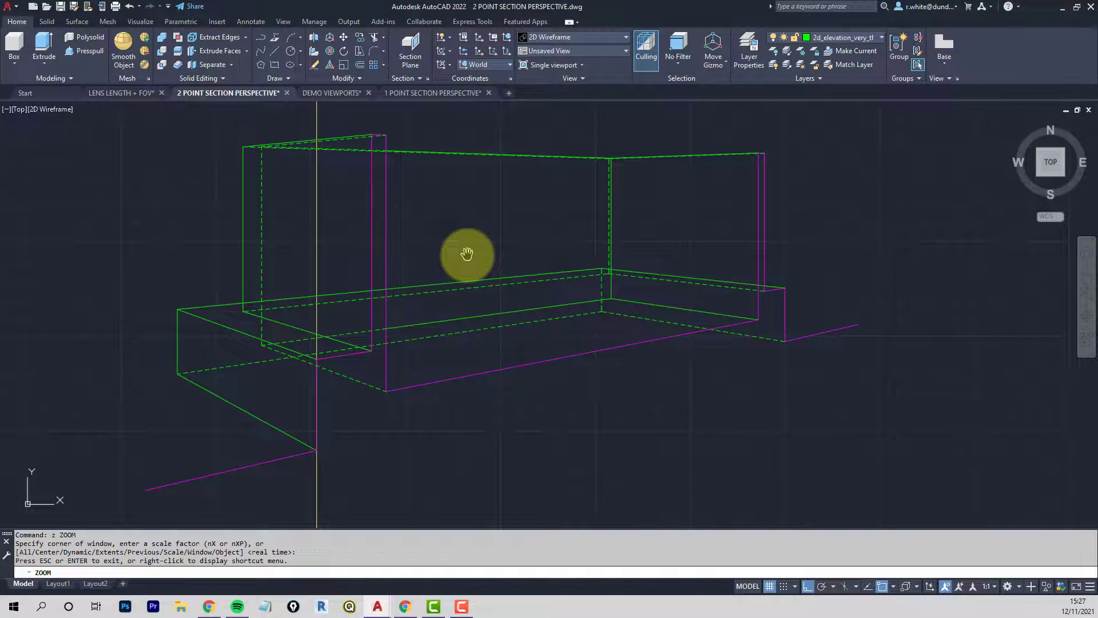
key("Escape")
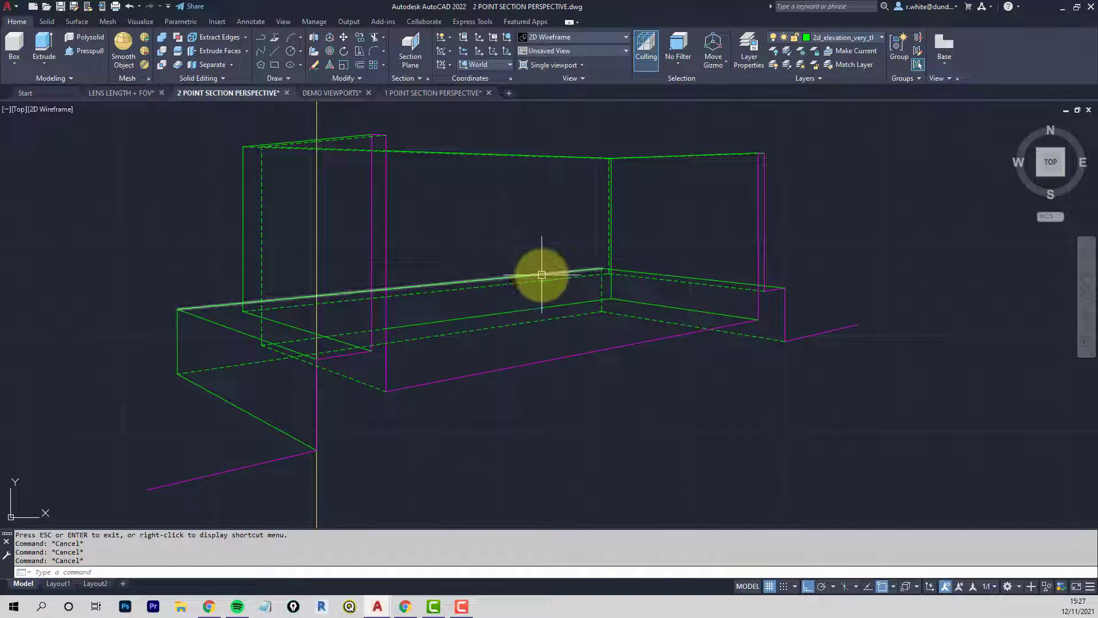
Draw a line from the inner wall end of the elevation's lower yellow line across to the heights line, perpendicular to it
scroll(569, 274, "down", 4)
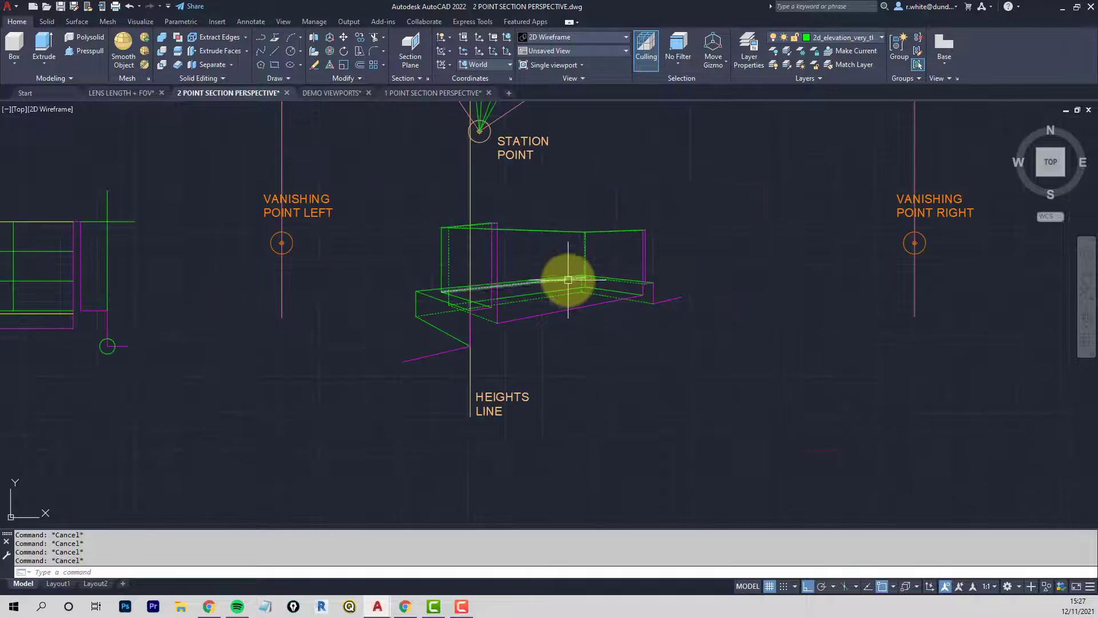
middle_click_drag(569, 274, 585, 310)
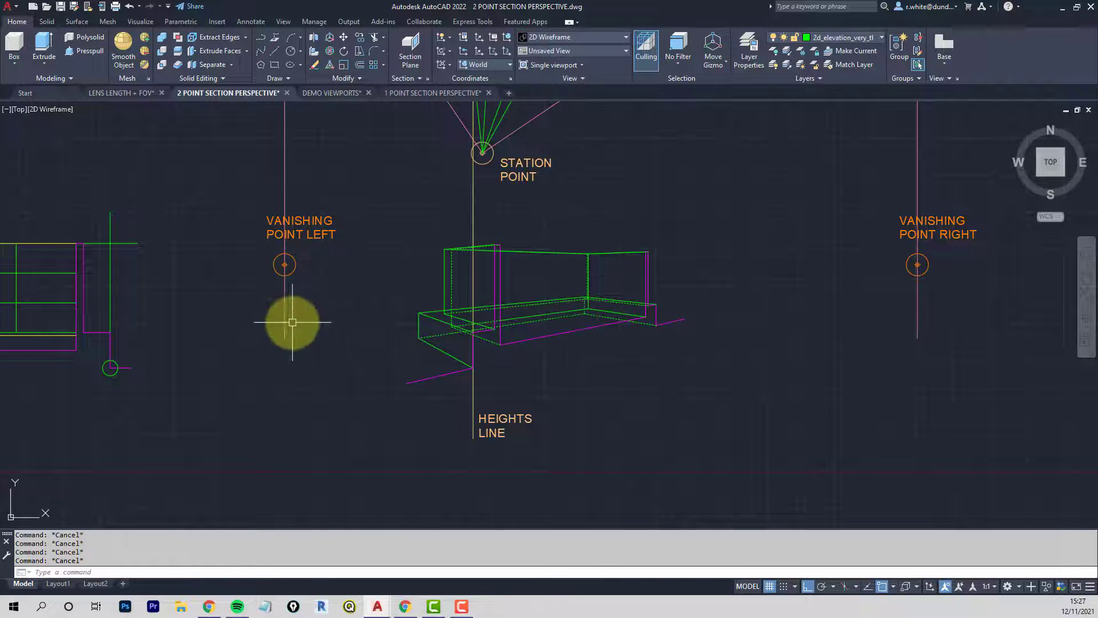
mouse_move(302, 330)
middle_mouse_down()
mouse_move(157, 333)
mouse_move(219, 341)
middle_mouse_up()
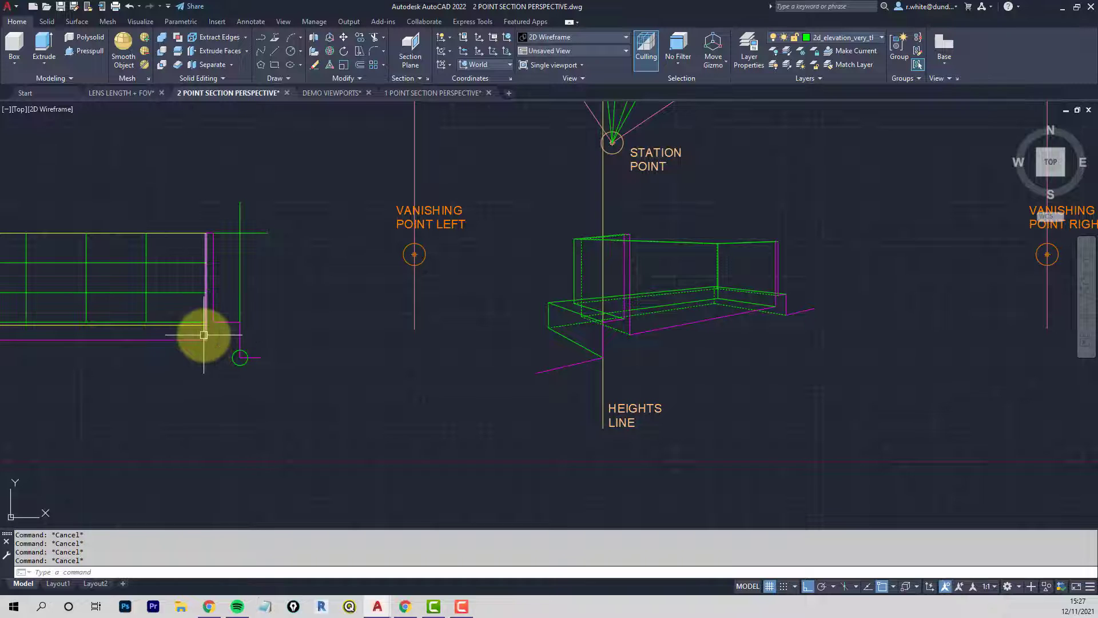
type("l")
key("Return")
scroll(215, 323, "up", 4)
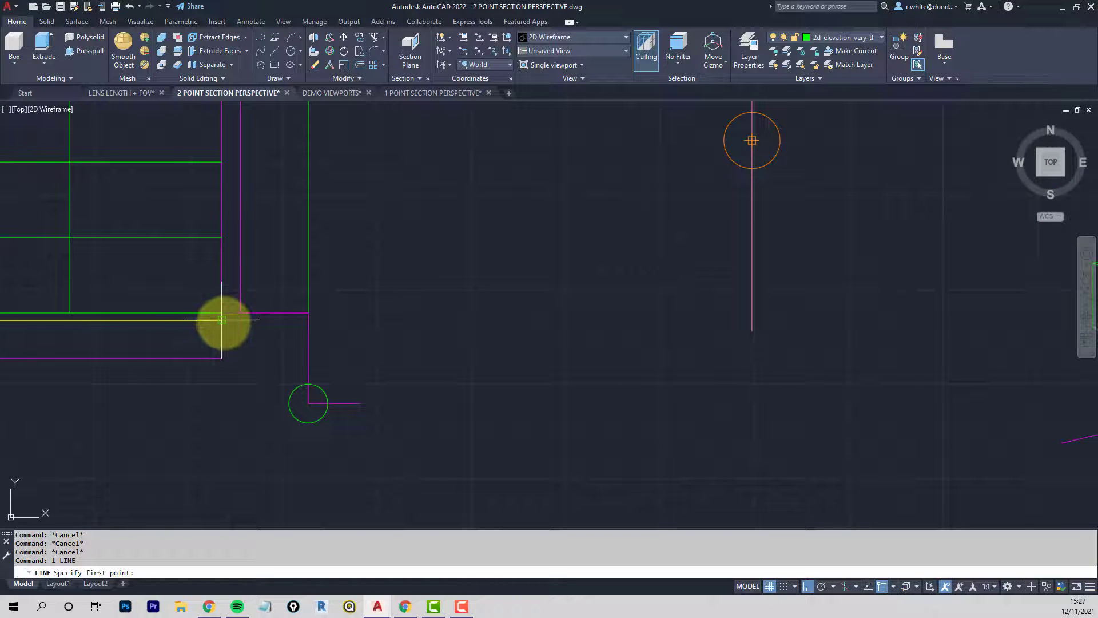
scroll(222, 321, "down", 4)
middle_click_drag(561, 322, 501, 324)
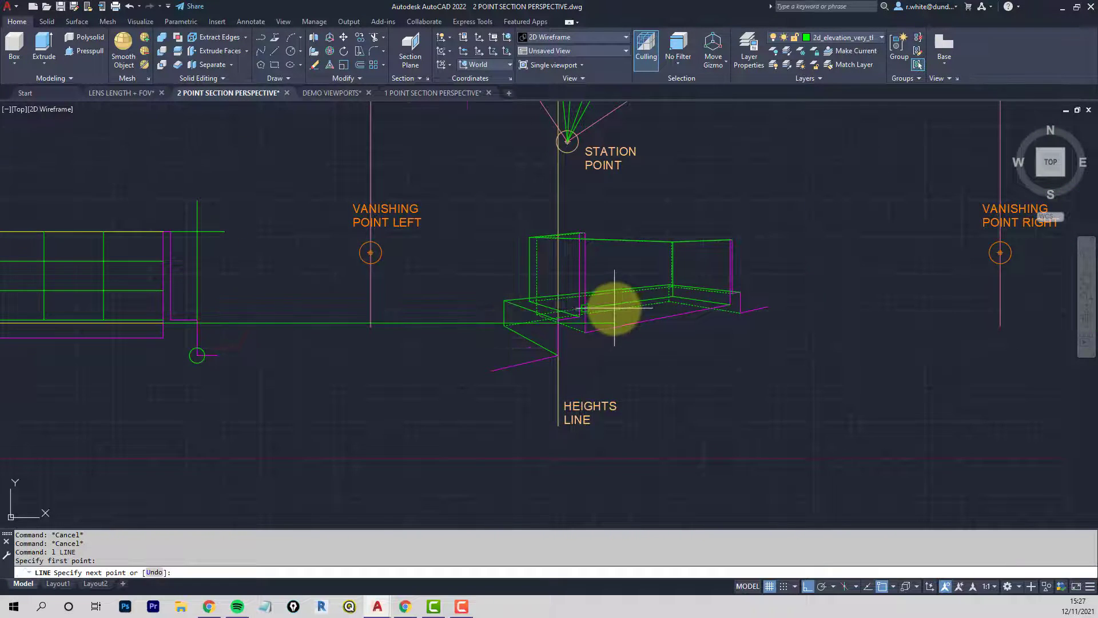
scroll(615, 308, "up", 6)
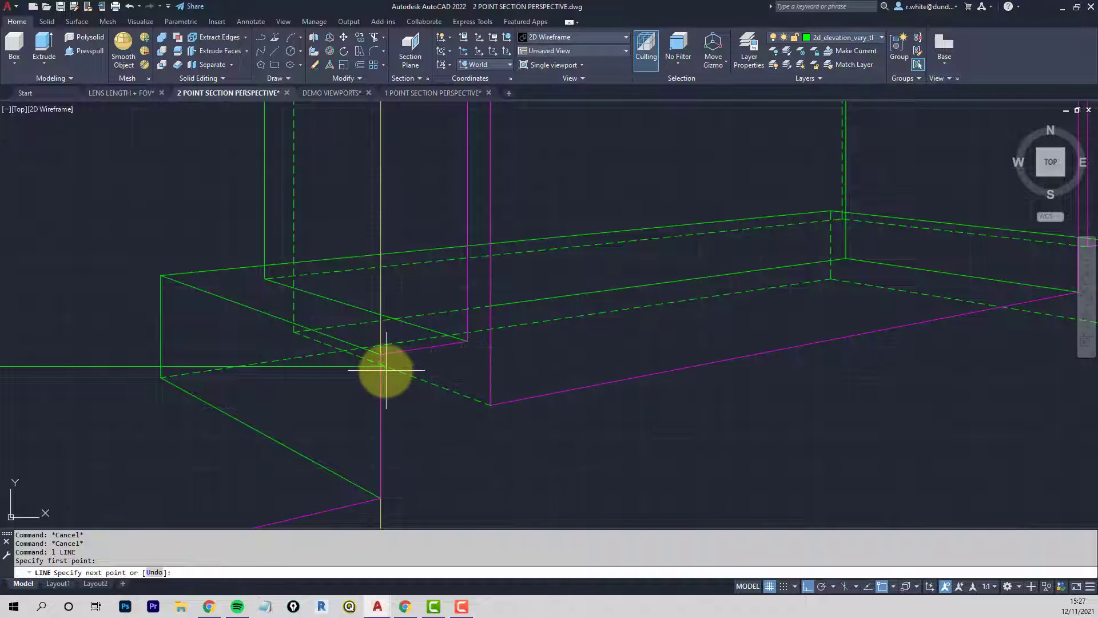
scroll(380, 366, "up", 6)
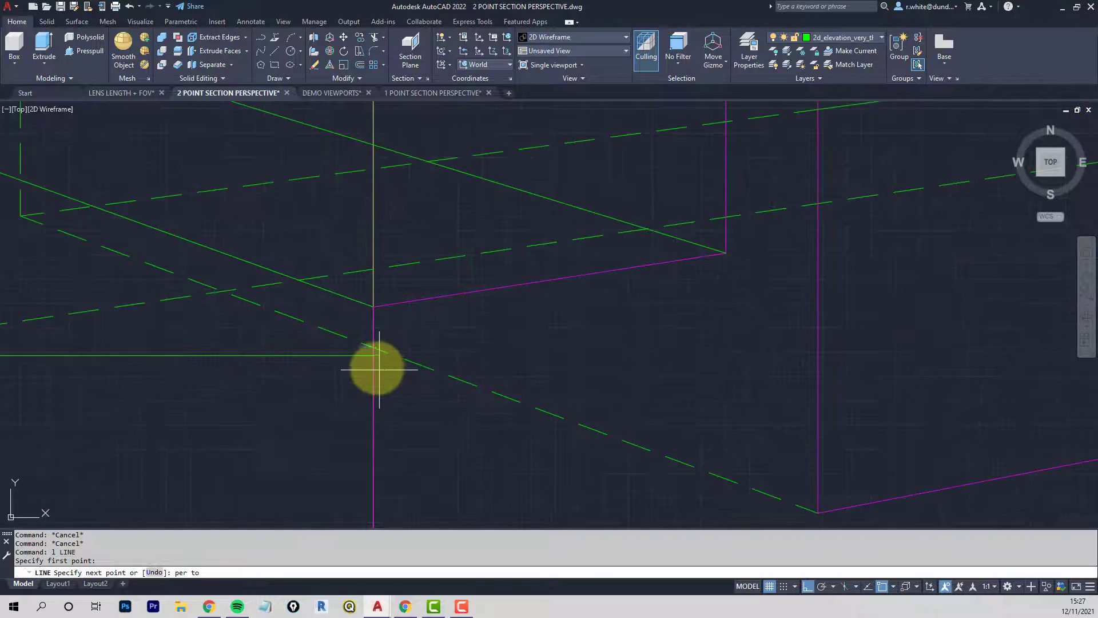
scroll(435, 360, "down", 10)
middle_click_drag(748, 341, 444, 370)
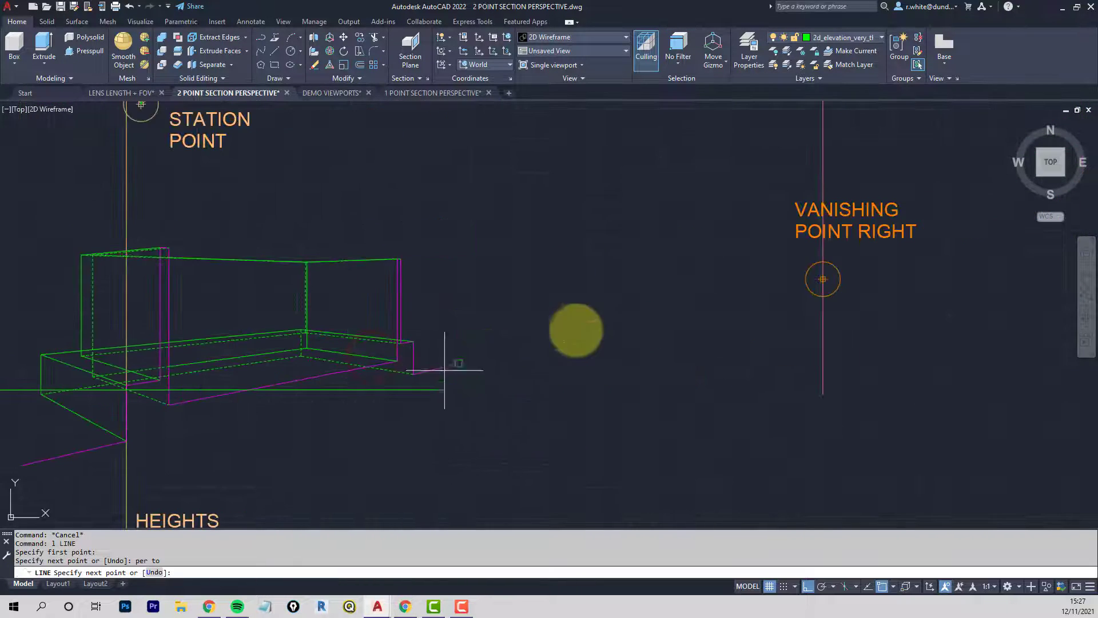
Continue the line from the heights line to the right vanishing point and finish it
left_click(823, 279)
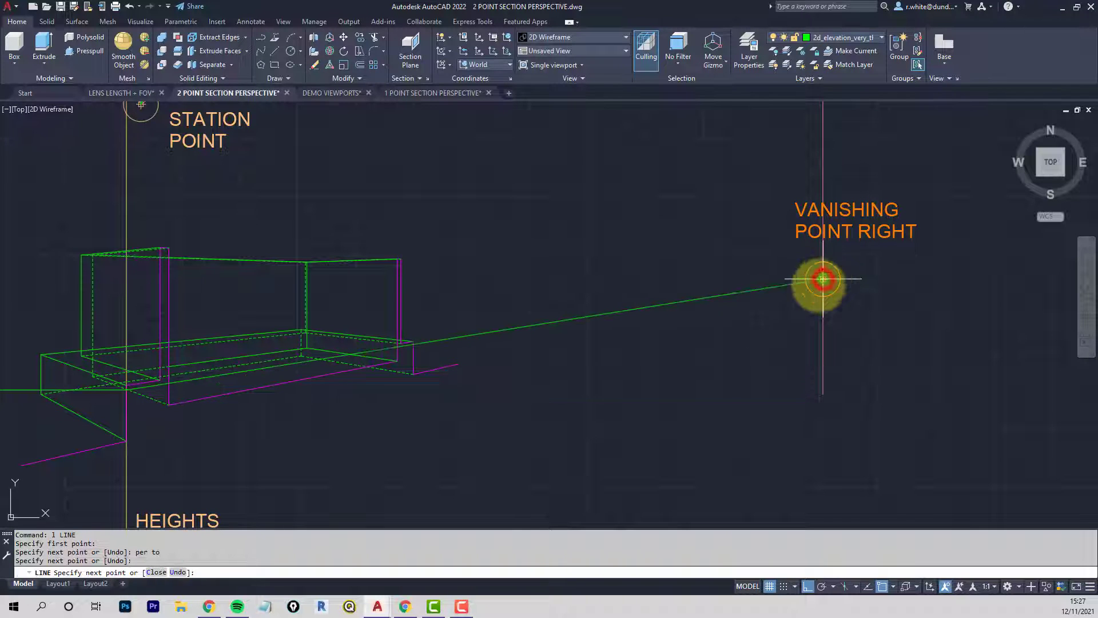
key("Return")
scroll(442, 331, "up", 5)
scroll(441, 332, "up", 2)
key("Escape")
key("Escape")
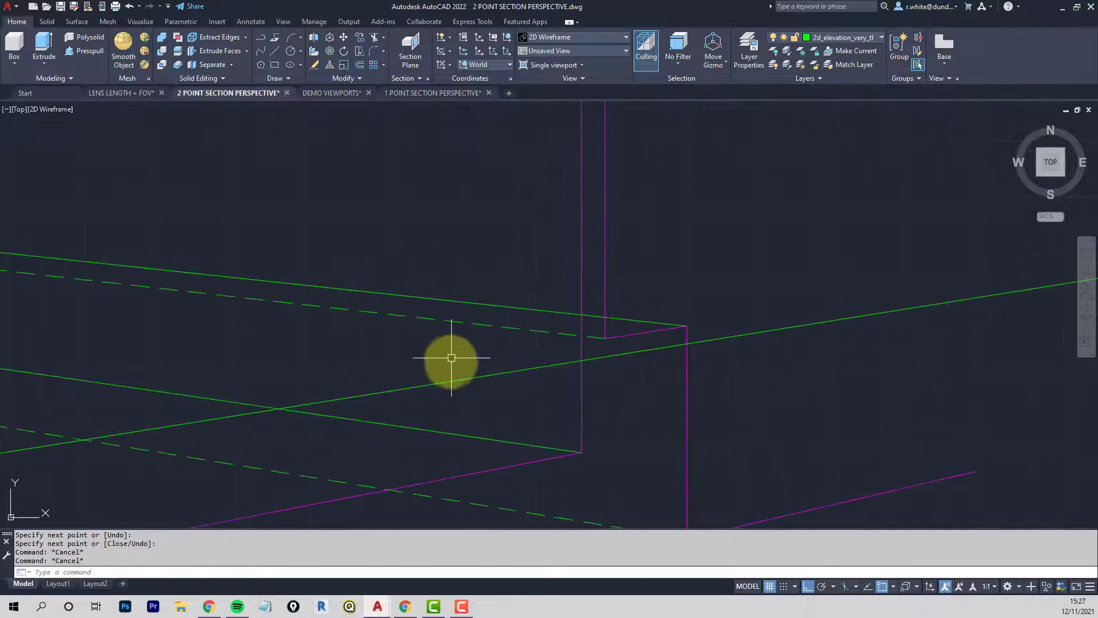
Draw a line from where the projected line crosses the inner magenta cut line of the right wall to the left vanishing point
type("l")
key("Return")
left_click(581, 360)
scroll(509, 360, "down", 5)
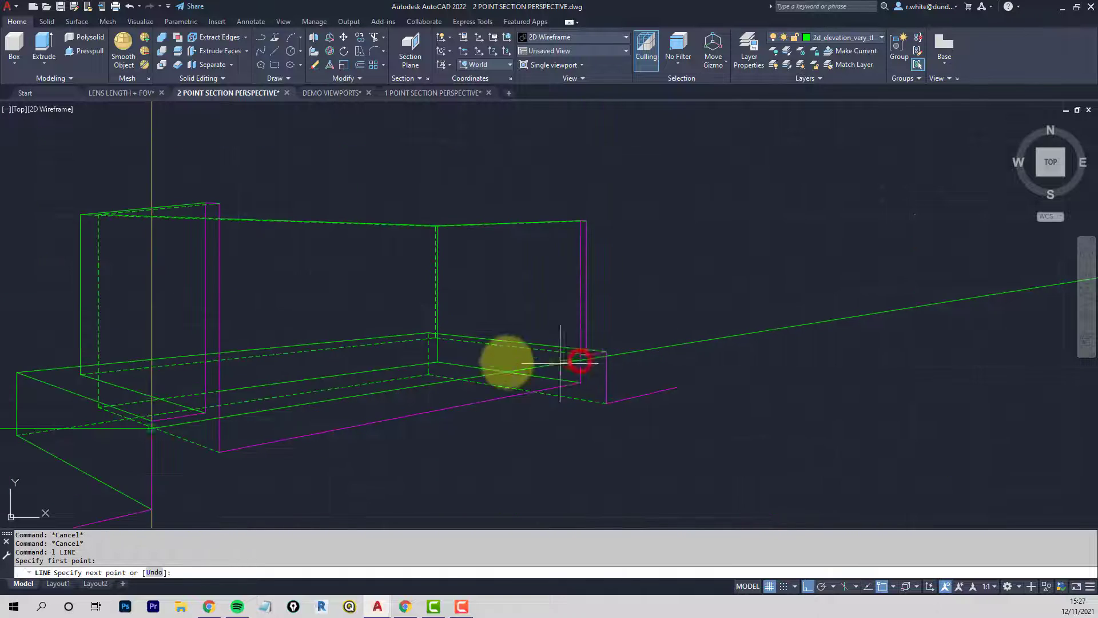
left_click(211, 307)
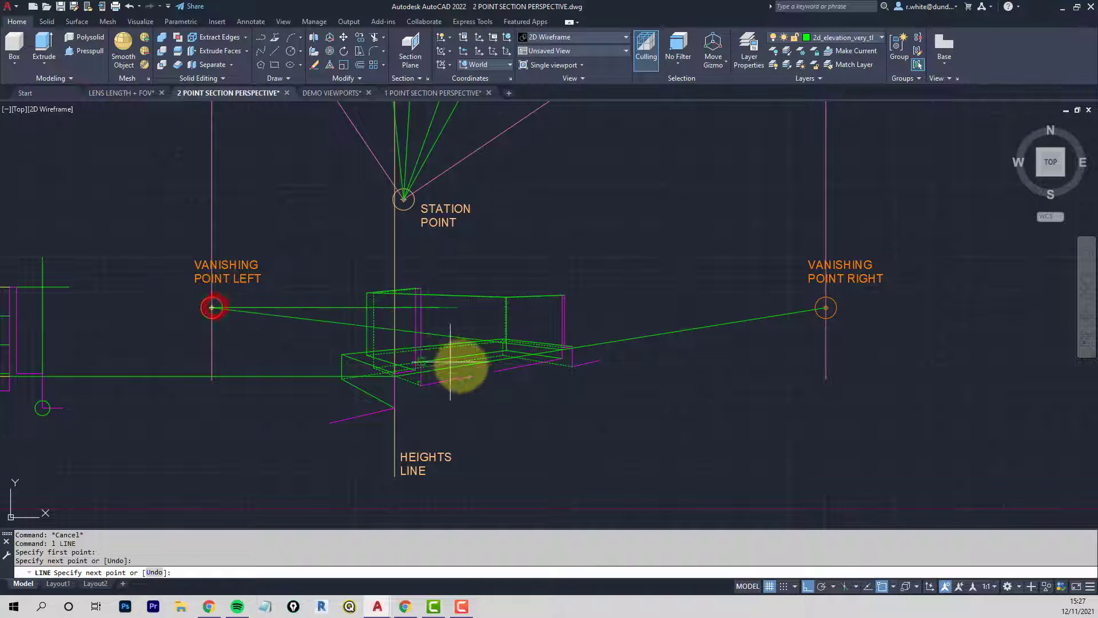
scroll(461, 368, "up", 5)
key("Return")
key("Return")
left_click(280, 373)
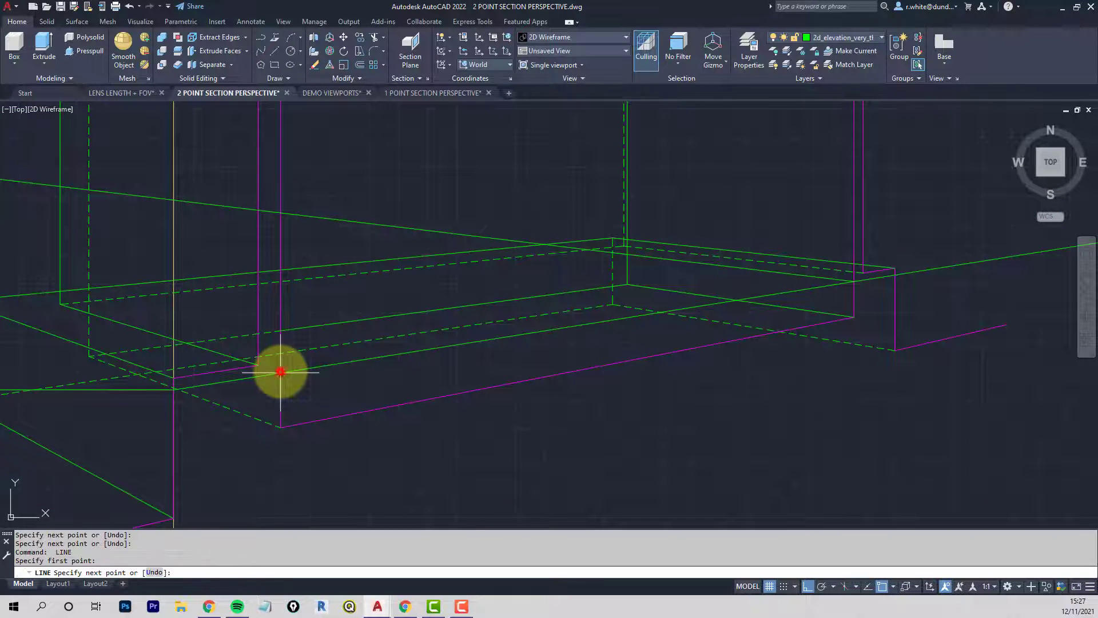
scroll(282, 368, "down", 5)
middle_click_drag(235, 365, 362, 390)
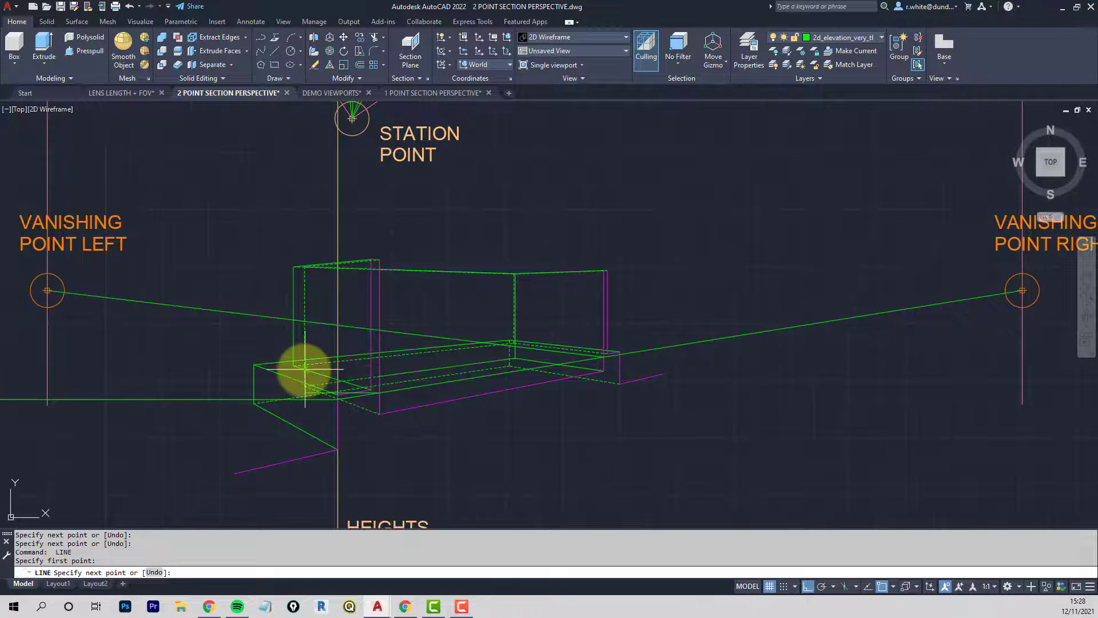
scroll(372, 381, "up", 2)
key("Return")
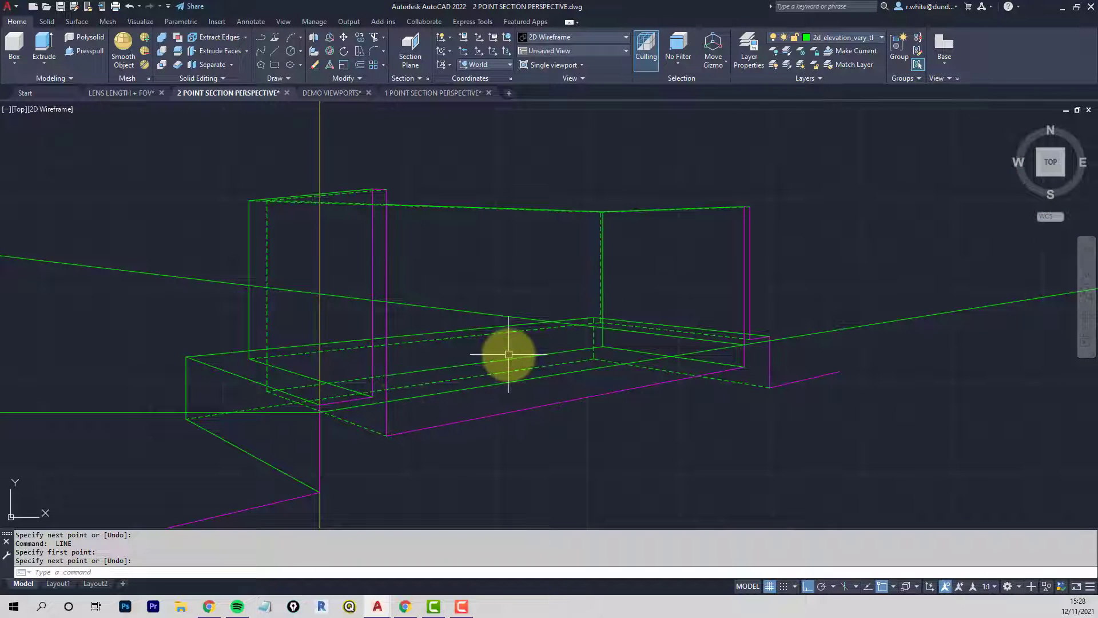
key("Escape")
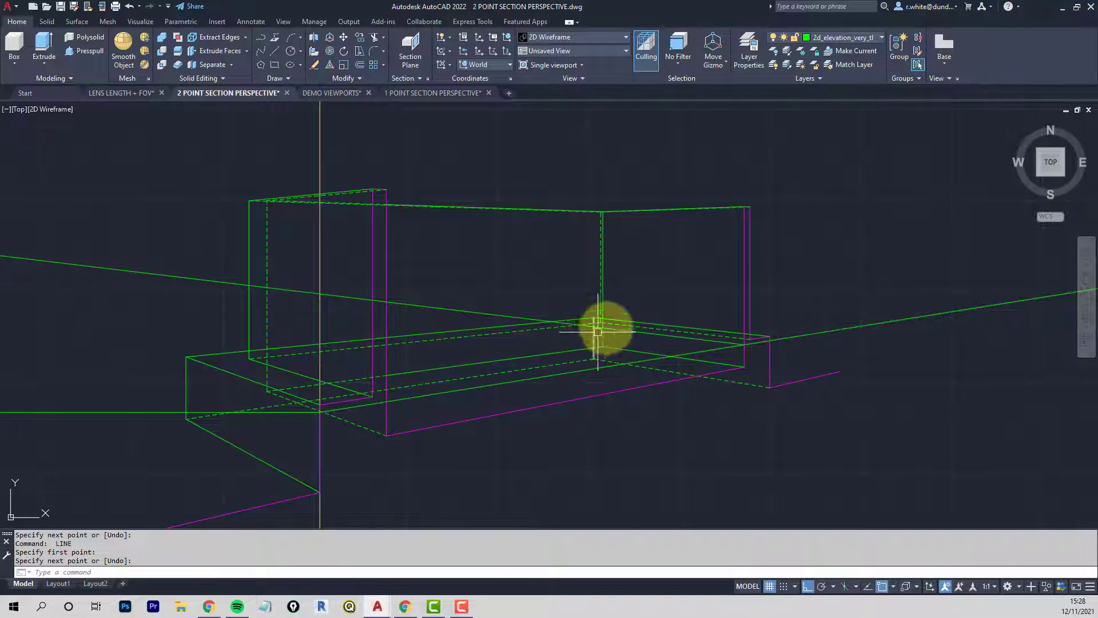
Draw a line from where the new line crosses the solid vertical edge of the room's back corner to the right vanishing point
scroll(603, 325, "up", 4)
type("l")
key("Return")
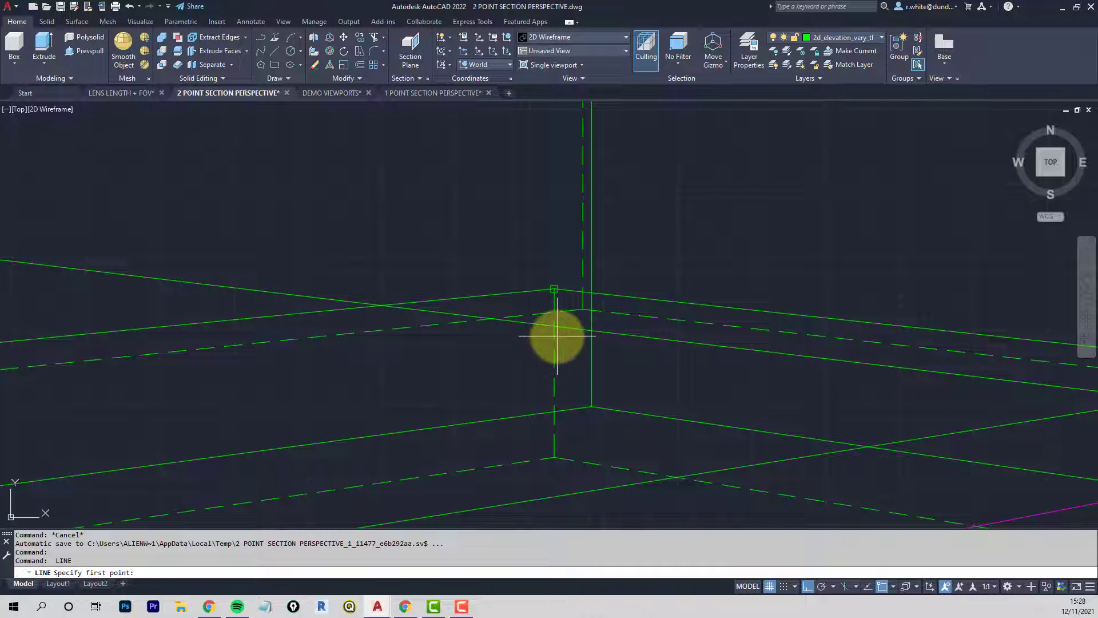
key("Escape")
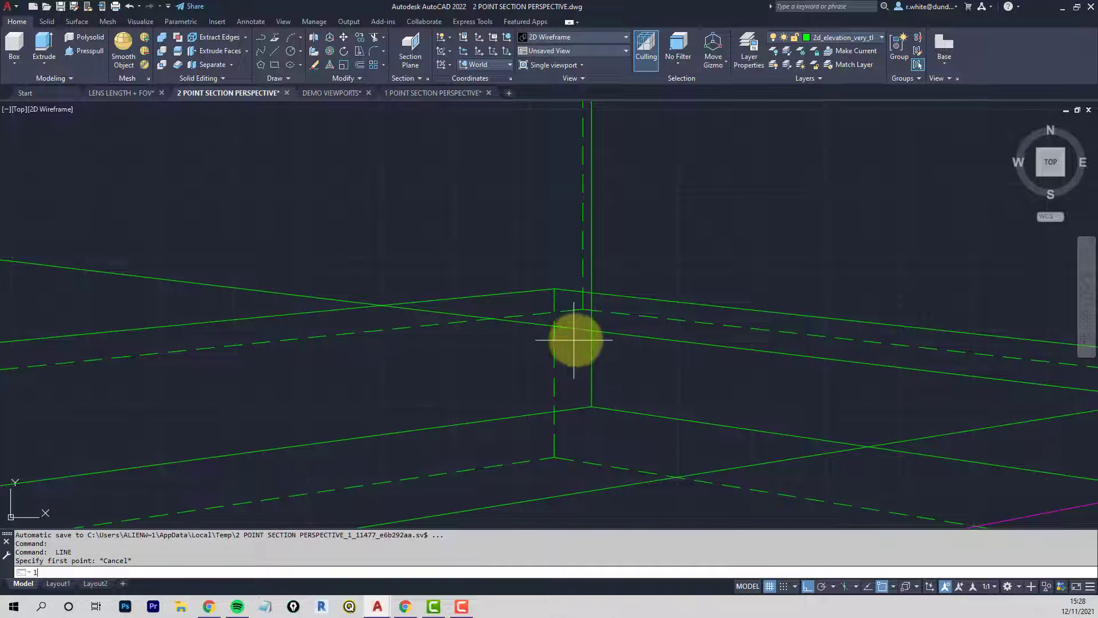
type("l")
key("Return")
scroll(590, 335, "down", 5)
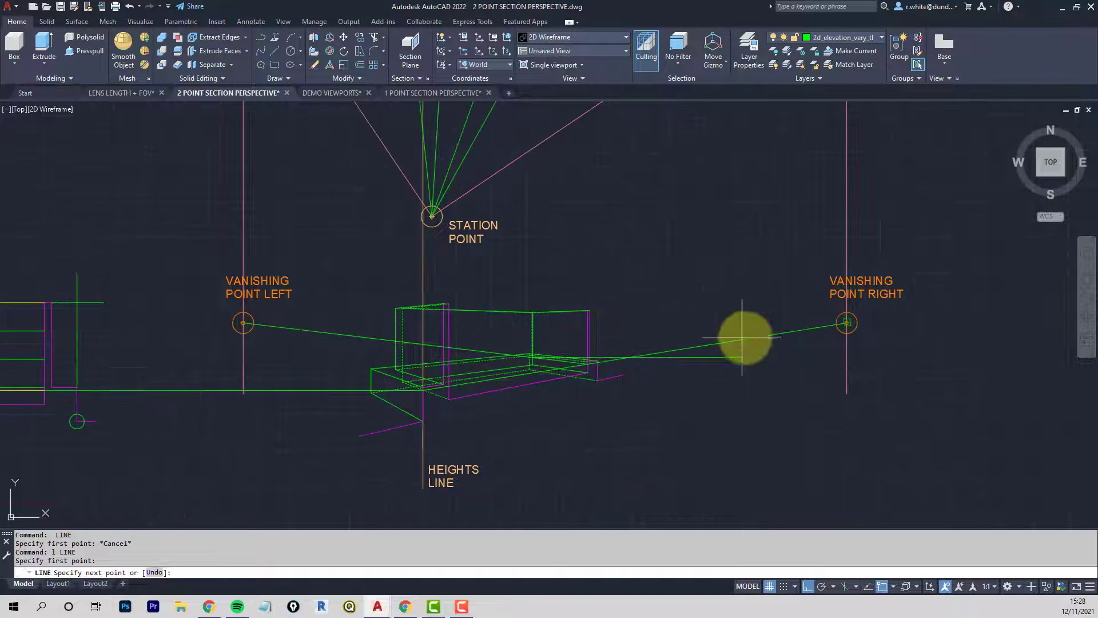
left_click(847, 323)
key("Return")
Extend the back-corner line to the inner magenta cut line of the left wall
scroll(501, 377, "up", 3)
type("ex")
key("Return")
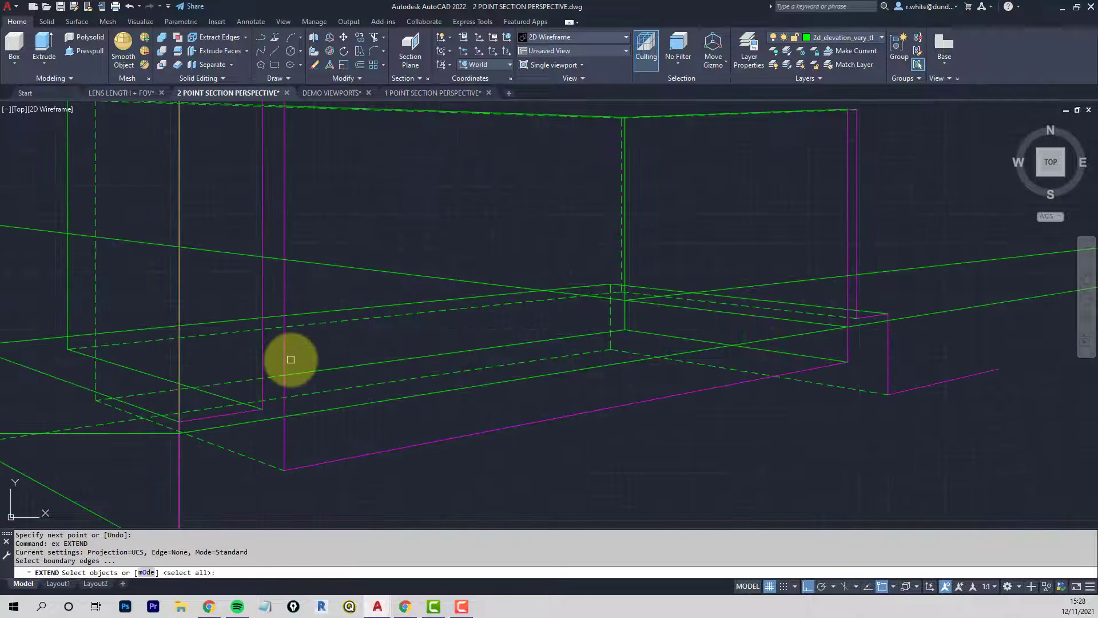
left_click(284, 353)
key("Return")
left_click(642, 298)
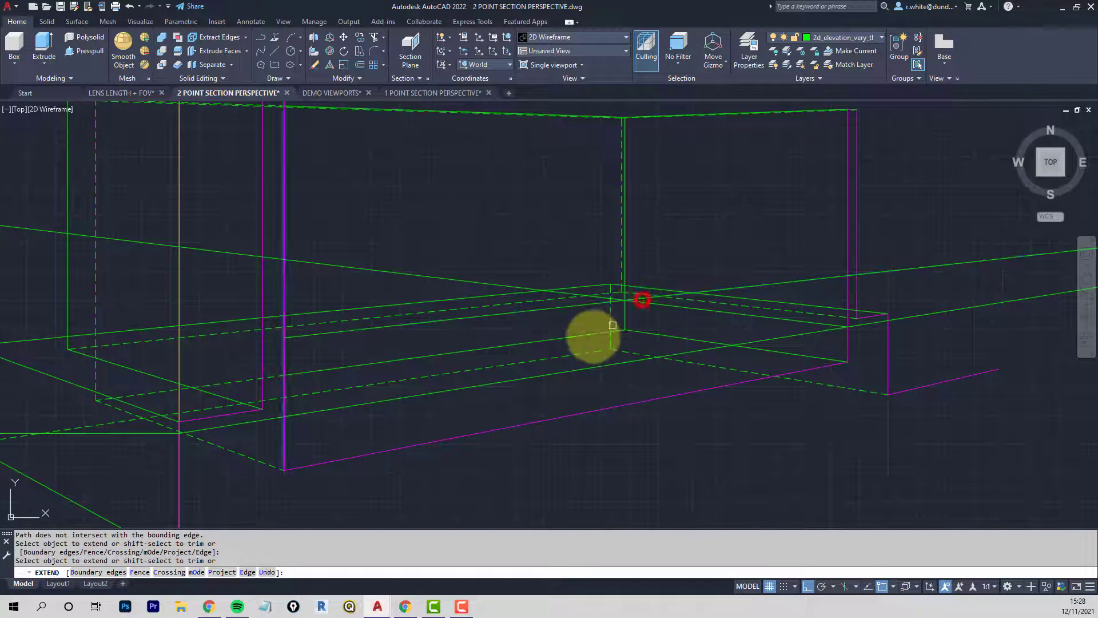
key("Return")
Join the floor outline's lines with zero-radius fillets at the back corner and at the right wall's inner cut line
type("f")
key("Return")
scroll(638, 301, "up", 2)
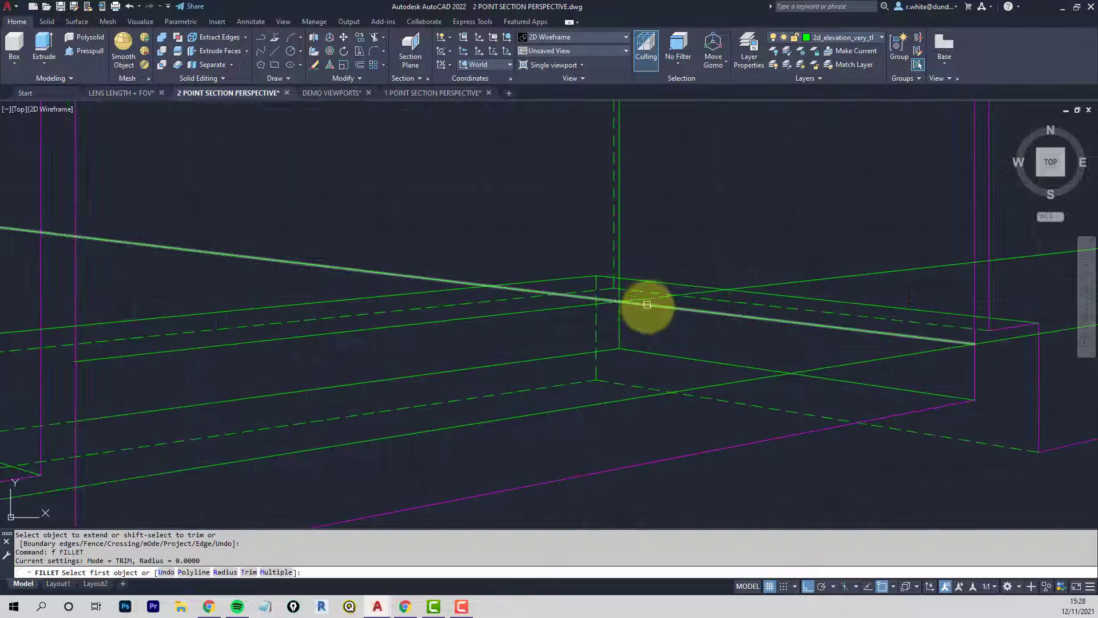
left_click(647, 307)
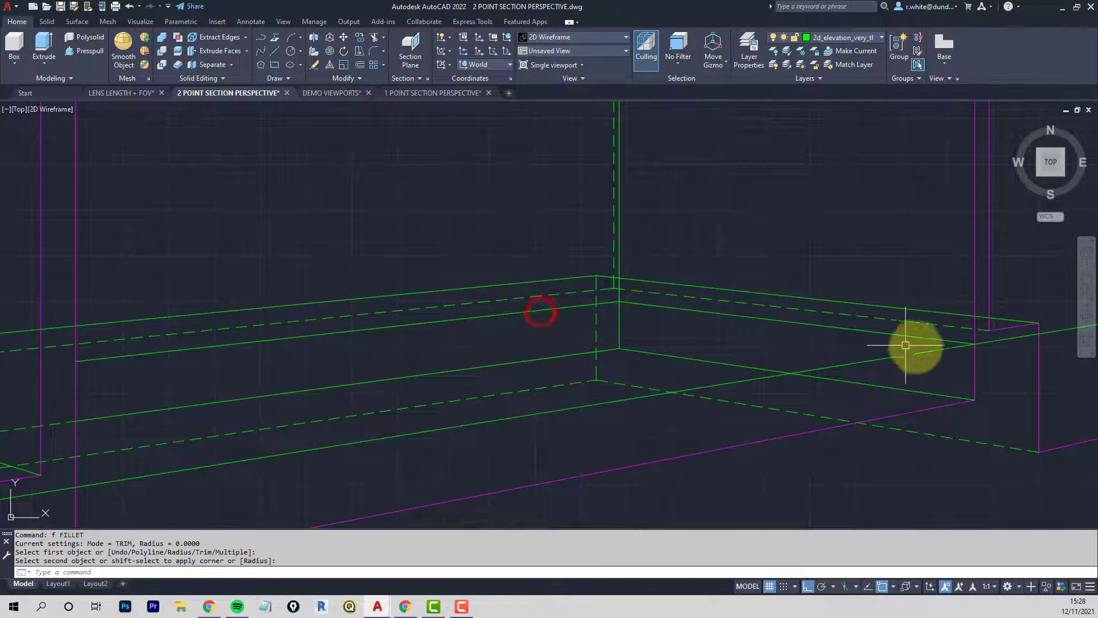
left_click(982, 342)
type("f")
key("Return")
left_click(932, 337)
left_click(931, 351)
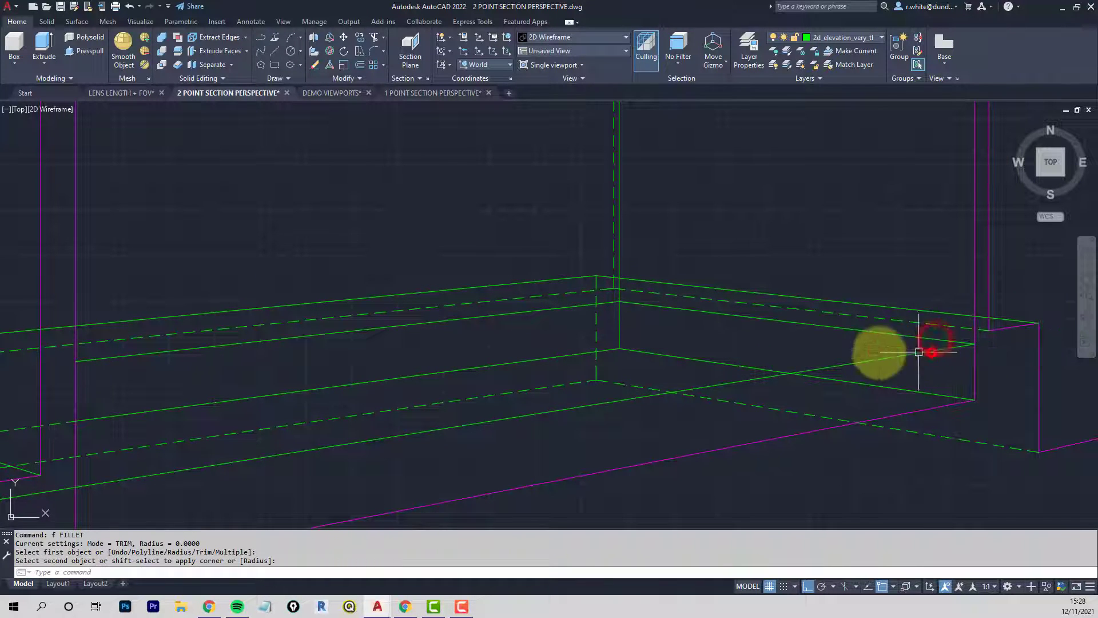
key("Escape")
key("Escape")
Change the colour of the three floor outline lines to Color 141
left_click(888, 357)
left_click(797, 322)
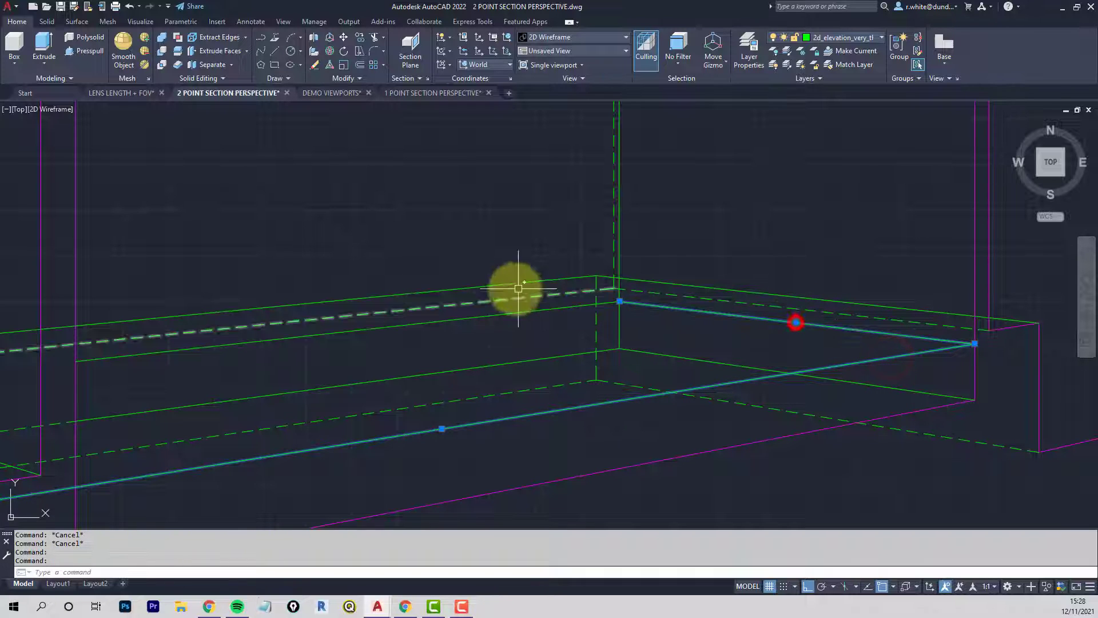
left_click(490, 316)
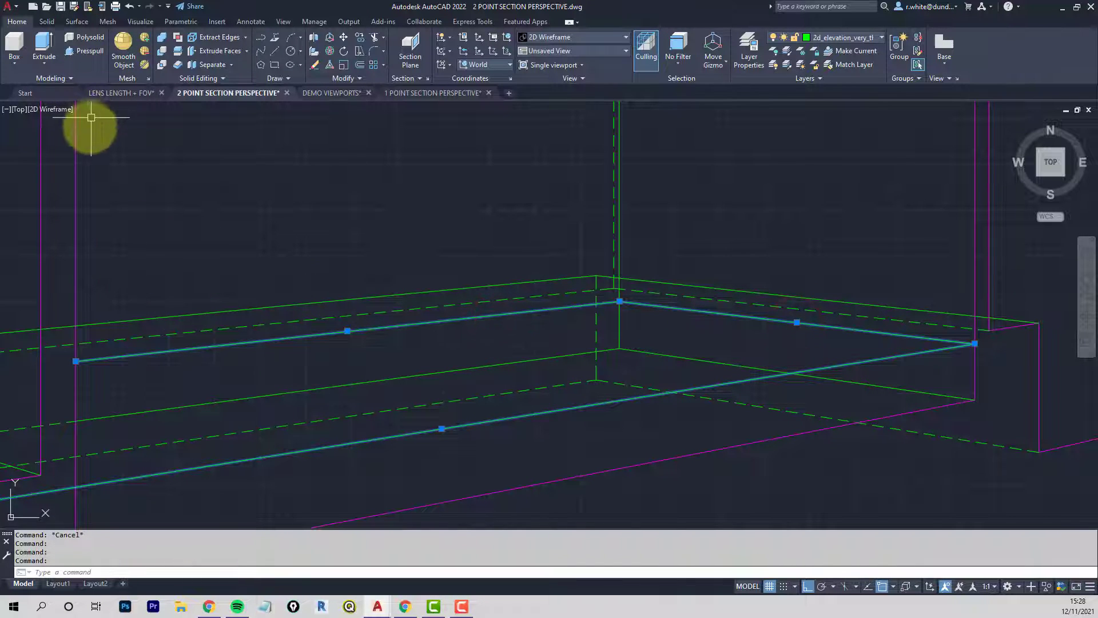
type("ch")
key("Return")
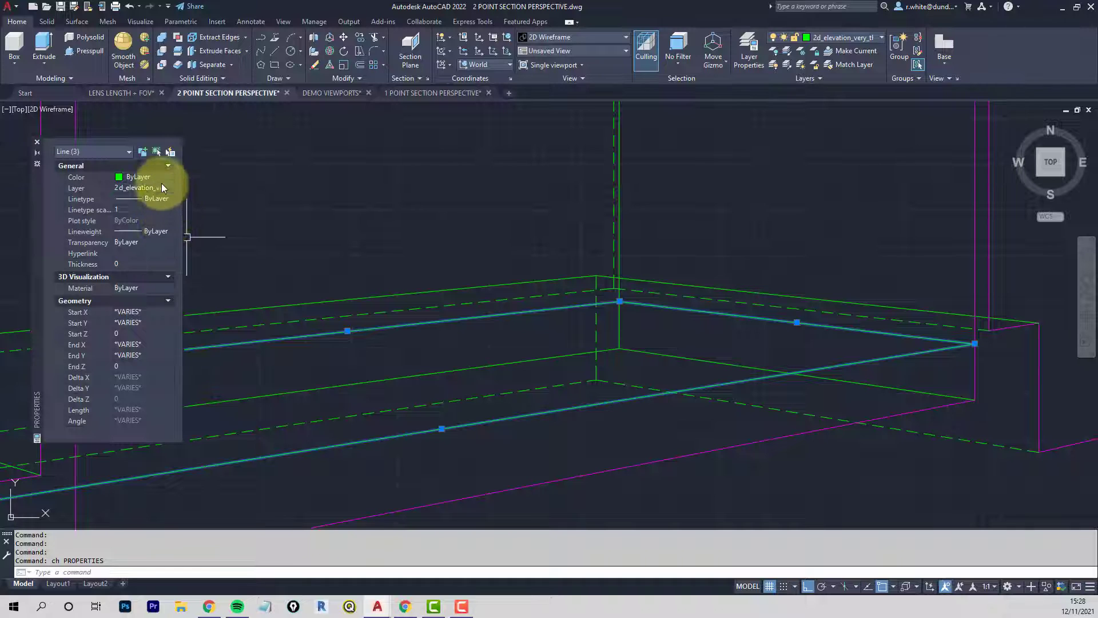
left_click(168, 178)
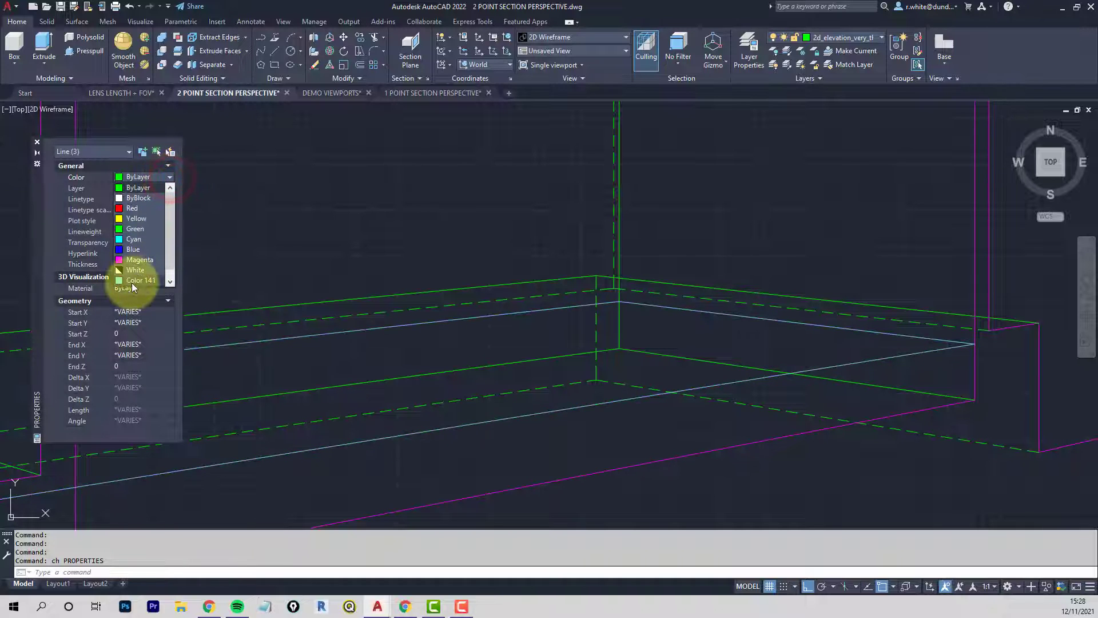
left_click(140, 281)
key("Escape")
key("Escape")
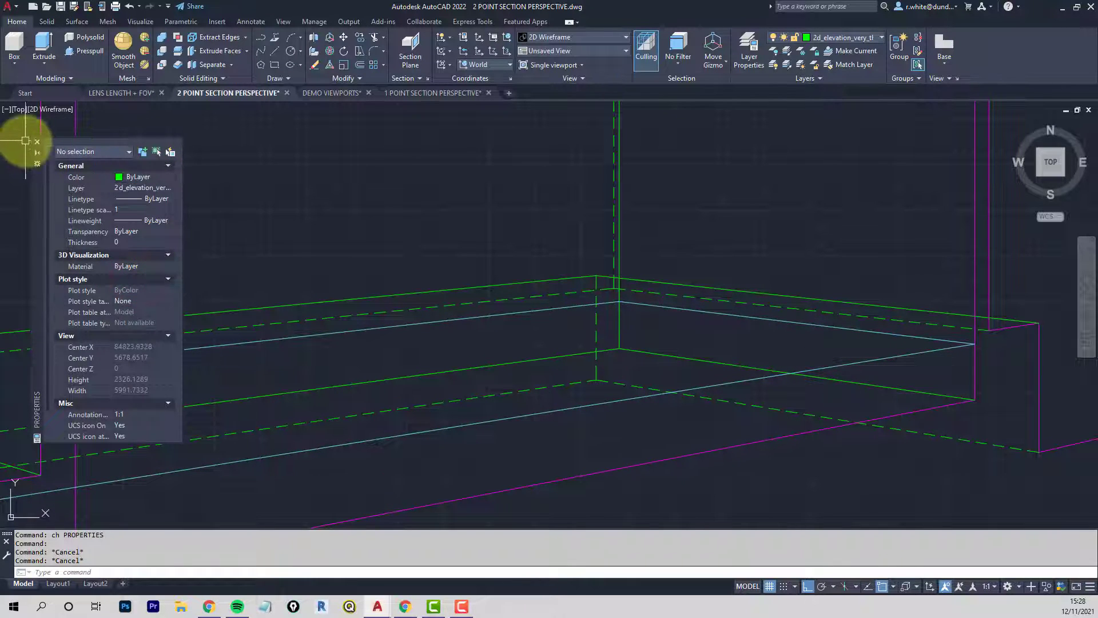
left_click(35, 143)
Trim the front floor line back to the inner magenta cut line of the left wall
middle_click_drag(196, 269, 325, 186)
type("tr")
key("Return")
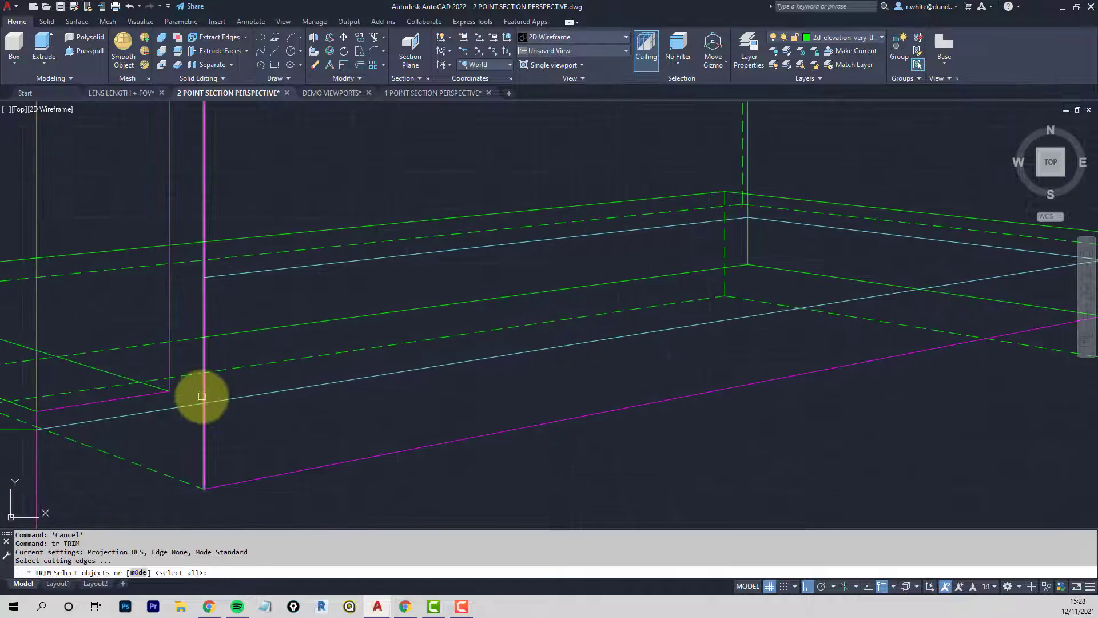
left_click(206, 394)
key("Return")
scroll(238, 371, "down", 4)
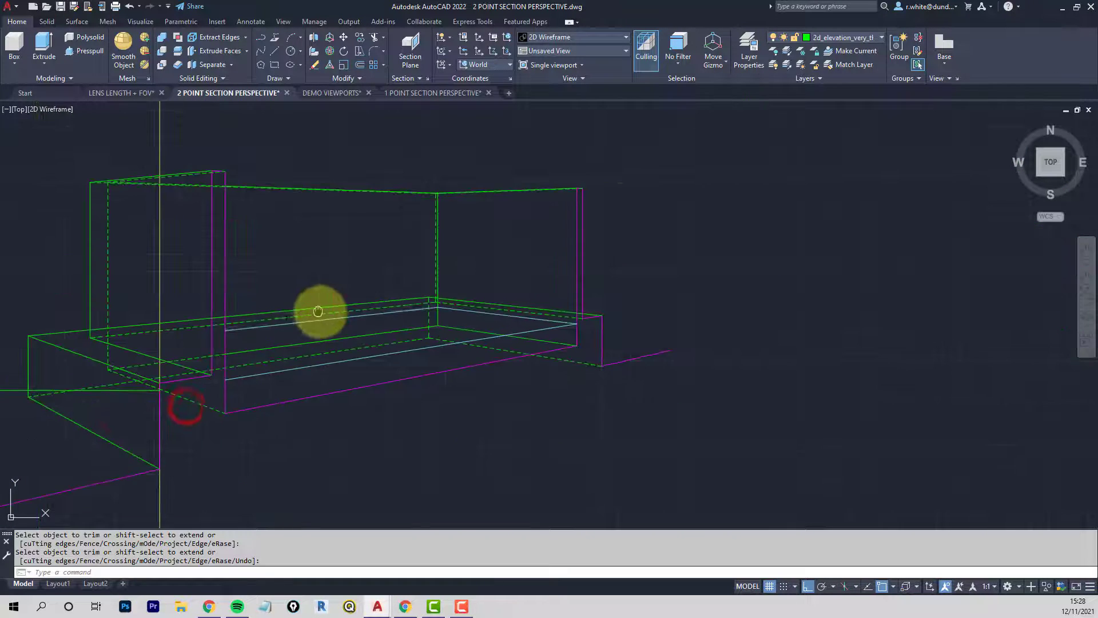
Draw a sight line from the corner of the small square plinth in the plan to the station point
middle_click_drag(293, 322, 363, 316)
scroll(266, 275, "down", 8)
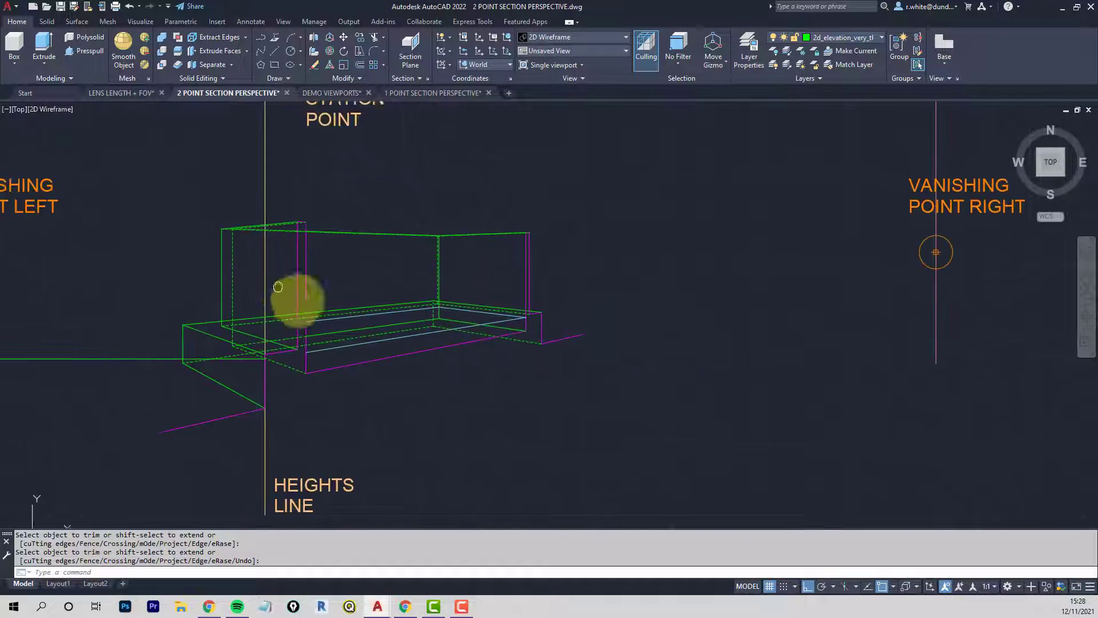
scroll(358, 200, "up", 4)
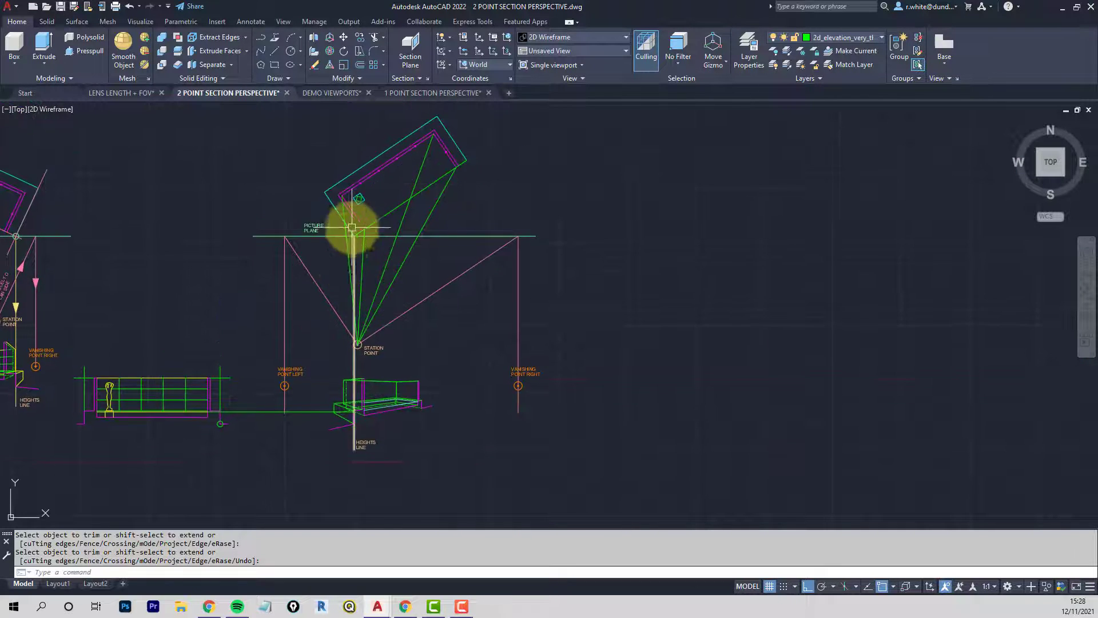
scroll(373, 221, "up", 2)
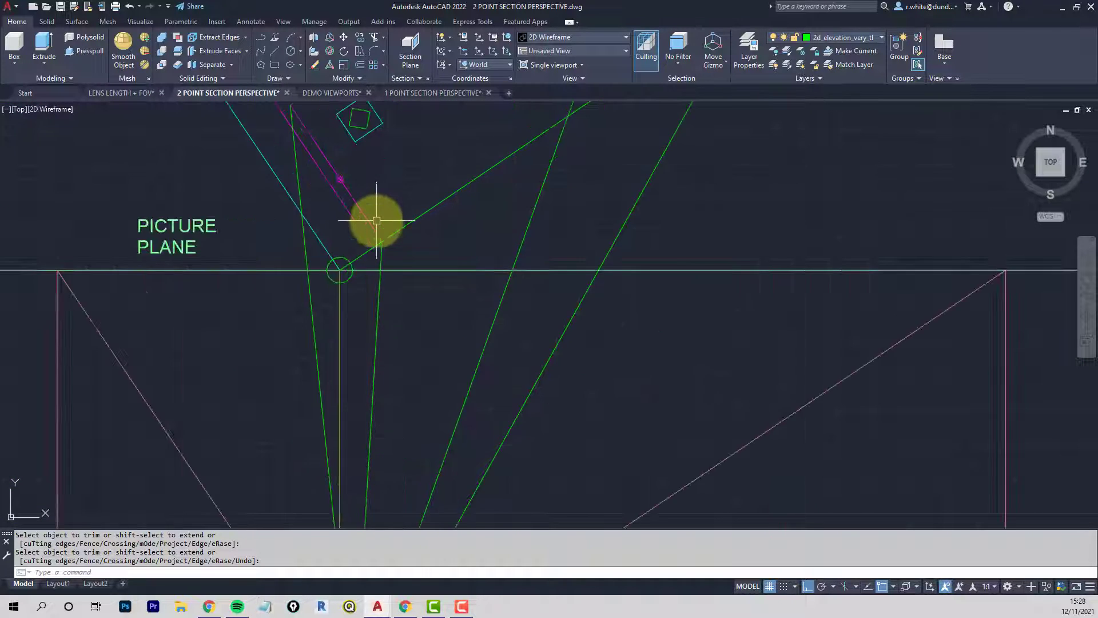
scroll(372, 221, "down", 4)
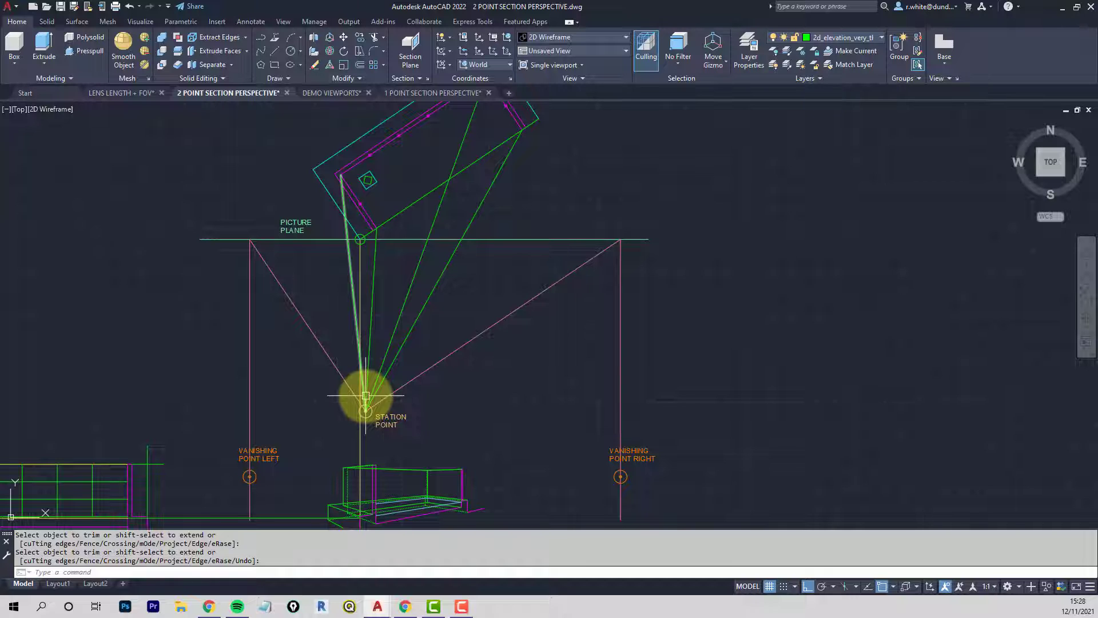
key("Return")
type("l")
key("Return")
left_click(378, 185)
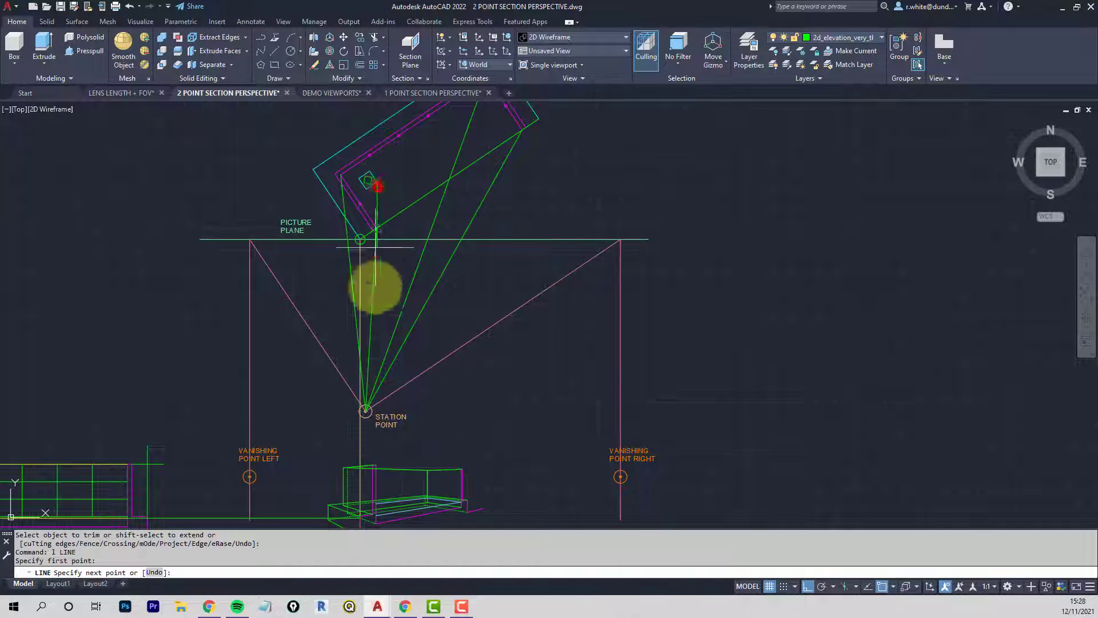
scroll(365, 411, "up", 3)
scroll(368, 411, "down", 3)
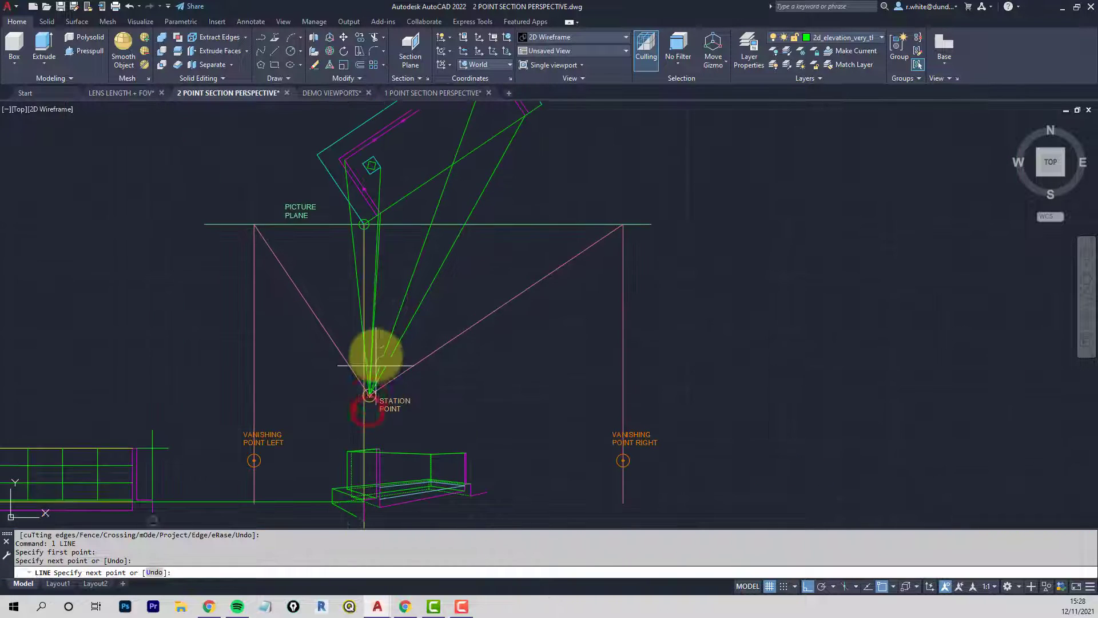
scroll(372, 274, "up", 3)
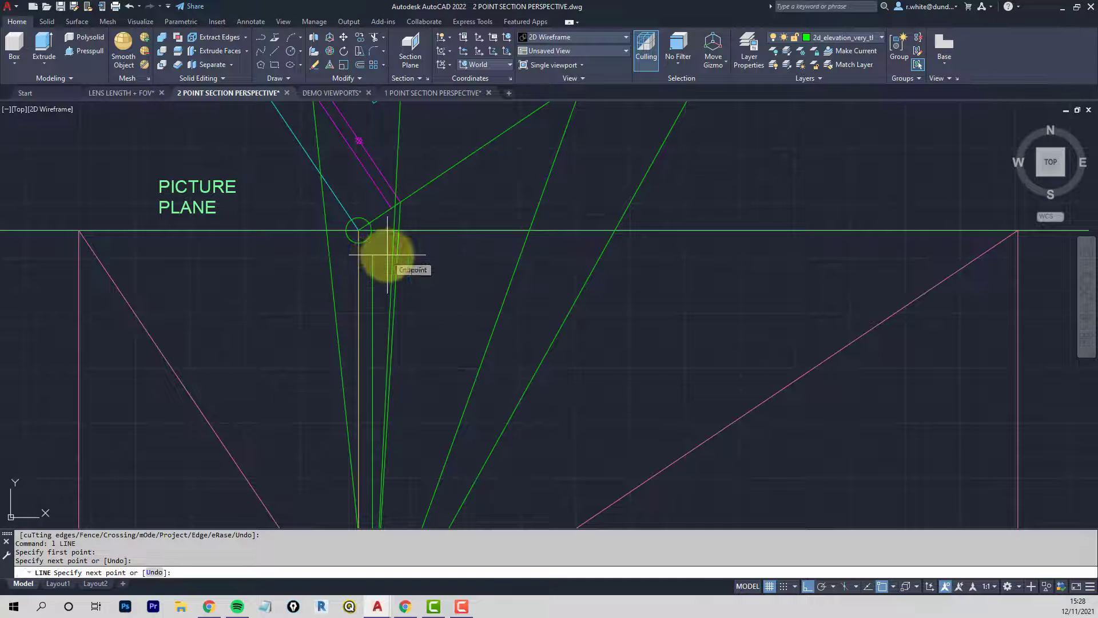
middle_click_drag(389, 213, 400, 286)
scroll(405, 289, "up", 3)
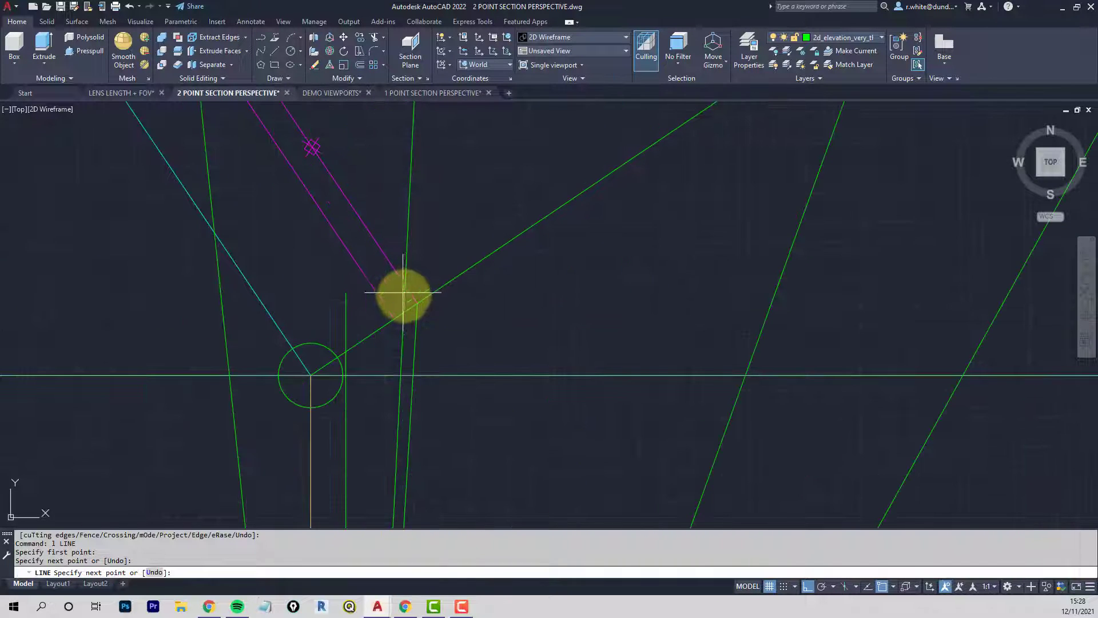
Stop the line command and erase the sight line between the plinth's corner and the station point
key("Escape")
key("Escape")
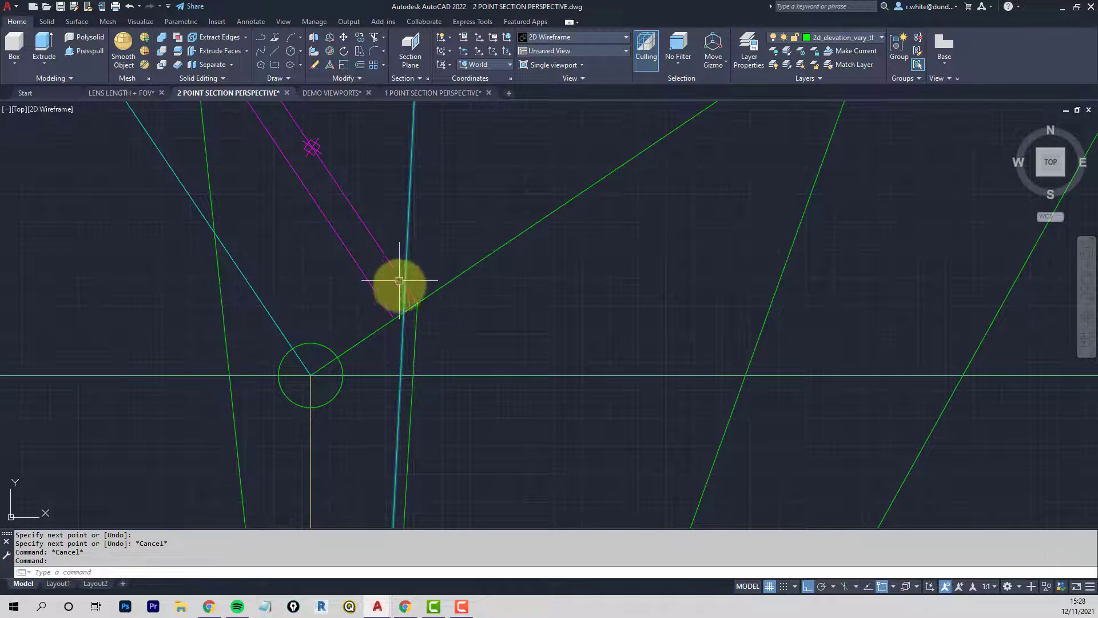
key("Escape")
key("Escape")
scroll(405, 252, "down", 3)
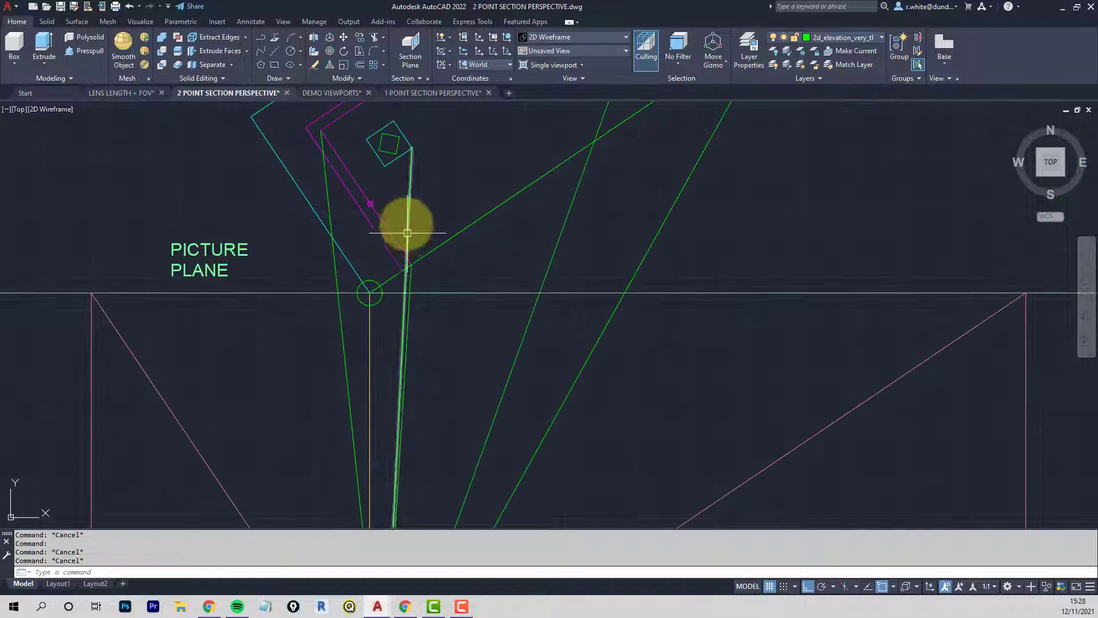
middle_click_drag(405, 226, 401, 245)
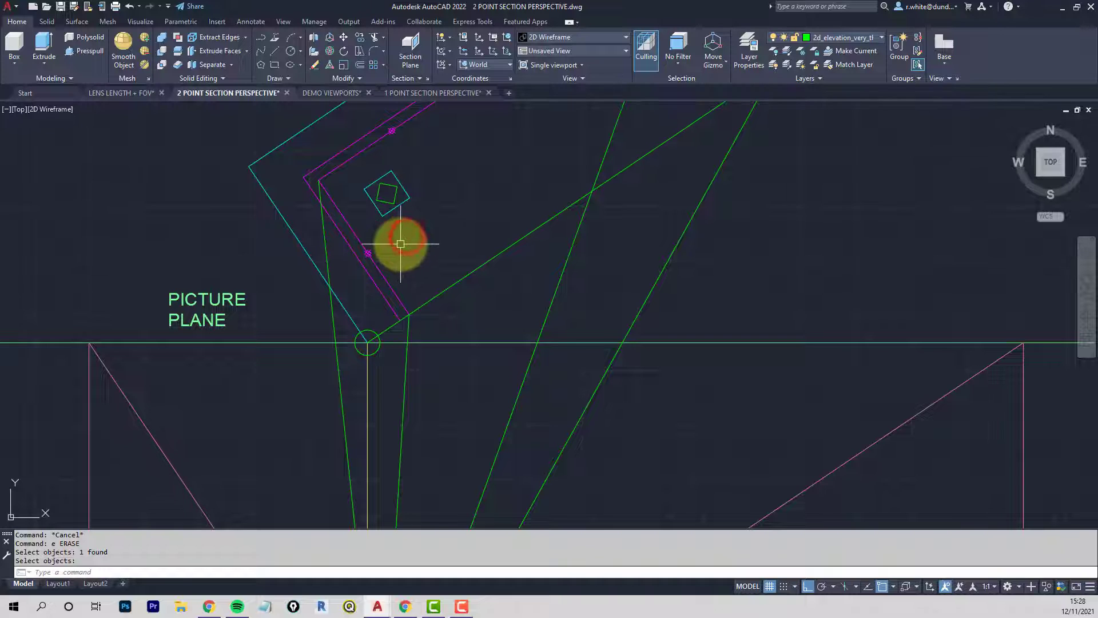
scroll(400, 244, "down", 3)
scroll(411, 315, "down", 2)
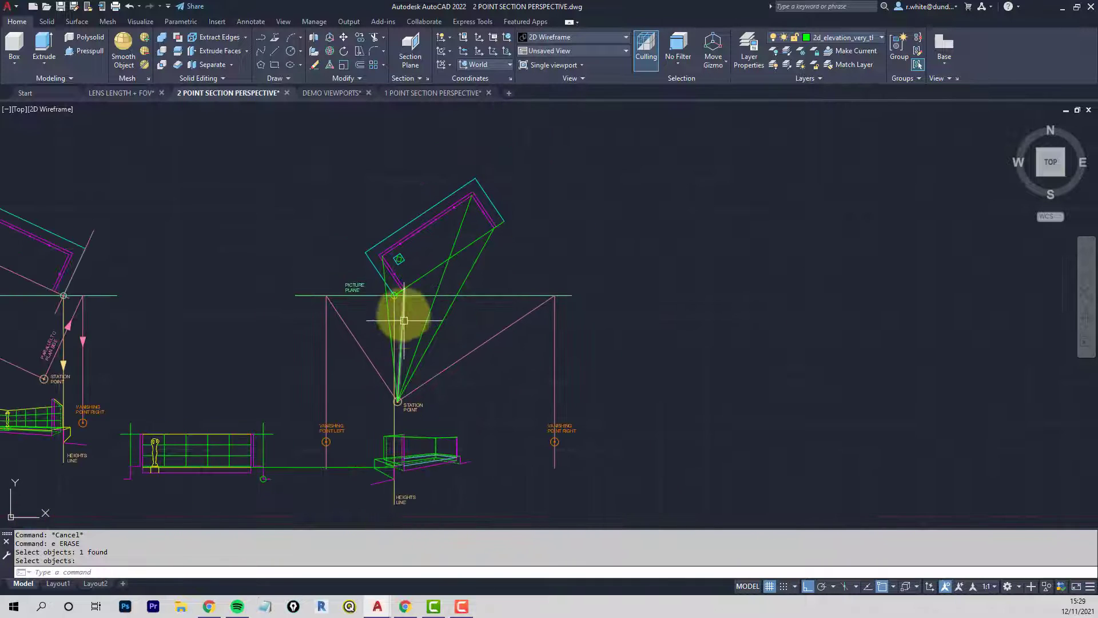
middle_click_drag(404, 311, 397, 249)
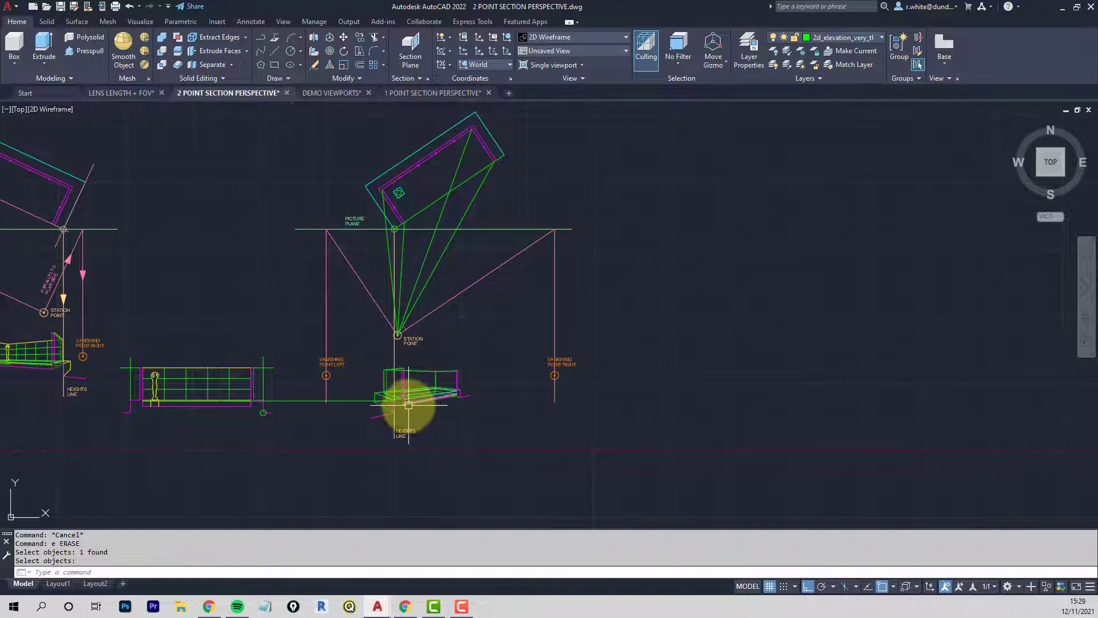
scroll(409, 405, "up", 5)
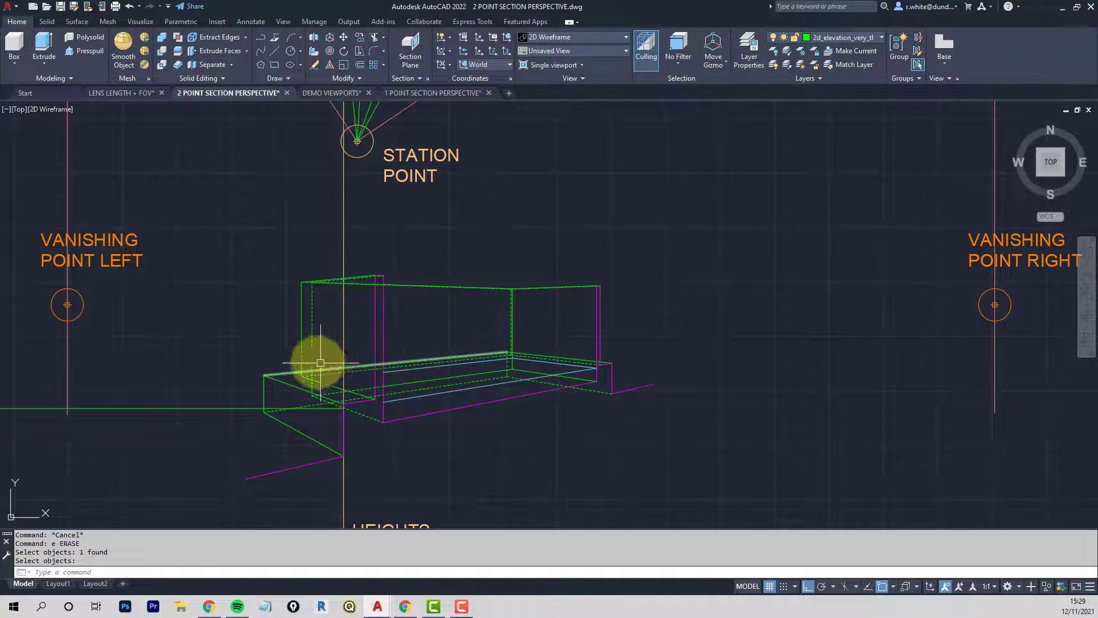
Erase the four old green sight lines running from the plan to the station point
scroll(435, 263, "down", 2)
middle_click_drag(448, 248, 453, 385)
scroll(453, 385, "down", 4)
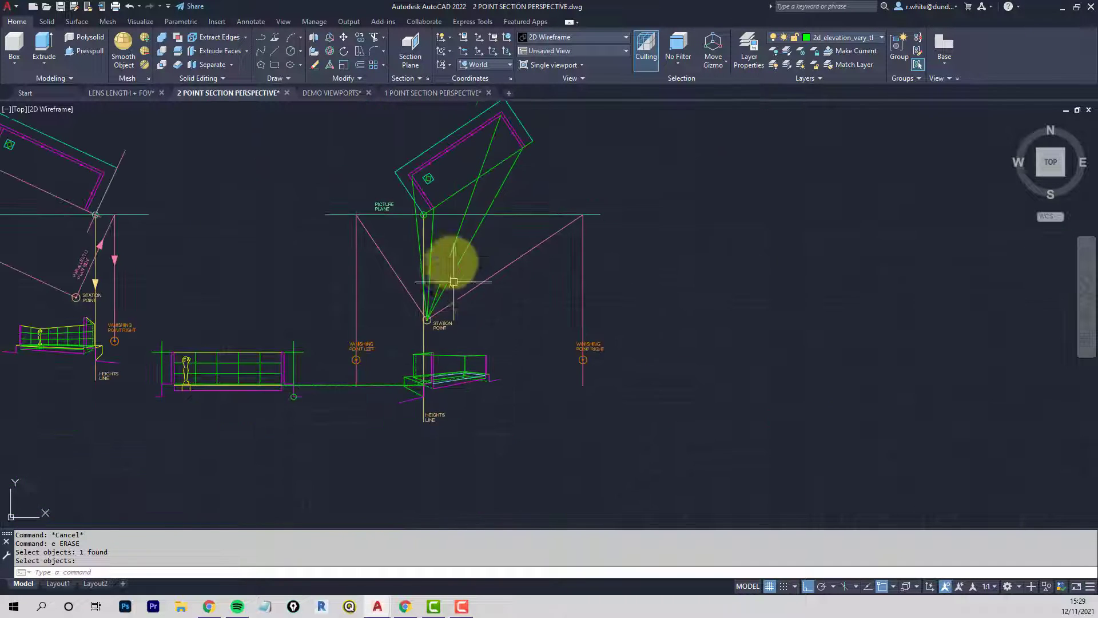
middle_click_drag(444, 246, 440, 267)
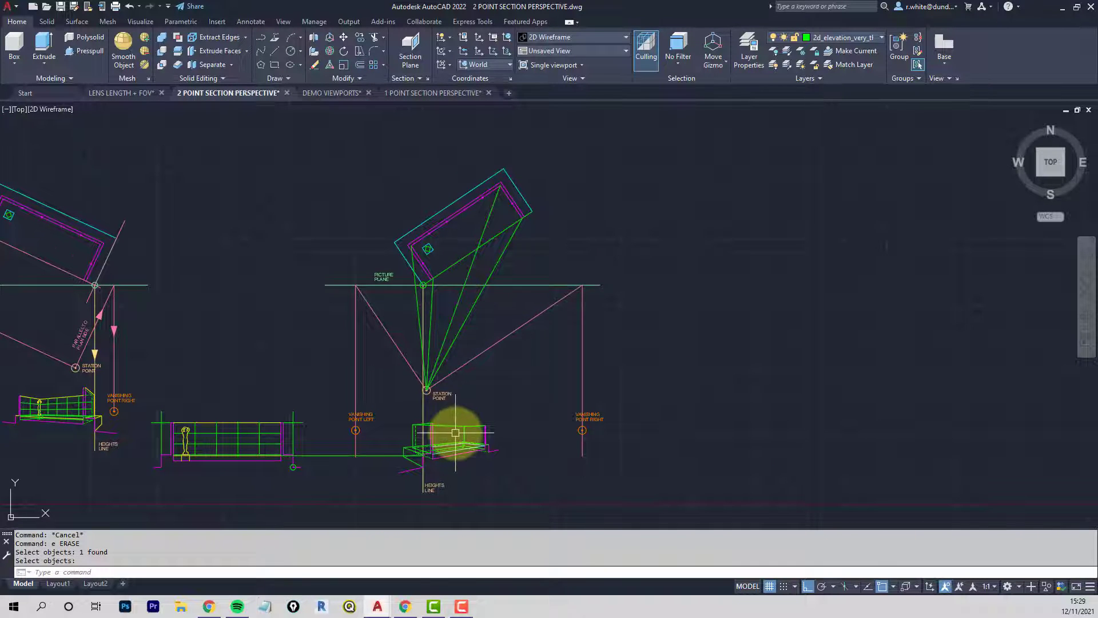
scroll(472, 288, "up", 2)
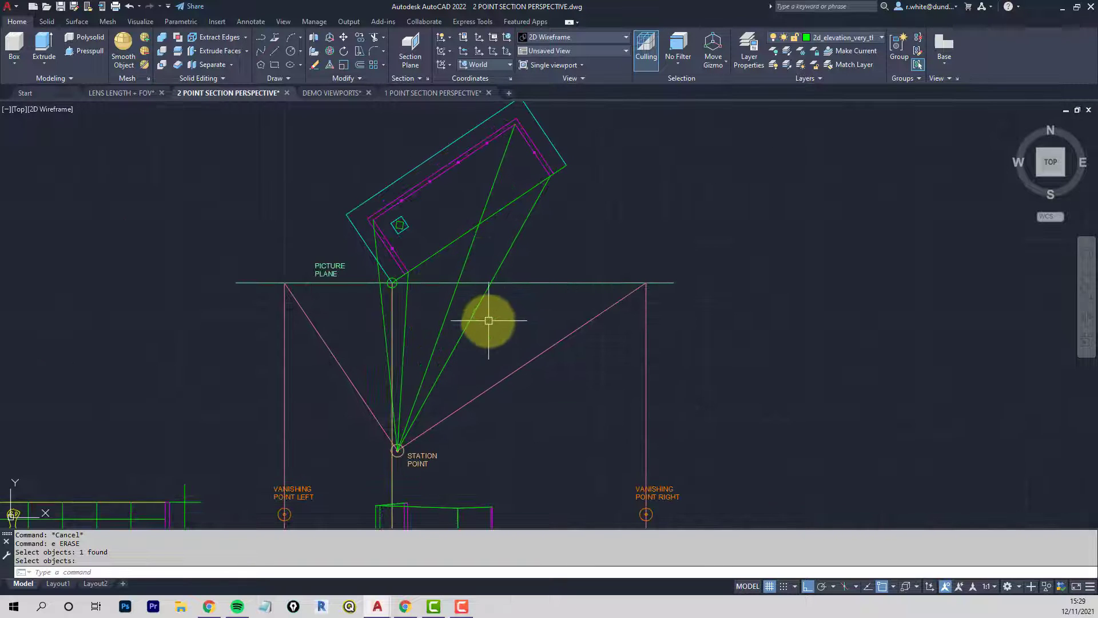
left_click(485, 319)
left_click(422, 307)
key("Delete")
left_click(407, 313)
key("Delete")
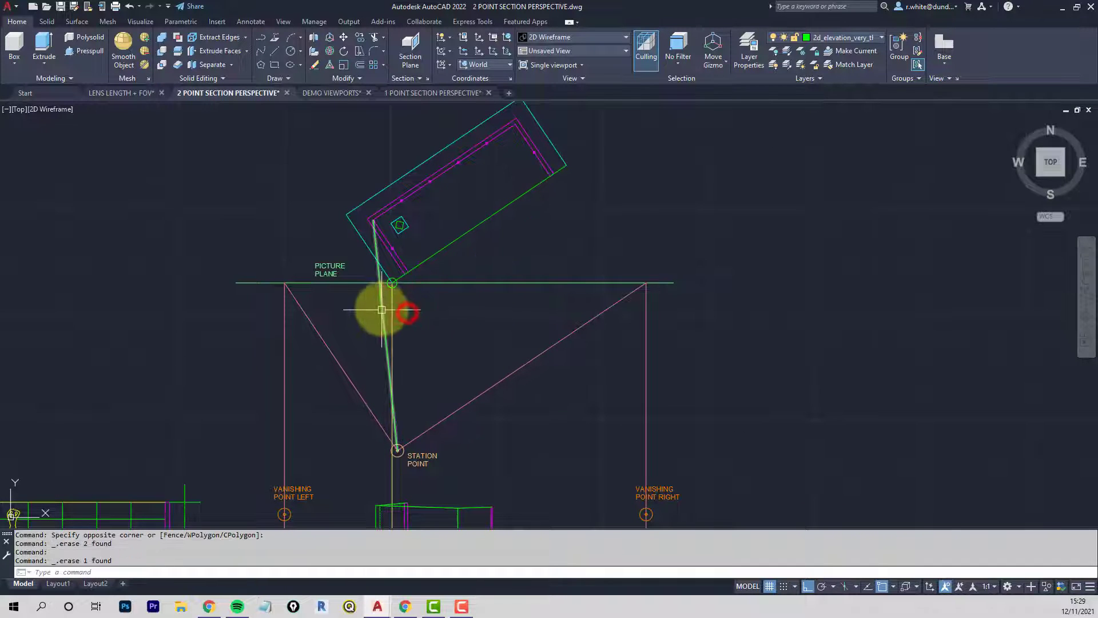
key("Delete")
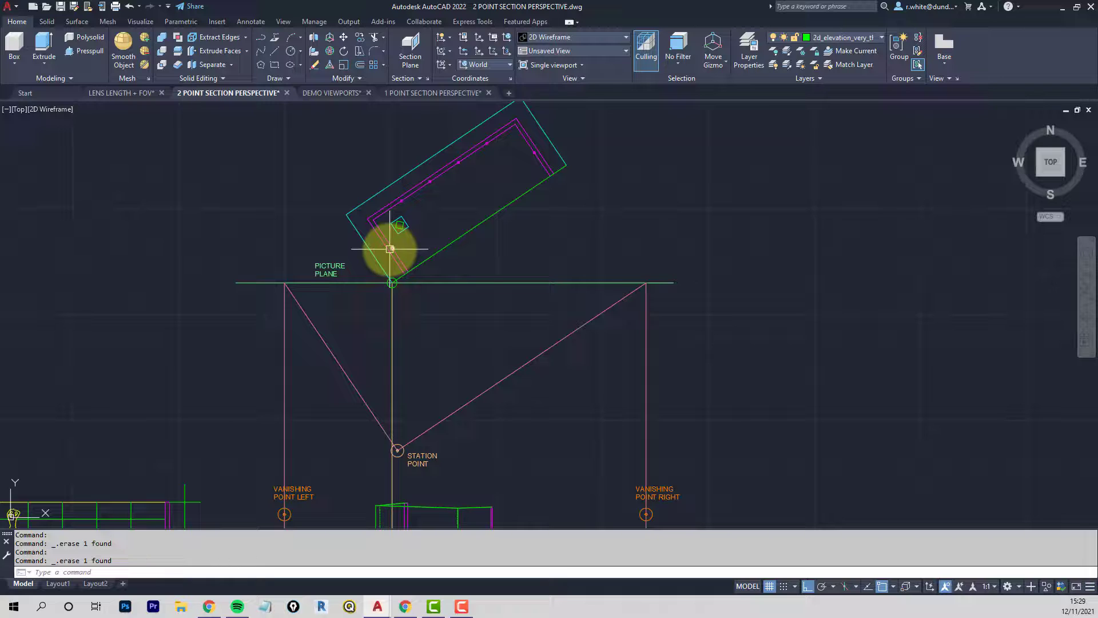
Try a sight line from the centre of the station point circle to the first marker on the plan's long back wall
scroll(394, 245, "up", 2)
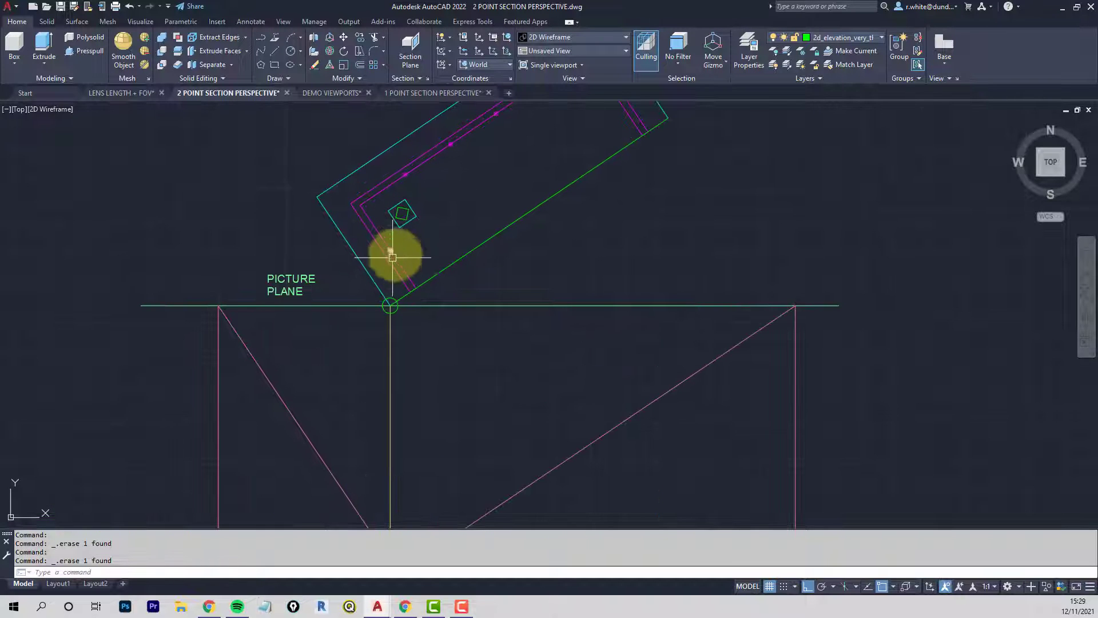
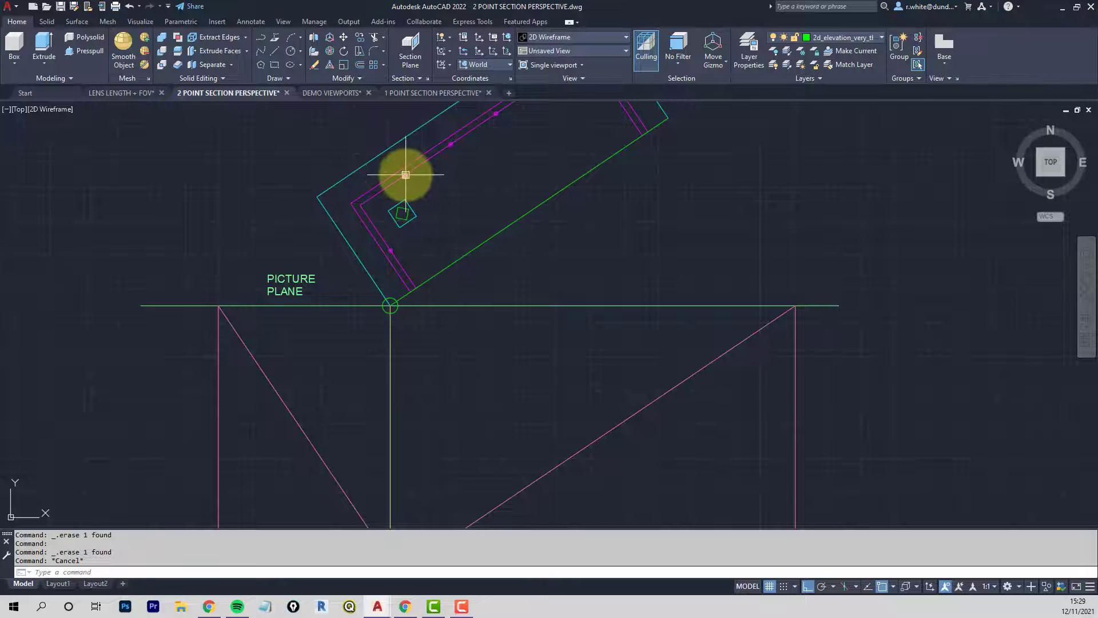
type("nt: ce")
key("space")
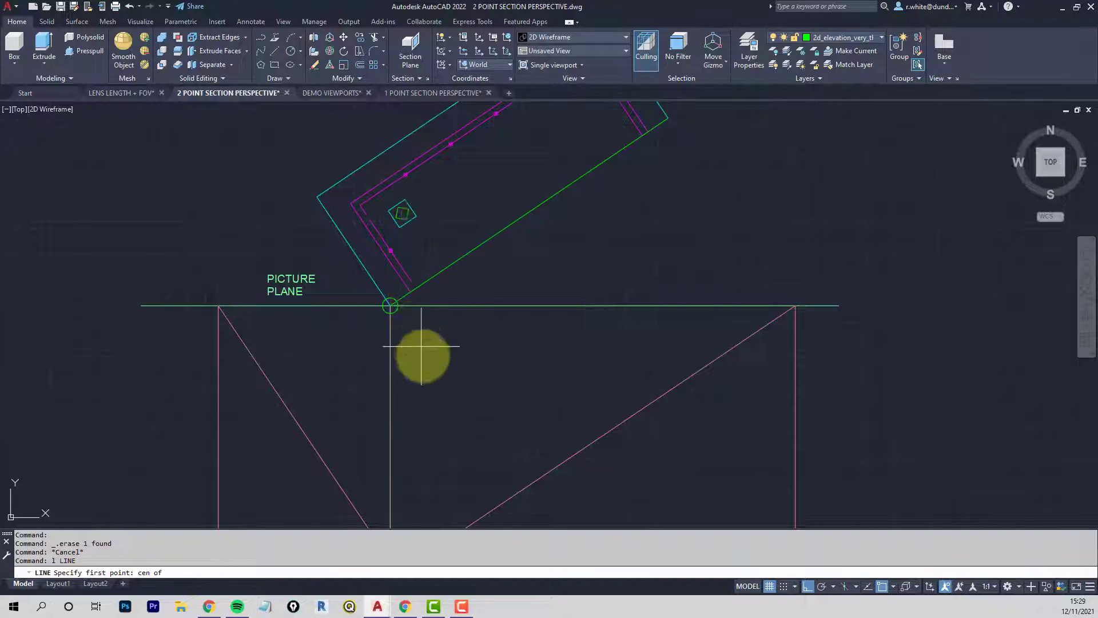
scroll(422, 355, "down", 4)
left_click(417, 436)
scroll(415, 296, "up", 4)
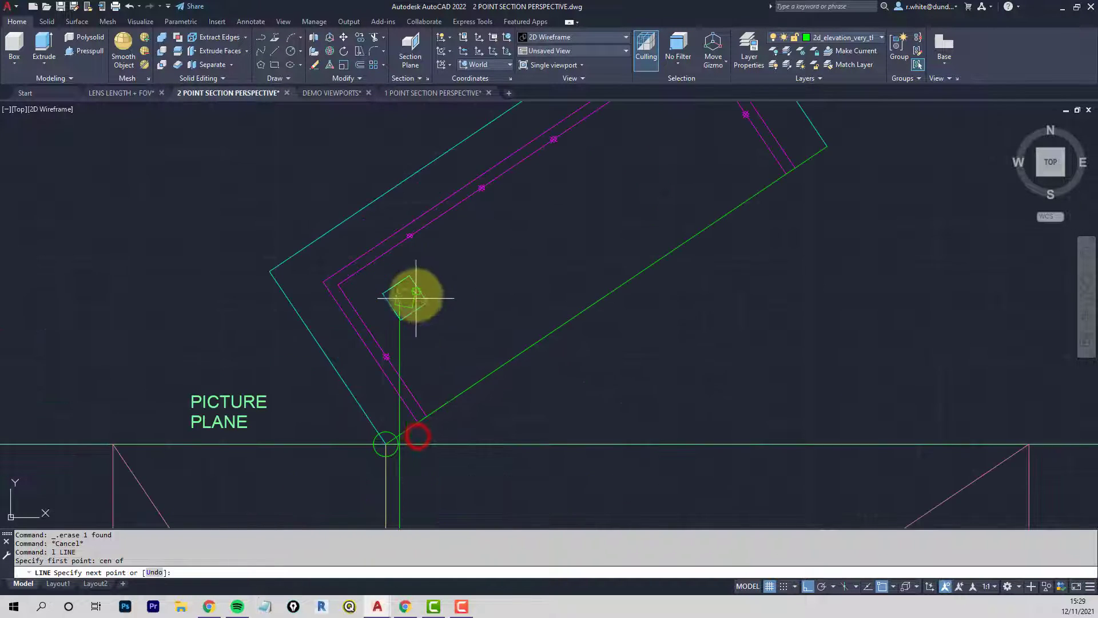
left_click(406, 237)
key("space")
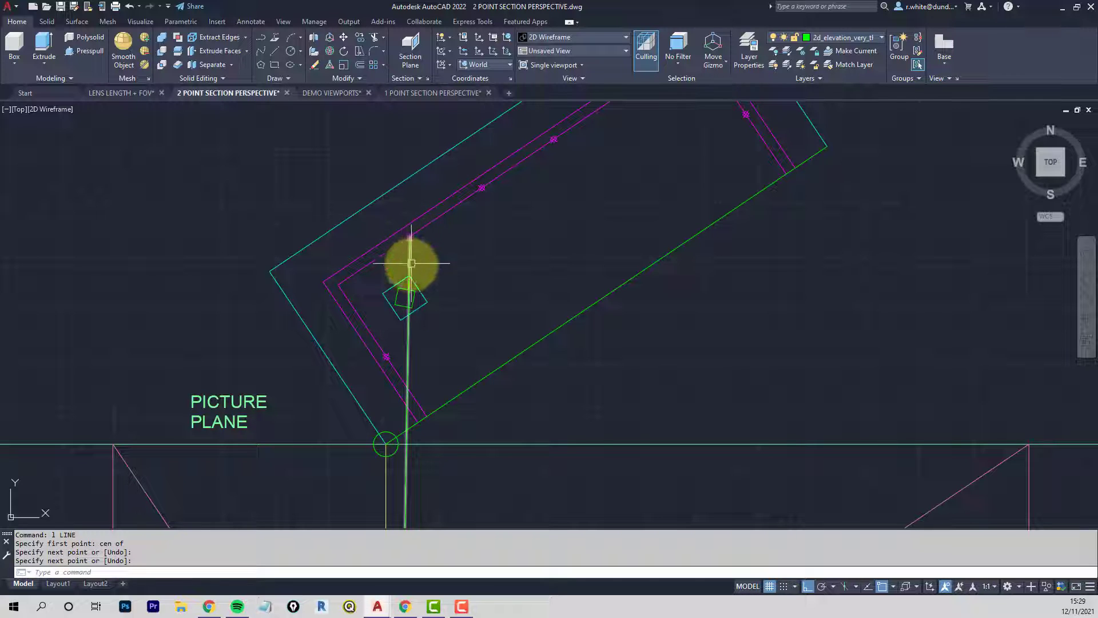
key("Delete")
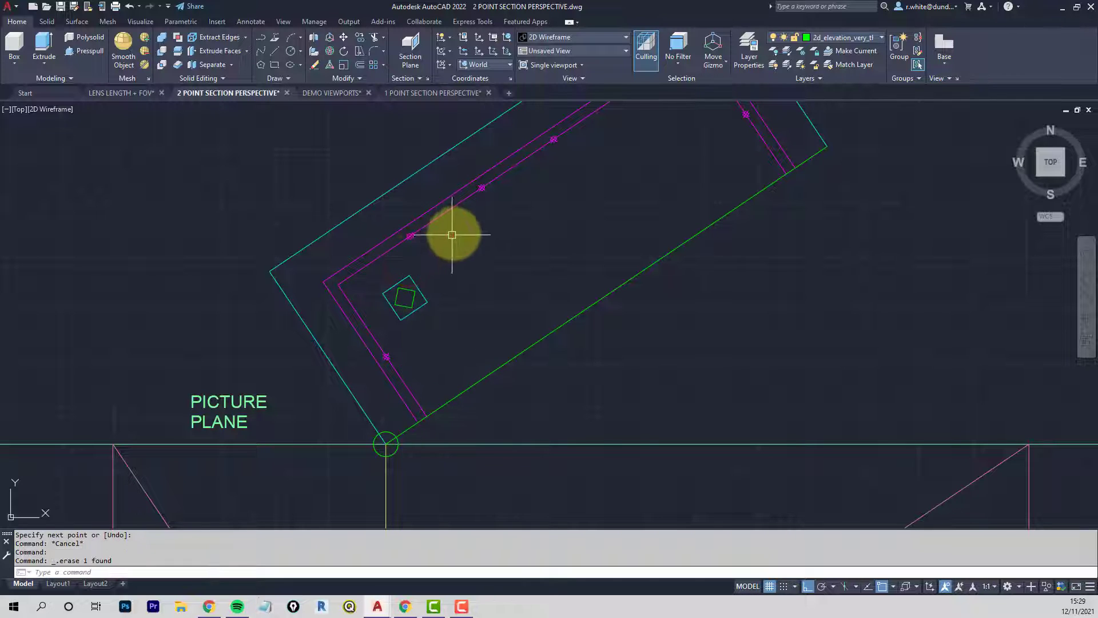
Draw sight lines joining the station point to the other three markers on the plan's long wall and the marker on its right wall
scroll(458, 232, "down", 4)
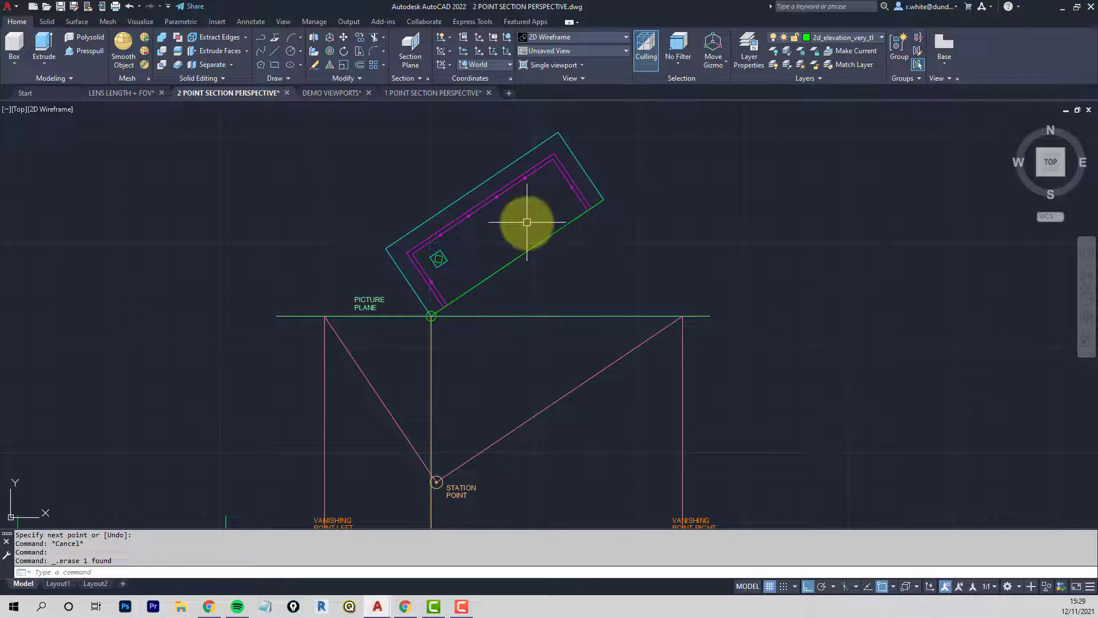
type("l")
key("space")
left_click(468, 218)
middle_click_drag(468, 285, 465, 241)
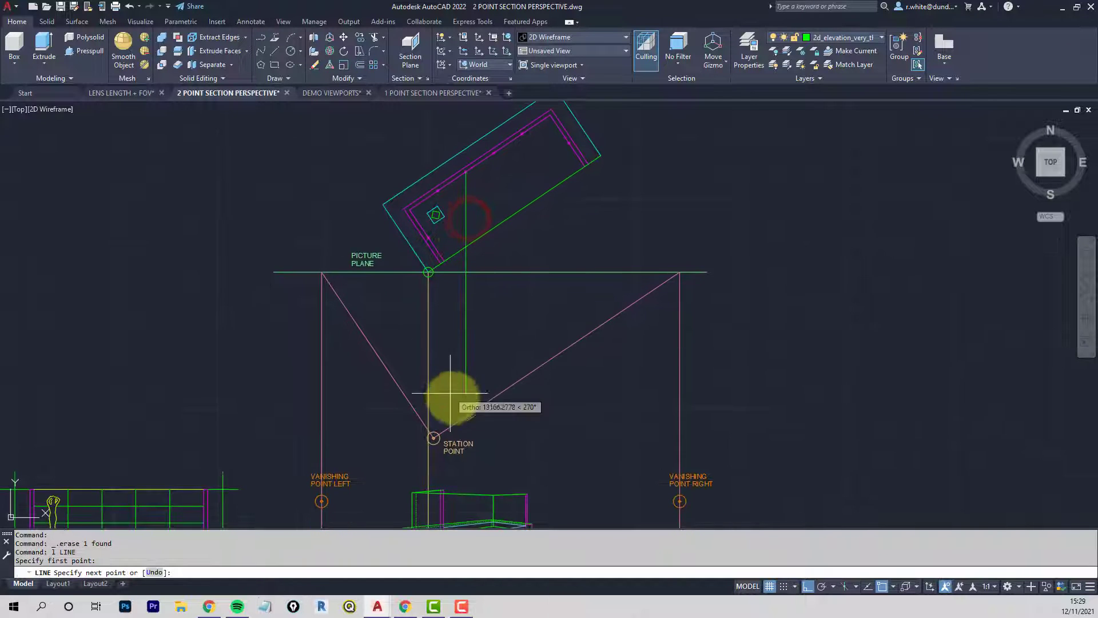
left_click(462, 412)
left_click(491, 153)
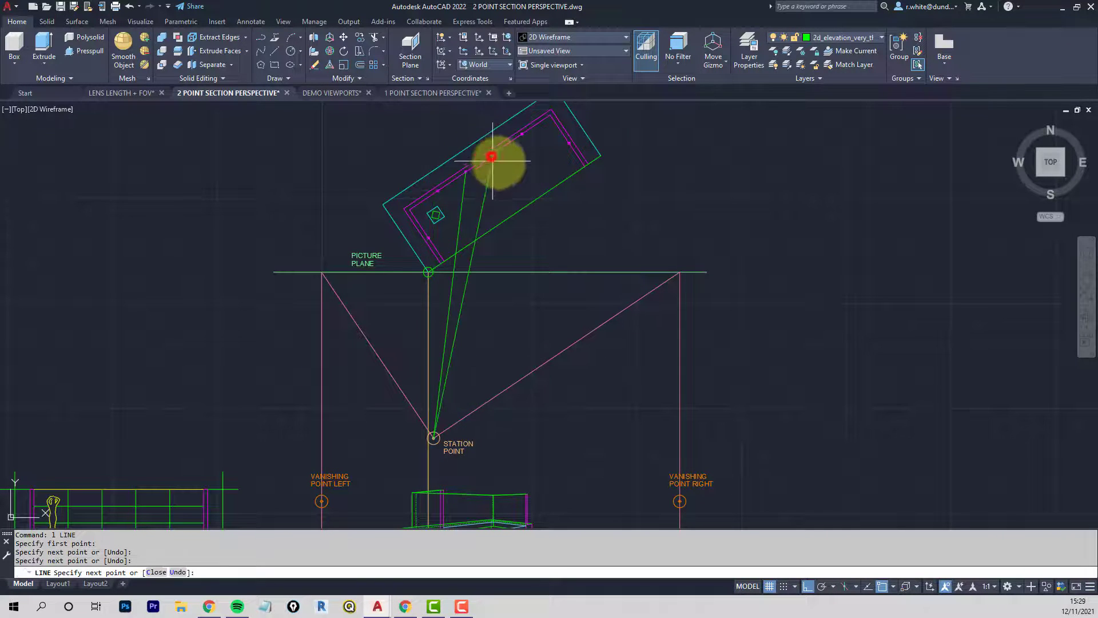
left_click(468, 411)
left_click(565, 143)
key("Return")
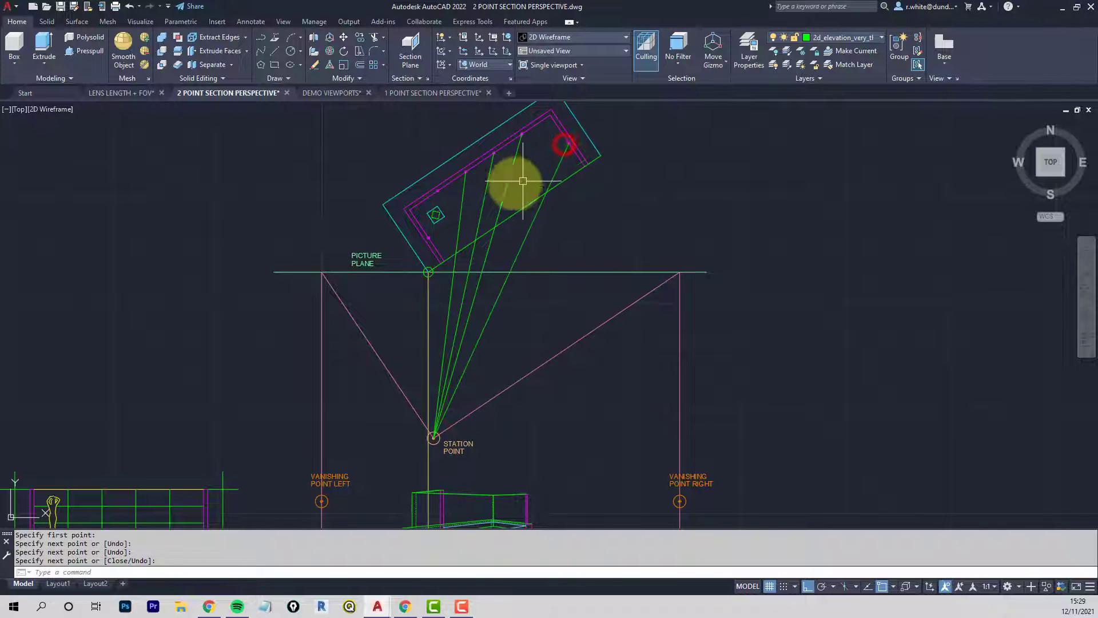
scroll(463, 269, "up", 2)
middle_click_drag(463, 270, 426, 385)
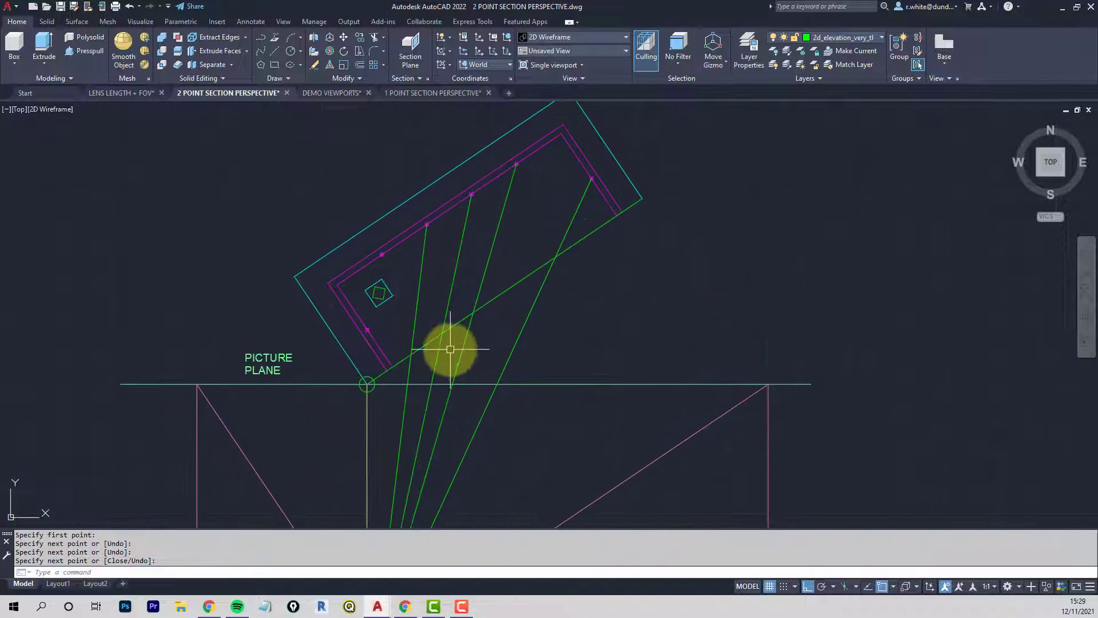
key("Escape")
key("Escape")
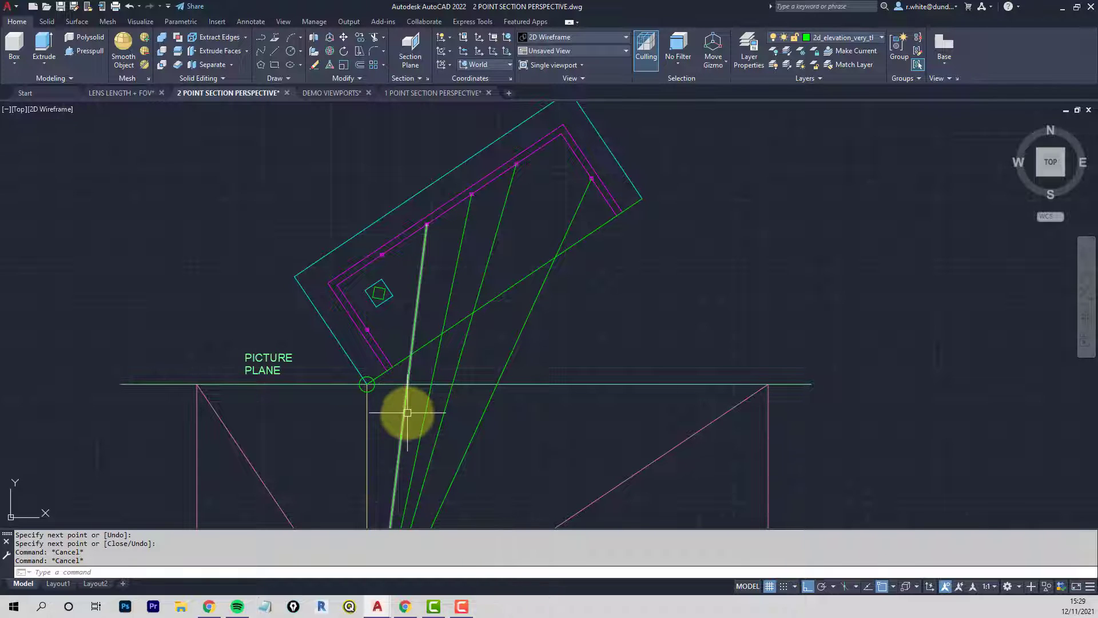
Draw a short vertical line down from where the leftmost sight line crosses the picture plane
type("l")
key("Return")
scroll(400, 395, "up", 2)
left_click(412, 394)
middle_click_drag(410, 401, 384, 211)
left_click(387, 399)
key("Return")
Draw matching vertical lines down from the picture plane crossings of the second and third sight lines
key("Return")
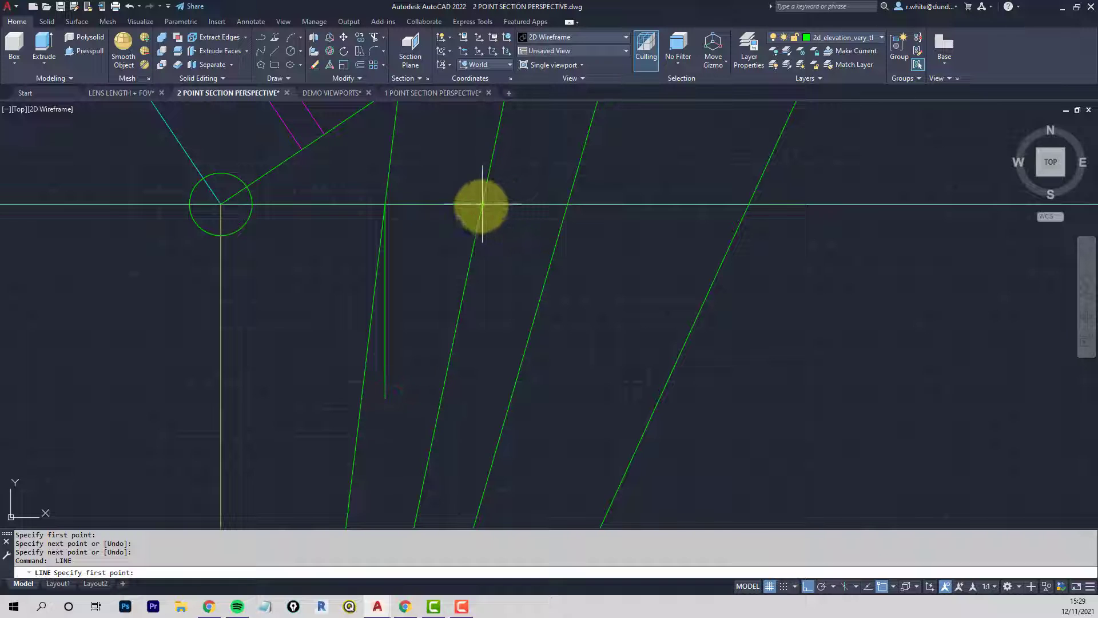
left_click(483, 204)
left_click(467, 399)
key("Return")
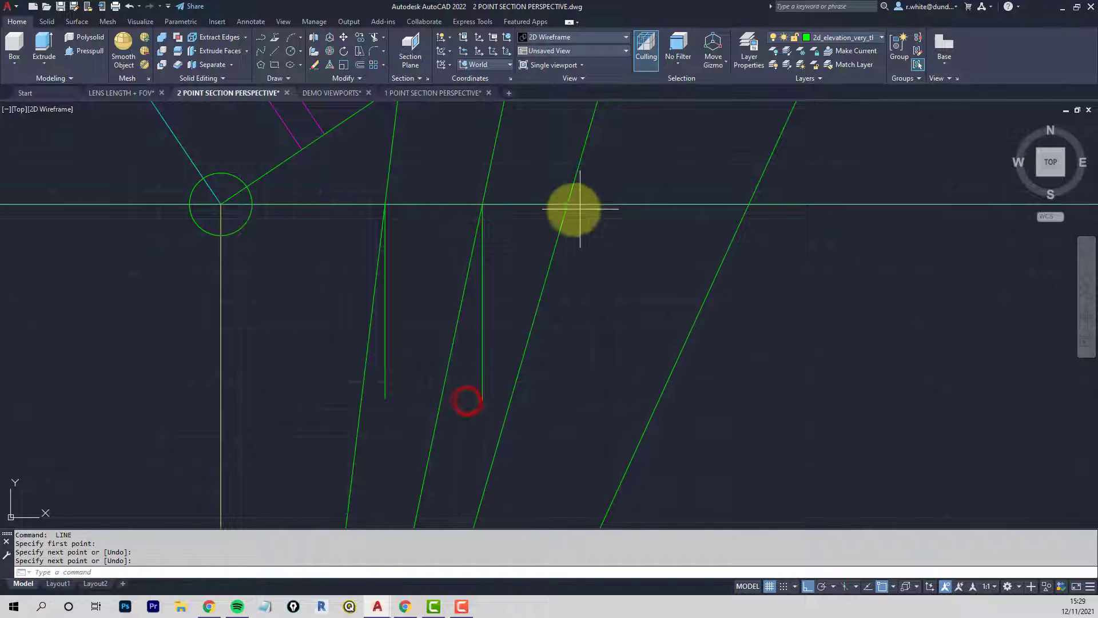
left_click(572, 208)
left_click(567, 399)
key("Return")
Draw the fourth vertical line down from the picture plane crossing of the rightmost sight line
key("Return")
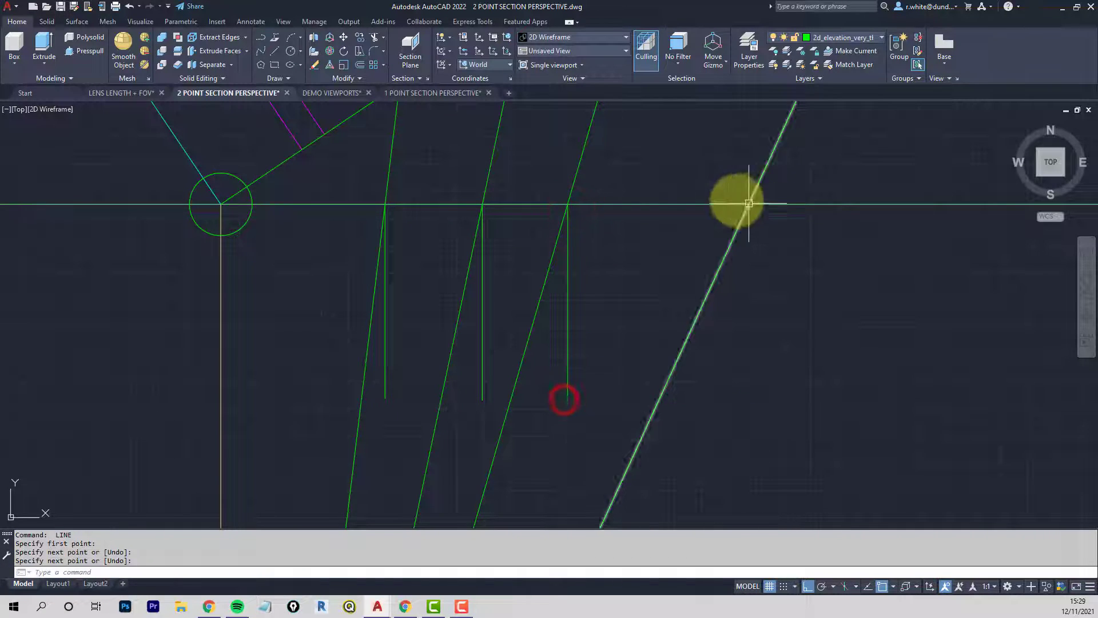
left_click(744, 204)
left_click(740, 400)
key("Return")
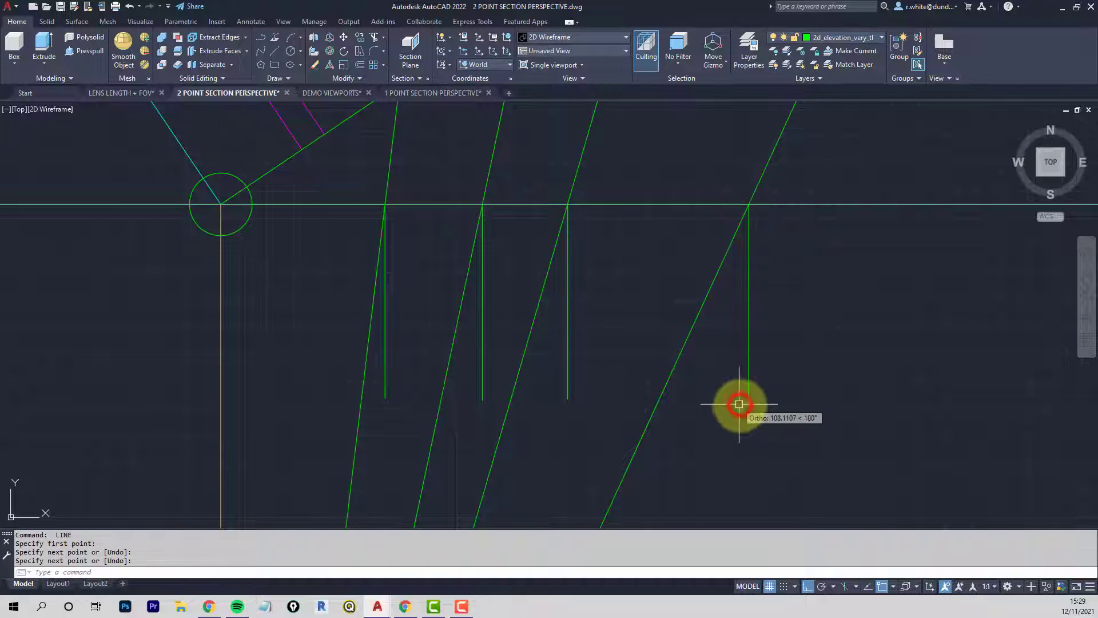
scroll(719, 257, "down", 4)
key("Escape")
key("Escape")
Erase the four sight lines with a crossing selection, keeping the four short vertical lines
type("c")
key("Return")
left_click(675, 320)
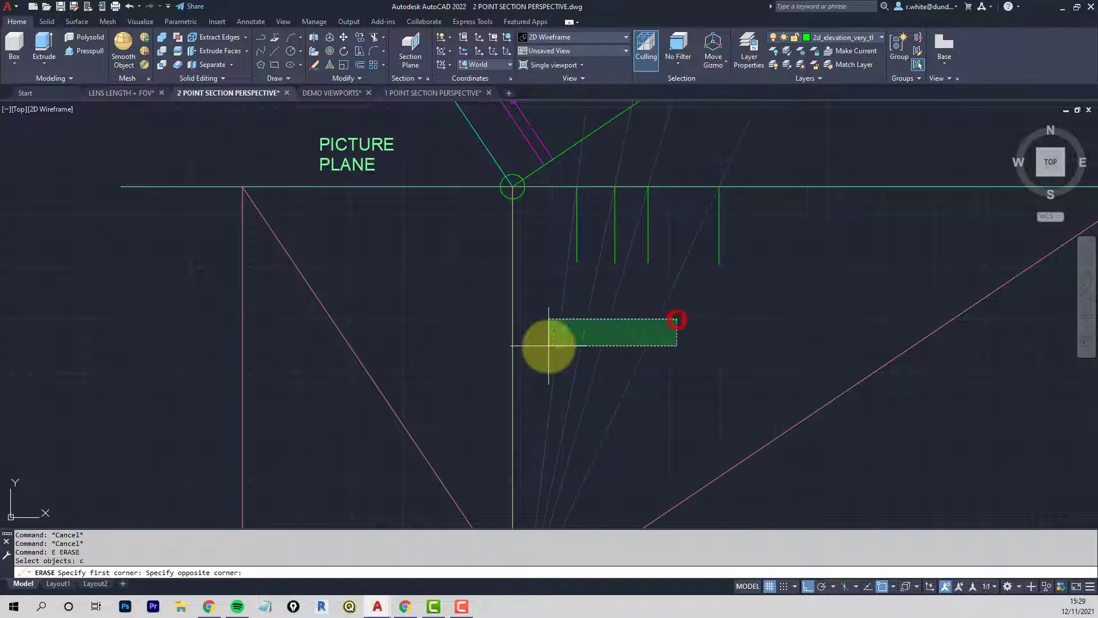
left_click(549, 345)
key("Return")
Move the four vertical lines straight down to just above the top edge of the perspective's back wall
scroll(647, 309, "down", 2)
middle_click_drag(647, 309, 607, 185)
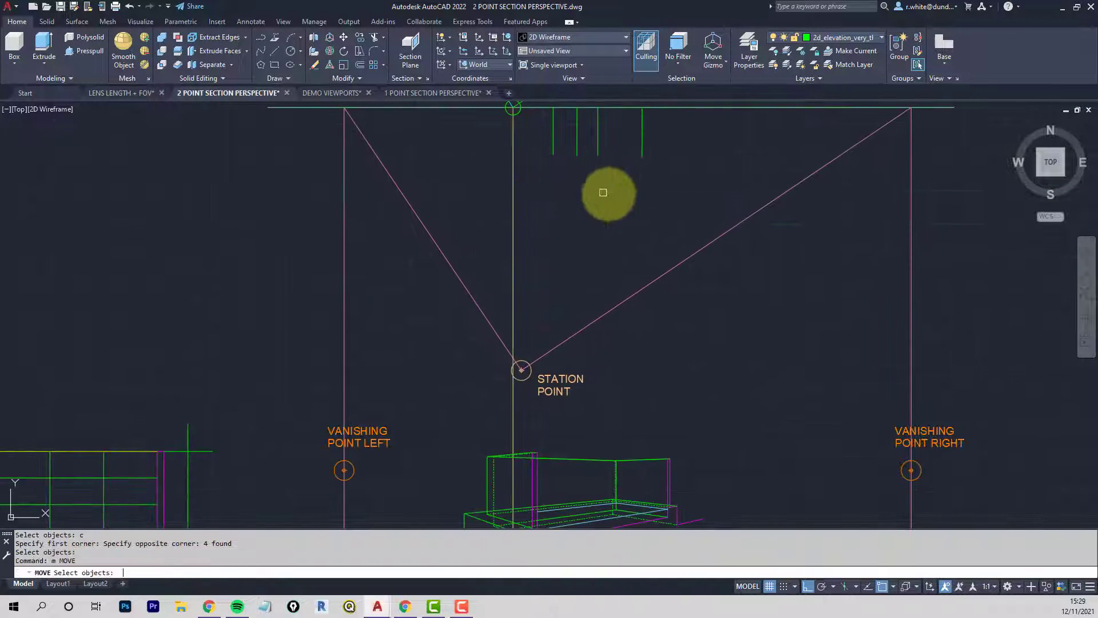
type("m")
key("Return")
left_click(657, 139)
left_click(537, 172)
key("Return")
left_click(702, 153)
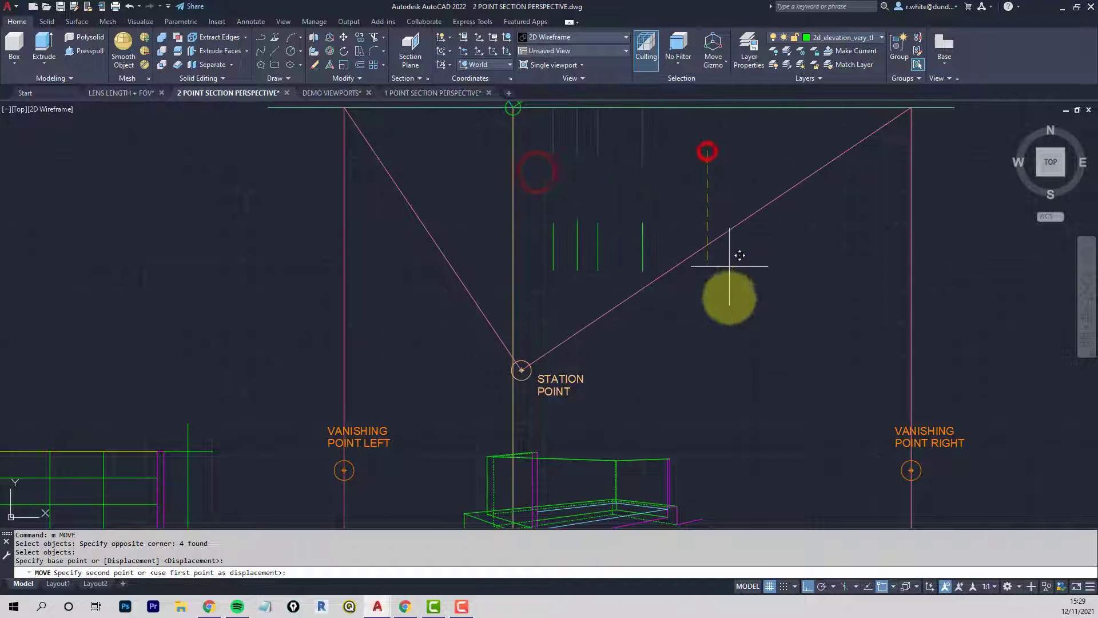
middle_click_drag(721, 332, 707, 205)
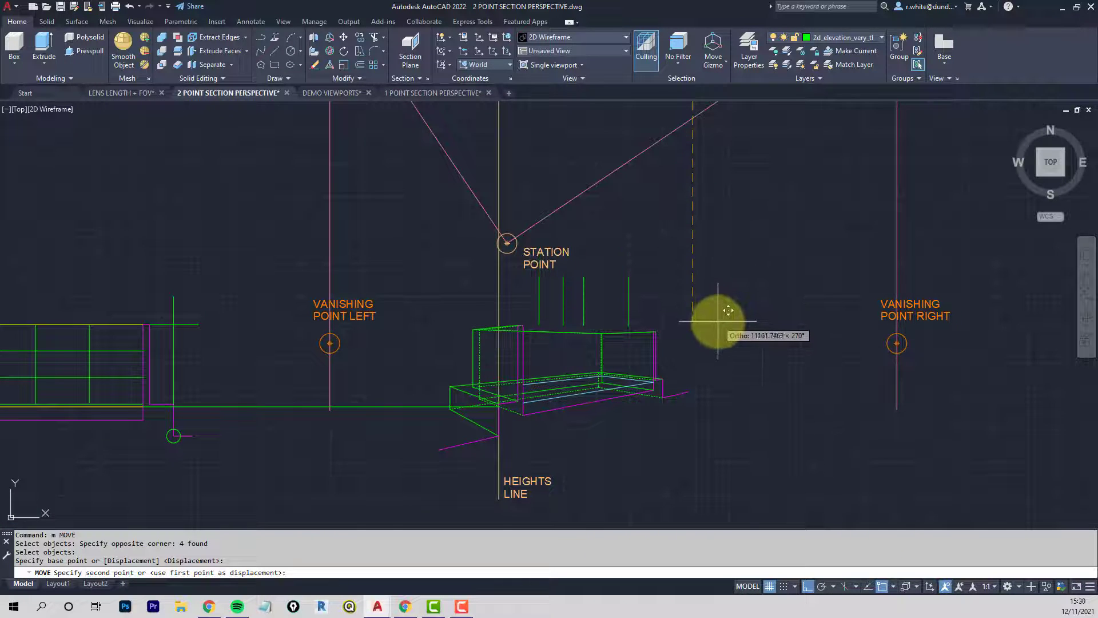
key("Escape")
scroll(633, 372, "up", 4)
key("Escape")
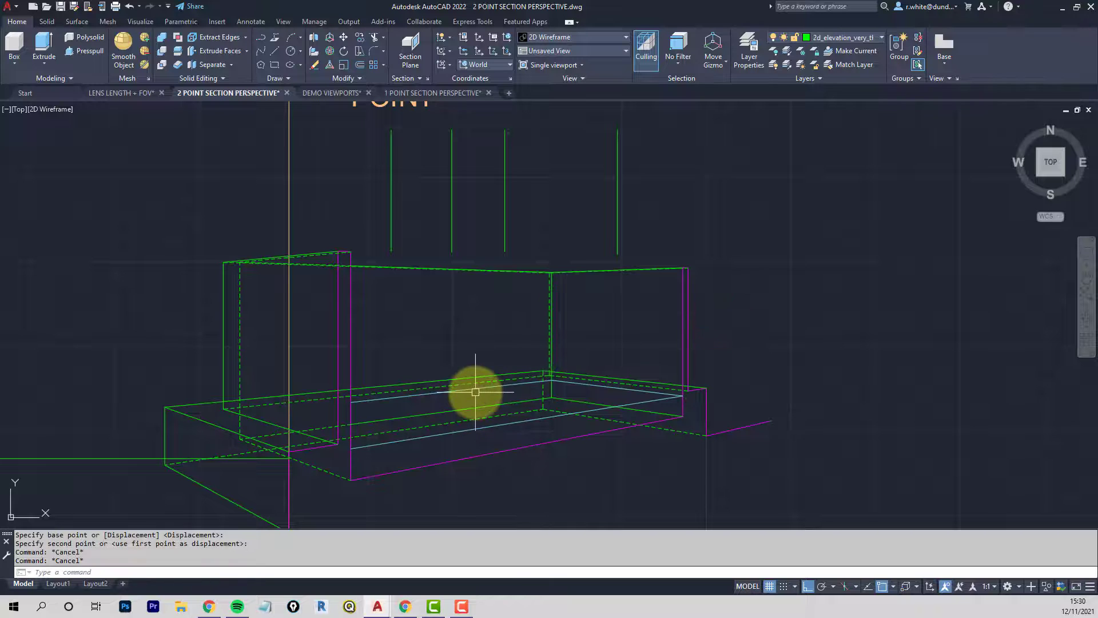
type("ex")
key("Return")
middle_click_drag(393, 421, 427, 353)
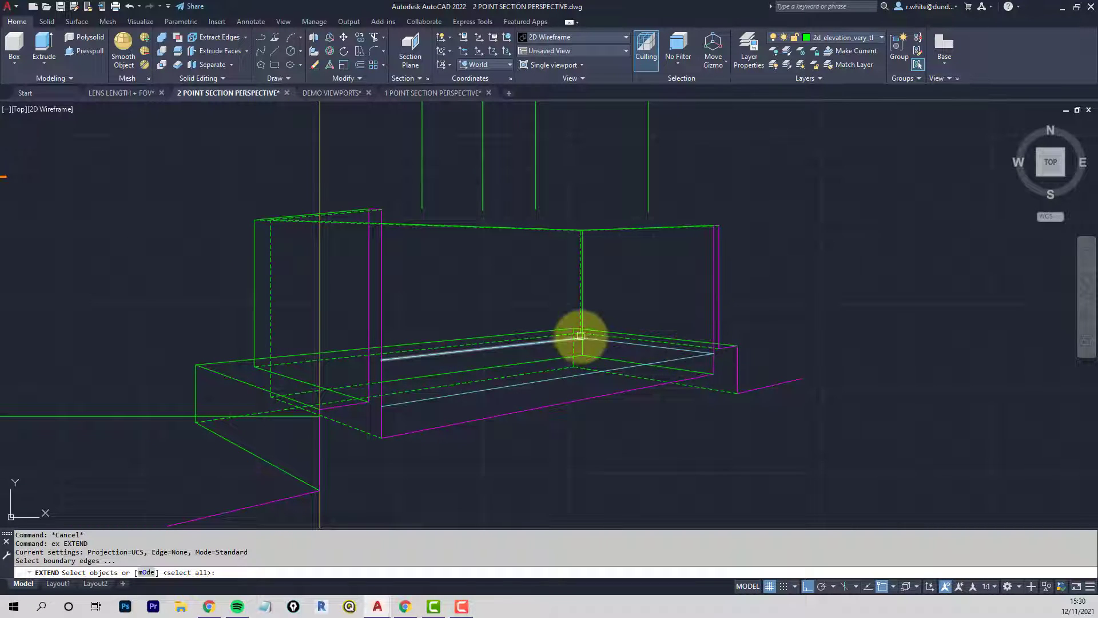
scroll(560, 344, "down", 2)
scroll(405, 362, "down", 2)
key("Escape")
key("Escape")
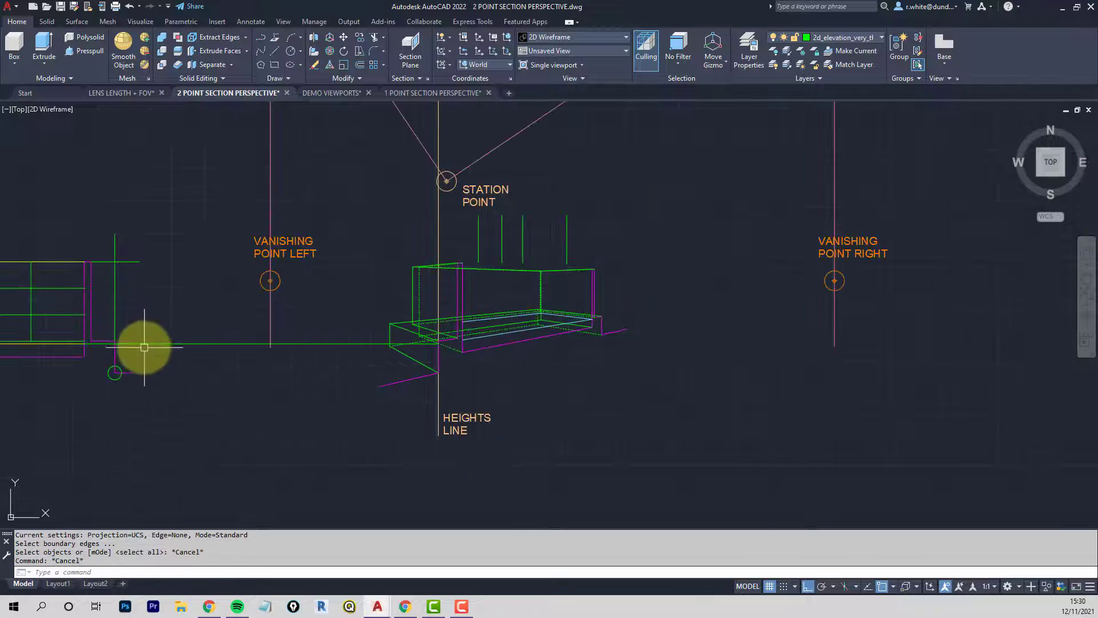
Erase the long horizontal projection line between the elevation and the heights line
key("Return")
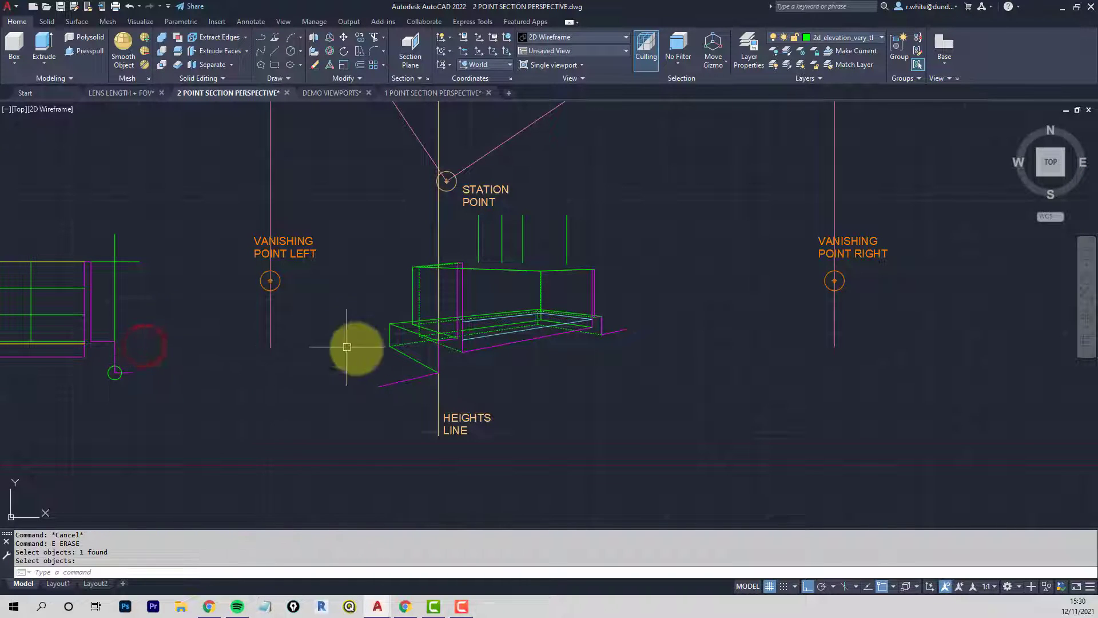
scroll(470, 344, "up", 5)
middle_click_drag(432, 312, 390, 336)
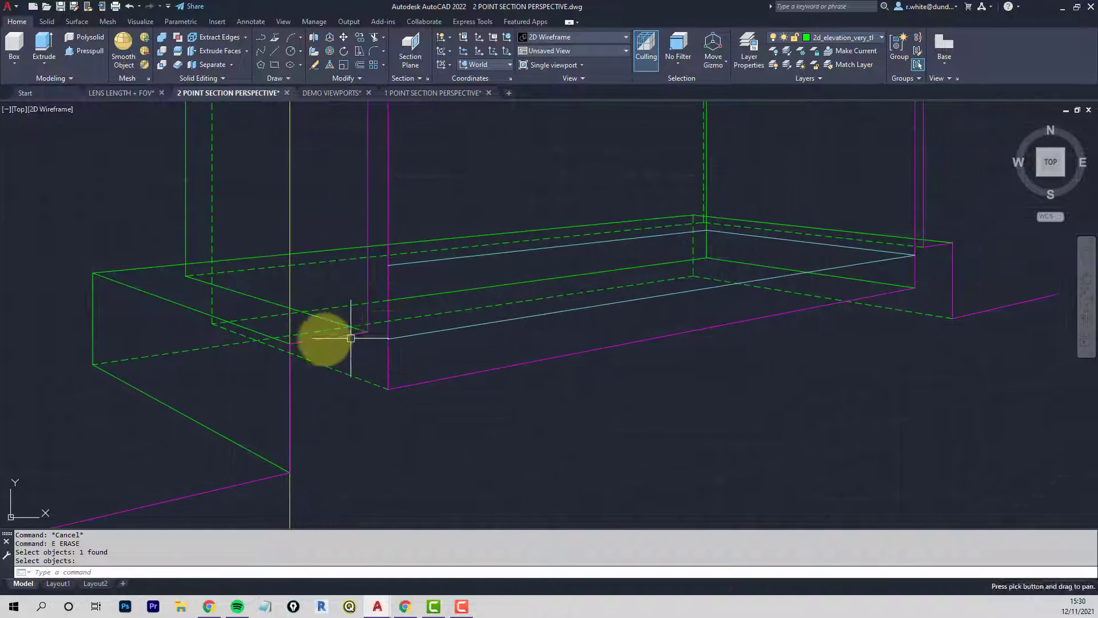
Copy the short magenta cut line beside the left wall from its heights line end to its other end at the wall
type("cp")
key("Return")
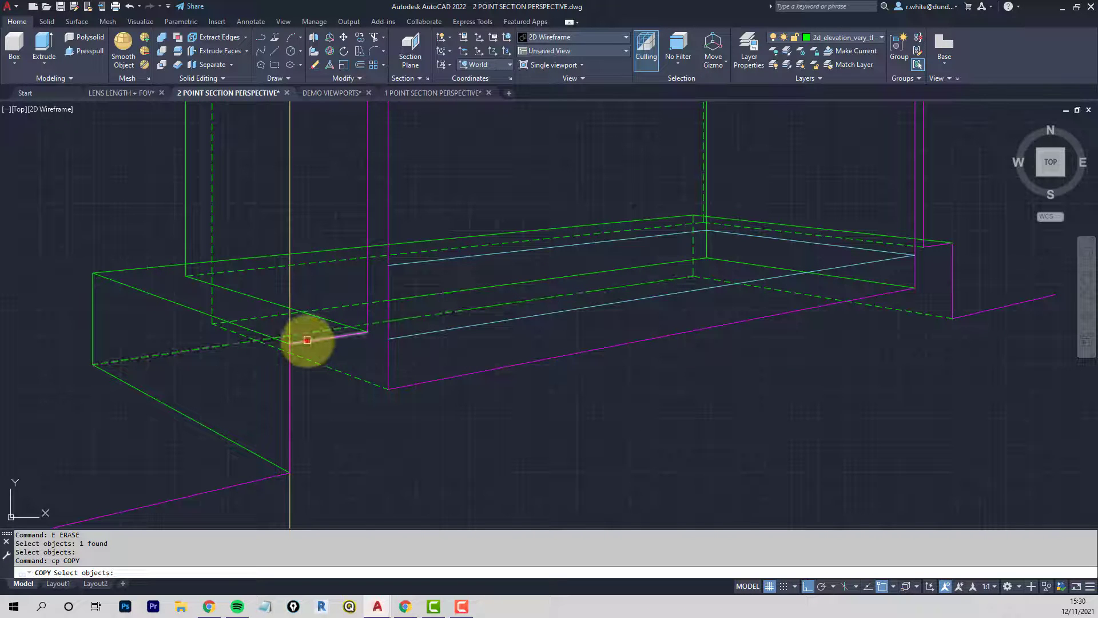
left_click(307, 340)
key("Return")
left_click(293, 343)
left_click(372, 328)
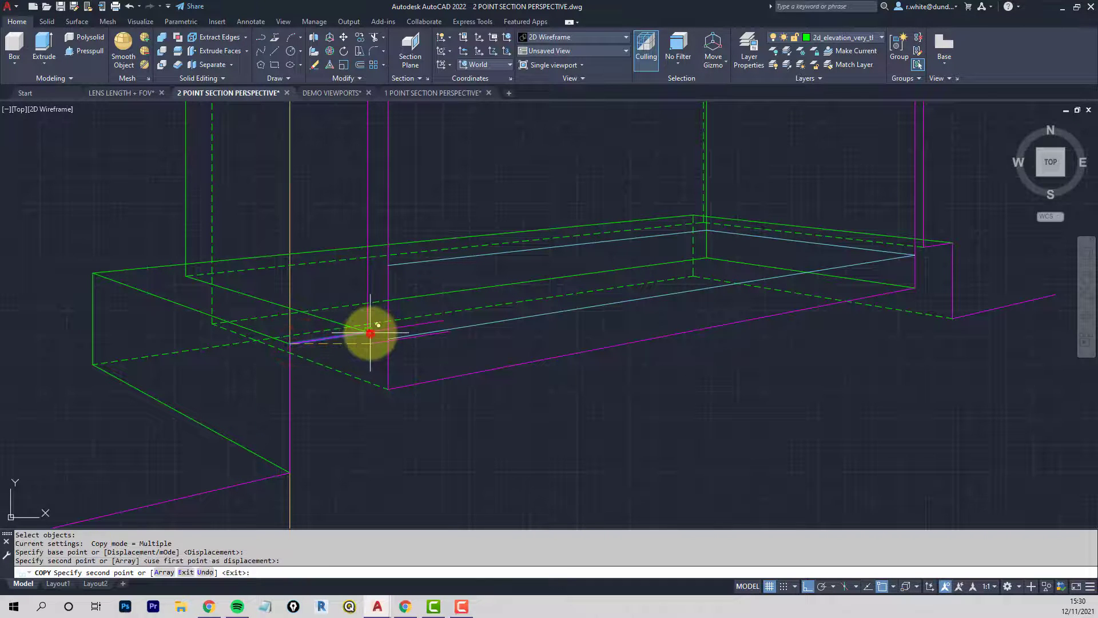
key("Escape")
key("Escape")
Extend the copied magenta line across the room to the inner magenta cut line of the right wall
scroll(449, 327, "down", 2)
type("ex")
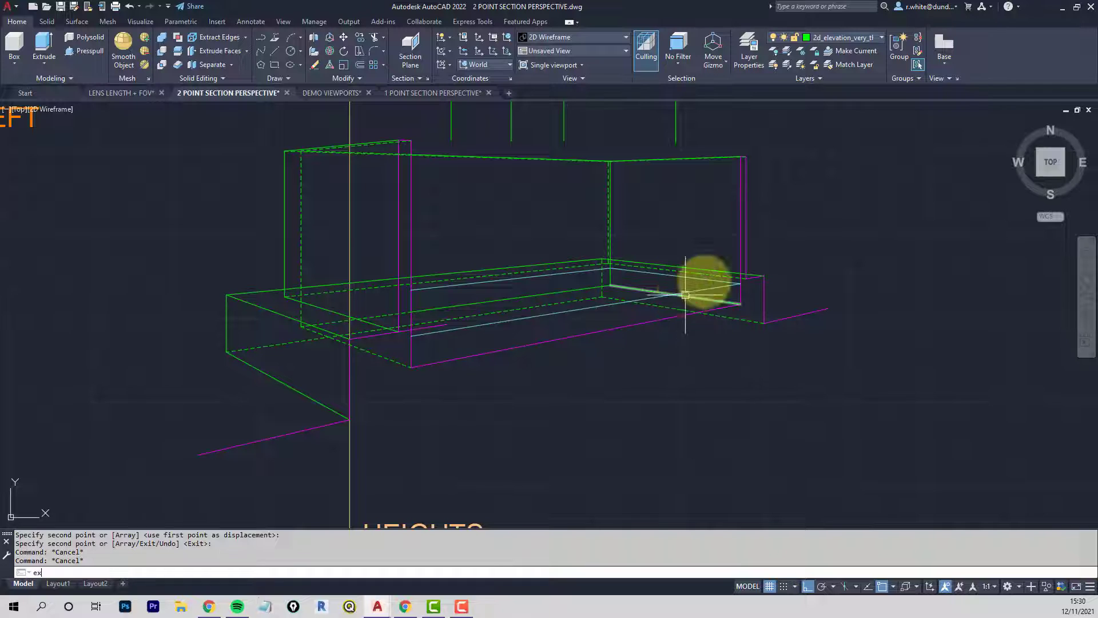
key("Return")
left_click(740, 258)
key("Return")
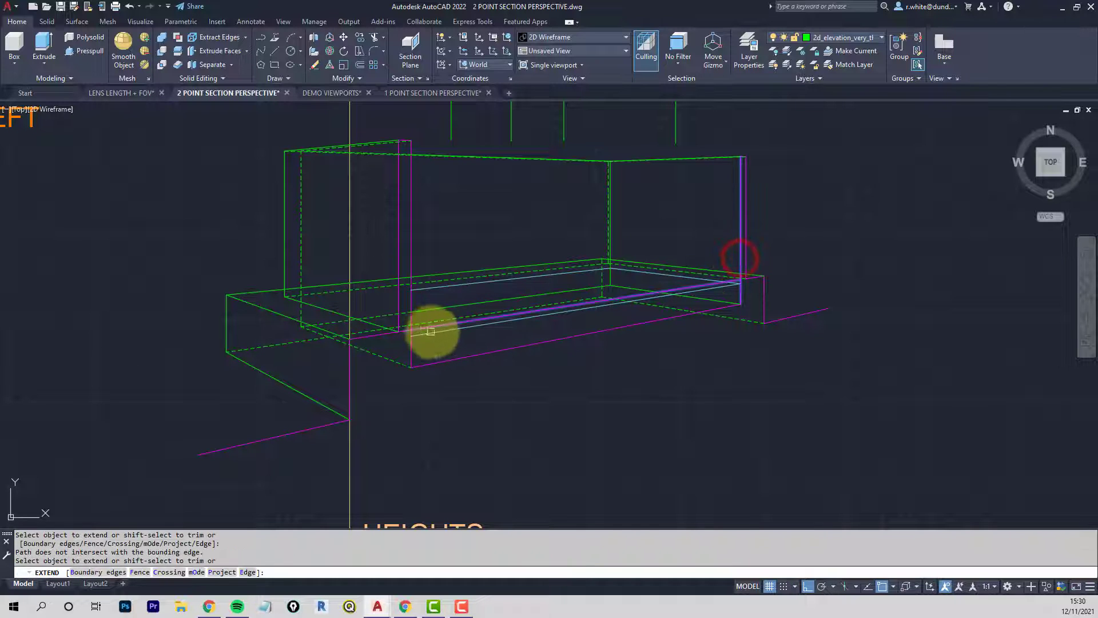
left_click(439, 325)
scroll(655, 281, "up", 2)
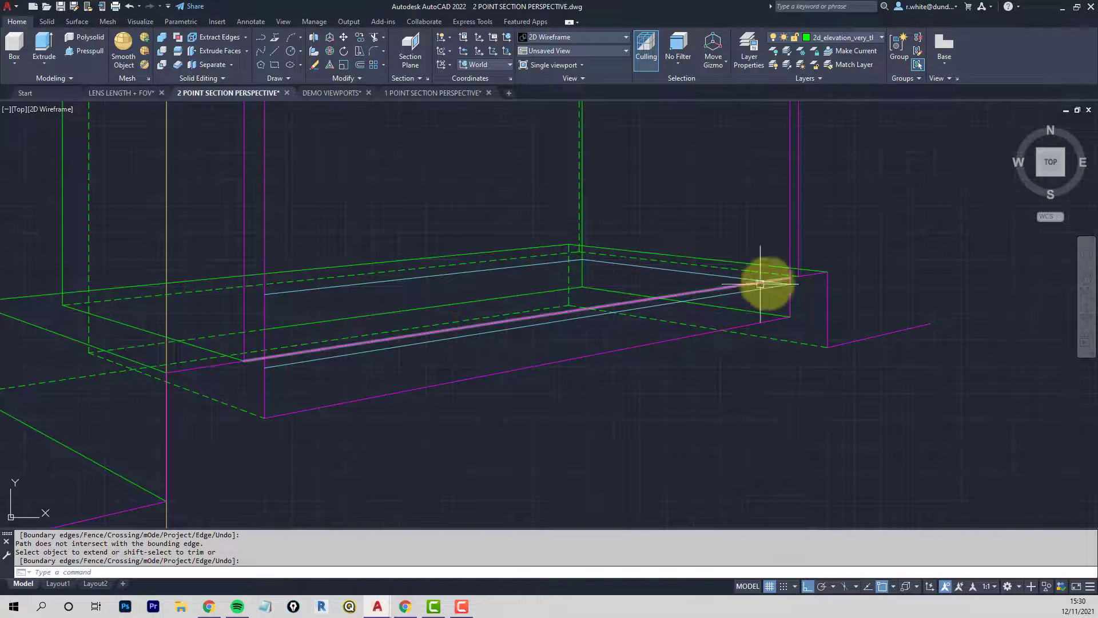
type("cp")
key("Return")
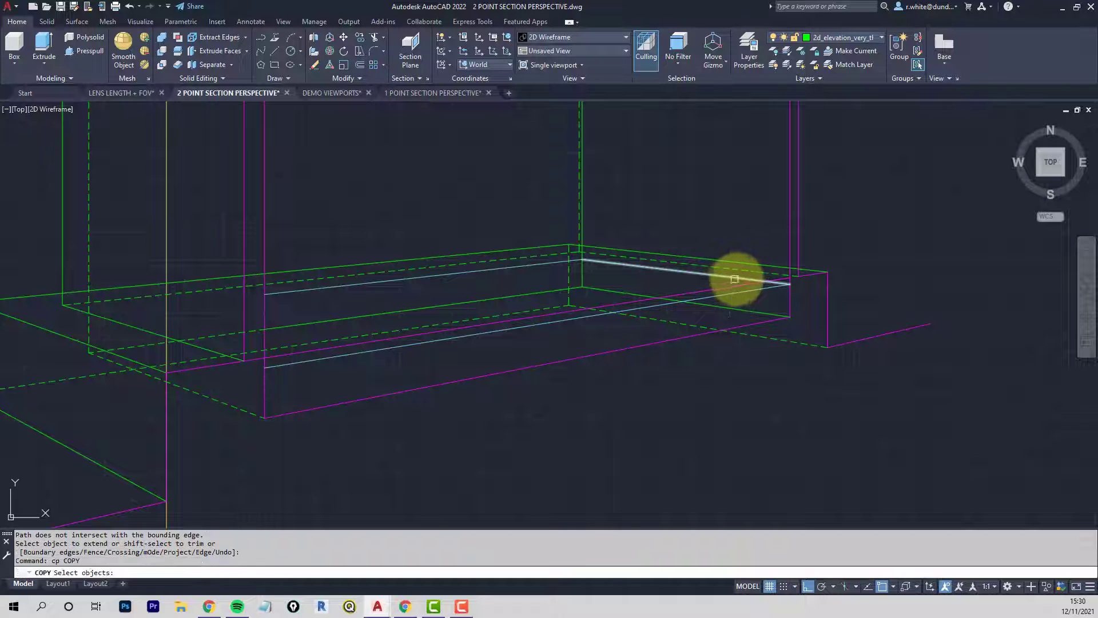
scroll(778, 275, "up", 2)
scroll(786, 286, "down", 2)
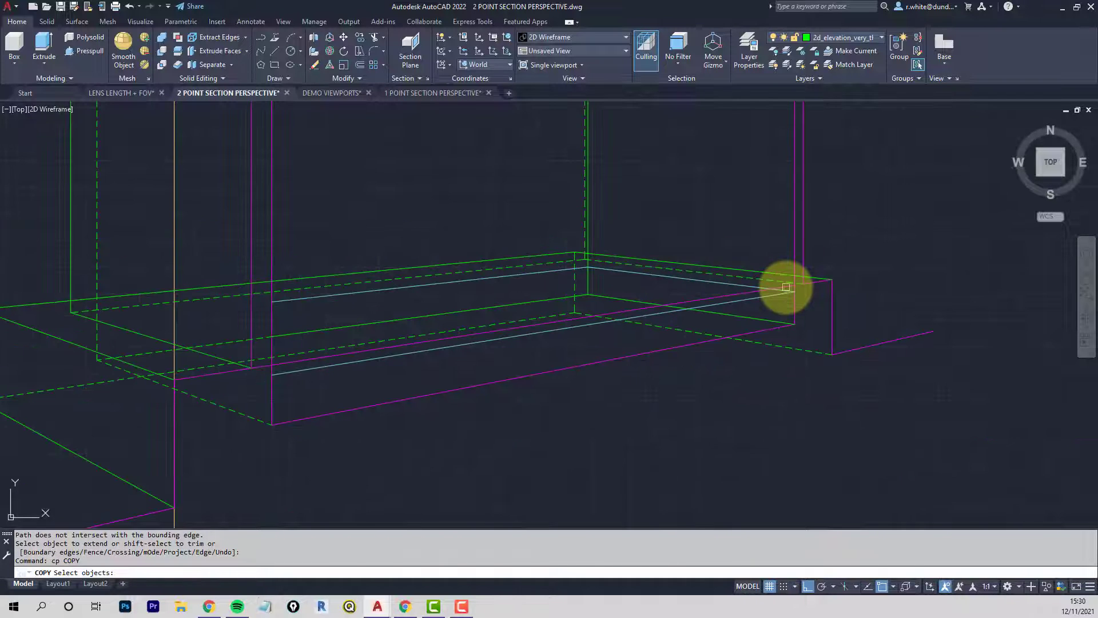
key("Escape")
key("Escape")
Draw a line from the extended magenta line's end at the right wall's inner cut line to the left vanishing point
type("l")
key("Return")
scroll(791, 286, "up", 2)
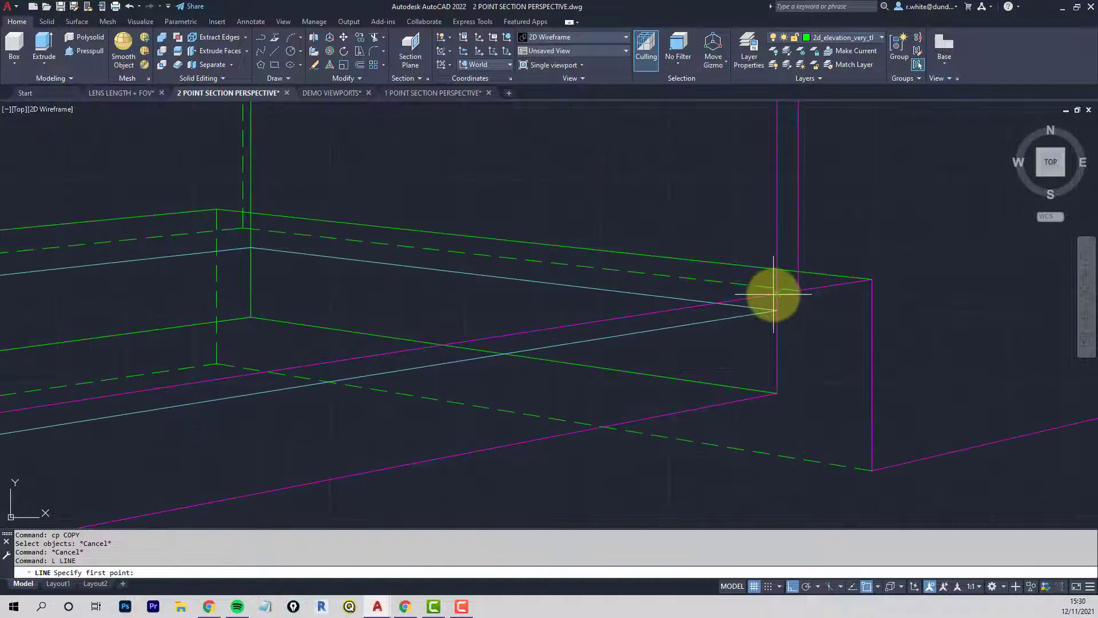
left_click(774, 295)
scroll(527, 277, "down", 4)
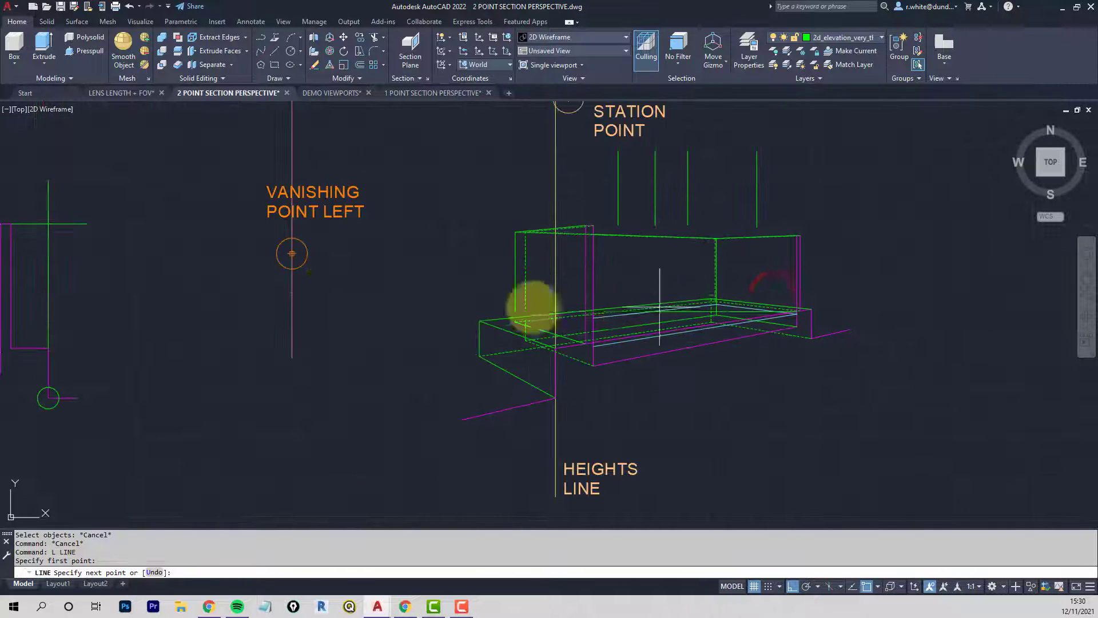
left_click(292, 257)
scroll(736, 336, "up", 3)
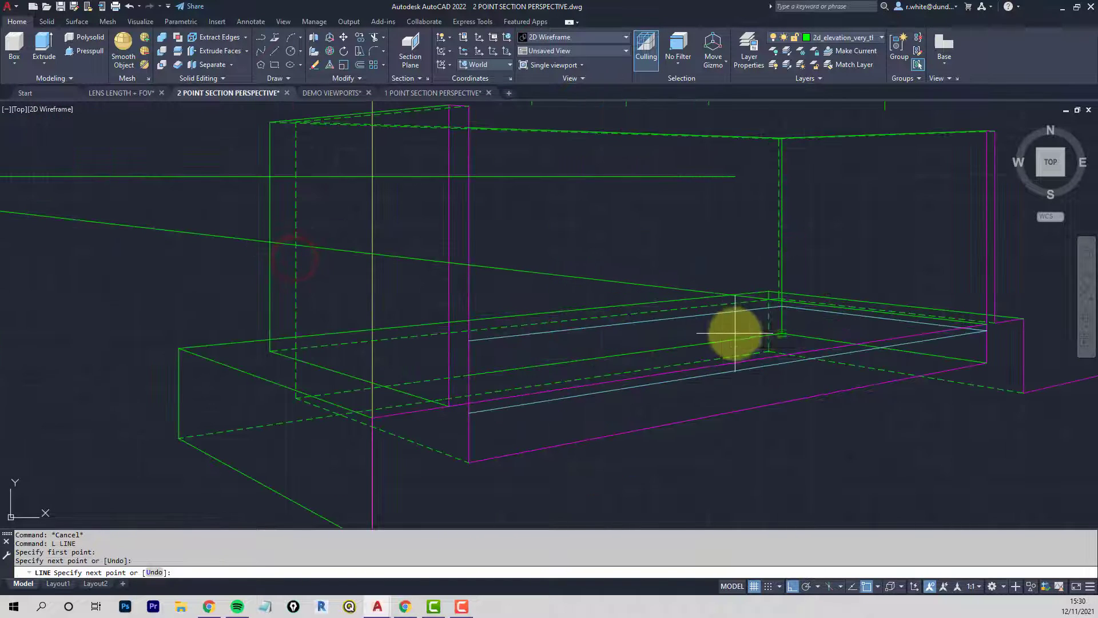
key("Return")
Draw a line from where the new vanishing line meets the room's back corner to the right vanishing point
key("Return")
scroll(758, 291, "up", 2)
left_click(740, 277)
scroll(741, 280, "down", 5)
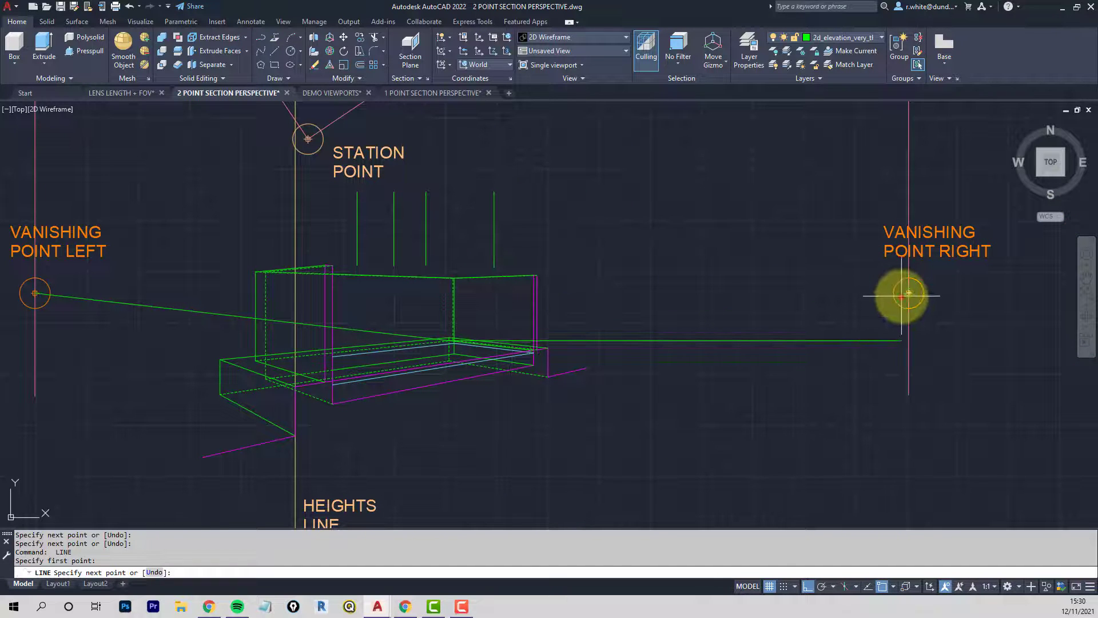
left_click(909, 293)
key("Return")
Extend the line from the right vanishing point across the room to the inner magenta cut line of the left wall
scroll(284, 374, "up", 2)
type("e")
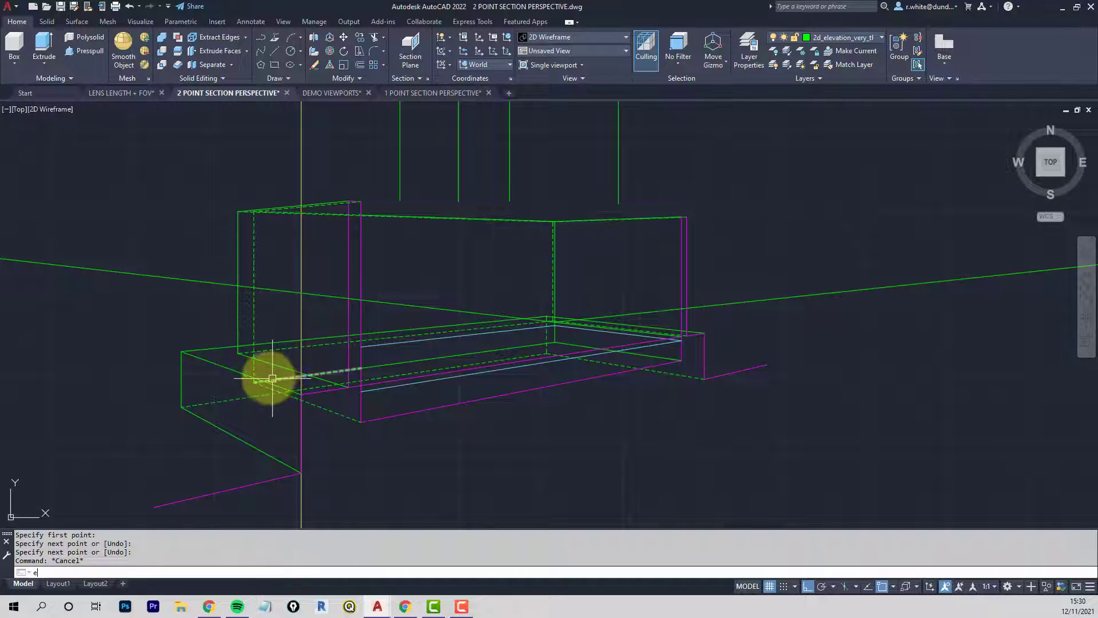
type("x")
key("Return")
scroll(282, 368, "up", 2)
left_click(410, 354)
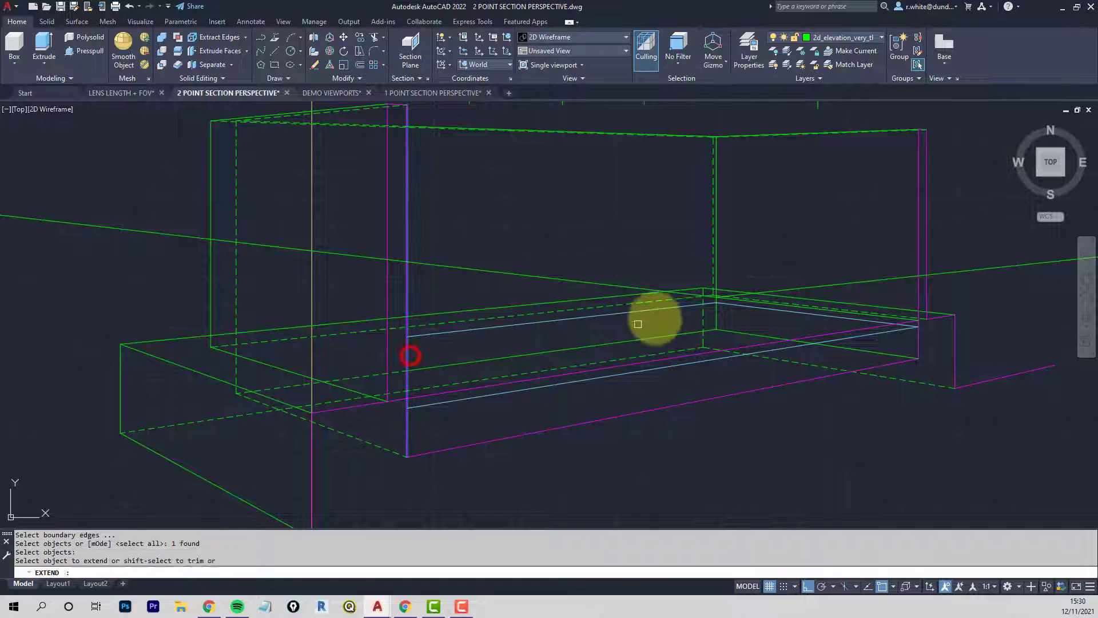
key("Return")
left_click(803, 287)
Fillet the two vanishing lines with radius 0 so they meet at the room's back corner
scroll(721, 301, "up", 3)
type("f")
key("Return")
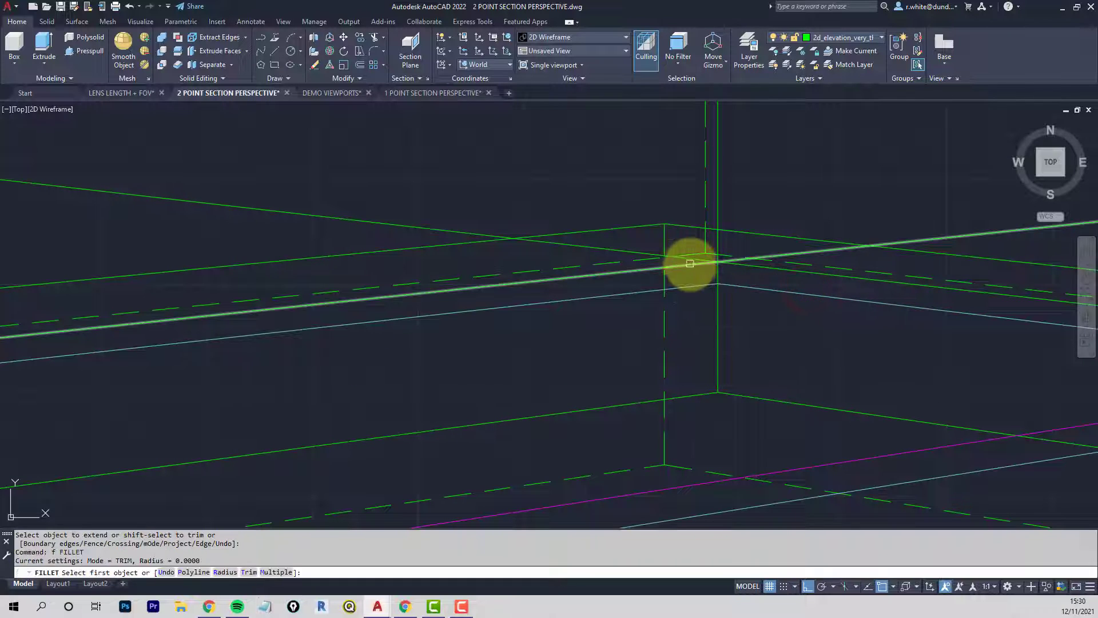
left_click(691, 264)
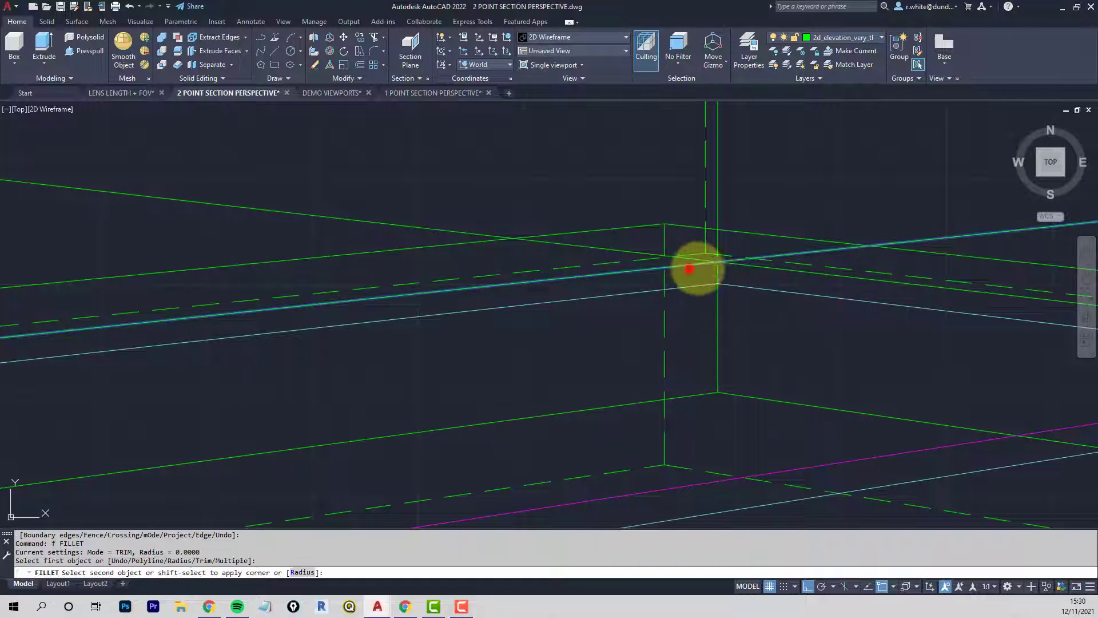
left_click(755, 268)
scroll(753, 269, "down", 2)
middle_click_drag(754, 282, 604, 304)
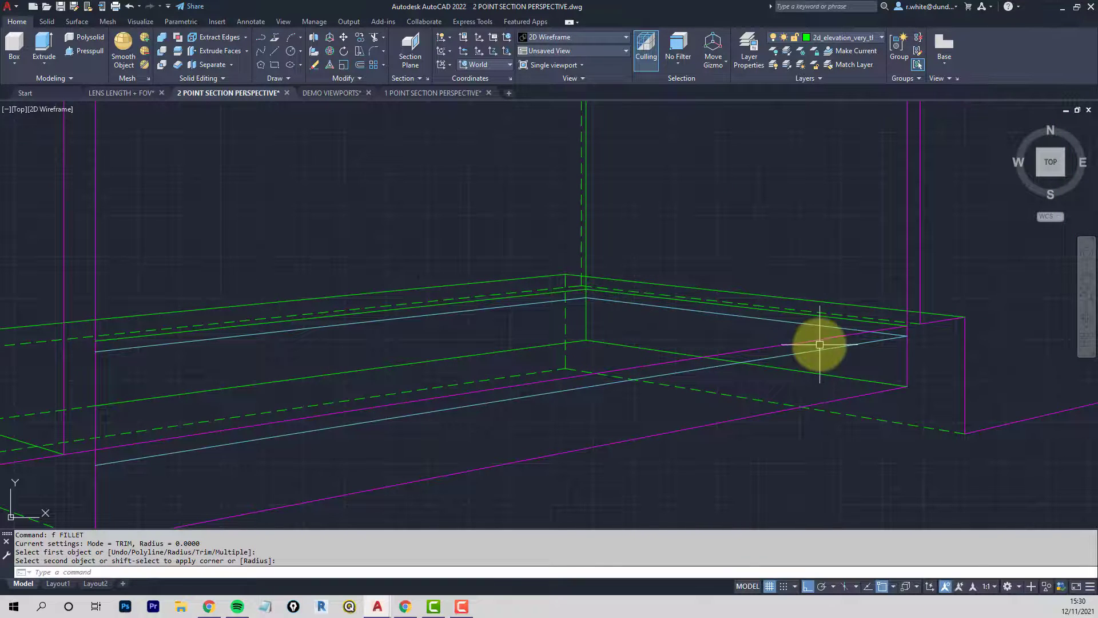
Delete the extended magenta construction line running across the room
left_click(841, 338)
key("Delete")
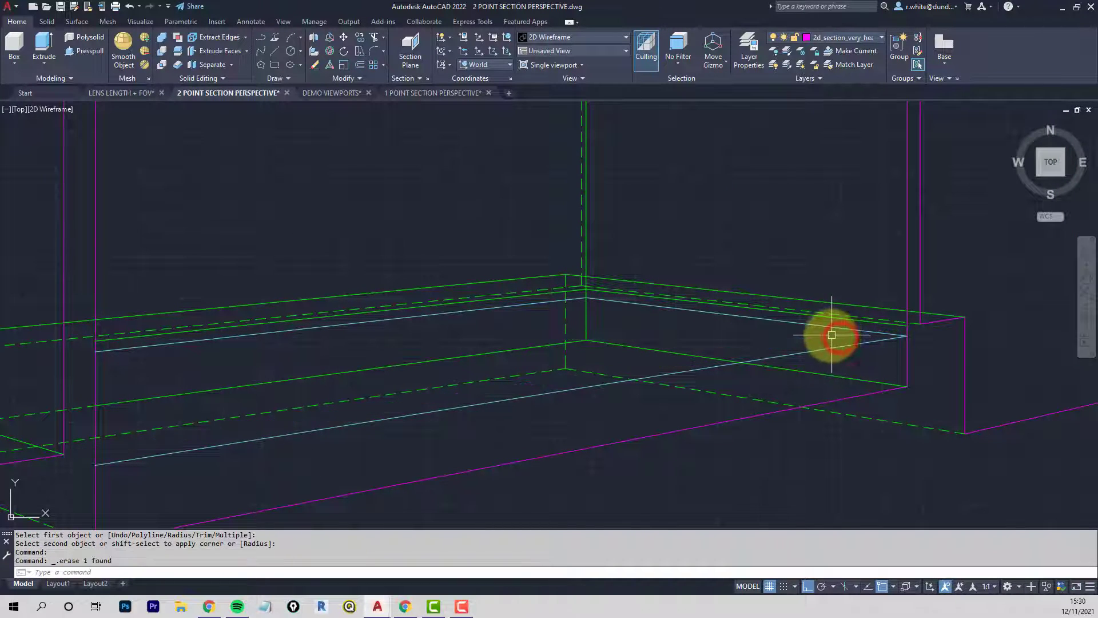
scroll(653, 312, "up", 2)
scroll(627, 289, "down", 1)
left_click(613, 290)
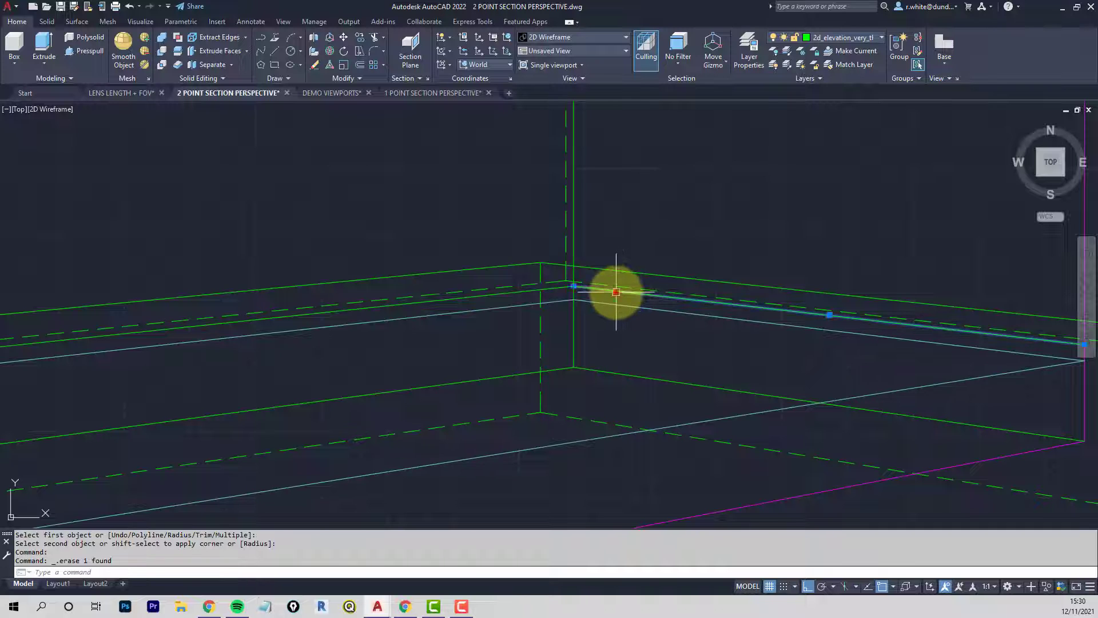
left_click(558, 288)
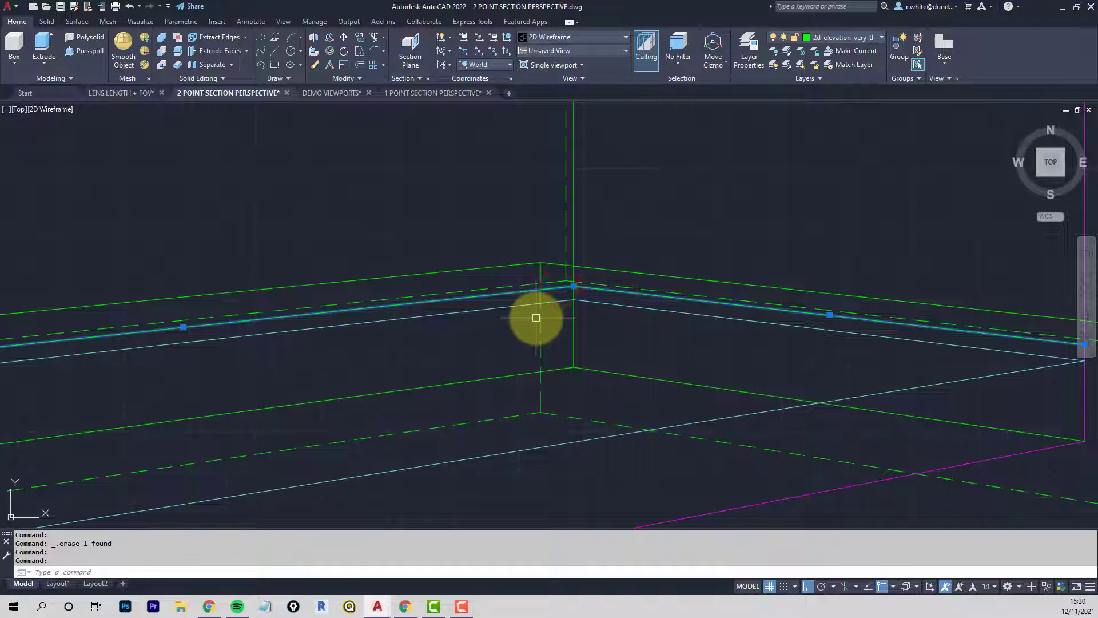
key("Escape")
key("Escape")
Extend the four vertical lines above the perspective down to the two new lines along the base of the walls
scroll(540, 314, "down", 4)
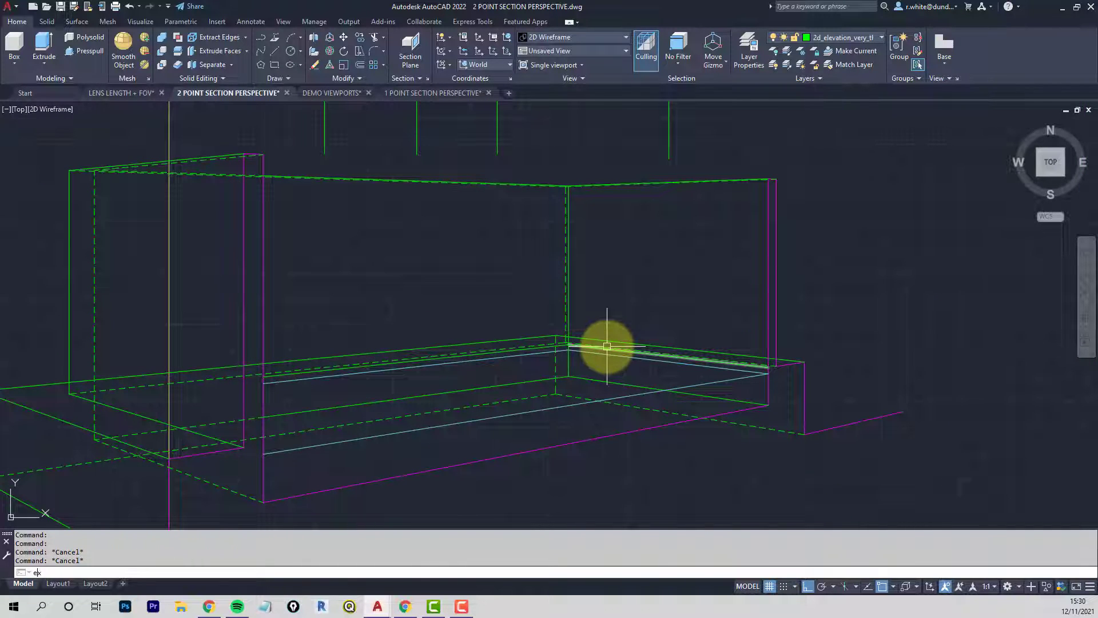
type("ex")
key("Return")
scroll(607, 346, "up", 4)
left_click(597, 349)
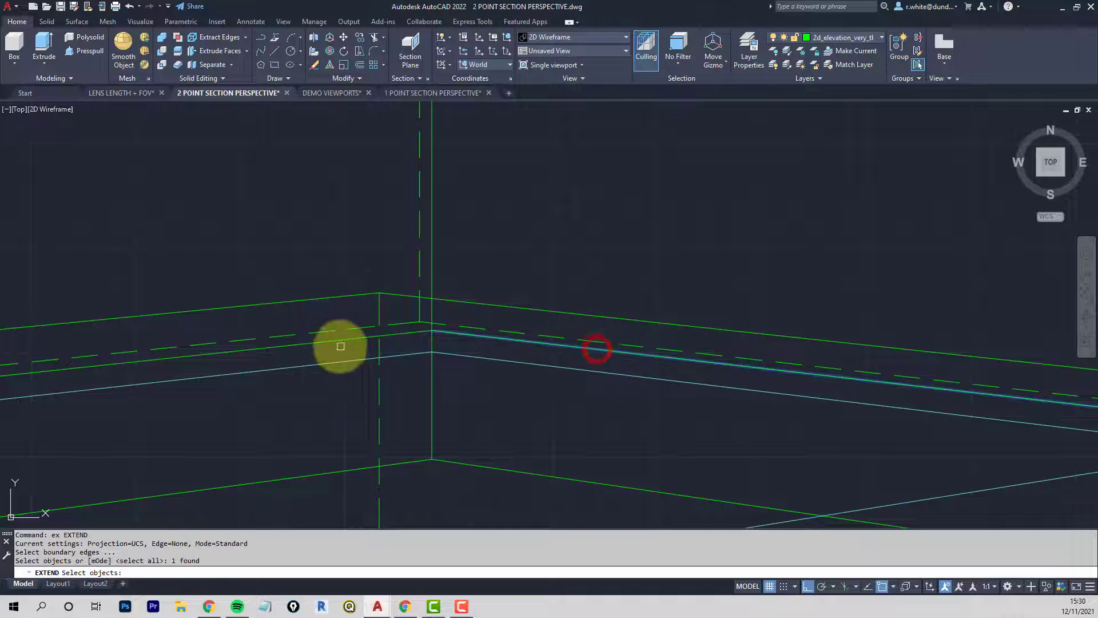
right_click(341, 345)
scroll(343, 343, "down", 4)
left_click(466, 205)
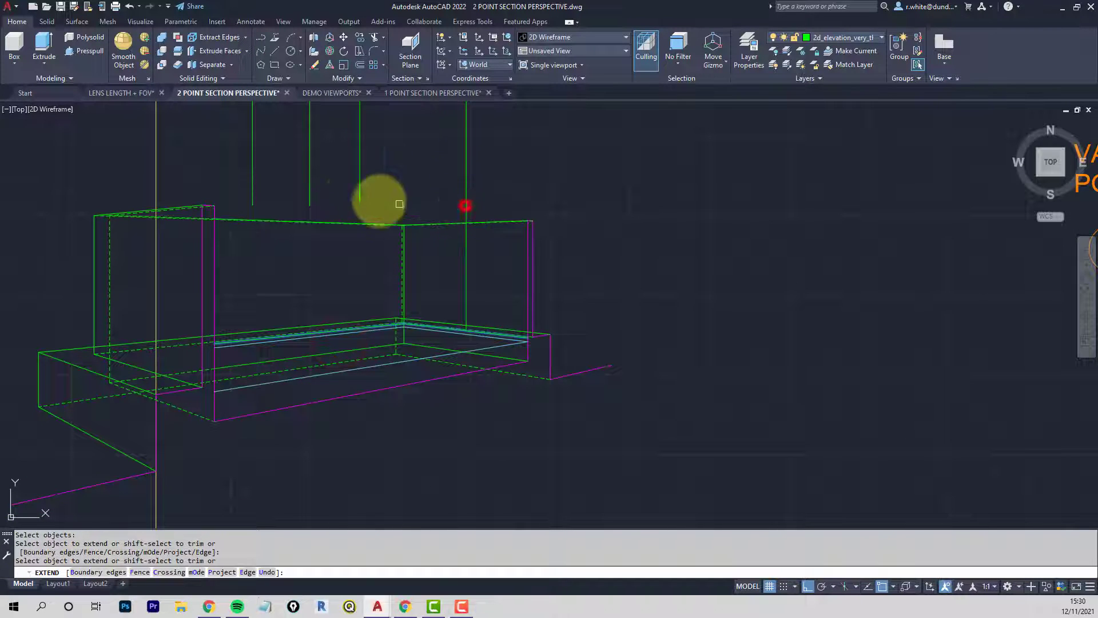
left_click(359, 195)
left_click(311, 195)
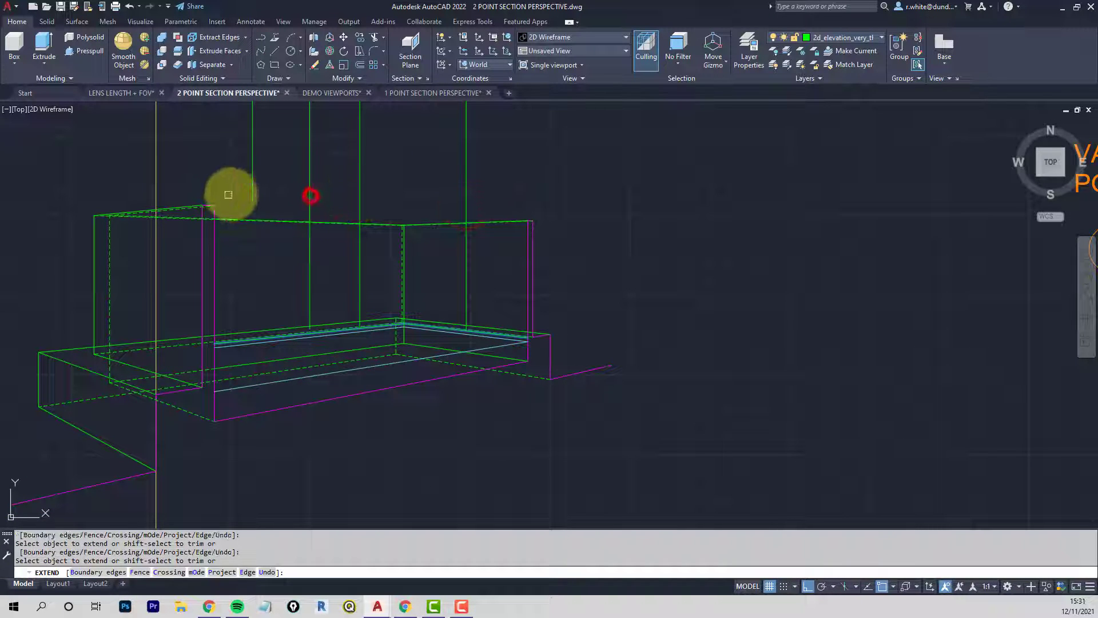
left_click(253, 204)
scroll(255, 216, "up", 5)
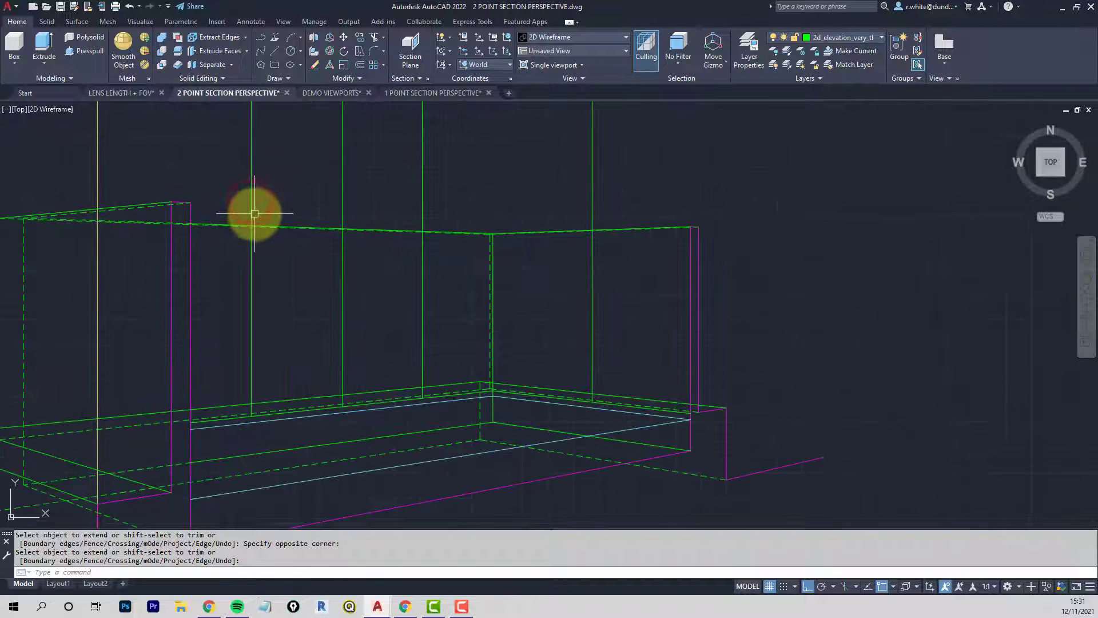
key("Escape")
Trim the three vertical lines above the top edge of the long back wall
type("tr")
key("Return")
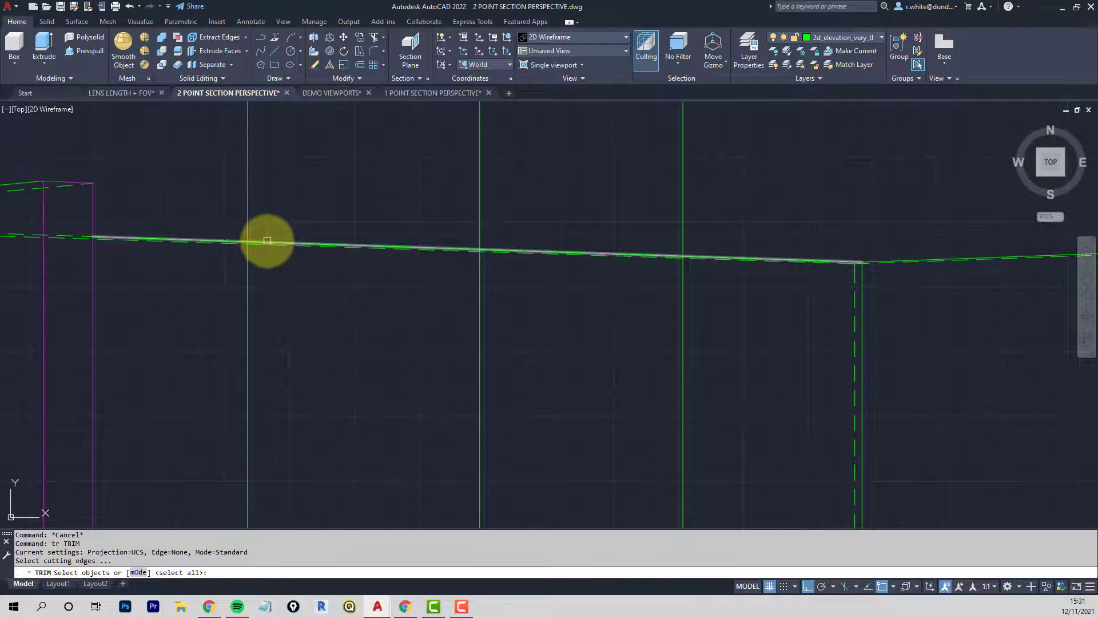
left_click(268, 240)
key("Return")
left_click(748, 176)
left_click(211, 194)
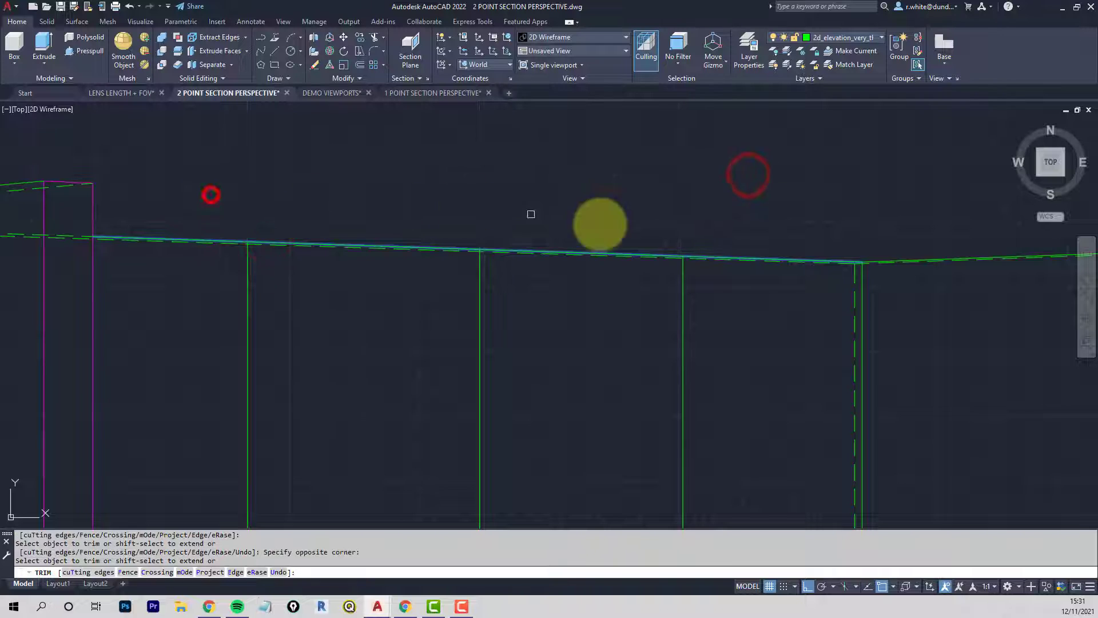
middle_click_drag(790, 233, 330, 245)
key("Return")
Trim the fourth vertical line above the top edge of the right-hand wall
key("Return")
left_click(589, 262)
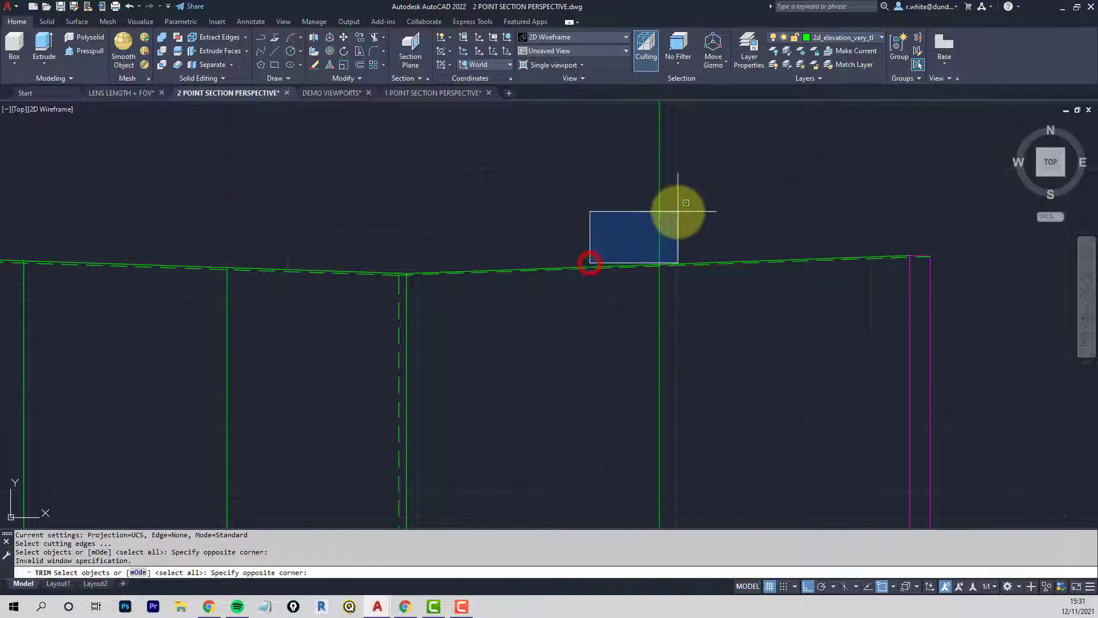
left_click(677, 215)
left_click(589, 263)
key("Return")
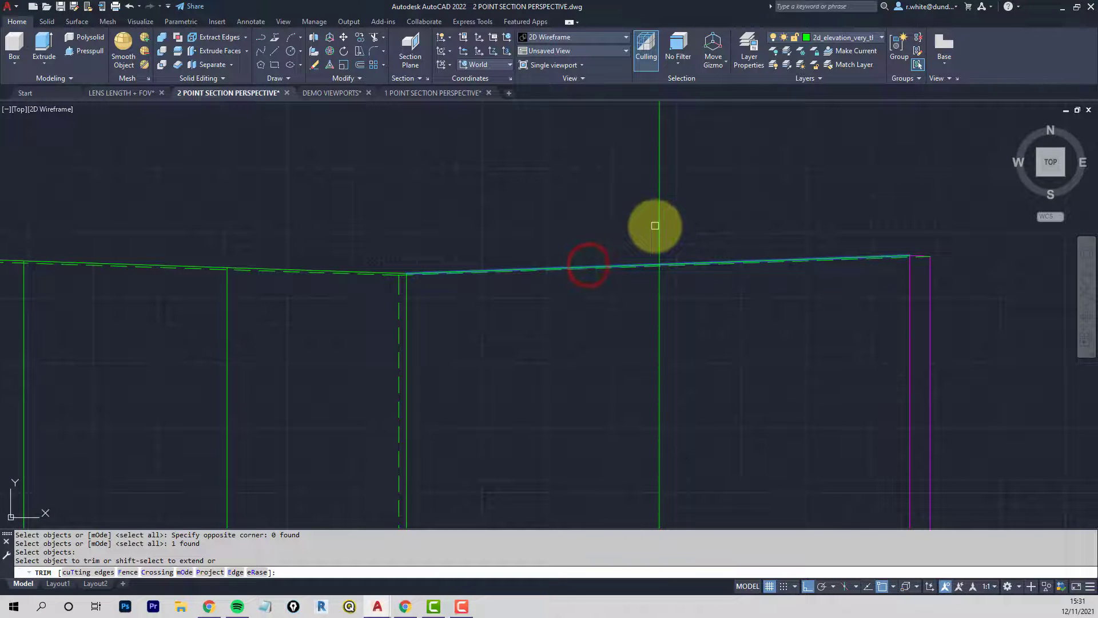
left_click(659, 224)
key("Return")
Examine the divided walls and their base lines in the perspective alongside the elevation
scroll(657, 224, "down", 2)
scroll(578, 248, "down", 1)
middle_click_drag(562, 251, 610, 205)
scroll(466, 287, "down", 2)
middle_click_drag(388, 287, 534, 262)
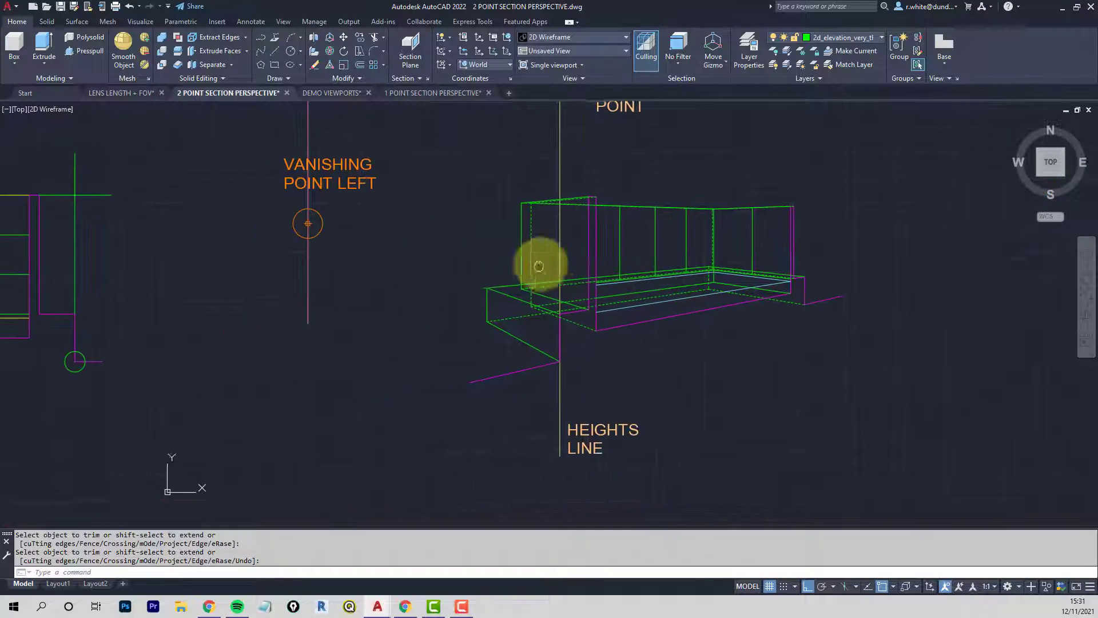
middle_click_drag(218, 284, 305, 283)
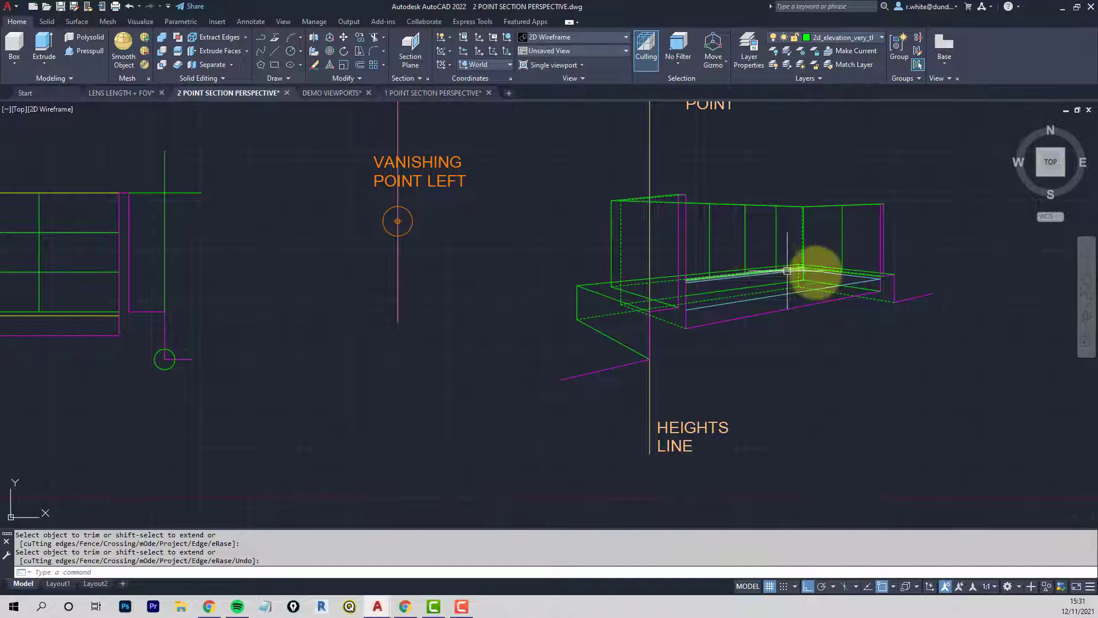
scroll(874, 264, "up", 5)
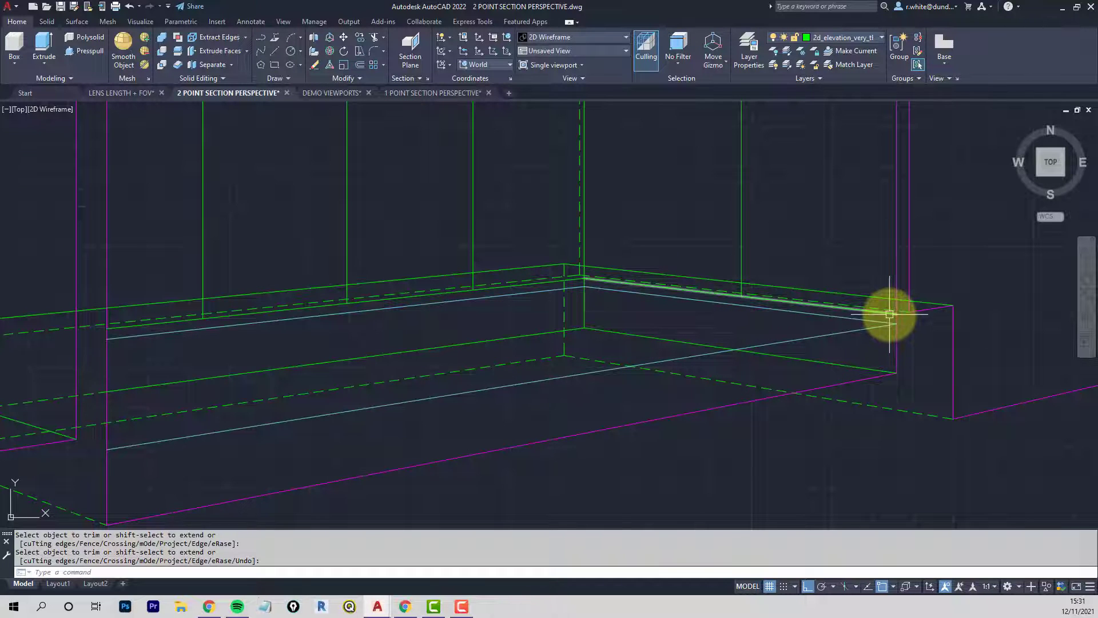
scroll(875, 166, "down", 5)
Draw a projection line from the end of the elevation's lower wall division line, perpendicular to the heights line
middle_click_drag(299, 276, 549, 254)
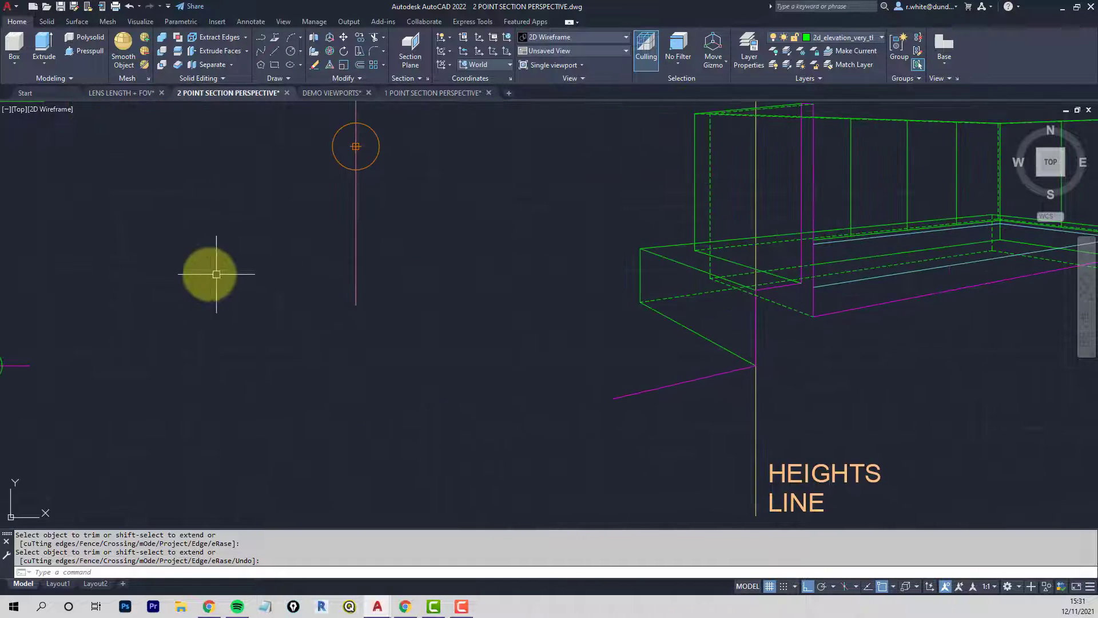
middle_click_drag(216, 274, 375, 293)
key("Return")
type("l")
key("Return")
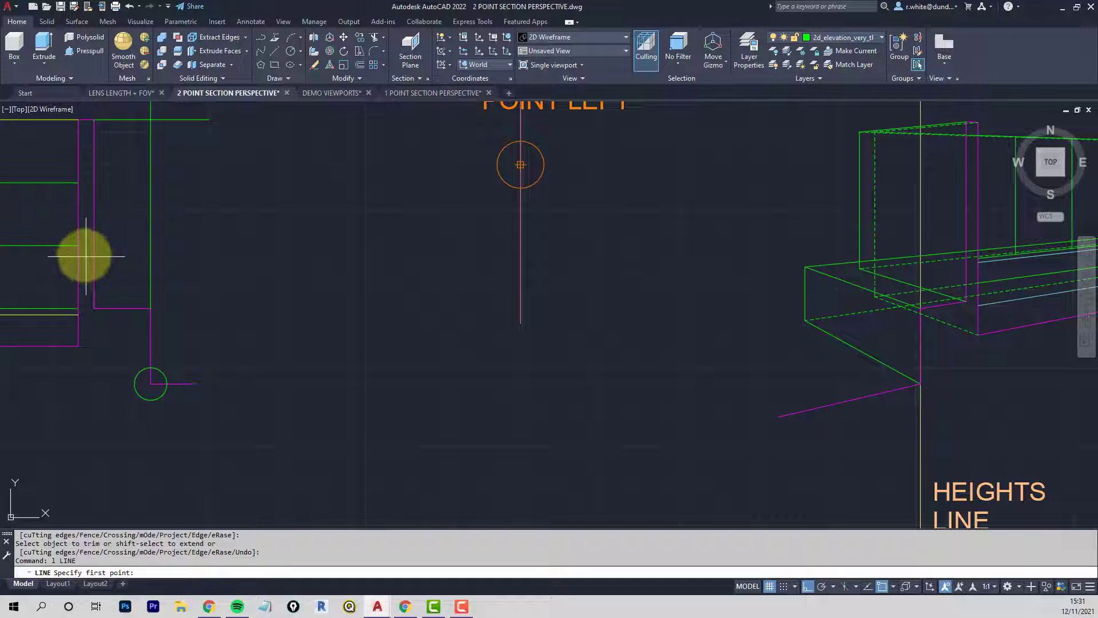
left_click(73, 245)
type("p")
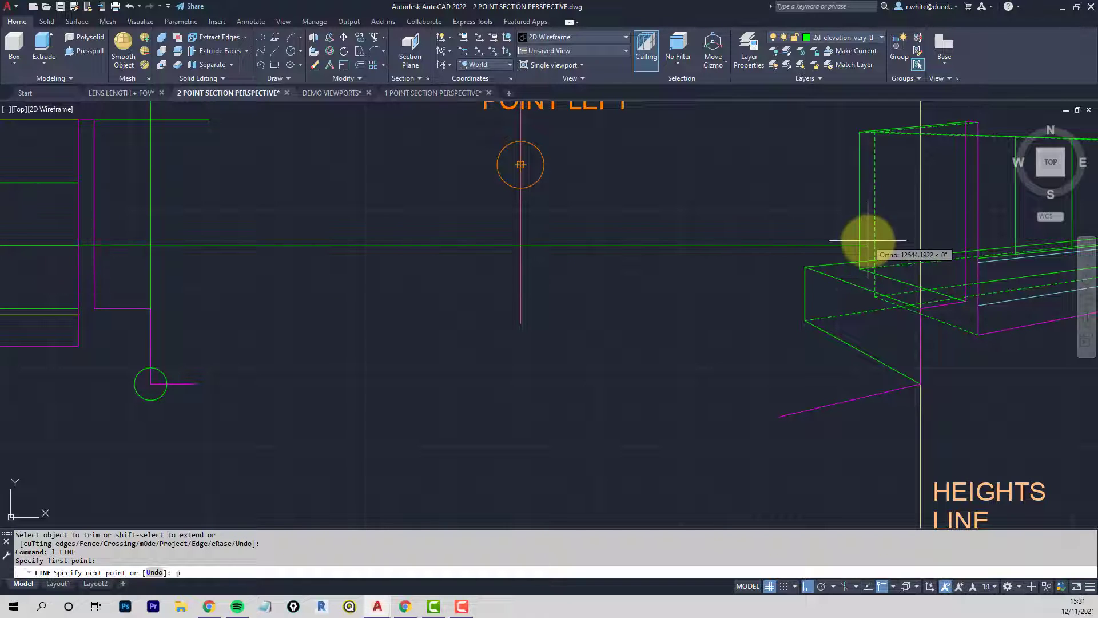
type("er")
key("Return")
left_click(918, 230)
key("Return")
Start a horizontal projection line from the end of the elevation's upper wall division line towards the heights line
key("Return")
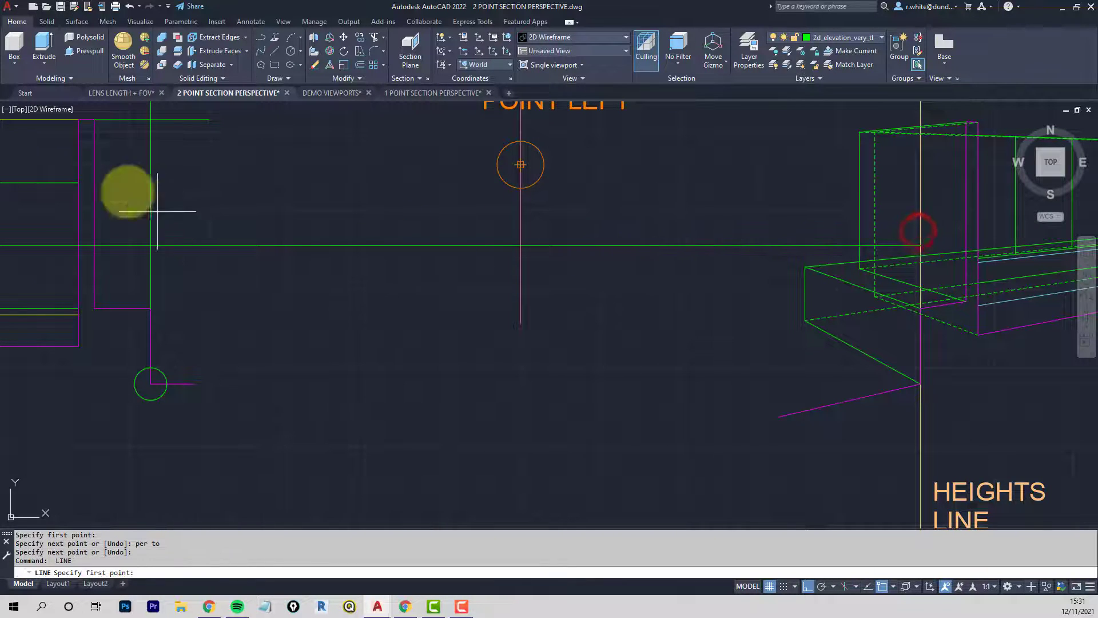
left_click(83, 182)
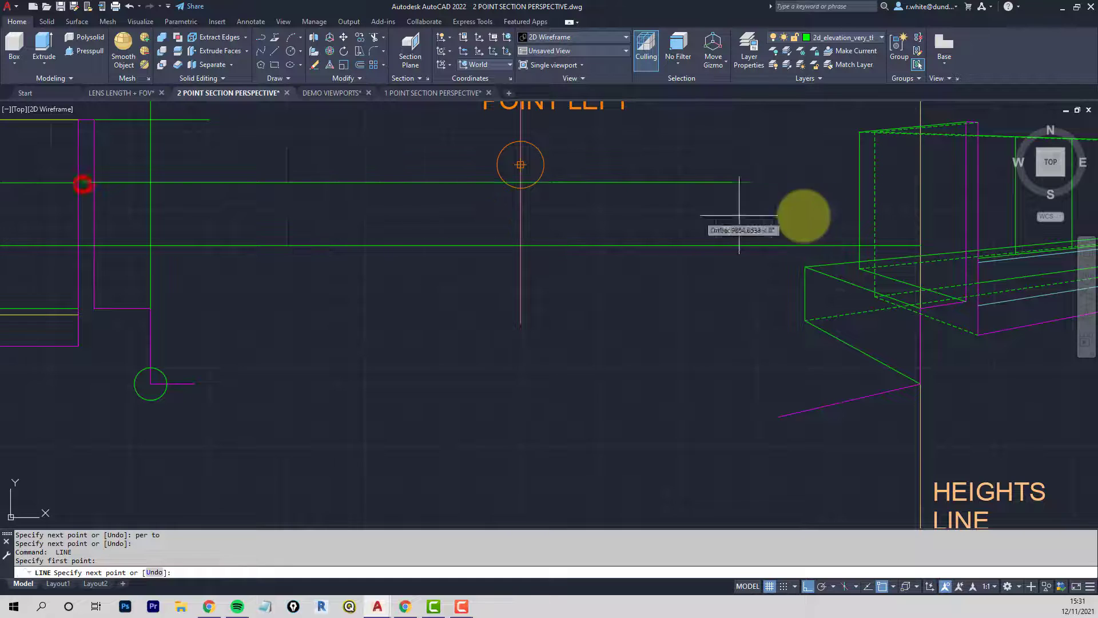
Finish the upper projection line perpendicular to the heights line, and connect both projected heights on it to vanishing point right
left_click(919, 191)
key("Return")
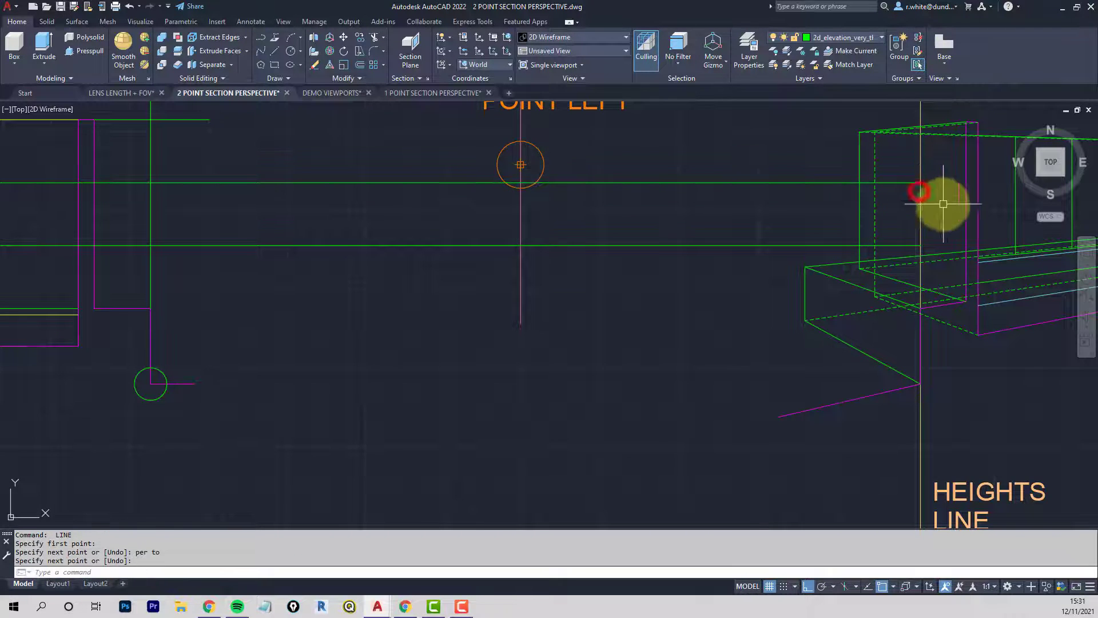
scroll(914, 208, "down", 1)
middle_click_drag(914, 208, 458, 294)
type("l")
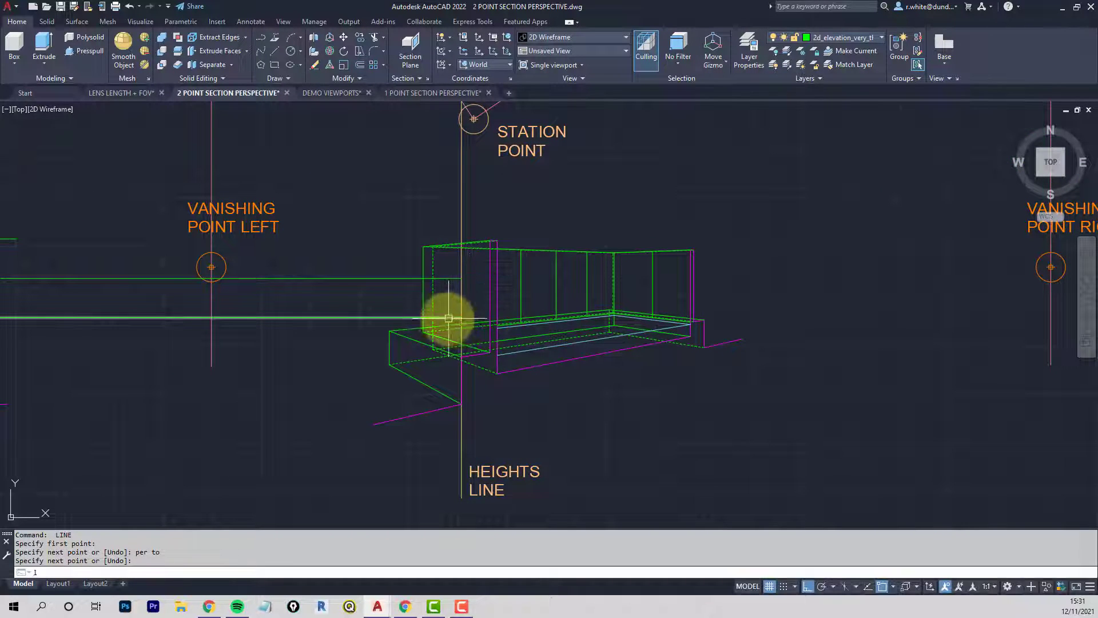
key("Return")
left_click(452, 319)
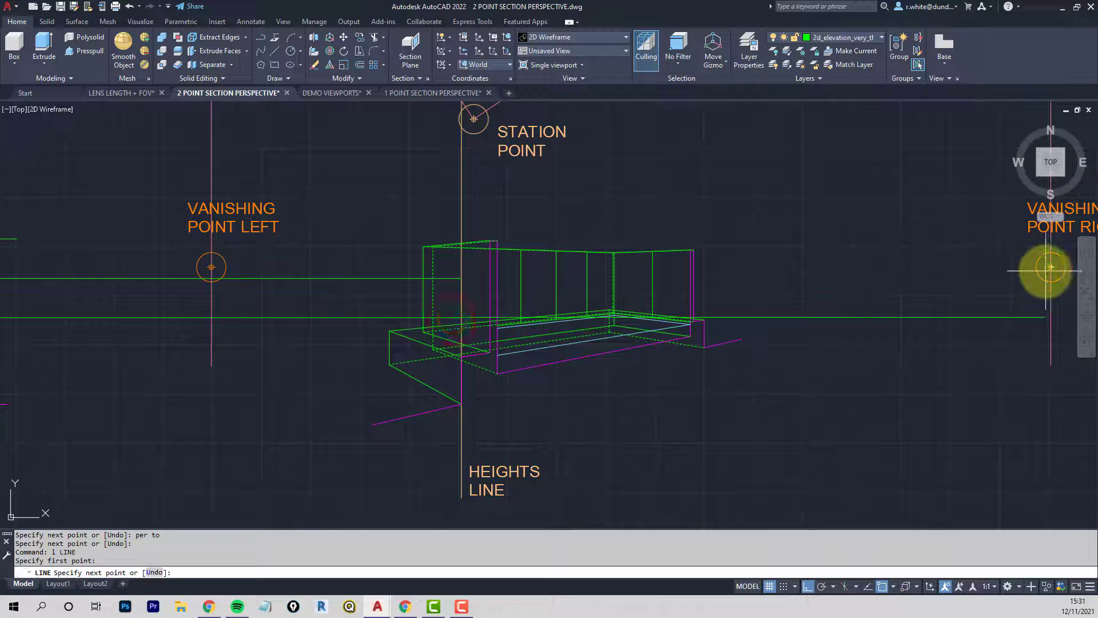
left_click(462, 279)
key("Return")
Trim both vanishing point right lines back to the inner vertical edge of the far-right cut wall
scroll(650, 290, "up", 2)
scroll(694, 280, "up", 1)
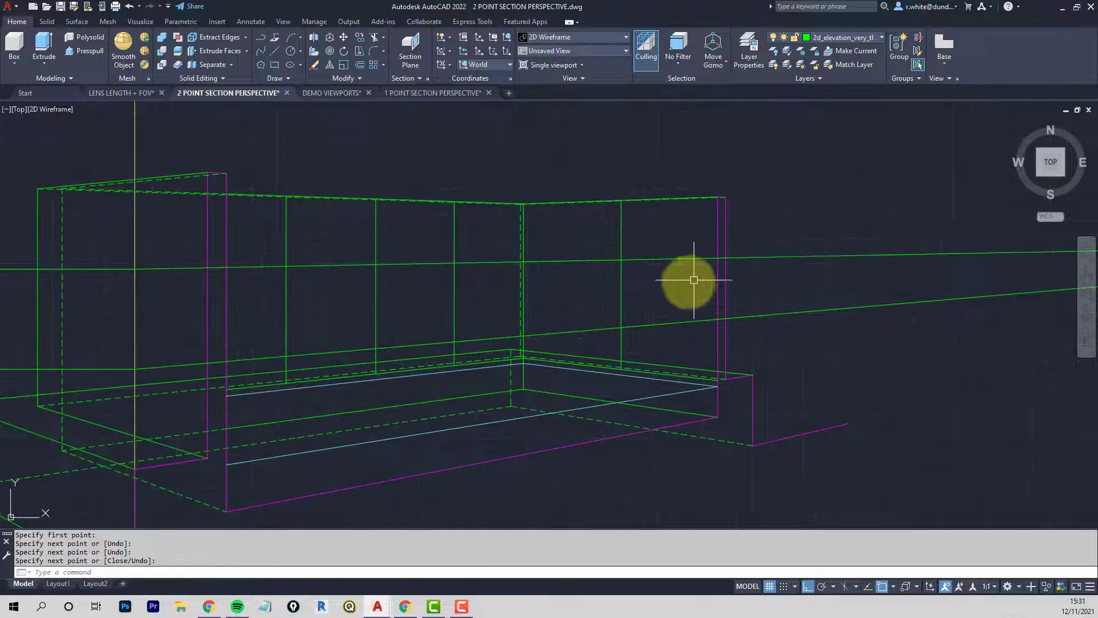
type("tr")
key("Return")
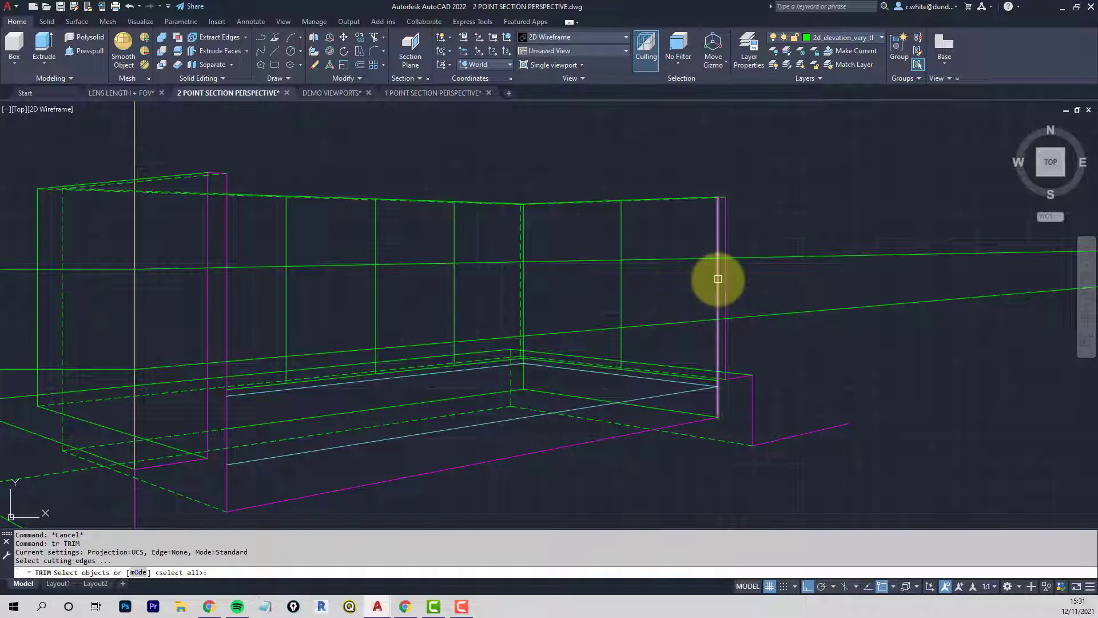
left_click(718, 279)
key("Return")
left_click(703, 260)
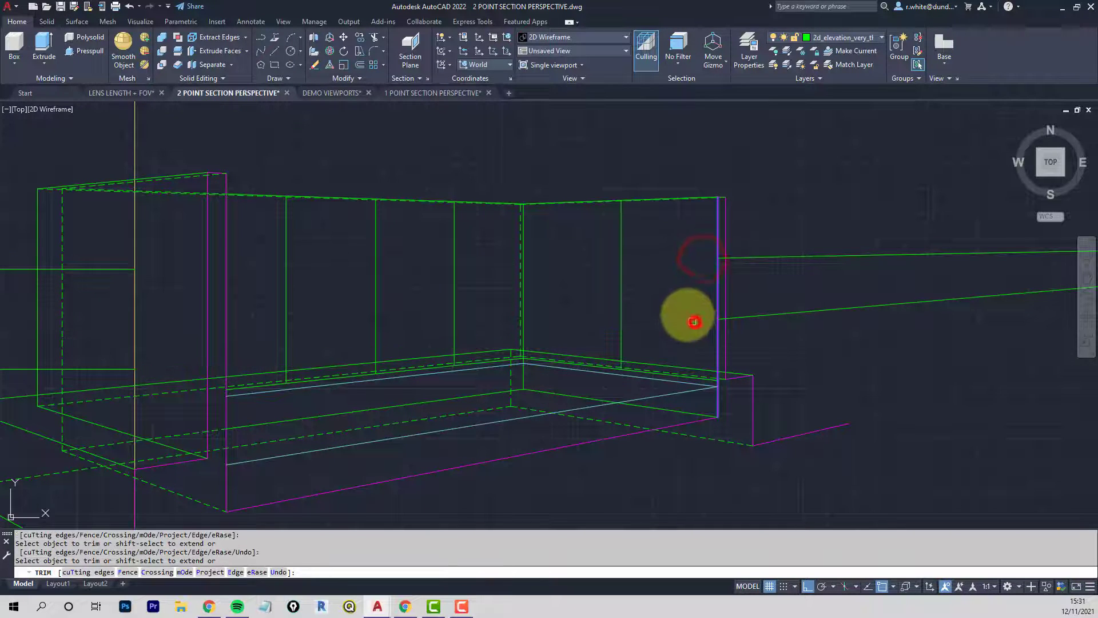
key("Return")
middle_click_drag(673, 295, 707, 308)
key("Escape")
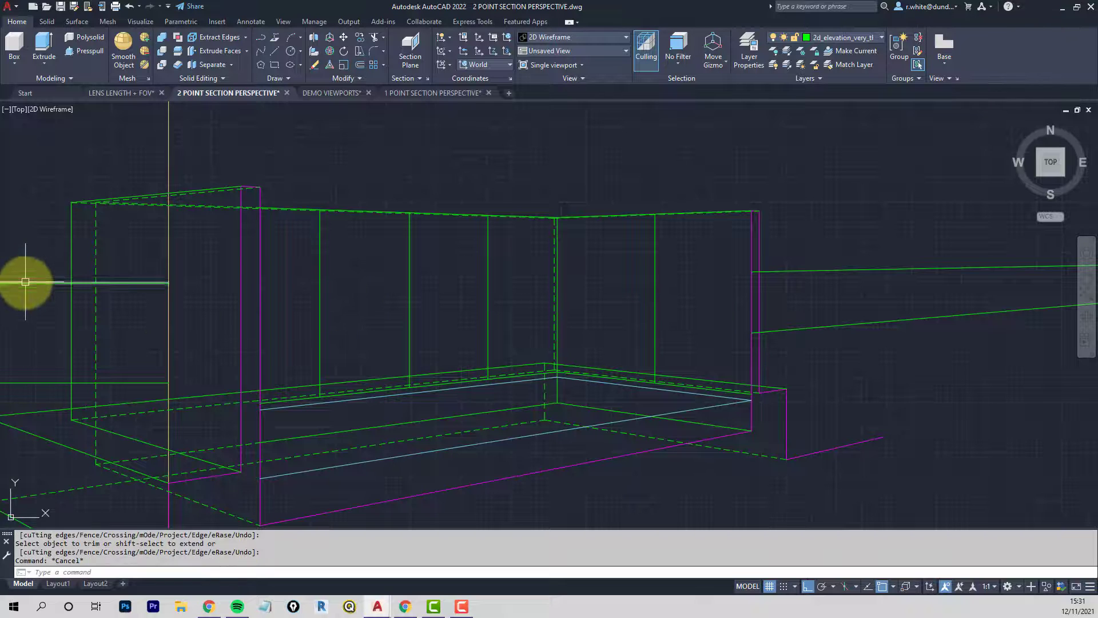
Erase the two horizontal projection lines running from the elevation to the heights line
left_click(27, 269)
left_click(12, 387)
key("Delete")
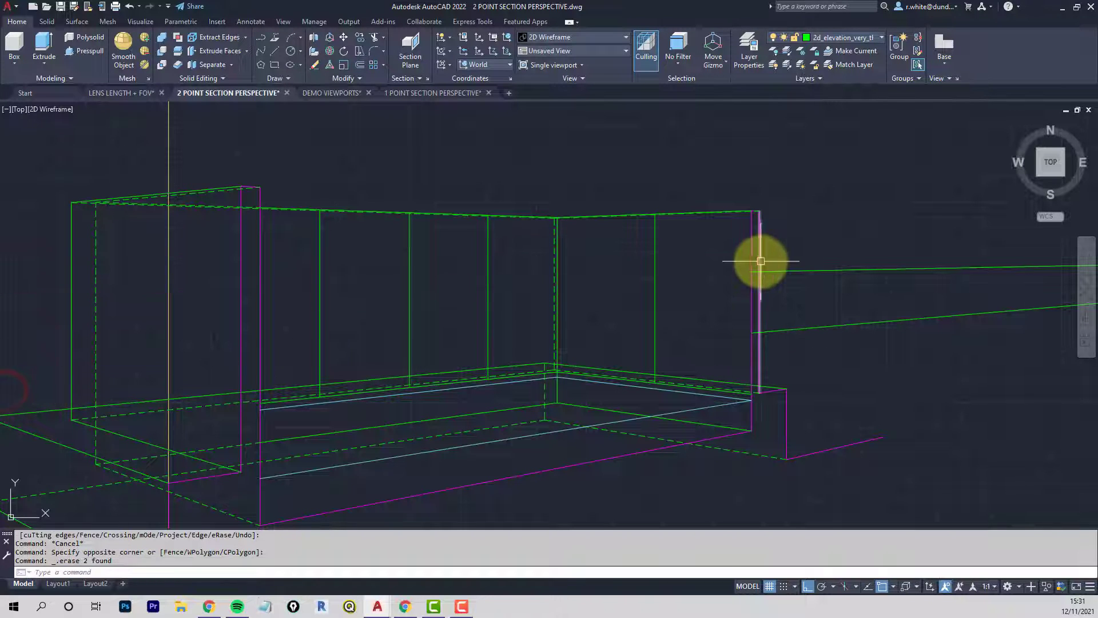
Draw lines from the two height points on the right cut wall's inner edge to vanishing point left
type("l")
key("Return")
left_click(752, 271)
scroll(752, 271, "down", 3)
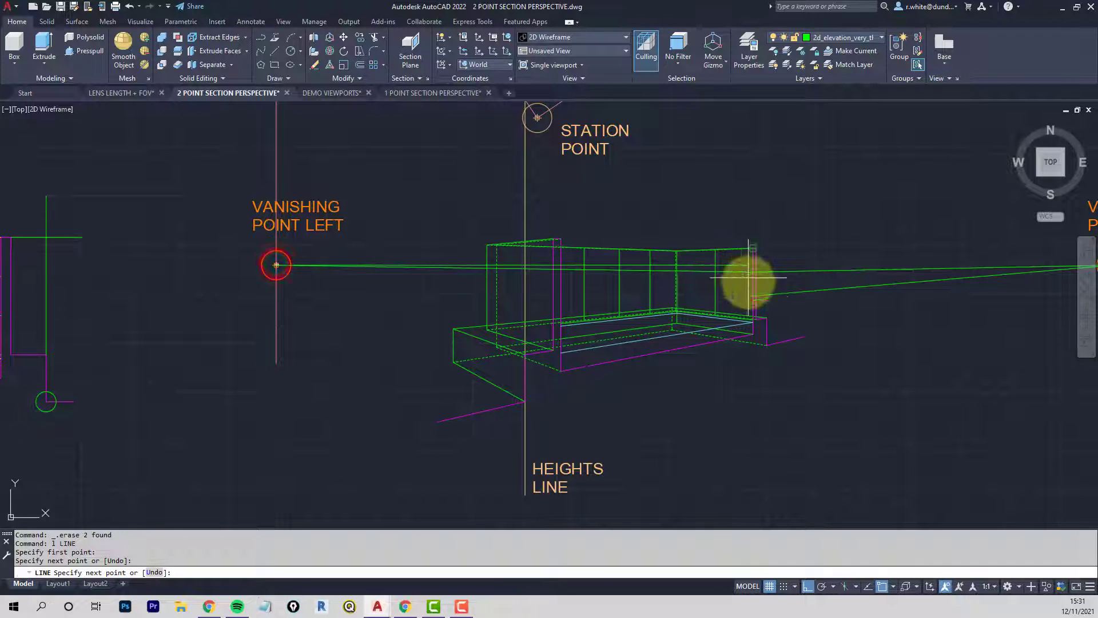
key("Return")
key("Return")
left_click(753, 295)
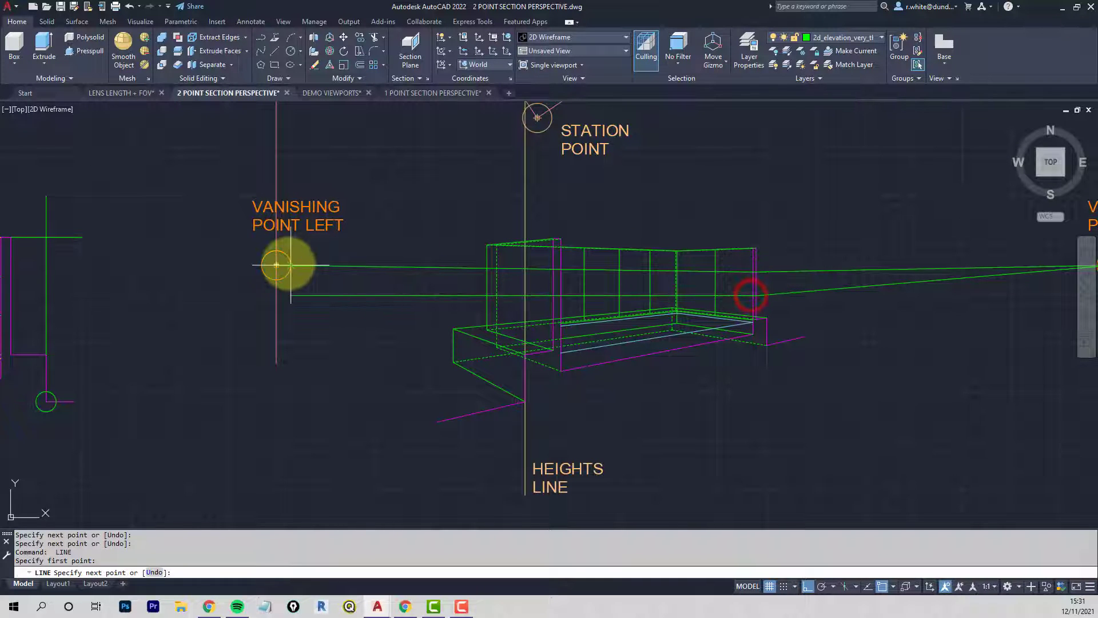
scroll(562, 285, "up", 3)
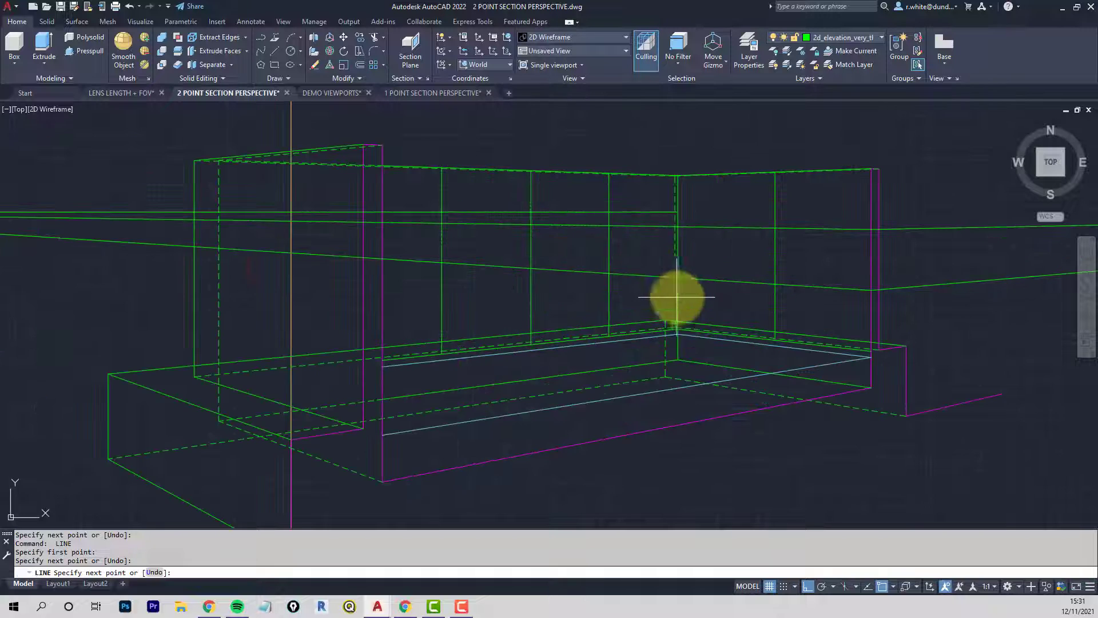
key("Return")
Trim both vanishing point left lines at the room's back corner, keeping the parts on the right-hand wall
scroll(686, 246, "up", 3)
type("tr")
key("Return")
left_click(667, 248)
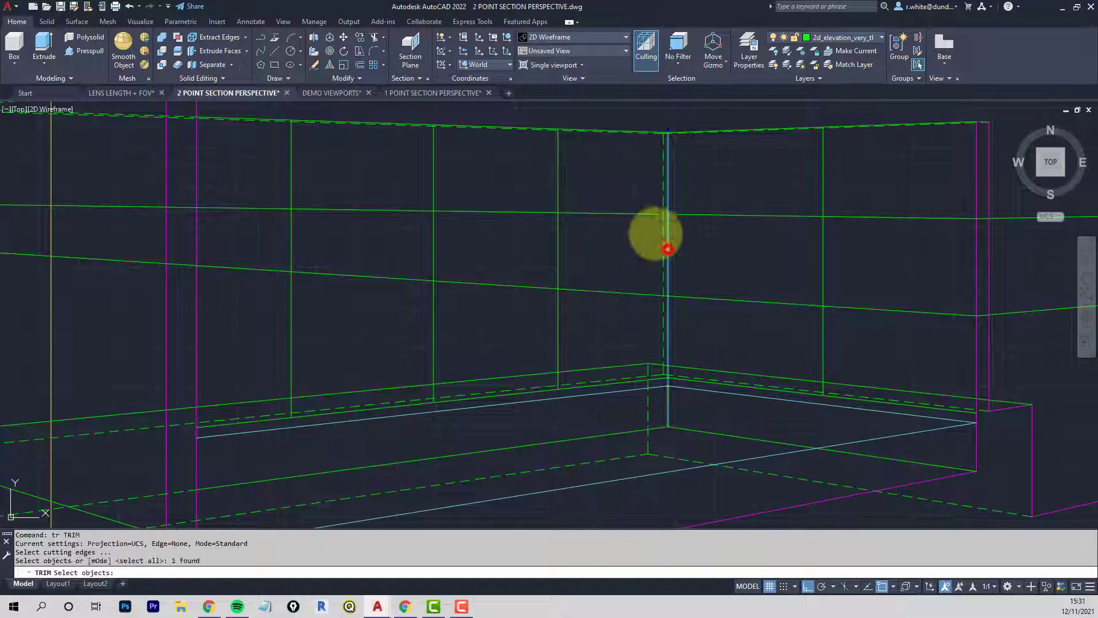
key("Return")
left_click(630, 215)
left_click(622, 294)
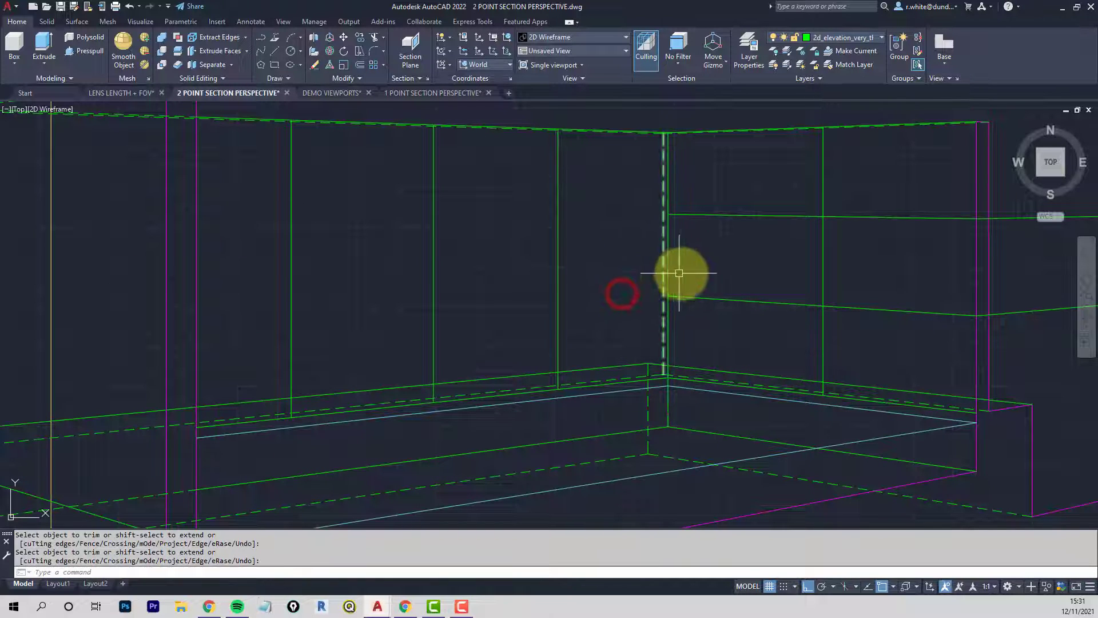
key("Return")
Erase the two leftover construction lines between the right cut wall and vanishing point right
scroll(744, 280, "down", 5)
left_click(840, 316)
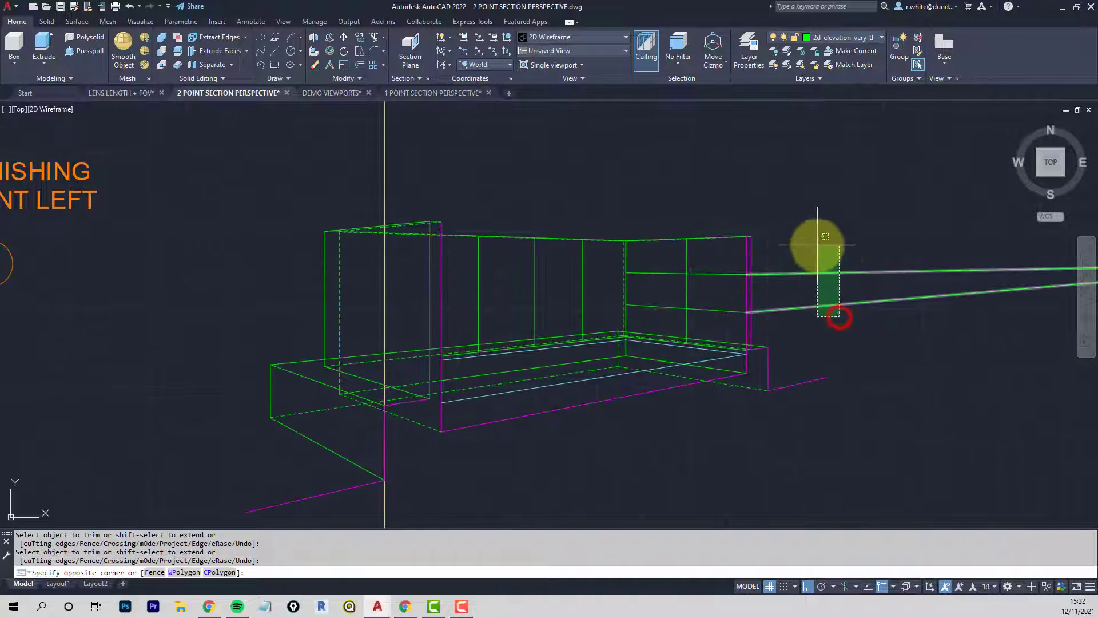
left_click(814, 245)
key("Delete")
Draw lines from the two panel joint heights at the room's back corner to vanishing point right
type("l")
key("Return")
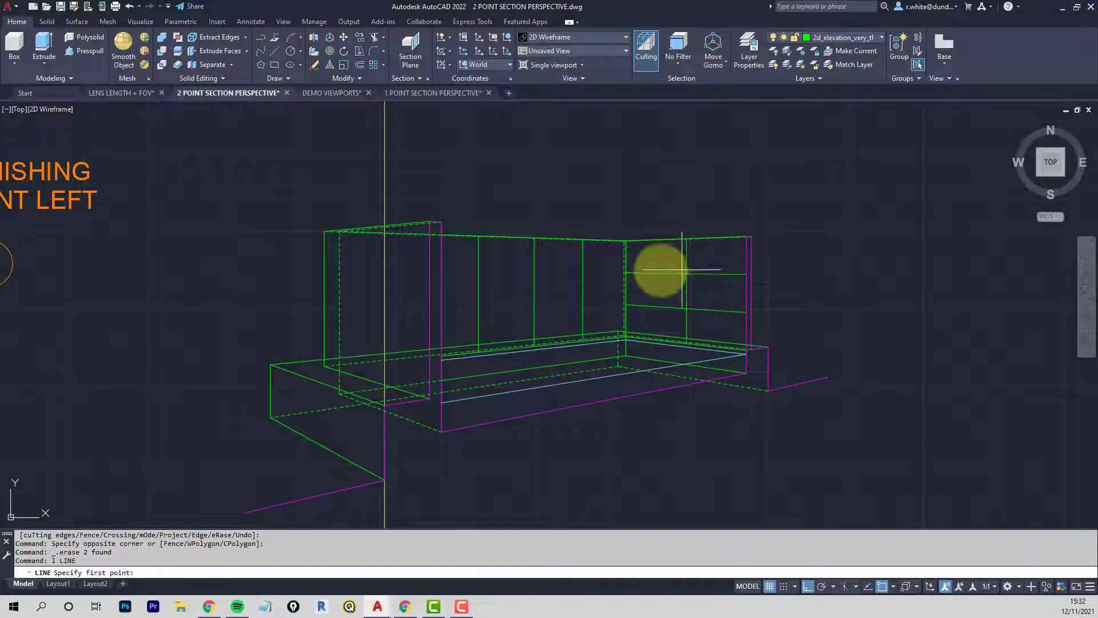
left_click(634, 271)
scroll(732, 278, "down", 3)
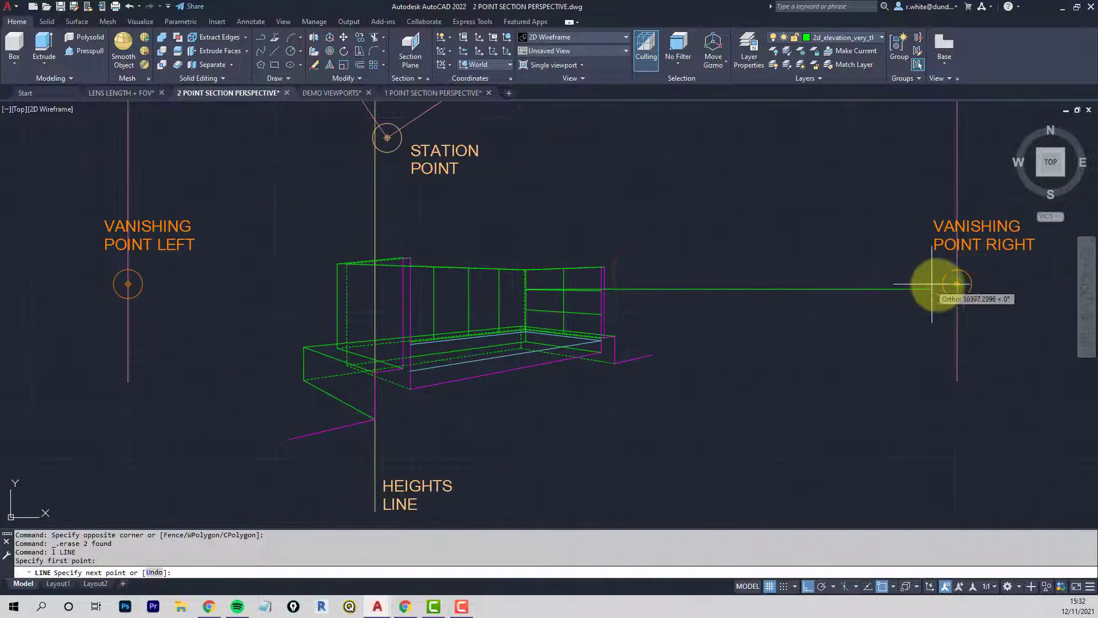
left_click(957, 283)
key("Return")
key("Return")
left_click(535, 312)
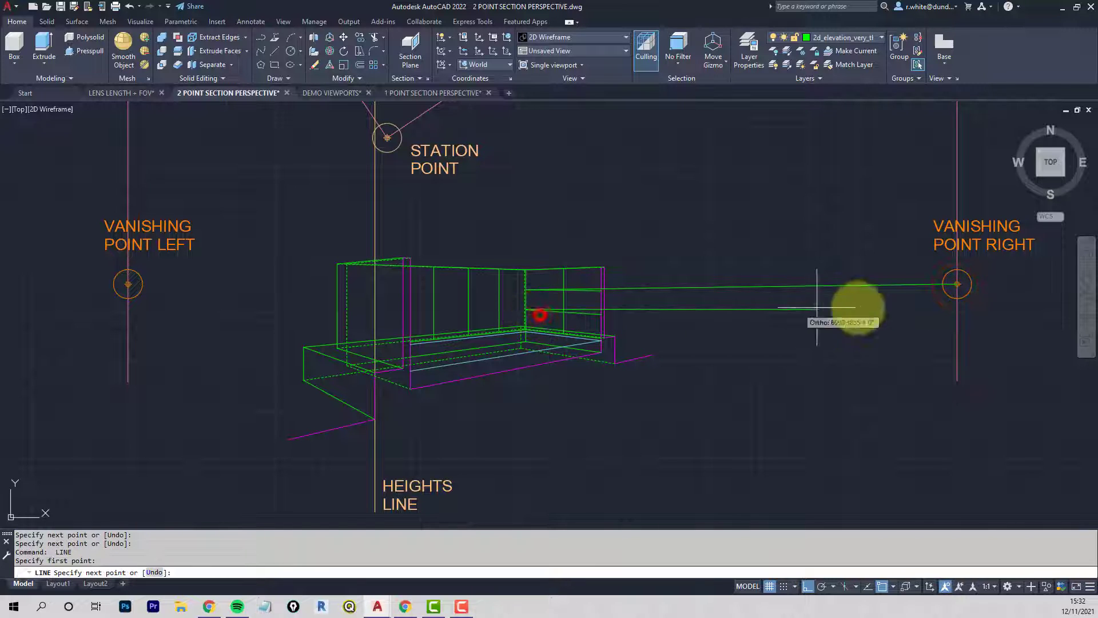
left_click(957, 284)
key("Return")
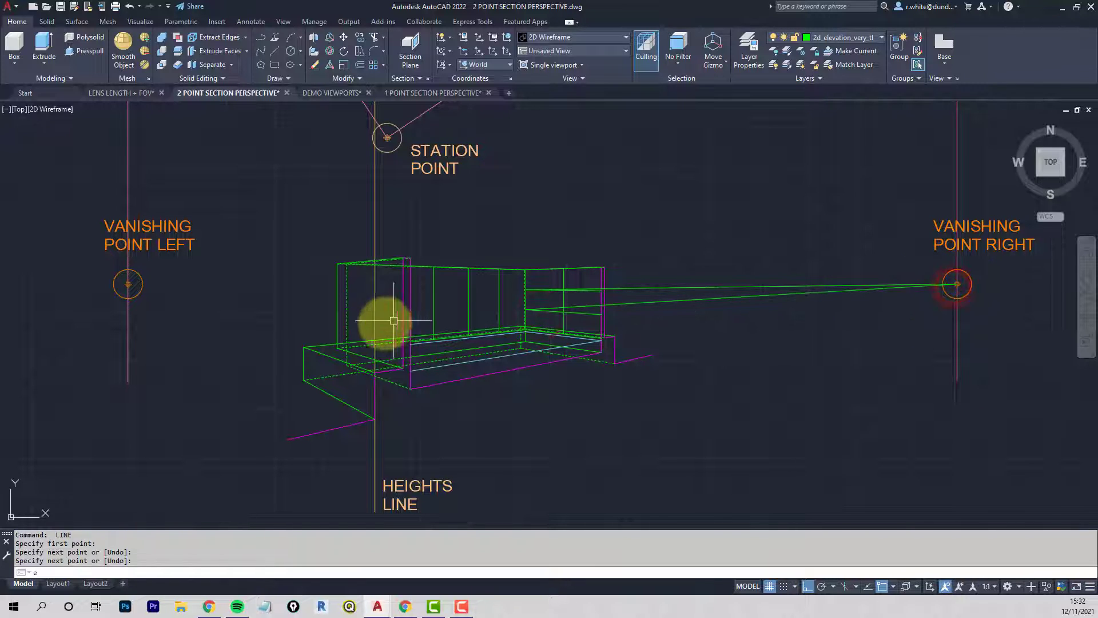
Extend both back corner lines across the long rear wall to the inner edge of the left cut wall
type("ex")
key("Return")
key("Return")
left_click(411, 313)
scroll(519, 301, "up", 2)
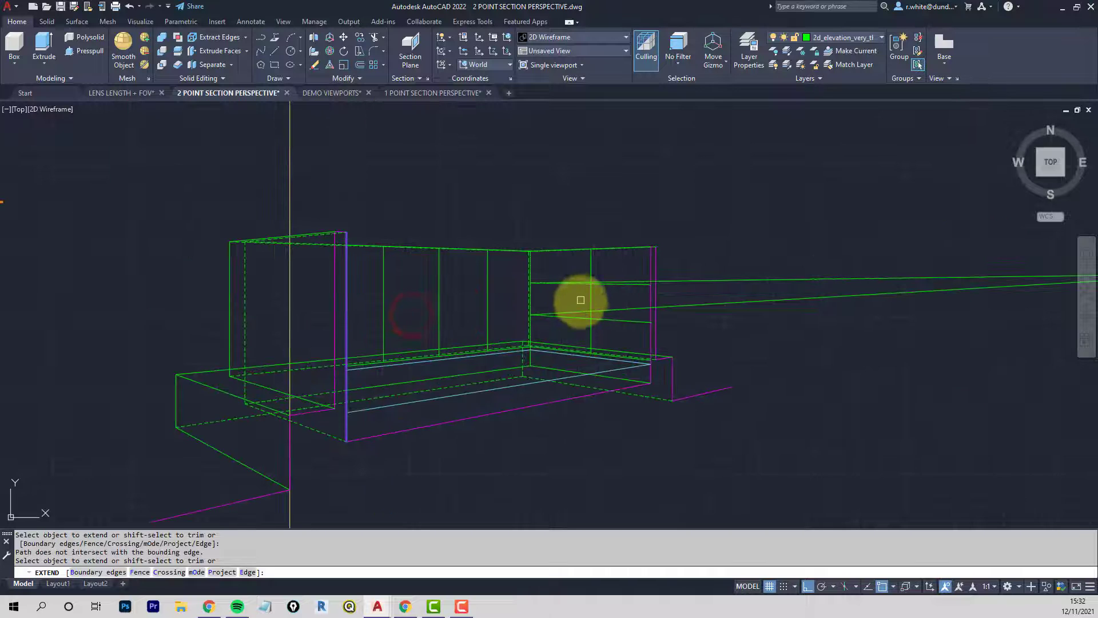
left_click(581, 310)
left_click(673, 279)
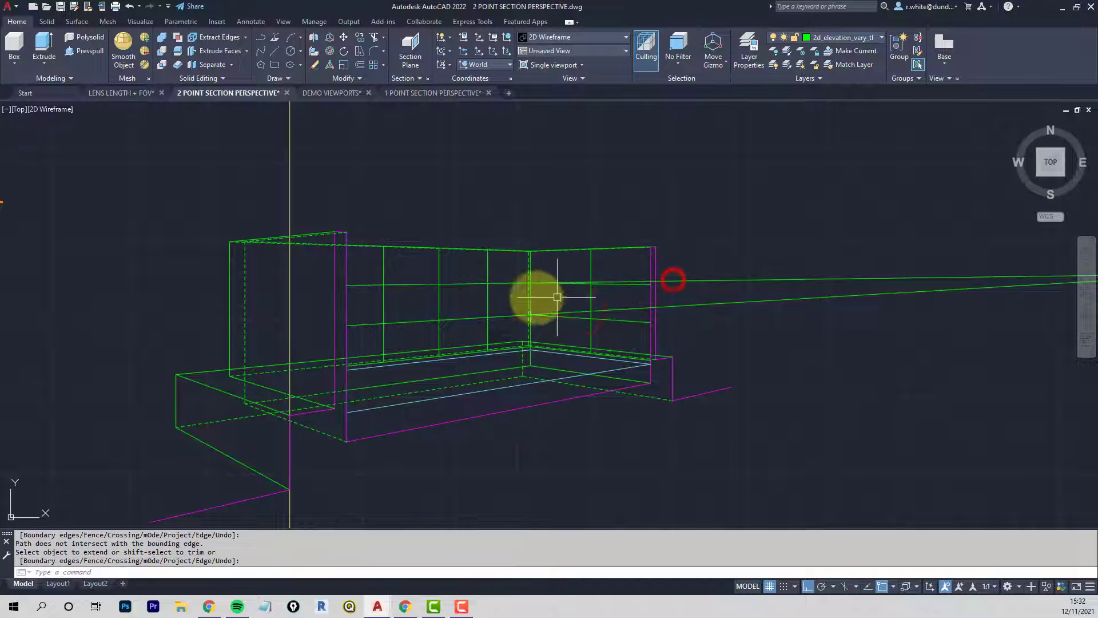
Trim both extended lines at the back corner, removing their parts towards vanishing point right
scroll(524, 295, "up", 4)
key("Escape")
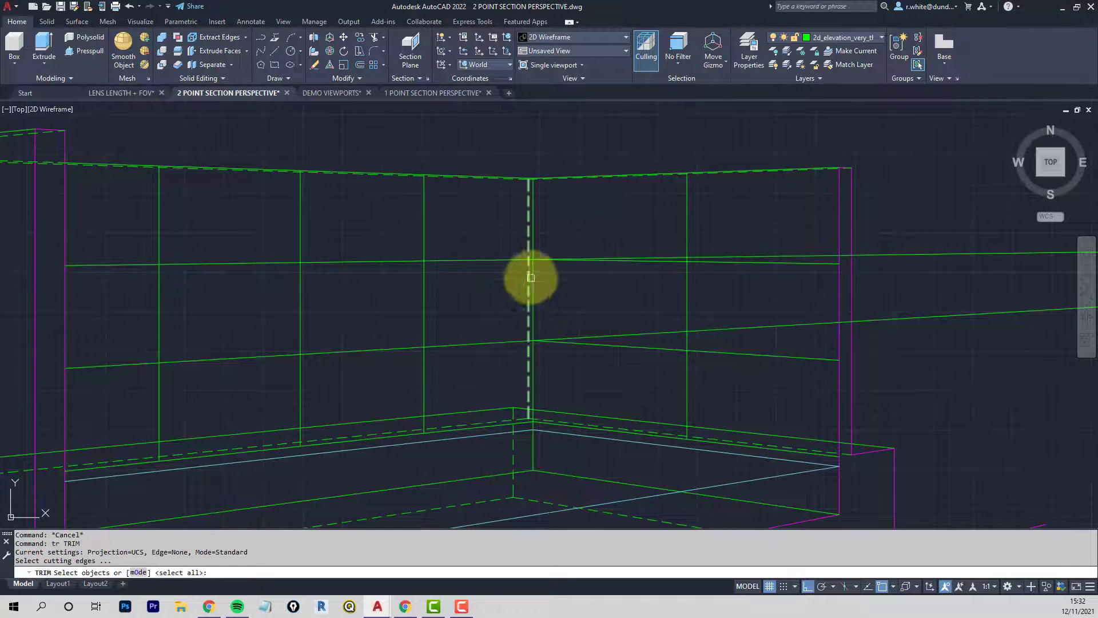
left_click(534, 275)
key("Return")
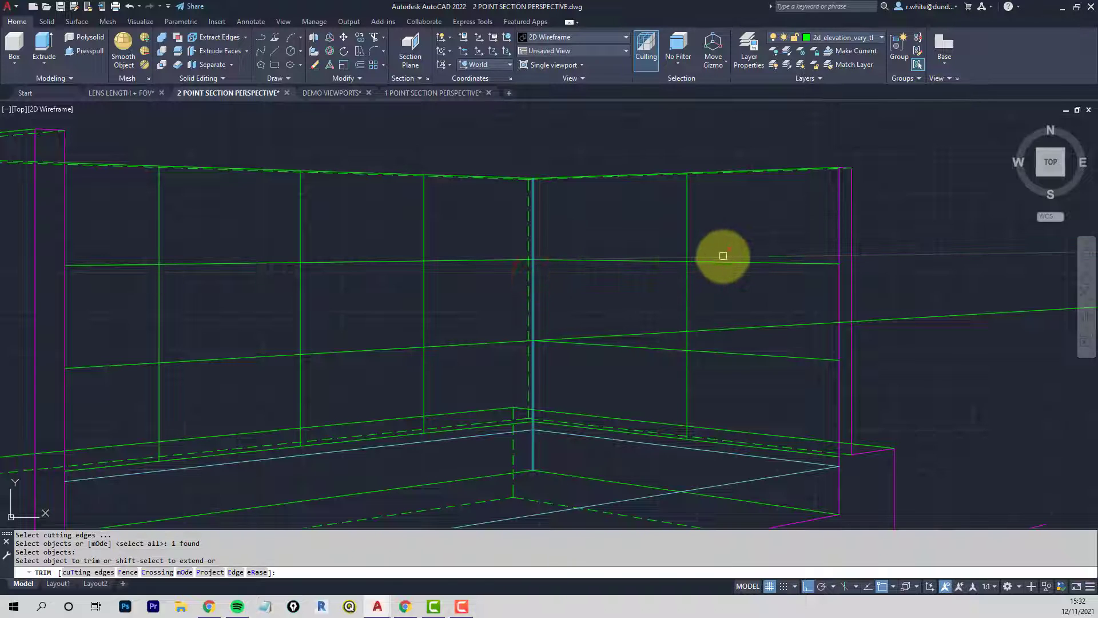
left_click(724, 255)
left_click(740, 326)
In the plan, draw lines from the two wall-facing corners of the small cyan square perpendicular to the inner wall face
scroll(741, 326, "down", 4)
middle_click_drag(661, 297, 607, 251)
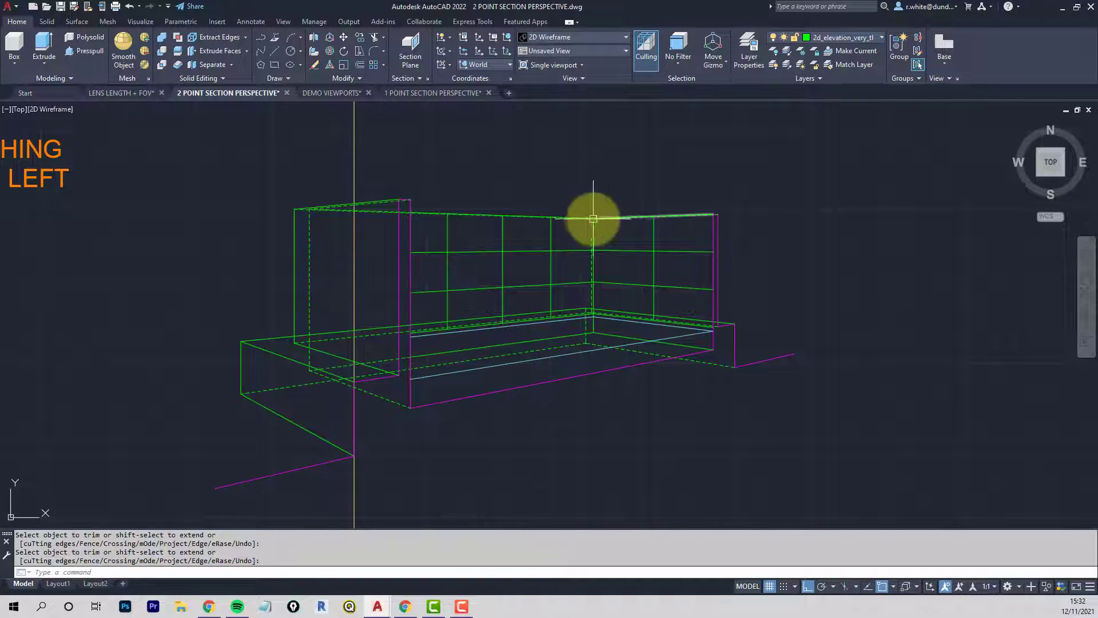
scroll(595, 229, "down", 2)
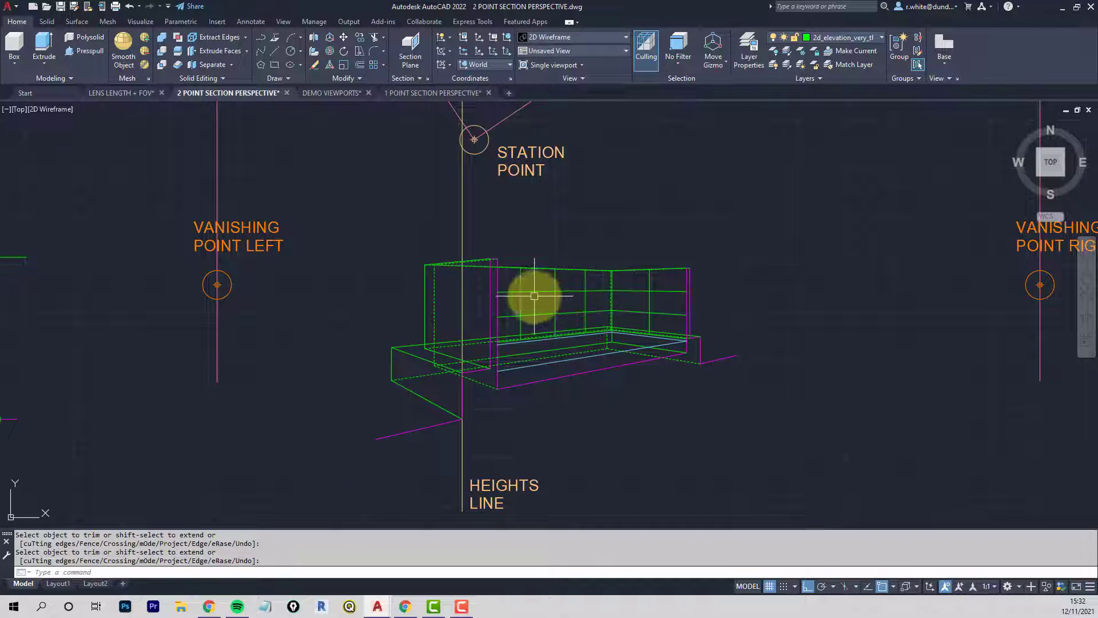
middle_click_drag(590, 239, 623, 225)
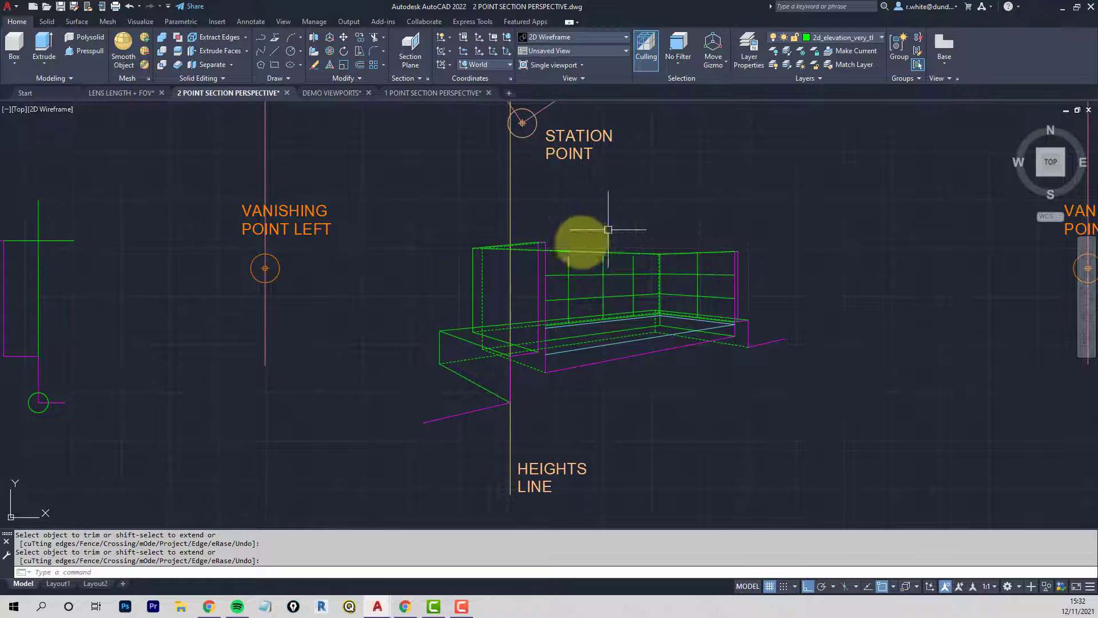
mouse_move(529, 207)
middle_mouse_down()
mouse_move(532, 341)
mouse_move(486, 284)
mouse_move(471, 338)
middle_mouse_up()
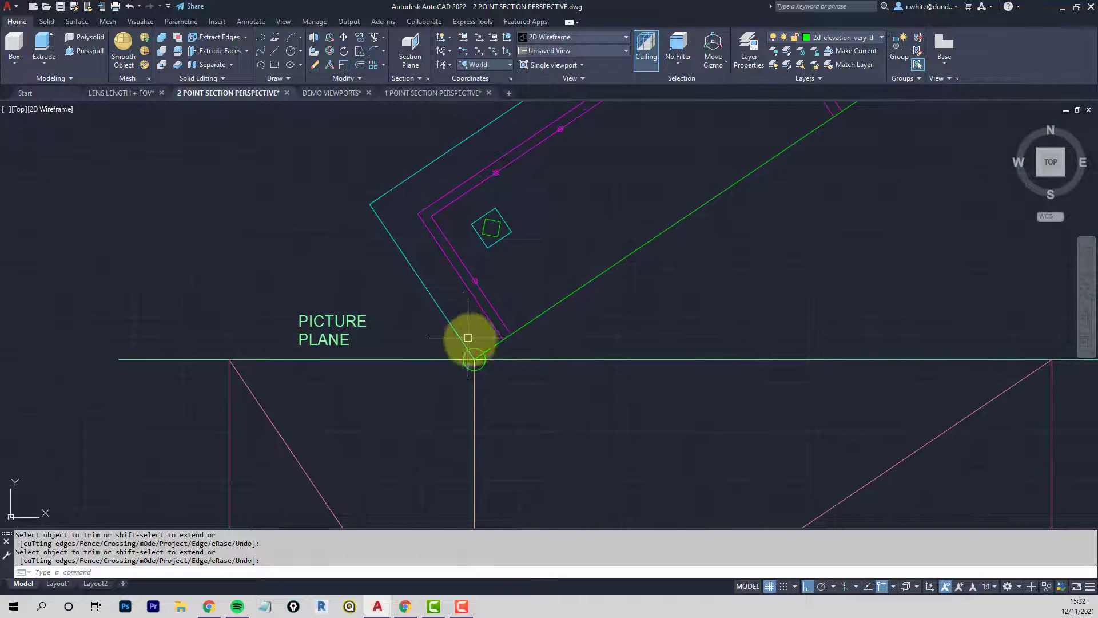
middle_click_drag(486, 221, 481, 248)
scroll(486, 251, "up", 2)
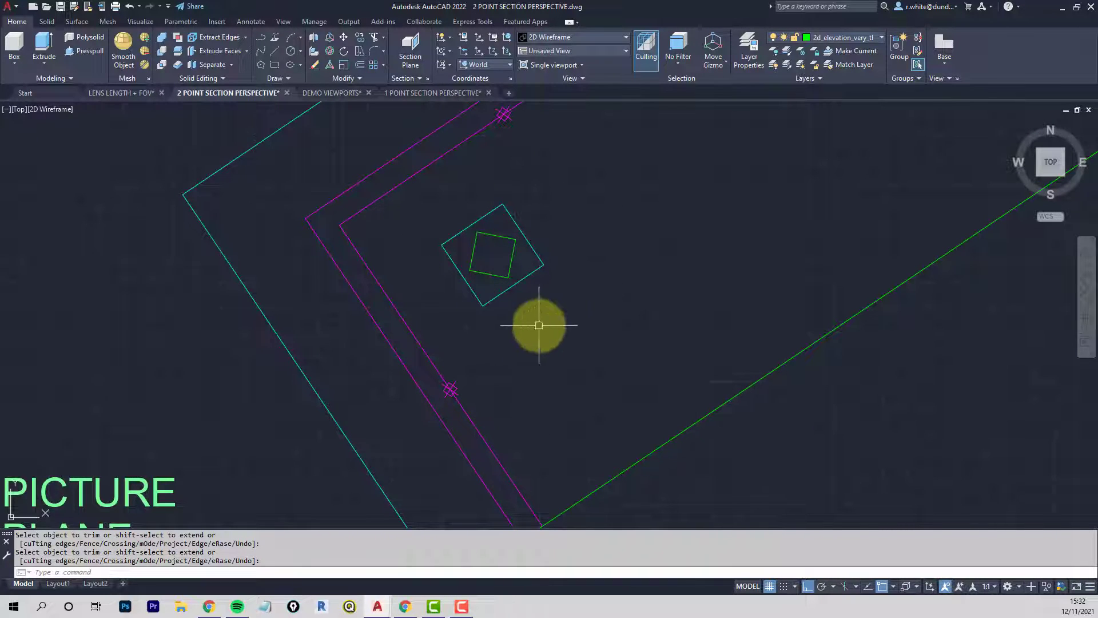
scroll(551, 286, "down", 1)
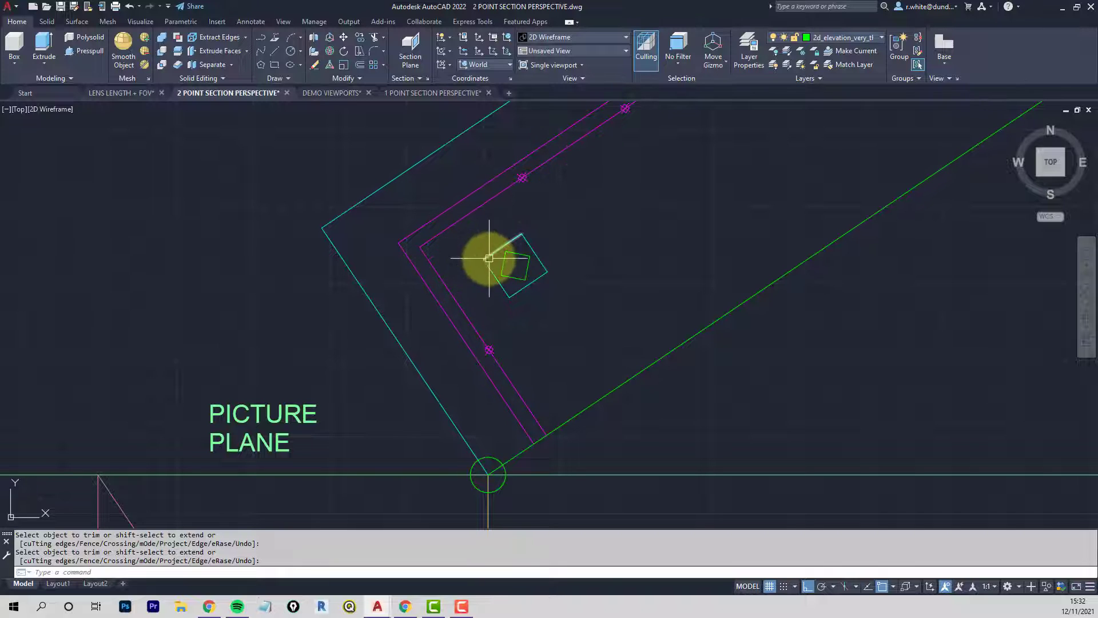
key("Return")
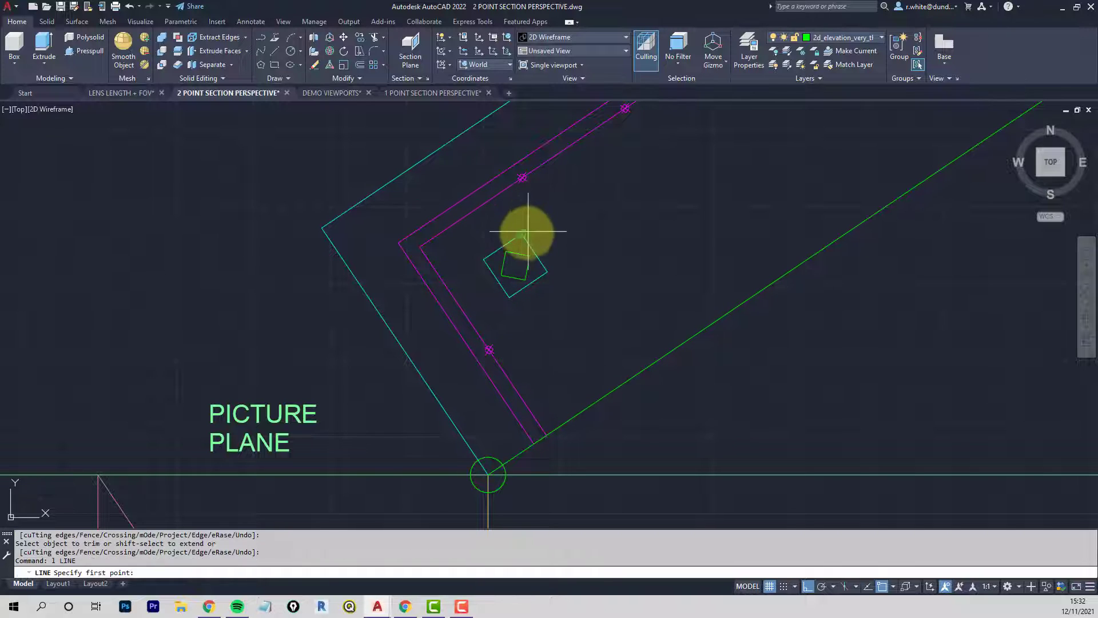
left_click(521, 235)
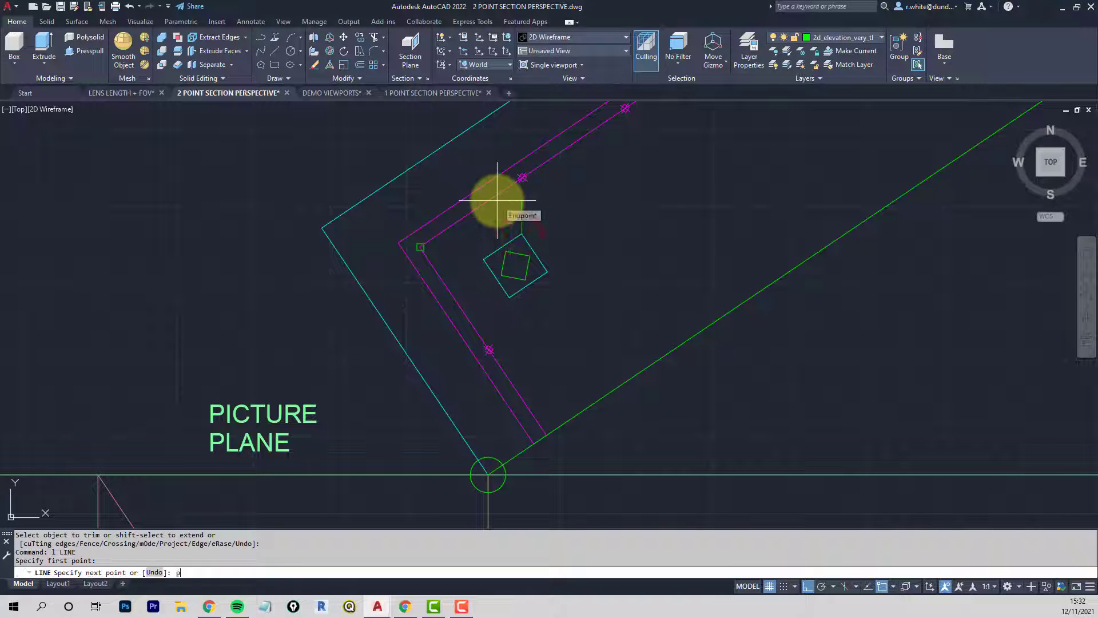
left_click(496, 196)
key("Return")
key("Return")
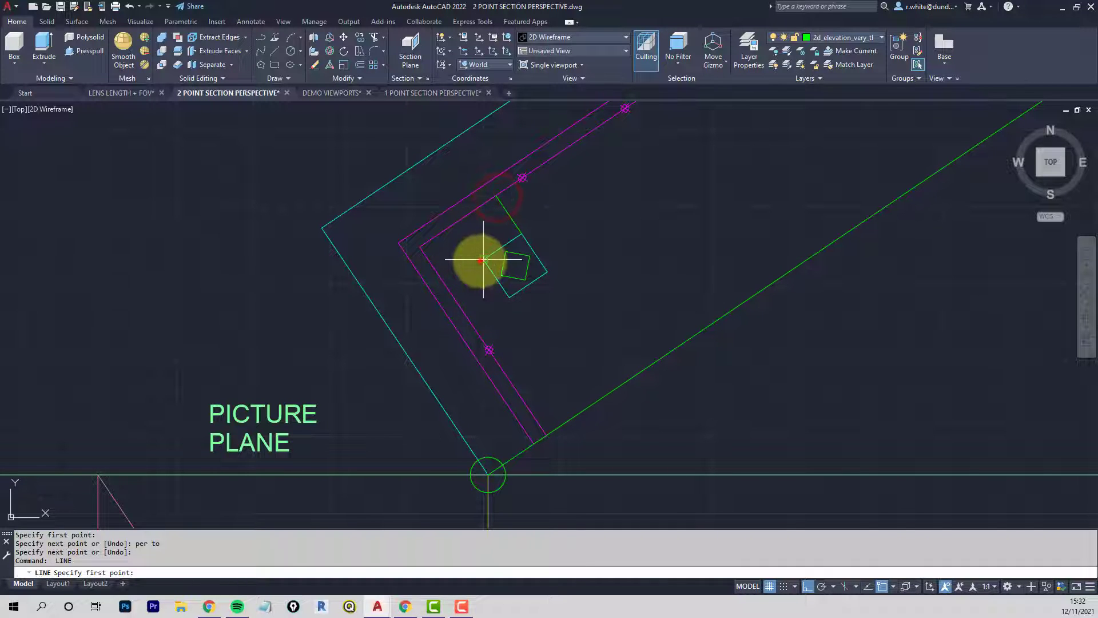
type("pe")
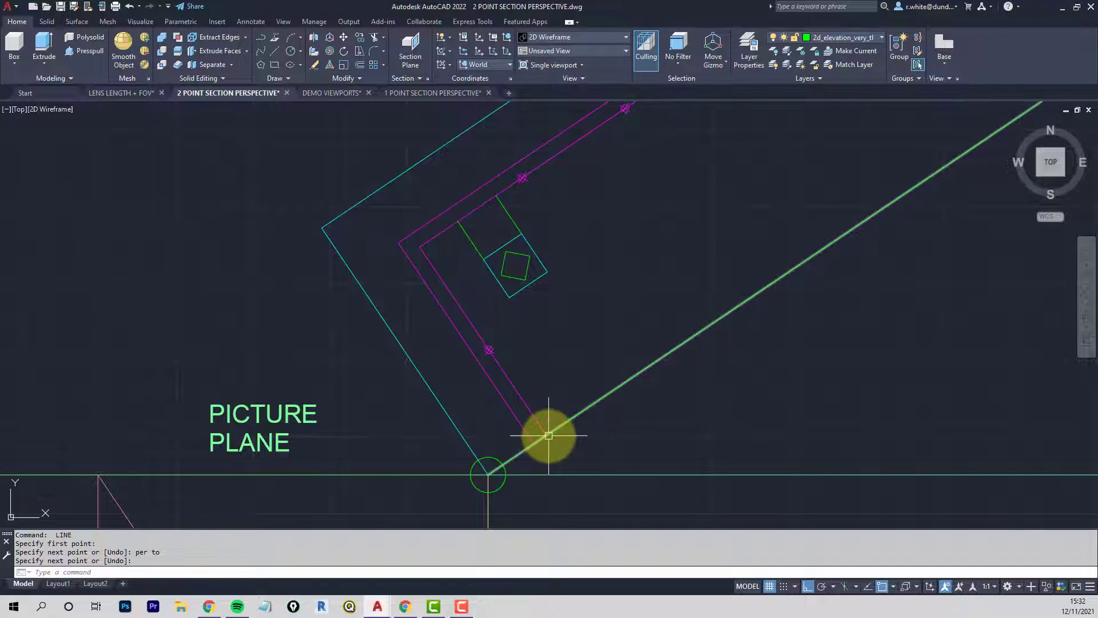
In the plan, draw sight lines from the two projected points on the inner wall face to the station point
scroll(492, 228, "down", 2)
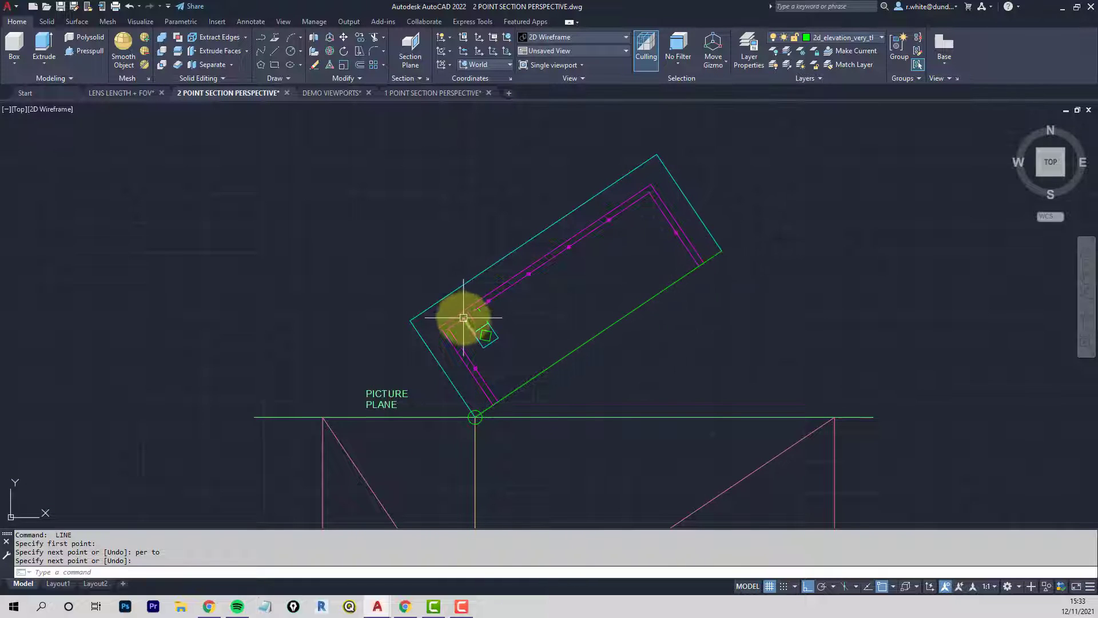
scroll(471, 332, "up", 3)
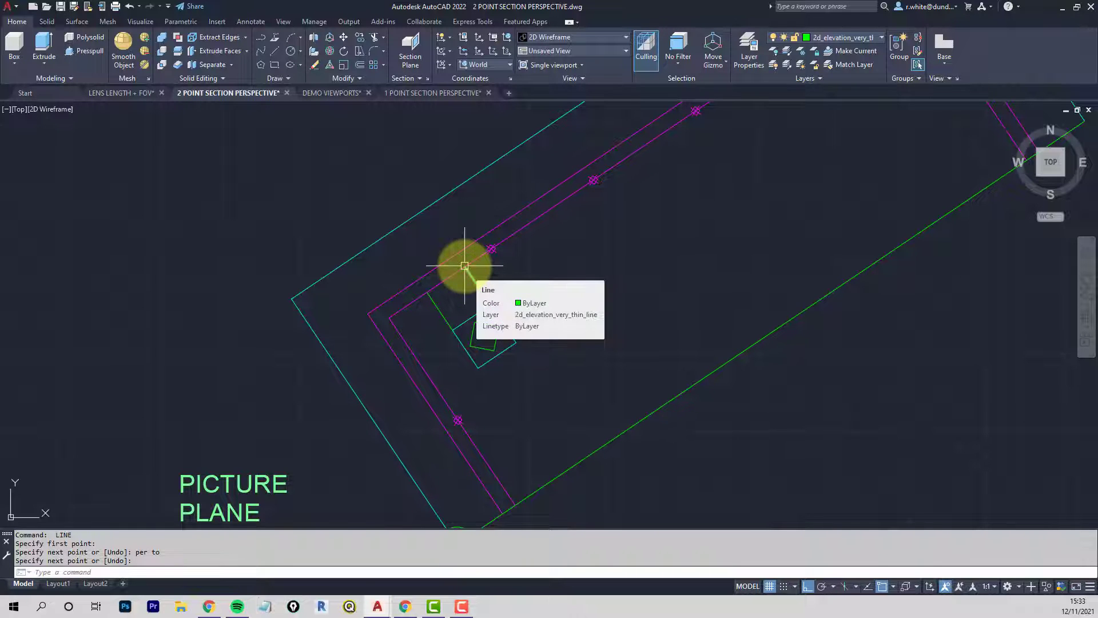
scroll(483, 220, "down", 3)
key("Escape")
type("l")
key("Return")
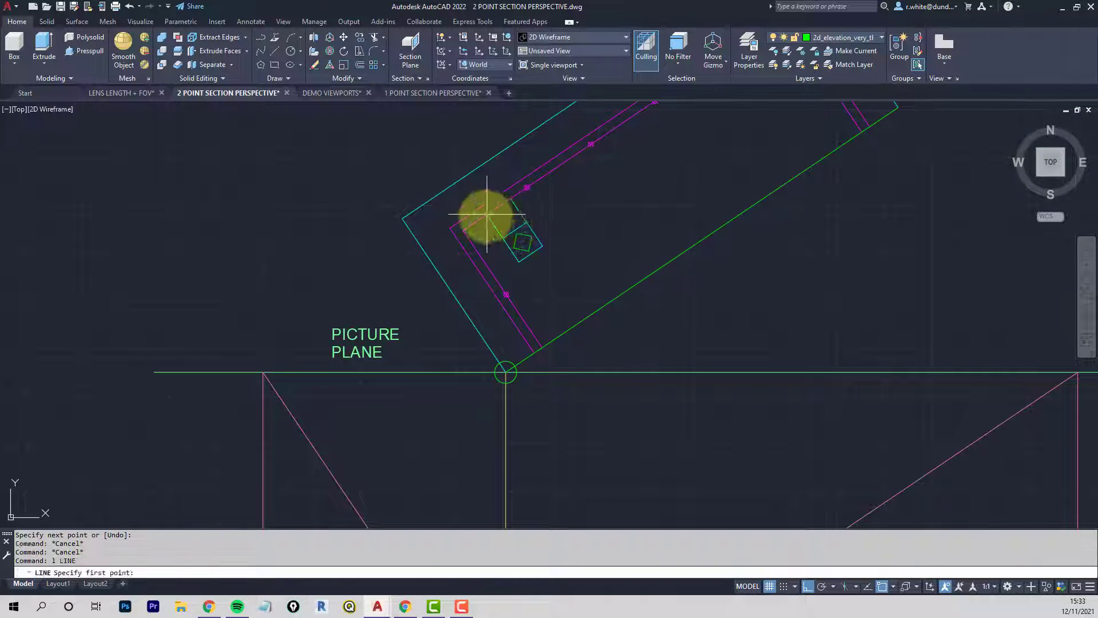
left_click(487, 215)
scroll(487, 215, "down", 3)
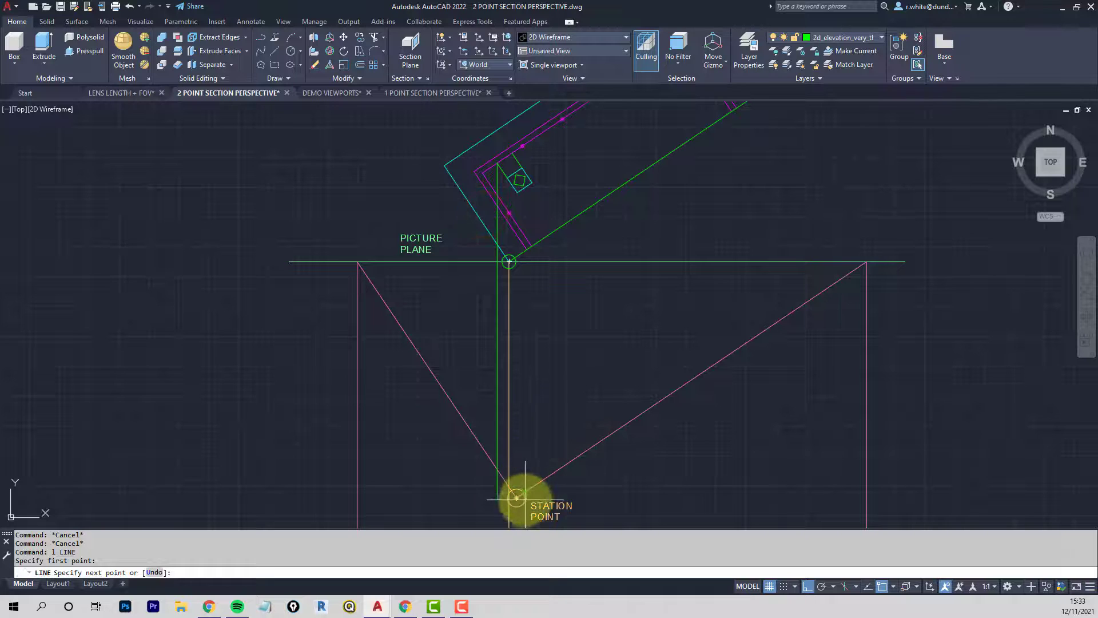
left_click(516, 498)
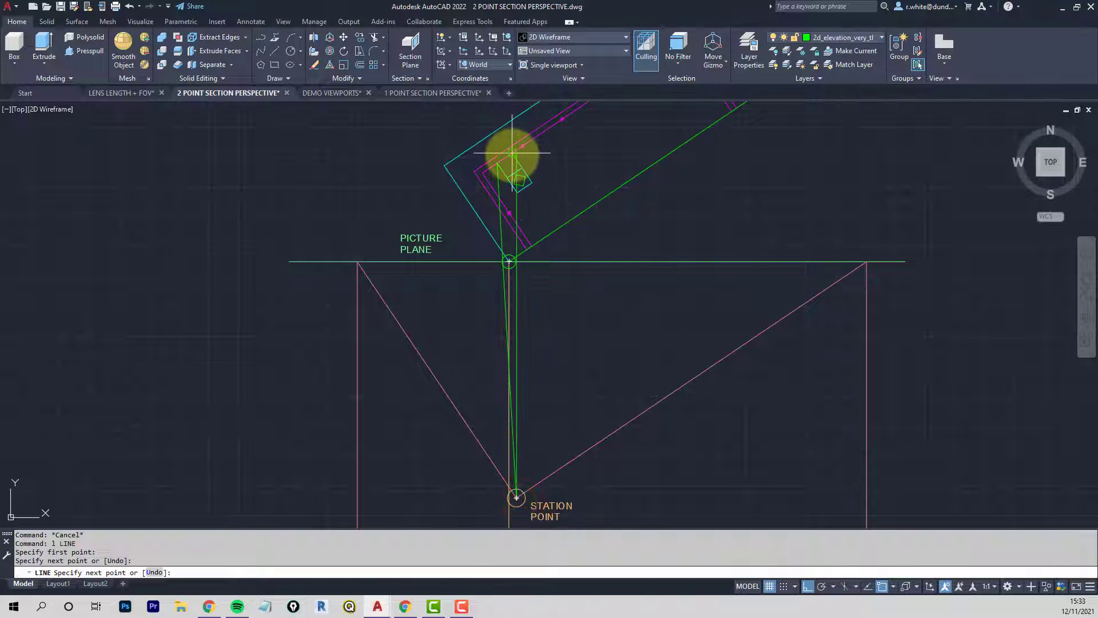
key("Return")
scroll(506, 261, "up", 5)
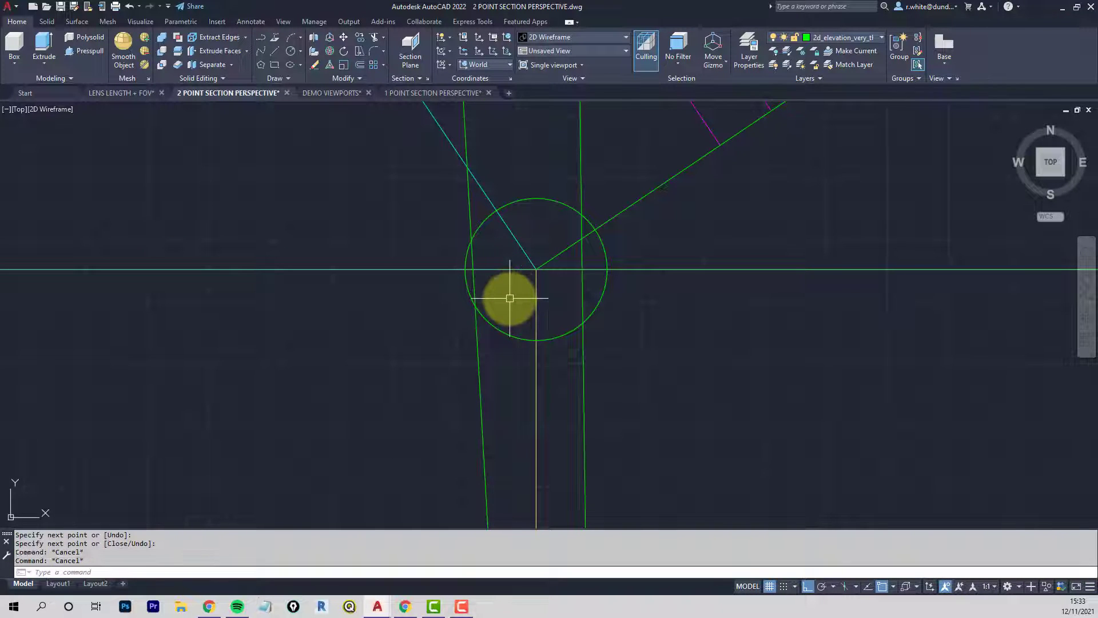
Draw short verticals down from where the two sight lines cross the picture plane, and erase both sight lines
type("l")
key("Return")
left_click(471, 268)
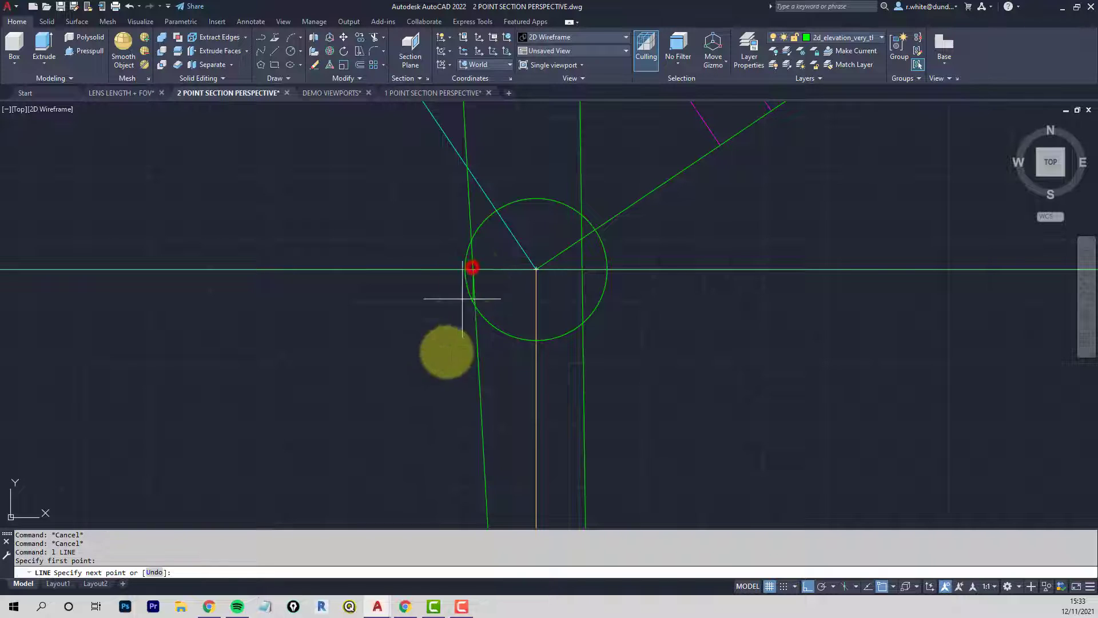
left_click(407, 507)
key("Return")
key("Return")
left_click(585, 268)
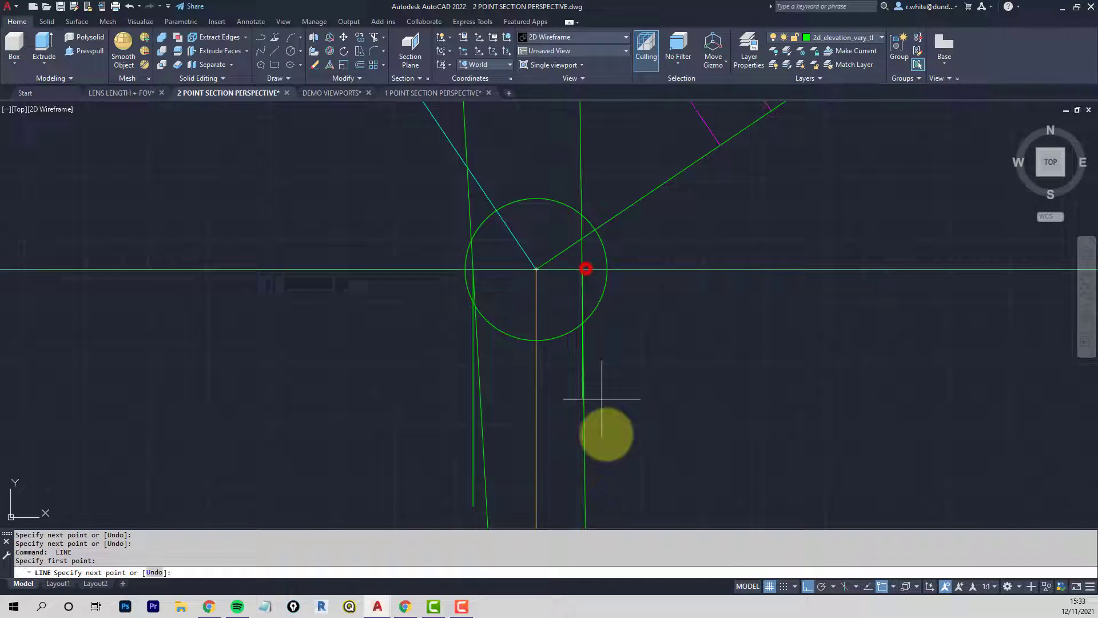
left_click(615, 503)
middle_click_drag(634, 470, 634, 316)
key("Return")
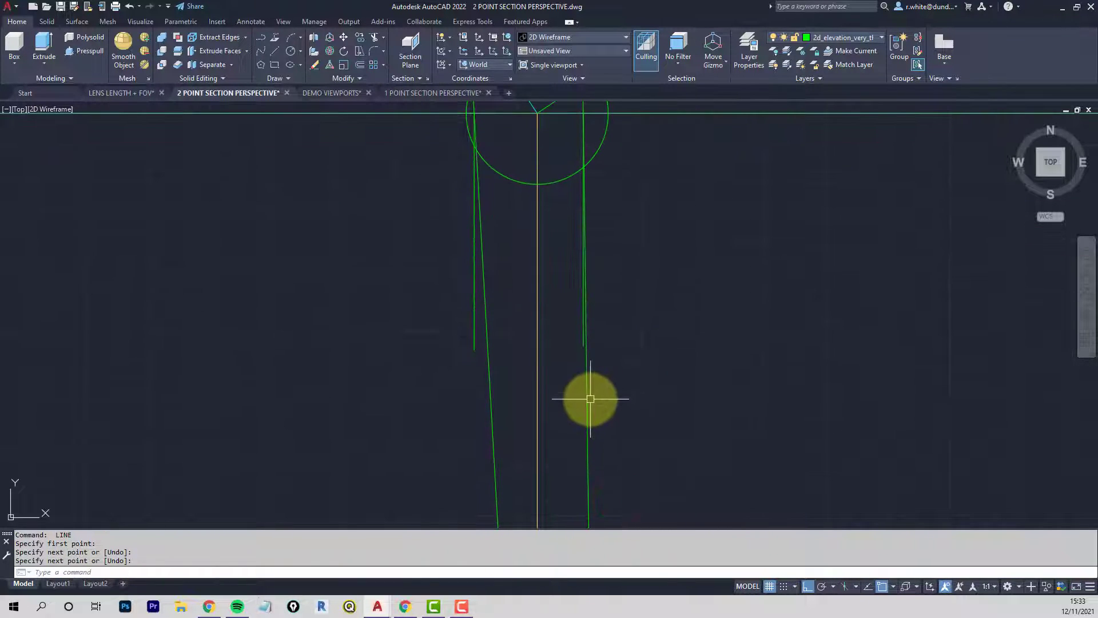
left_click(591, 399)
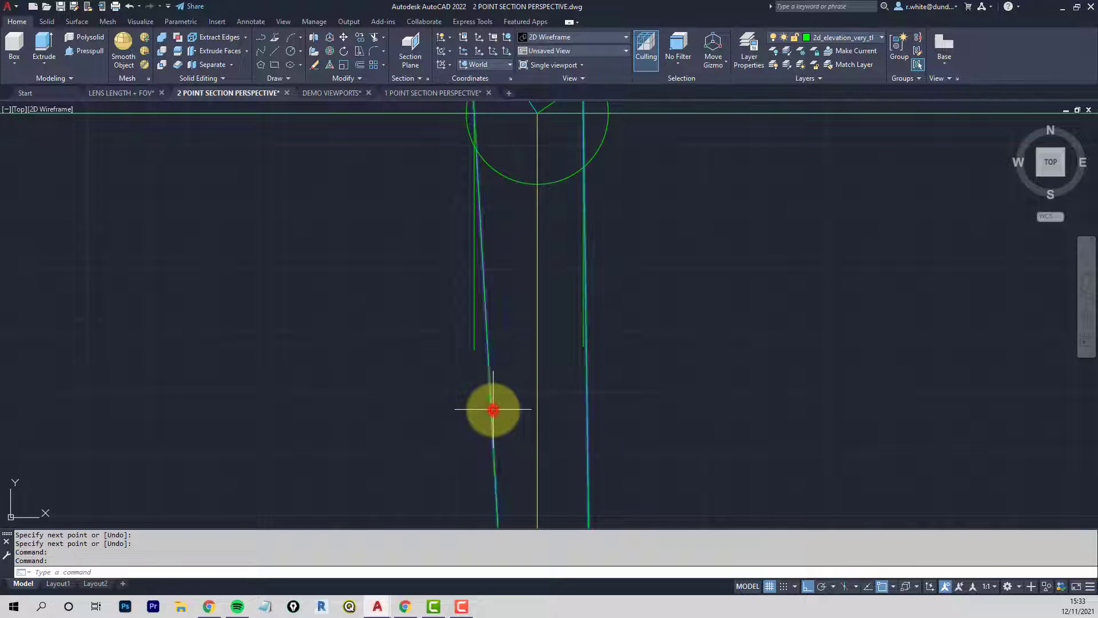
key("Delete")
Move the two short verticals straight down into the perspective view, across the floor area near the left cut wall
scroll(493, 409, "down", 4)
type("m")
key("Return")
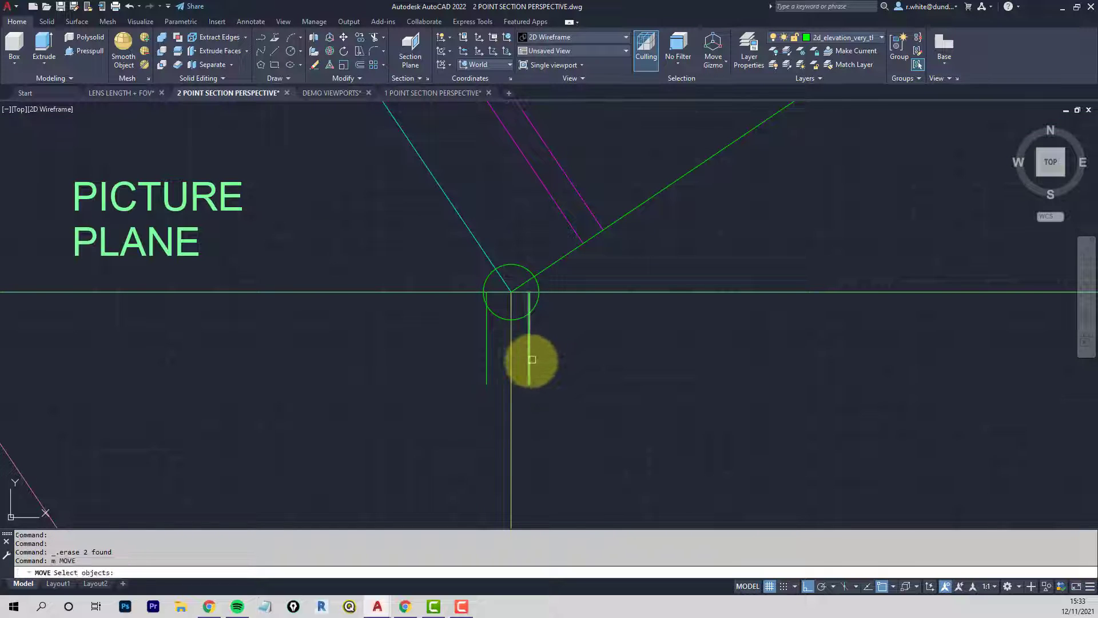
left_click(531, 360)
key("Return")
left_click(607, 338)
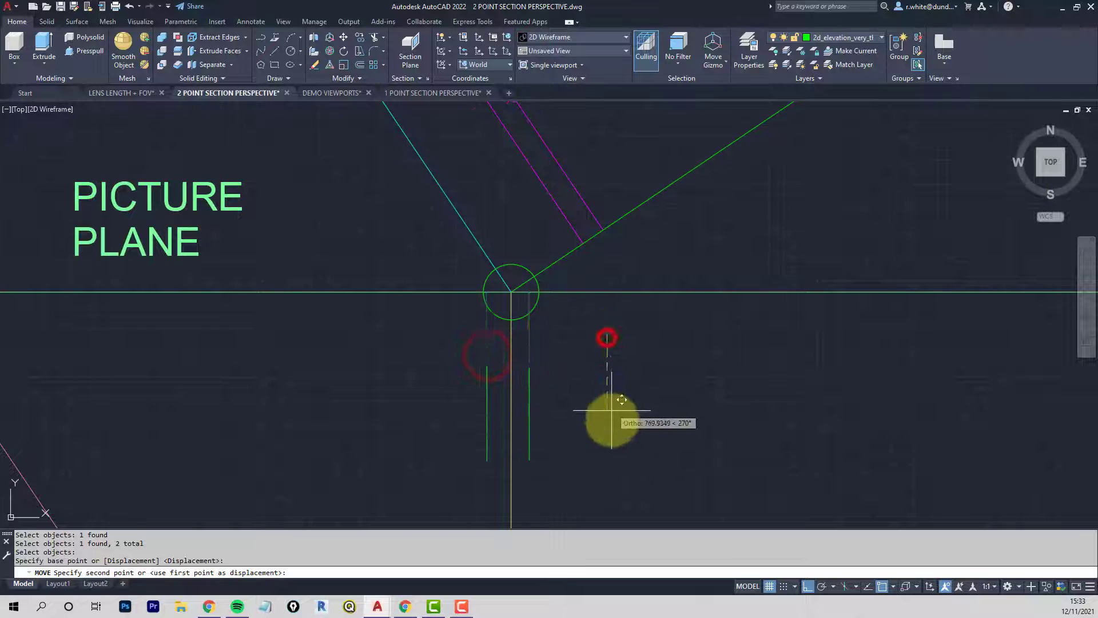
scroll(612, 429, "down", 1)
middle_click_drag(629, 450, 617, 240)
mouse_move(615, 404)
middle_mouse_down()
mouse_move(615, 187)
mouse_move(629, 293)
middle_mouse_up()
scroll(622, 433, "up", 1)
scroll(625, 326, "up", 2)
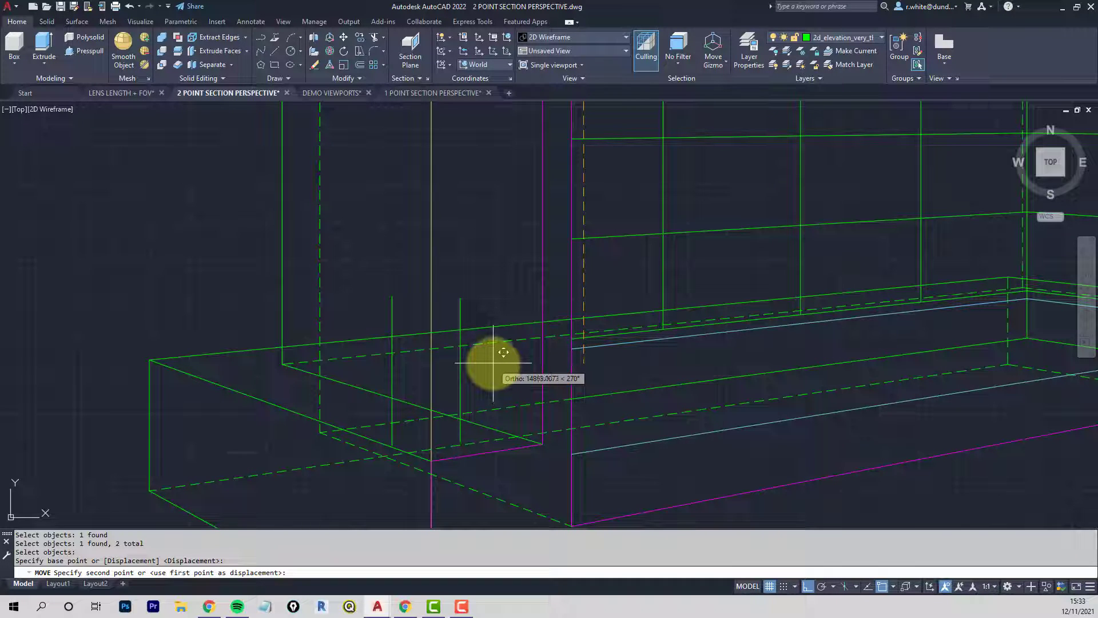
left_click(492, 363)
key("Return")
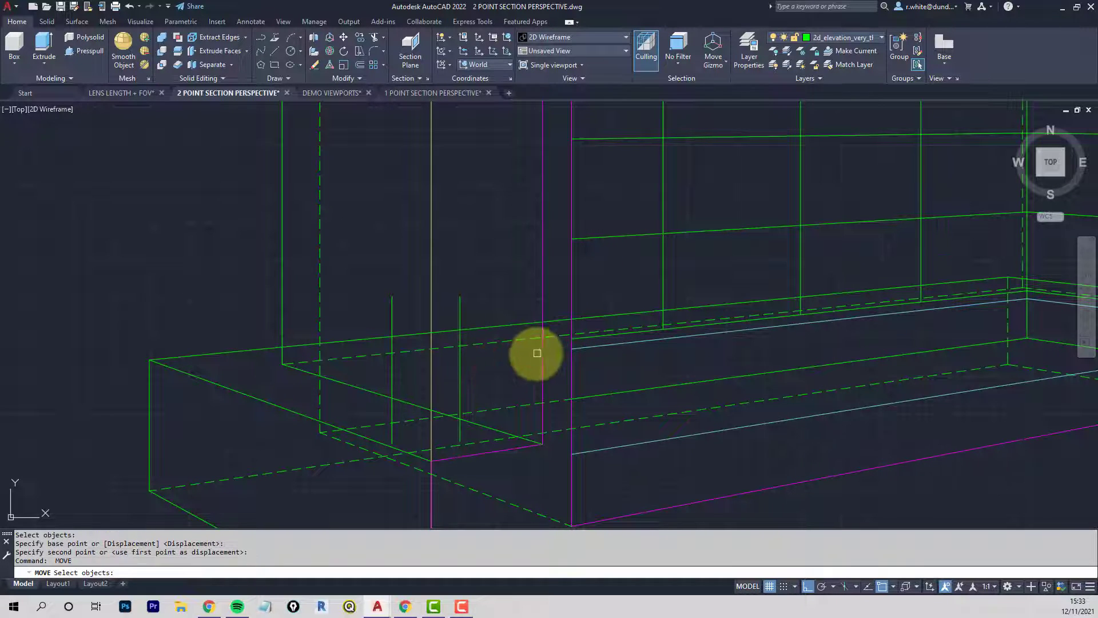
key("Escape")
key("Escape")
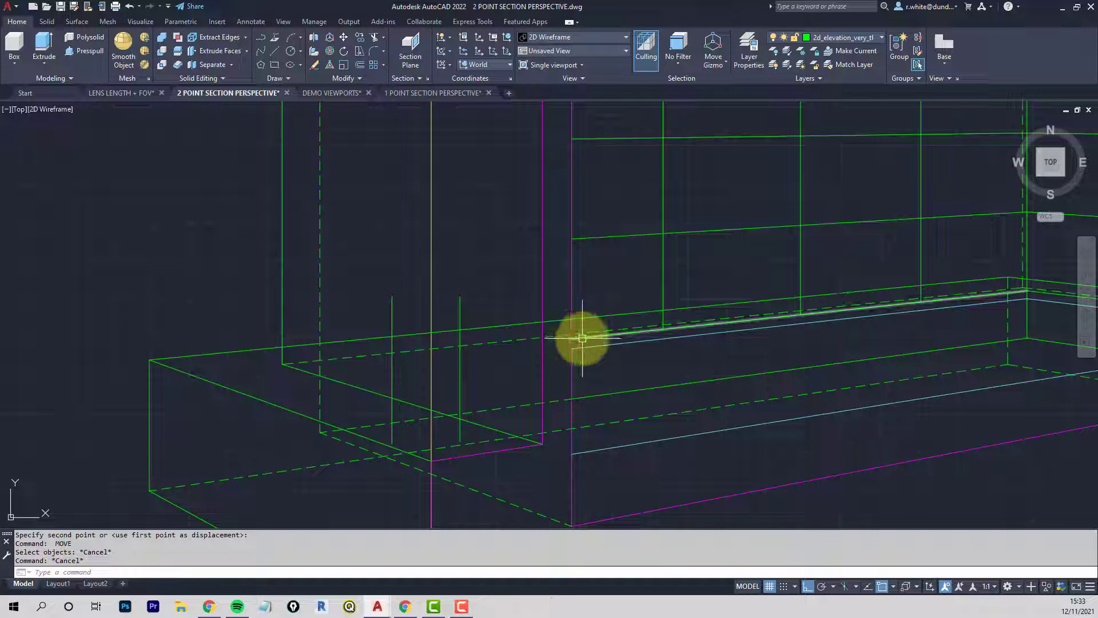
Extend the solid line at the foot of the long rear wall's panels to the left one of the two verticals
type("e")
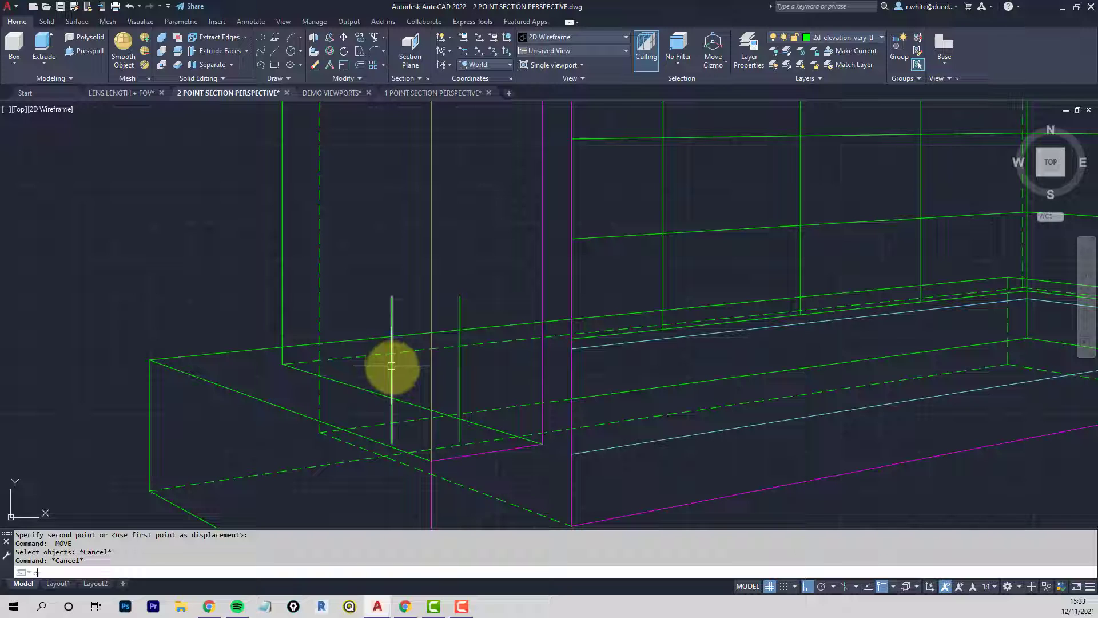
type("x")
key("Return")
left_click(393, 369)
key("Return")
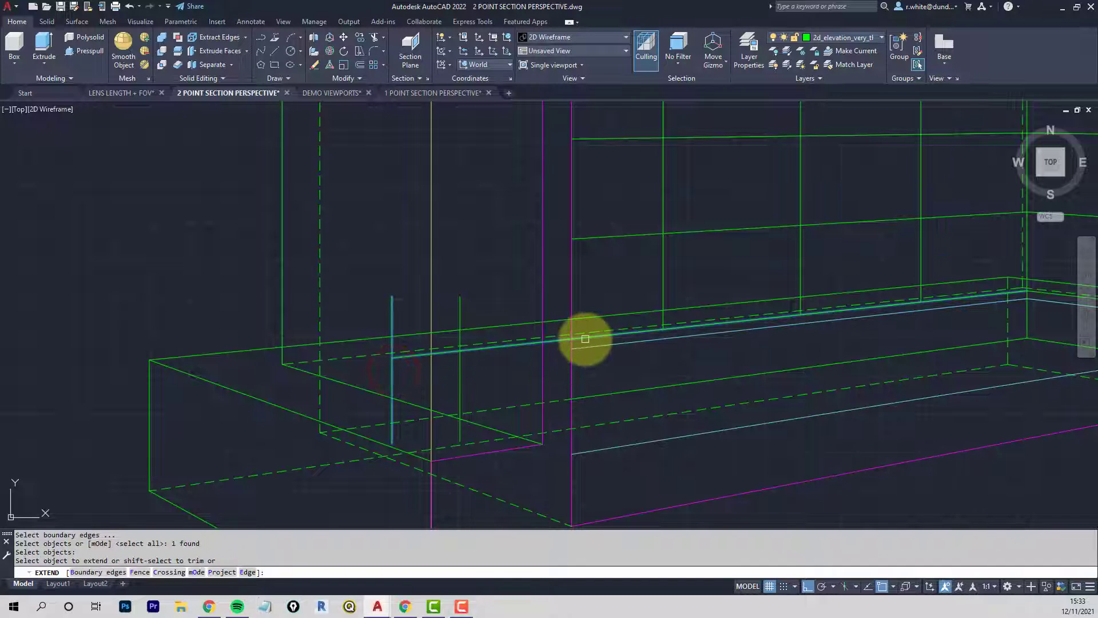
left_click(585, 339)
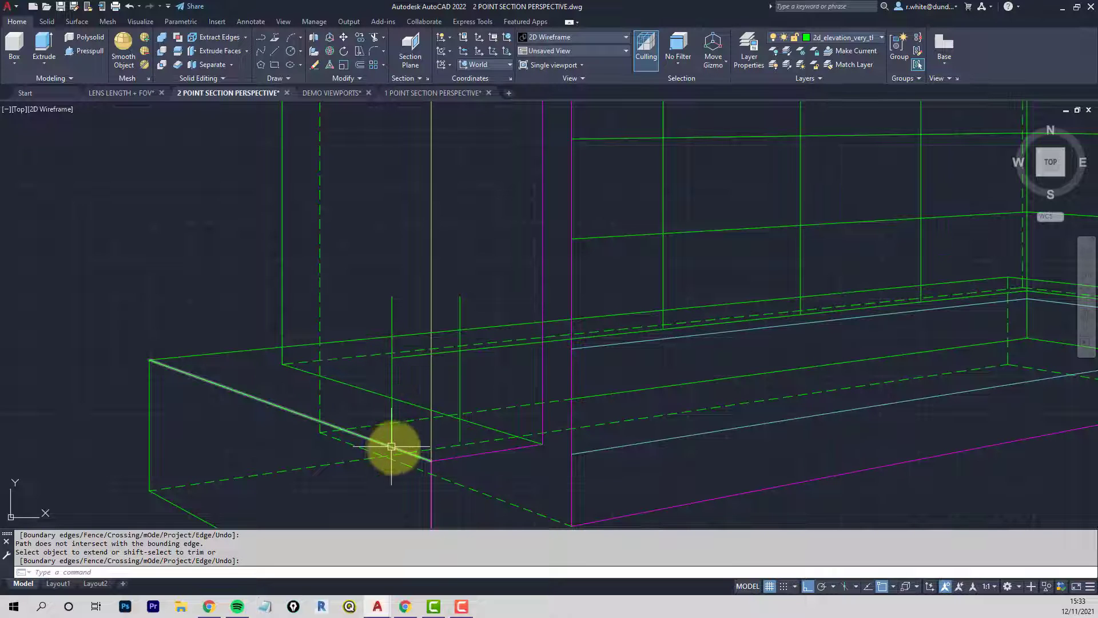
scroll(400, 419, "up", 3)
key("Return")
Trim the lower ends of both verticals at the dashed base line of the long rear wall
type("tr")
key("Return")
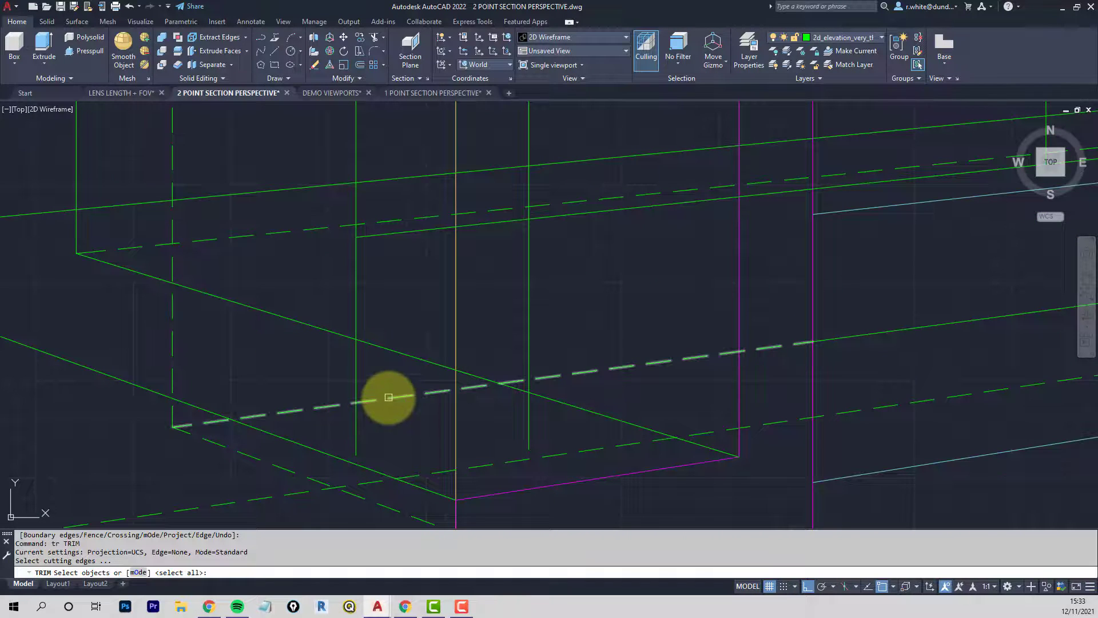
left_click(388, 397)
key("Return")
left_click(356, 423)
left_click(530, 413)
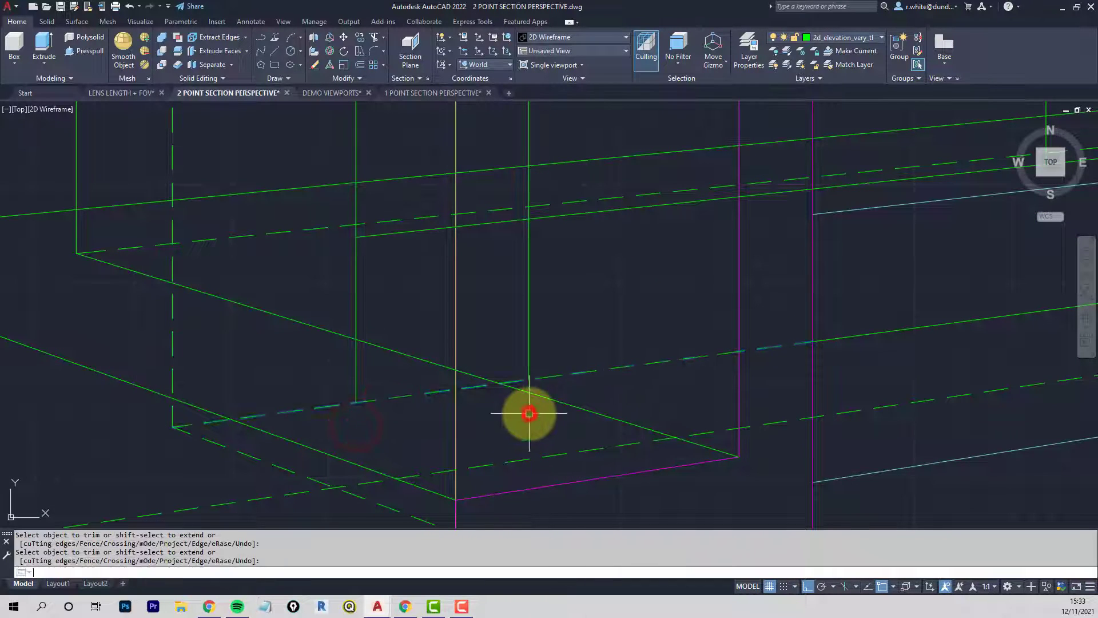
Draw lines to vanishing point left from the left vertical's foot and from its intersection with the extended wall line
scroll(529, 413, "down", 5)
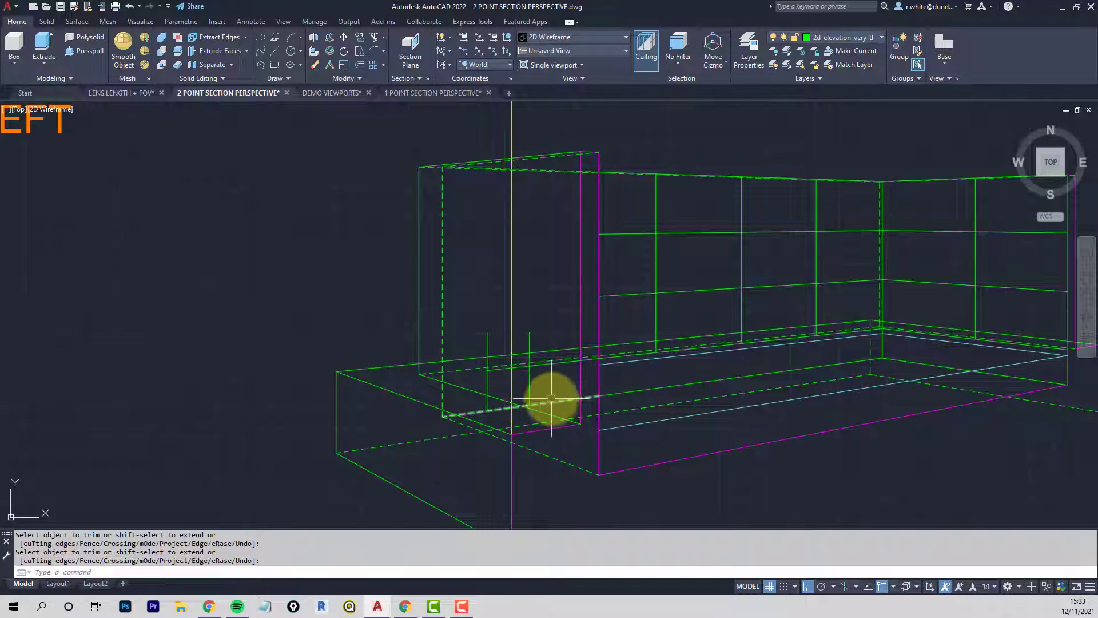
scroll(507, 385, "up", 5)
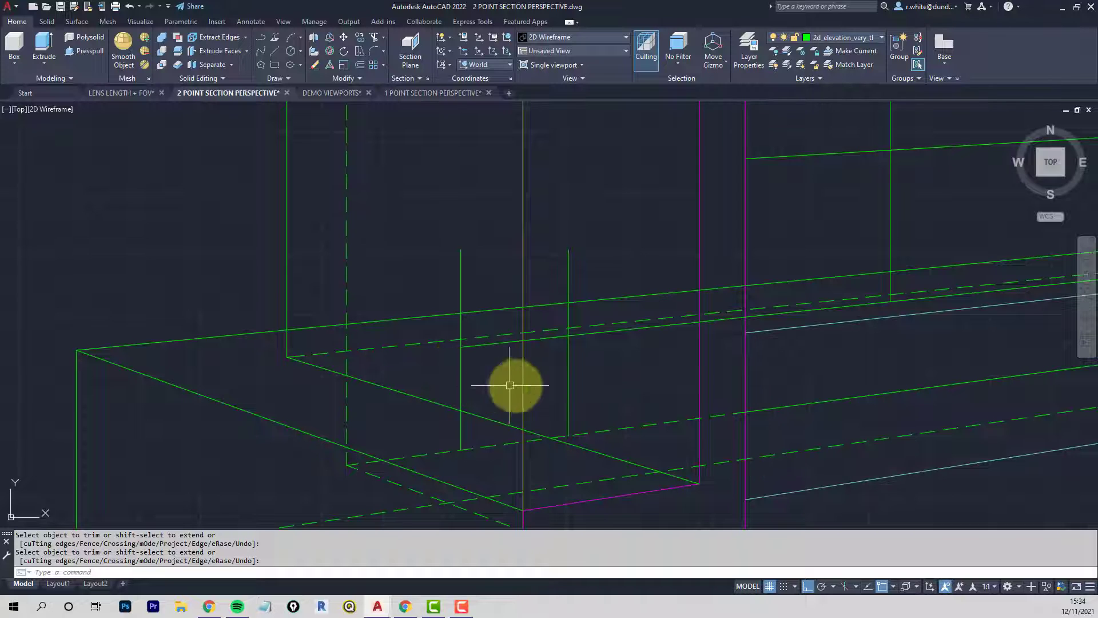
scroll(512, 375, "down", 5)
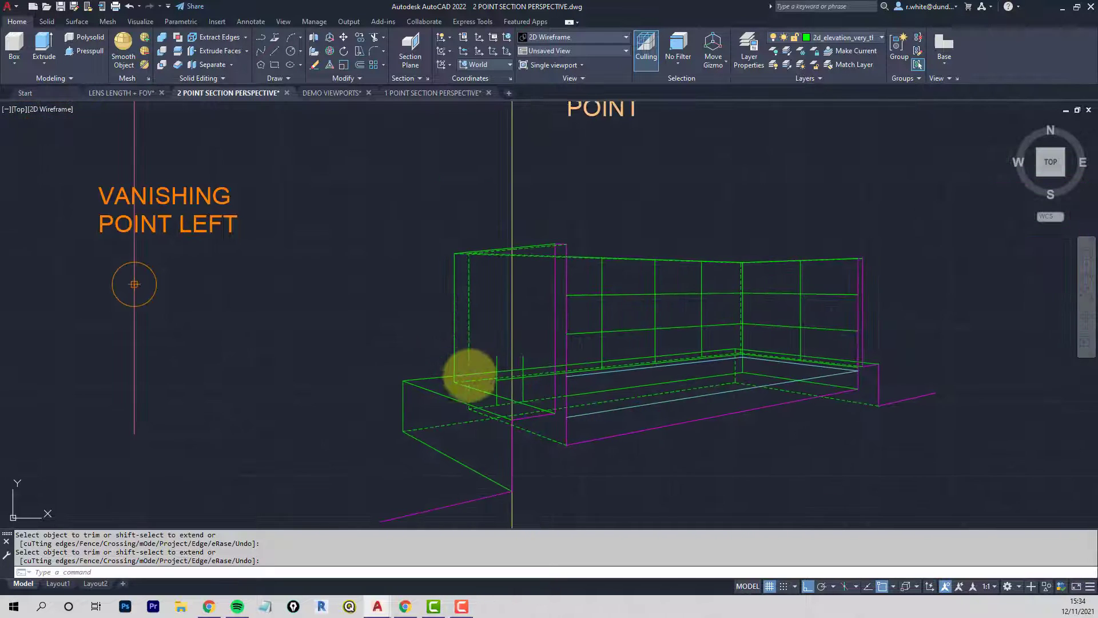
key("Escape")
key("Escape")
type("l")
key("Return")
scroll(481, 401, "up", 4)
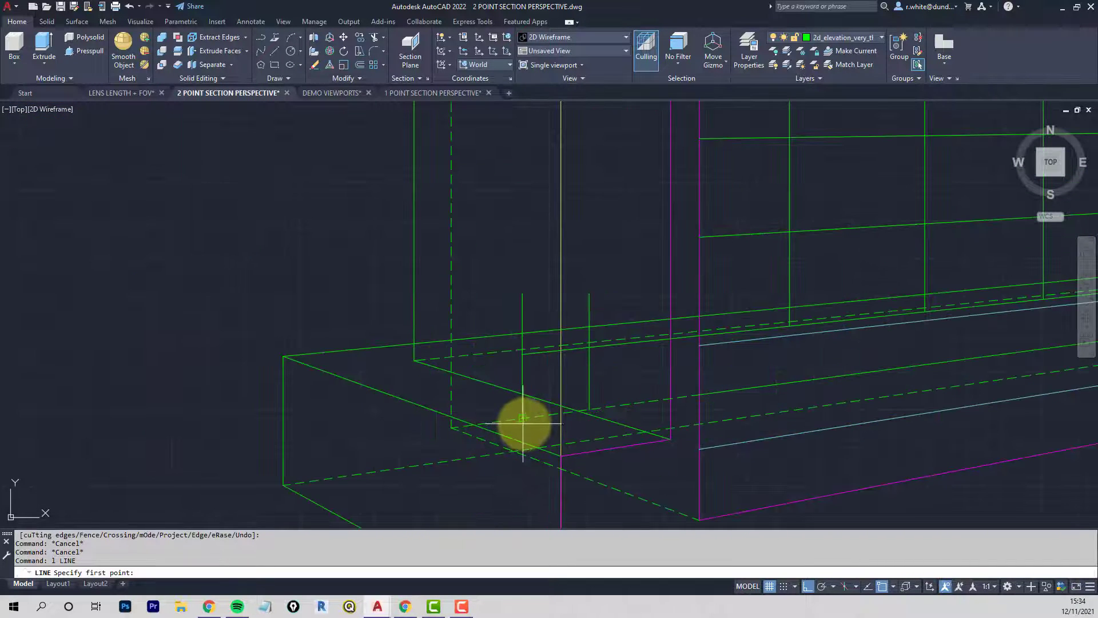
scroll(525, 424, "down", 2)
middle_click_drag(525, 423, 596, 417)
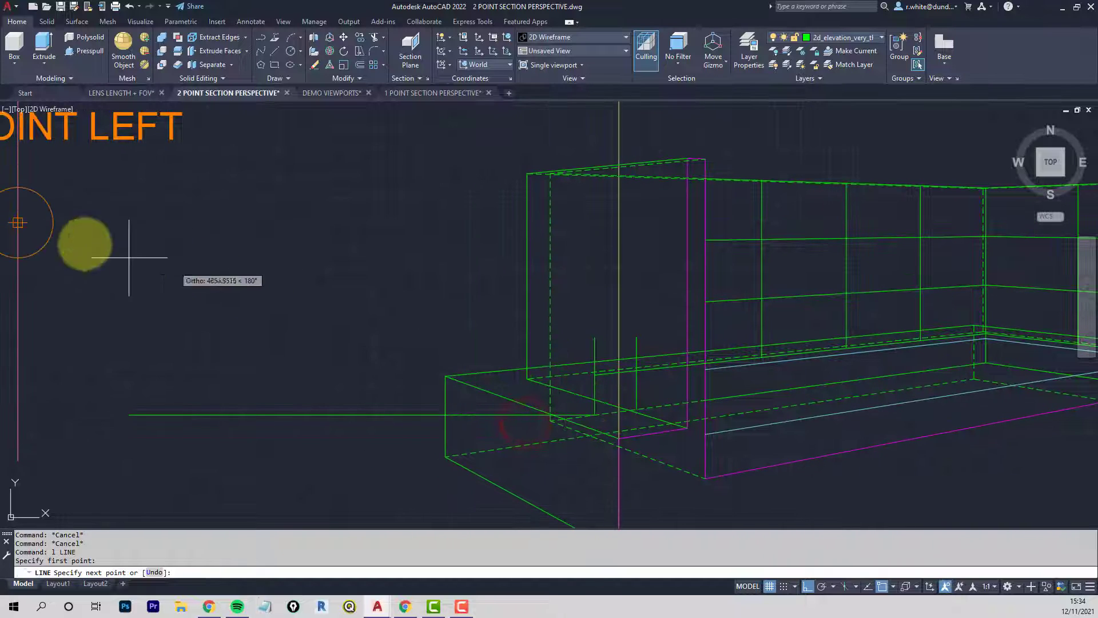
left_click(24, 224)
left_click(595, 375)
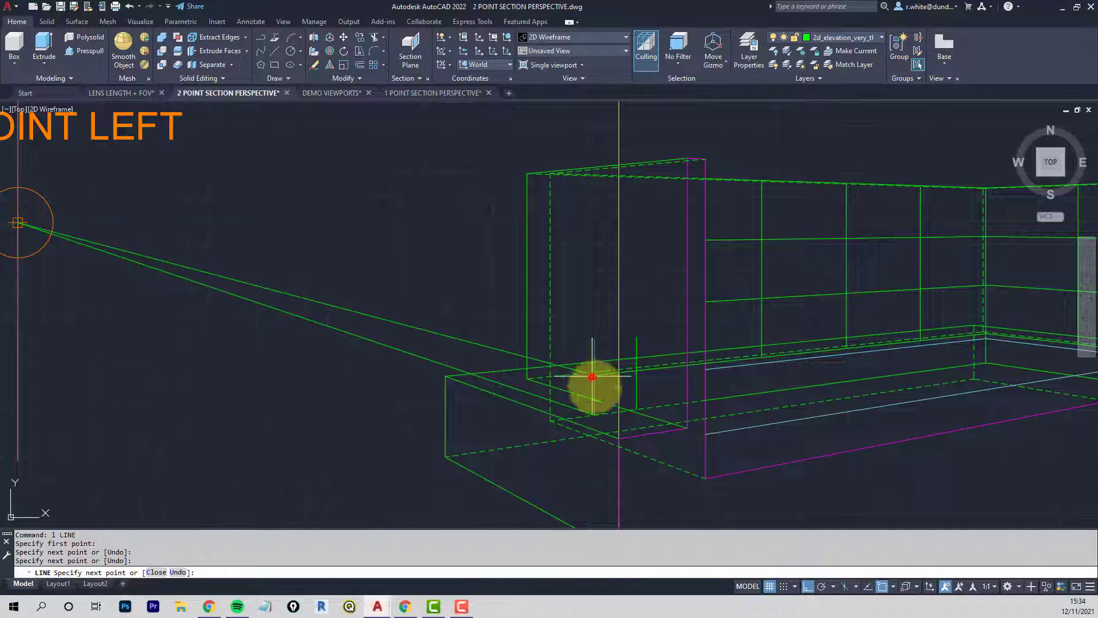
key("Return")
Connect the right vertical's foot and its intersection with the extended wall line to vanishing point left
key("Return")
left_click(636, 409)
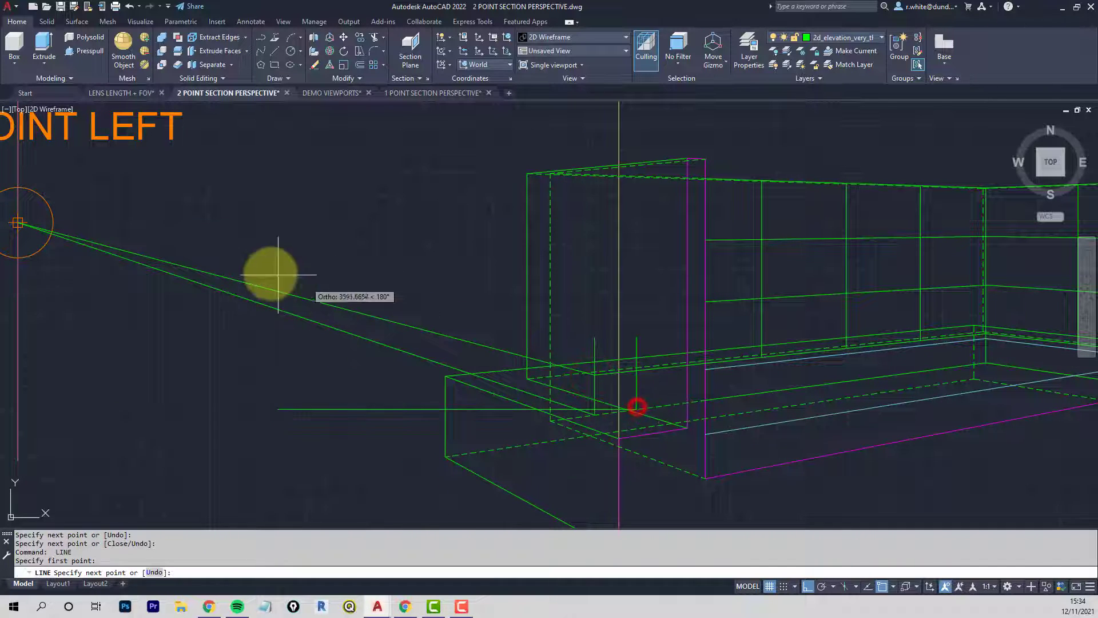
left_click(18, 222)
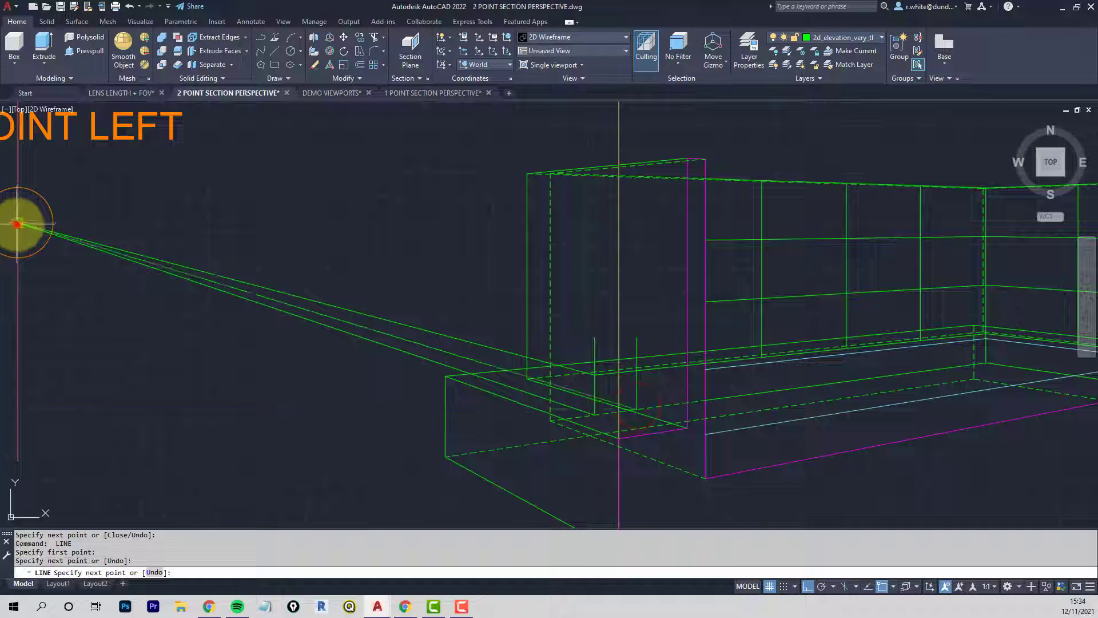
left_click(639, 375)
key("Return")
middle_click_drag(639, 381, 625, 342)
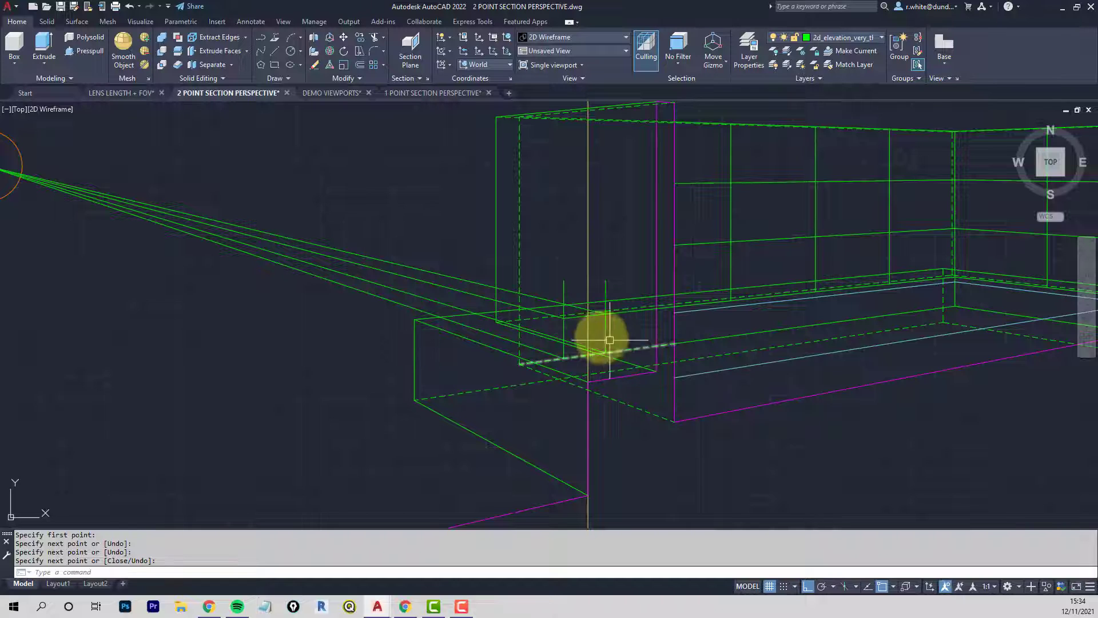
scroll(589, 329, "up", 4)
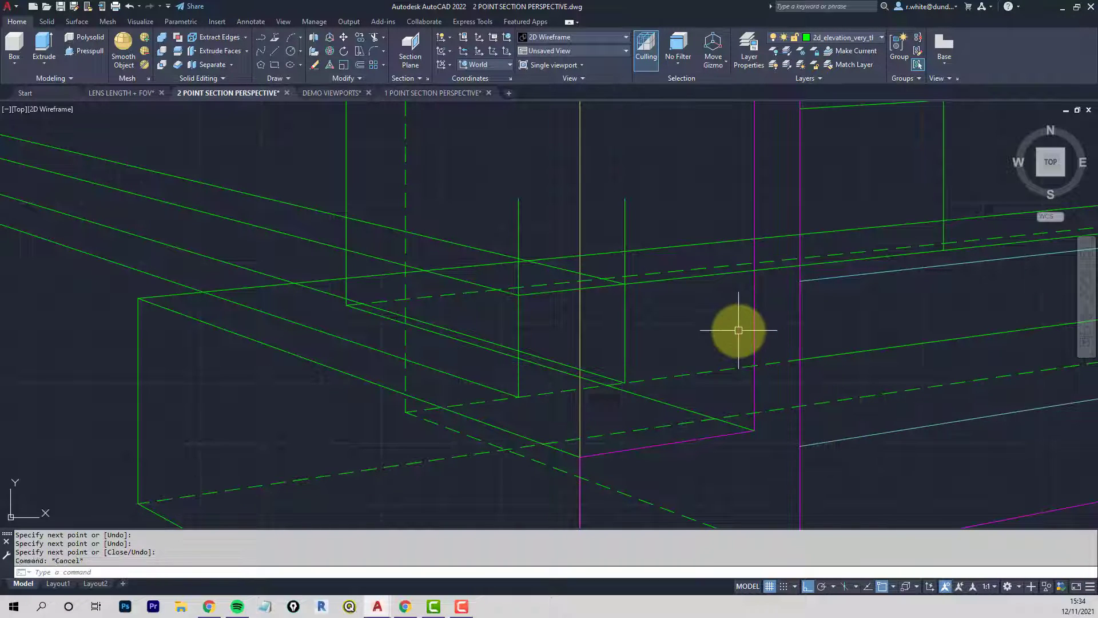
key("Escape")
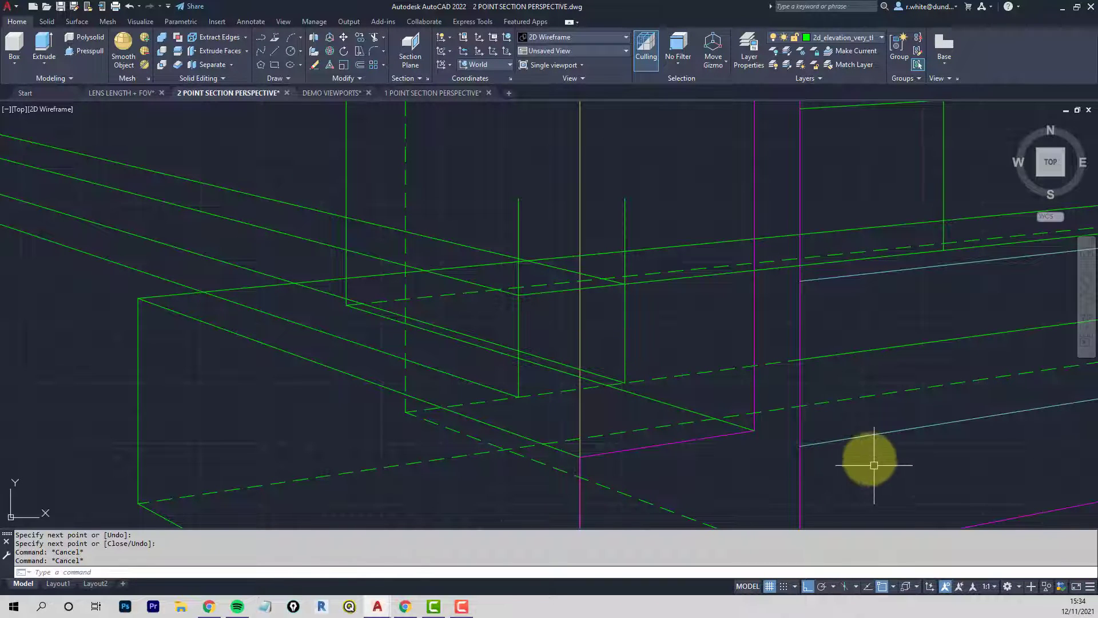
Draw sight lines from the left and front corners of the plan's cyan rectangle to the station point
scroll(715, 286, "down", 4)
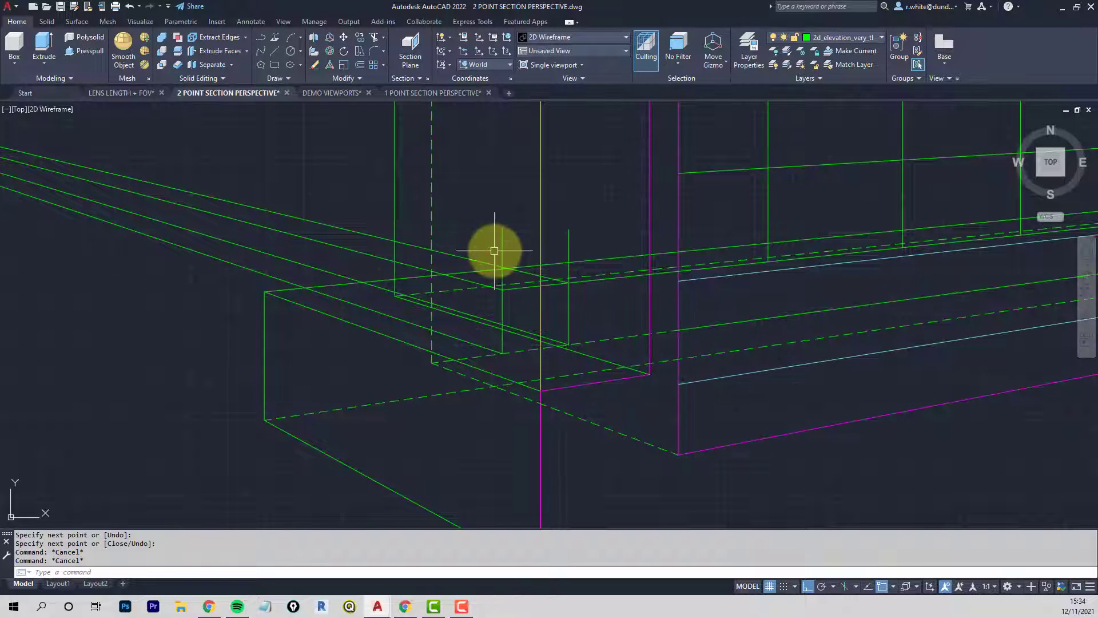
scroll(515, 235, "down", 5)
middle_click_drag(481, 120, 468, 320)
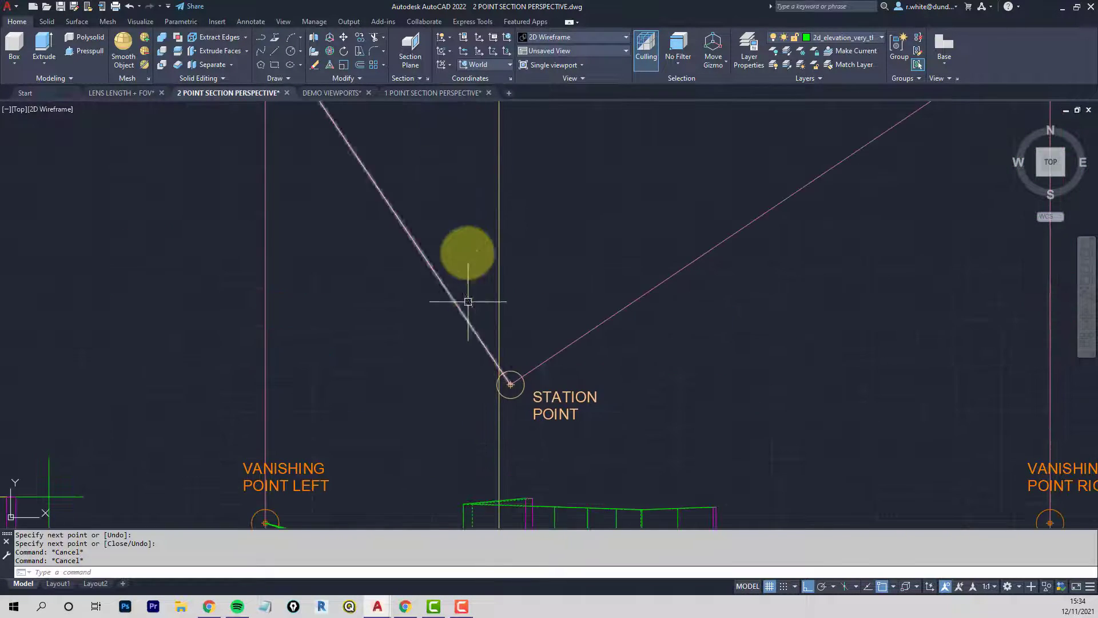
middle_click_drag(465, 247, 466, 421)
middle_click_drag(458, 209, 458, 311)
scroll(510, 184, "up", 2)
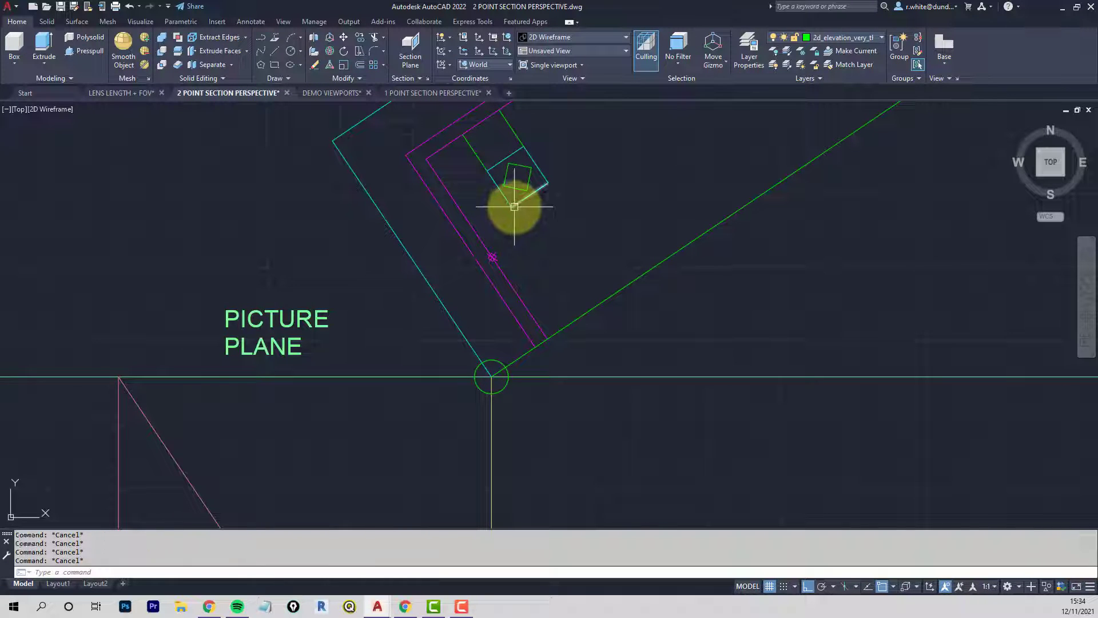
key("Return")
left_click(488, 171)
scroll(488, 171, "down", 4)
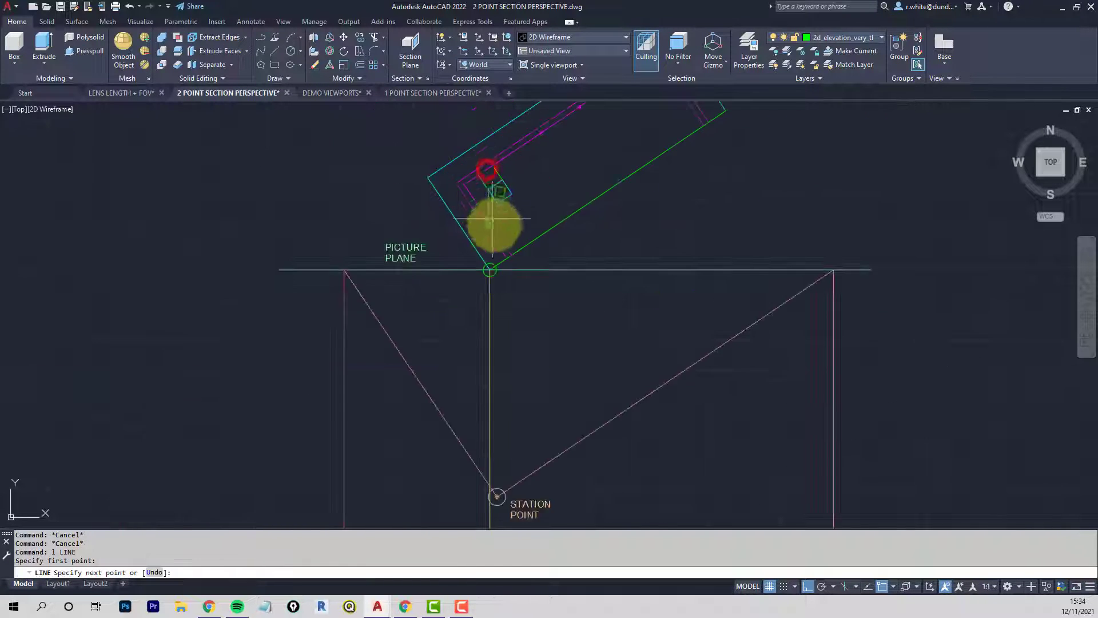
middle_click_drag(492, 421, 493, 333)
left_click(482, 410)
middle_click_drag(478, 167, 477, 249)
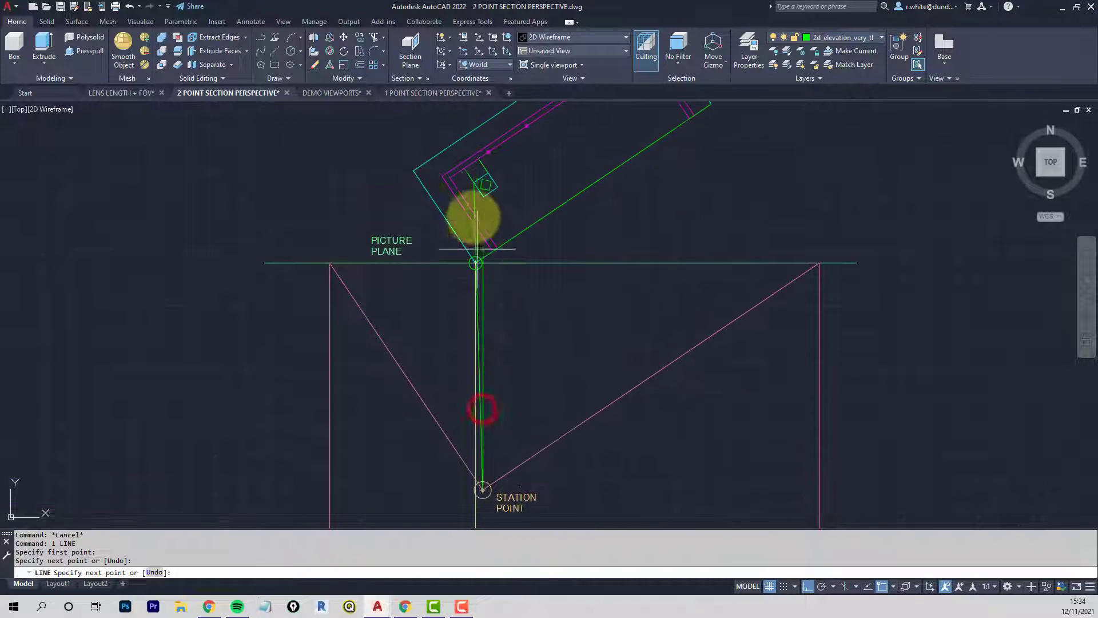
scroll(484, 177, "up", 4)
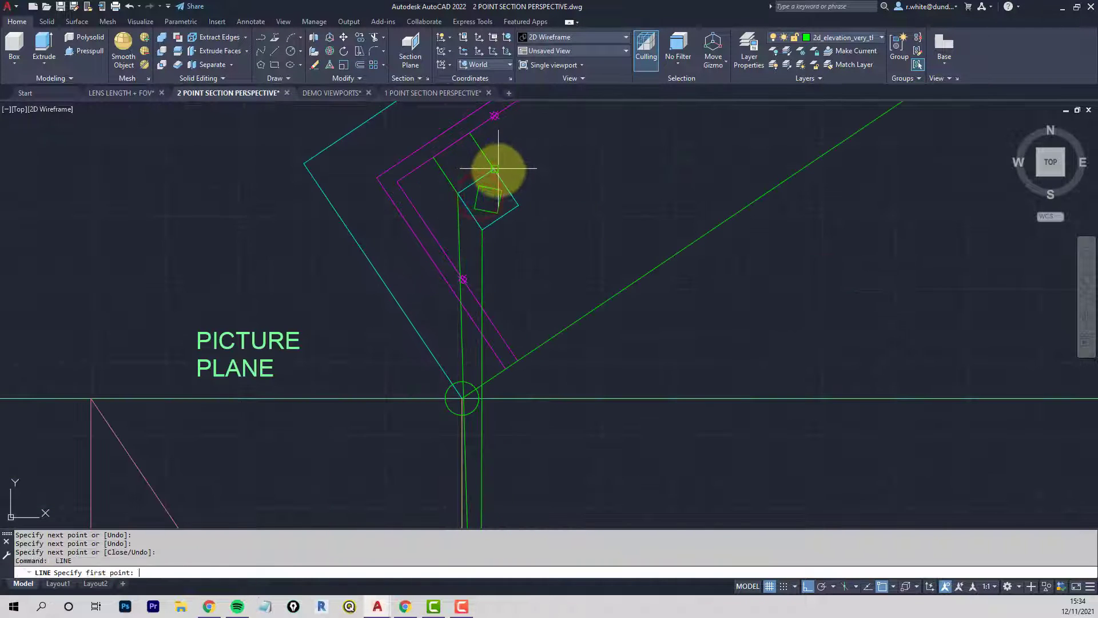
Draw sight lines to the station point from the rear and right corners of the plan's cyan rectangle
scroll(497, 171, "down", 4)
middle_click_drag(503, 246, 503, 181)
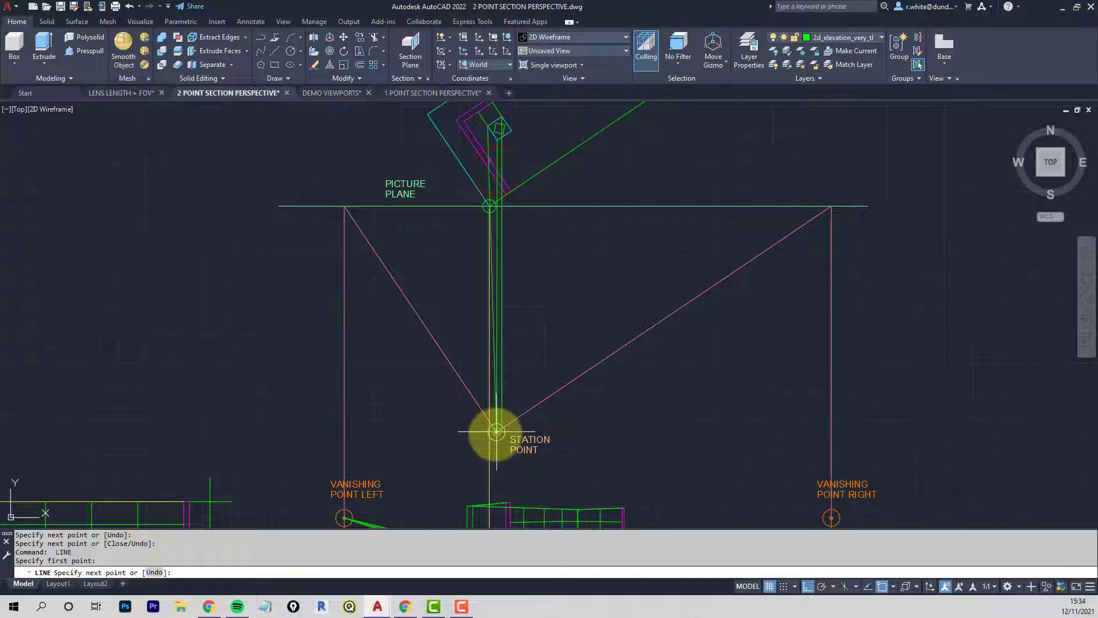
left_click(497, 432)
left_click(509, 151)
key("Return")
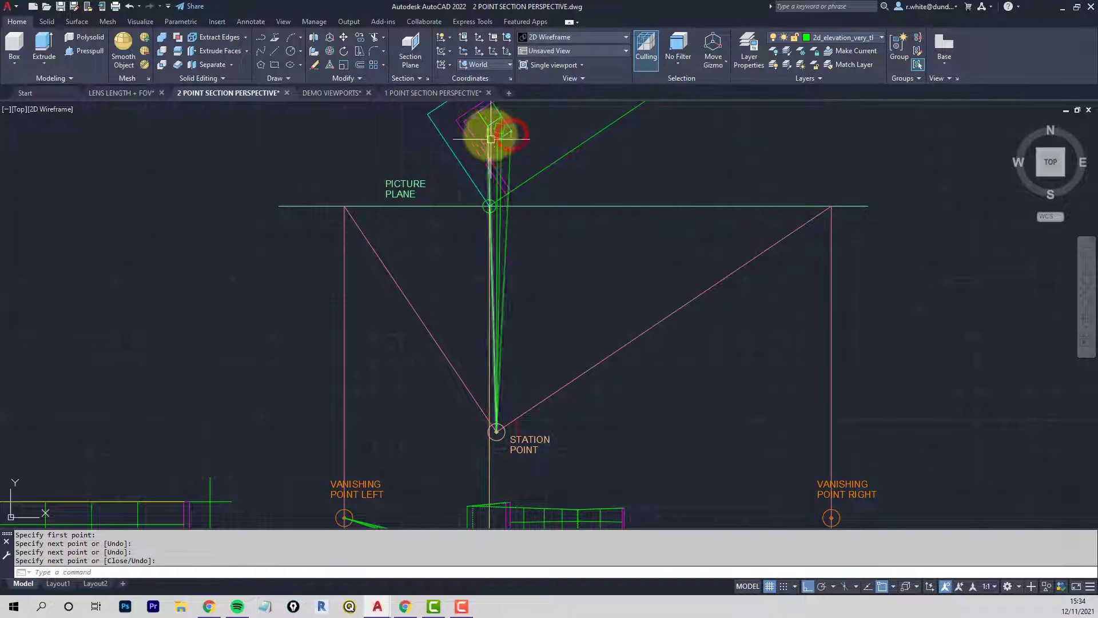
Draw short vertical lines down from where the left-corner and front-corner sight lines cross the picture plane
scroll(490, 130, "up", 5)
middle_click_drag(514, 163, 527, 252)
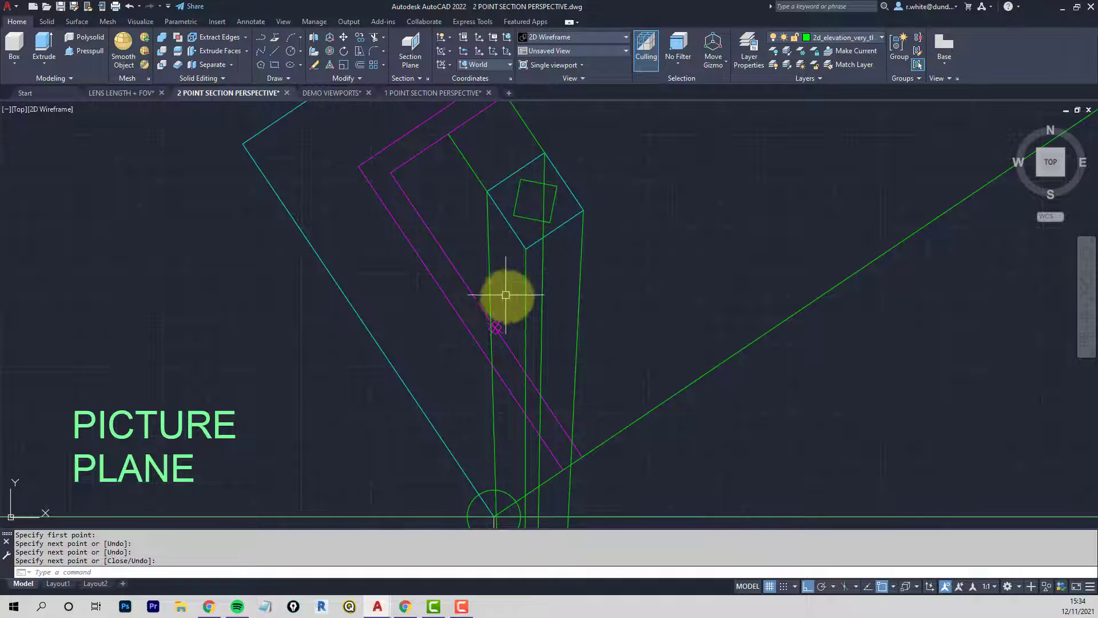
middle_click_drag(522, 419, 506, 334)
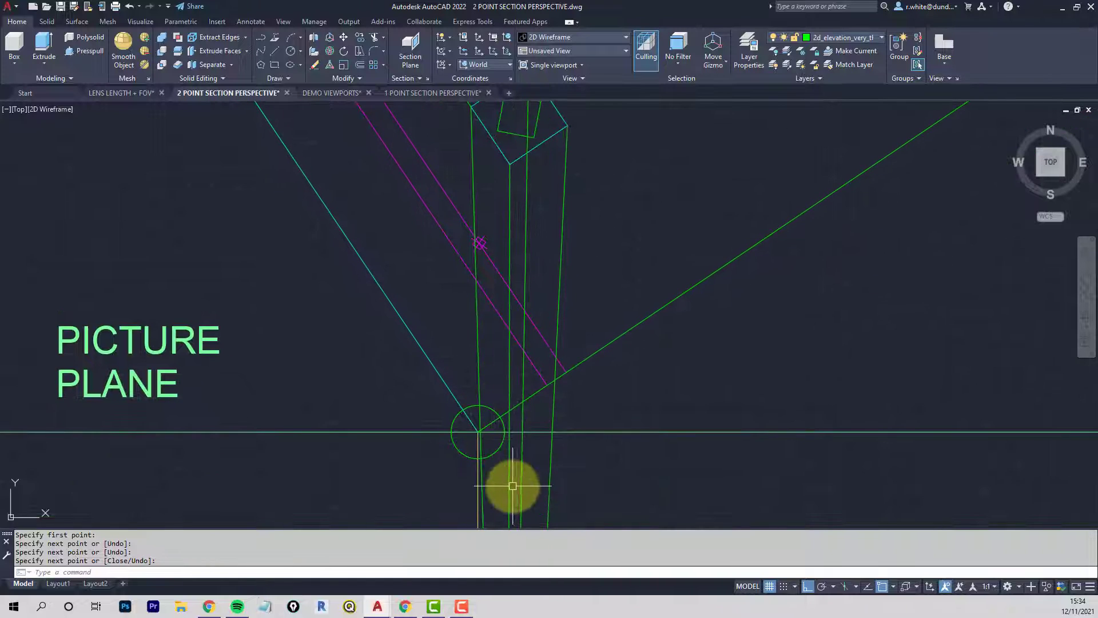
middle_click_drag(511, 489, 503, 347)
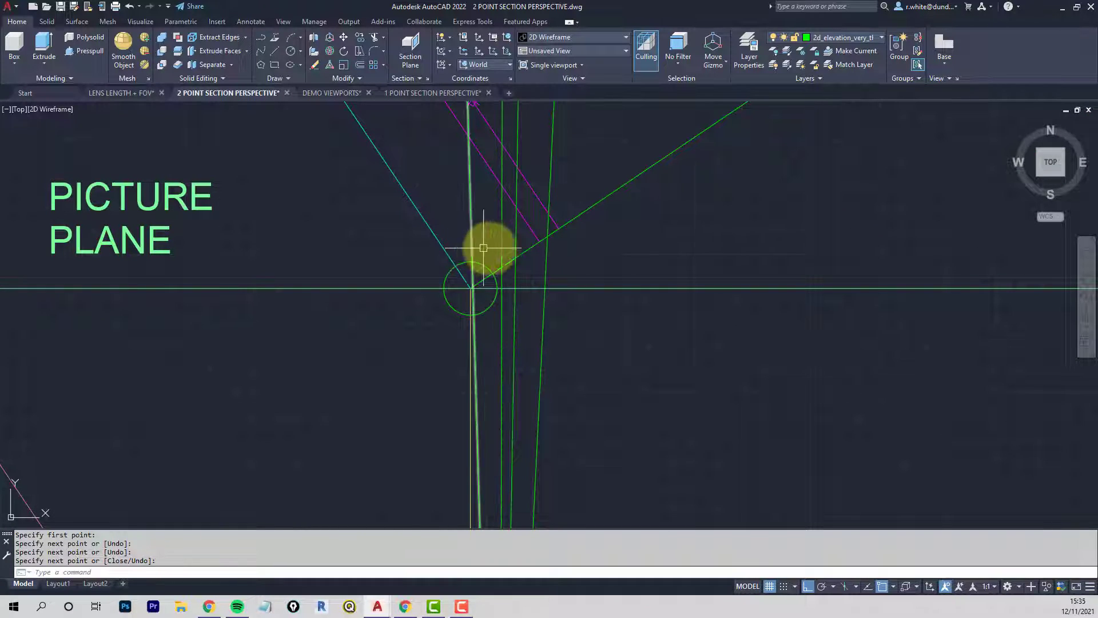
scroll(491, 296, "up", 4)
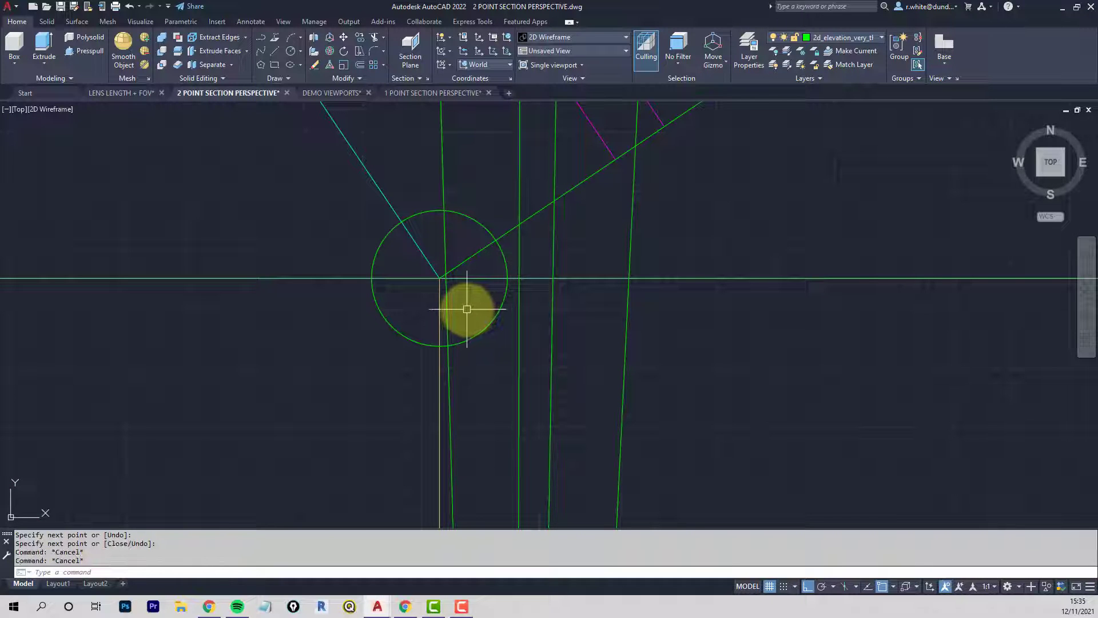
left_click(446, 278)
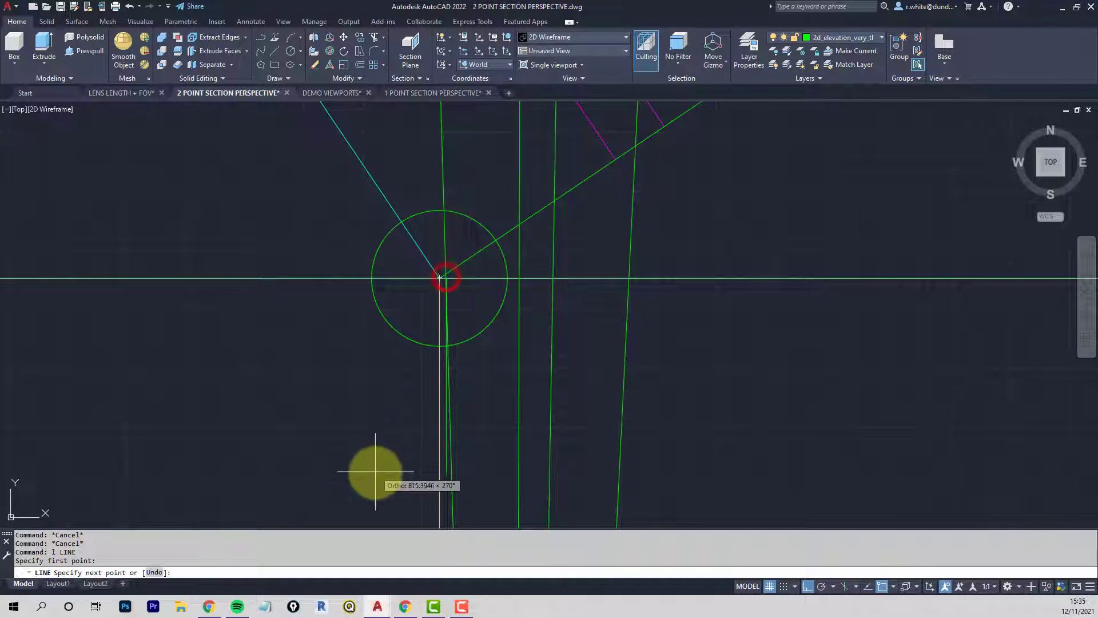
left_click(373, 478)
key("Return")
key("Return")
left_click(515, 278)
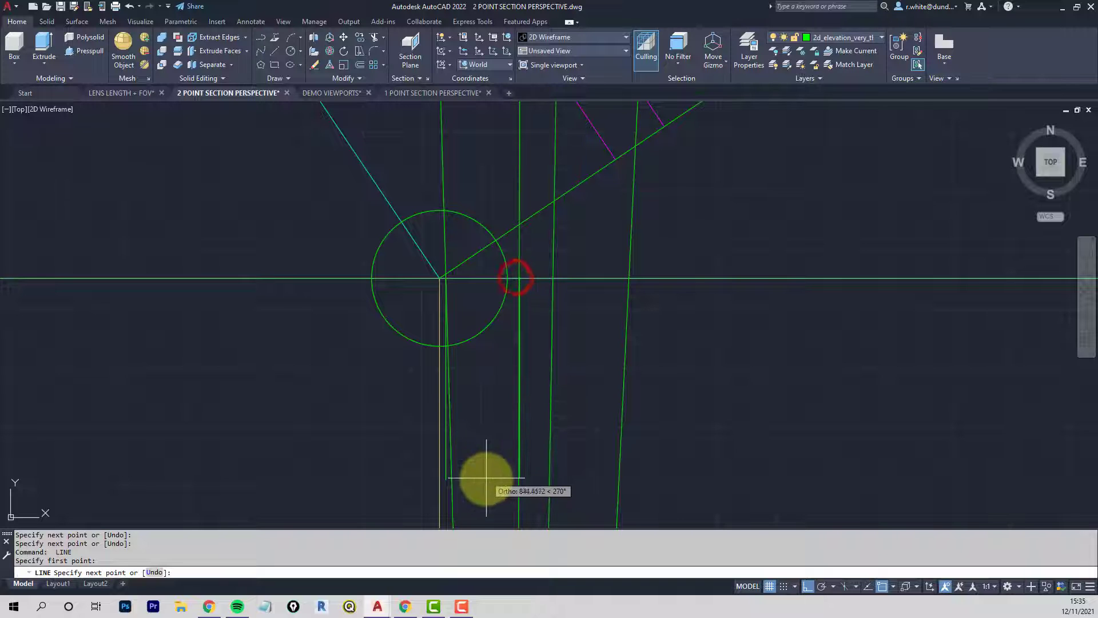
left_click(483, 478)
key("Return")
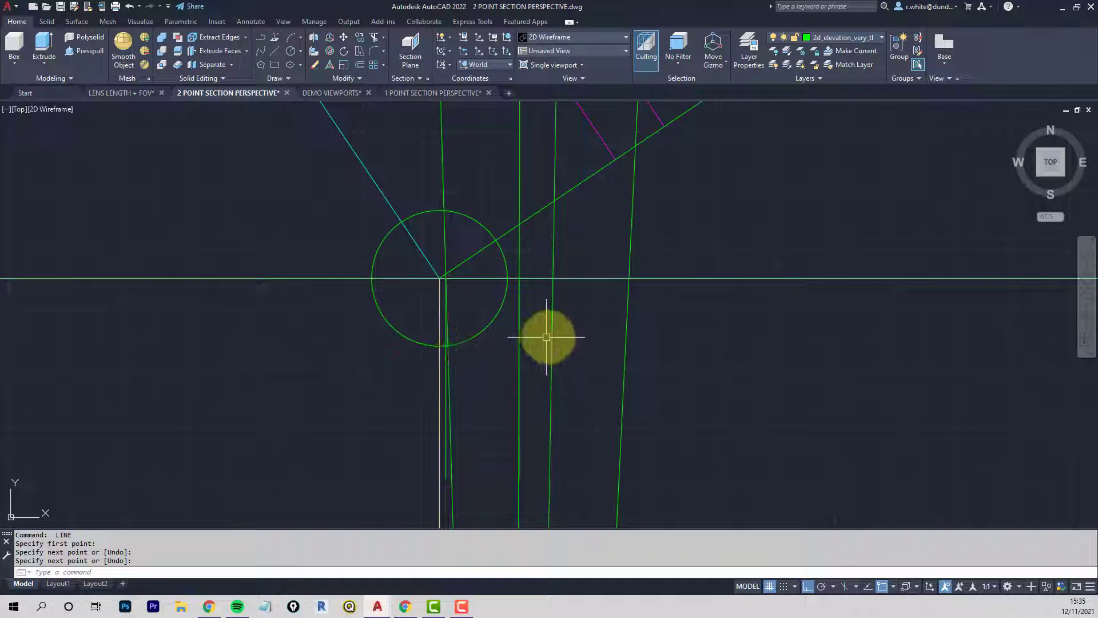
Draw short vertical lines down from the picture plane crossings of the rear-corner and right-corner sight lines
left_click(551, 279)
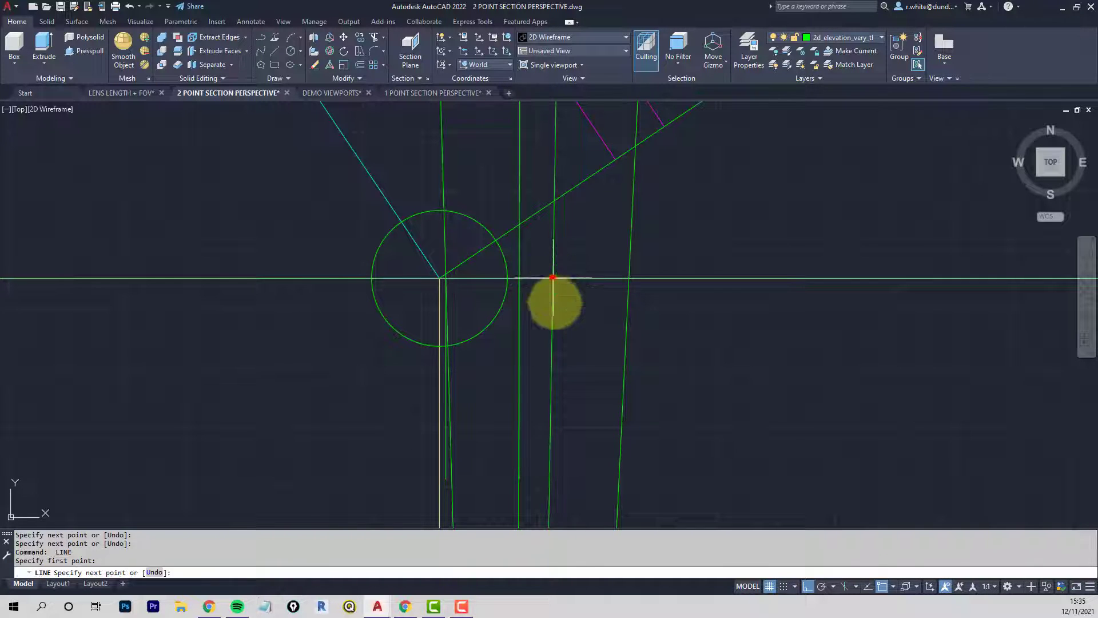
left_click(567, 475)
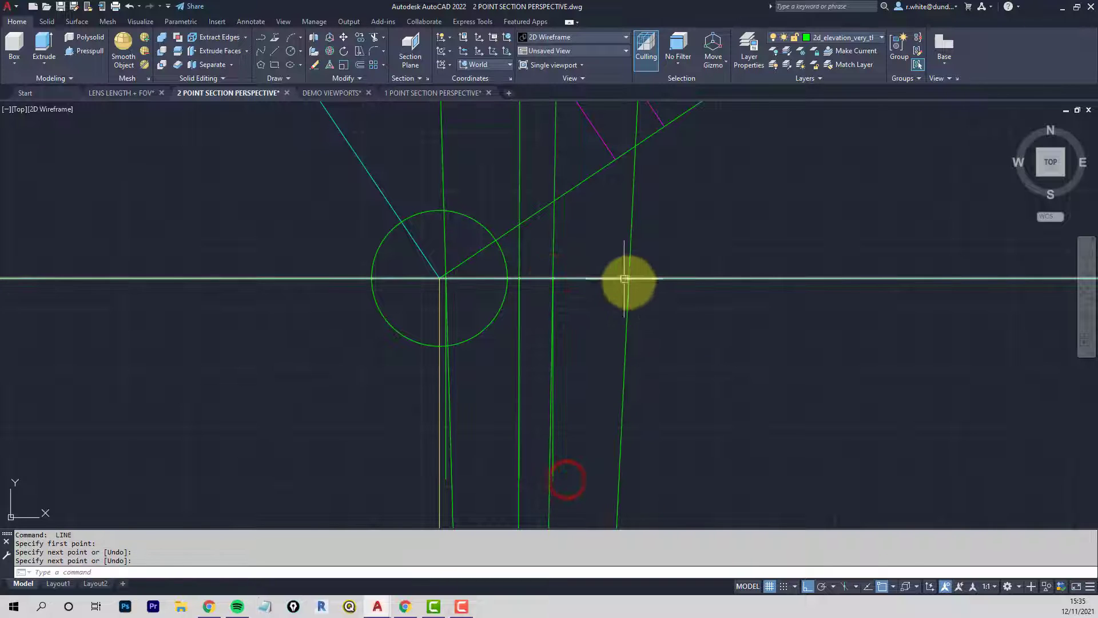
key("Return")
key("Return")
left_click(629, 282)
scroll(635, 484, "down", 5)
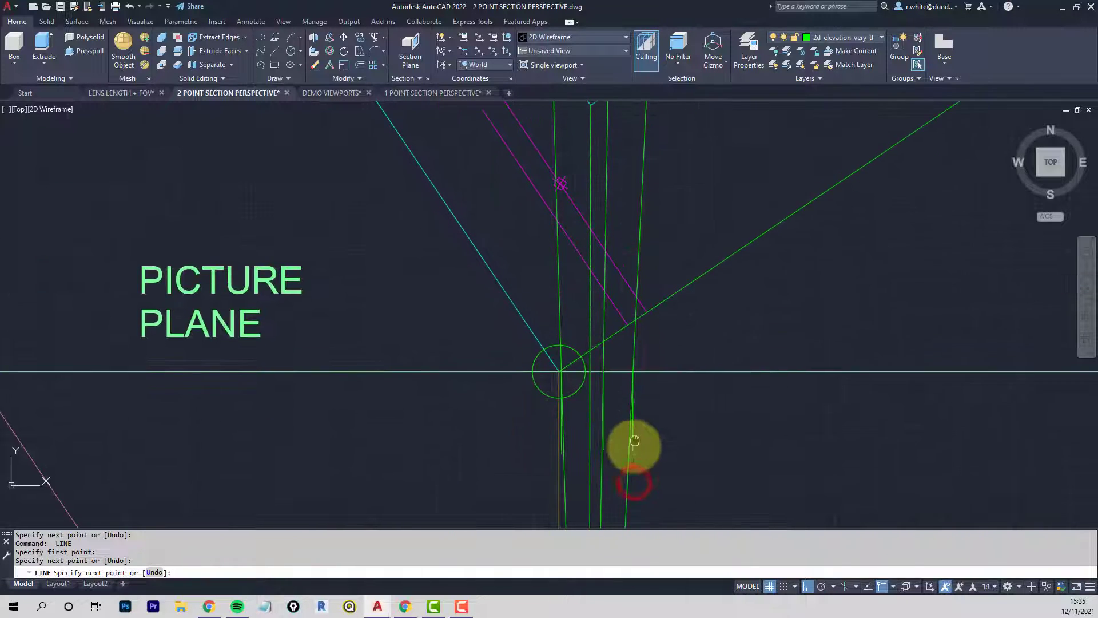
key("Escape")
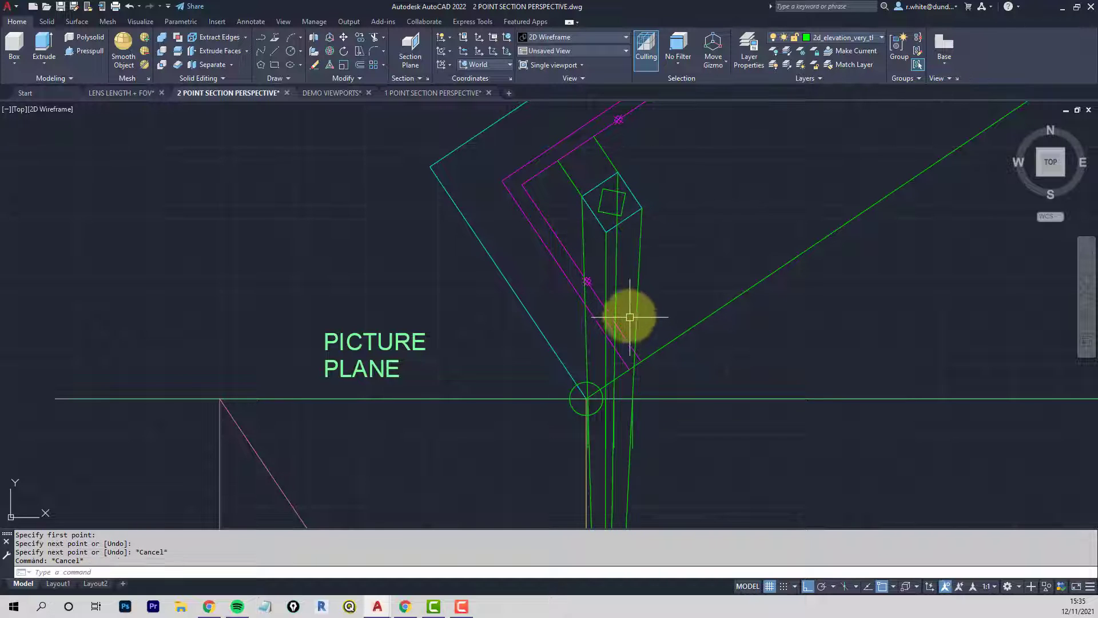
Erase the four sight lines between the cyan rectangle's corners and the station point
left_click(583, 254)
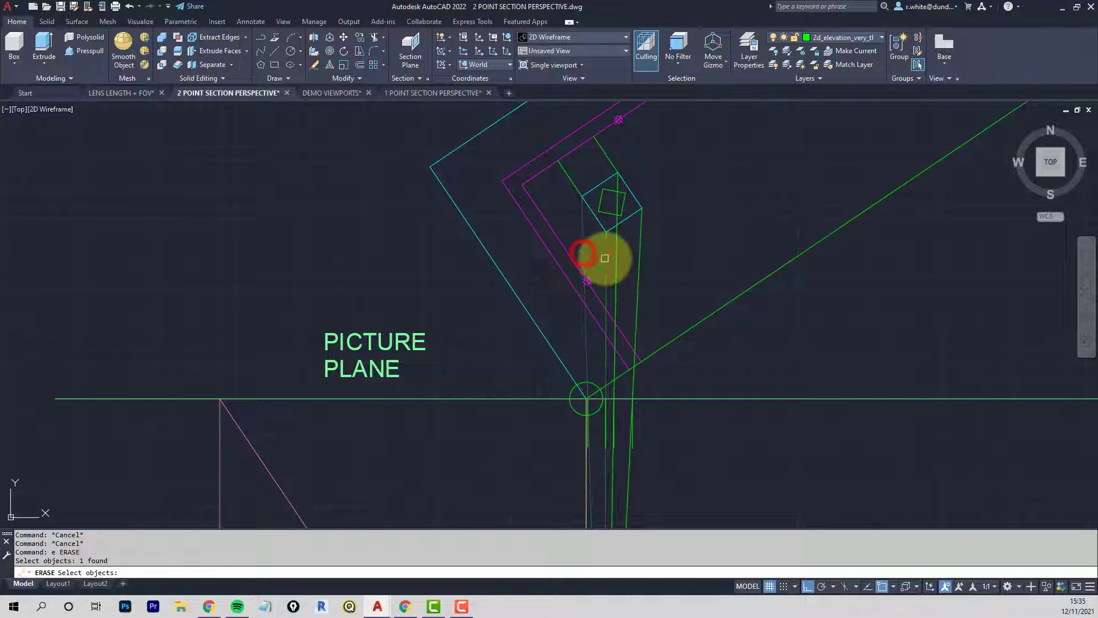
left_click(639, 255)
key("Return")
middle_click_drag(634, 403, 616, 281)
key("Escape")
key("Escape")
Move the four short verticals straight down from the picture plane onto the lower part of the perspective view
type("m")
key("Return")
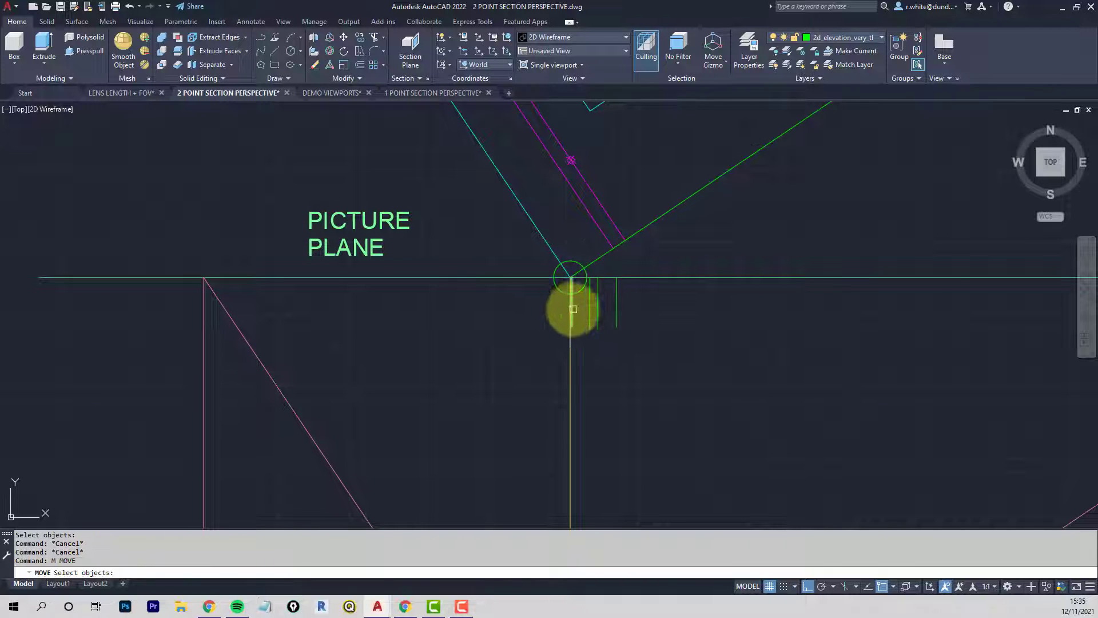
left_click(599, 310)
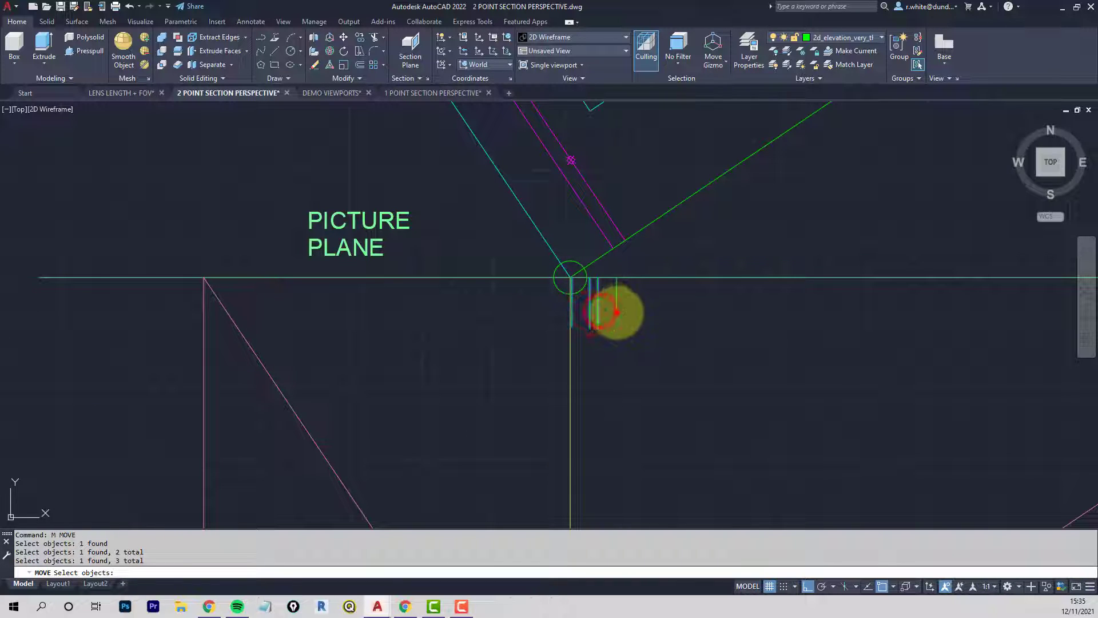
left_click(617, 312)
key("Return")
left_click(658, 301)
scroll(660, 452, "down", 1)
middle_click_drag(661, 452, 610, 174)
middle_click_drag(590, 372, 580, 206)
mouse_move(590, 463)
middle_mouse_down()
mouse_move(582, 386)
mouse_move(764, 364)
middle_mouse_up()
scroll(576, 375, "up", 4)
scroll(596, 374, "up", 2)
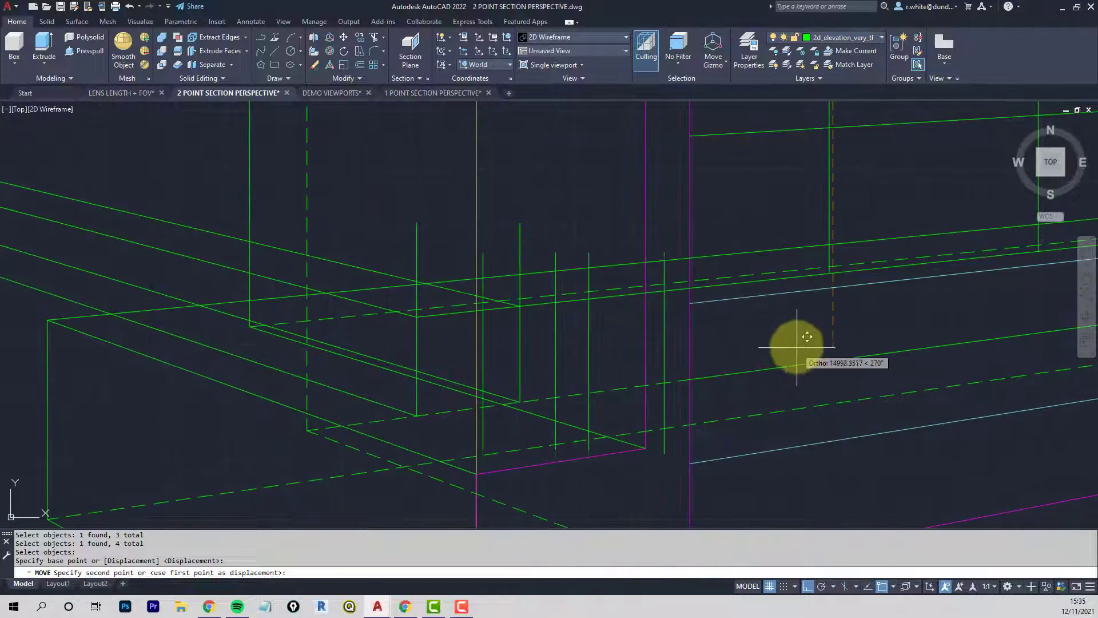
left_click(737, 360)
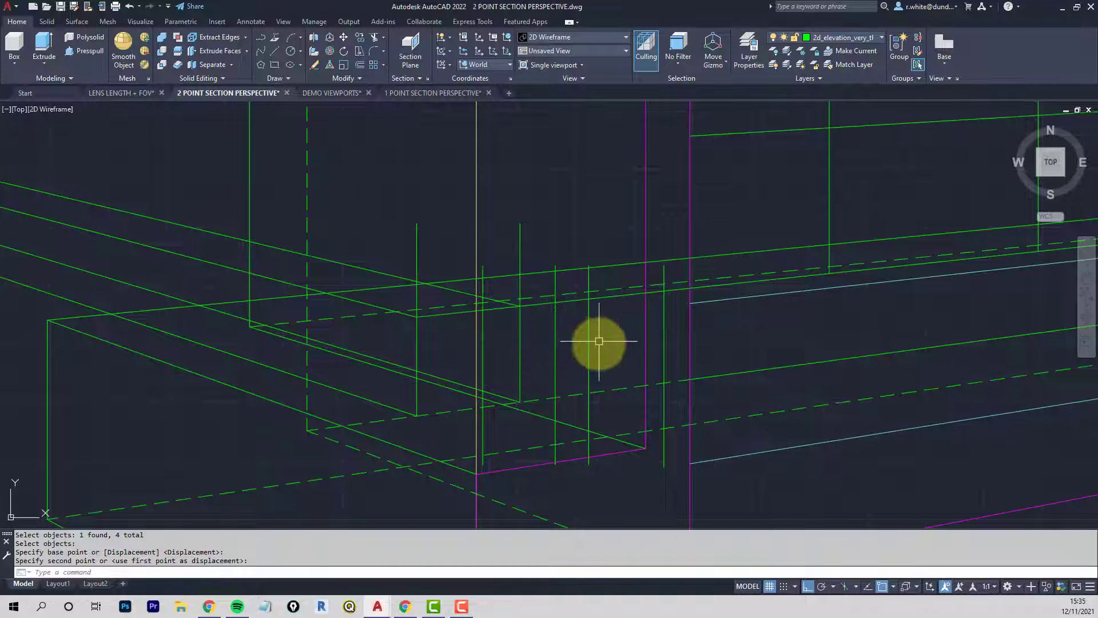
key("Escape")
key("Escape")
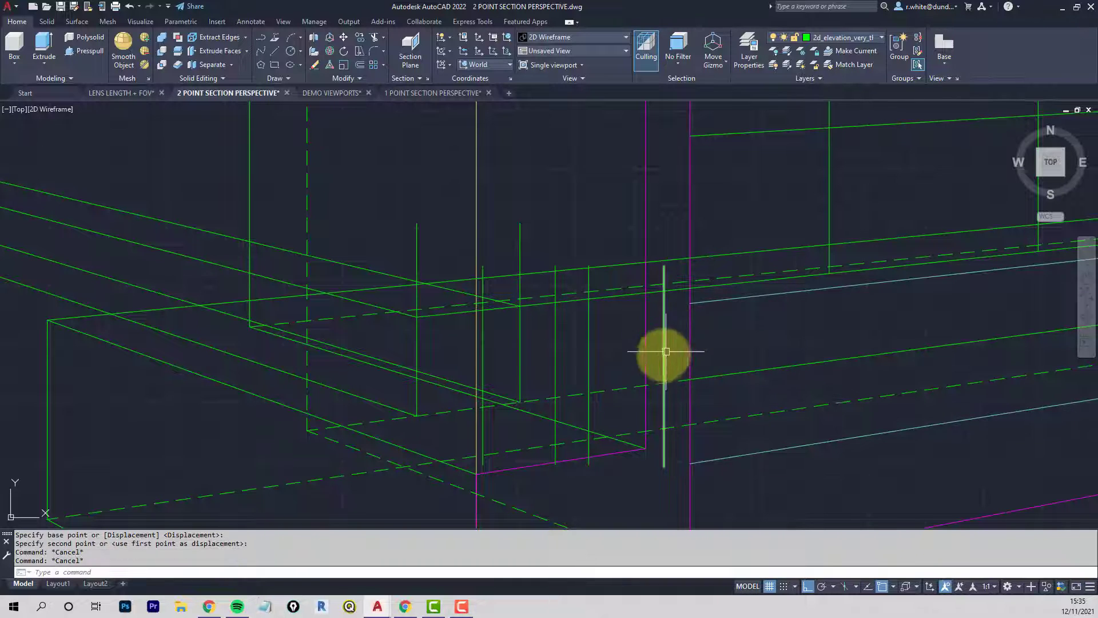
Extend the two upper lines from vanishing point left, the right one to the rightmost moved vertical and the left one to the second from left
type("ex")
key("Return")
left_click(665, 334)
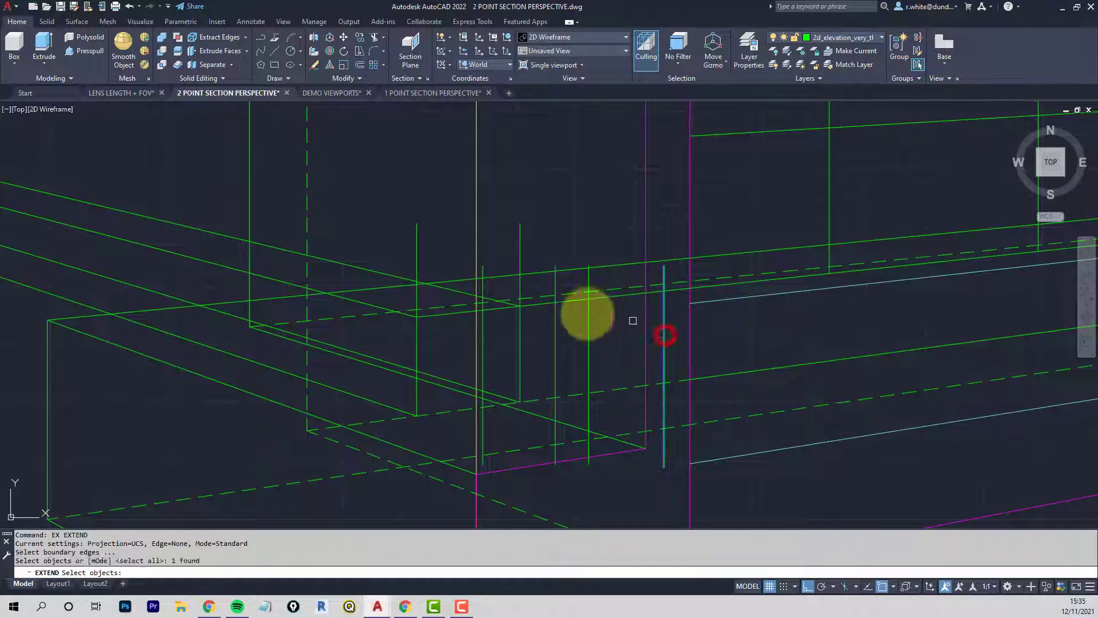
key("Return")
left_click(497, 298)
key("Return")
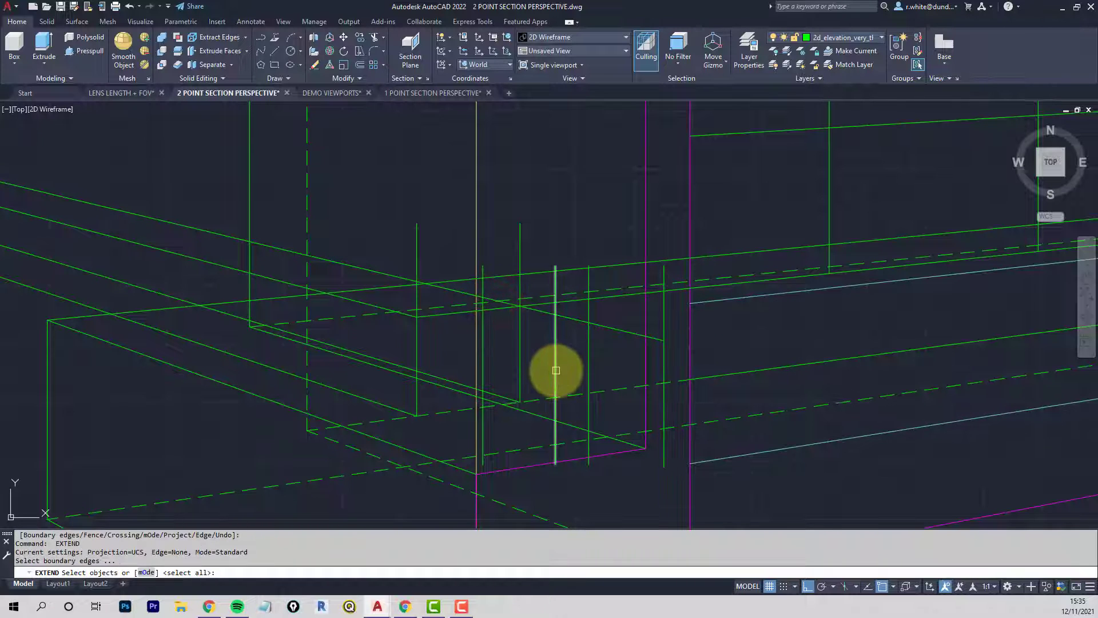
left_click(556, 370)
key("Return")
left_click(407, 314)
key("Return")
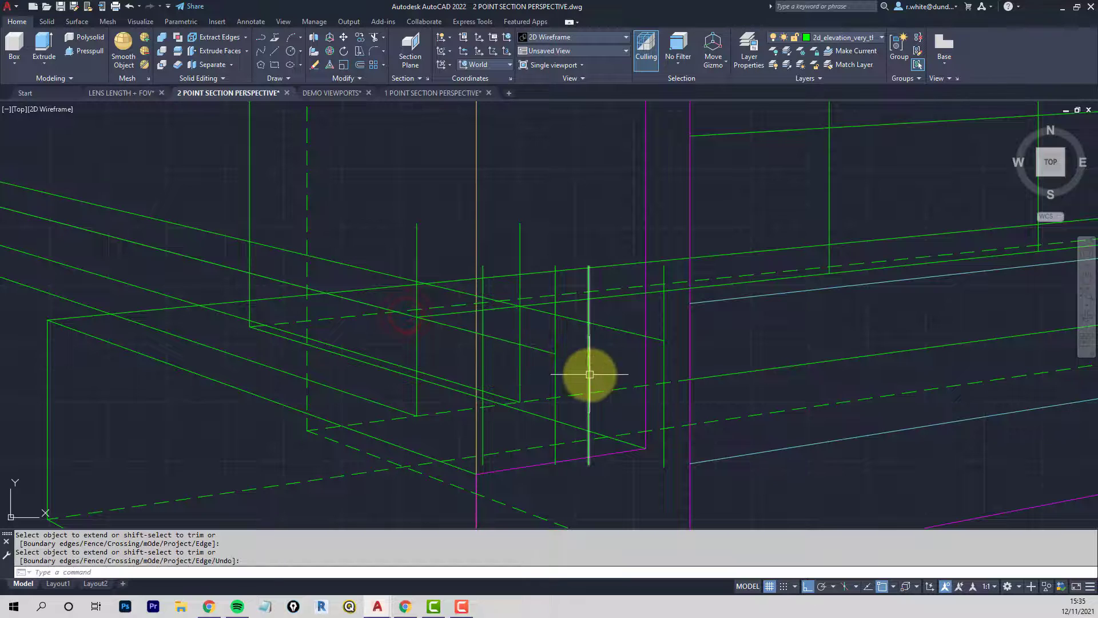
Draw the upper front edge between the ends of the two extended upper lines
type("l")
key("Return")
left_click(554, 353)
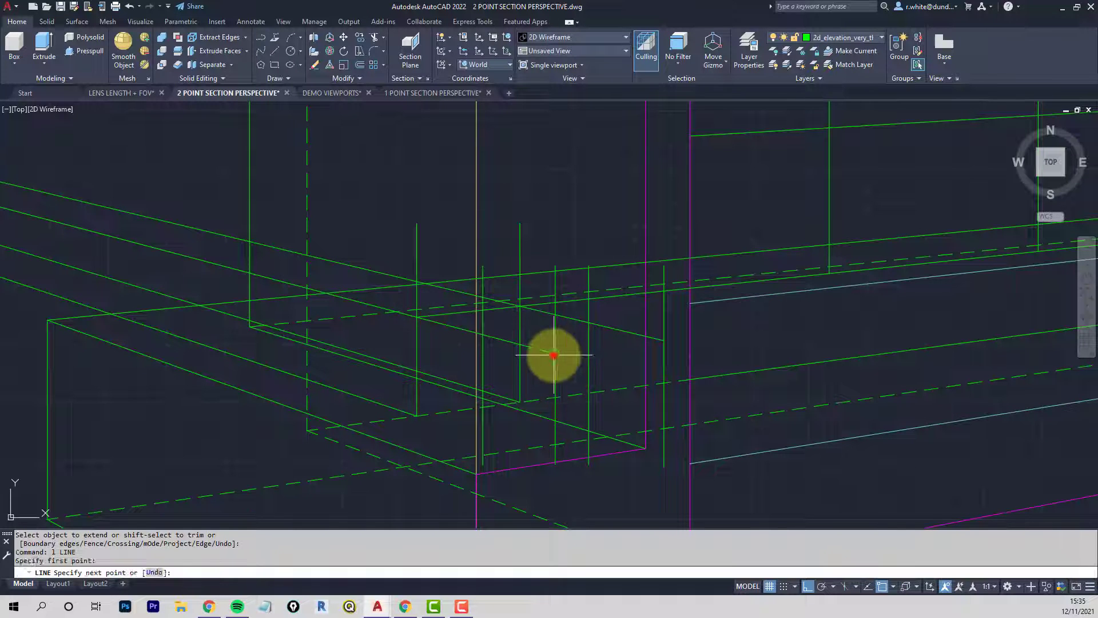
left_click(667, 338)
key("Return")
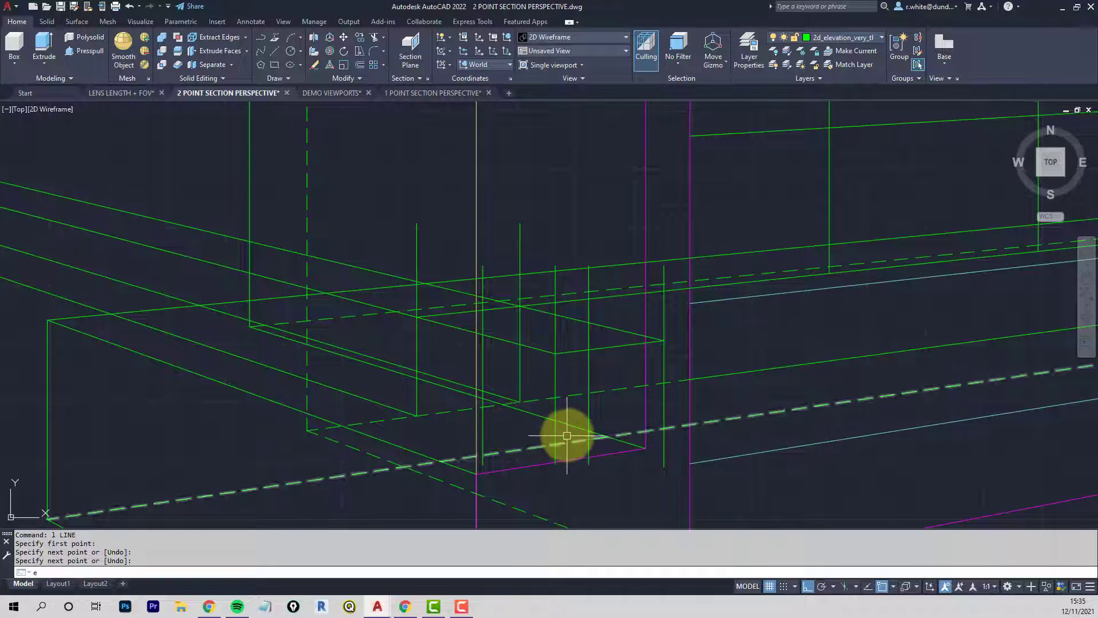
Extend the two lower lines from vanishing point left to the same two verticals, matching the upper pair
type("ex")
key("Return")
left_click(555, 435)
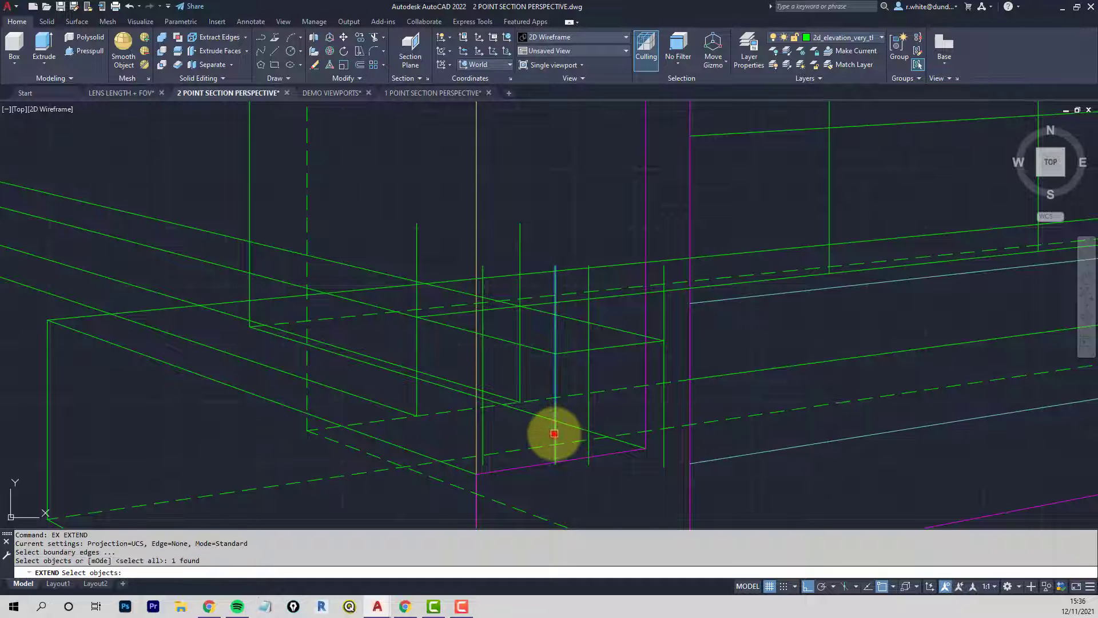
key("Return")
left_click(393, 407)
type("b")
key("Return")
left_click(664, 415)
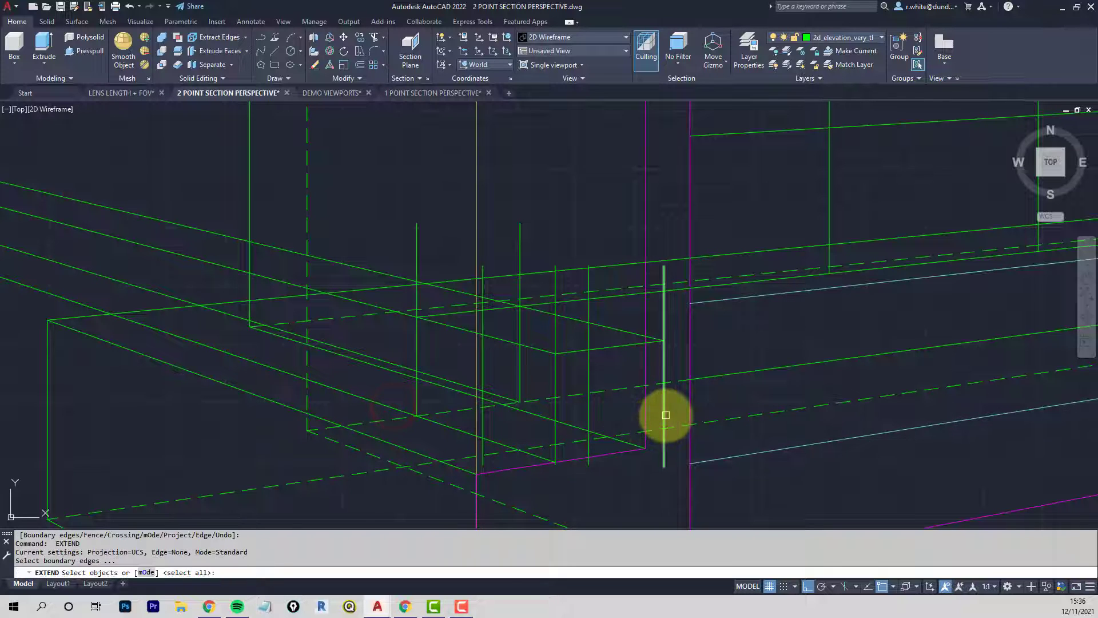
key("Return")
left_click(497, 395)
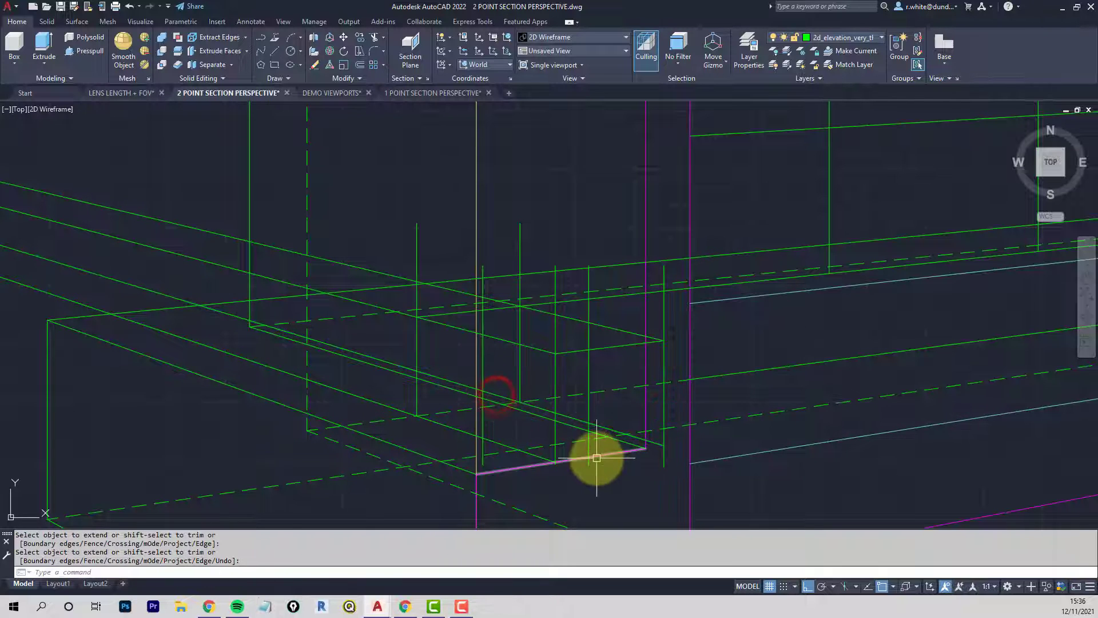
key("Return")
Draw the lower front edge between the ends of the two extended lower lines
type("l")
key("Return")
scroll(555, 462, "up", 4)
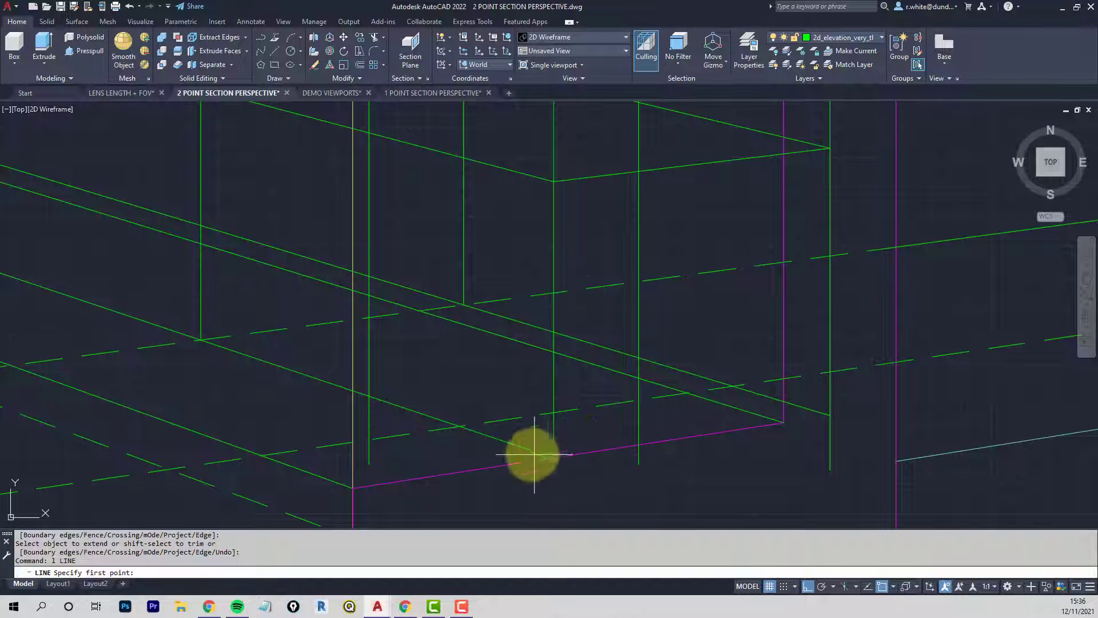
left_click(517, 446)
left_click(808, 403)
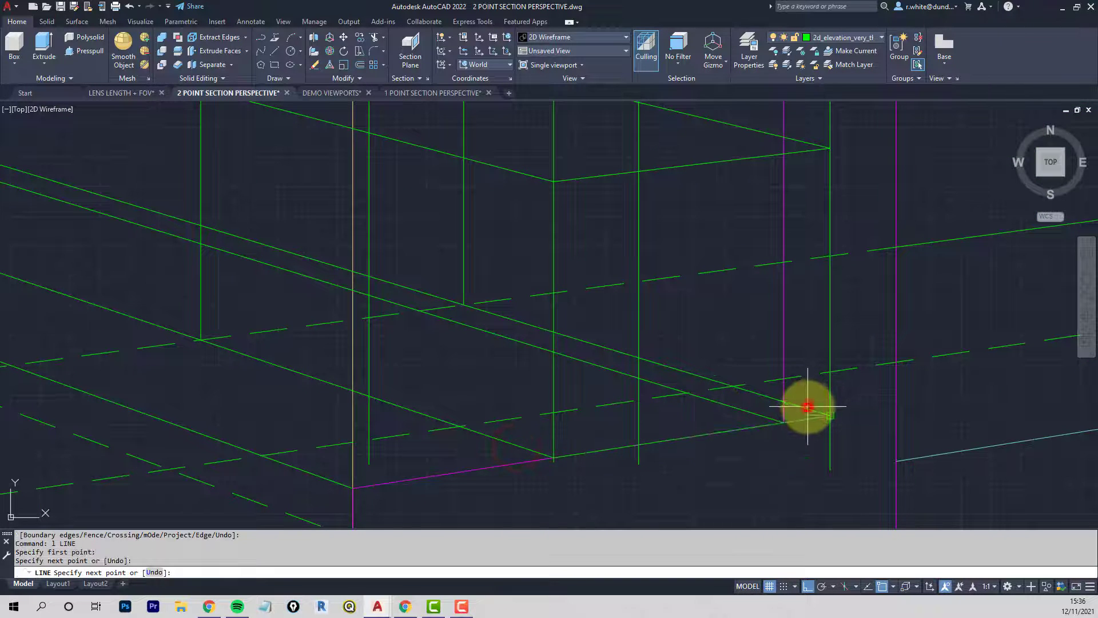
Fillet the box's upper front edge with both front verticals to make its two upper front corners sharp
key("Return")
scroll(814, 424, "up", 6)
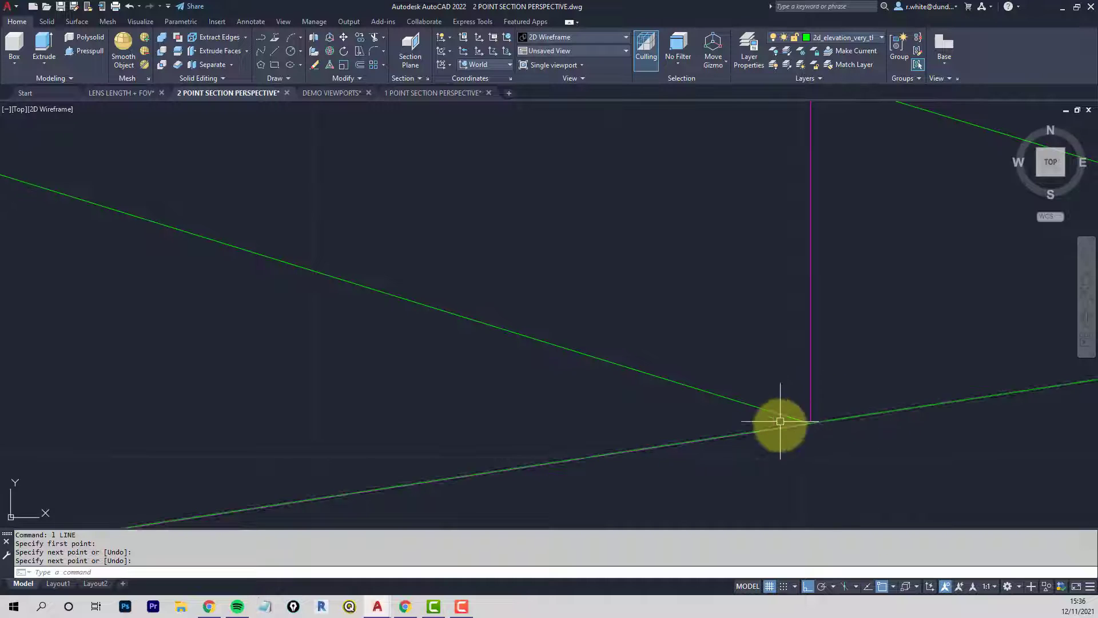
scroll(791, 419, "down", 5)
middle_click_drag(746, 382, 731, 416)
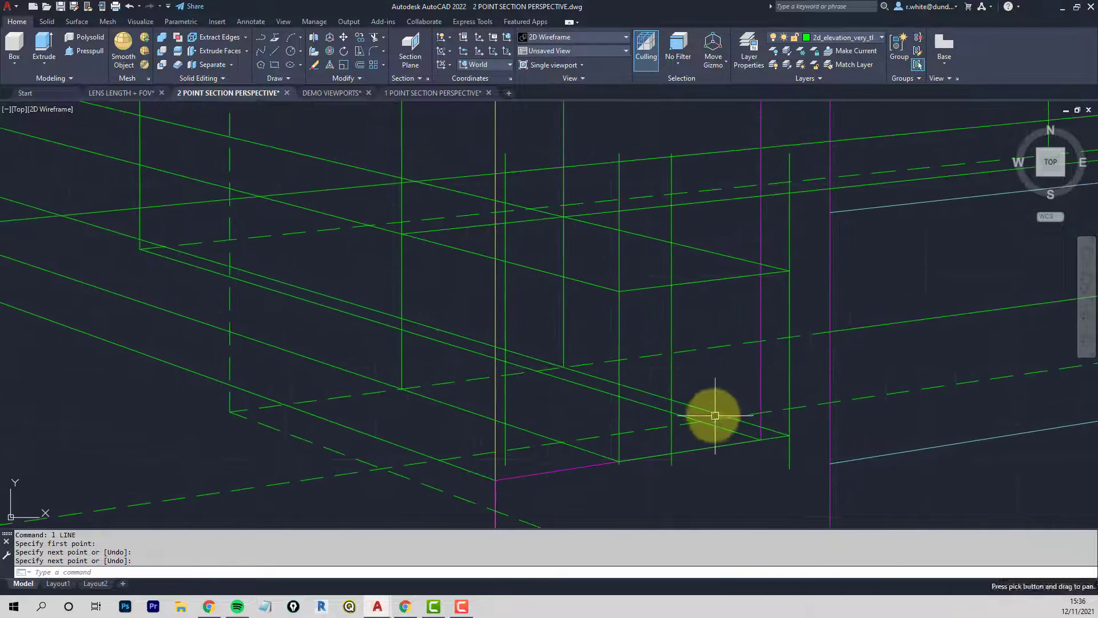
type("f")
key("space")
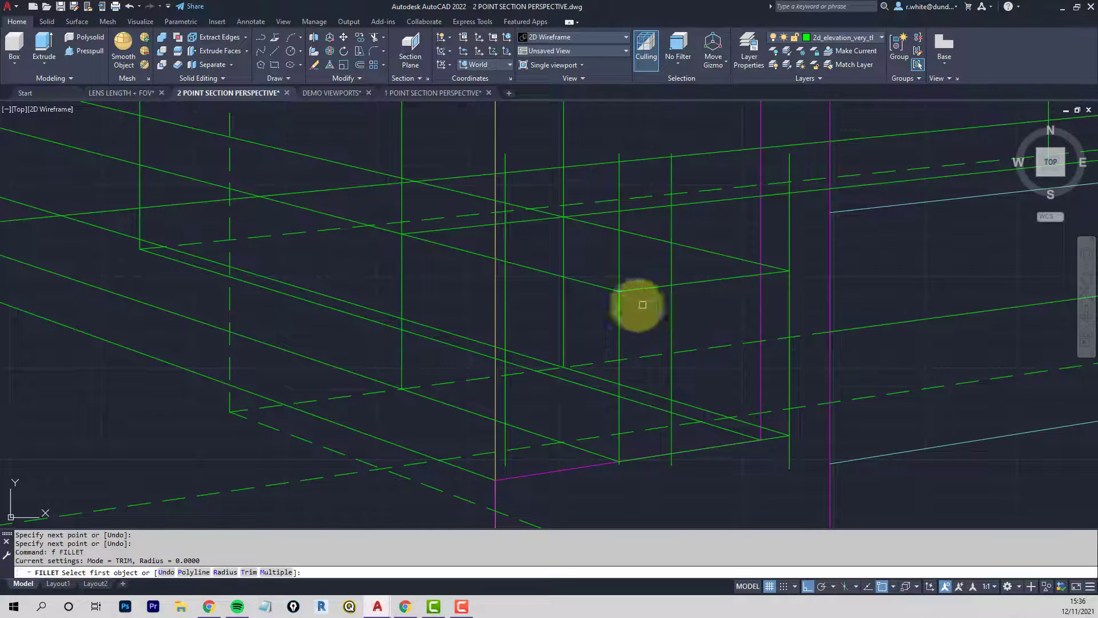
left_click(619, 300)
left_click(636, 286)
key("space")
left_click(772, 274)
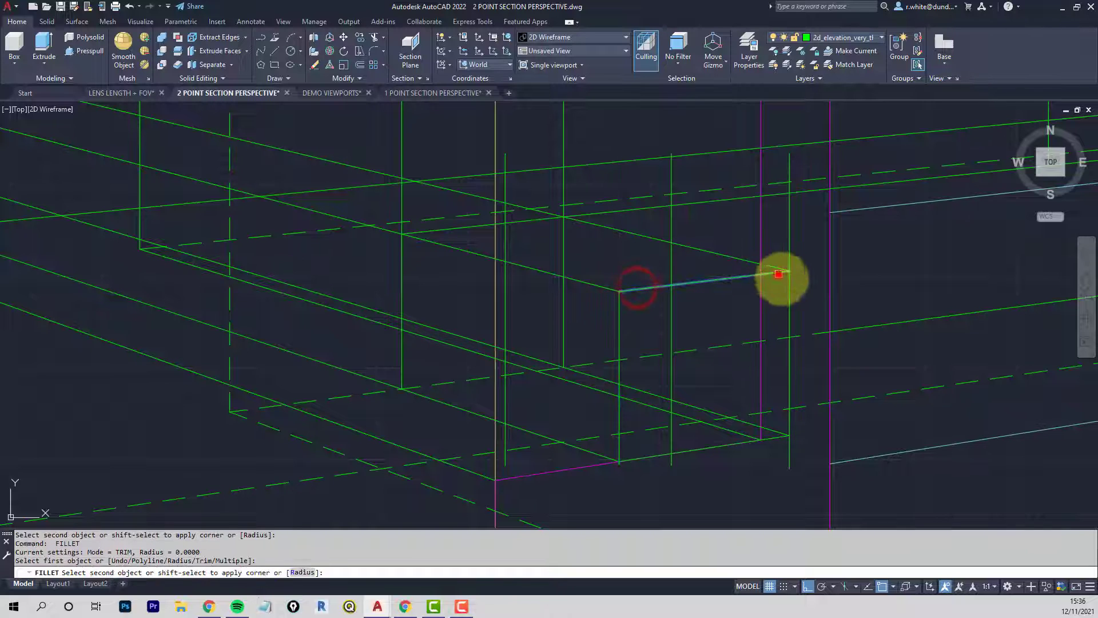
left_click(788, 307)
Fillet the box's lower front edge with both front verticals to close its two lower front corners
key("space")
left_click(788, 397)
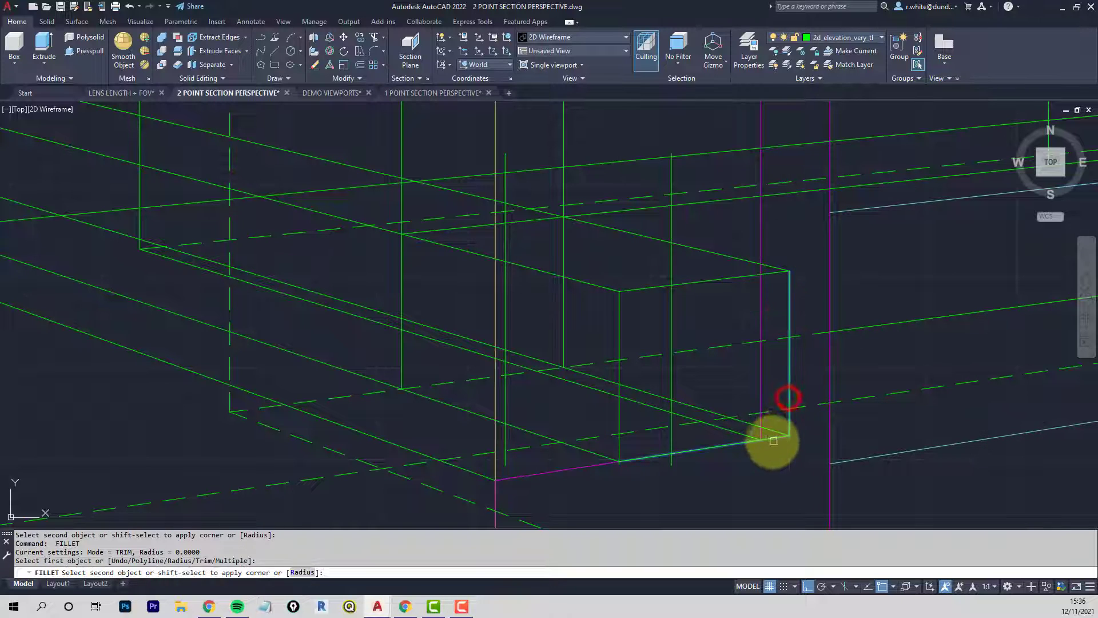
left_click(772, 440)
key("space")
left_click(772, 439)
left_click(626, 416)
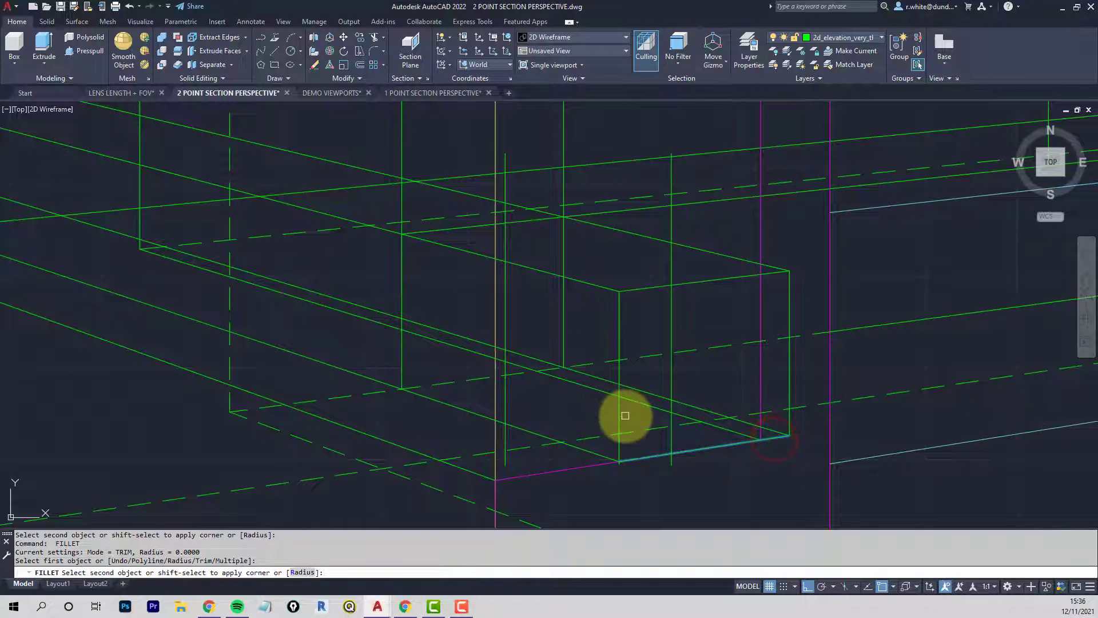
left_click(621, 419)
key("space")
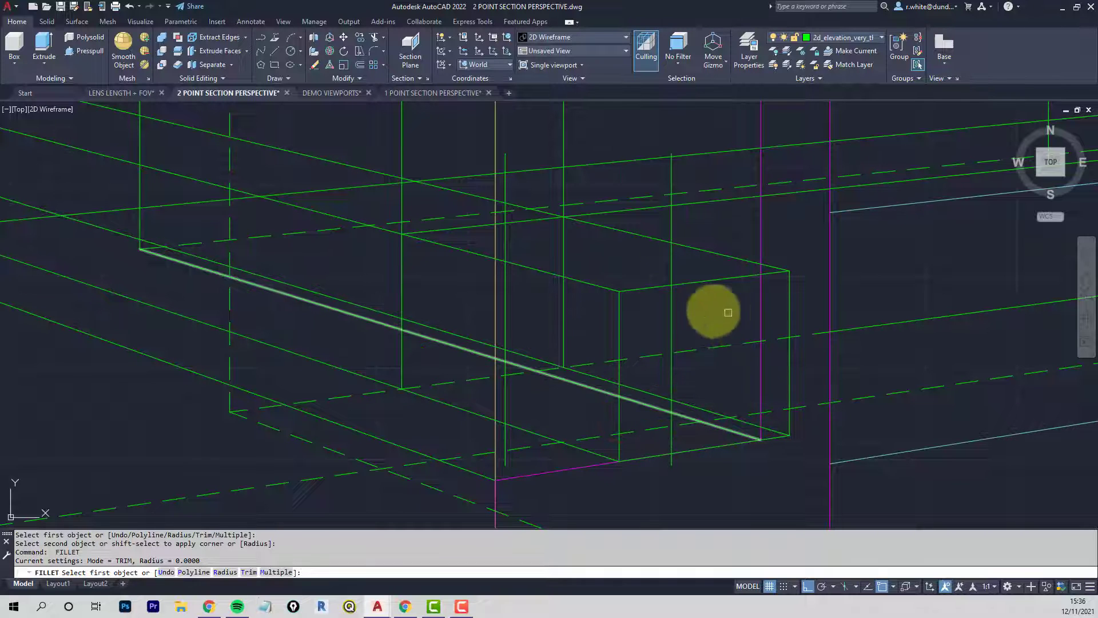
middle_click_drag(590, 302, 615, 328)
key("Escape")
key("Escape")
Trim the box's rear-left vertical at the lower and upper left receding lines
type("tr")
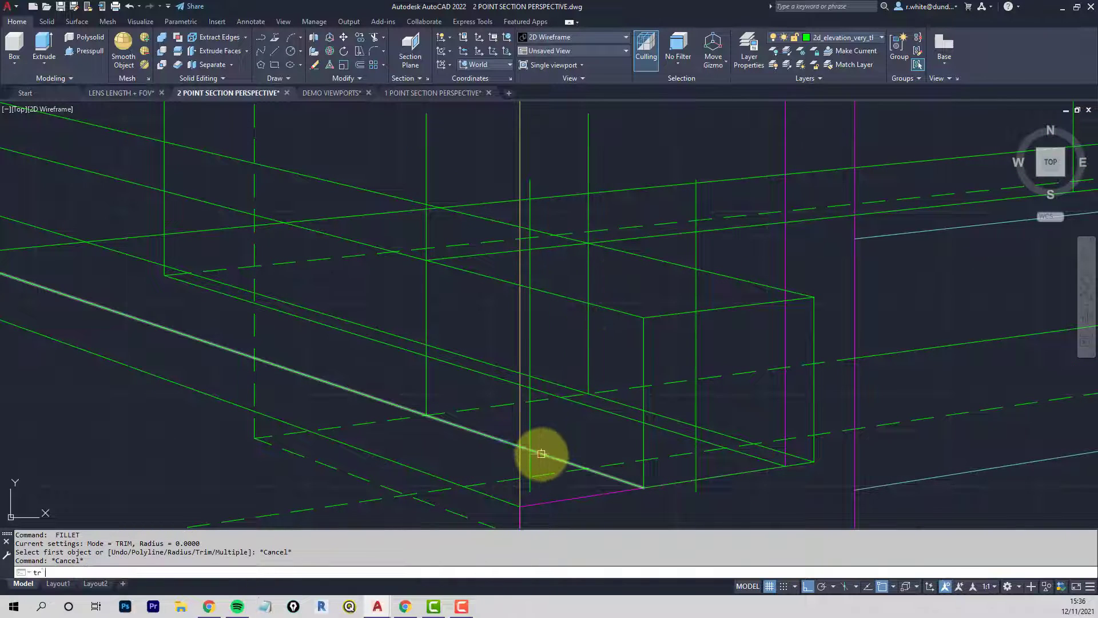
key("space")
left_click(541, 454)
key("space")
left_click(531, 461)
key("space")
key("space")
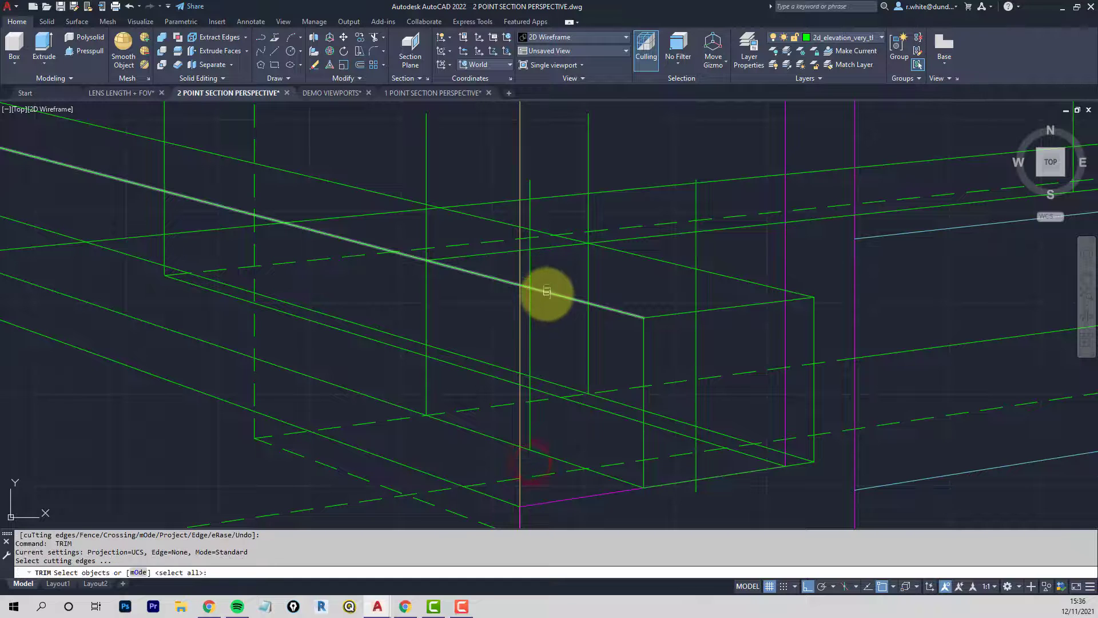
left_click(546, 295)
key("space")
left_click(530, 277)
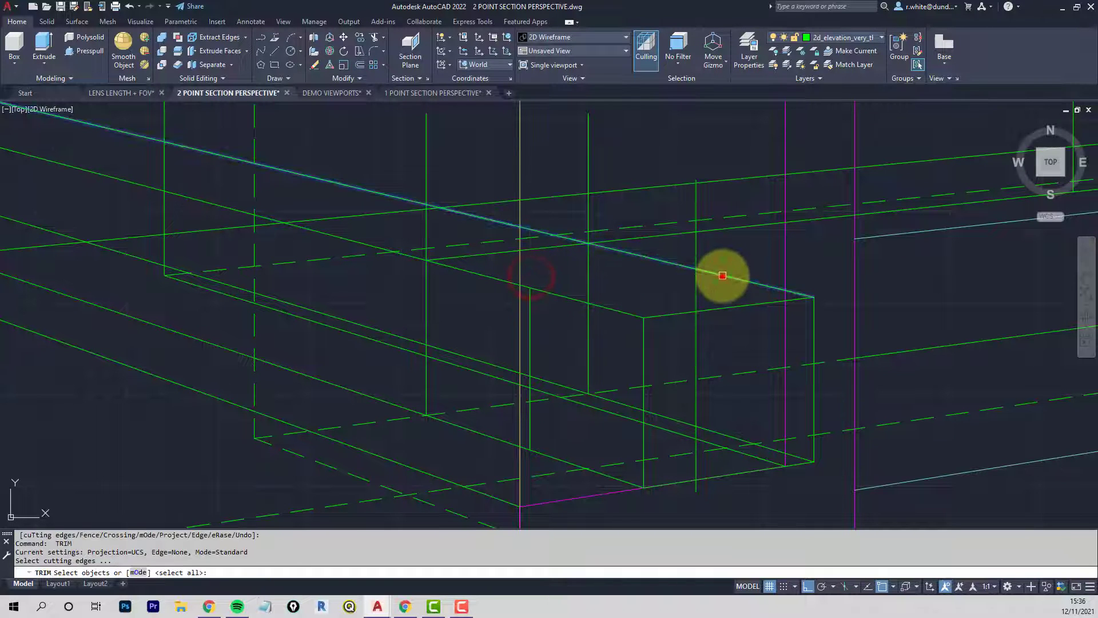
Trim the box's rear-right vertical at the upper and lower right receding lines
left_click(718, 273)
left_click(697, 253)
key("space")
key("space")
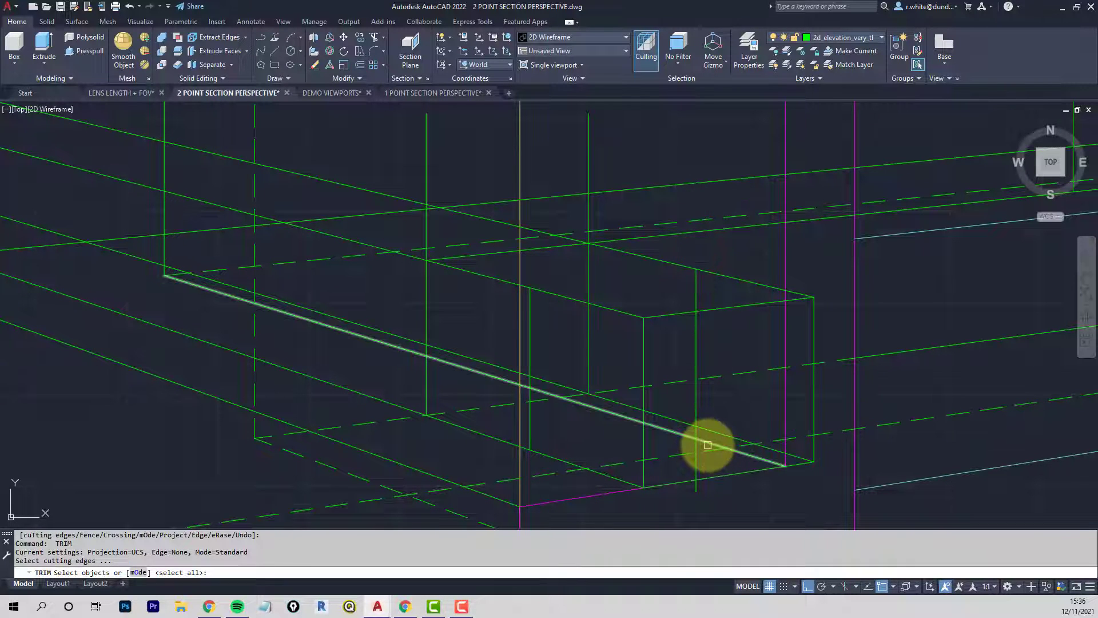
left_click(717, 433)
key("space")
left_click(700, 444)
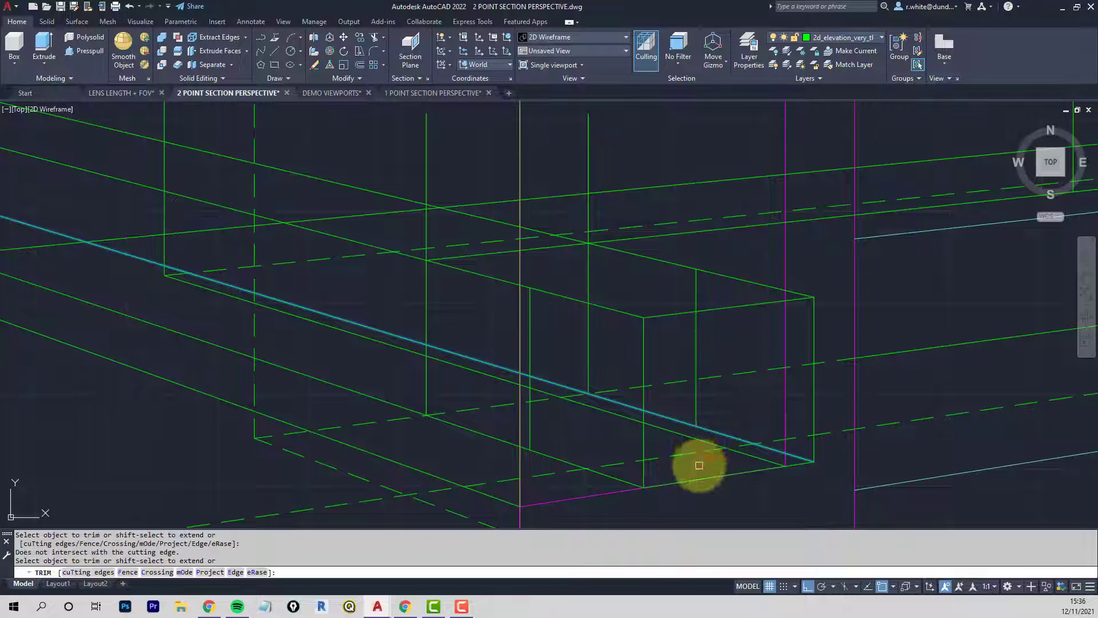
left_click(698, 468)
key("space")
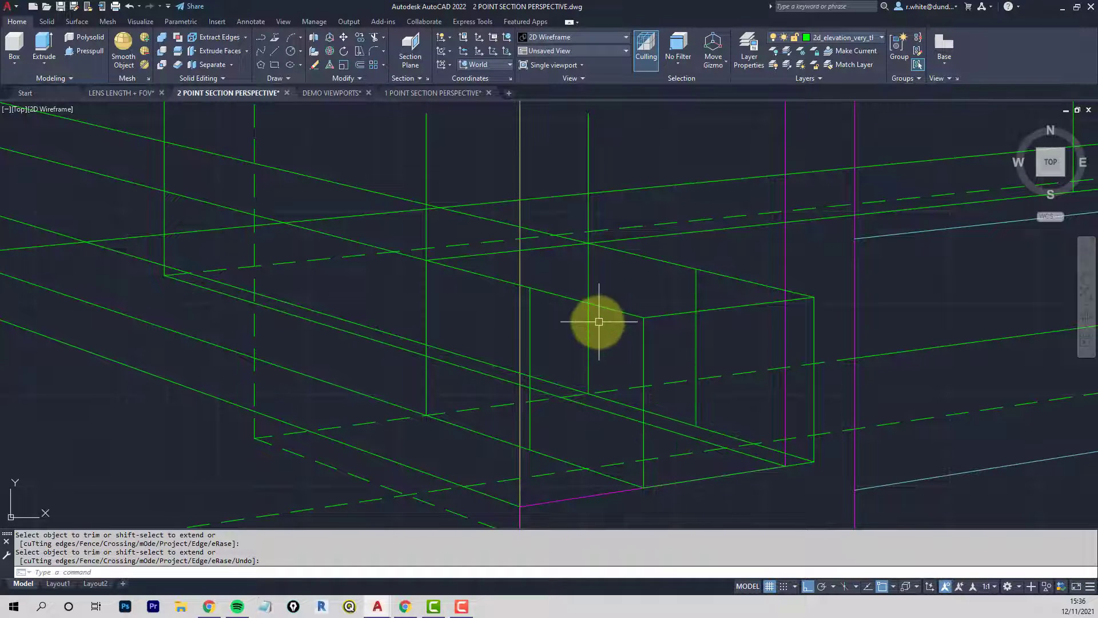
Draw the box's upper and lower rear edges between the ends of the two trimmed rear verticals
key("Escape")
key("Escape")
type("l")
key("space")
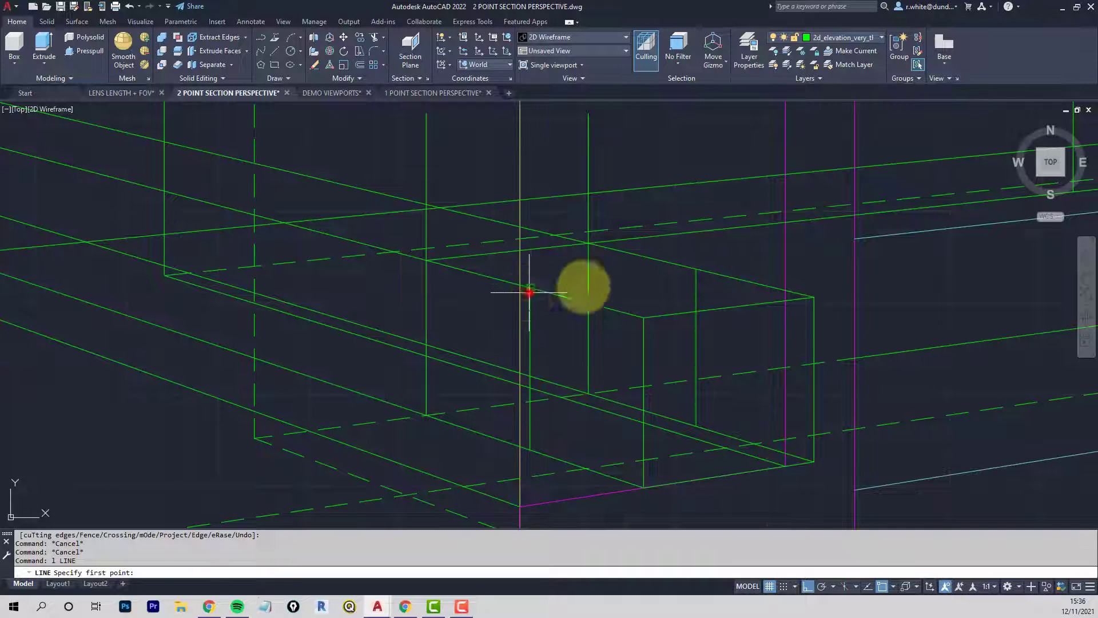
left_click(530, 291)
left_click(698, 269)
key("space")
key("space")
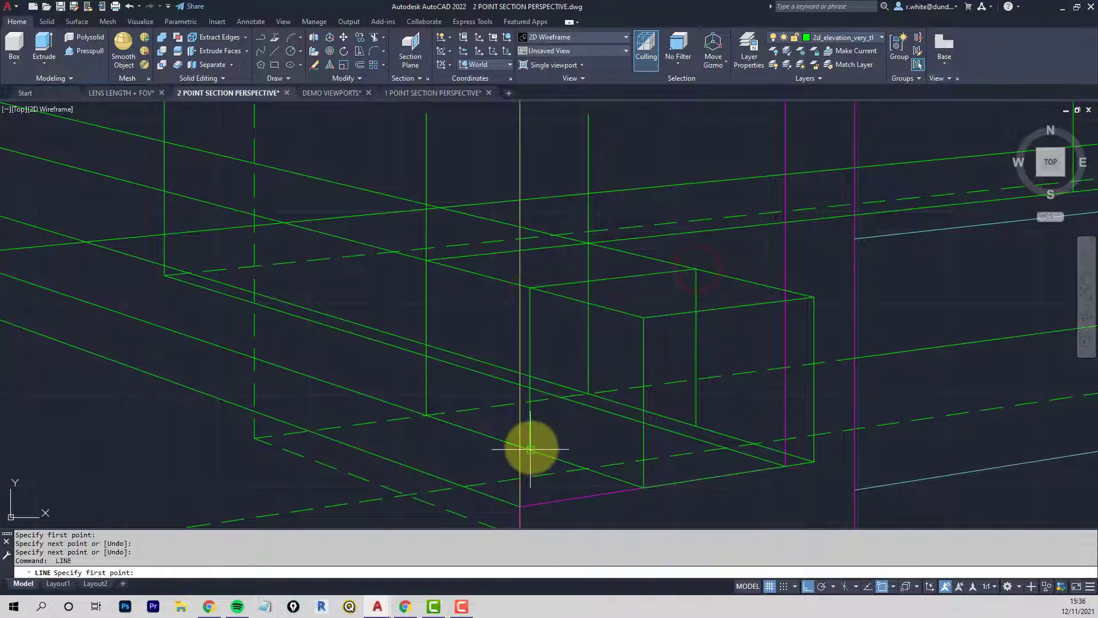
left_click(531, 447)
left_click(697, 425)
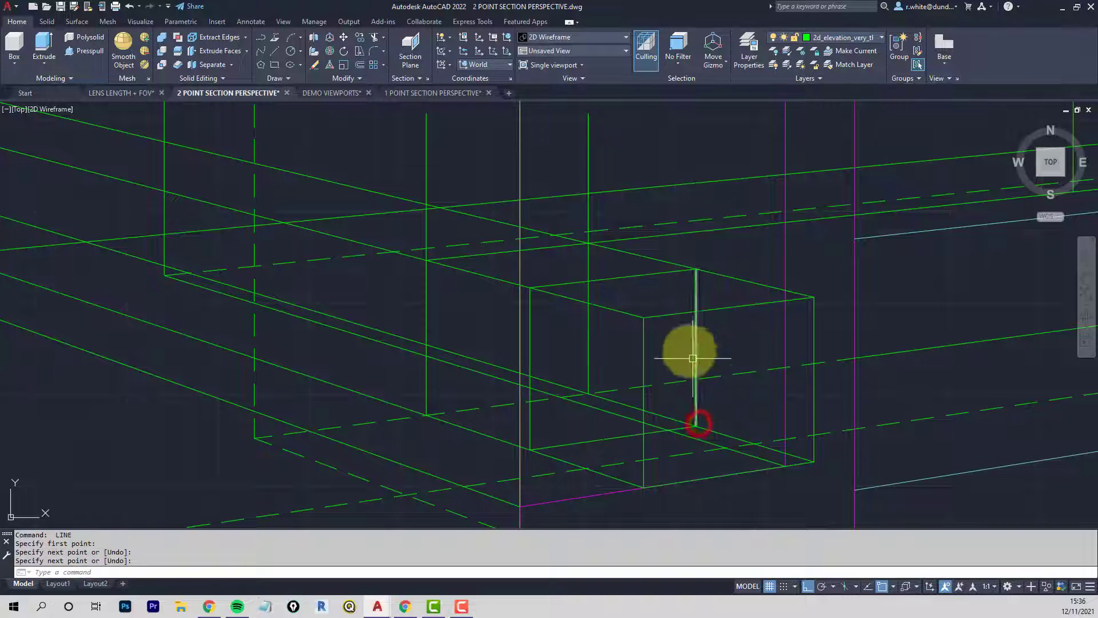
key("space")
Trim the two upper receding lines back to the box's upper rear edge
type("tr")
key("space")
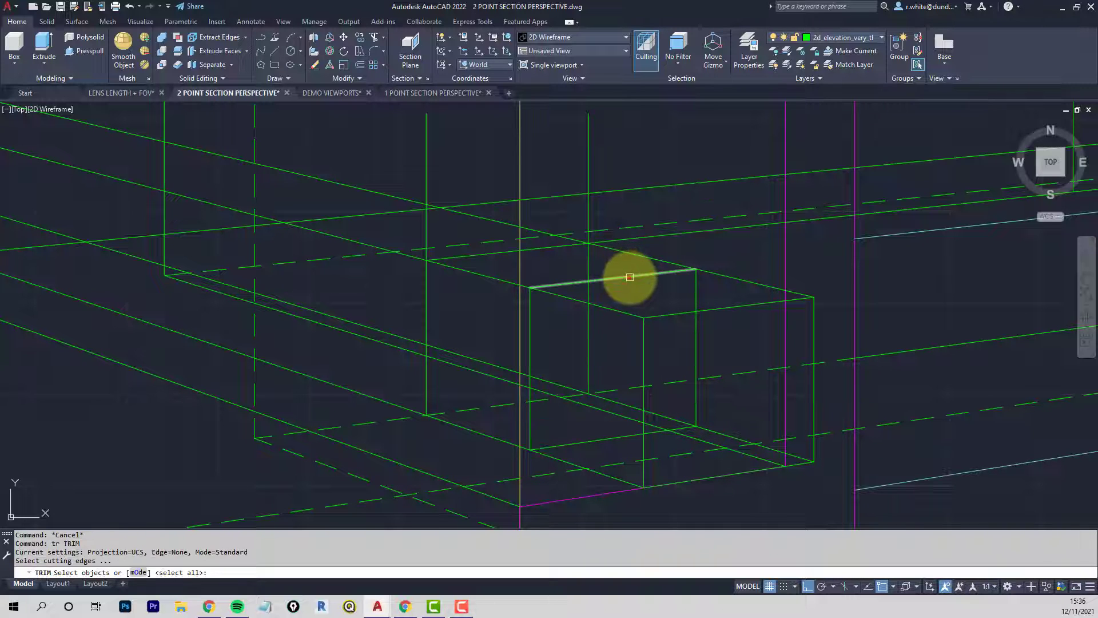
left_click(630, 253)
left_click(496, 278)
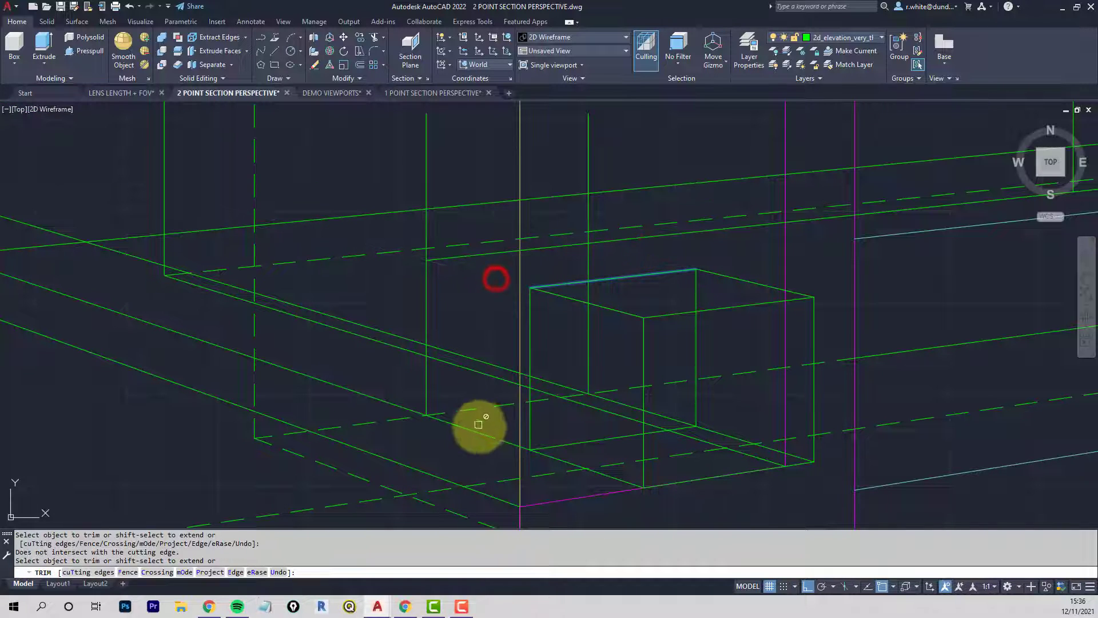
Trim the two lower receding lines behind the box back to its rear verticals
type("t")
key("space")
left_click(531, 424)
key("space")
left_click(499, 437)
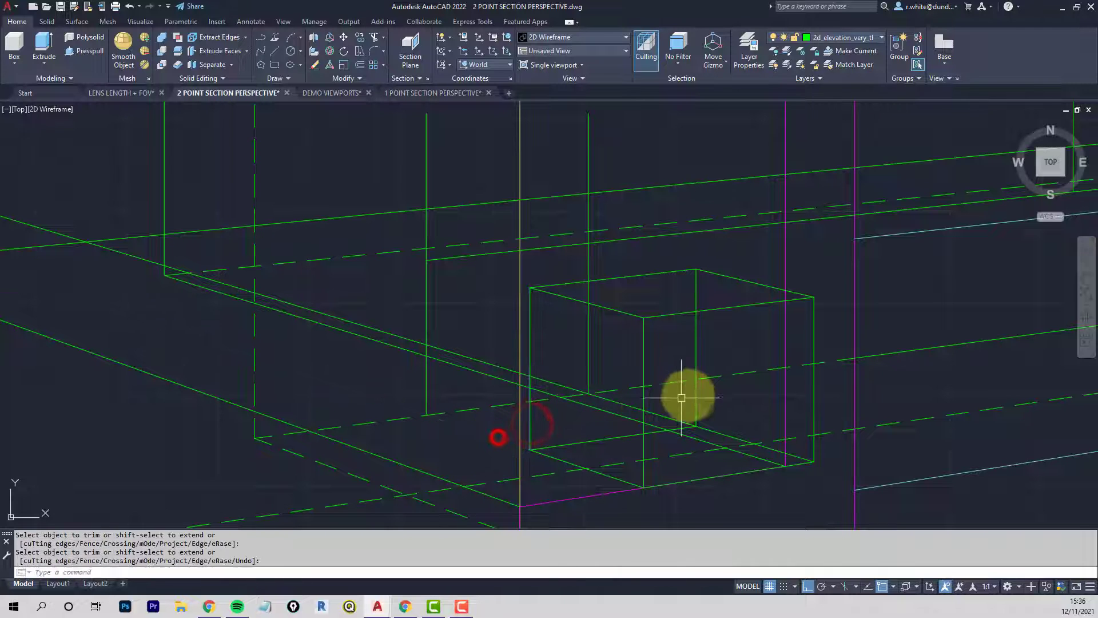
type("t")
key("space")
left_click(696, 393)
key("space")
left_click(659, 419)
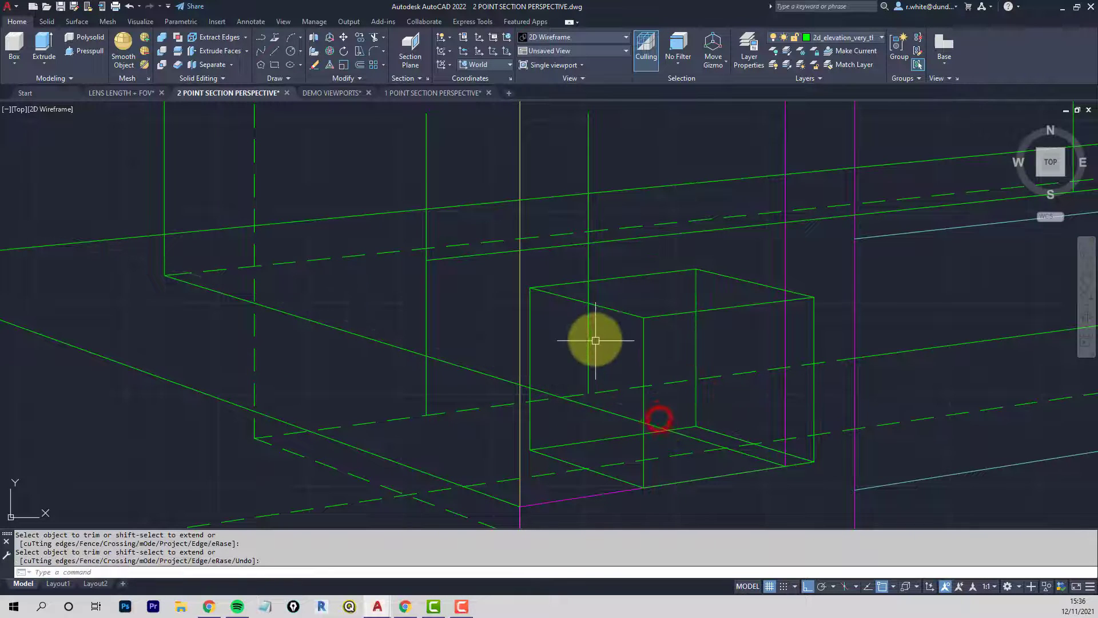
scroll(583, 341, "down", 2)
key("Escape")
key("Escape")
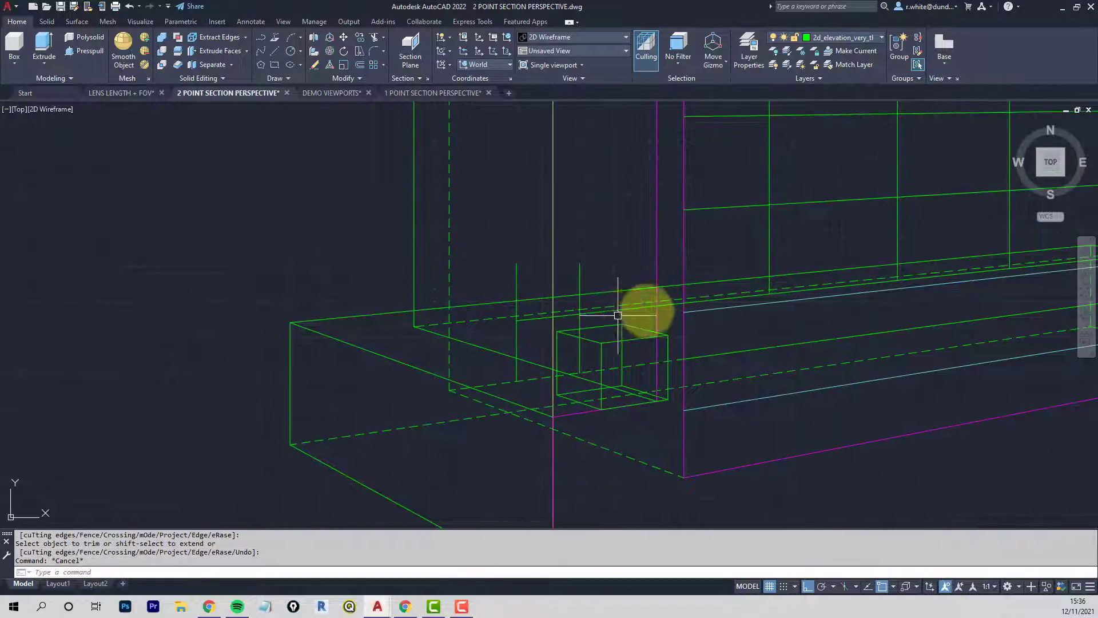
scroll(672, 314, "up", 2)
type("tr")
key("space")
left_click(705, 307)
key("space")
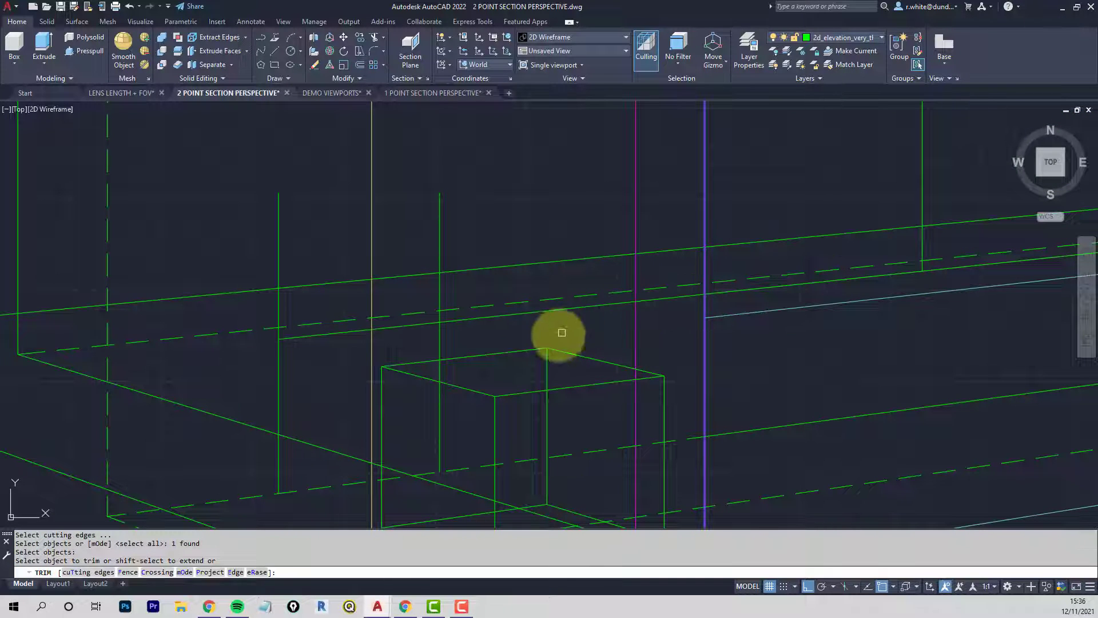
key("Escape")
key("Escape")
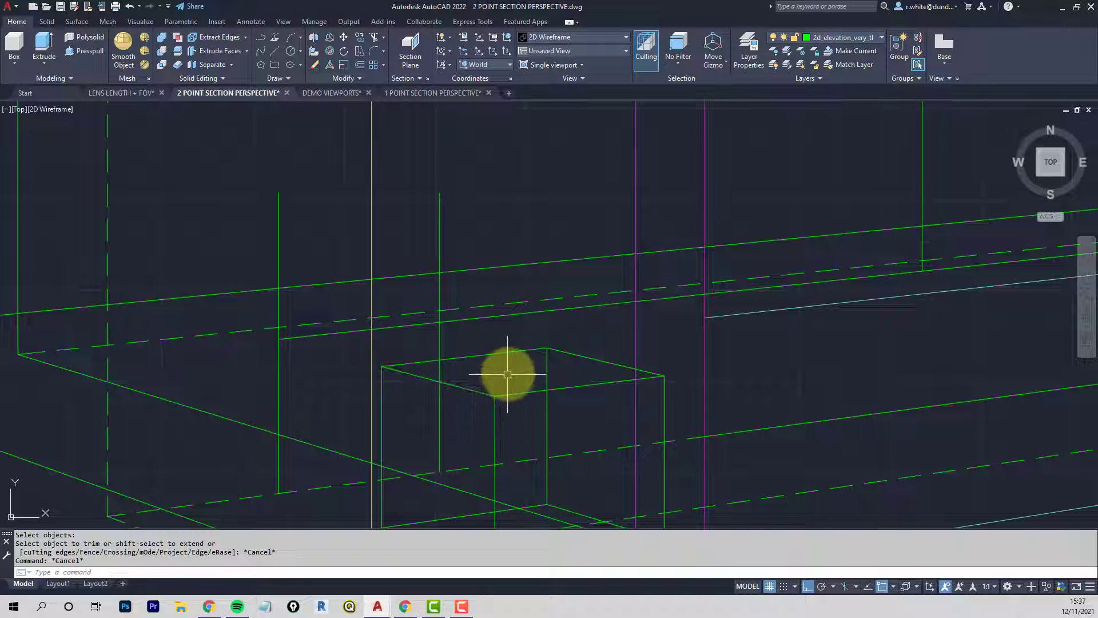
Draw a diagonal across the box's top face from its rear-right corner to its front-left corner
key("Escape")
key("Escape")
type("l")
key("Return")
scroll(448, 361, "down", 5)
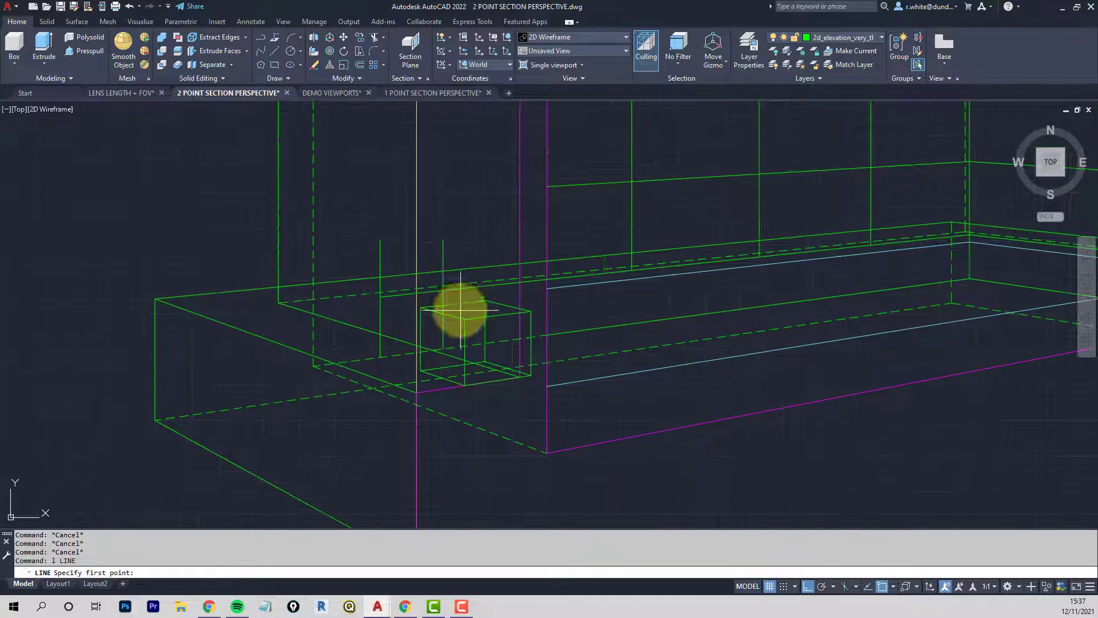
scroll(461, 311, "up", 2)
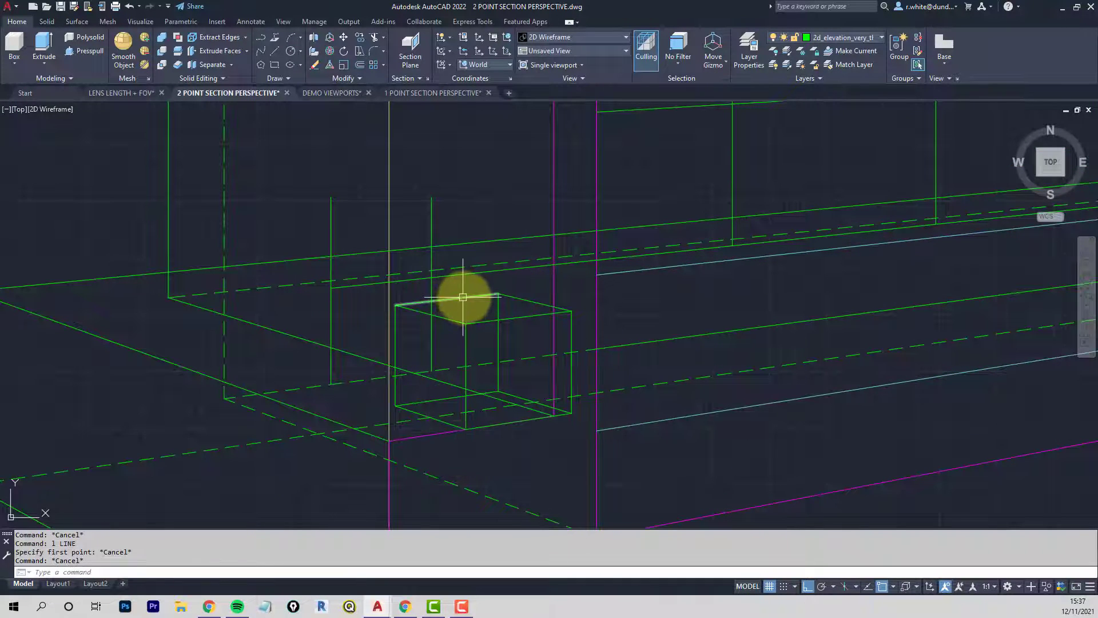
key("Return")
left_click(500, 288)
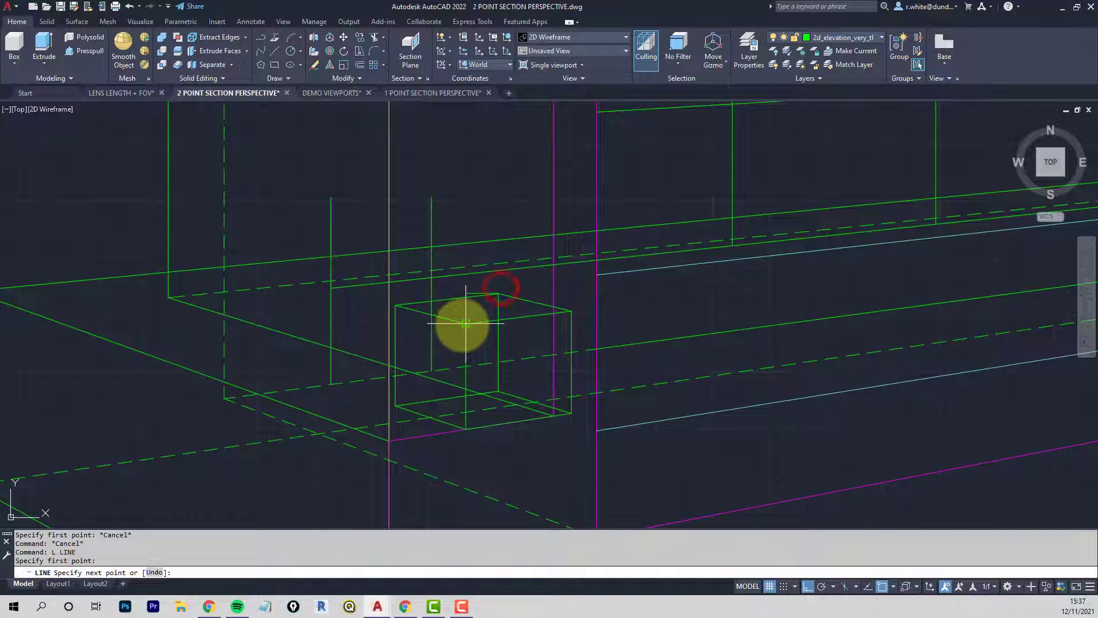
left_click(465, 323)
key("Return")
Draw a small circle centred on the midpoint of the diagonal across the box's top face
scroll(483, 313, "up", 4)
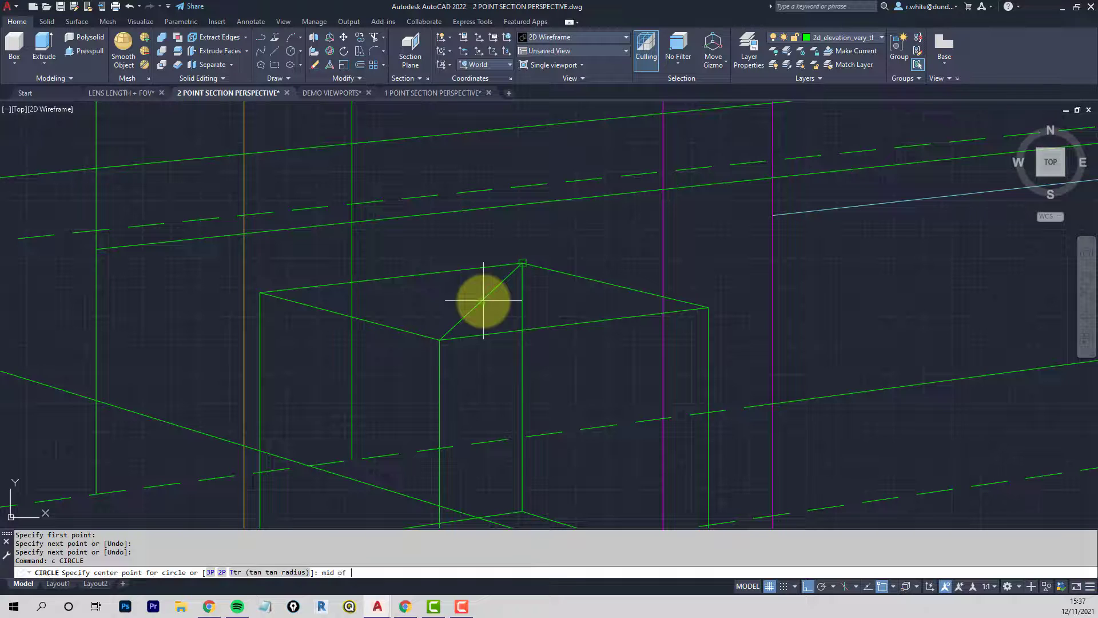
left_click(484, 299)
left_click(500, 313)
scroll(478, 314, "down", 5)
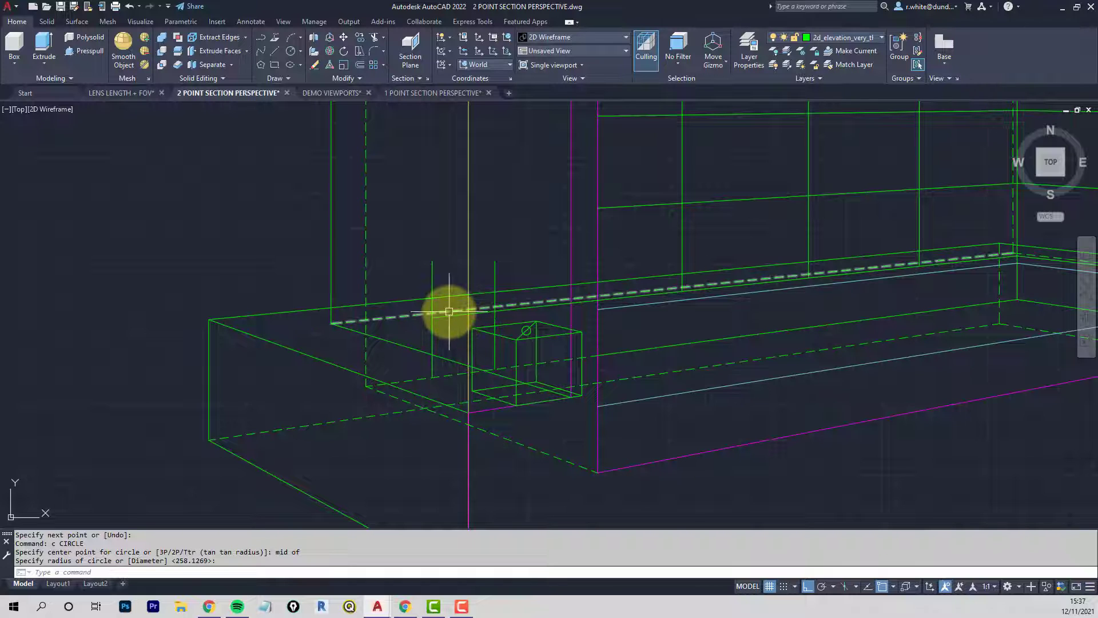
Draw a horizontal line from the top of the statue in the elevation, perpendicular to the heights line in the perspective
scroll(448, 301, "down", 5)
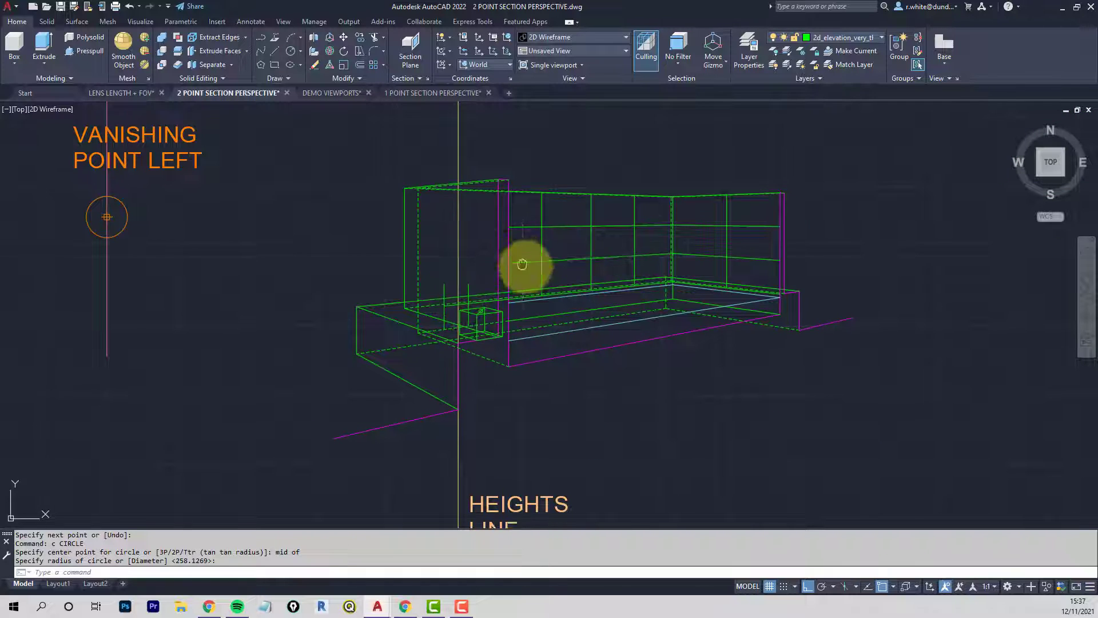
middle_click_drag(282, 270, 571, 261)
scroll(571, 262, "down", 3)
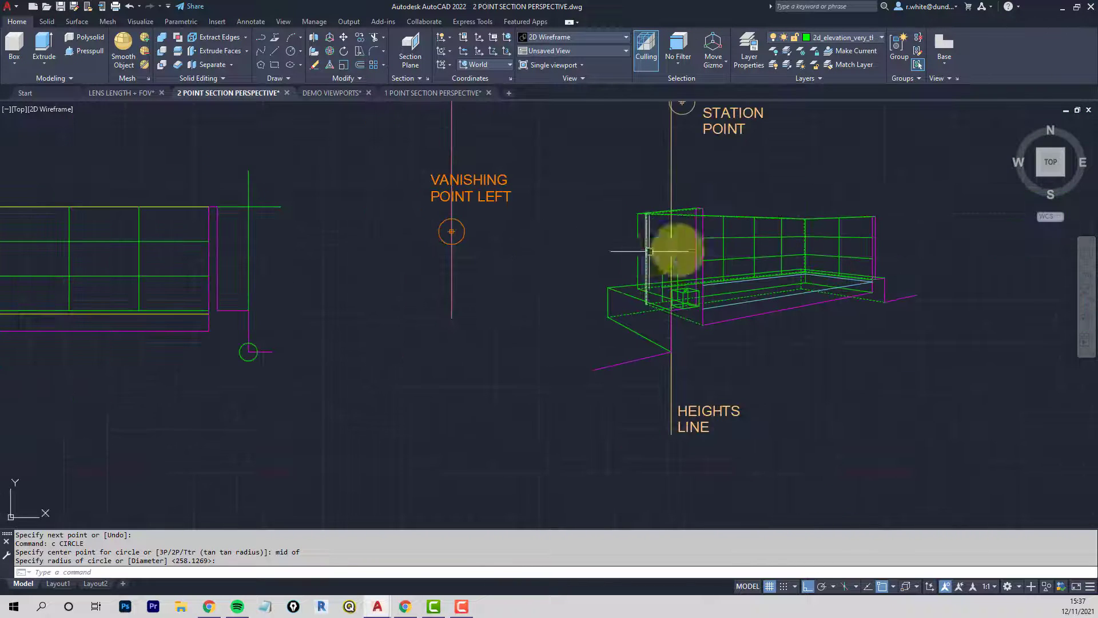
middle_click_drag(243, 234, 319, 273)
middle_click_drag(247, 273, 455, 271)
key("Escape")
key("Escape")
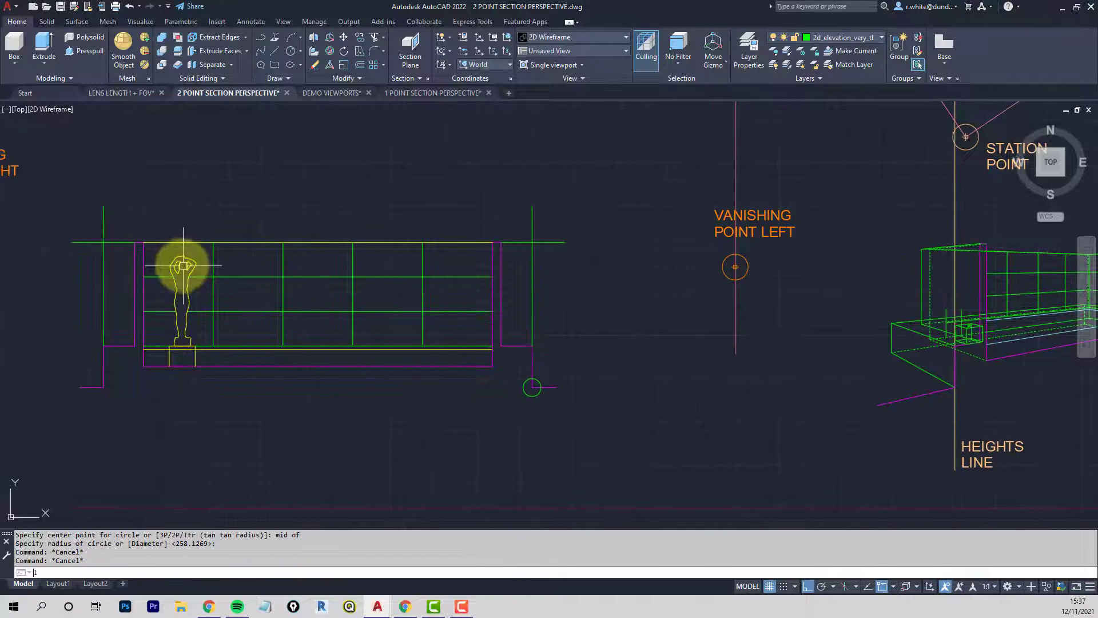
type("l")
key("Return")
scroll(183, 265, "up", 5)
left_click(203, 267)
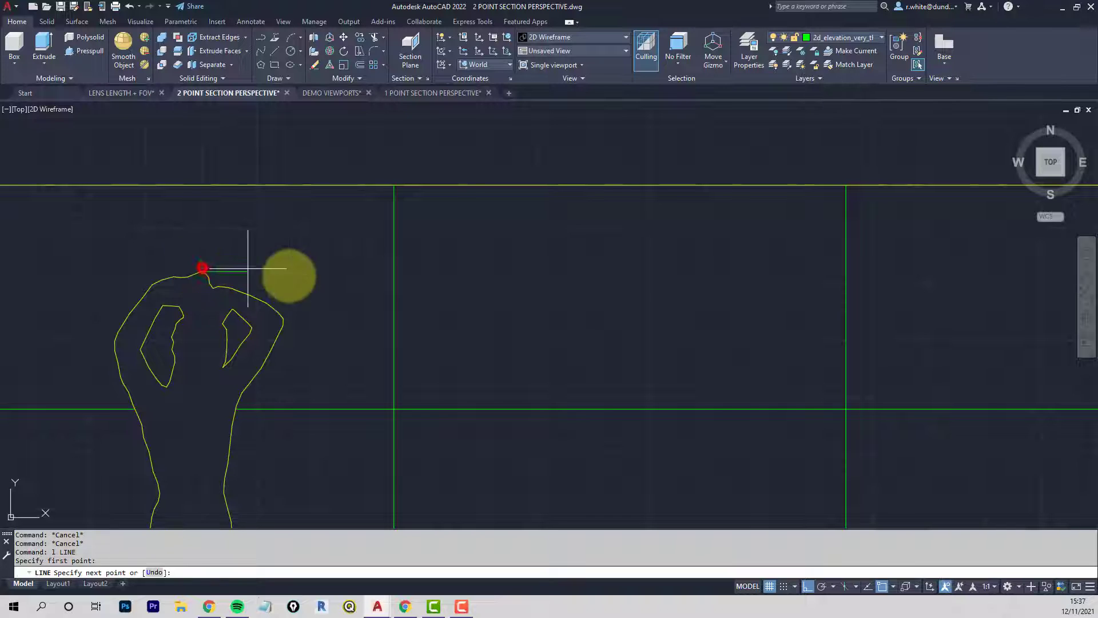
scroll(409, 298, "down", 3)
middle_click_drag(669, 328, 344, 320)
middle_click_drag(752, 318, 417, 293)
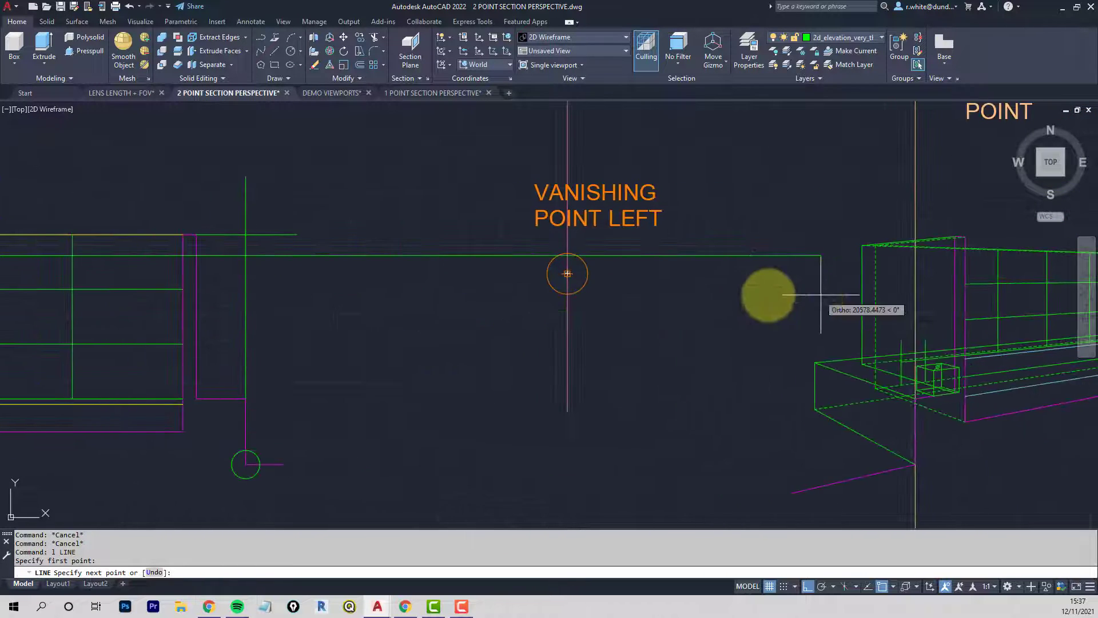
middle_click_drag(820, 295, 632, 292)
scroll(741, 274, "up", 2)
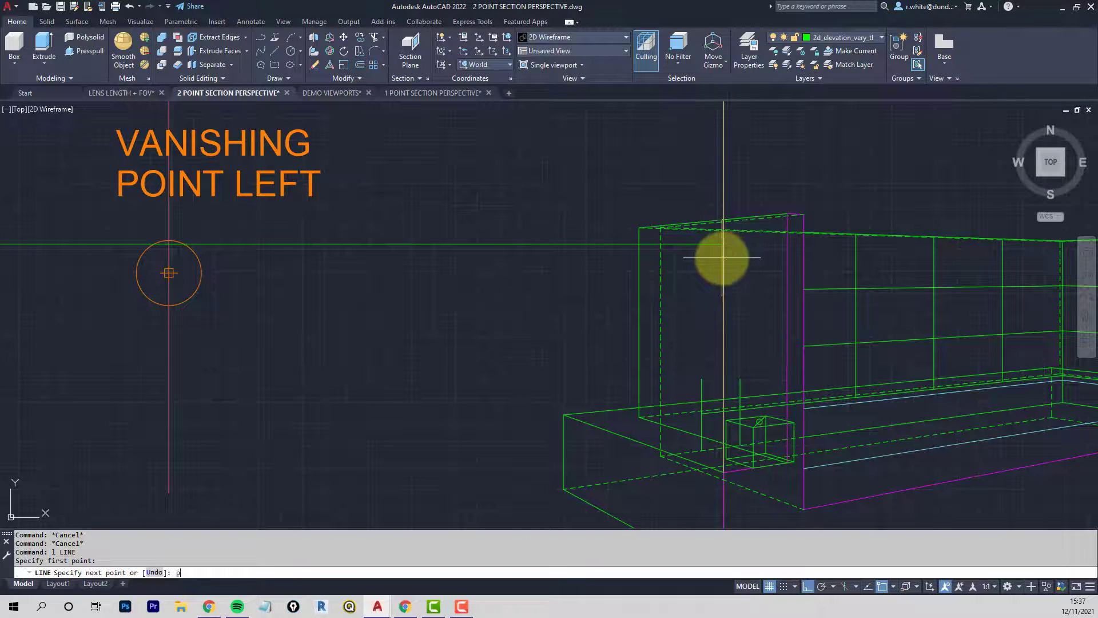
scroll(725, 252, "down", 2)
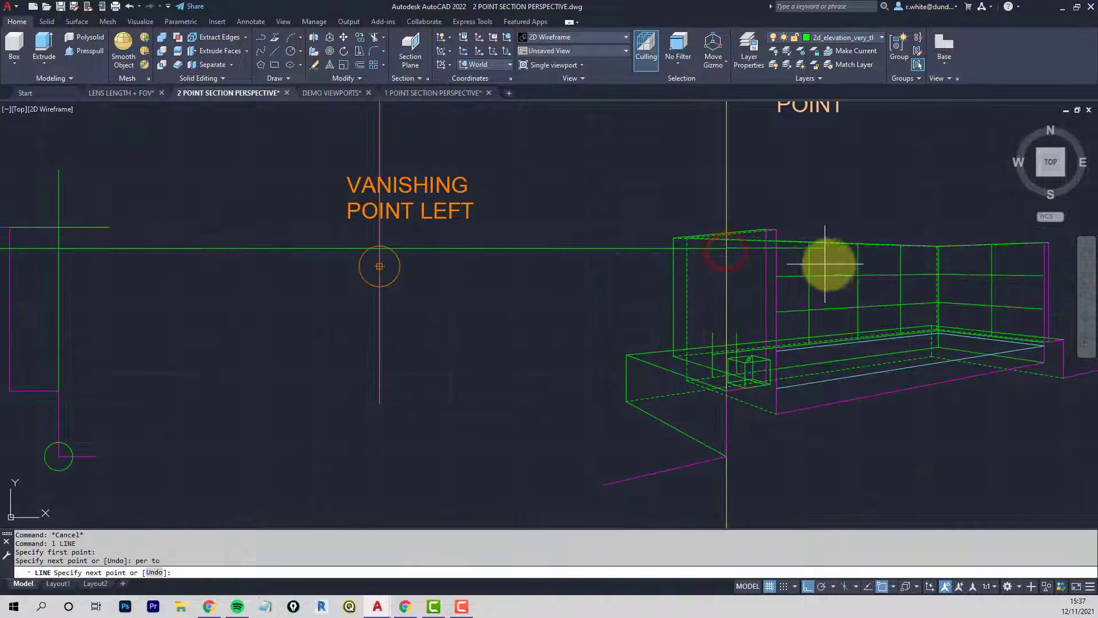
Draw a line from the statue's projected height on the heights line to the right vanishing point
middle_click_drag(829, 262, 306, 311)
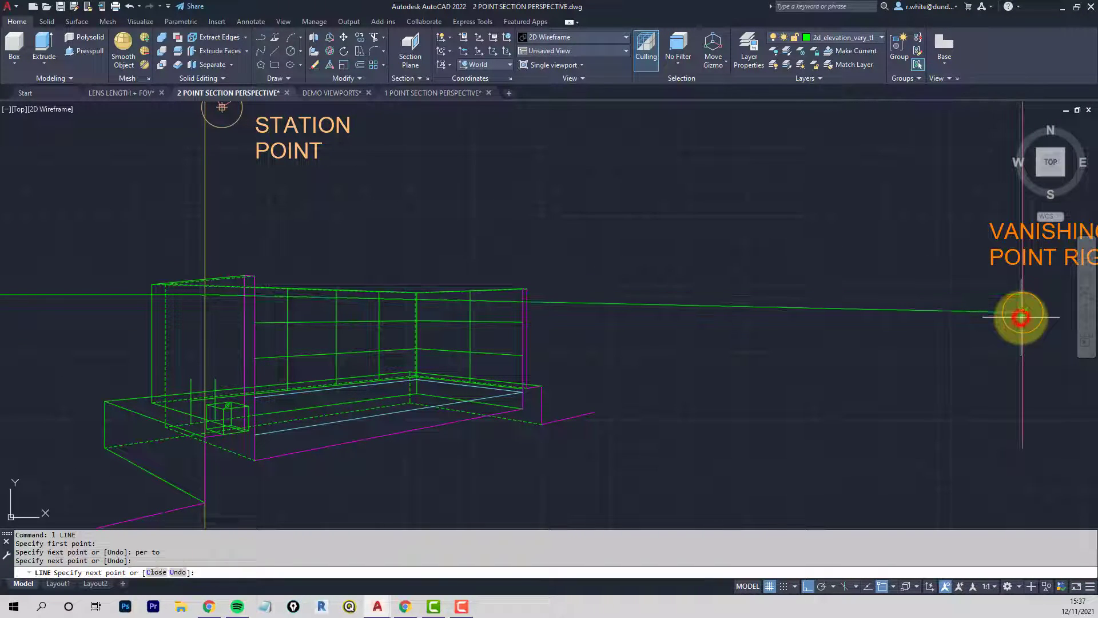
key("Return")
Draw a line from where the statue height line meets the cut wall's vertical edge to the left vanishing point
middle_click_drag(327, 297, 658, 299)
scroll(623, 309, "up", 1)
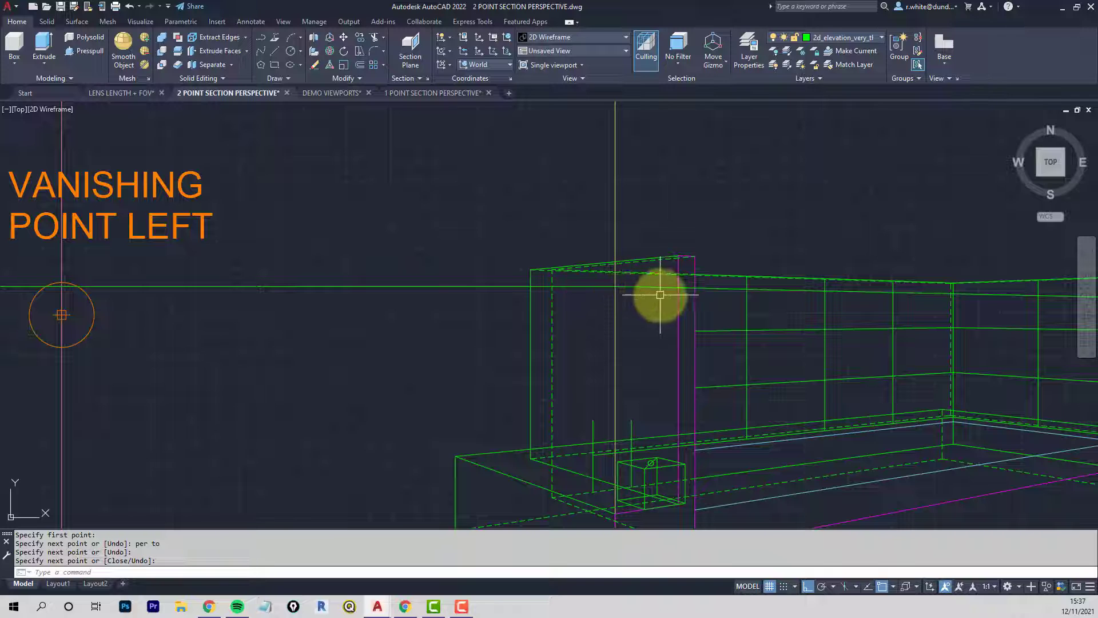
type("l")
key("Return")
left_click(695, 287)
left_click(60, 319)
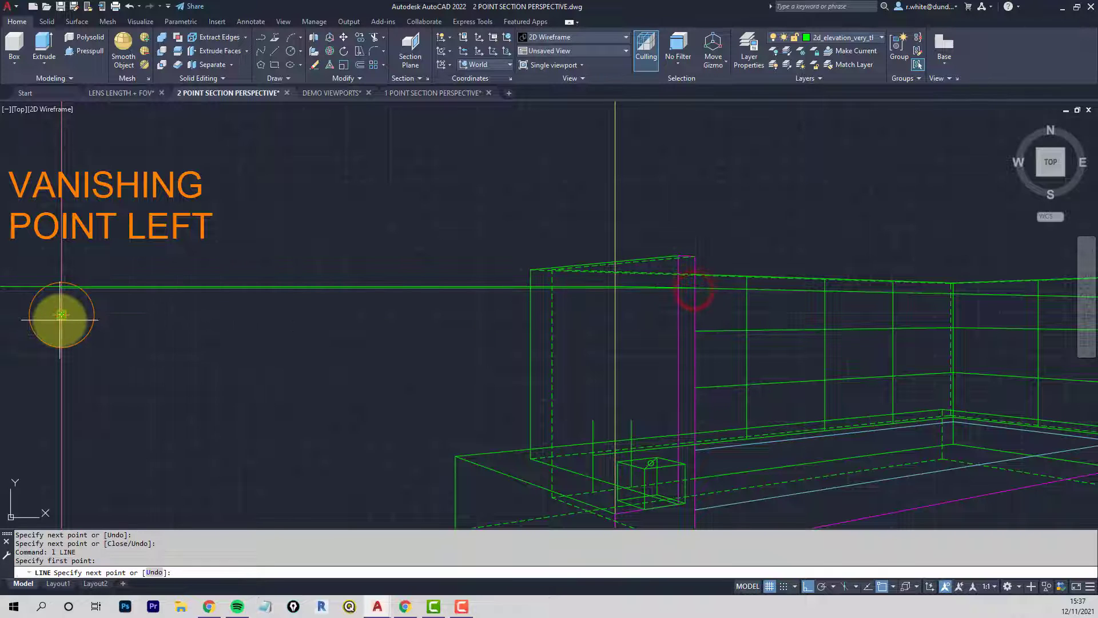
left_click(60, 319)
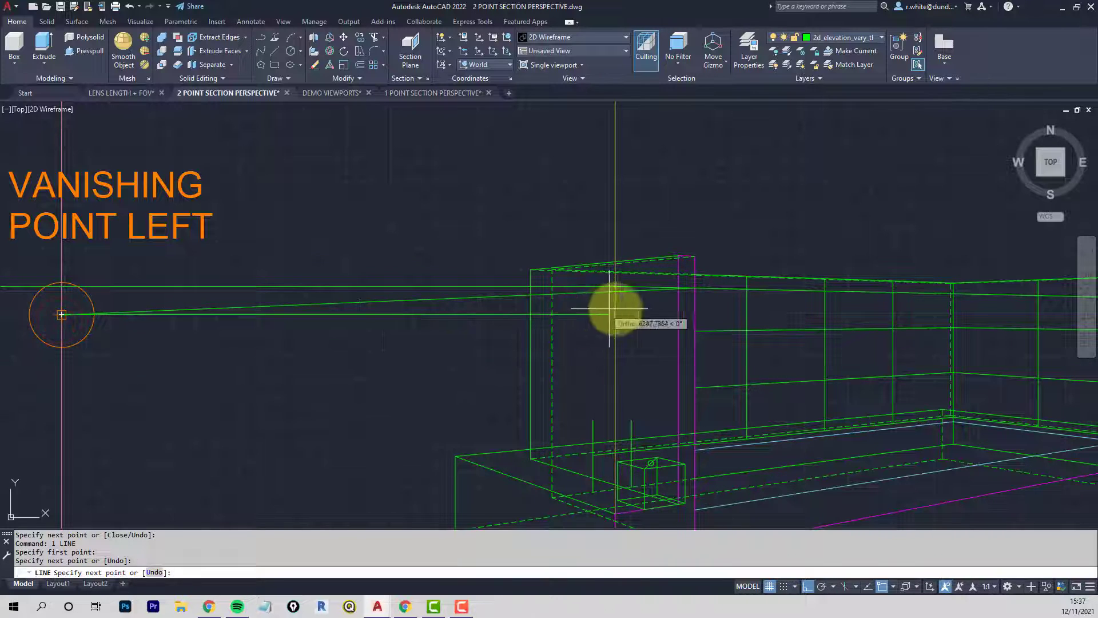
scroll(613, 309, "up", 2)
middle_click_drag(615, 309, 570, 327)
key("Return")
Draw a line from the statue height at the dashed inner wall corner to the right vanishing point
key("Return")
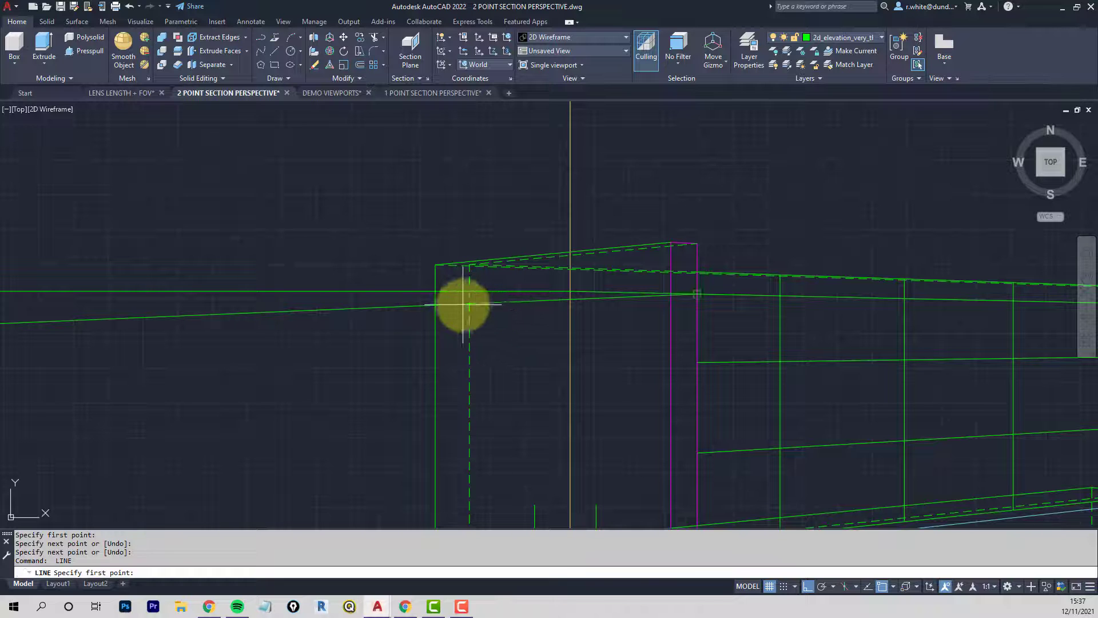
left_click(470, 305)
scroll(474, 311, "down", 3)
middle_click_drag(574, 317, 535, 317)
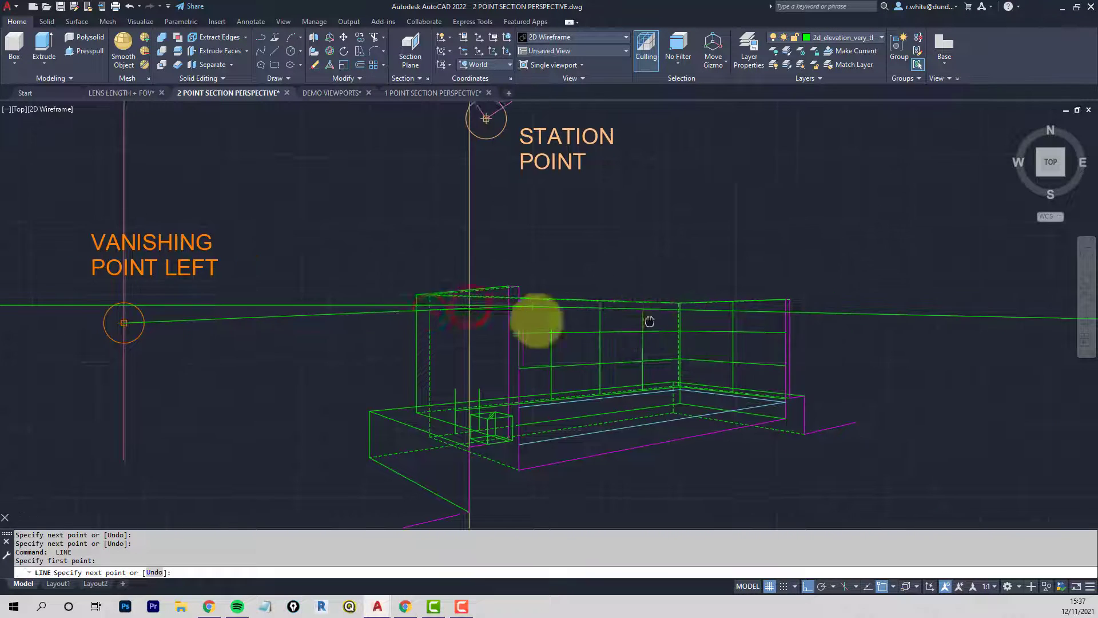
middle_click_drag(744, 323, 535, 323)
middle_click_drag(1008, 334, 908, 334)
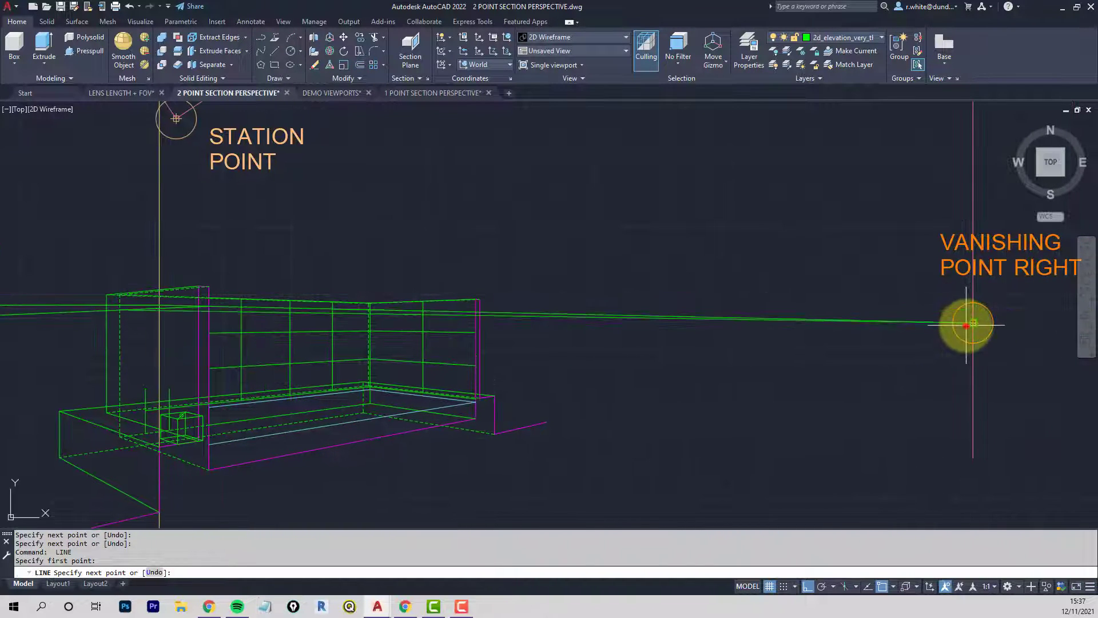
left_click(966, 326)
key("Return")
Draw a diagonal between opposite corners of the small rotated square within the plinth in the plan
middle_click_drag(252, 343, 572, 318)
scroll(447, 304, "up", 4)
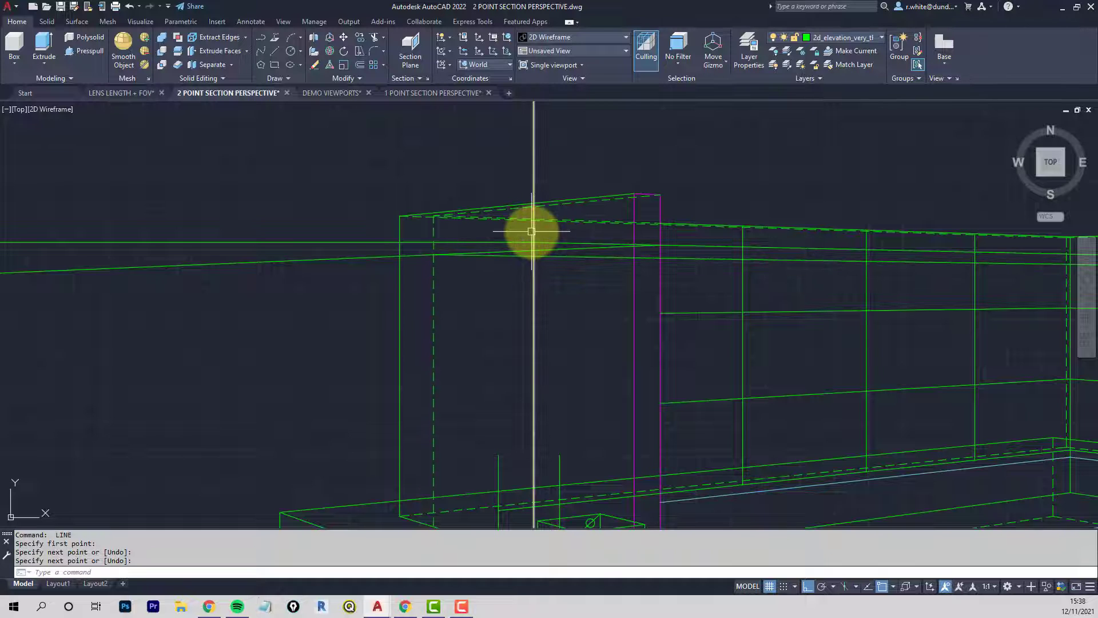
scroll(531, 229, "down", 3)
scroll(527, 172, "down", 3)
middle_click_drag(527, 172, 519, 418)
scroll(532, 240, "up", 5)
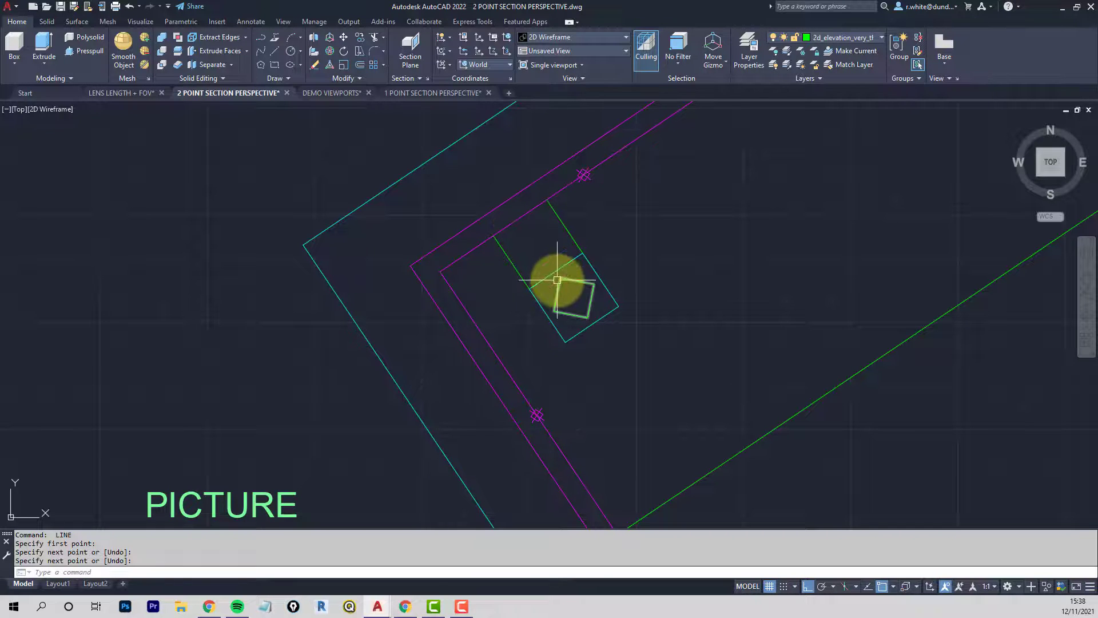
type("l")
key("Return")
left_click(575, 314)
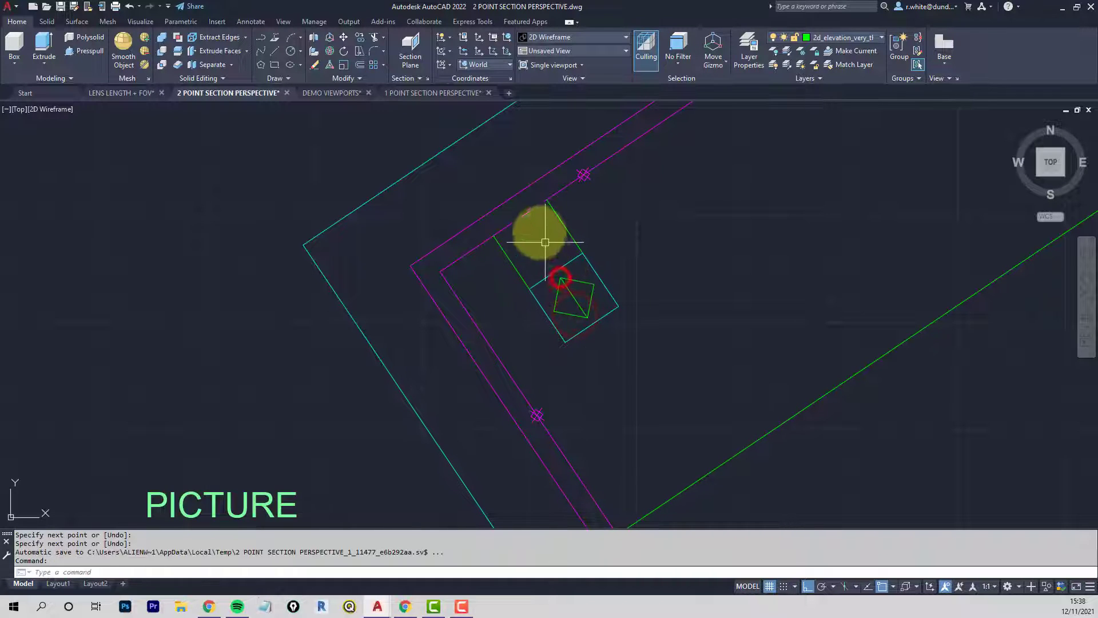
Extend the square's diagonal in the plan to the inner face of the long back wall
type("ex")
key("Return")
left_click(525, 216)
left_click(573, 294)
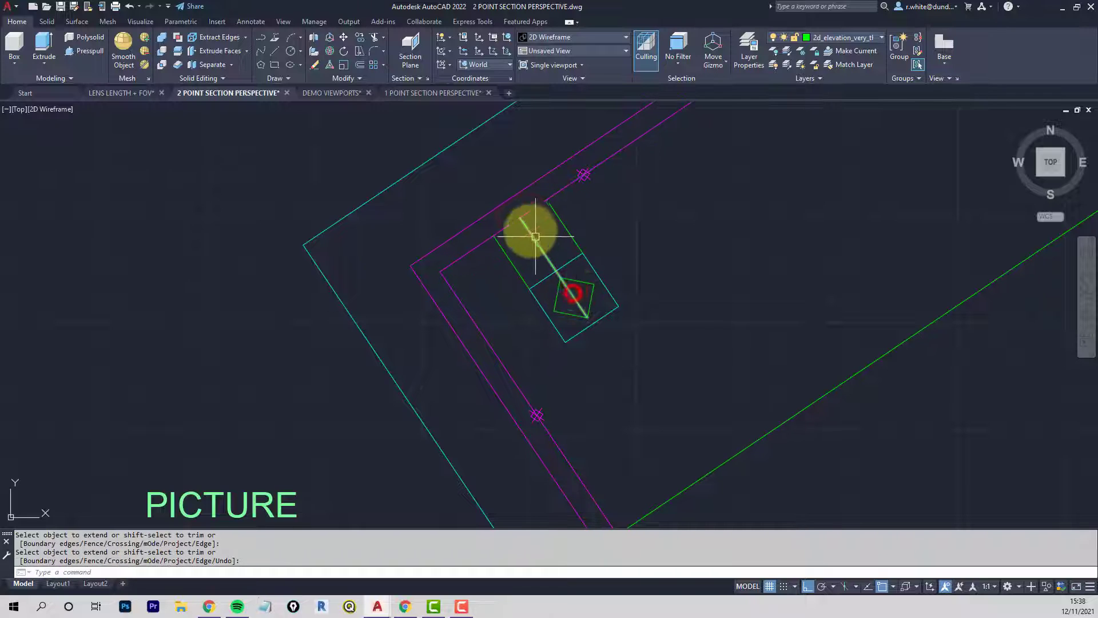
key("Return")
Draw a line from the extended diagonal's end on the back wall to the station point
type("l LINE")
key("Return")
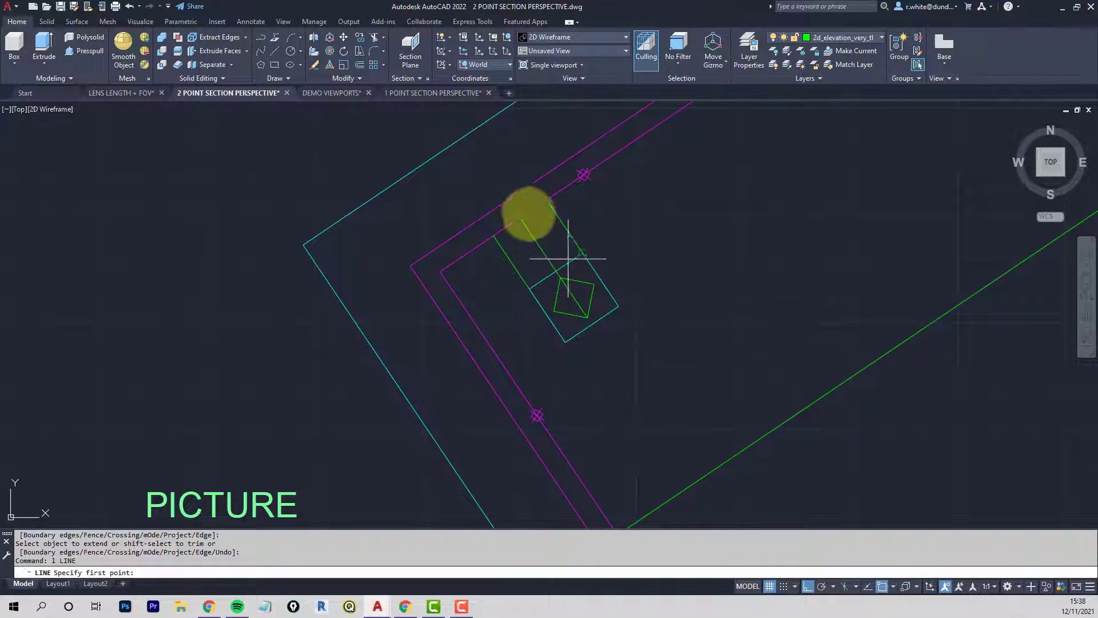
left_click(519, 218)
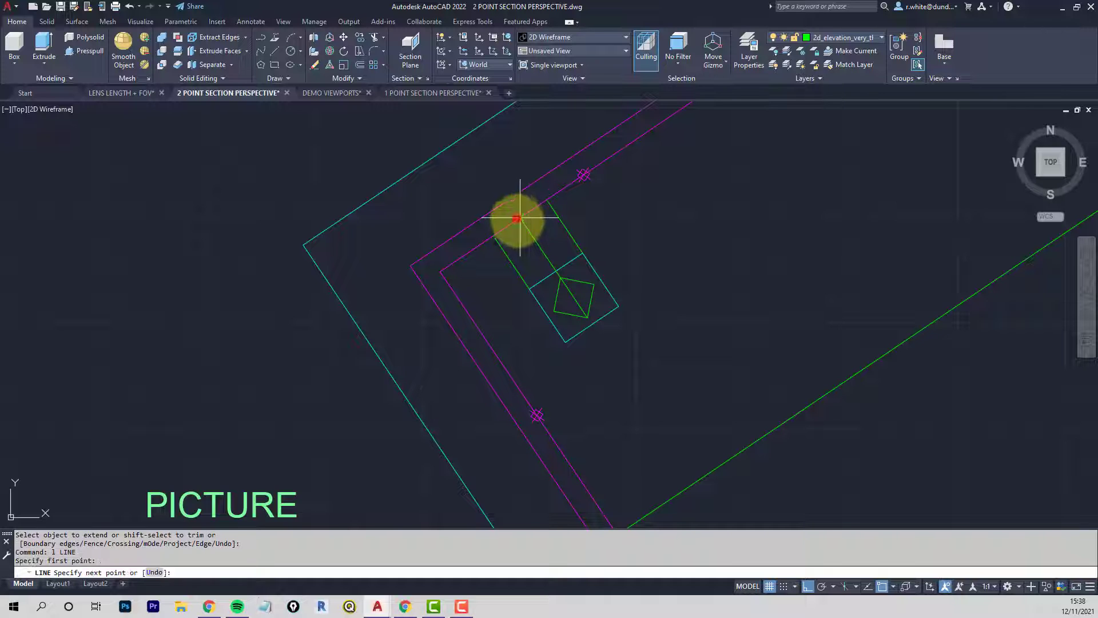
scroll(516, 260, "down", 3)
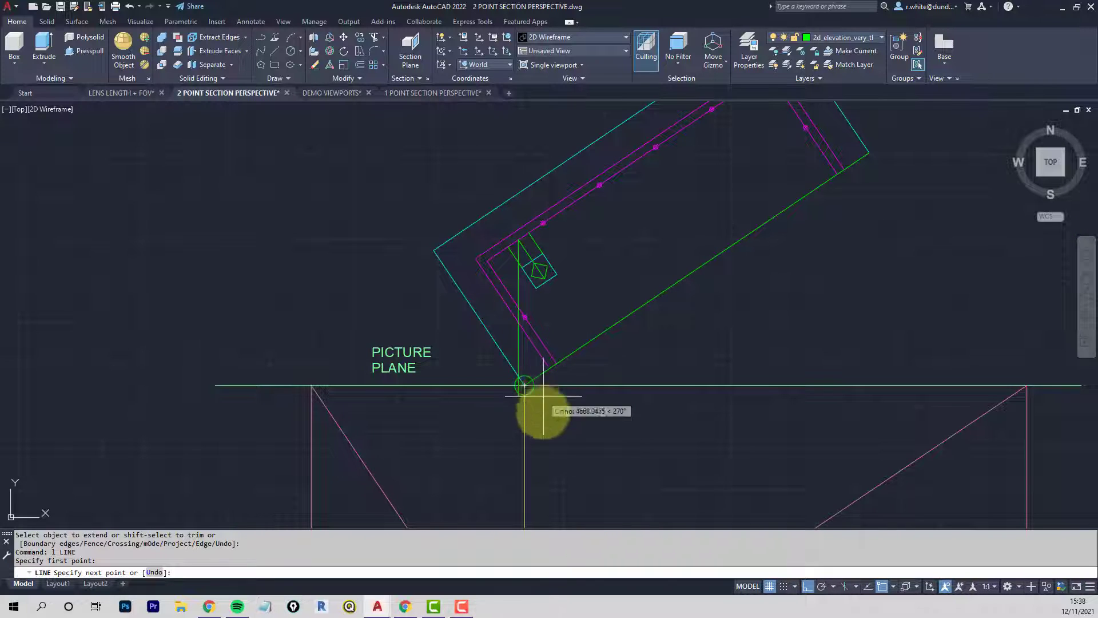
middle_click_drag(534, 404, 519, 264)
scroll(519, 268, "down", 2)
left_click(523, 433)
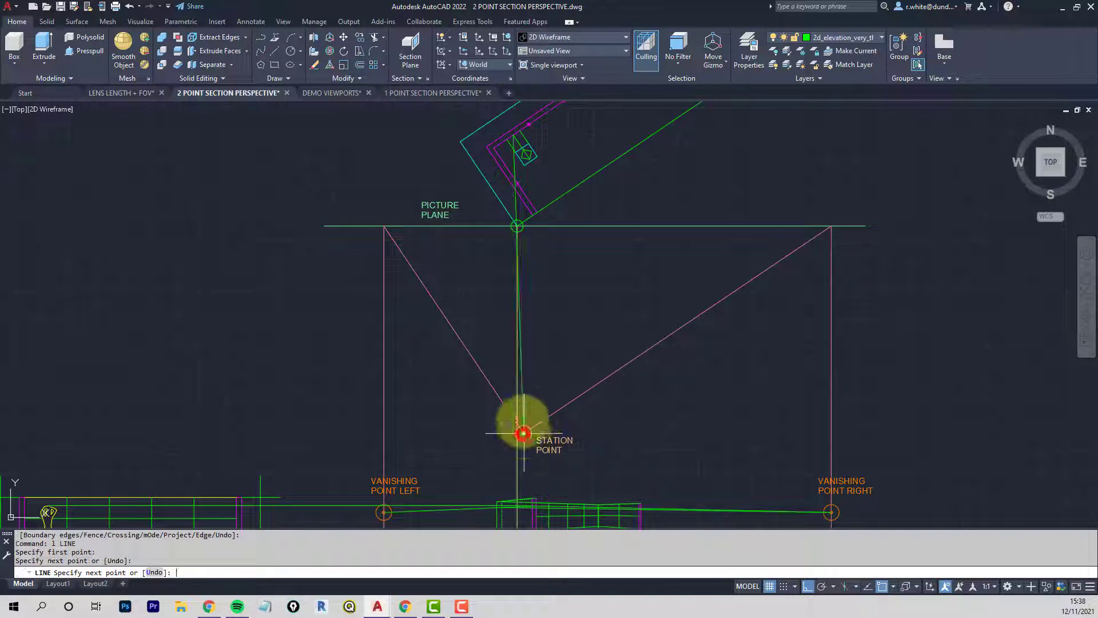
key("Return")
Draw a vertical line from the sight line's intersection with the picture plane down to the plinth area of the perspective
scroll(520, 226, "up", 6)
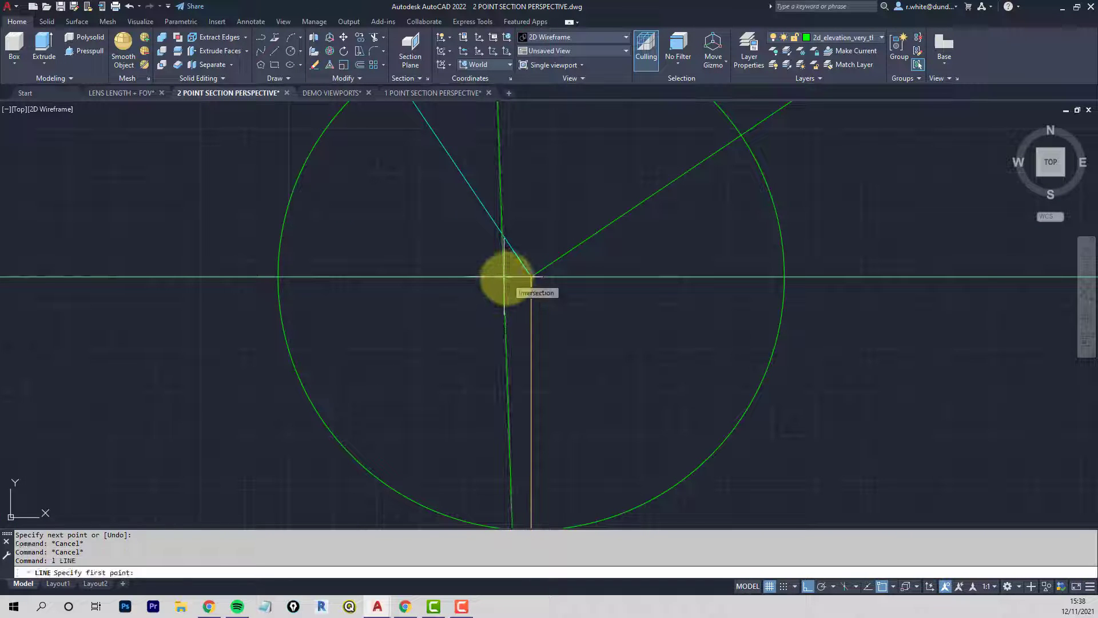
scroll(506, 279, "up", 2)
middle_click_drag(505, 379, 520, 253)
scroll(517, 367, "up", 5)
middle_click_drag(527, 404, 530, 356)
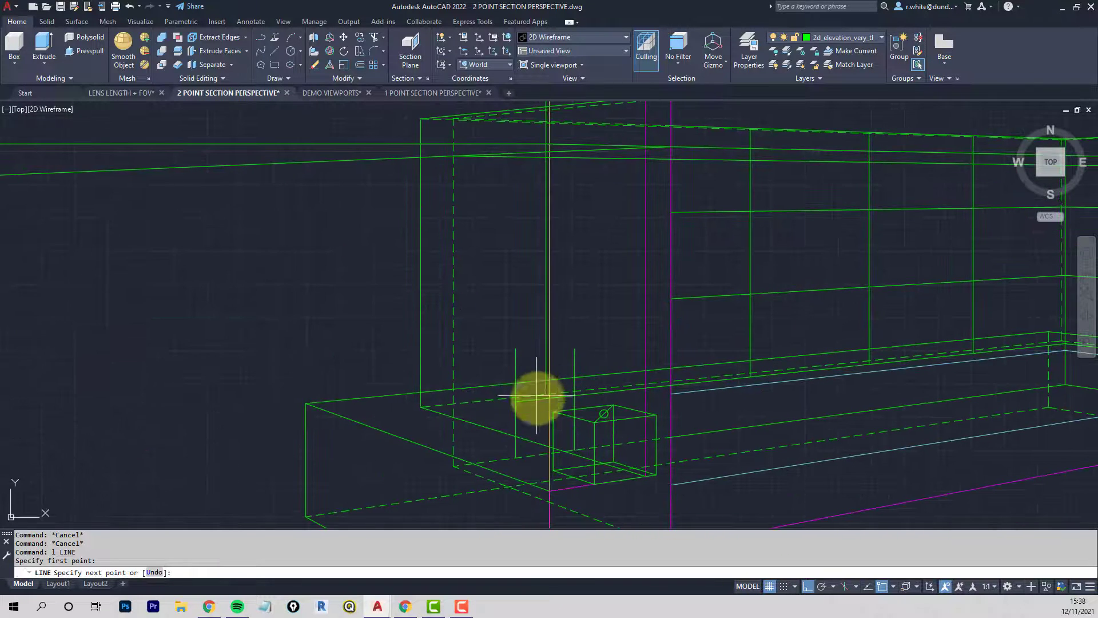
left_click(540, 413)
key("Return")
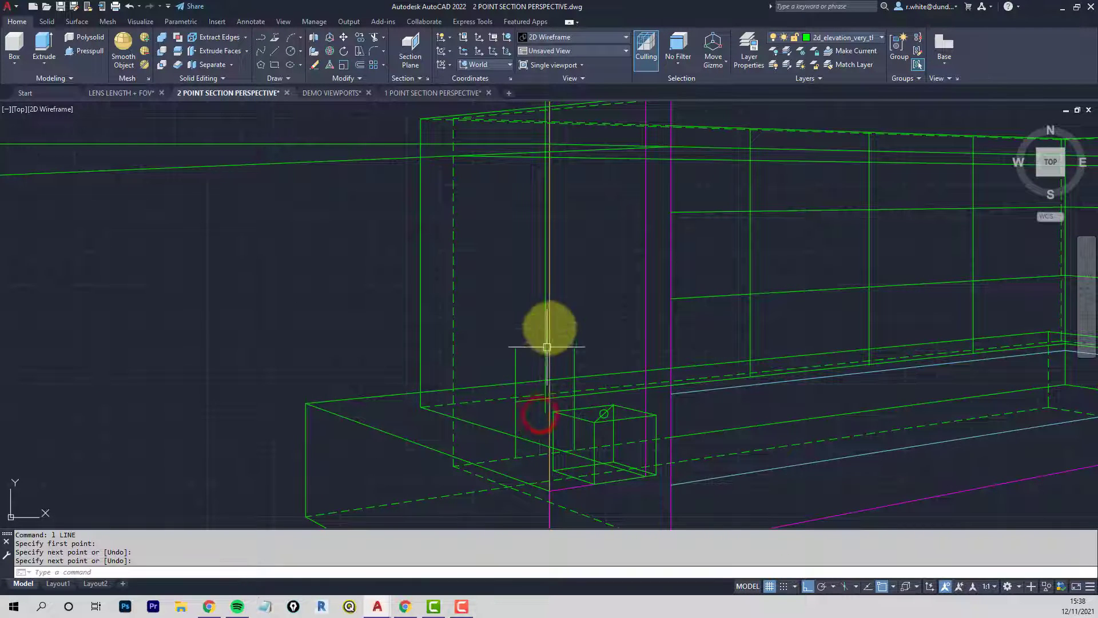
Trim the new vertical line above the statue height line running along the back wall
middle_click_drag(549, 291, 548, 328)
scroll(546, 194, "up", 2)
type("tr")
key("Return")
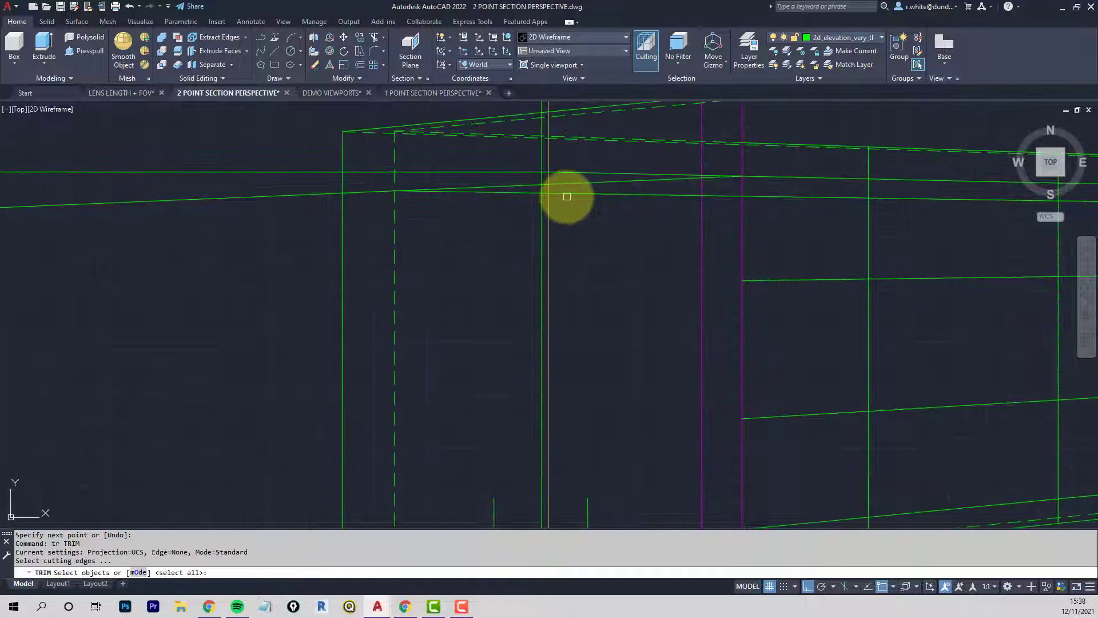
left_click(567, 196)
key("Return")
left_click(535, 170)
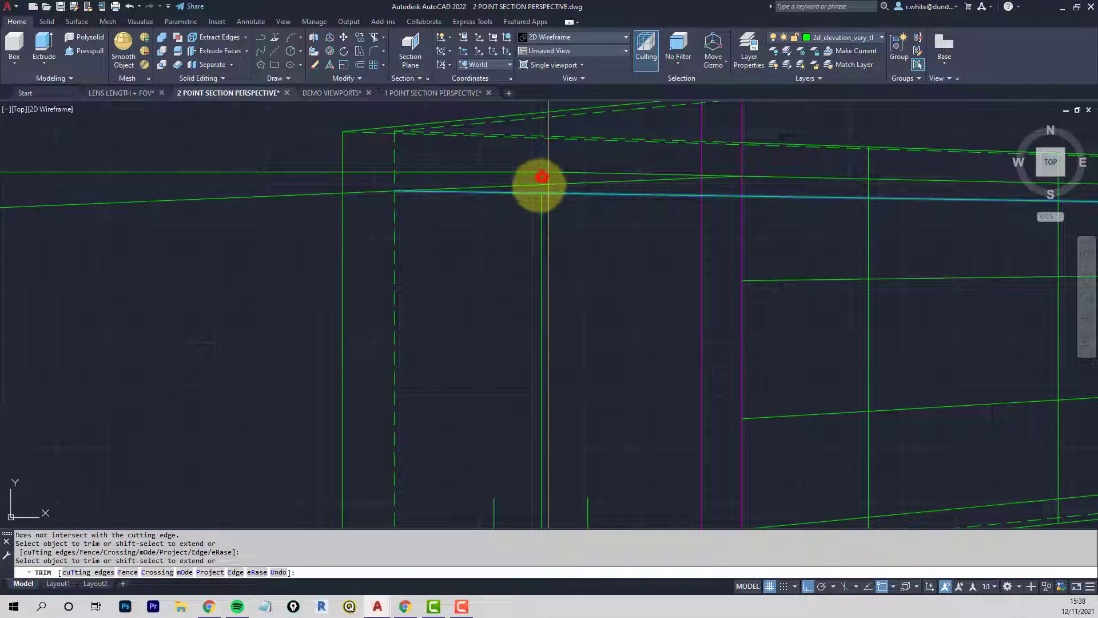
key("Return")
Erase the back wall height line, the line to the left vanishing point and the horizontal projection from the elevation
left_click(530, 191)
key("Delete")
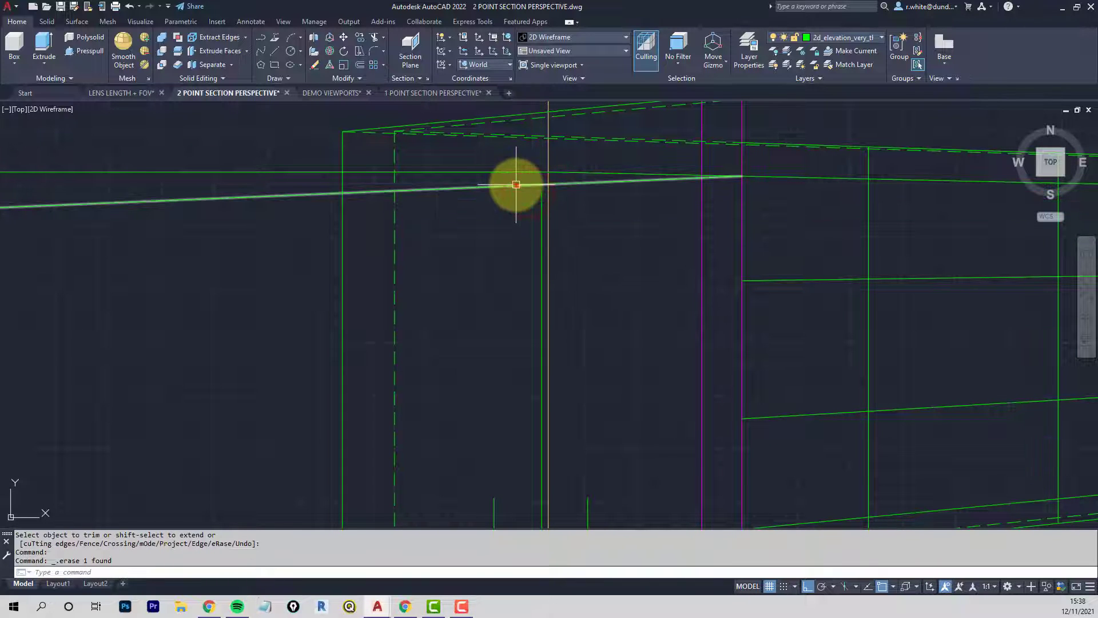
left_click(516, 184)
key("Delete")
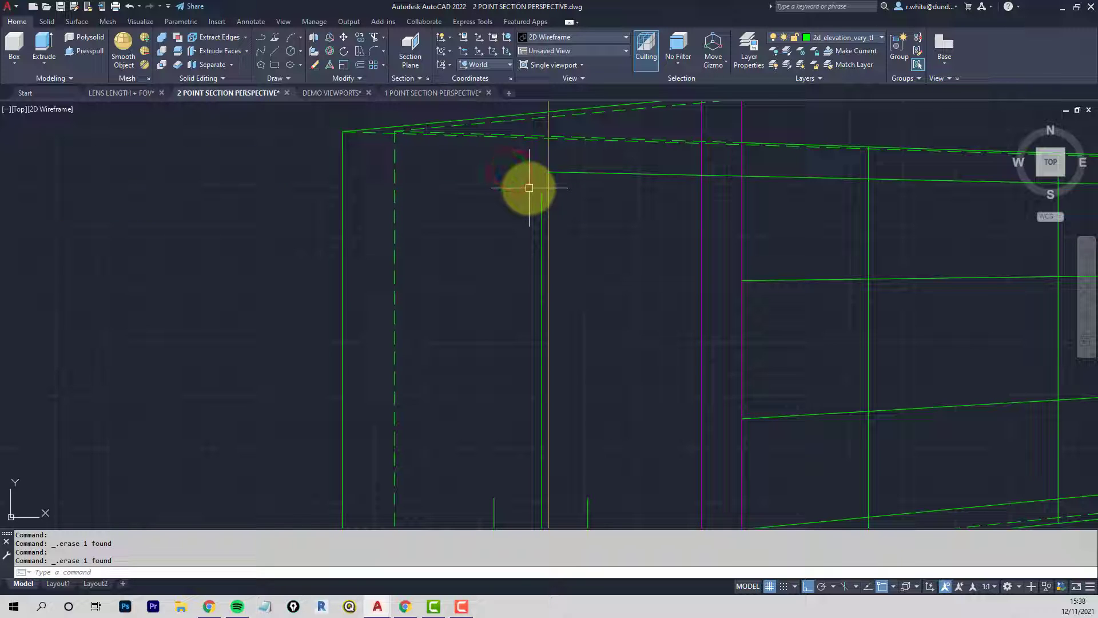
Draw a small circle centred on the trimmed vertical's top end and erase the remaining height line to the right vanishing point
left_click(541, 196)
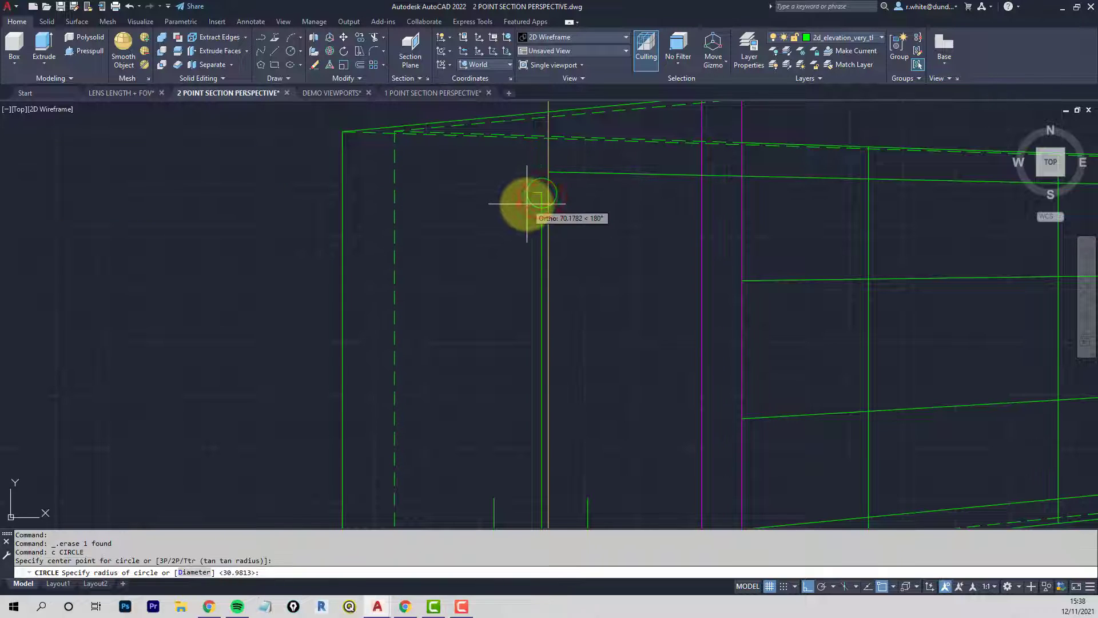
left_click(527, 202)
scroll(574, 207, "down", 3)
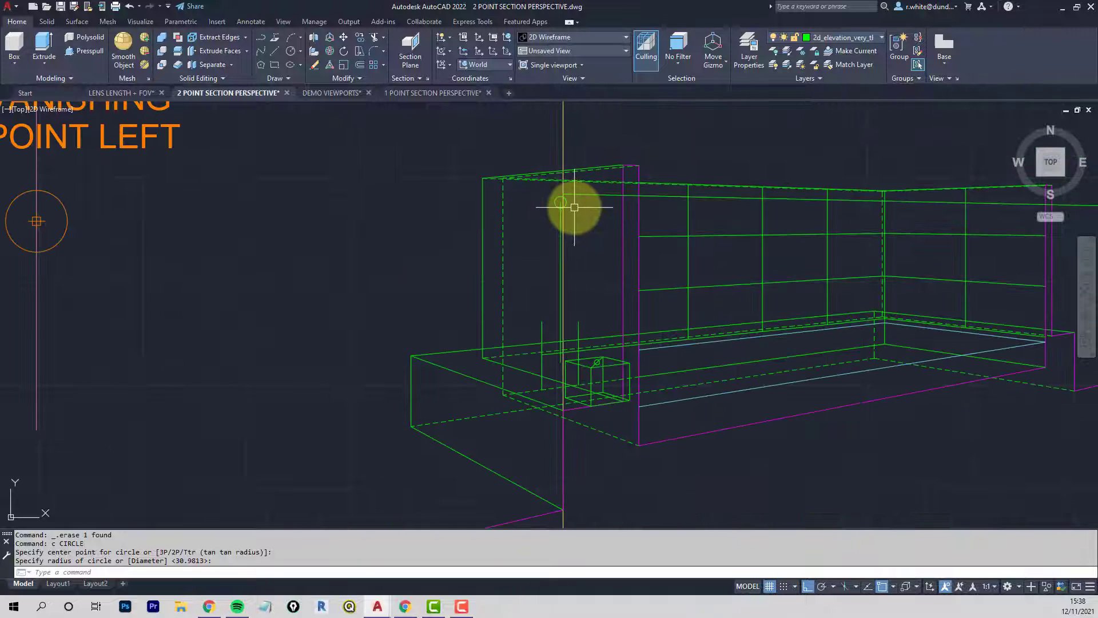
middle_click_drag(590, 201, 502, 216)
key("Escape")
key("Escape")
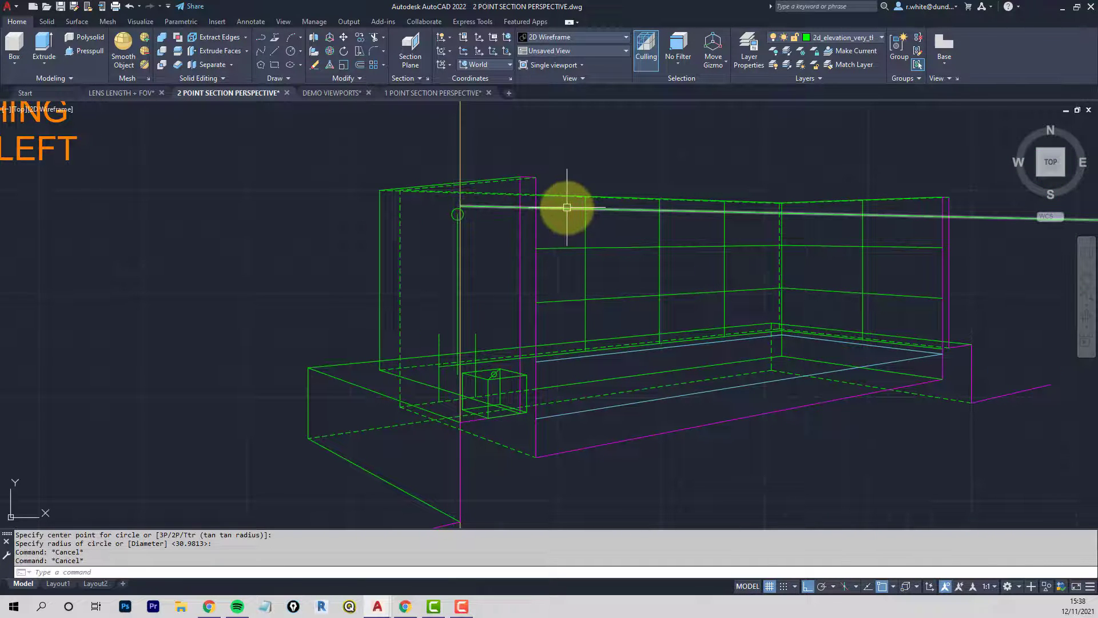
left_click(567, 207)
key("Delete")
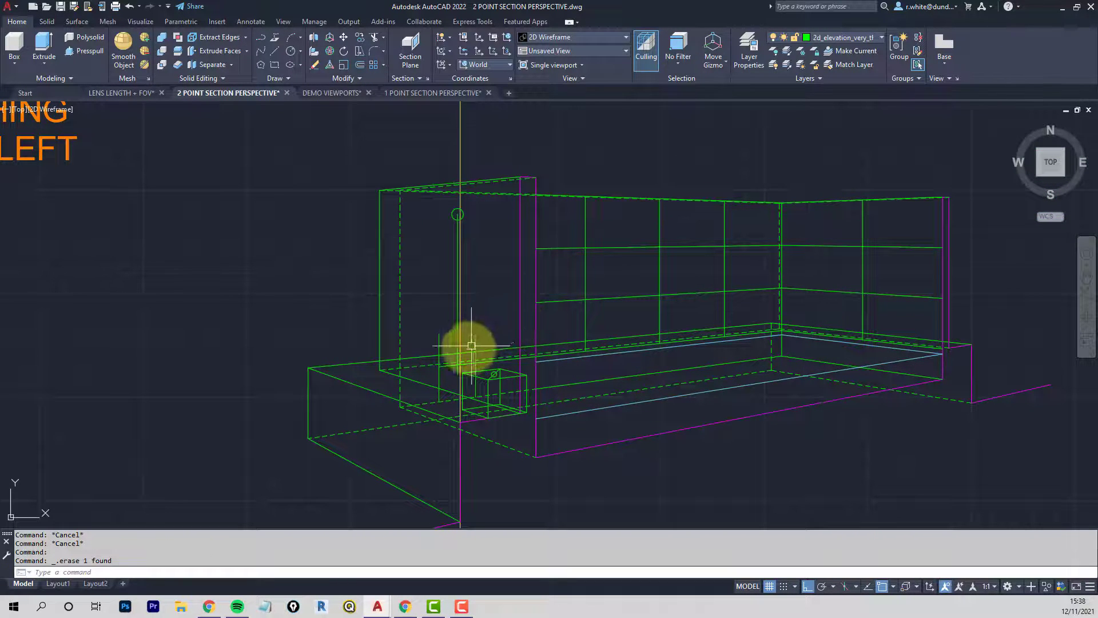
Draw a line from the vertical's top end at the circle's centre to the left vanishing point
type("l")
key("Return")
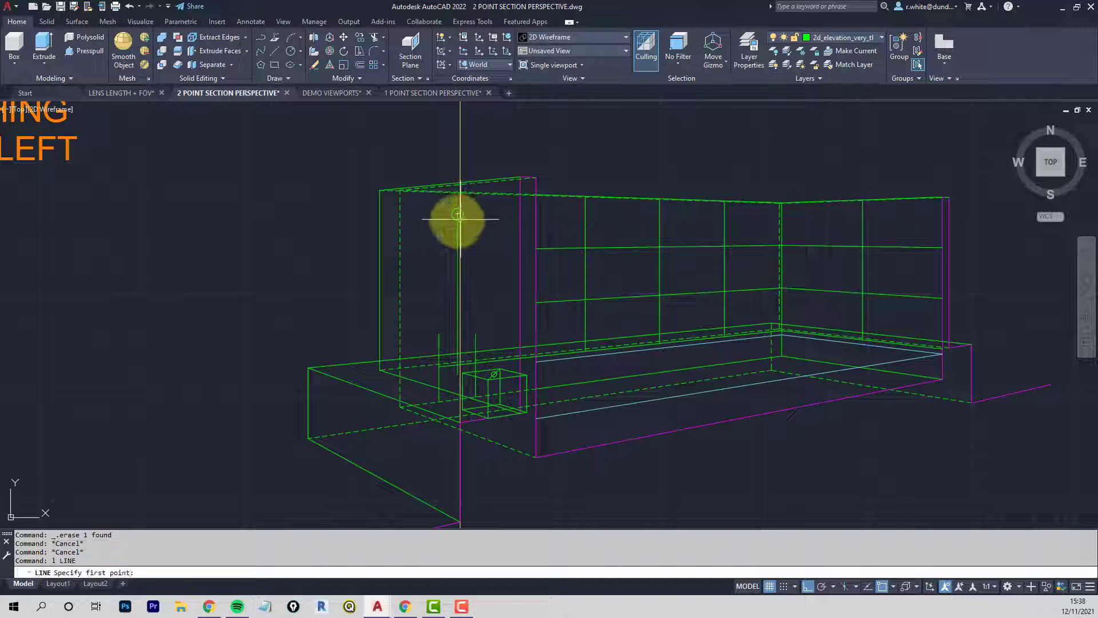
scroll(514, 231, "up", 4)
scroll(526, 235, "down", 6)
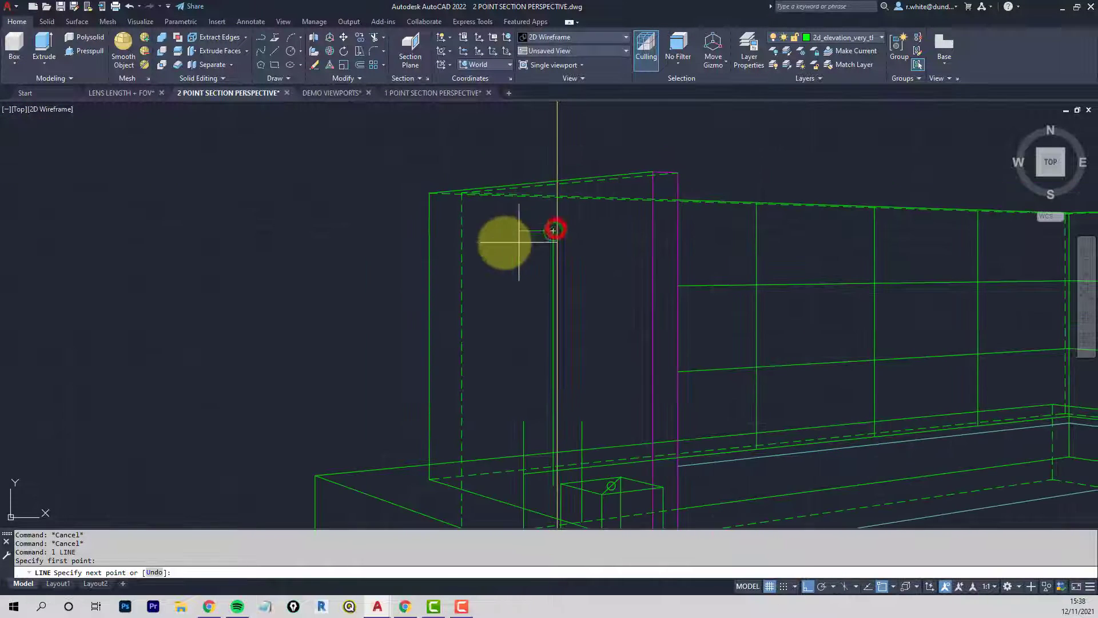
left_click(675, 214)
left_click(349, 228)
key("Return")
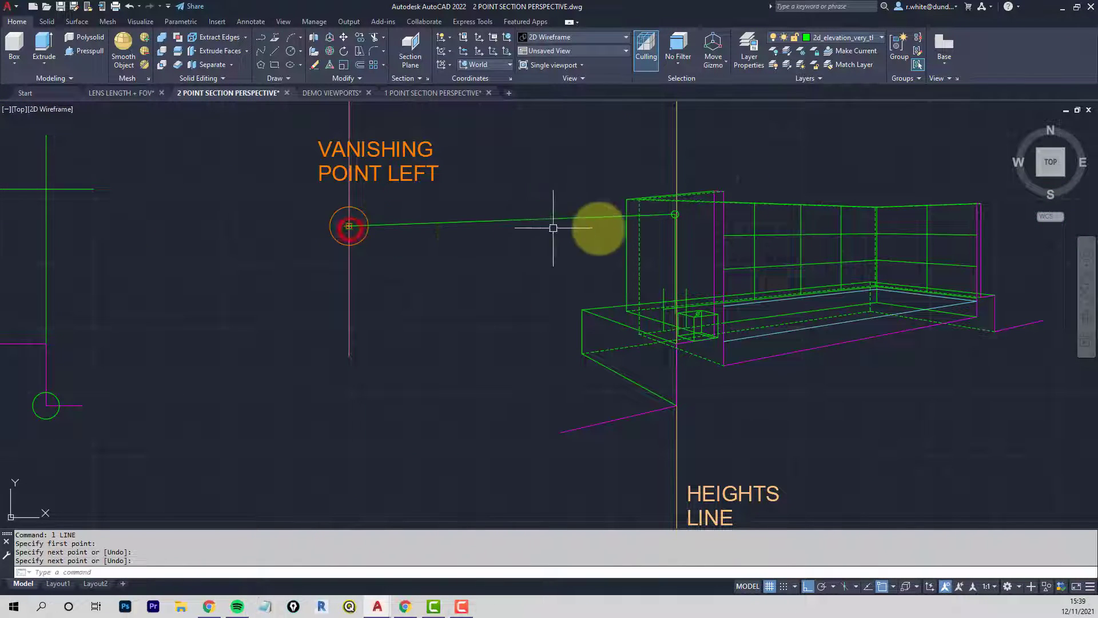
Draw a vertical line upward from the centre of the small circle on the box's top face, ending above the statue height
scroll(730, 263, "up", 5)
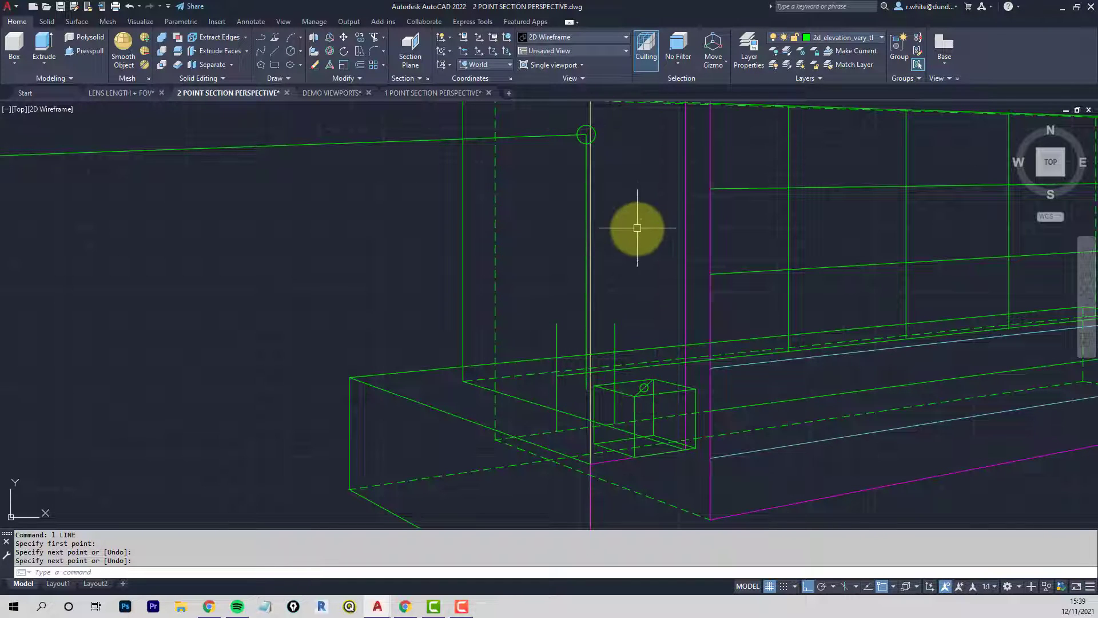
type("nt: ce")
key("Return")
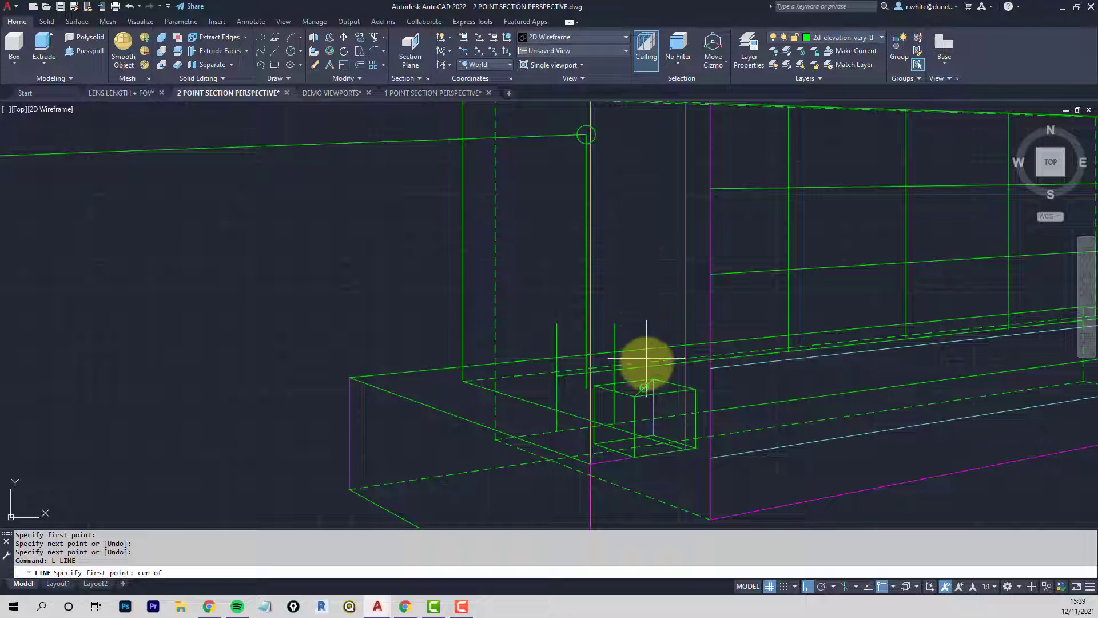
left_click(644, 388)
middle_click_drag(651, 107, 640, 193)
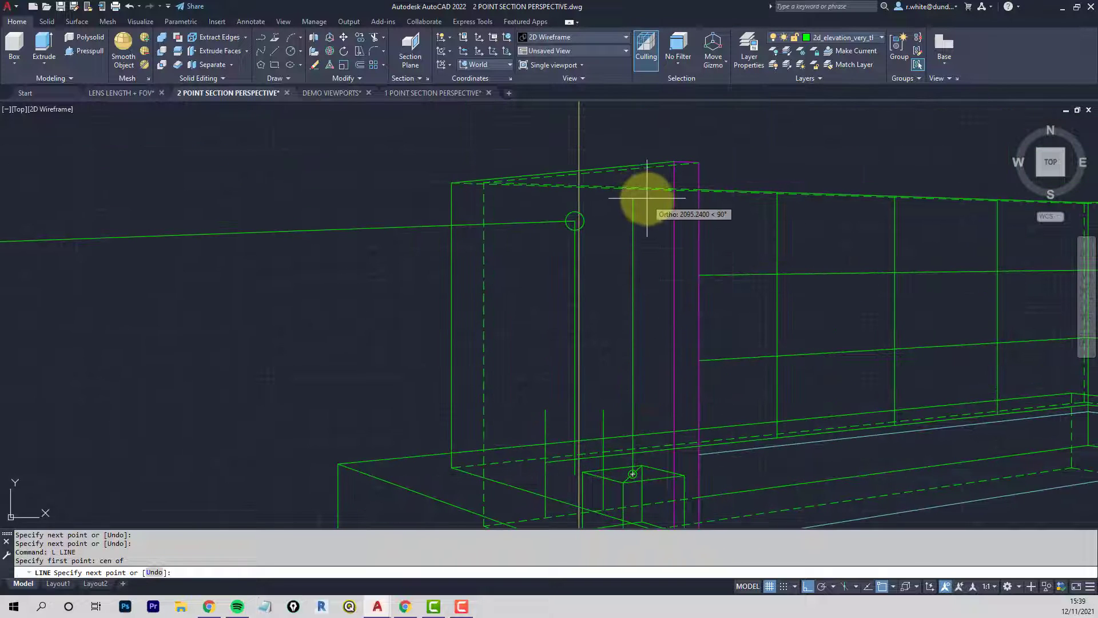
left_click(647, 197)
key("Return")
Extend the line from the left vanishing point to the vertical rising from the box
type("ex")
key("Return")
left_click(633, 218)
key("Return")
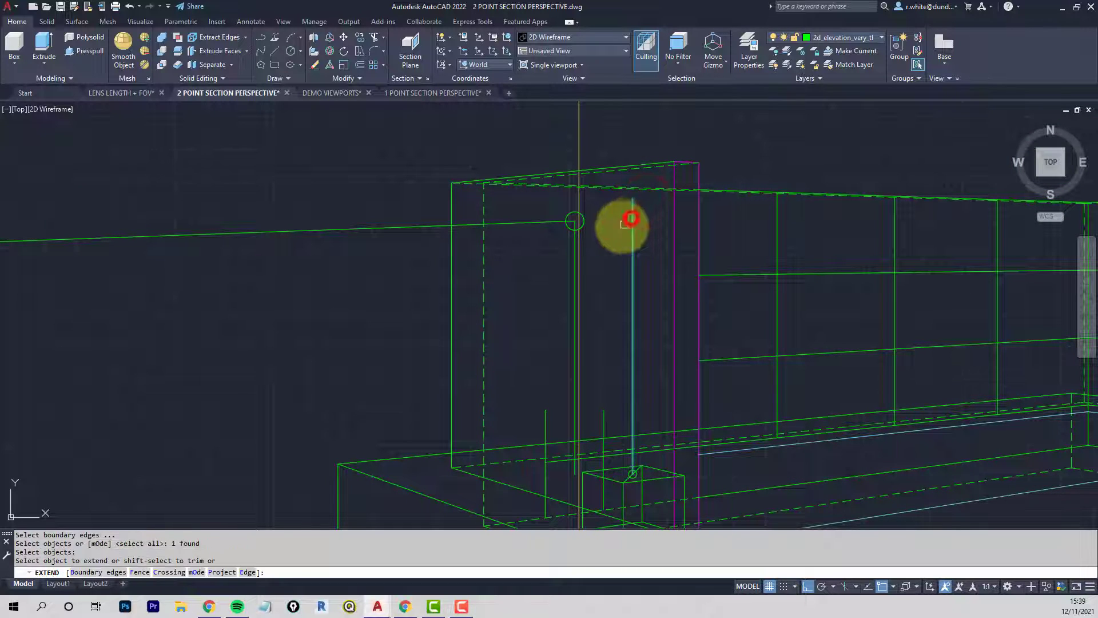
left_click(542, 225)
left_click(542, 223)
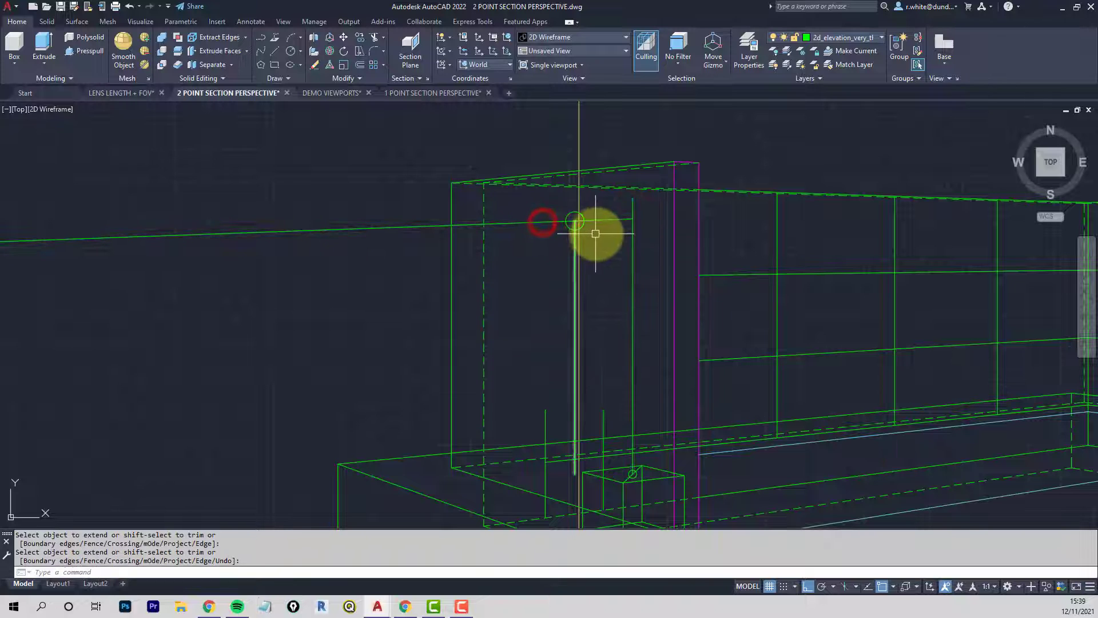
key("Escape")
Fillet the vanishing line and the box's vertical with zero radius to form a sharp corner at the statue's top
type("f")
key("Return")
left_click(626, 221)
left_click(633, 234)
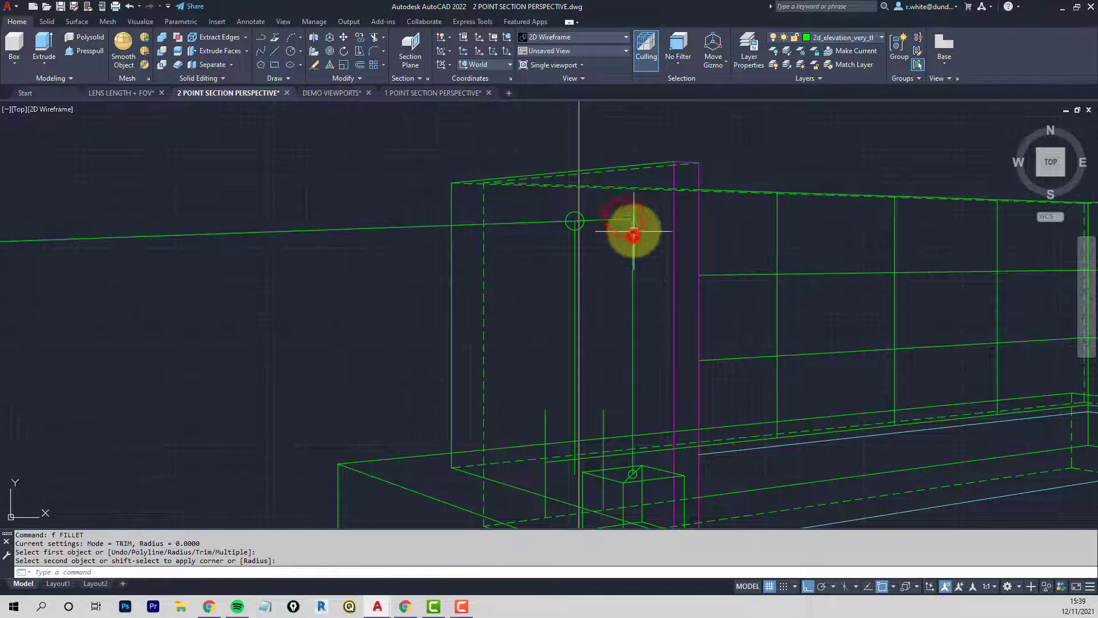
Draw a marker circle centred on the corner at the top of the vertical rising from the plinth box
type("c")
key("Return")
left_click(633, 218)
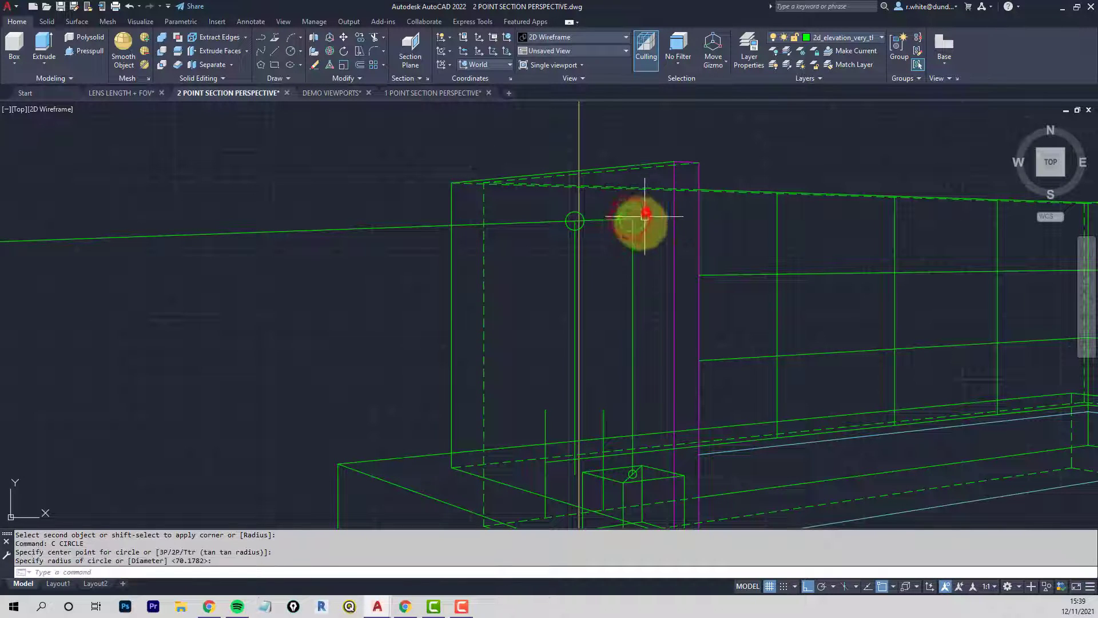
key("Escape")
Erase the old marker circle, the line to the left vanishing point and the old statue-height vertical
type("e")
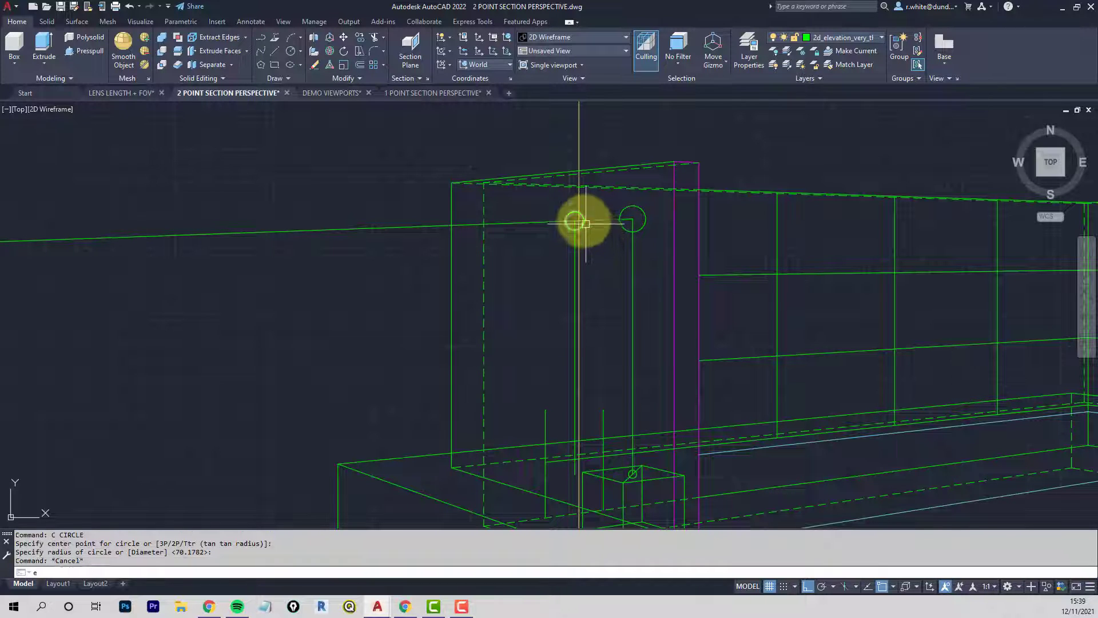
key("Return")
left_click(596, 217)
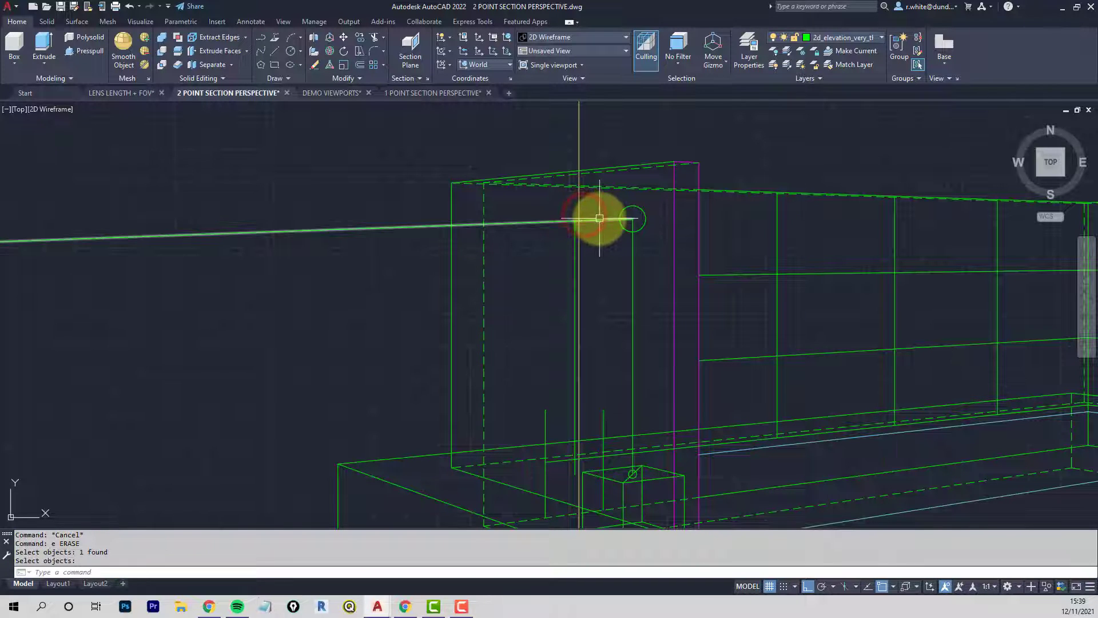
key("Return")
left_click(599, 218)
key("Return")
key("Return")
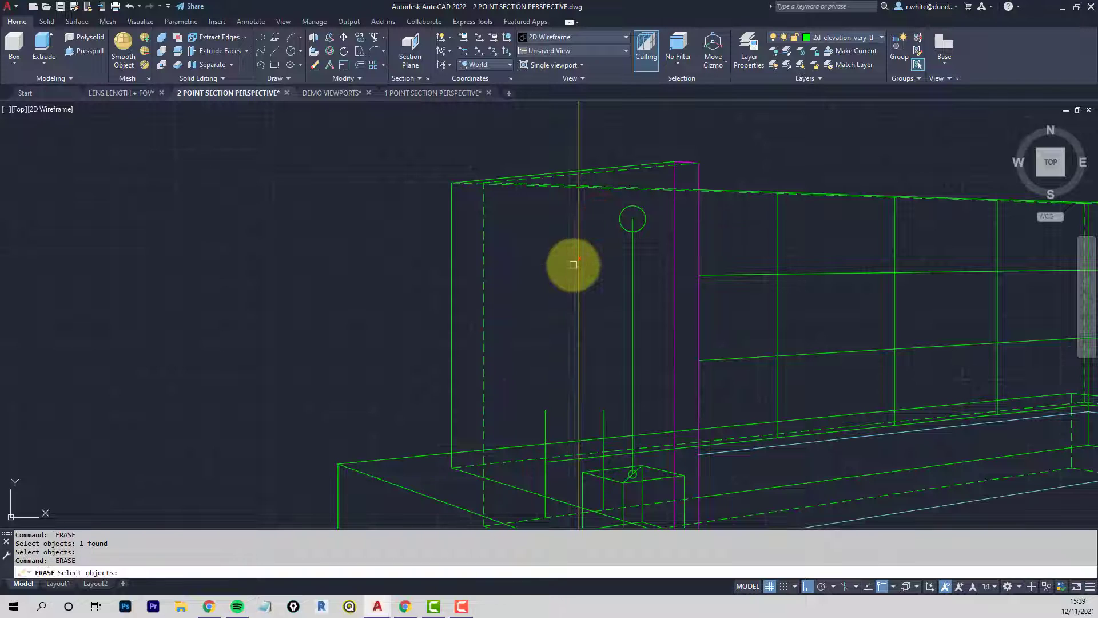
left_click(574, 265)
key("Return")
Erase the two short vertical construction lines beside and through the plinth box
middle_click_drag(562, 345, 570, 291)
left_click(554, 305)
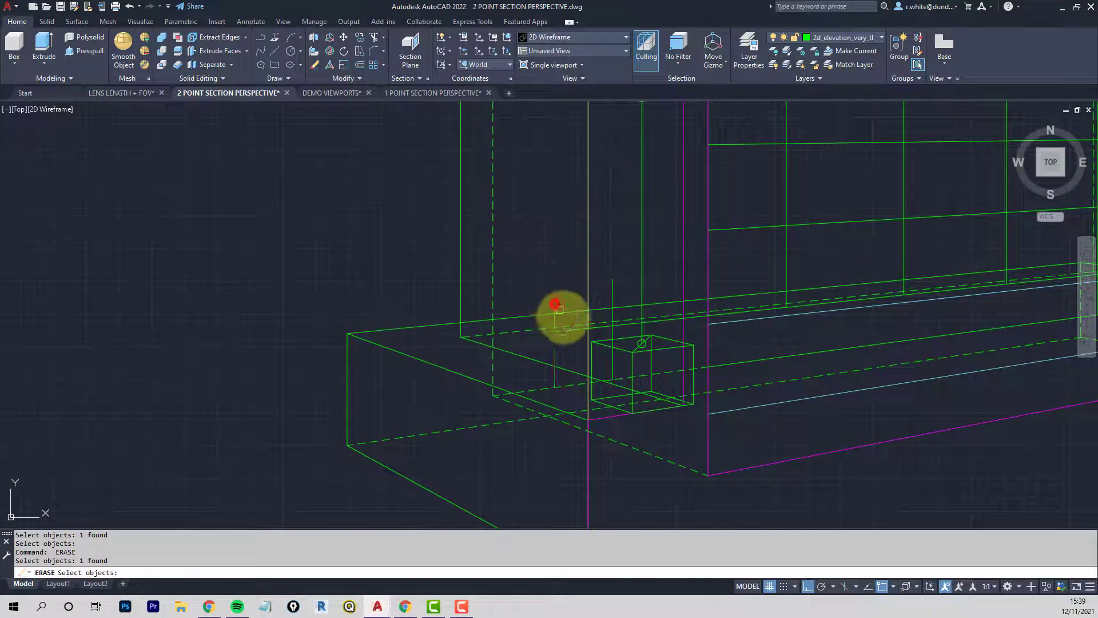
left_click(642, 283)
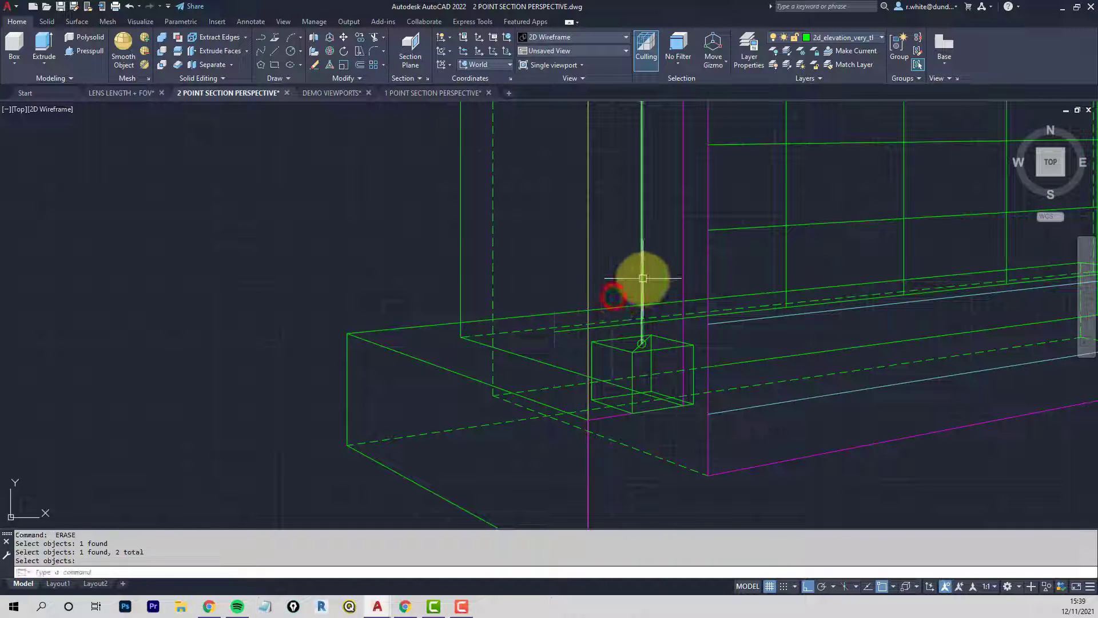
key("Return")
Trim the solid green line passing behind the plinth box back to the outer magenta vertical of the section cut
scroll(638, 350, "up", 3)
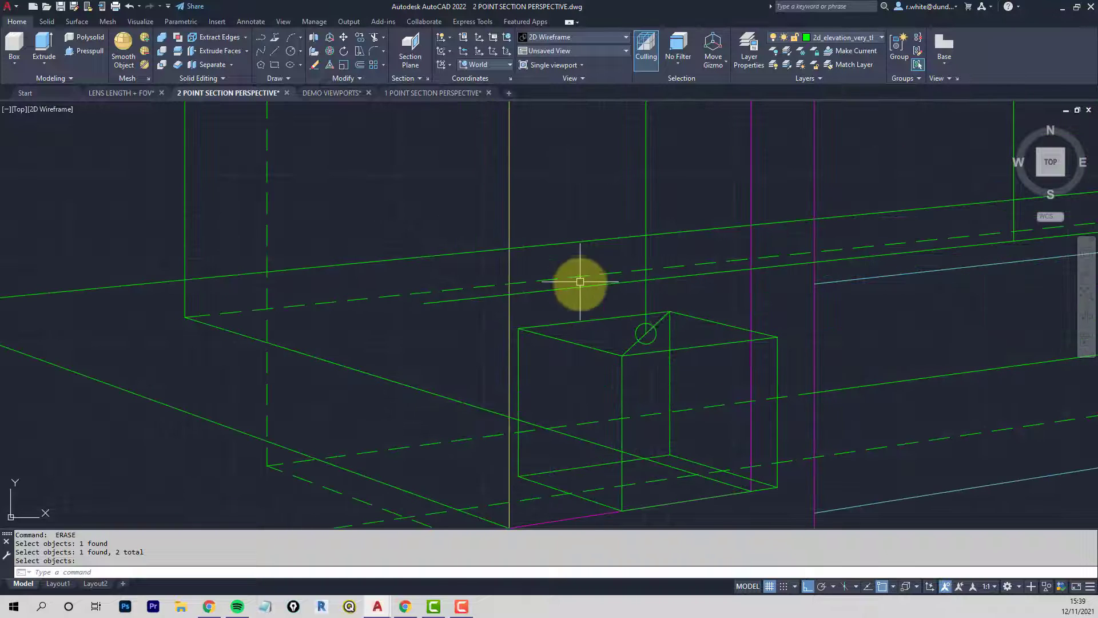
key("Escape")
type("tr")
key("Return")
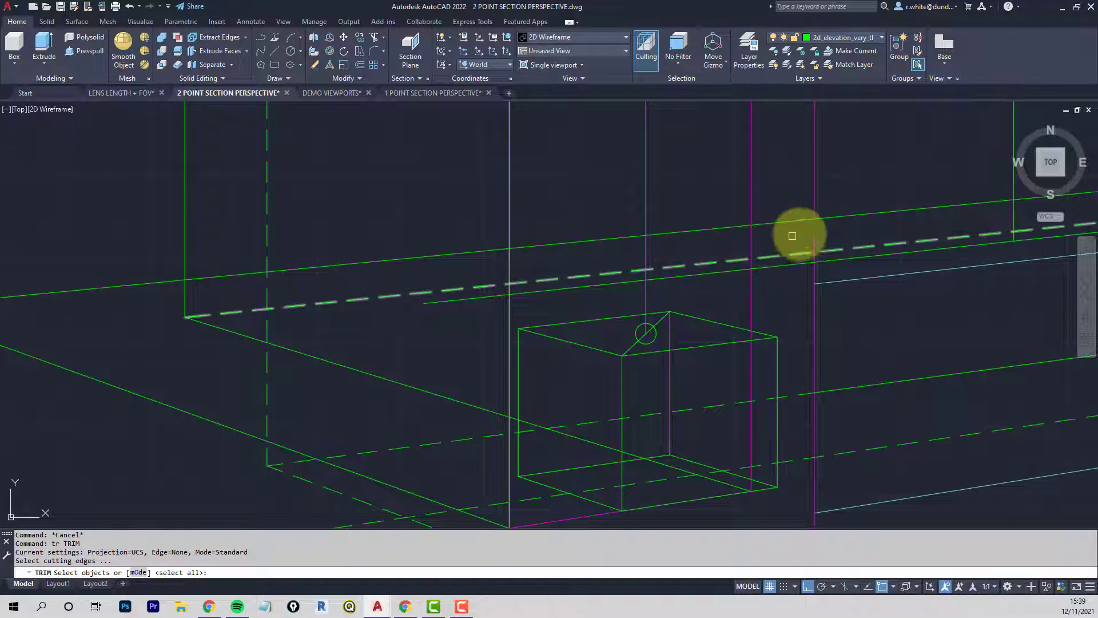
left_click(816, 234)
key("Return")
left_click(795, 265)
key("Return")
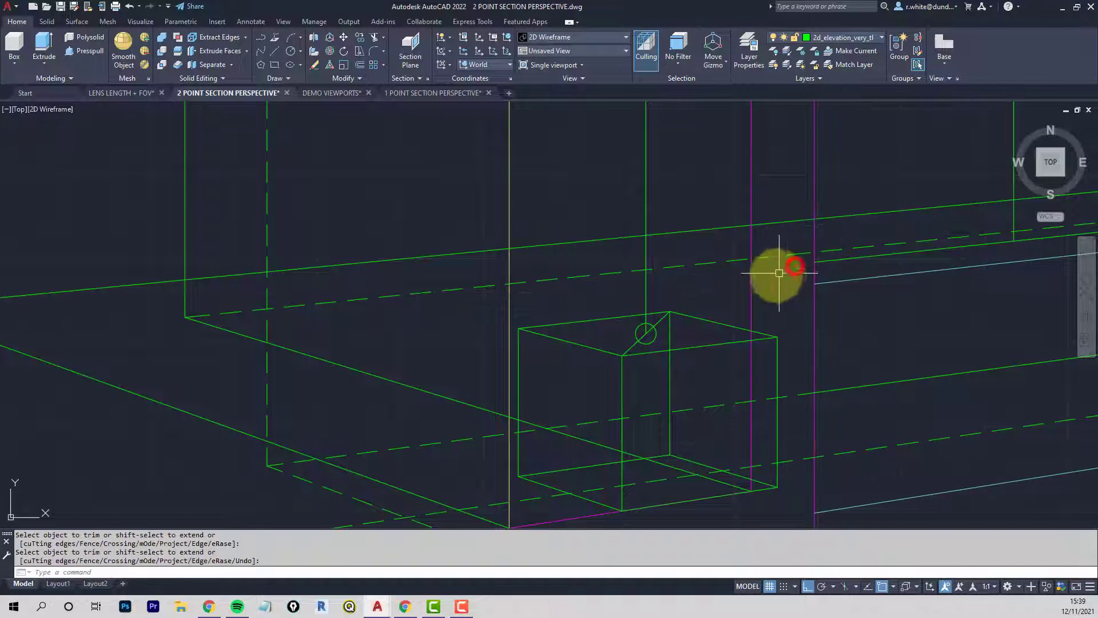
Copy the elevation's statue outline and its two inner shapes from the midpoint of its base to the small circle's centre on the plinth box
scroll(744, 292, "down", 5)
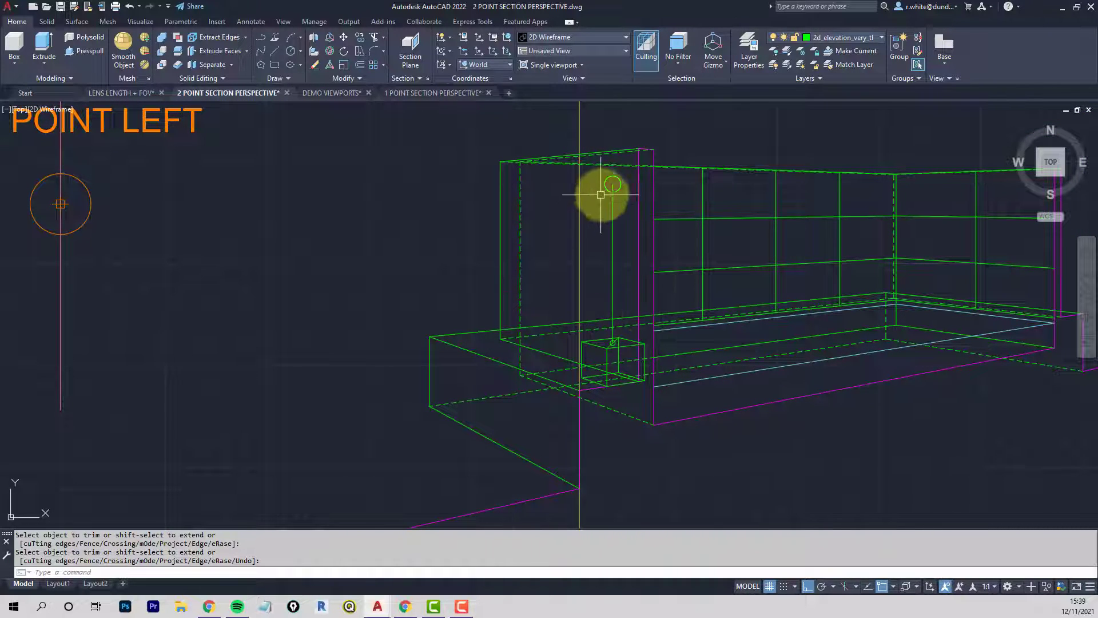
scroll(601, 198, "down", 5)
middle_click_drag(440, 240, 651, 219)
middle_click_drag(265, 234, 454, 245)
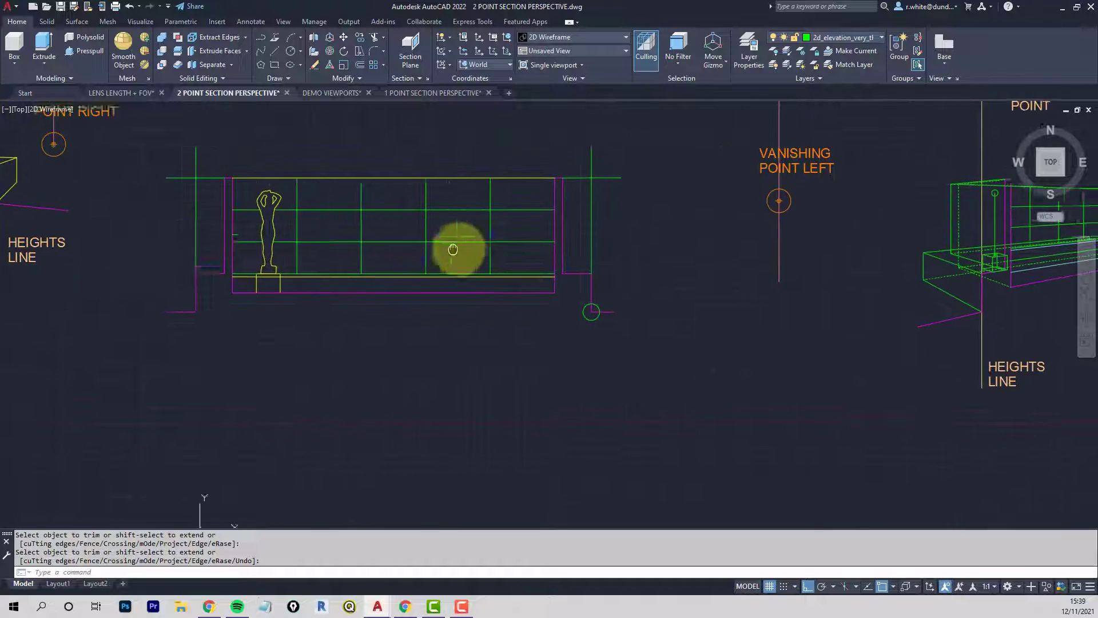
scroll(269, 269, "up", 3)
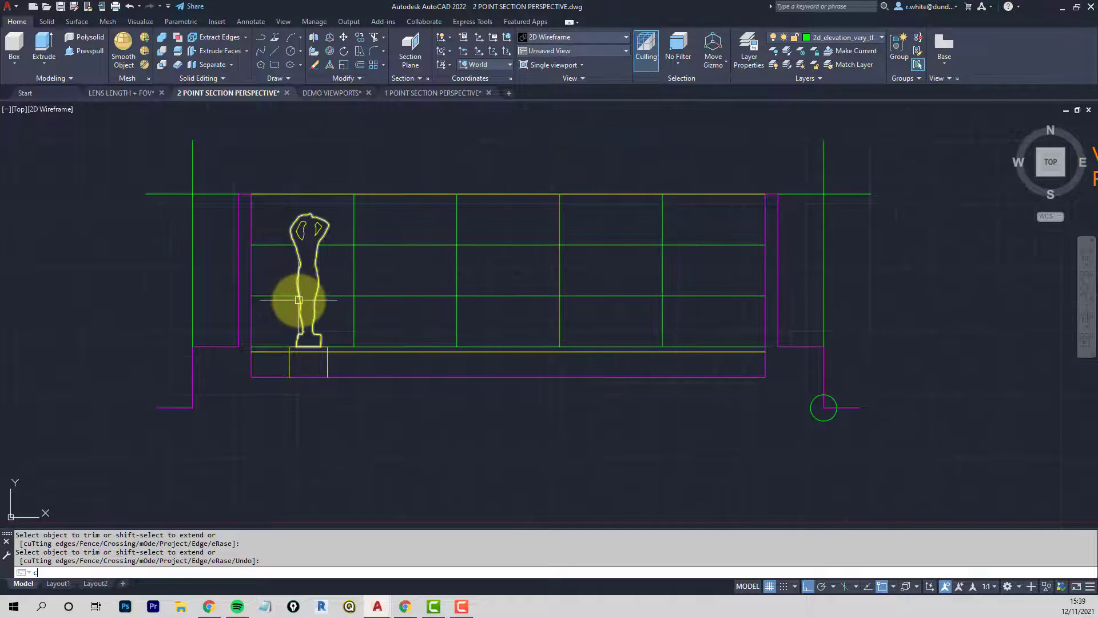
type("p")
key("Return")
left_click(318, 335)
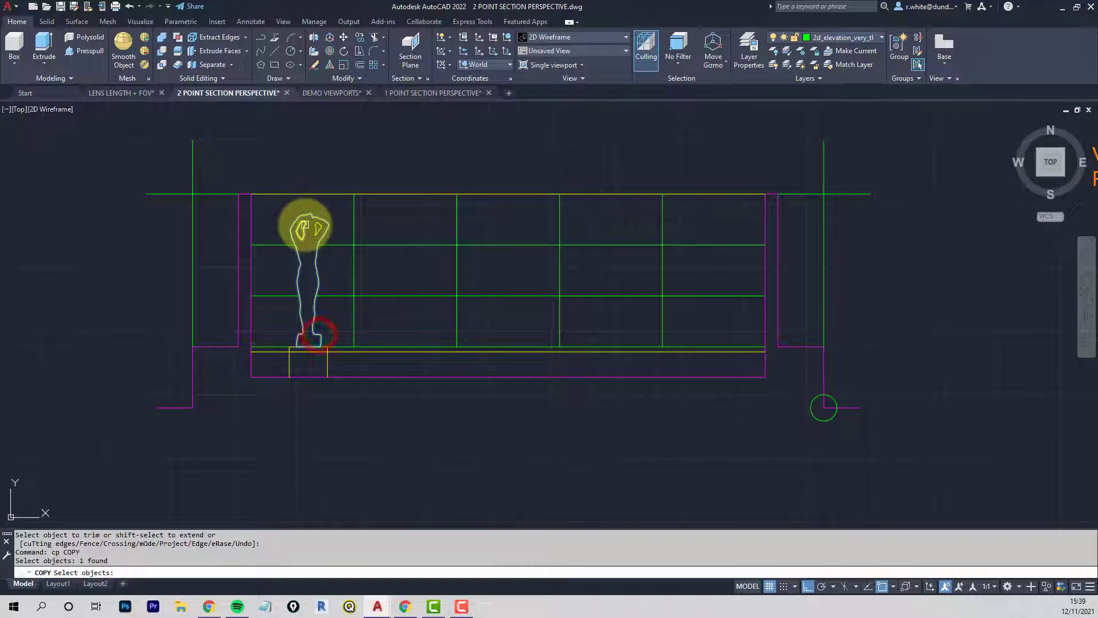
left_click(305, 225)
left_click(316, 229)
key("Return")
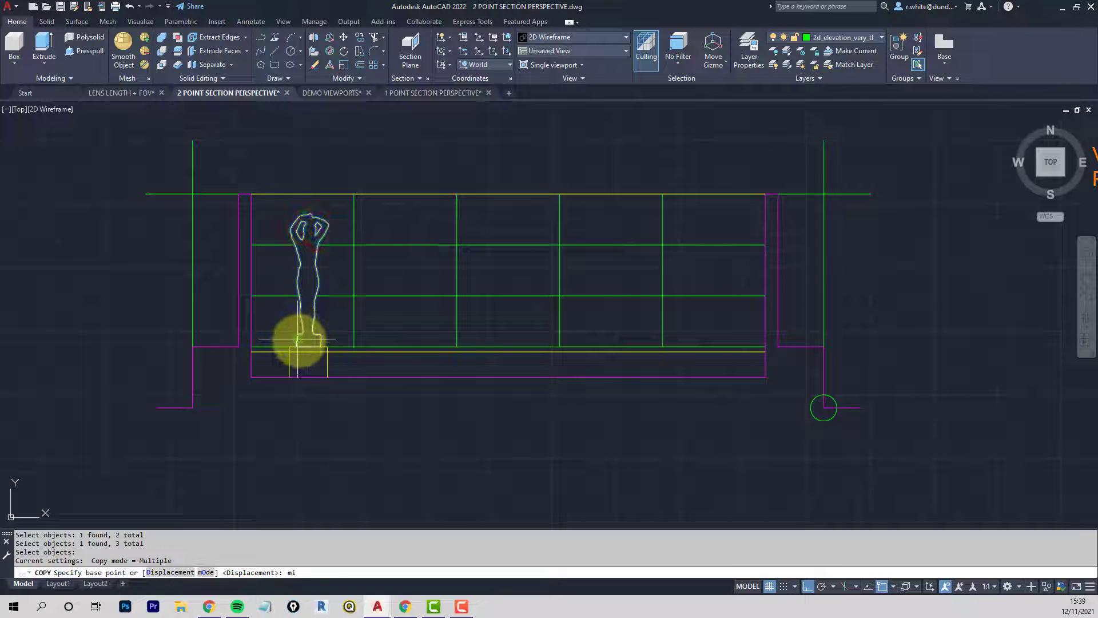
type("mi")
key("Return")
scroll(292, 341, "up", 3)
left_click(355, 326)
scroll(401, 316, "down", 5)
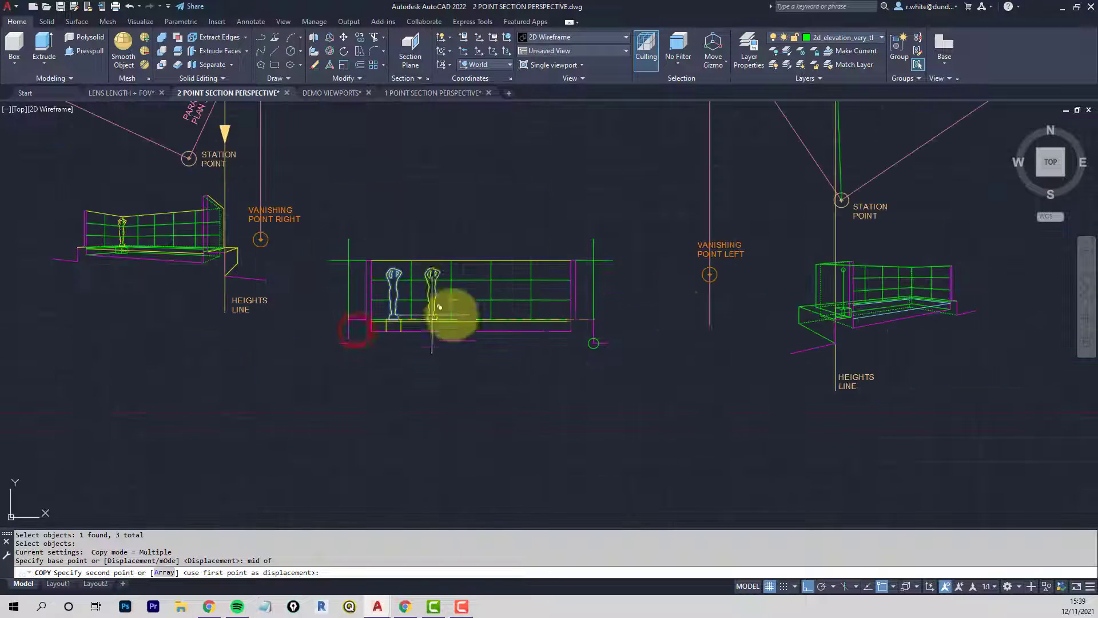
middle_click_drag(684, 307, 465, 294)
scroll(633, 277, "up", 10)
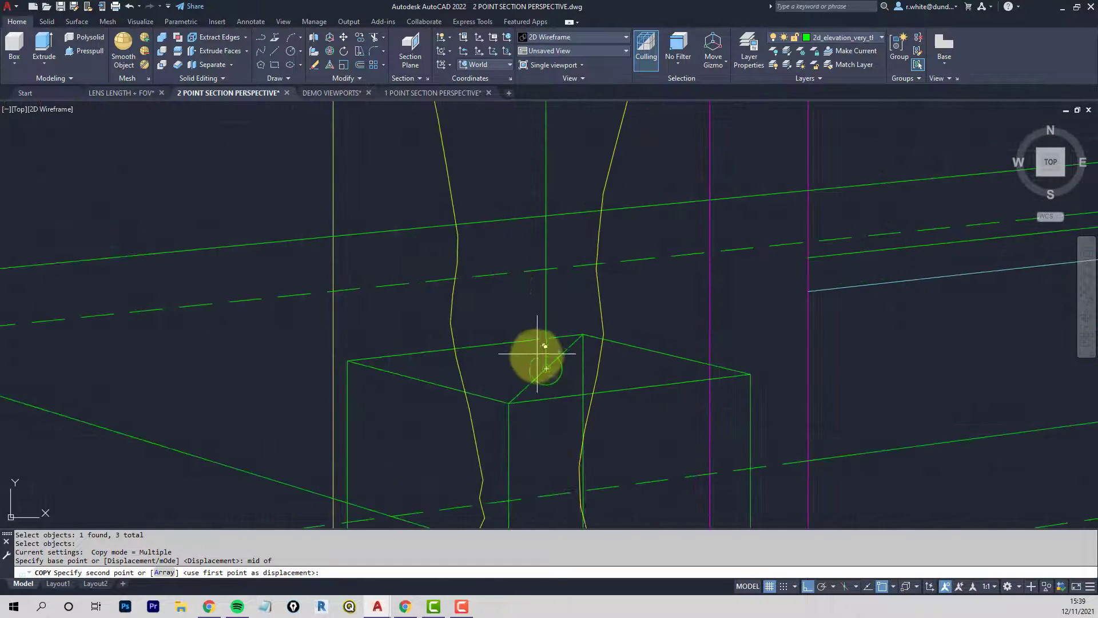
left_click(545, 367)
scroll(546, 355, "down", 2)
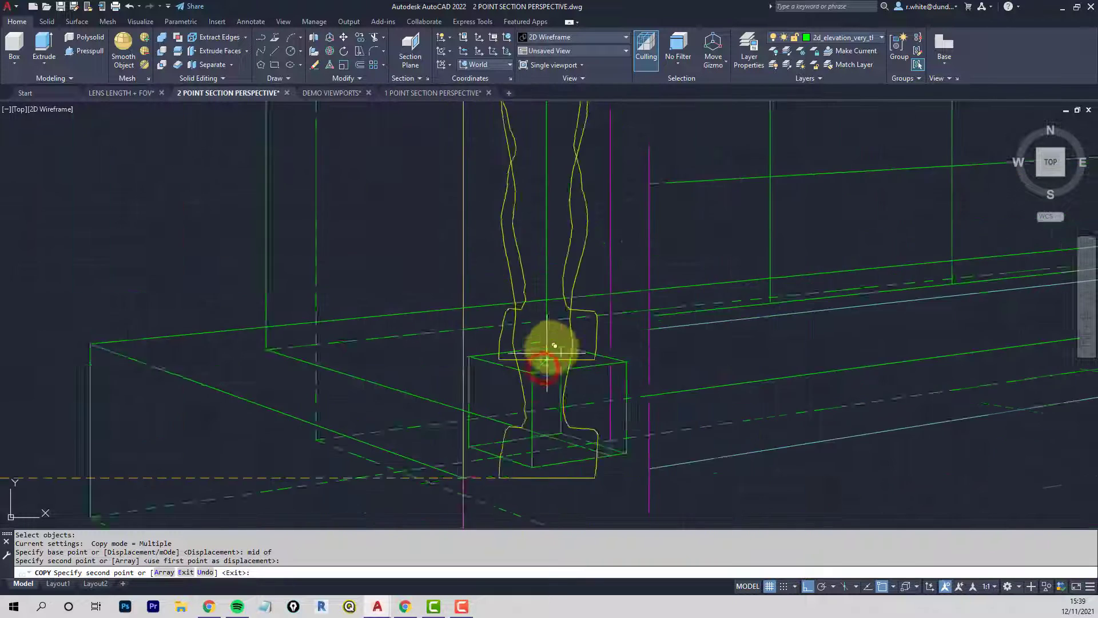
key("Return")
Scale the copied statue about its base midpoint by reference, from its head height to the top end of the vertical at the marker circle's centre
scroll(575, 292, "down", 3)
middle_click_drag(584, 248, 581, 280)
scroll(566, 217, "down", 1)
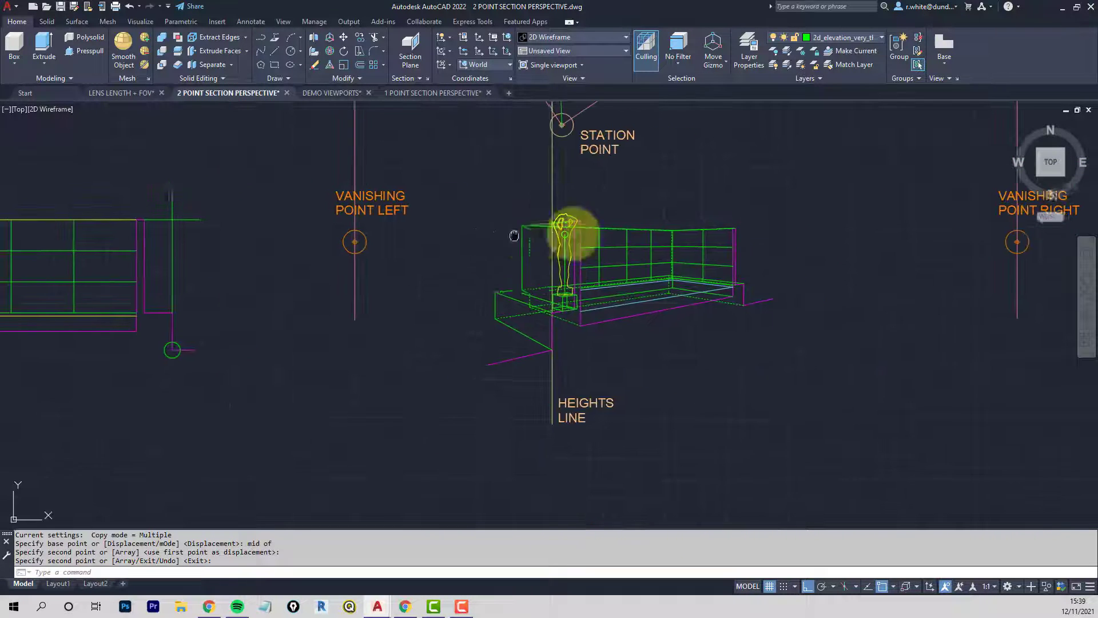
middle_click_drag(514, 235, 704, 229)
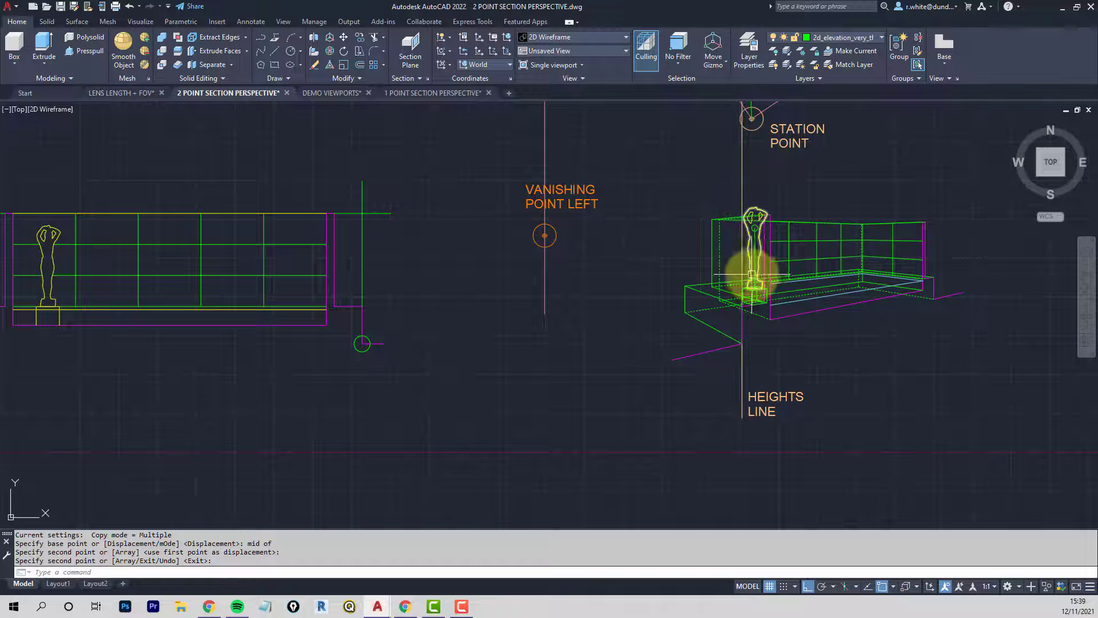
scroll(761, 228, "up", 5)
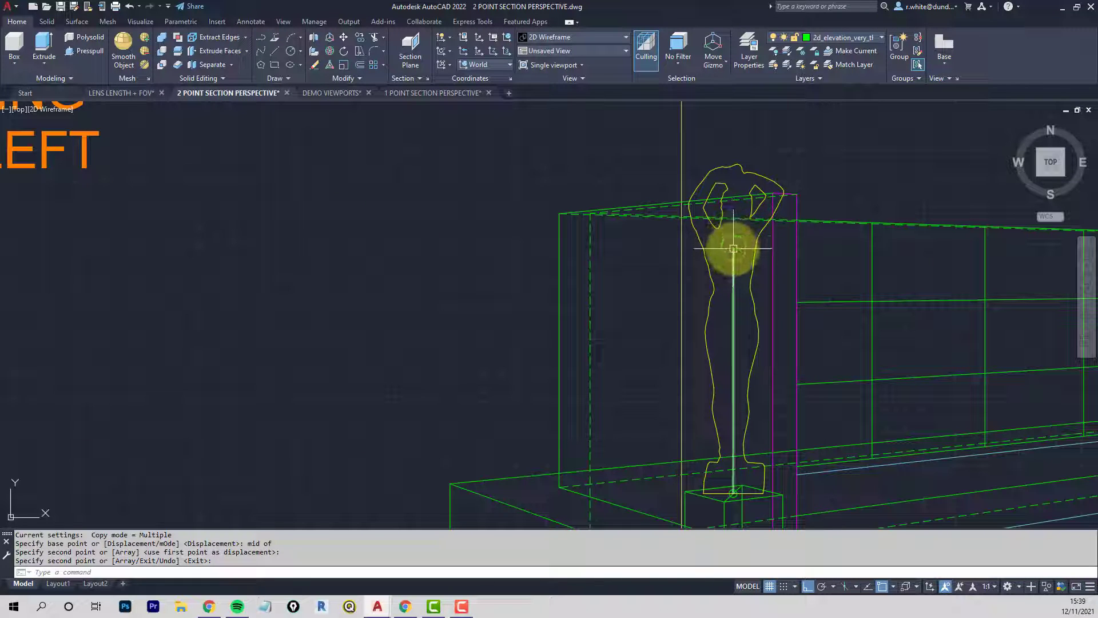
scroll(734, 249, "down", 3)
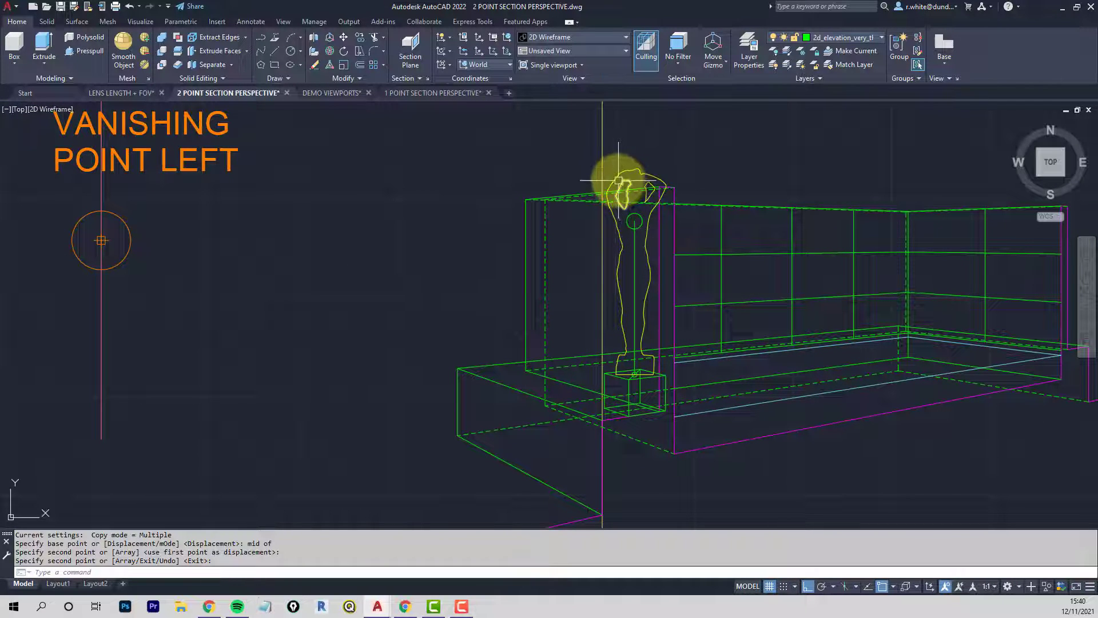
key("Return")
type("sc SCALE")
key("Return")
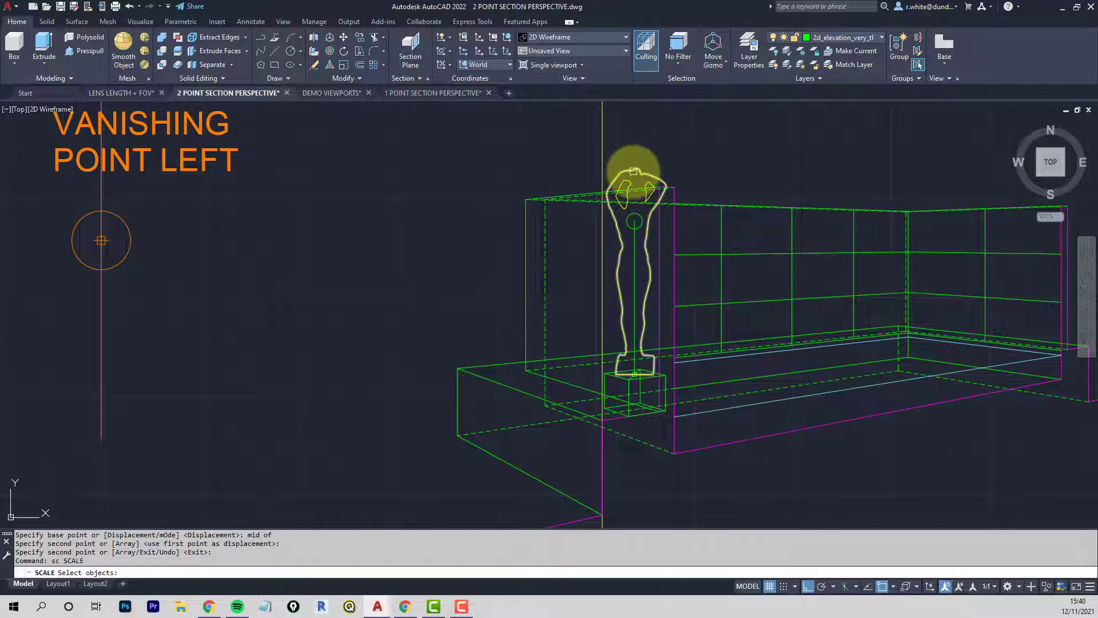
left_click(636, 170)
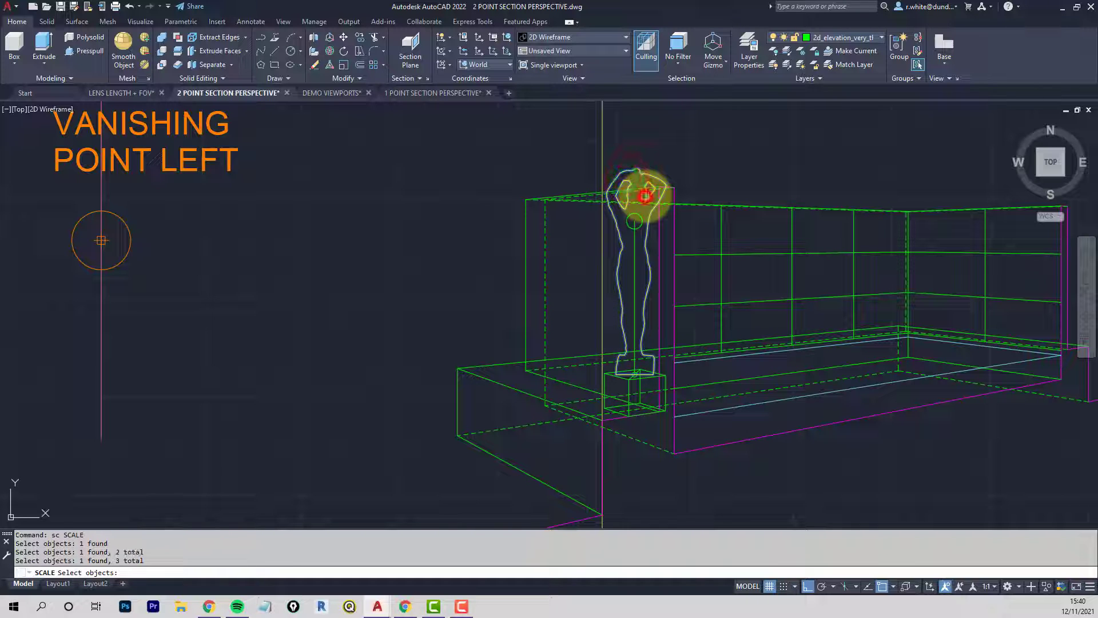
key("Return")
scroll(632, 375, "up", 5)
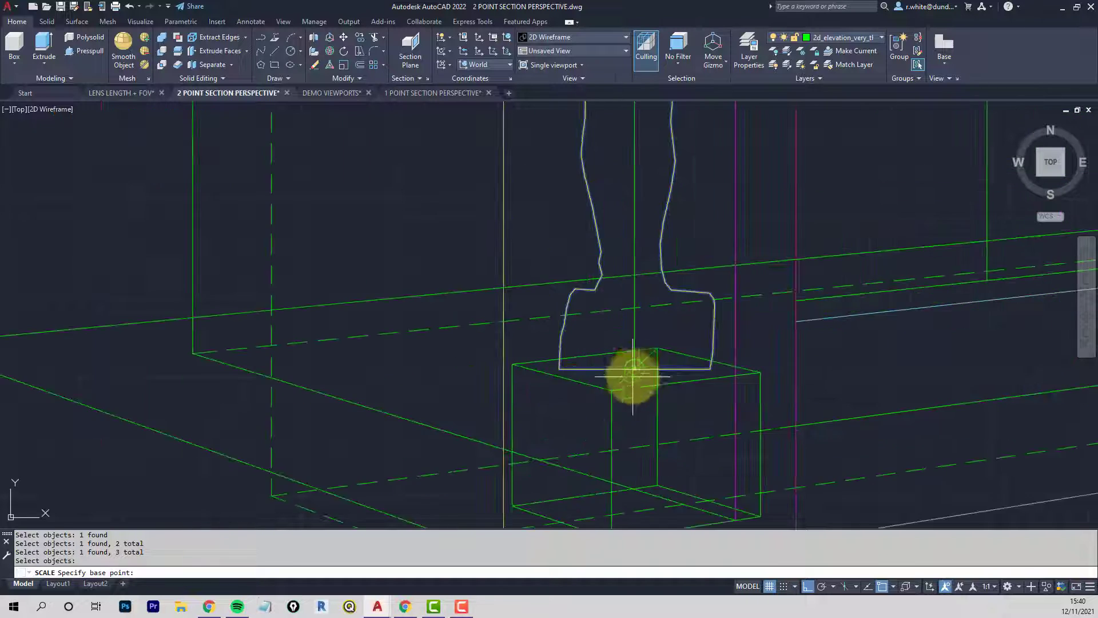
left_click(622, 379)
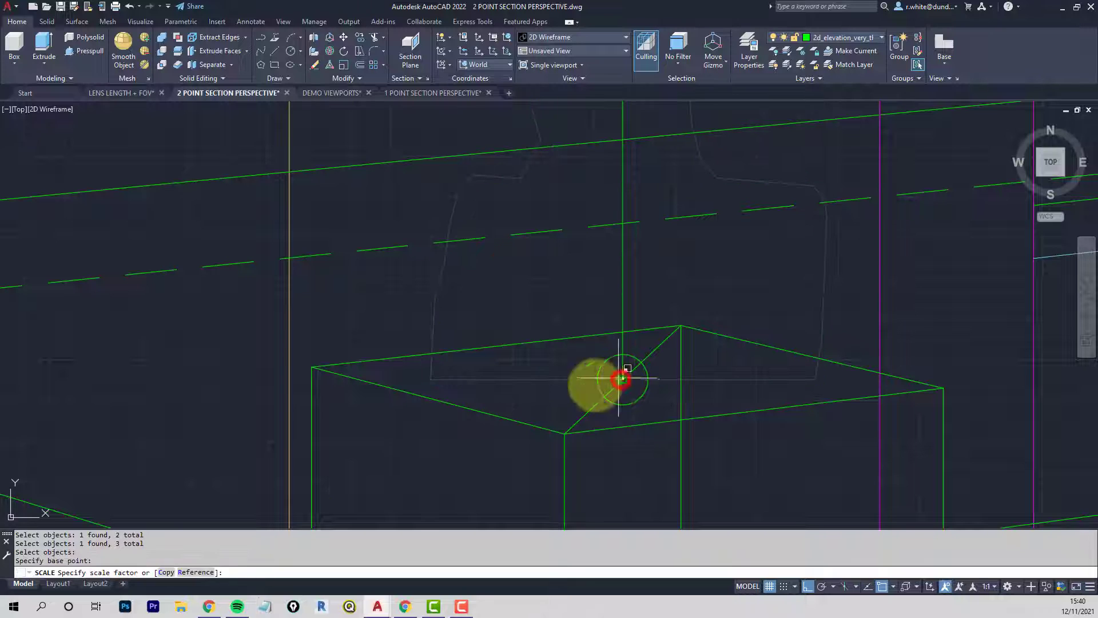
left_click(191, 573)
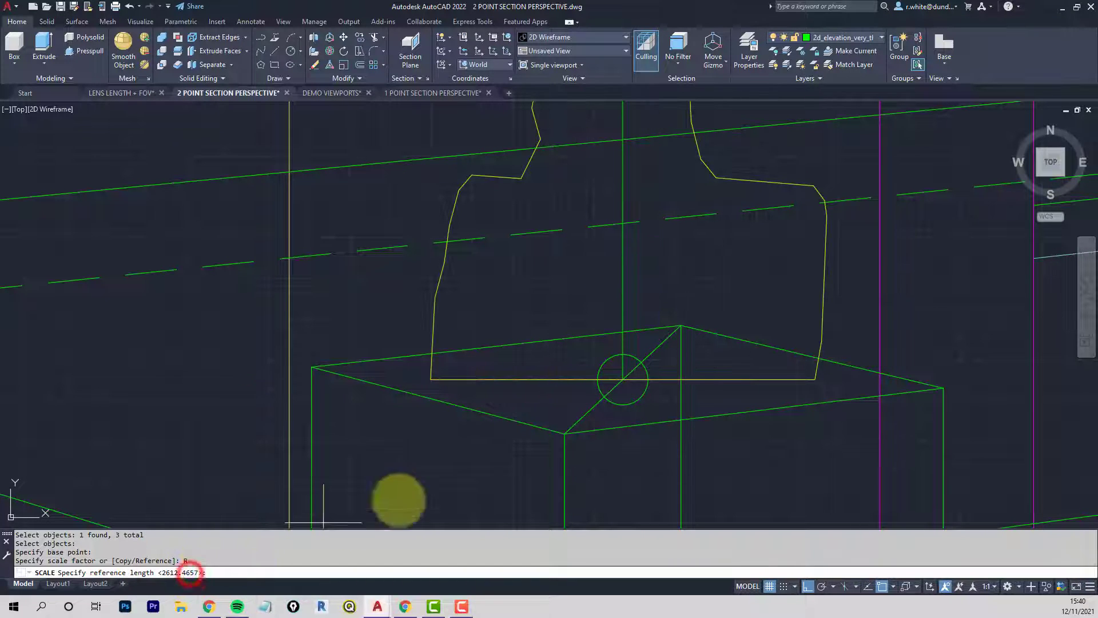
left_click(622, 379)
scroll(613, 274, "down", 5)
scroll(611, 275, "up", 6)
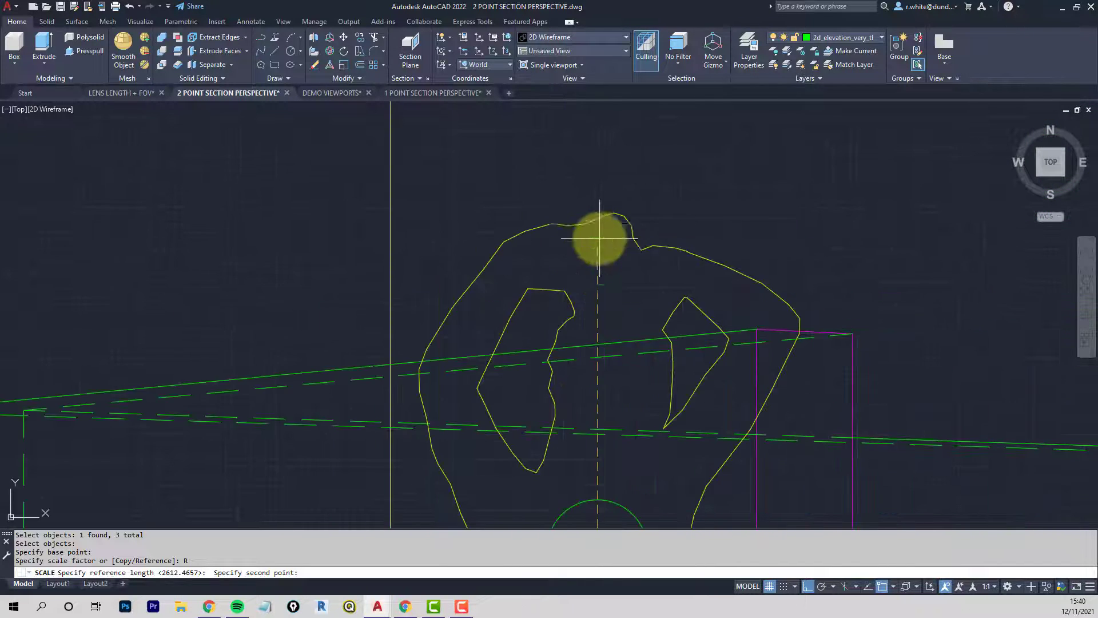
scroll(600, 237, "up", 4)
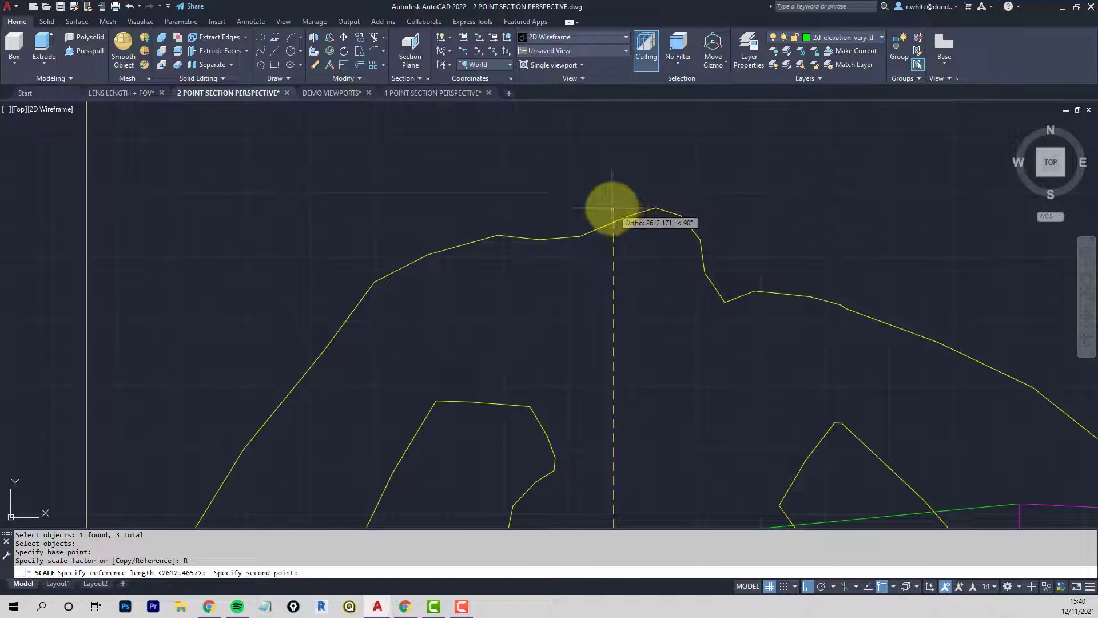
left_click(612, 209)
mouse_move(612, 208)
middle_mouse_down()
mouse_move(608, 265)
mouse_move(604, 138)
middle_mouse_up()
scroll(618, 289, "down", 3)
middle_click_drag(600, 297, 601, 154)
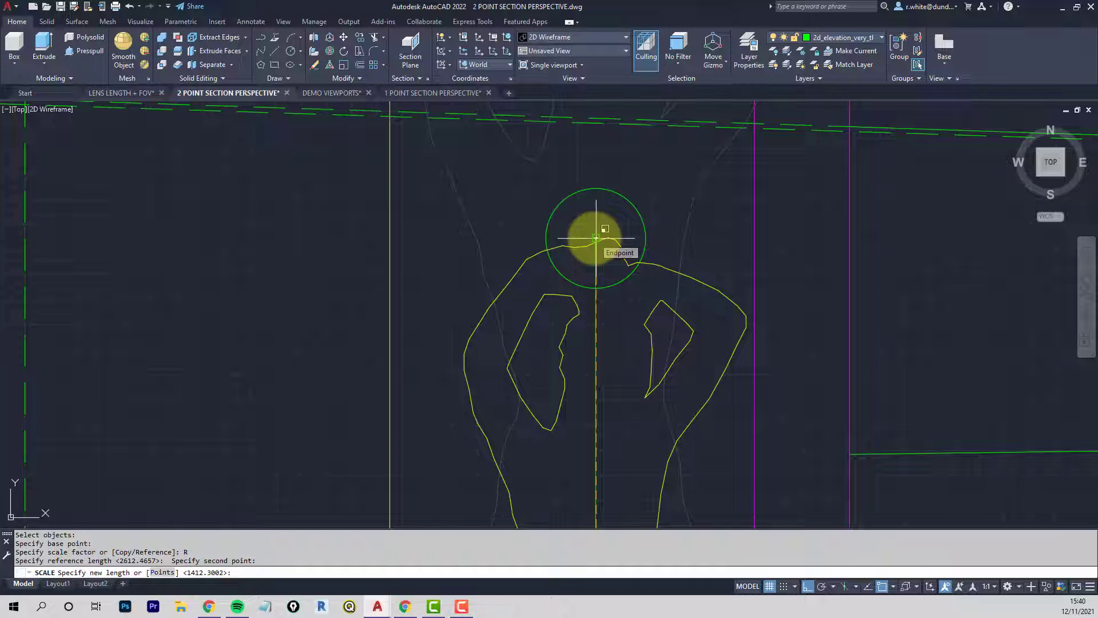
left_click(596, 237)
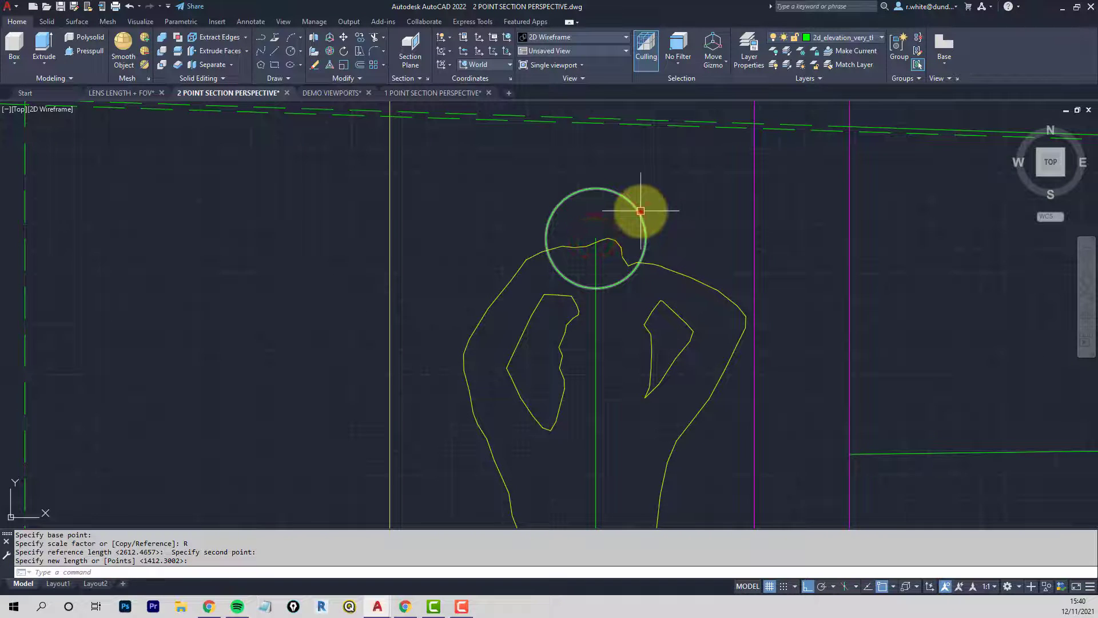
Erase the marker circle at the statue's head and the vertical height line through the statue
left_click(640, 211)
key("Delete")
left_click(596, 260)
key("Delete")
Erase the small centre circle and the diagonal on the plinth box's top face
scroll(604, 267, "down", 5)
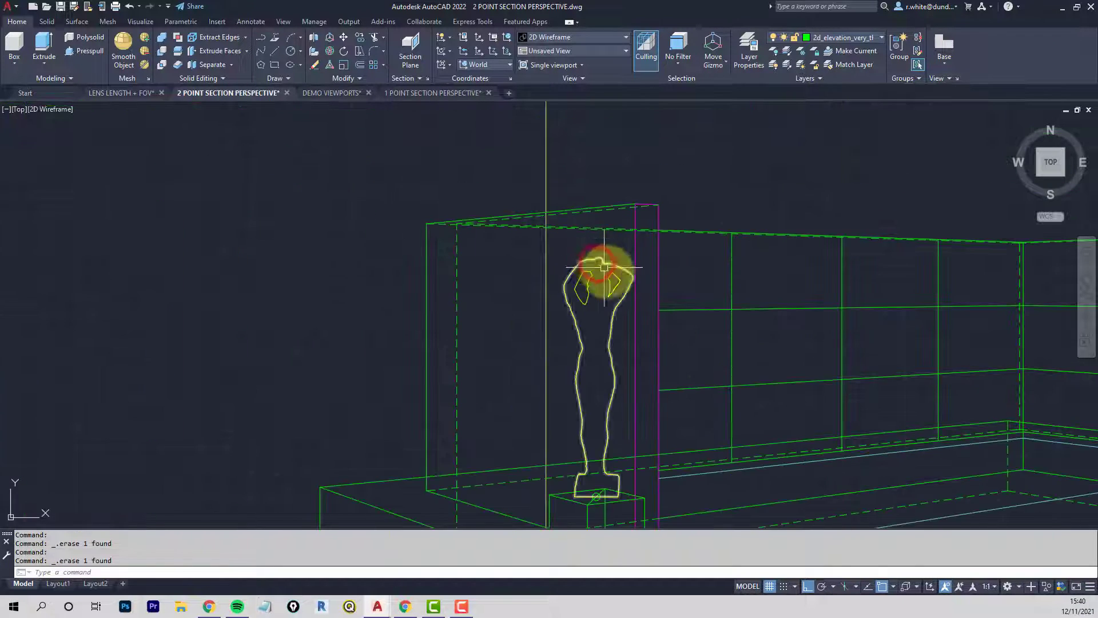
scroll(606, 258, "down", 2)
scroll(592, 398, "up", 4)
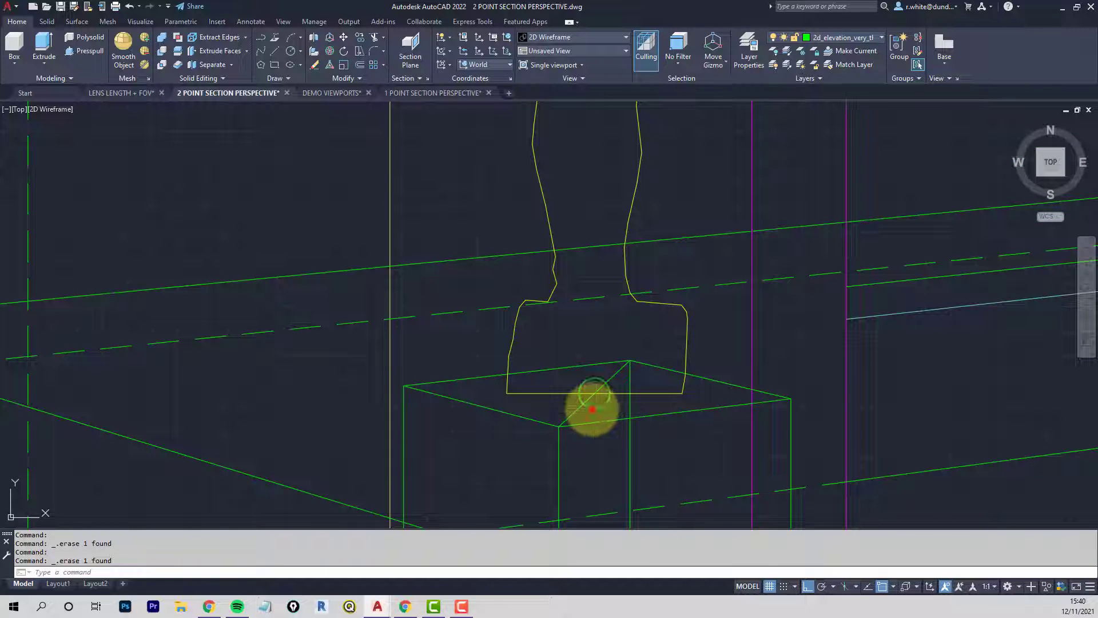
left_click(592, 409)
left_click(567, 415)
key("Delete")
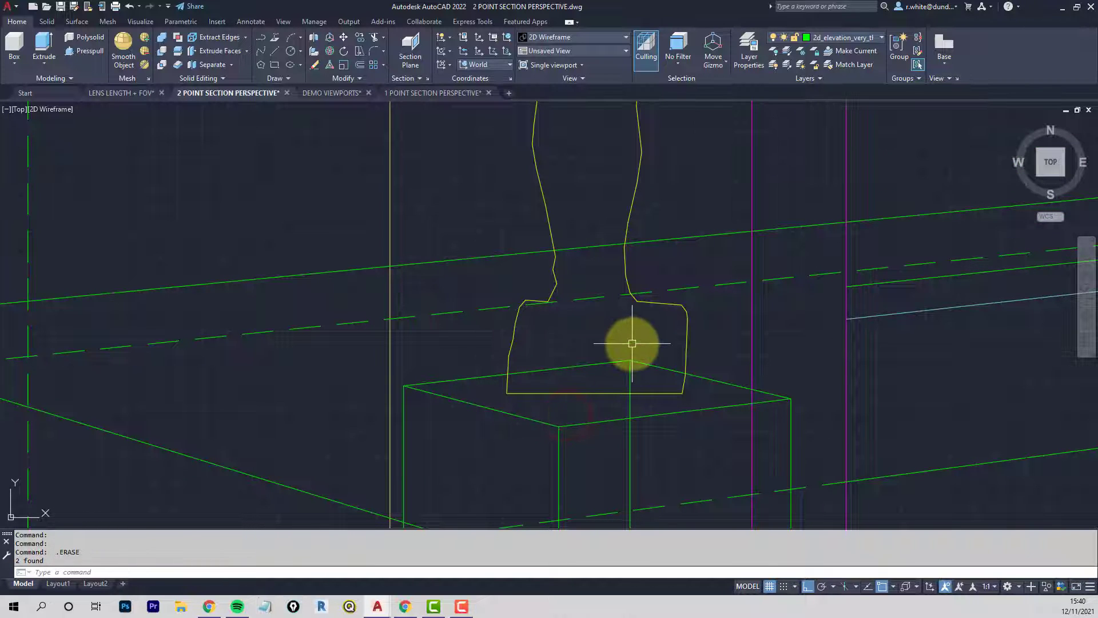
Match the dashed hidden line's properties onto the plinth box edges and the statue's outer outline
scroll(640, 338, "down", 2)
key("Escape")
key("Escape")
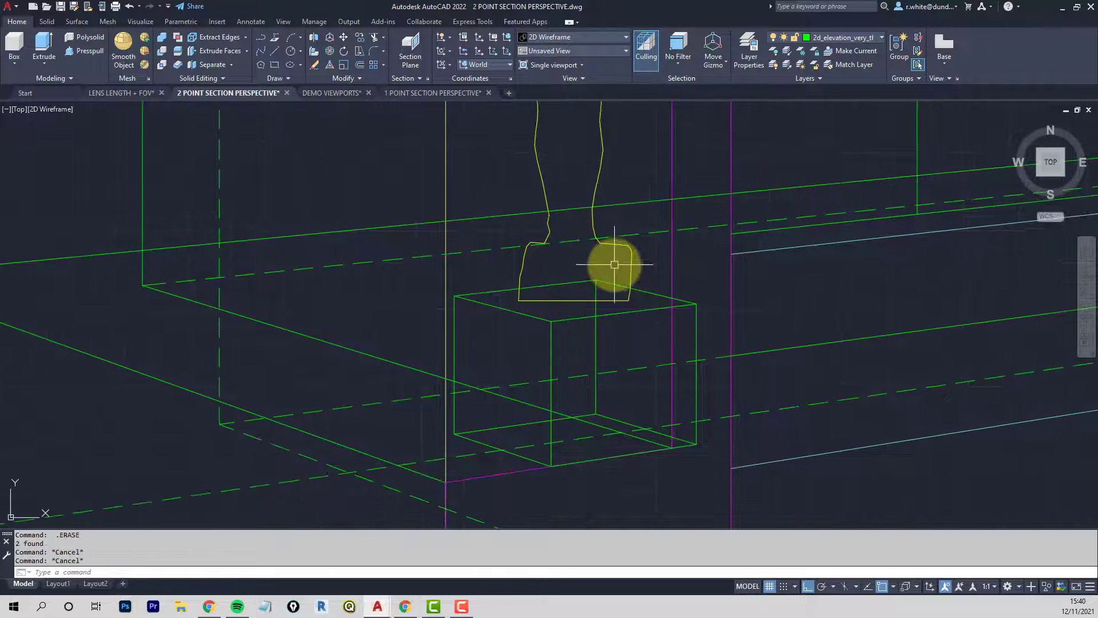
type("ma")
key("Return")
left_click(628, 369)
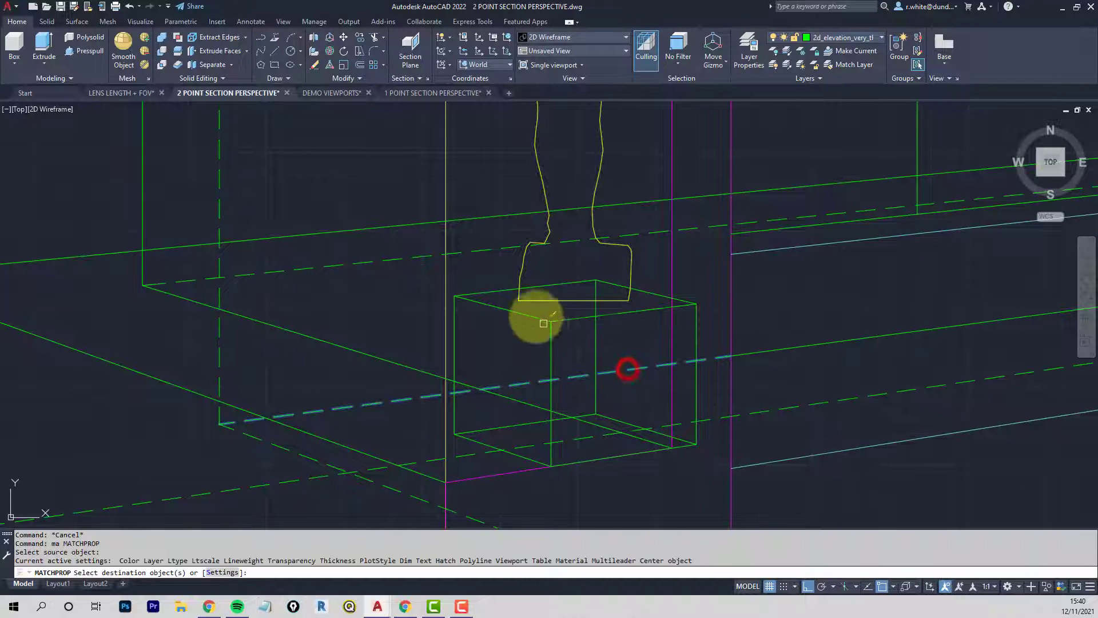
left_click(432, 494)
left_click(435, 493)
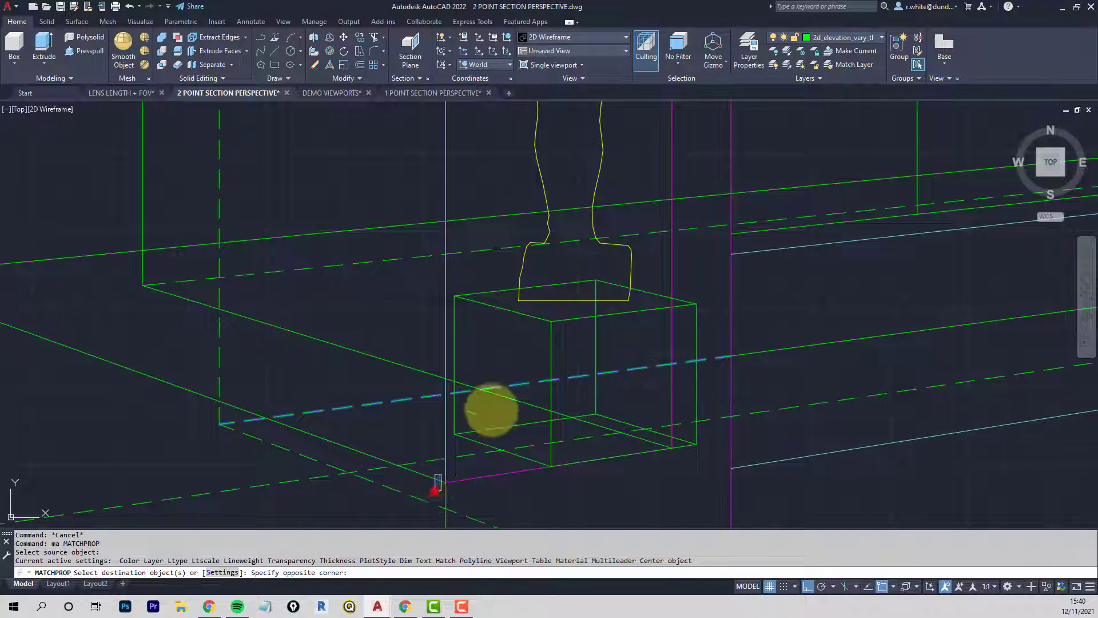
left_click(708, 225)
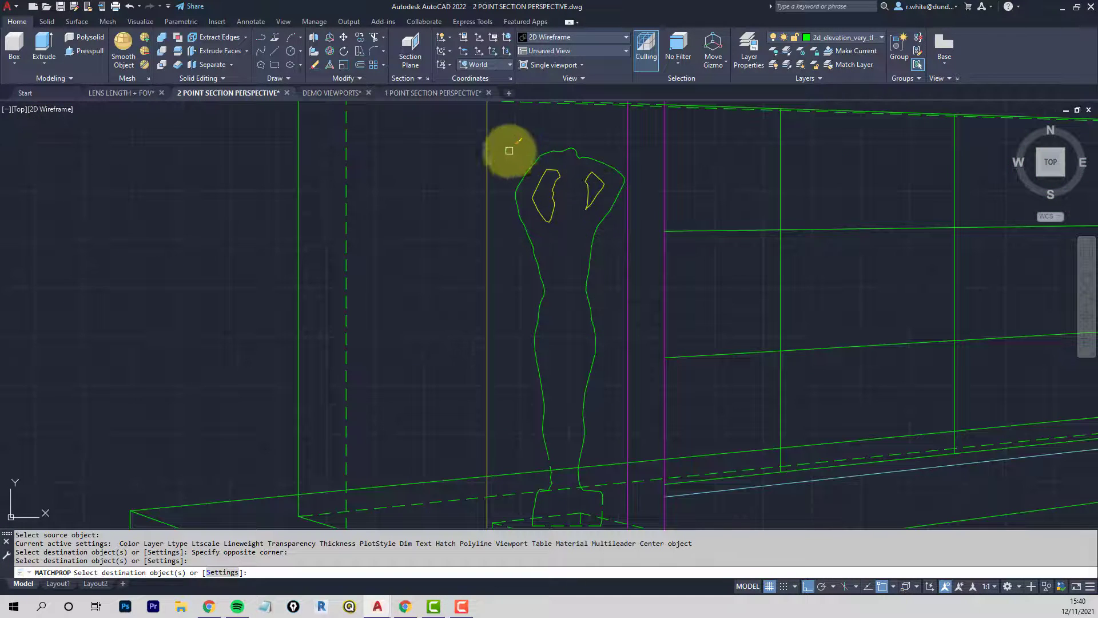
Apply the same dashed line properties to the two inner shapes at the statue's head
left_click(509, 150)
left_click(613, 235)
scroll(567, 218, "down", 3)
key("Escape")
key("Escape")
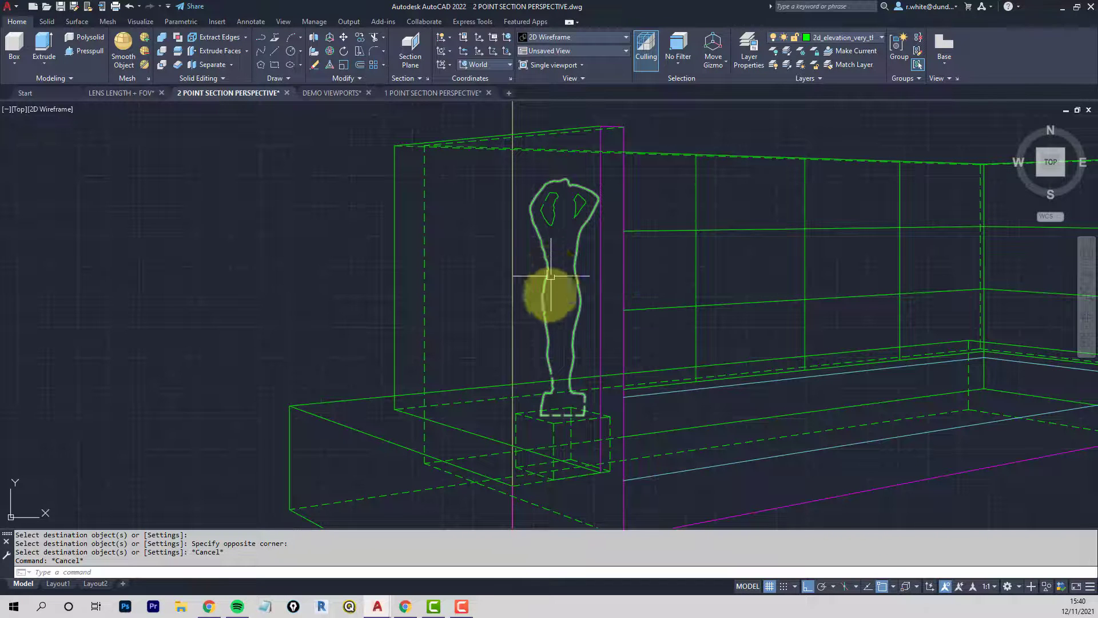
scroll(558, 392, "up", 5)
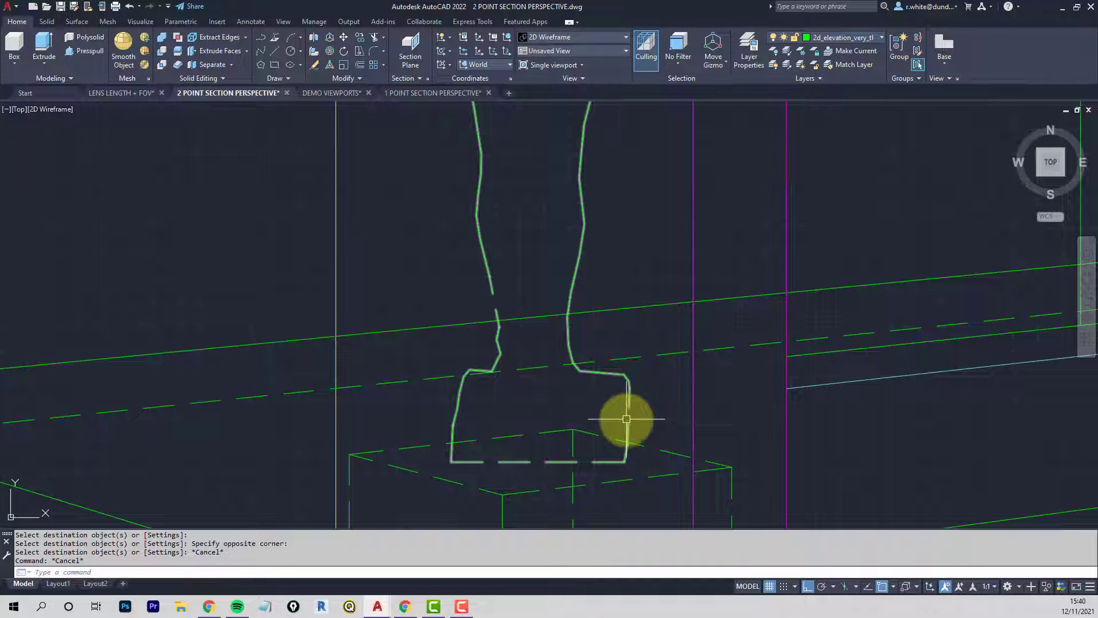
scroll(551, 314, "down", 4)
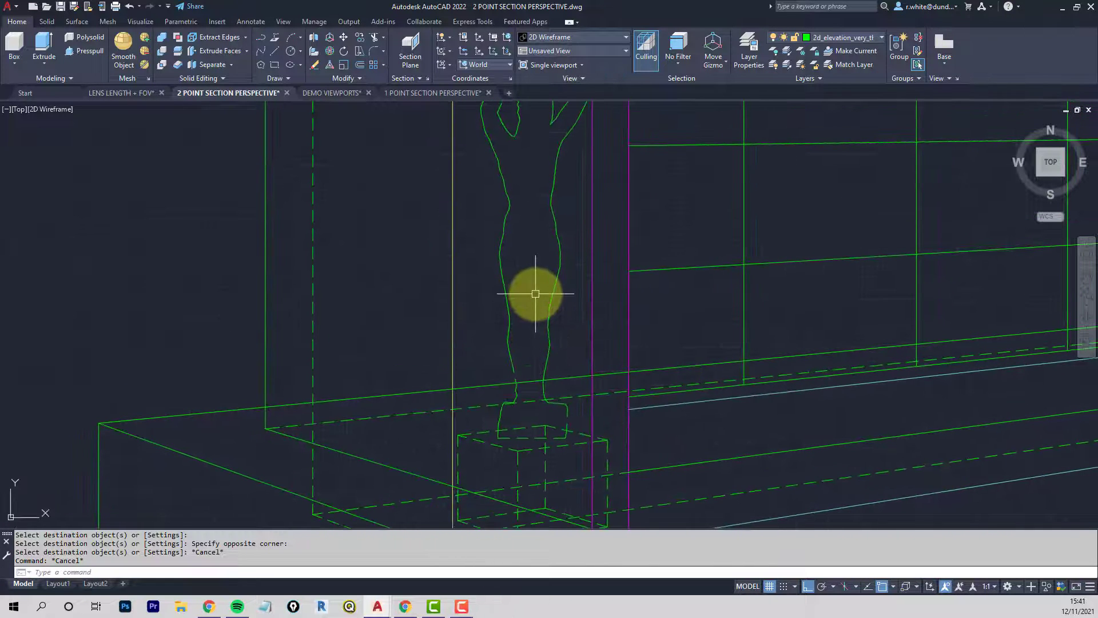
middle_click_drag(532, 285, 542, 318)
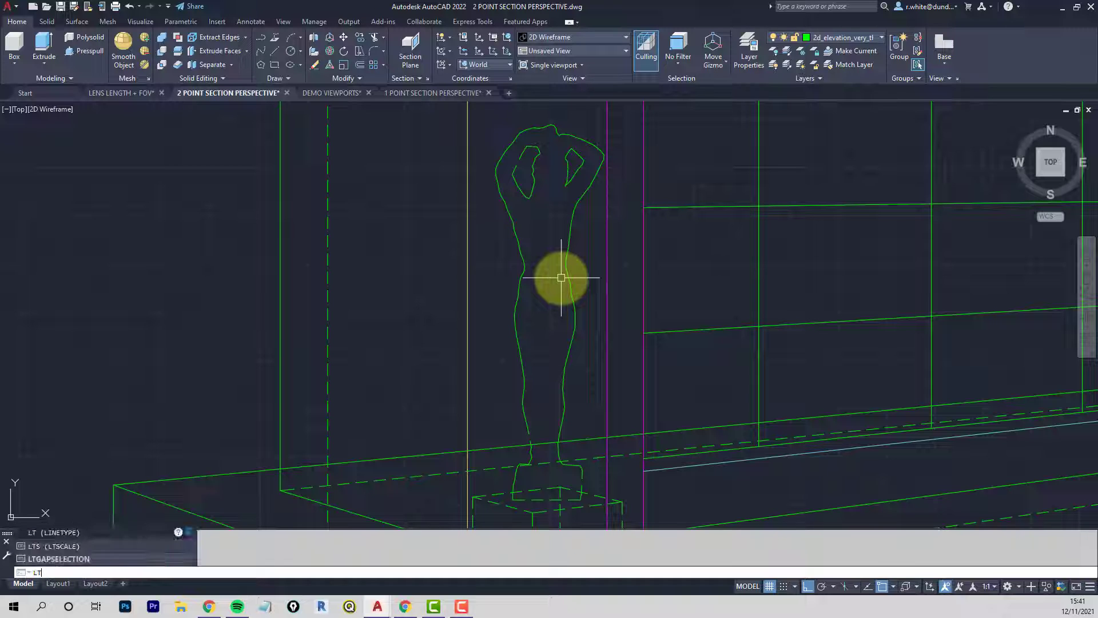
type("y")
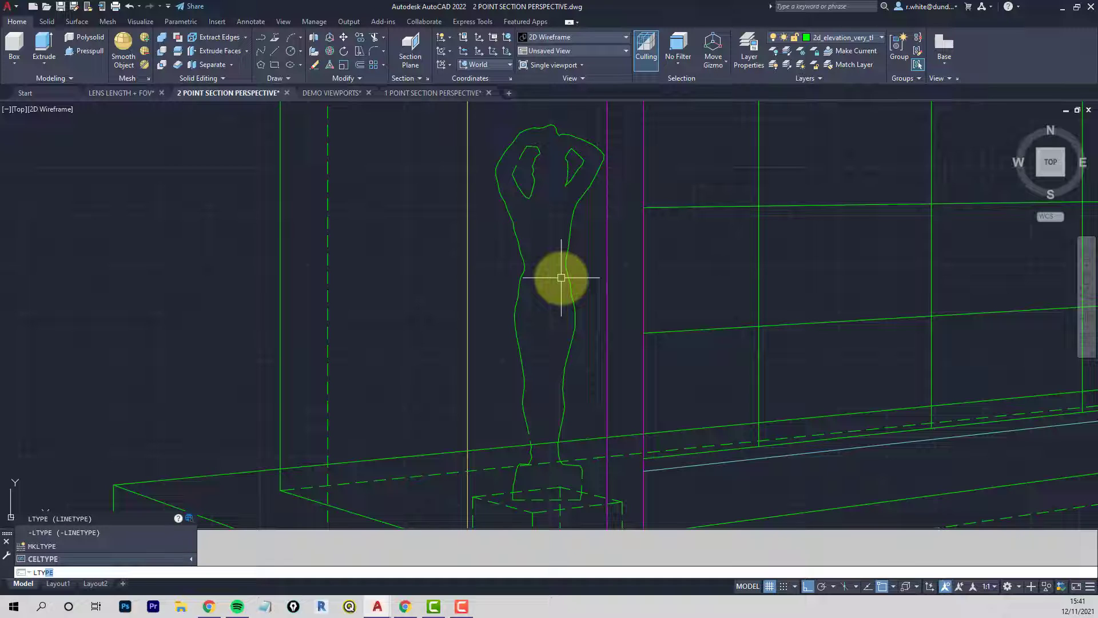
key("Escape")
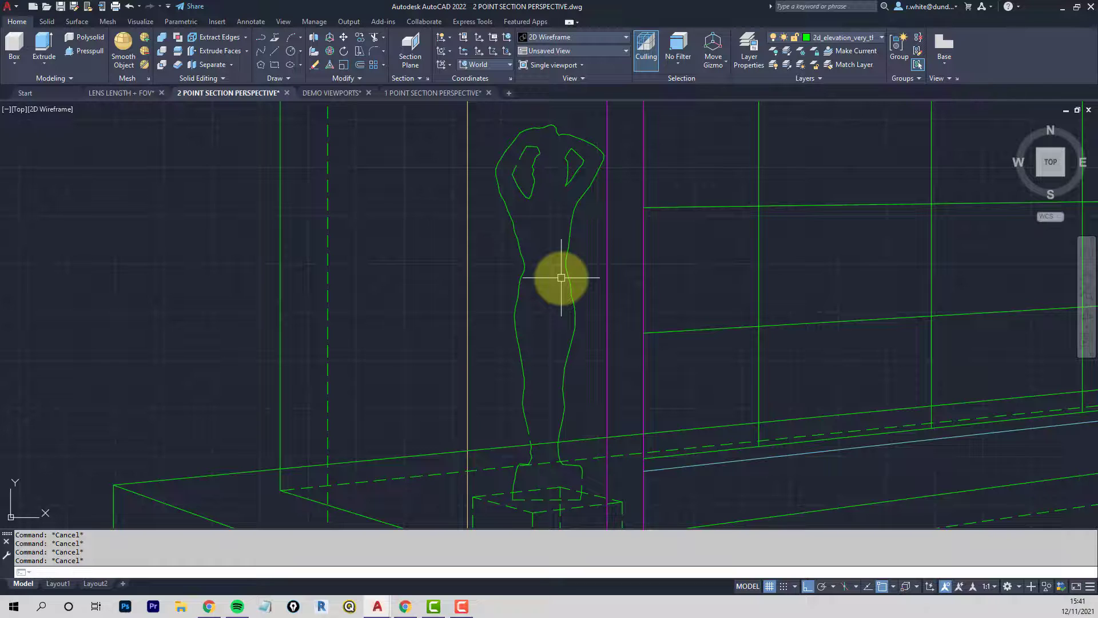
Edit the statue's outer outline polyline to turn its linetype generation on
type("pe")
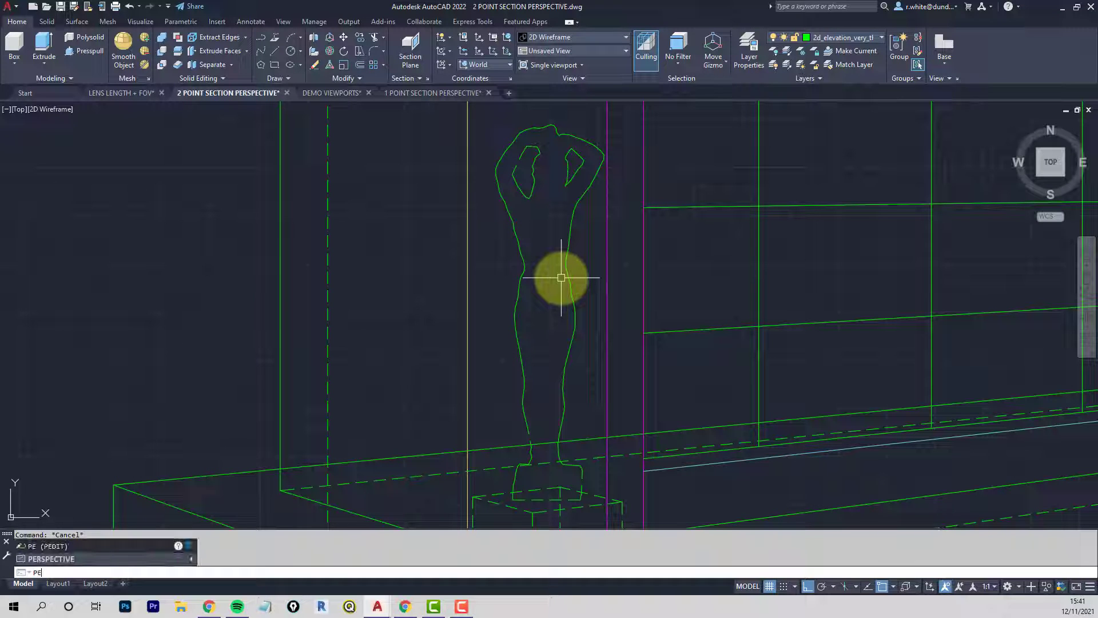
key("Return")
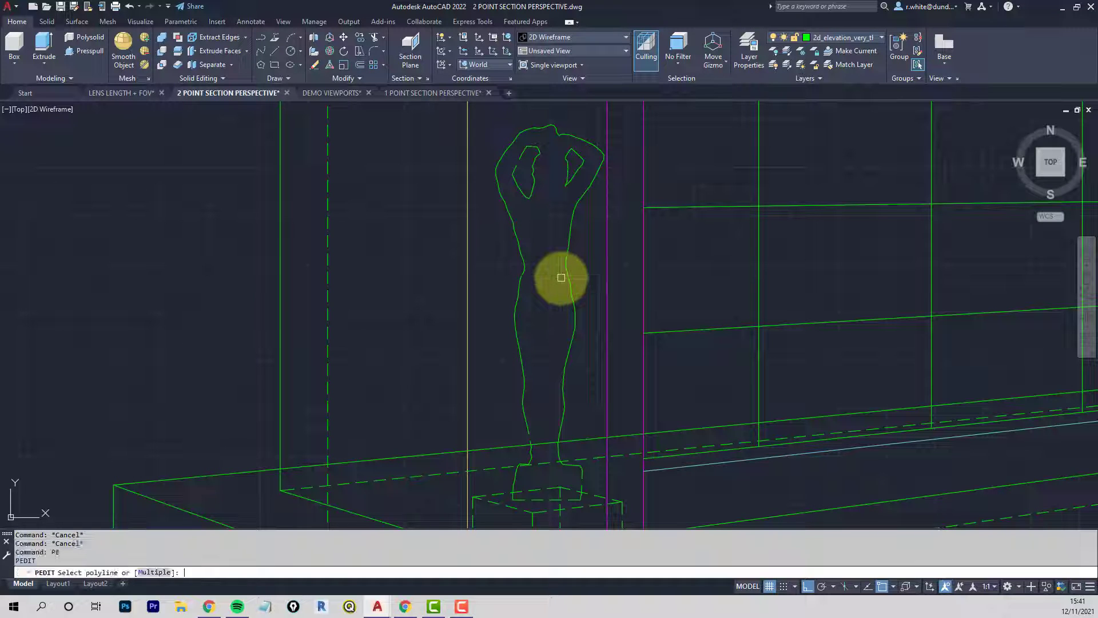
left_click(517, 234)
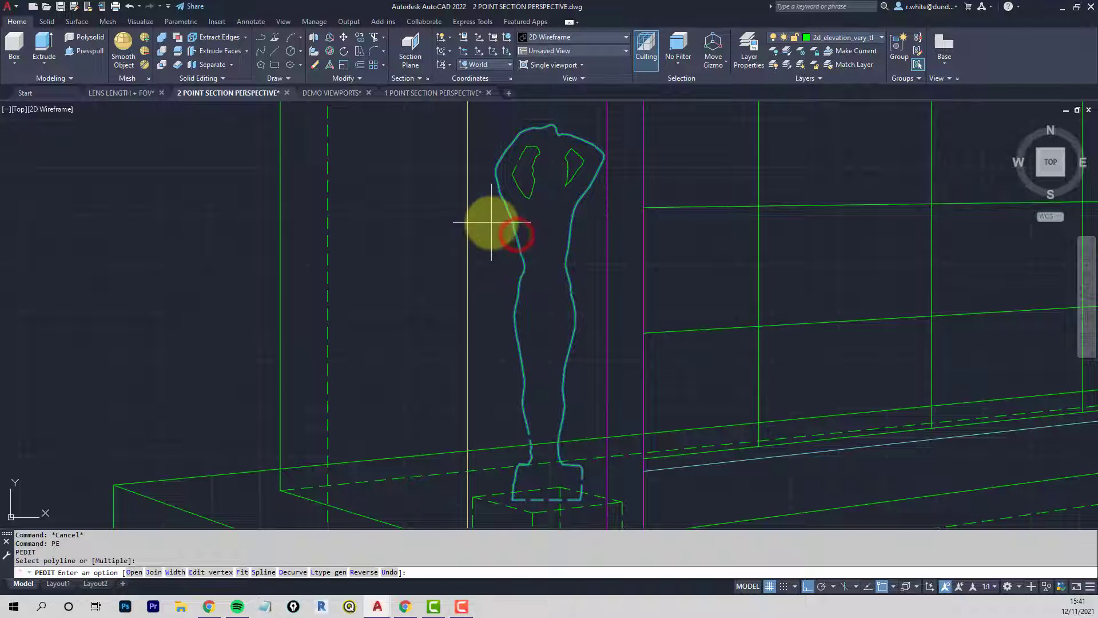
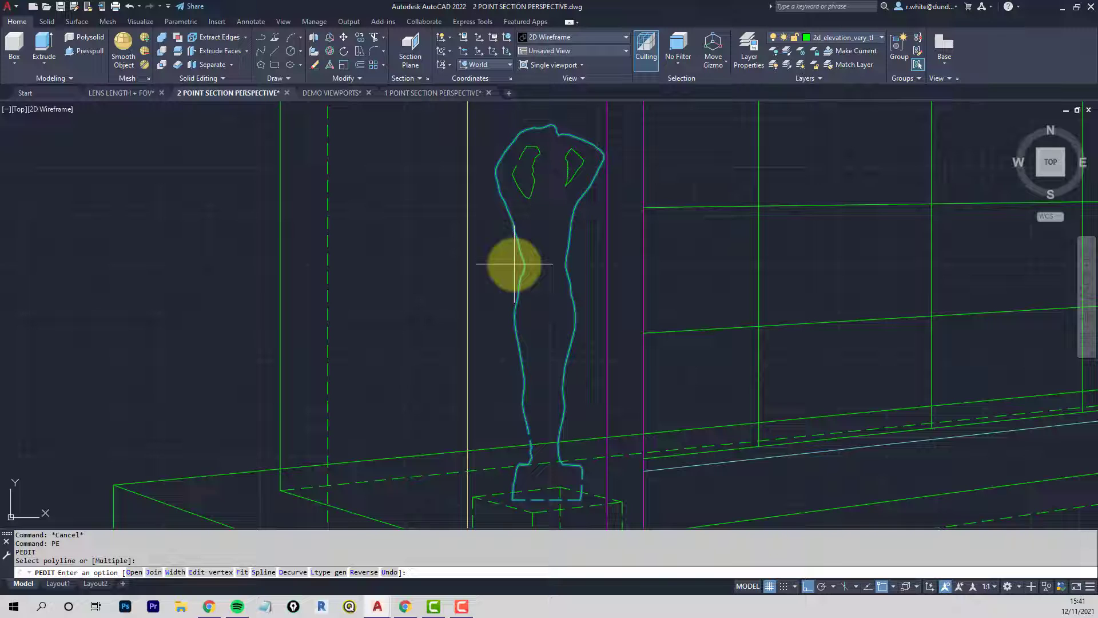
left_click(332, 571)
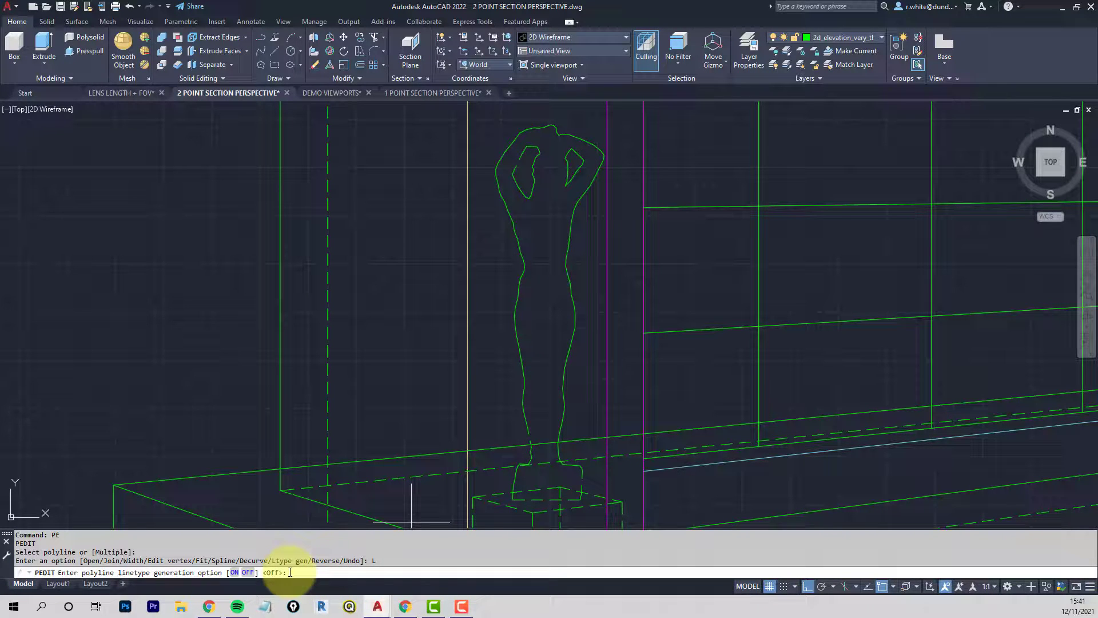
type("on")
key("Return")
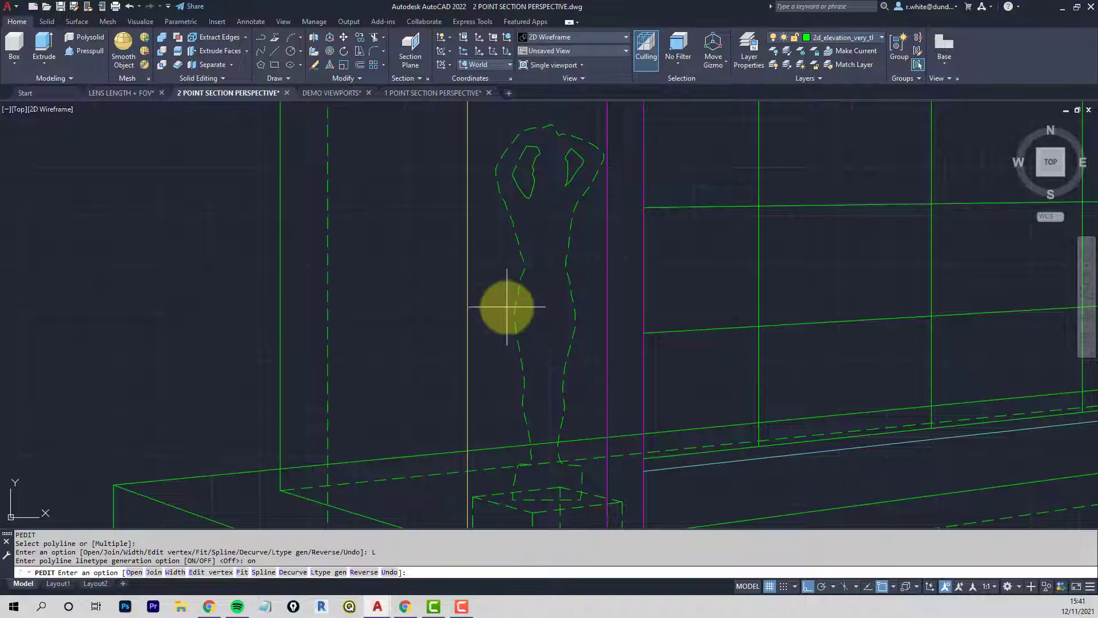
scroll(517, 310, "up", 3)
key("Escape")
key("Escape")
left_click(523, 314)
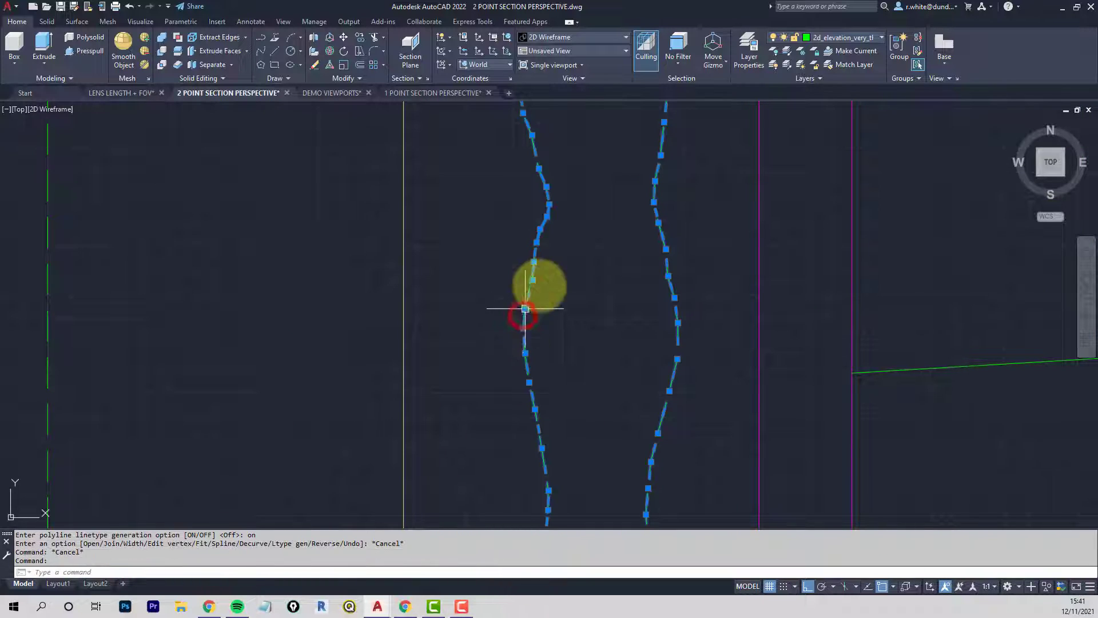
key("Escape")
key("Escape")
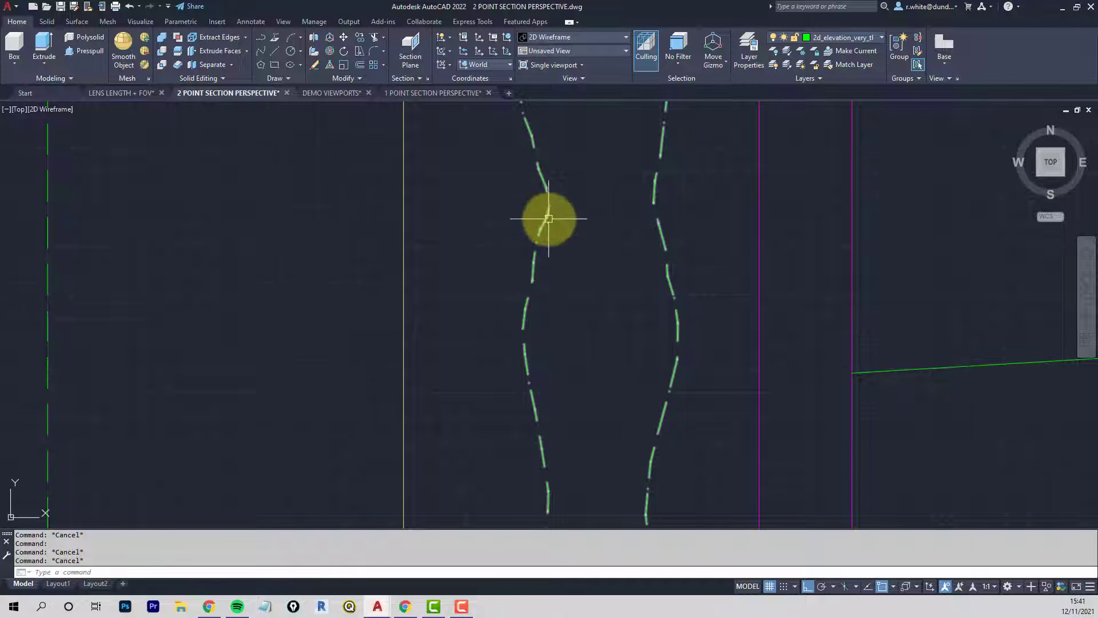
Match the statue outline's properties, including linetype generation, onto the two inner shapes at its head
scroll(544, 221, "down", 2)
middle_click_drag(568, 238, 560, 274)
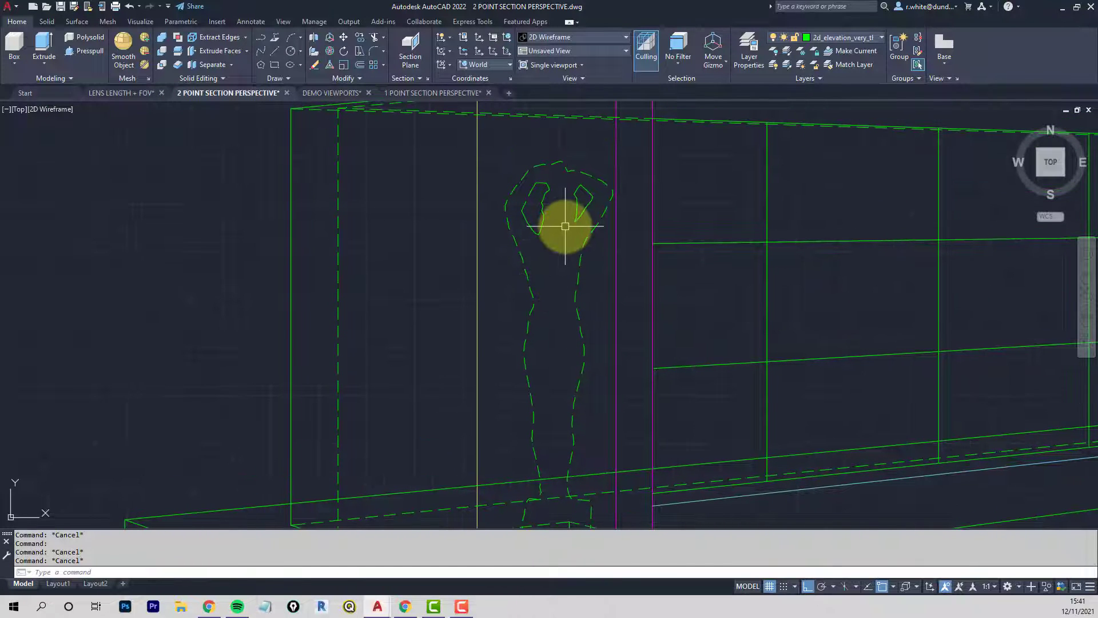
scroll(576, 215, "up", 2)
type("ma")
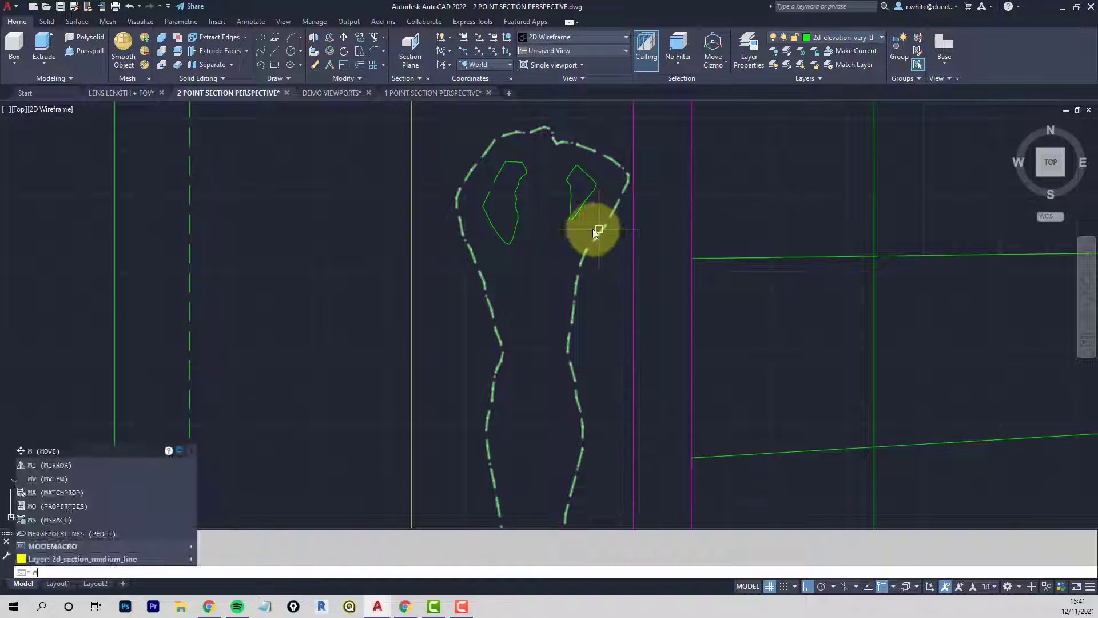
key("Return")
left_click(597, 232)
left_click(576, 214)
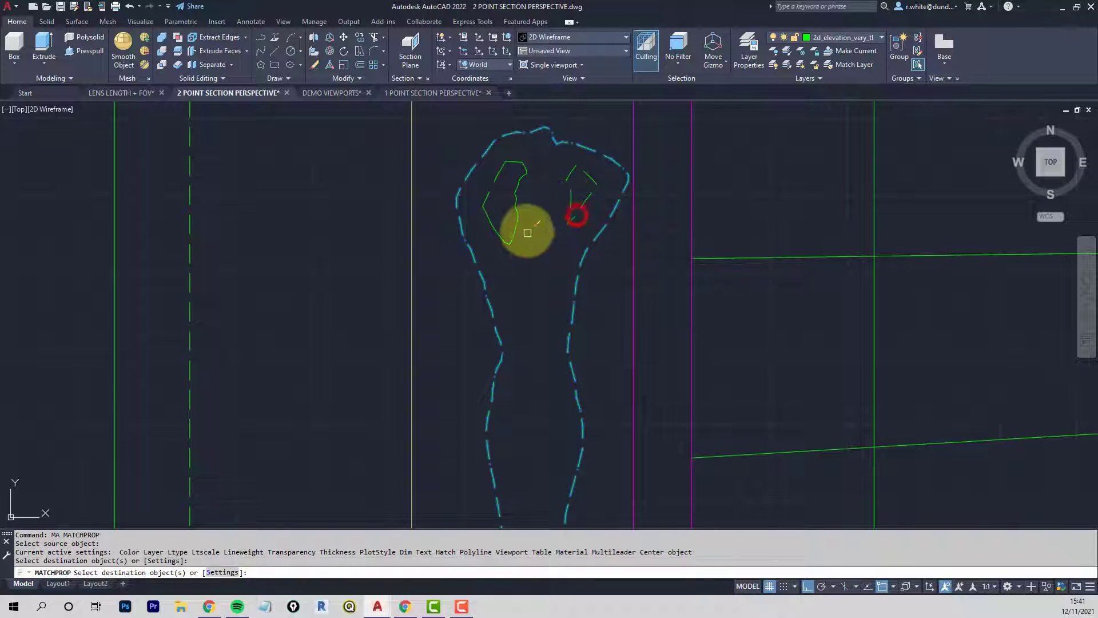
left_click(518, 220)
key("Escape")
key("Escape")
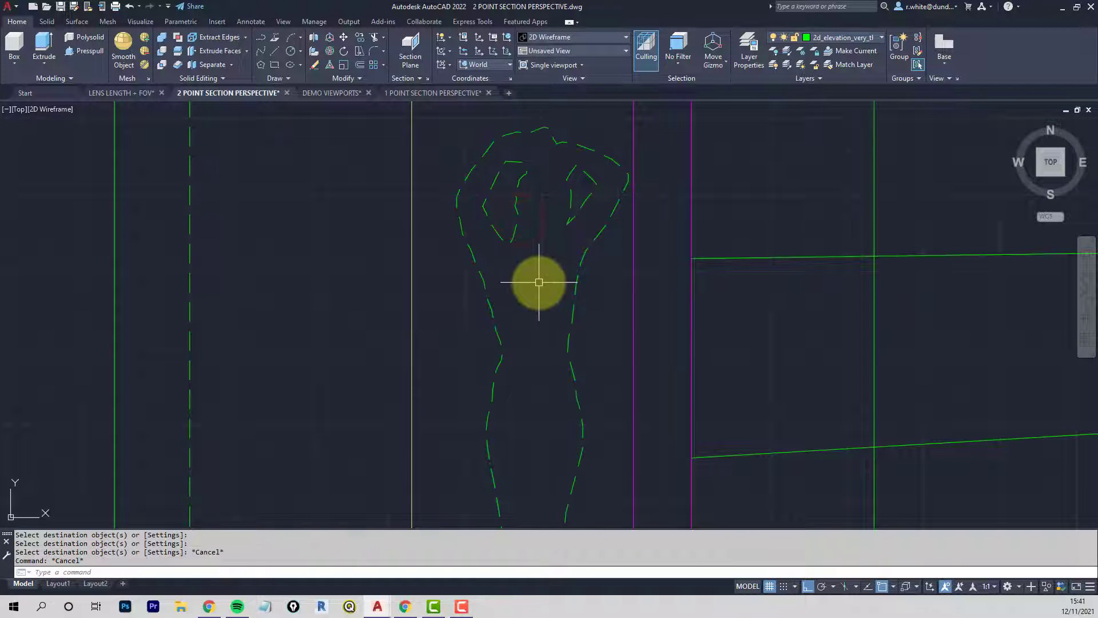
Match the magenta vertical section line's properties onto the dashed ground edge running along the front base of the plinth box
scroll(543, 273, "down", 4)
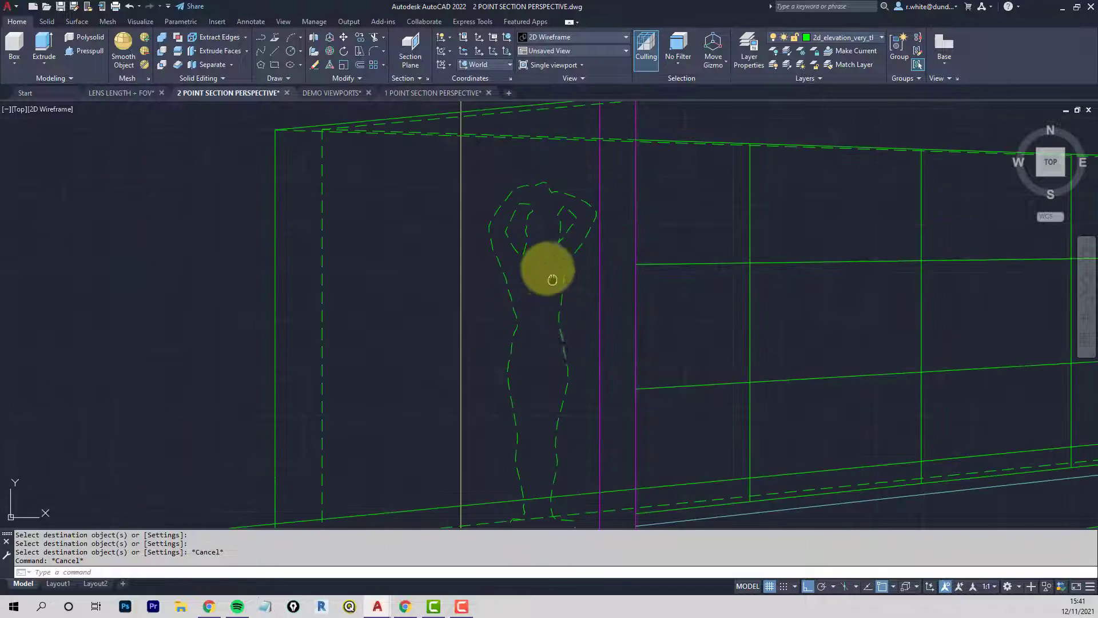
middle_click_drag(509, 229, 506, 220)
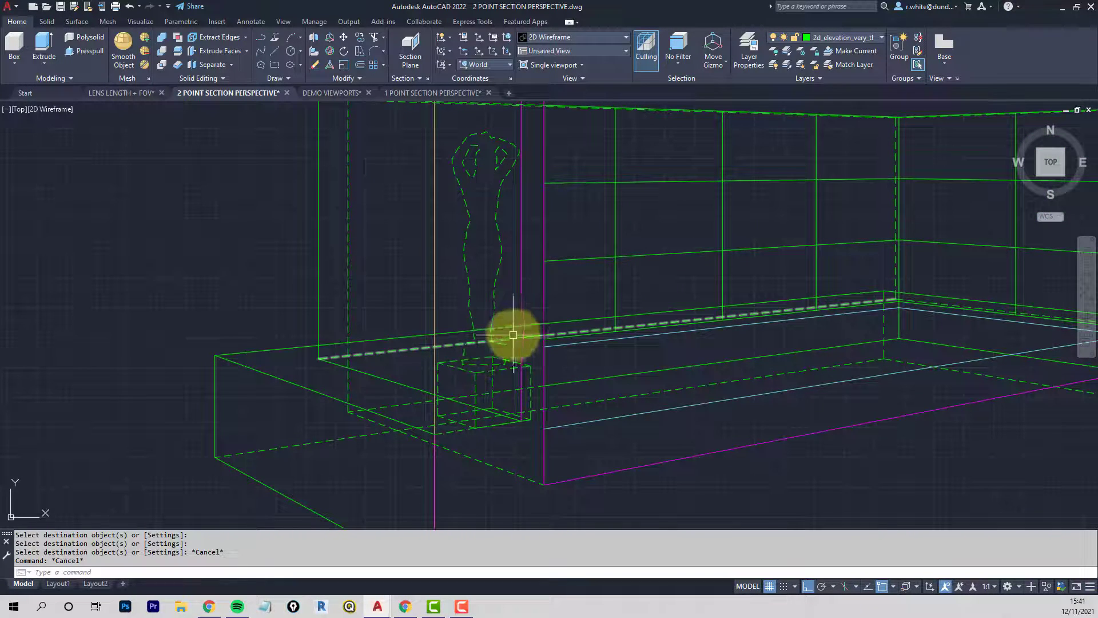
scroll(510, 446, "up", 4)
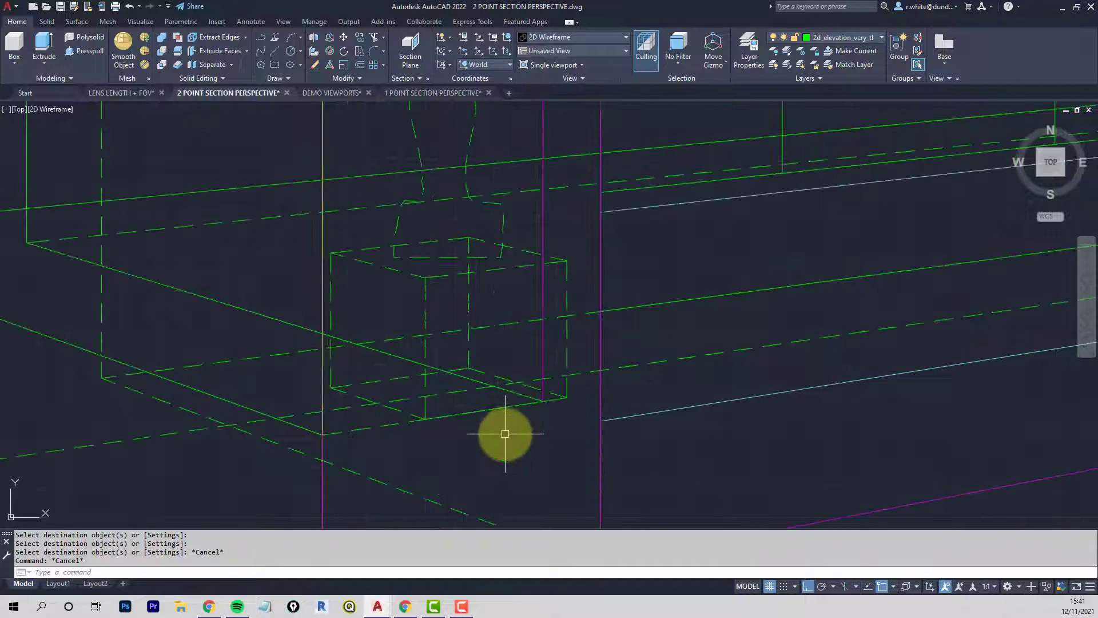
scroll(384, 428, "up", 4)
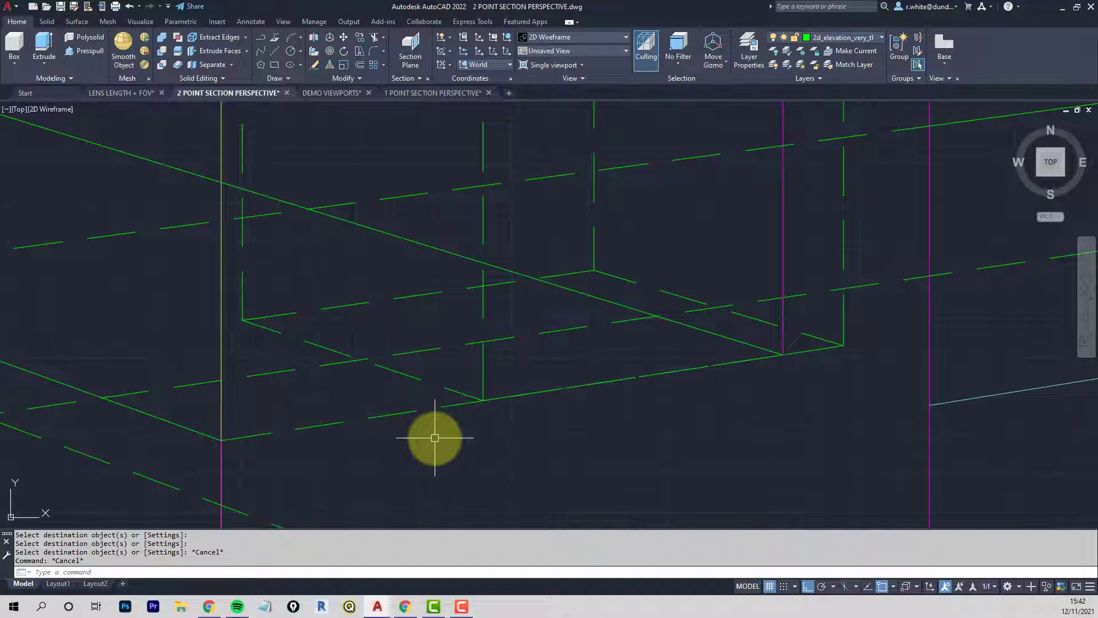
type("ma")
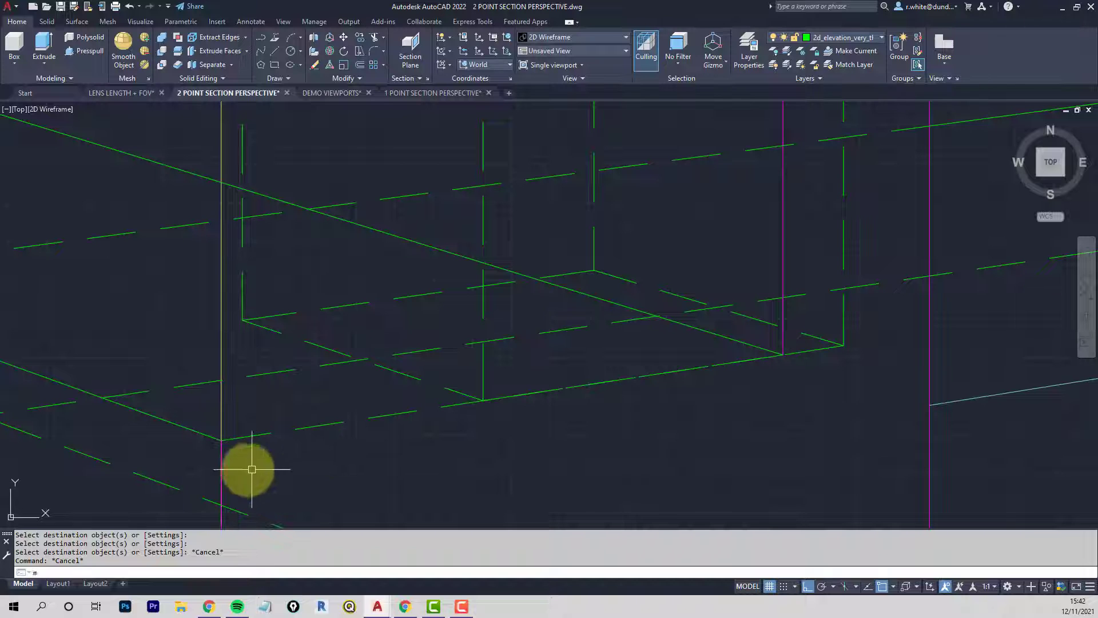
key("Return")
left_click(222, 460)
left_click(242, 438)
scroll(363, 459, "down", 2)
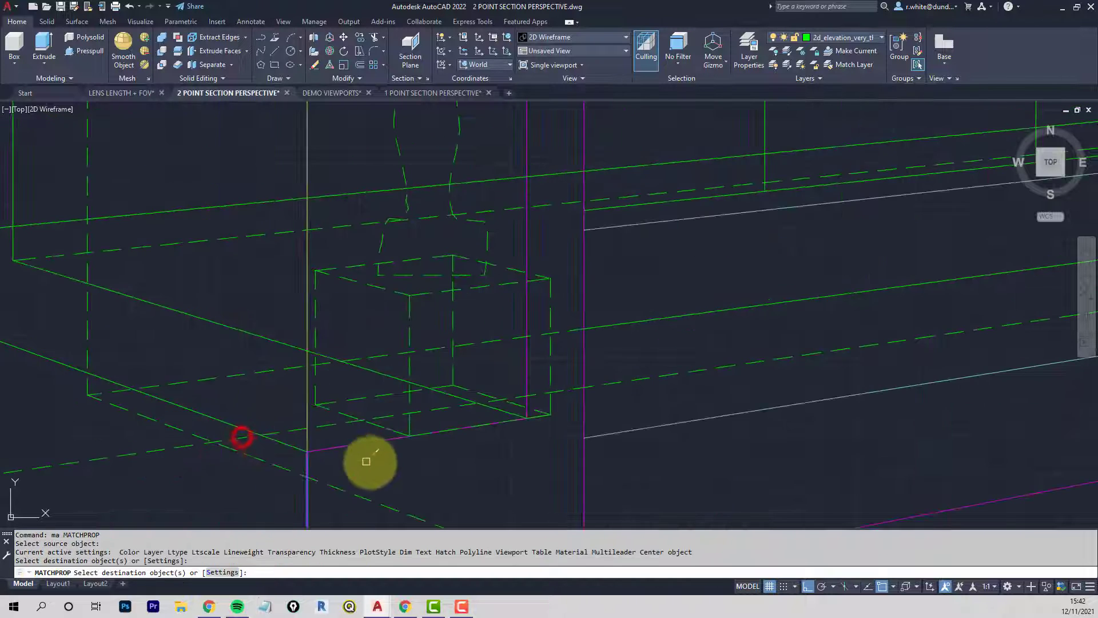
key("Escape")
key("Escape")
Turn off the 2PP HEIGHTS LINE layer by picking the vertical heights line
scroll(415, 454, "down", 6)
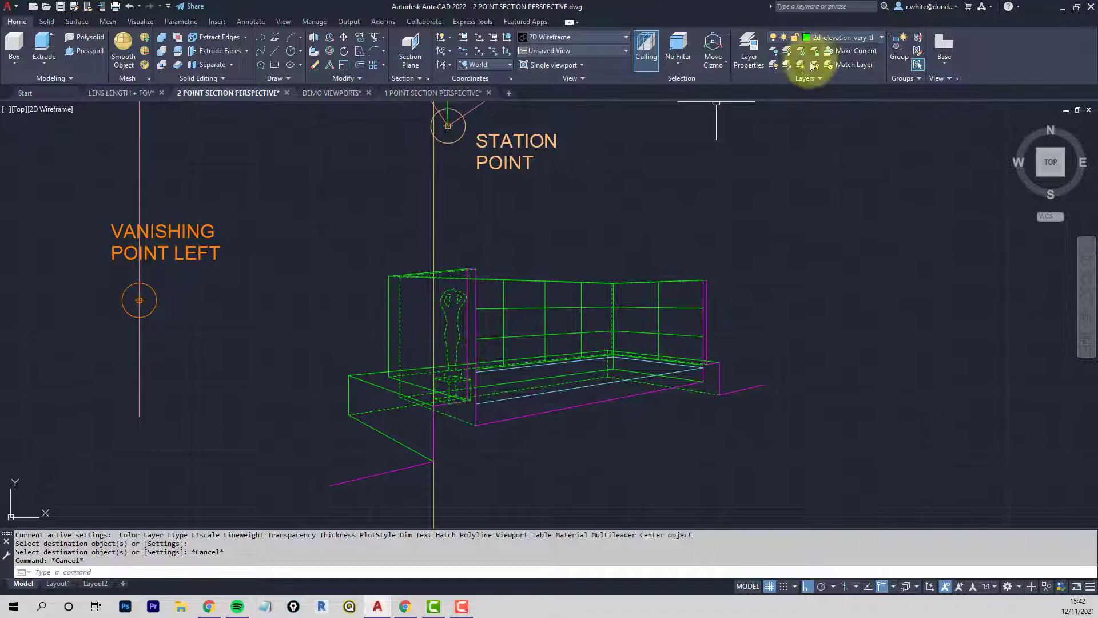
left_click(774, 52)
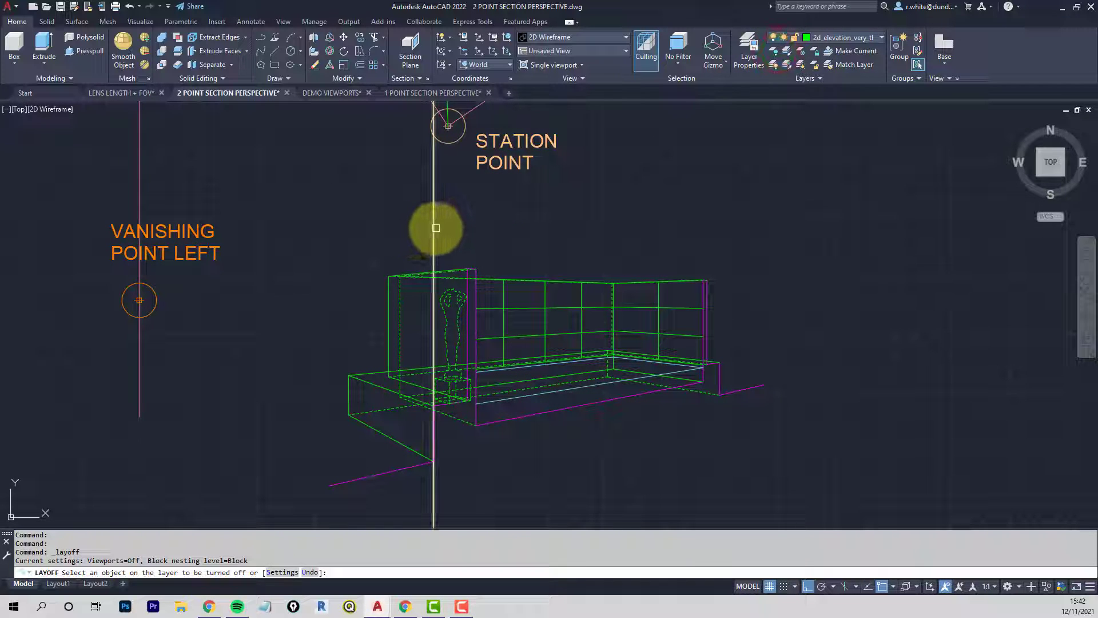
left_click(434, 228)
mouse_move(491, 262)
middle_mouse_down()
mouse_move(453, 216)
mouse_move(478, 217)
middle_mouse_up()
key("Escape")
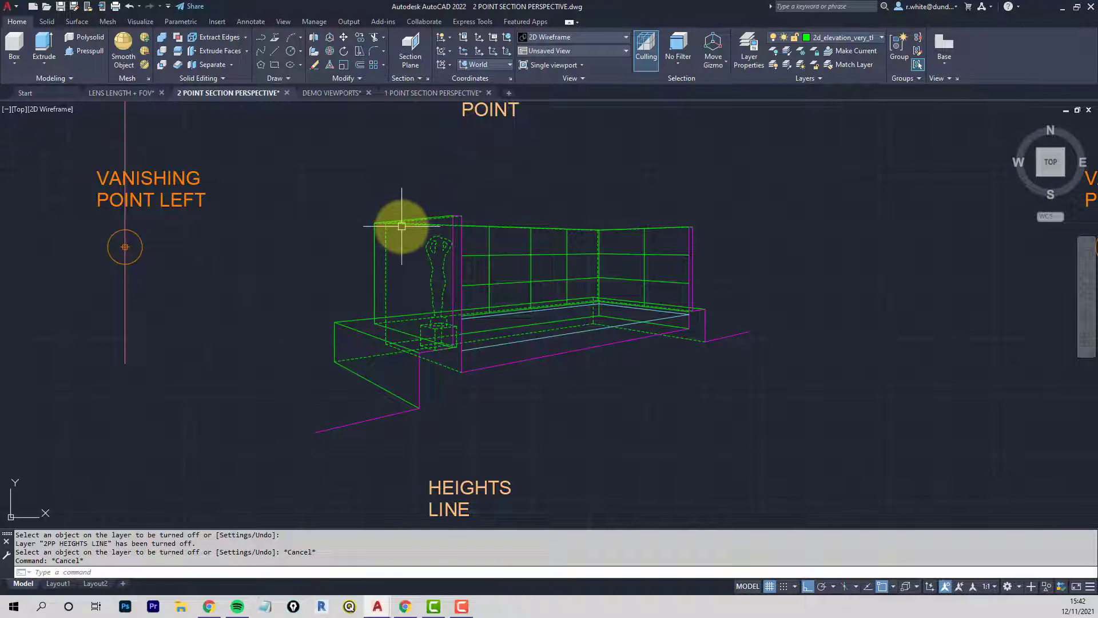
Match the elevation's top outline properties onto the ground block's lower front, outer vertical, upper front and long rear edges in the perspective
middle_click_drag(384, 227, 606, 256)
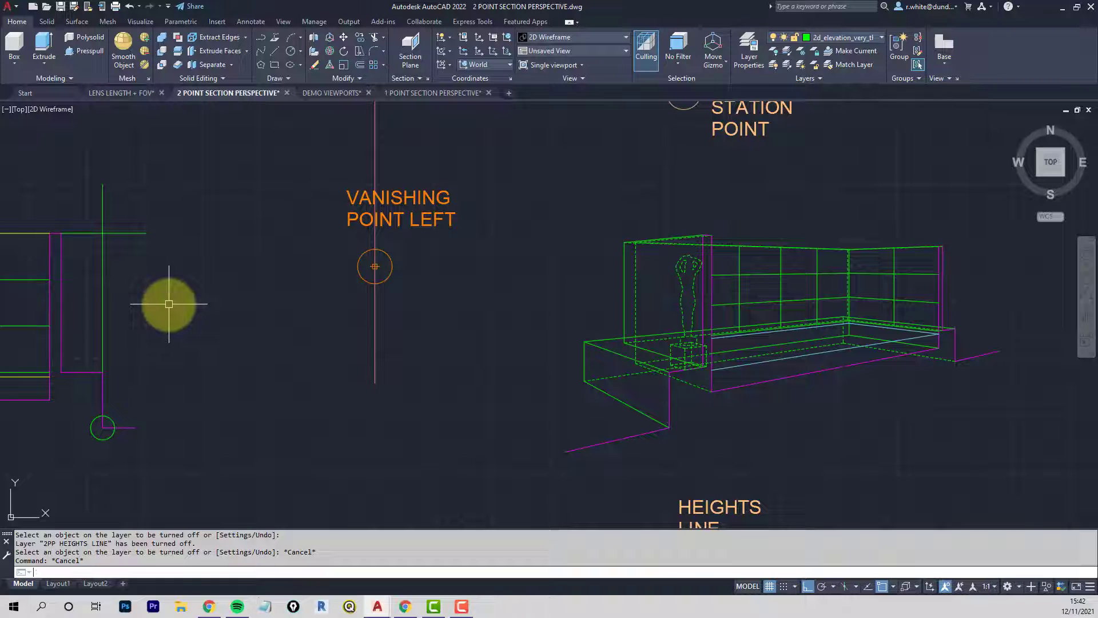
type("ma")
key("Return")
left_click(26, 233)
scroll(642, 395, "up", 2)
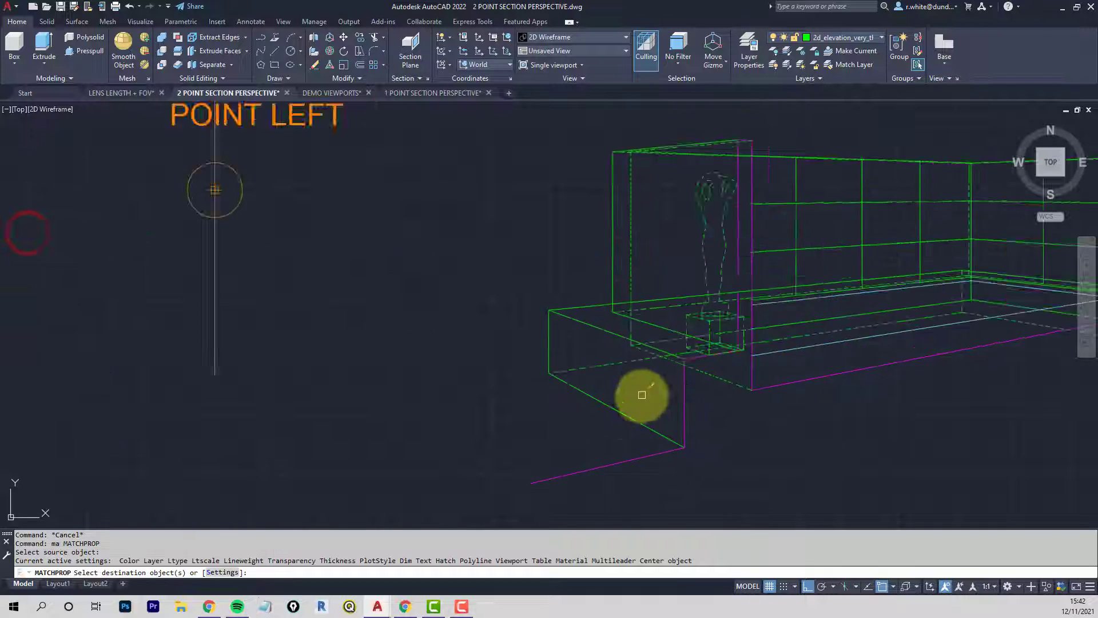
scroll(641, 395, "up", 2)
left_click(559, 396)
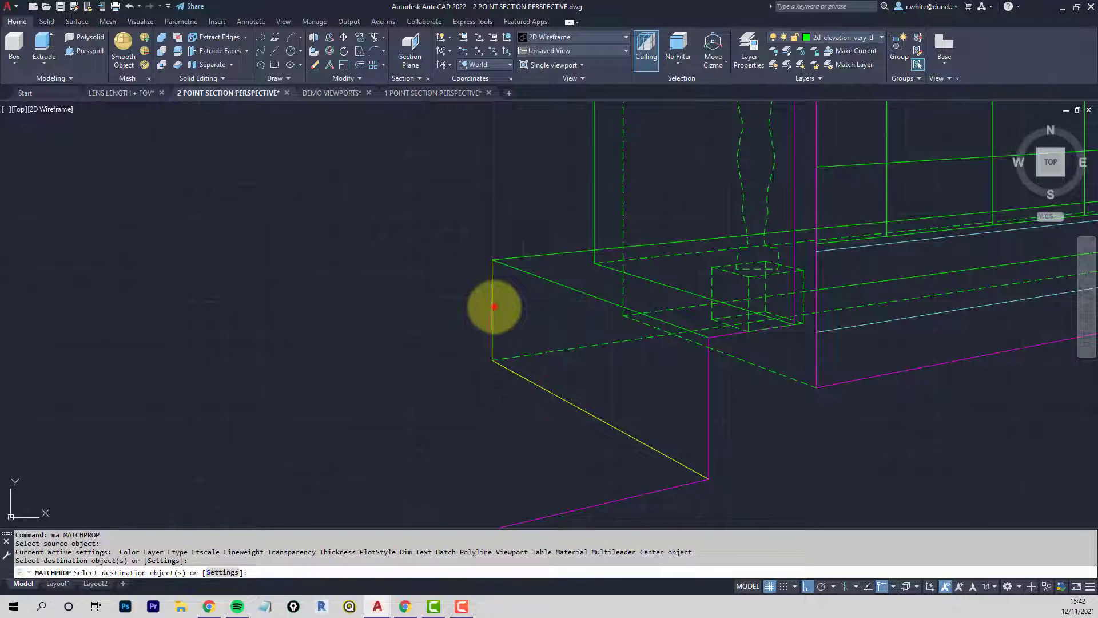
left_click(495, 306)
left_click(552, 281)
left_click(544, 255)
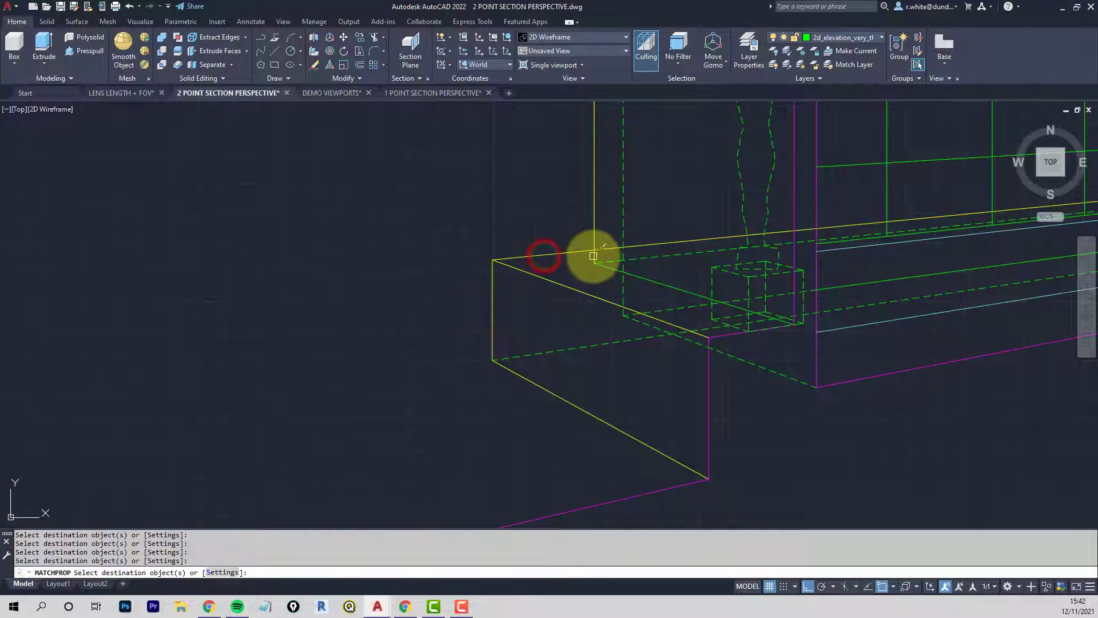
Match the same outline properties onto the tall end wall's outer edges and the top edges of both rear walls
scroll(667, 238, "up", 5)
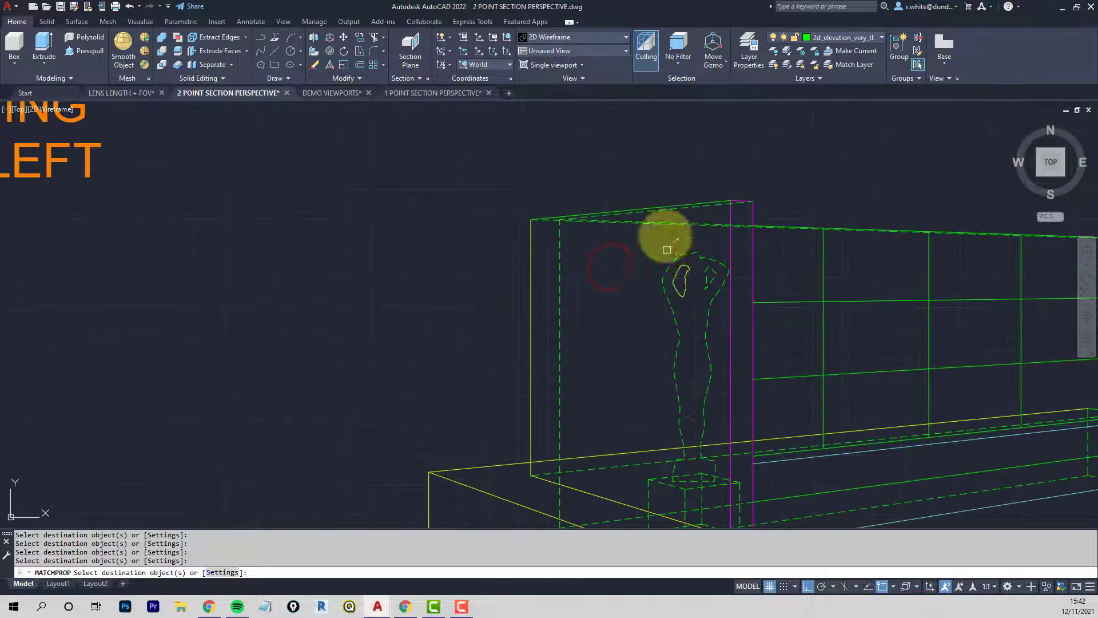
left_click(673, 209)
middle_click_drag(927, 259, 636, 283)
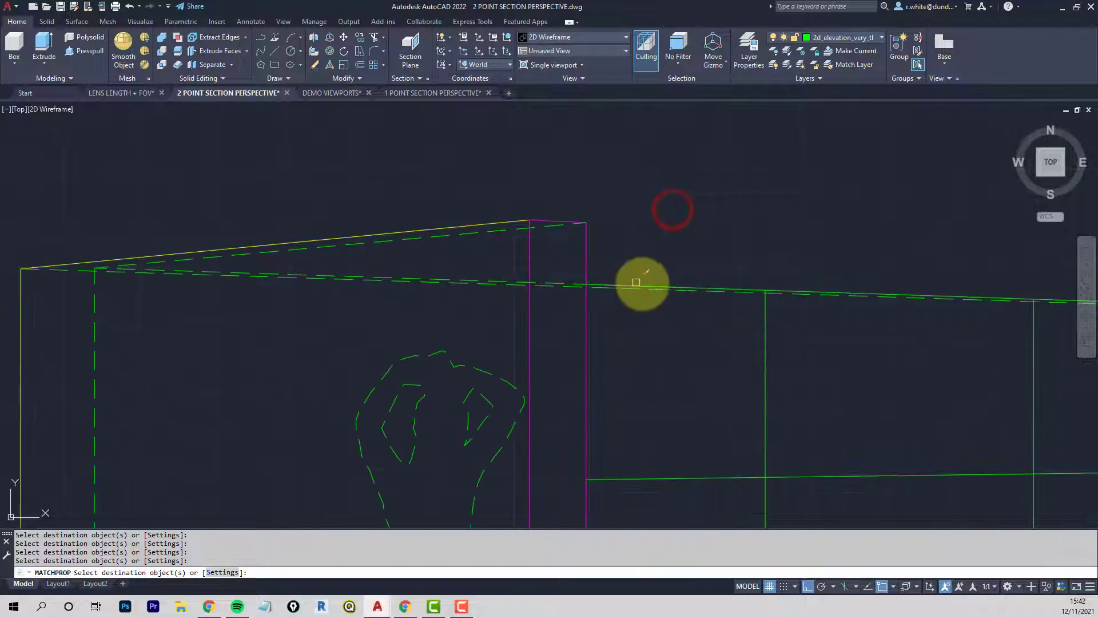
scroll(801, 291, "down", 5)
scroll(637, 269, "up", 6)
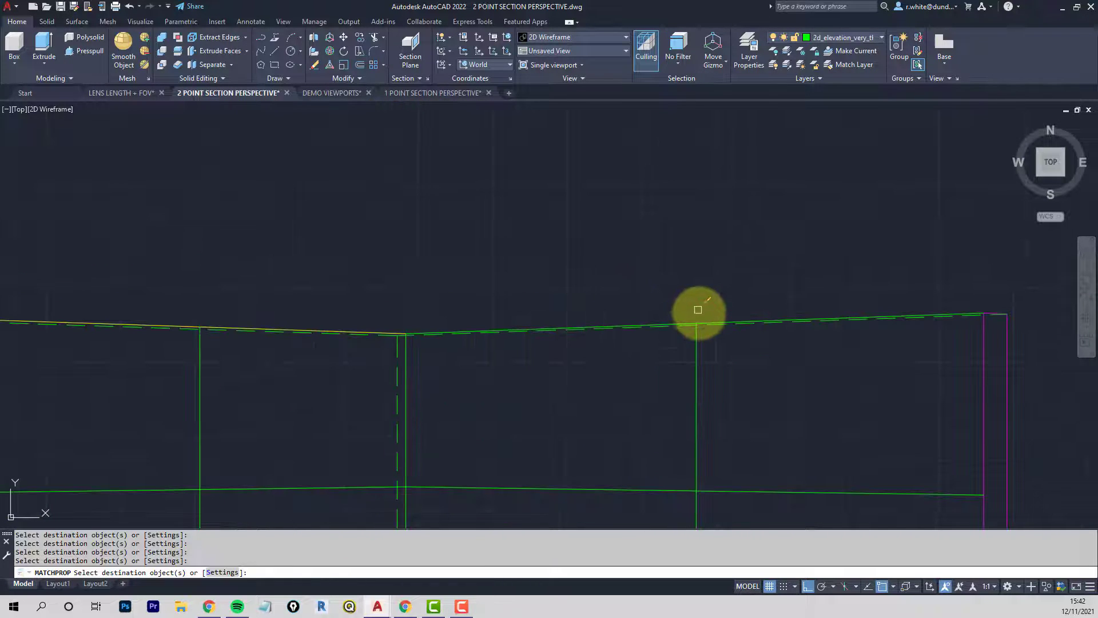
left_click(702, 320)
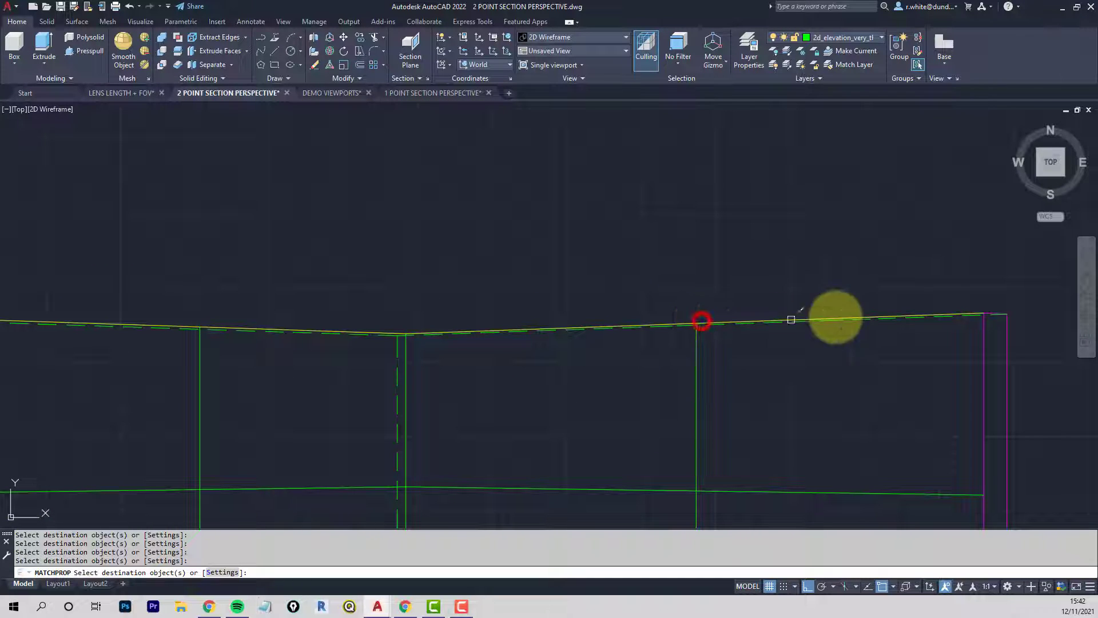
Match the outline properties onto the short rear ground edge running from the far corner to the section-cut ground profile
scroll(988, 304, "up", 2)
scroll(915, 294, "down", 3)
middle_click_drag(861, 379, 825, 83)
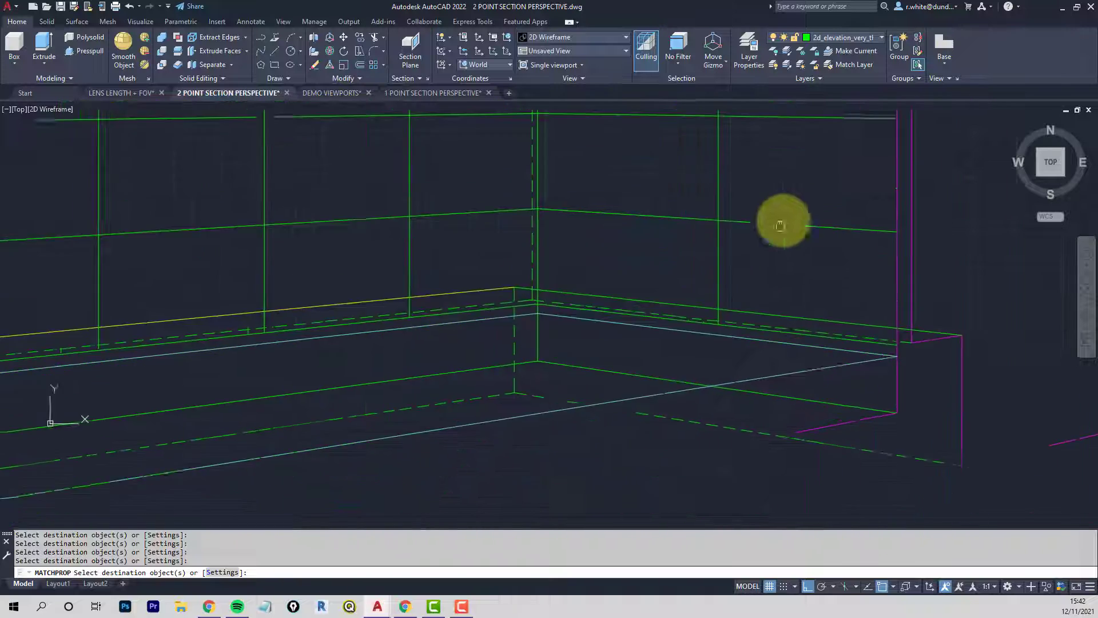
scroll(775, 244, "up", 2)
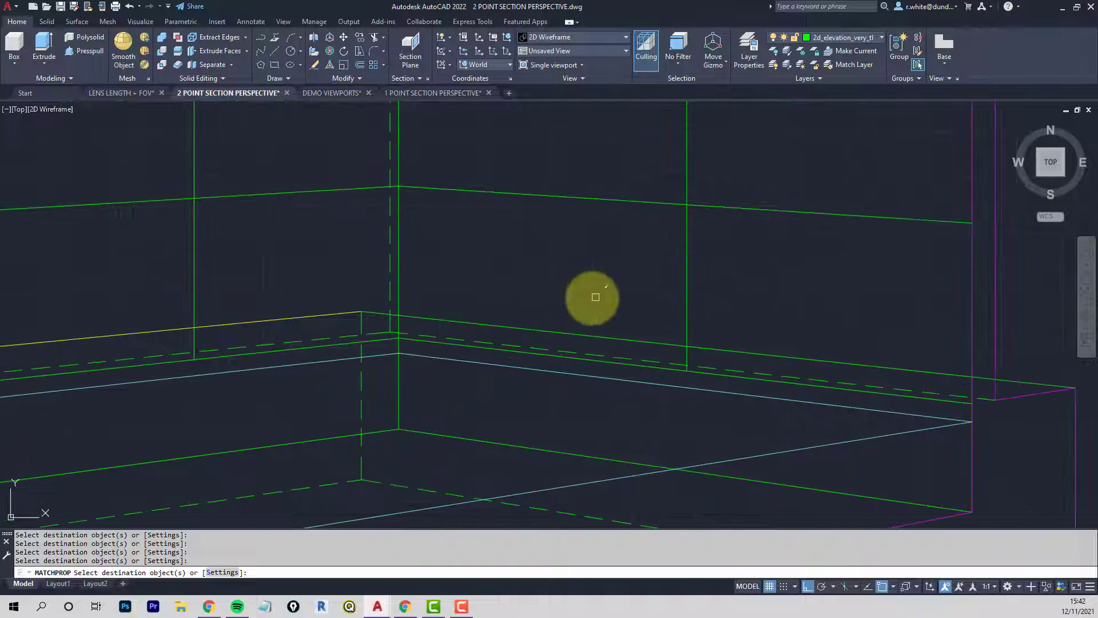
left_click(1037, 384)
key("Return")
scroll(903, 353, "down", 2)
key("Escape")
key("Escape")
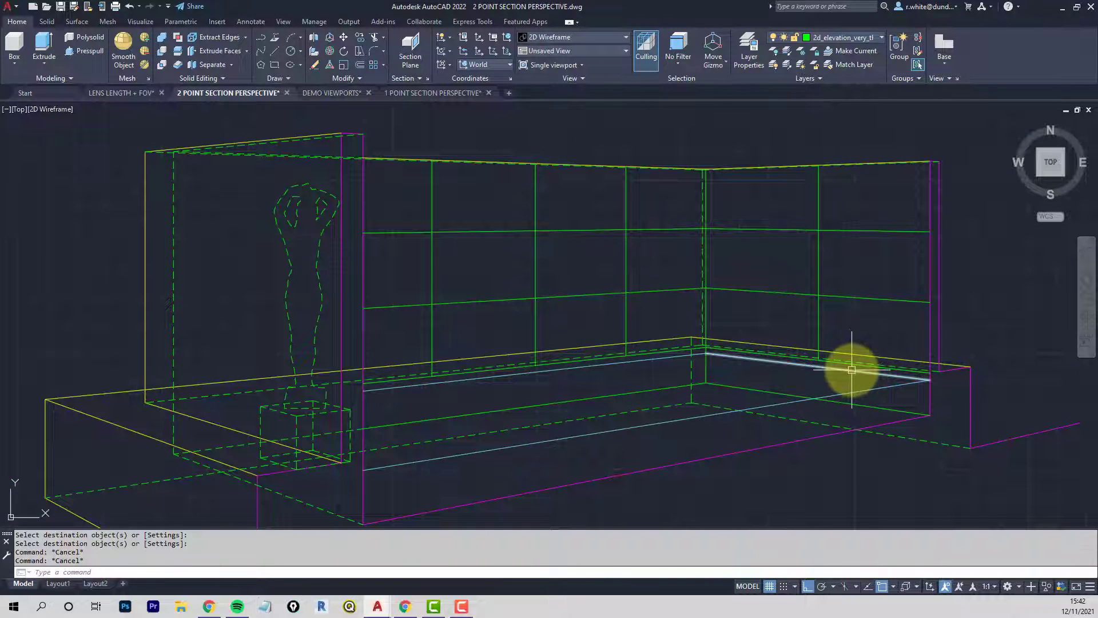
Break the short rear ground edge where it passes behind the magenta section-cut wall at the far end
type("br")
key("Return")
scroll(949, 359, "up", 2)
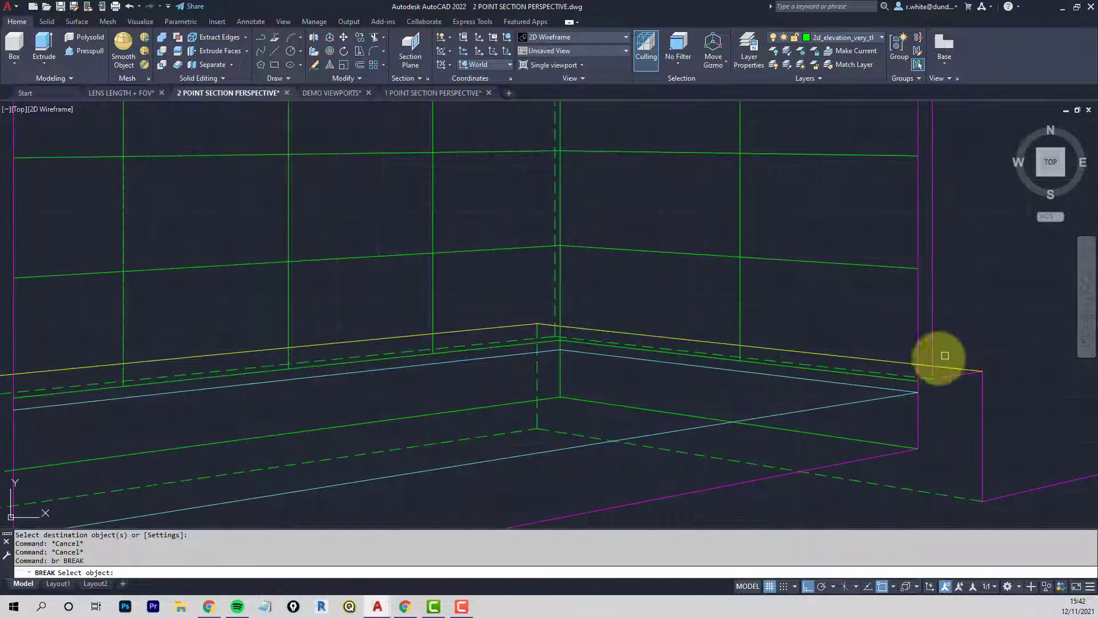
left_click(897, 360)
left_click(931, 365)
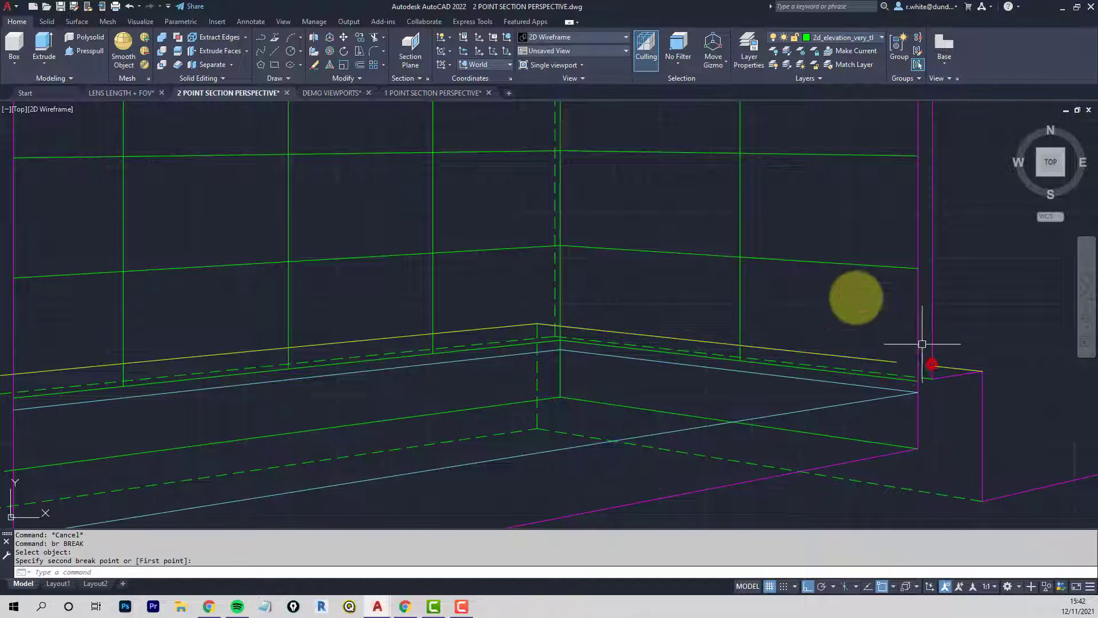
Break the long rear ground edge where it passes behind the tall end wall's outer vertical edge
scroll(576, 326, "down", 2)
scroll(453, 327, "up", 3)
key("Return")
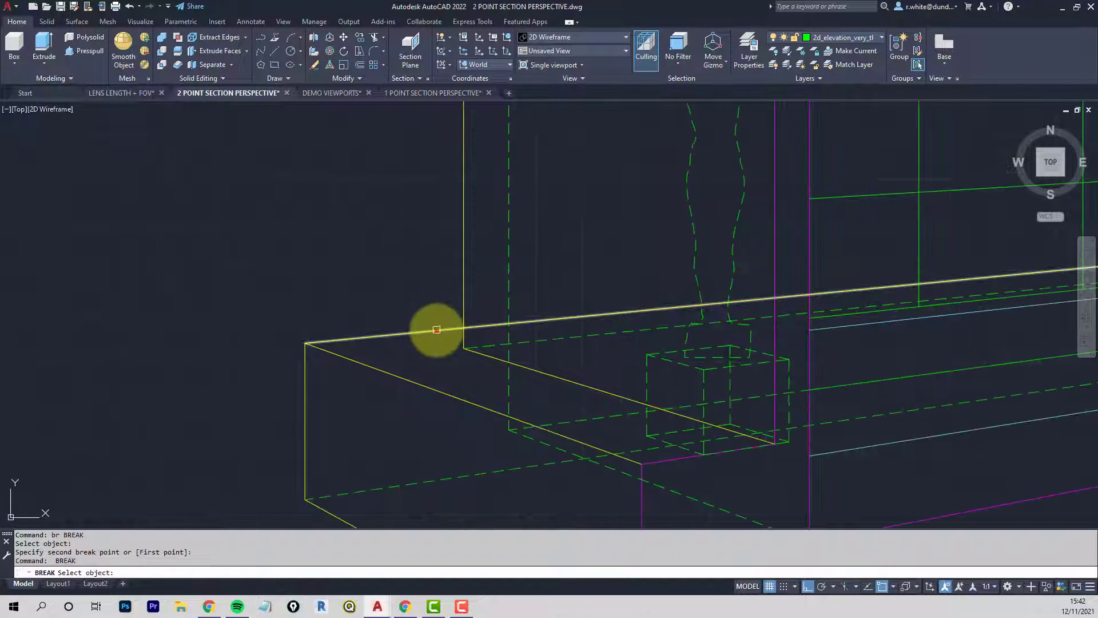
left_click(437, 329)
left_click(465, 325)
Extend the visible piece of the long rear ground edge to the tall end wall's outer vertical edge
type("ex")
key("Return")
left_click(465, 299)
key("Return")
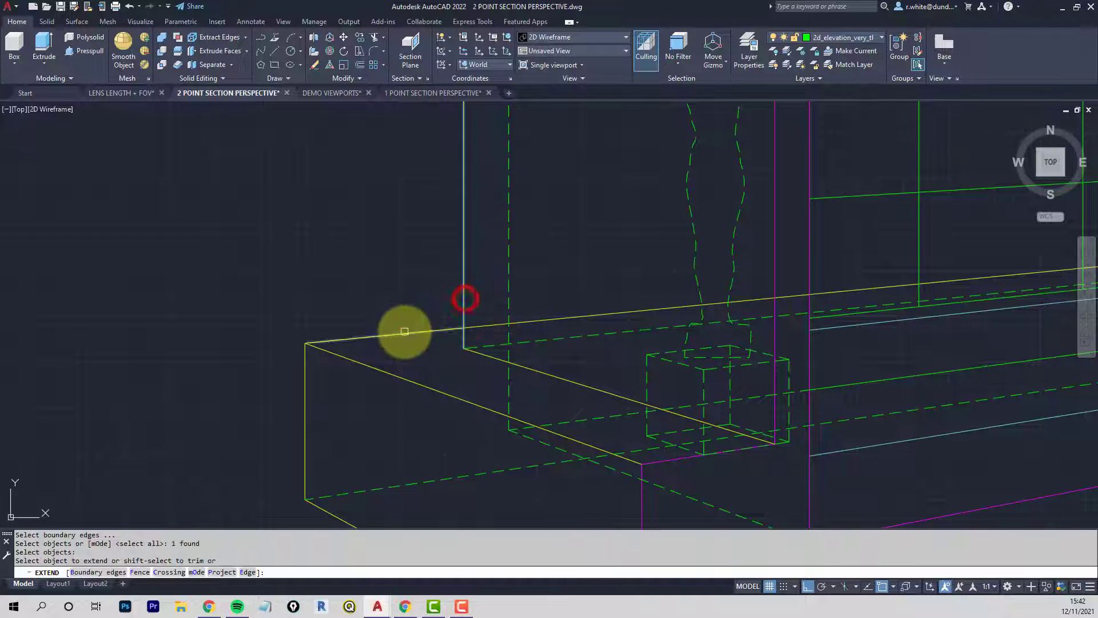
left_click(404, 333)
Extend the inner piece of the short rear ground edge to the section-cut wall's outer vertical line, closing the gap
scroll(442, 329, "down", 1)
middle_click_drag(944, 314, 552, 315)
scroll(851, 307, "up", 1)
key("Return")
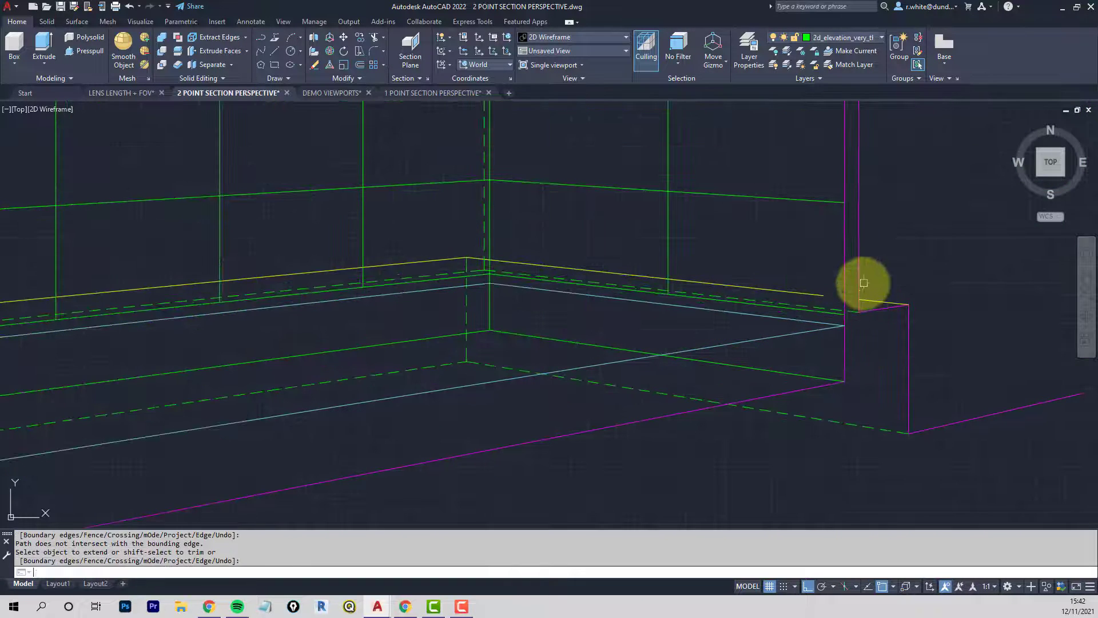
key("Return")
left_click(858, 287)
key("Return")
left_click(807, 293)
key("Return")
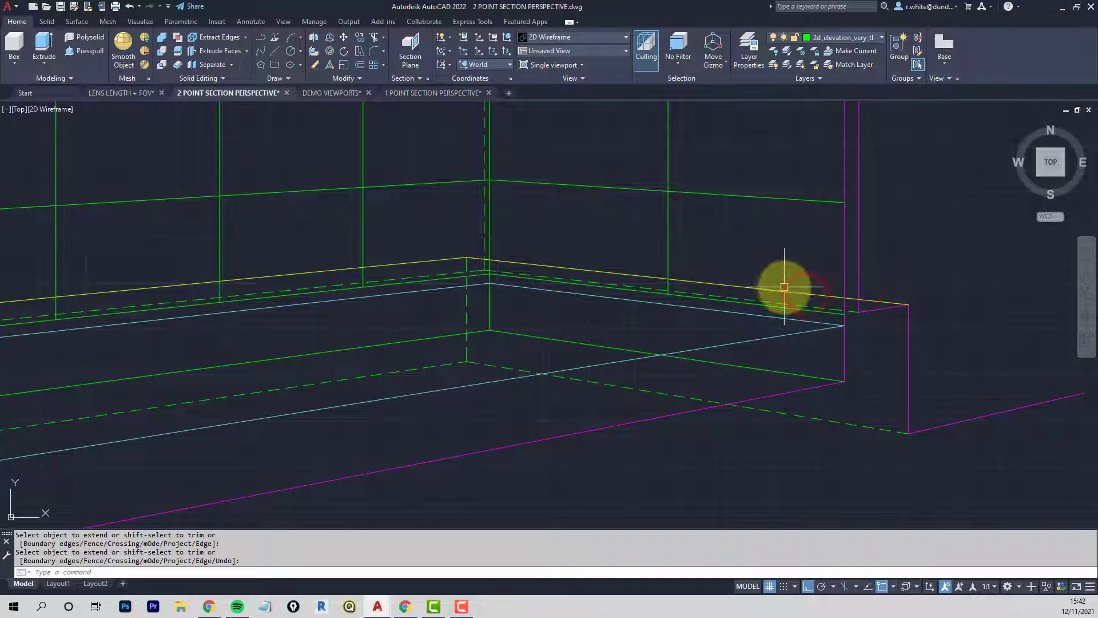
Match a dashed hidden line's properties onto both rear ground edge pieces that lie behind the walls
type("ma")
key("Return")
left_click(828, 308)
left_click(822, 295)
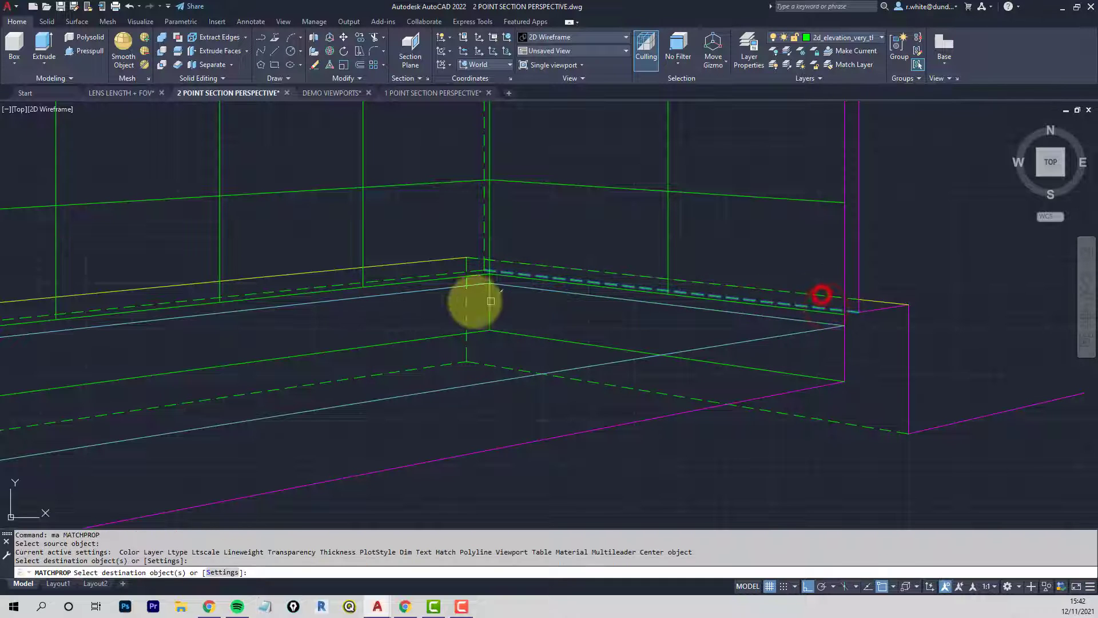
left_click(438, 260)
scroll(441, 266, "down", 2)
mouse_move(439, 261)
middle_mouse_down()
mouse_move(667, 299)
mouse_move(657, 270)
mouse_move(613, 250)
middle_mouse_up()
key("Escape")
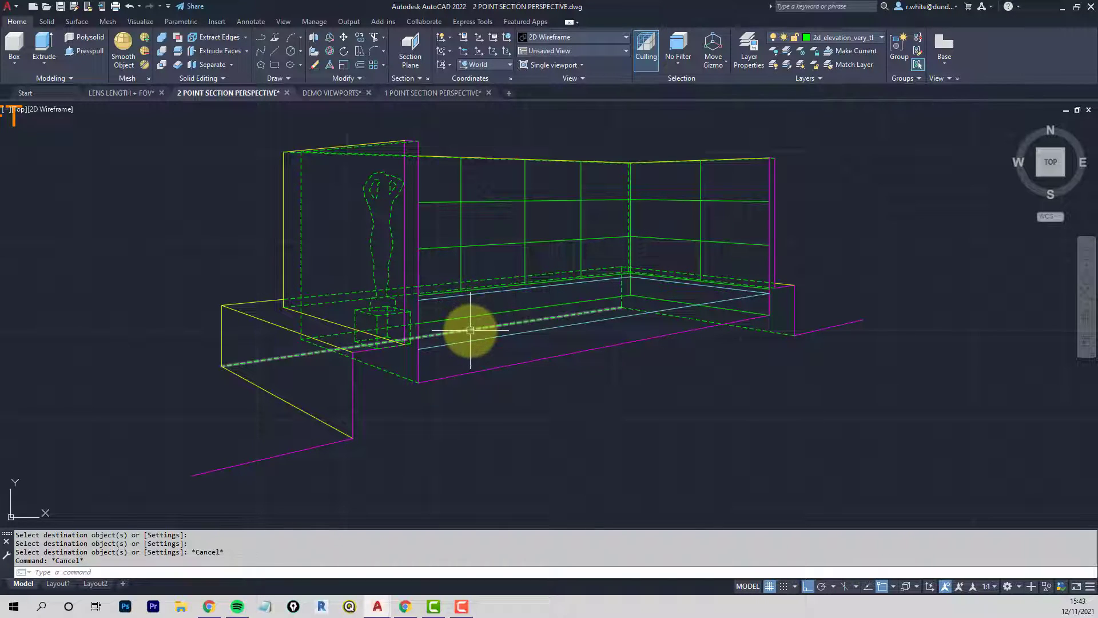
key("Escape")
key("Escape")
Select all lines similar to a picked dashed hidden line with SSX and erase that previous selection
middle_click_drag(574, 306, 608, 314)
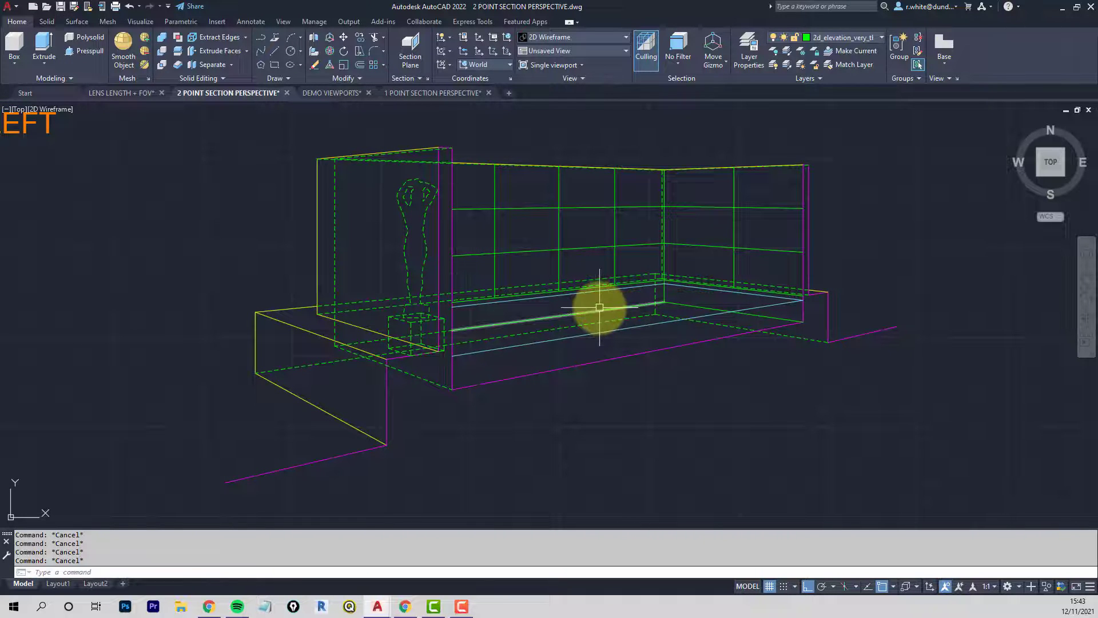
left_click(531, 330)
key("Return")
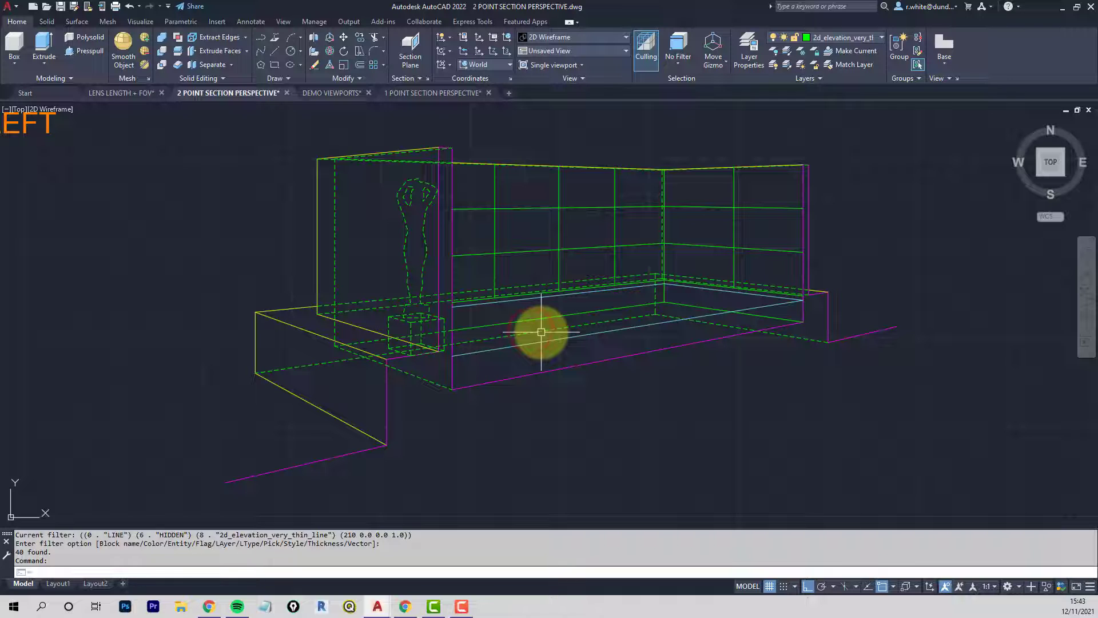
type("e")
key("Return")
type("p")
key("Return")
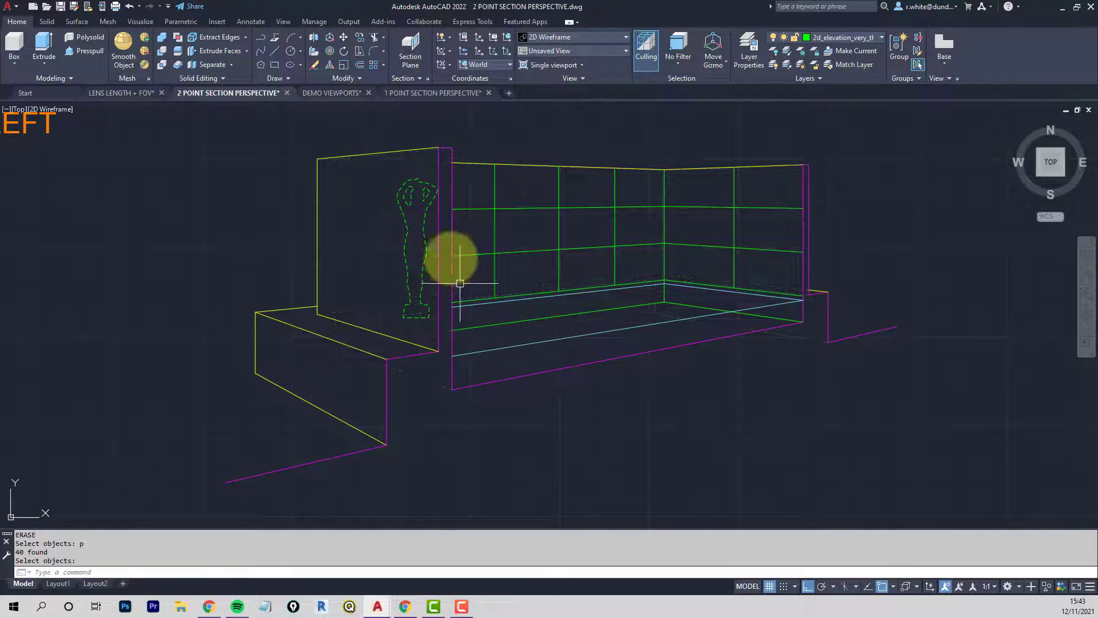
Erase the three dashed statue outlines behind the tall end wall
key("Return")
type("e")
key("Return")
left_click(432, 172)
left_click(392, 255)
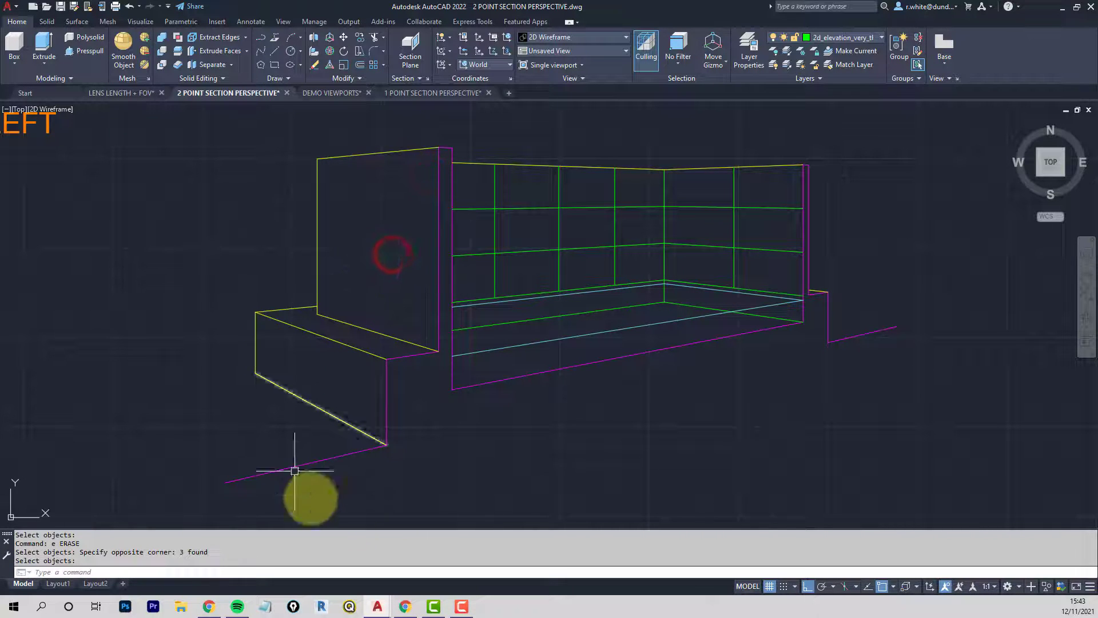
key("Return")
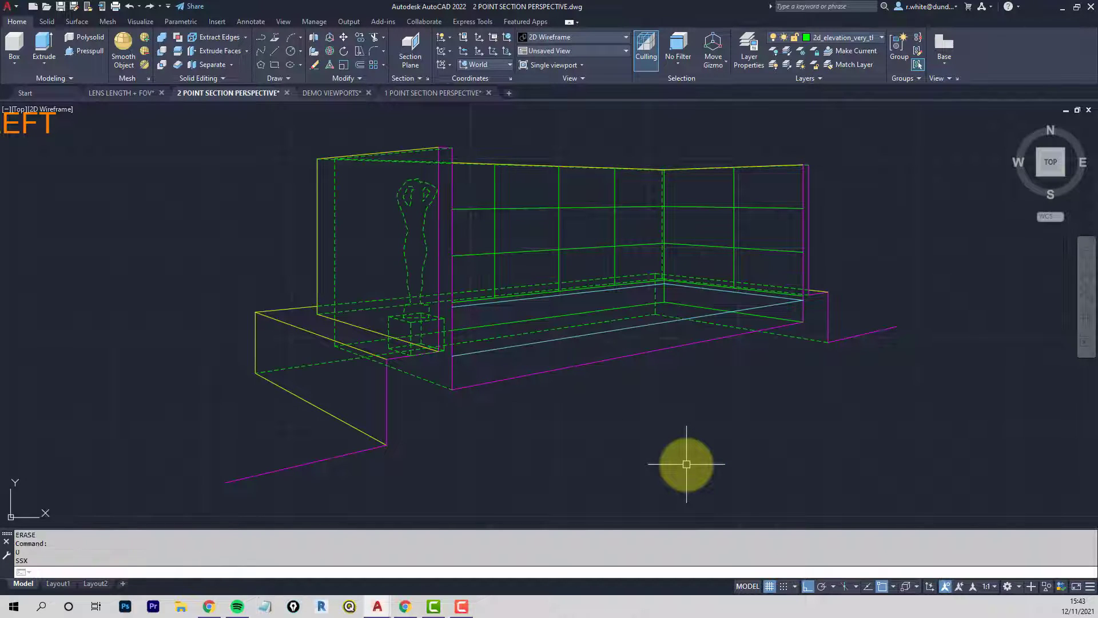
Undo the erasures of the statue outlines and the dashed hidden lines
key("Escape")
key("Escape")
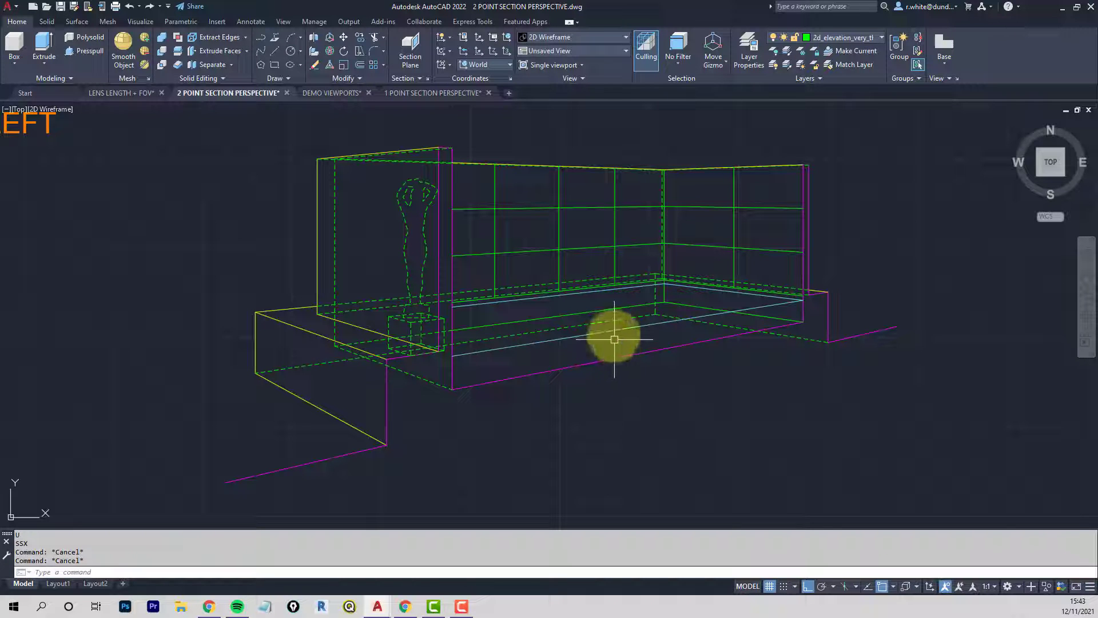
middle_click_drag(629, 318, 542, 304)
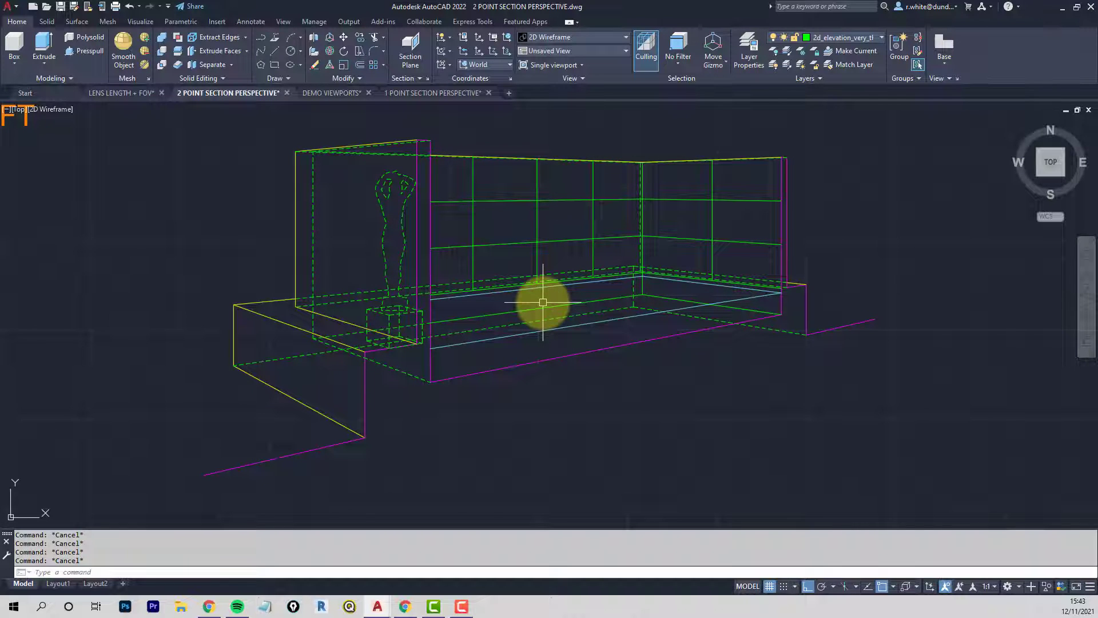
Turn on all layers using the command-line -LAYER command with the wildcard *
type("-la")
key("Return")
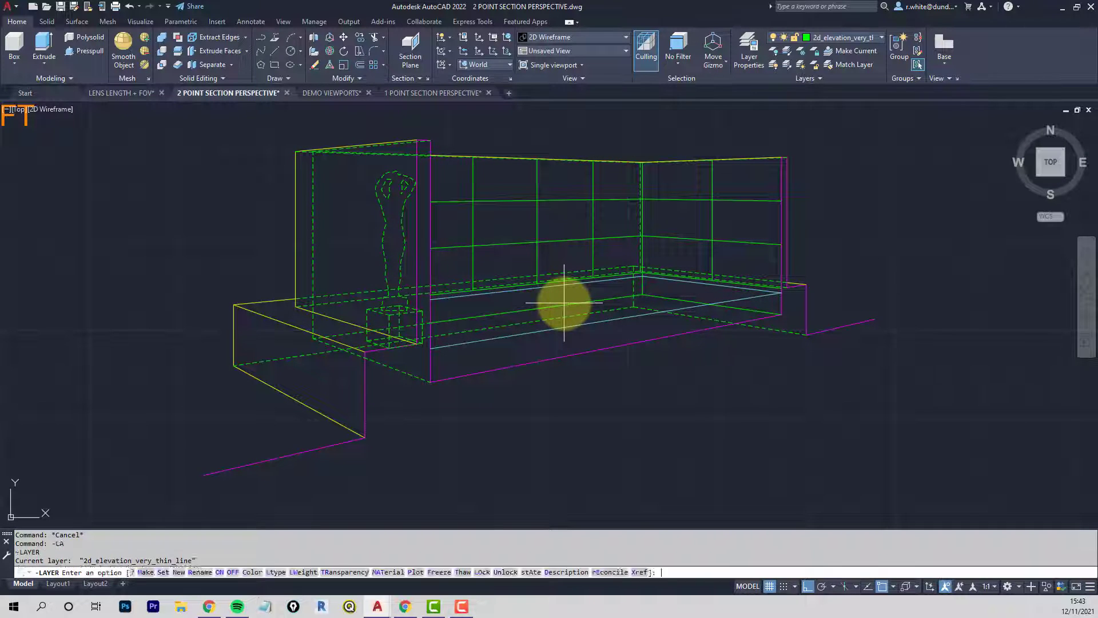
type("on")
key("Return")
type("*")
key("Return")
key("Return")
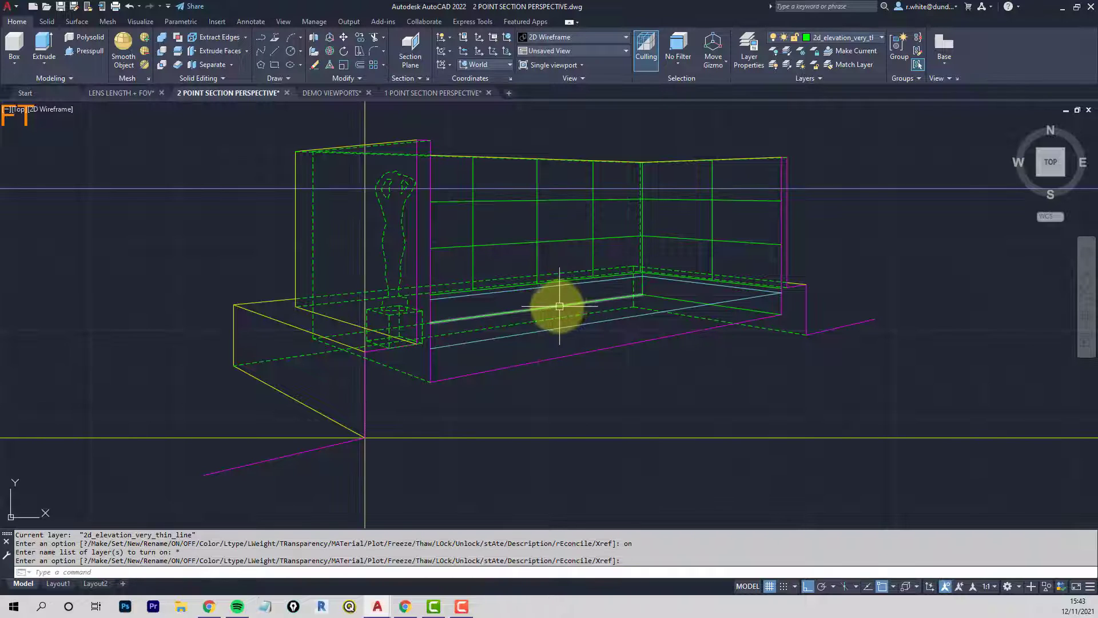
Erase the leftover vertical construction line next to the heights line, above the station point
scroll(560, 306, "down", 5)
mouse_move(461, 238)
middle_mouse_down()
mouse_move(471, 318)
mouse_move(483, 321)
middle_mouse_up()
key("Escape")
type("e")
key("Return")
left_click(485, 263)
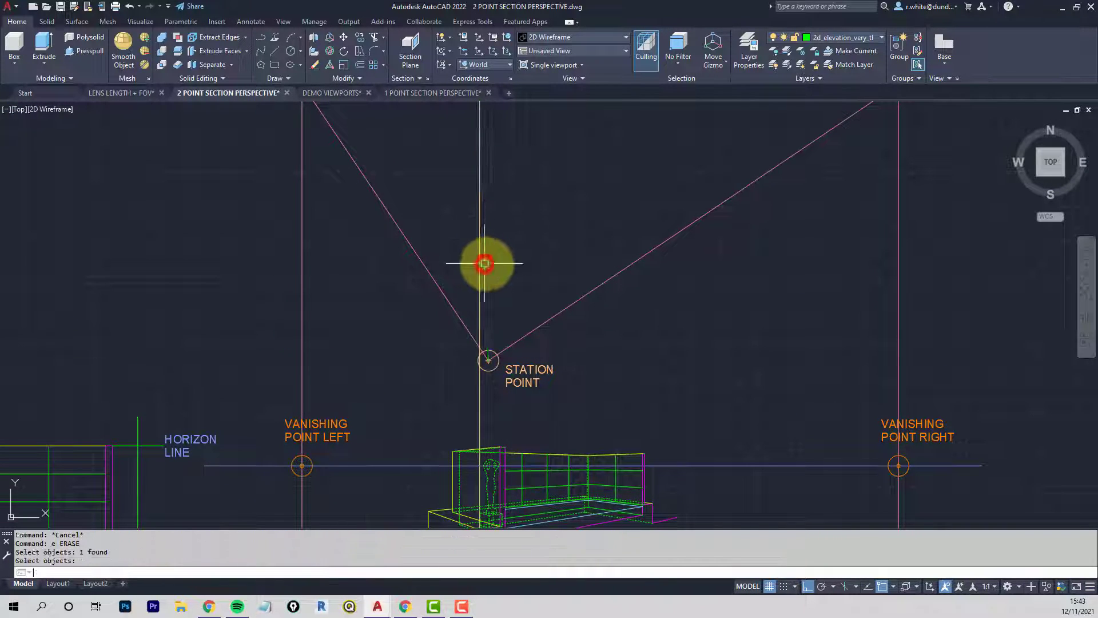
Examine the overall setup, from the plan and picture plane to the station point, vanishing points, elevation and completed perspective
scroll(486, 258, "down", 3)
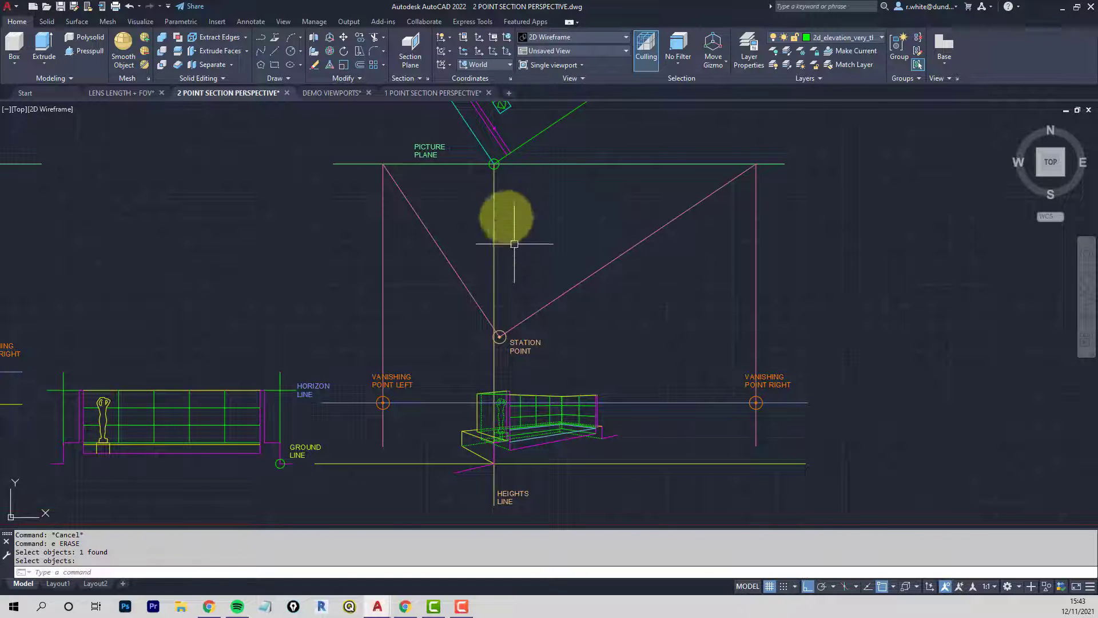
middle_click_drag(493, 186, 520, 137)
mouse_move(441, 196)
middle_mouse_down()
mouse_move(588, 180)
mouse_move(559, 221)
mouse_move(539, 192)
middle_mouse_up()
middle_click_drag(802, 385, 717, 378)
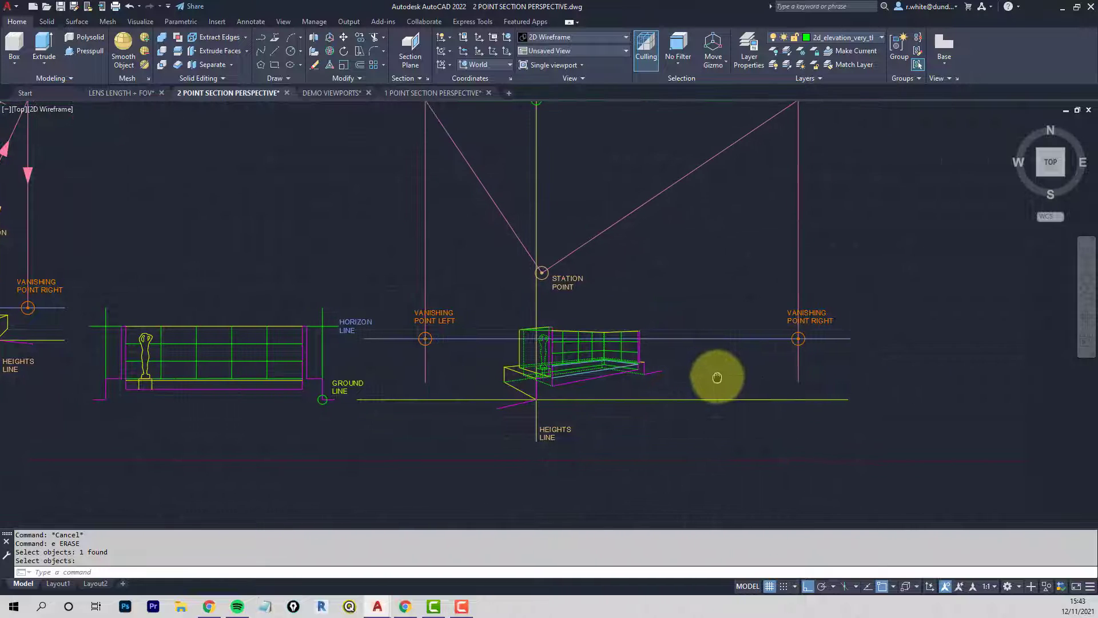
middle_click_drag(522, 210, 522, 233)
middle_click_drag(510, 183, 507, 258)
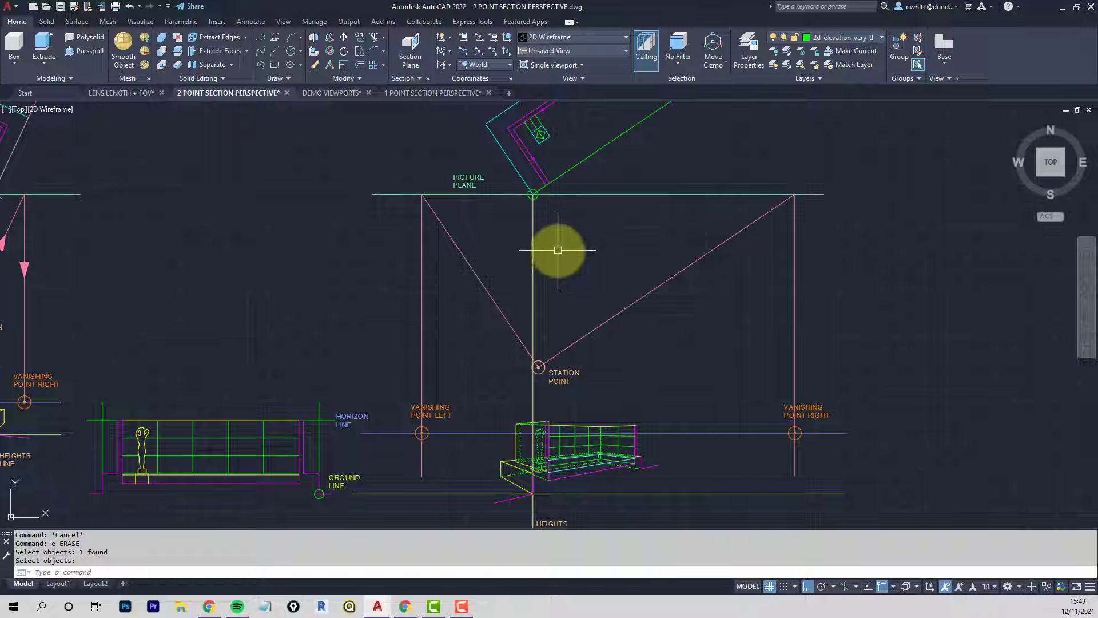
middle_click_drag(540, 283, 542, 321)
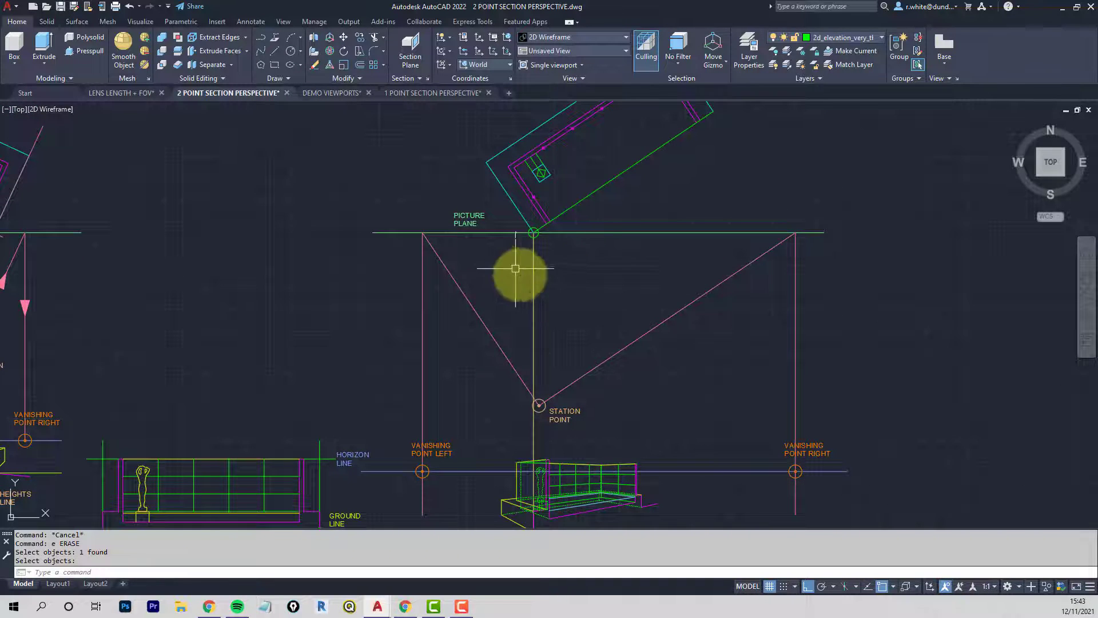
middle_click_drag(596, 263, 571, 328)
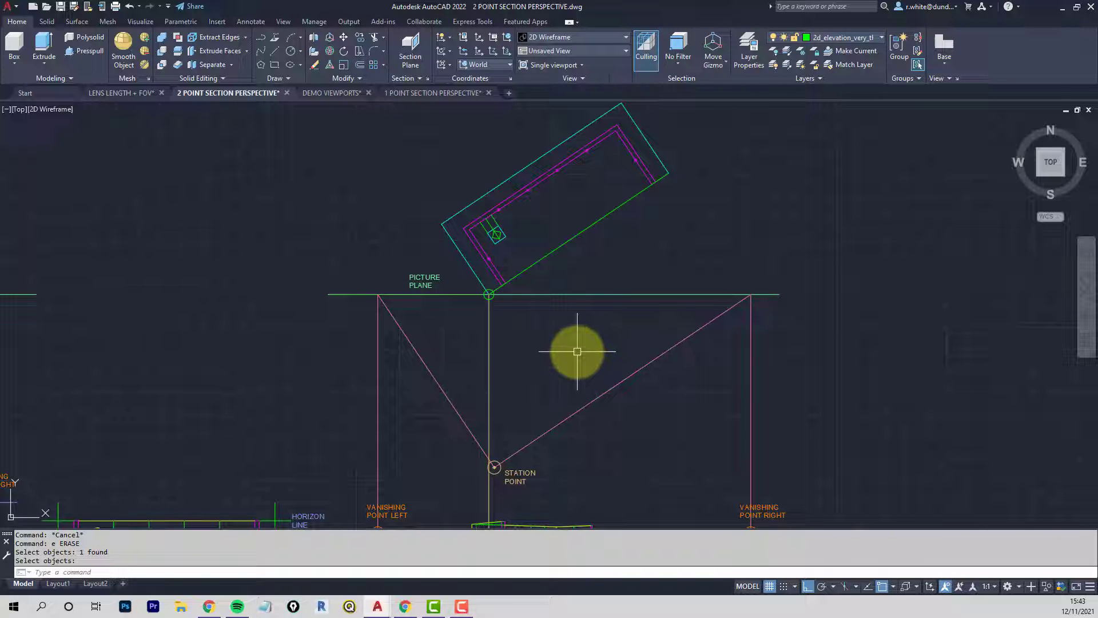
key("Escape")
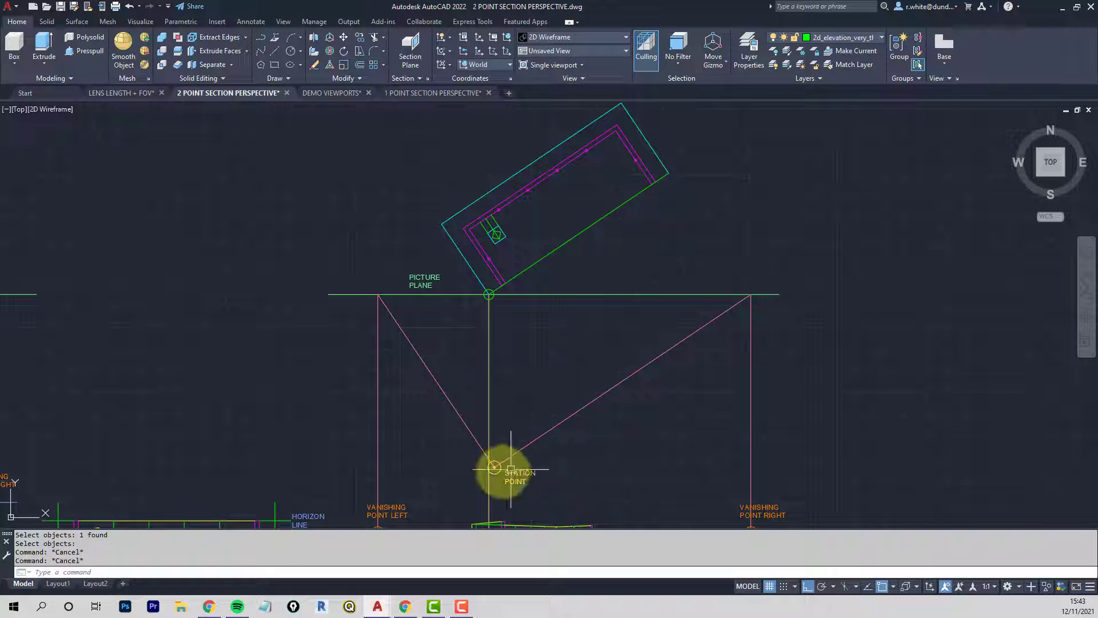
Compare the two finished section perspectives along their horizon lines, including their vanishing points, heights lines and the elevation between them
mouse_move(456, 413)
middle_mouse_down()
mouse_move(498, 437)
mouse_move(581, 376)
mouse_move(581, 338)
mouse_move(567, 328)
mouse_move(733, 293)
middle_mouse_up()
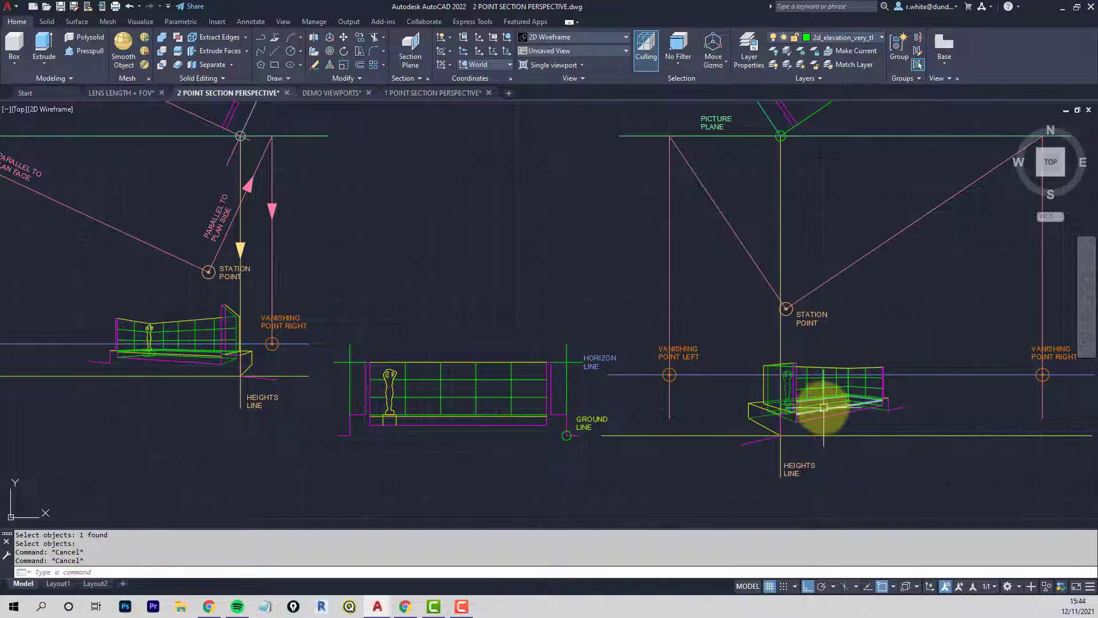
scroll(797, 405, "up", 2)
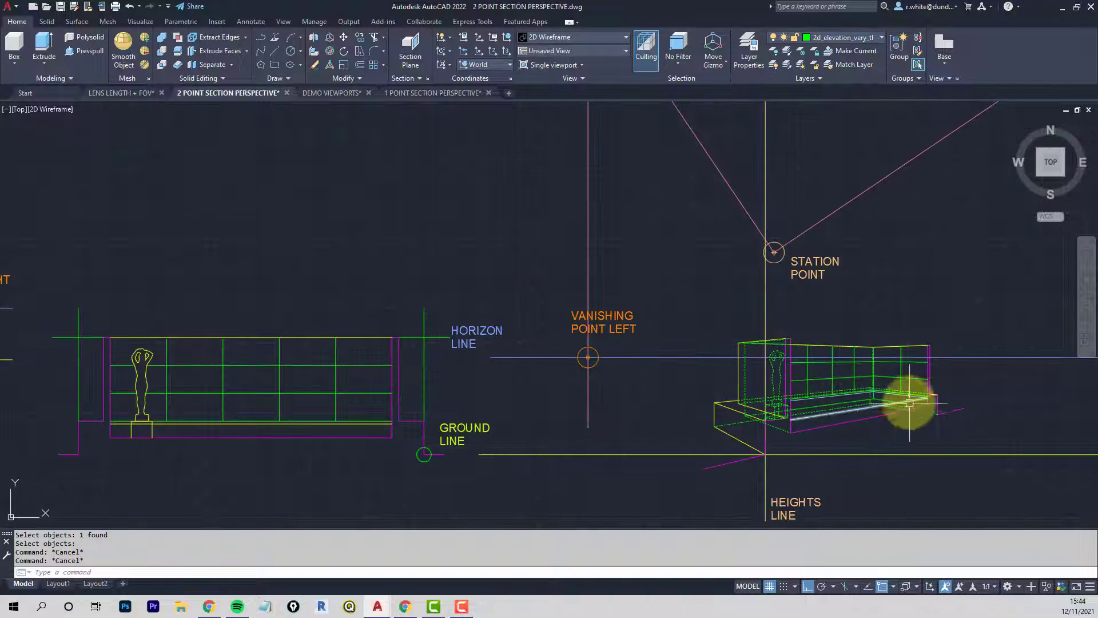
scroll(784, 411, "down", 2)
middle_click_drag(637, 389, 751, 380)
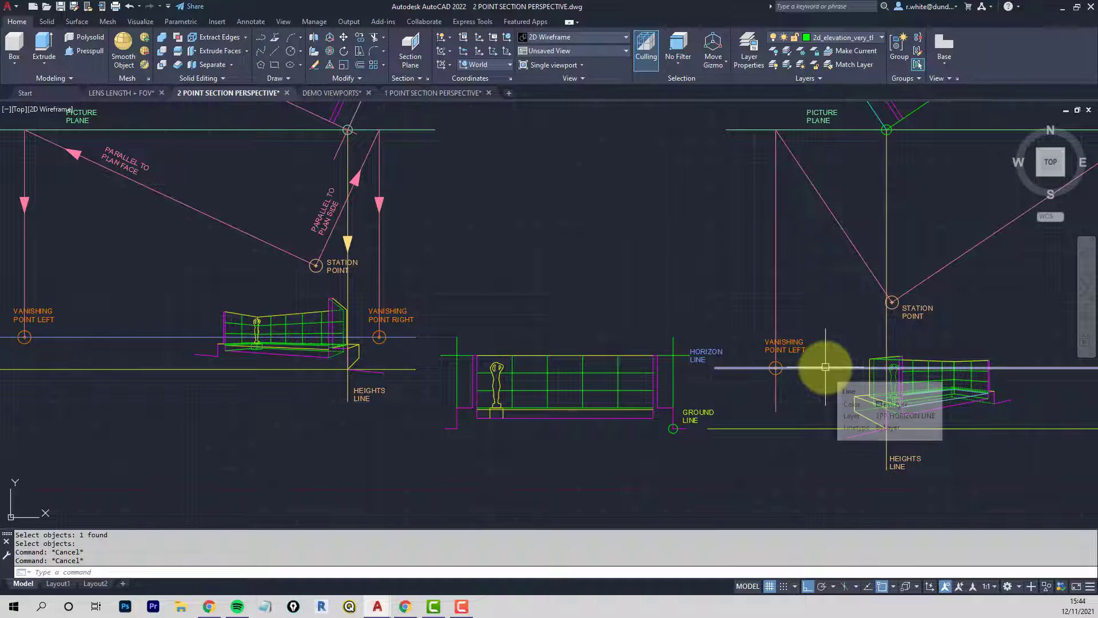
middle_click_drag(253, 374, 504, 410)
scroll(482, 380, "up", 3)
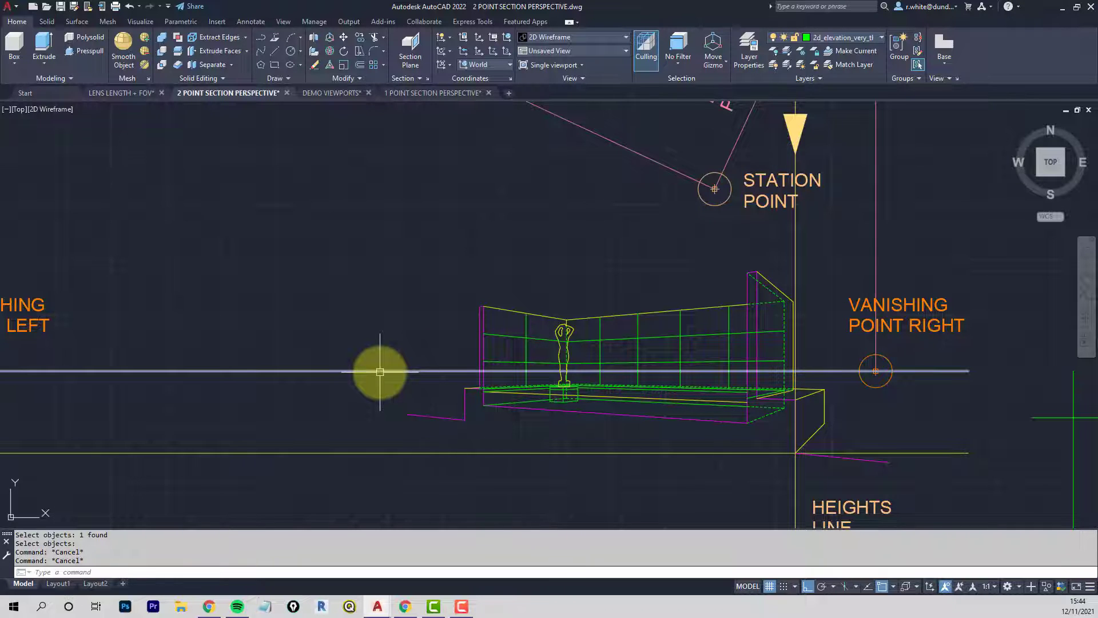
scroll(381, 372, "down", 4)
mouse_move(645, 380)
middle_mouse_down()
mouse_move(491, 363)
mouse_move(309, 321)
middle_mouse_up()
mouse_move(507, 325)
middle_mouse_down()
mouse_move(385, 323)
mouse_move(527, 382)
middle_mouse_up()
scroll(447, 327, "down", 2)
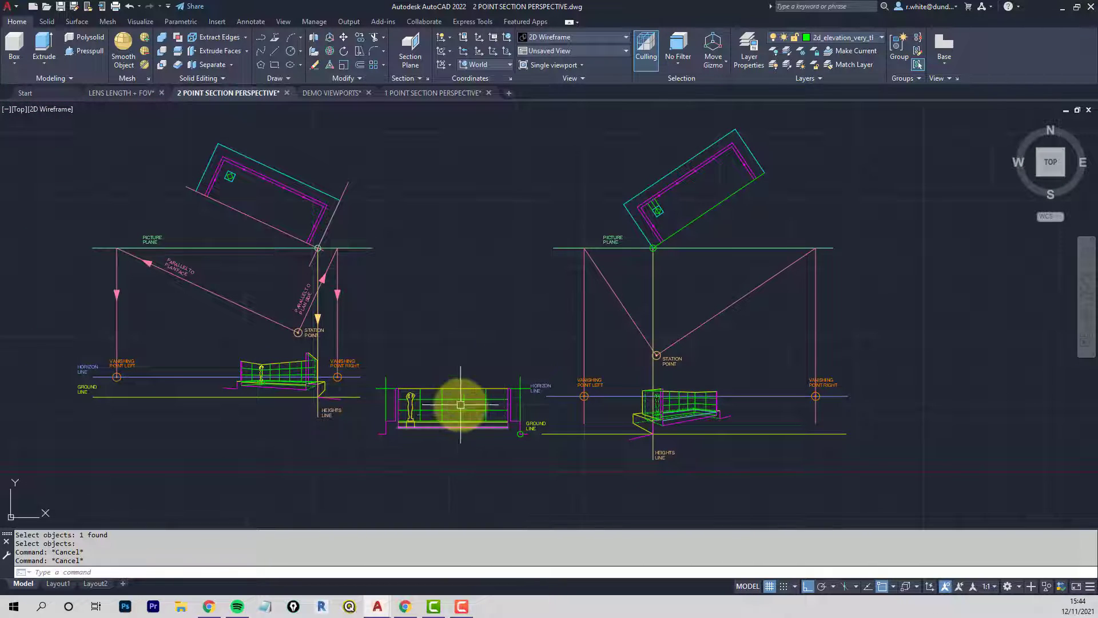
Use real-time Zoom to frame both complete perspective setups, with their plans, station points and the elevation between them
mouse_move(454, 405)
middle_mouse_down()
mouse_move(486, 421)
mouse_move(537, 422)
middle_mouse_up()
key("Escape")
type("z")
key("Return")
key("Return")
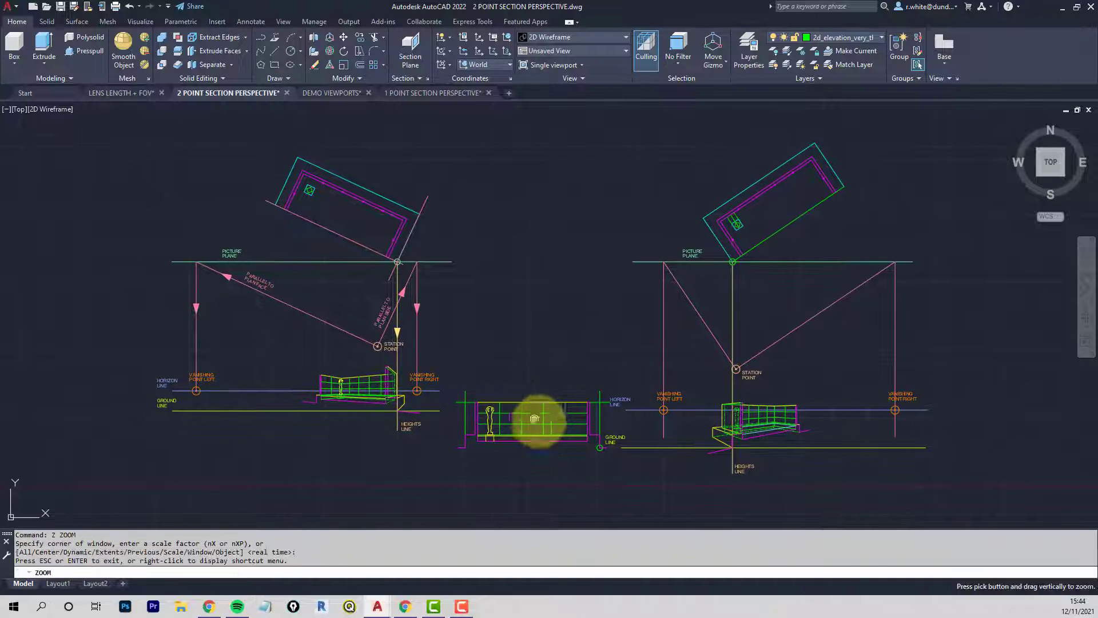
mouse_move(537, 419)
left_mouse_down()
mouse_move(515, 322)
mouse_move(523, 310)
left_mouse_up()
mouse_move(523, 310)
middle_mouse_down()
mouse_move(512, 324)
mouse_move(507, 312)
middle_mouse_up()
key("Escape")
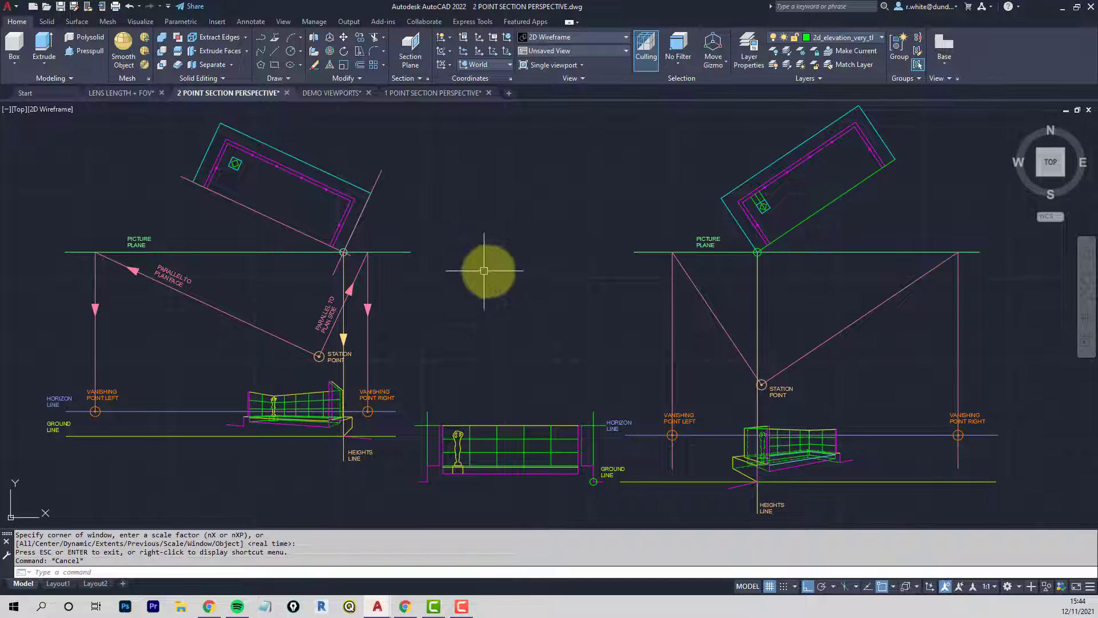